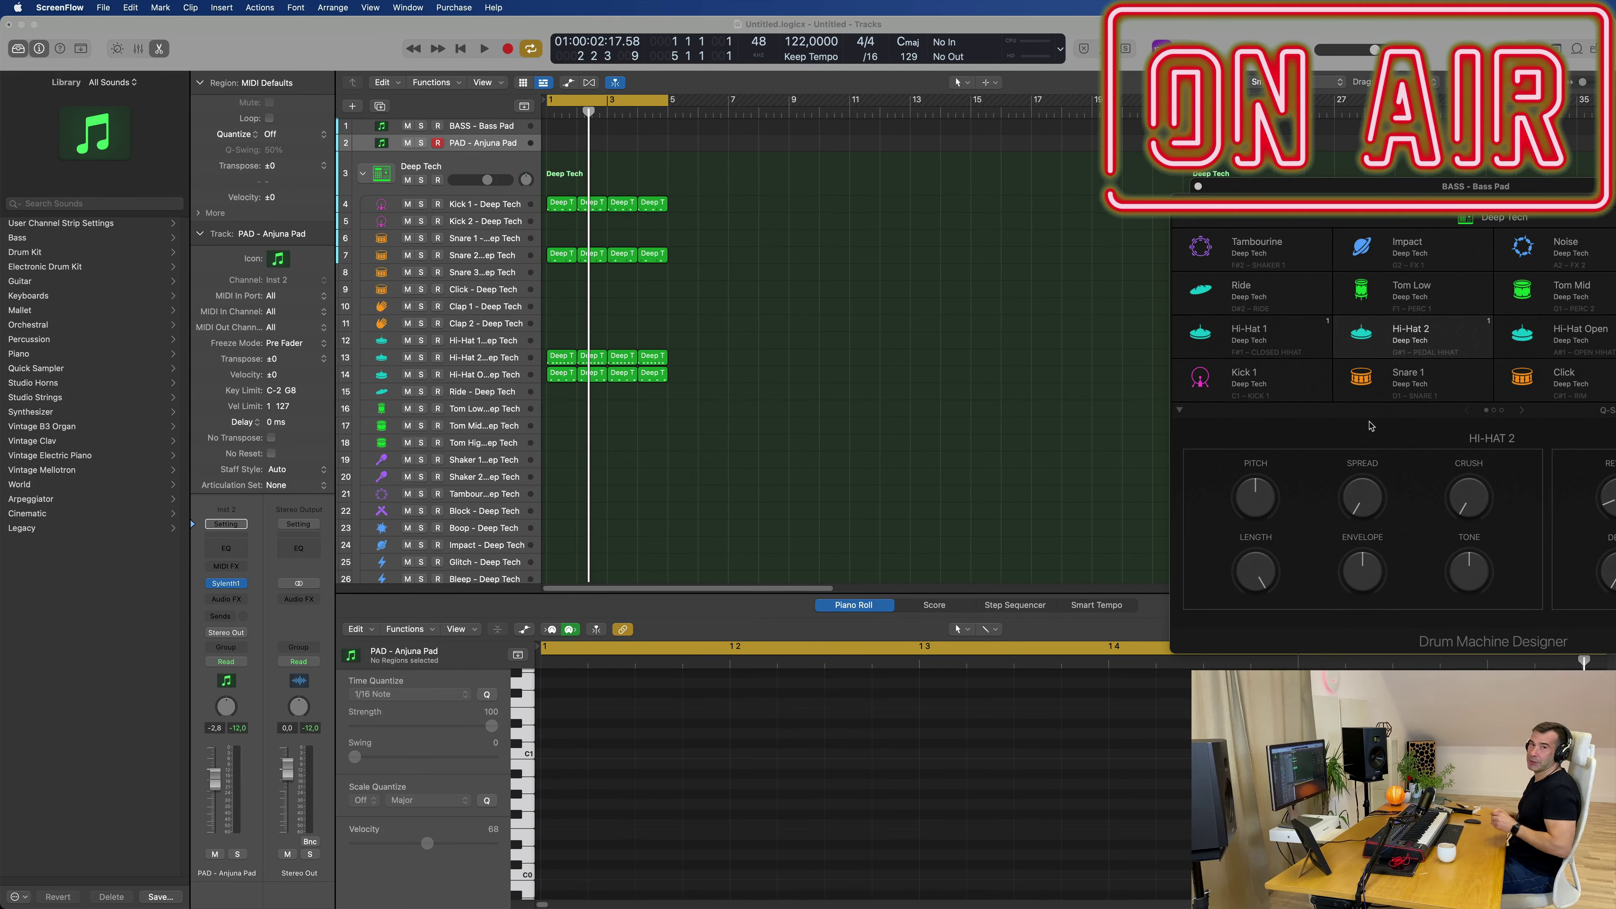
- Play back the Deep Tech drum loop from the start and stop it
{"action": "left_click", "coordinate": [962, 526]}
{"action": "key", "text": "space"}
{"action": "key", "text": "space"}
{"action": "key", "text": "space"}
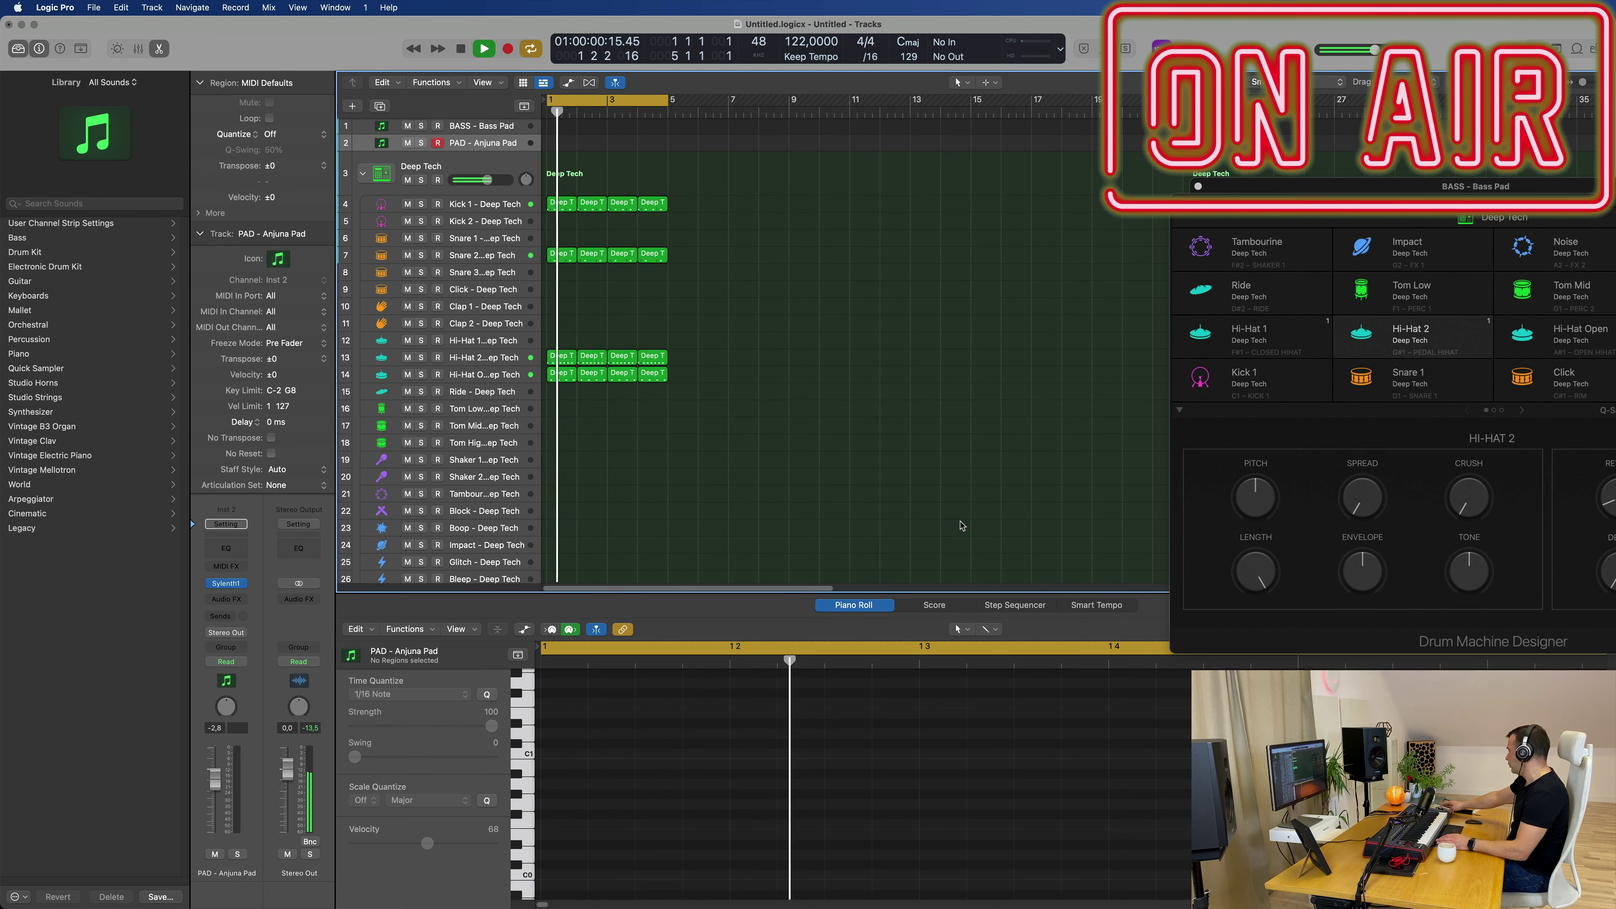
{"action": "key", "text": "space"}
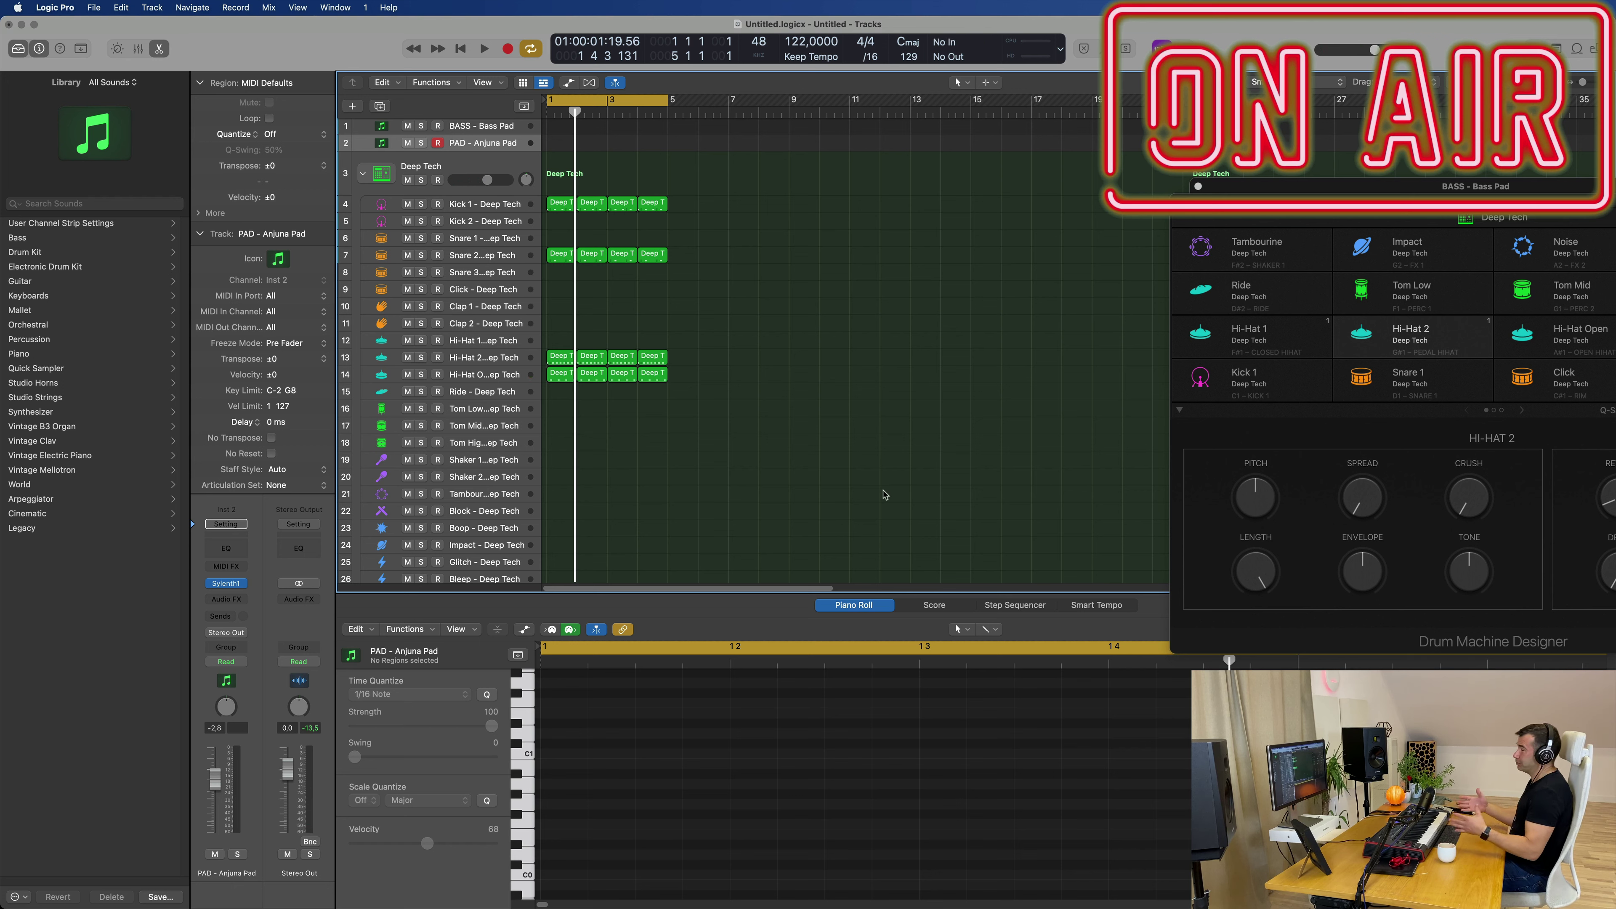
- Start playback, increase the height of the Bass Pad and Anjuna Pad tracks, and select the Bass Pad track
{"action": "left_click", "coordinate": [503, 125]}
{"action": "key", "text": "space"}
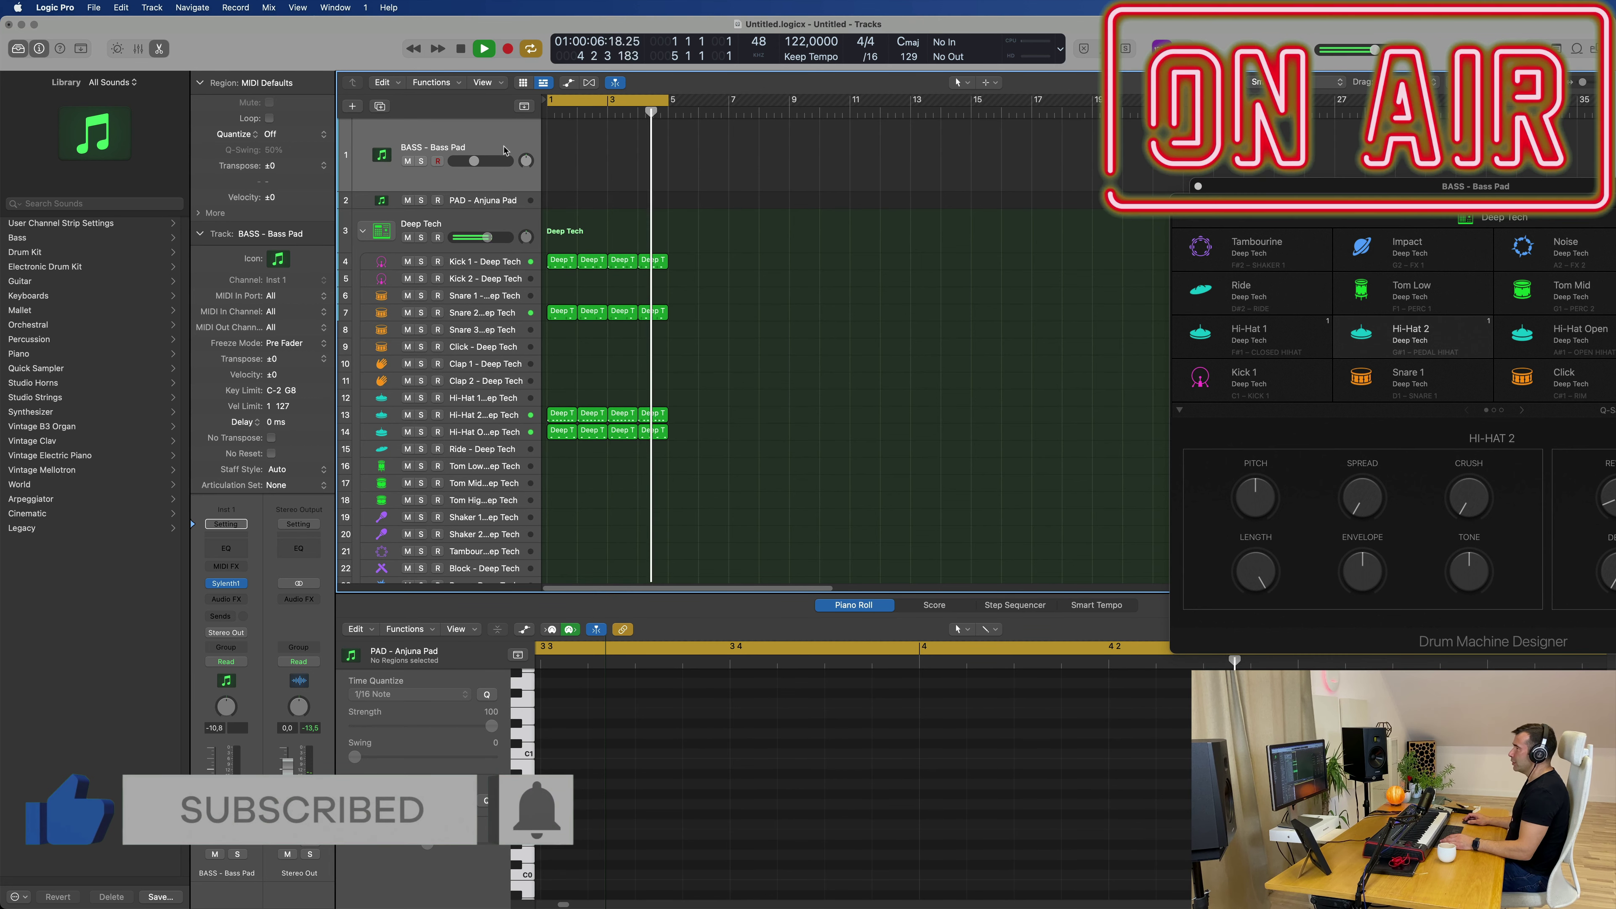
{"action": "left_click", "coordinate": [495, 205]}
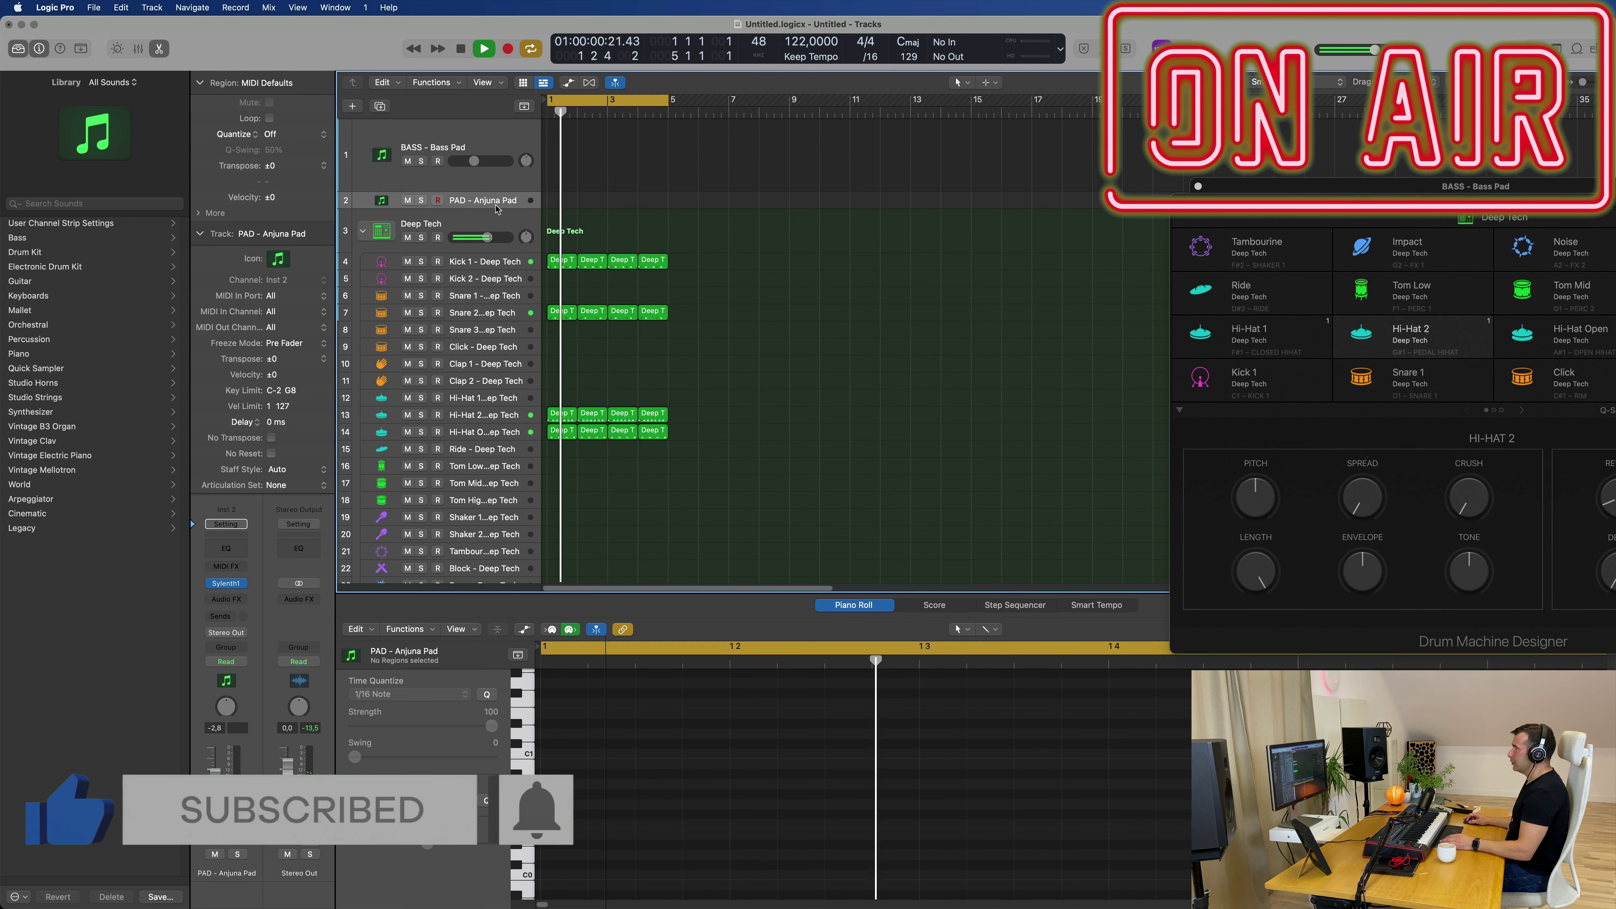
{"action": "left_click_drag", "start_coordinate": [490, 208], "coordinate": [491, 264]}
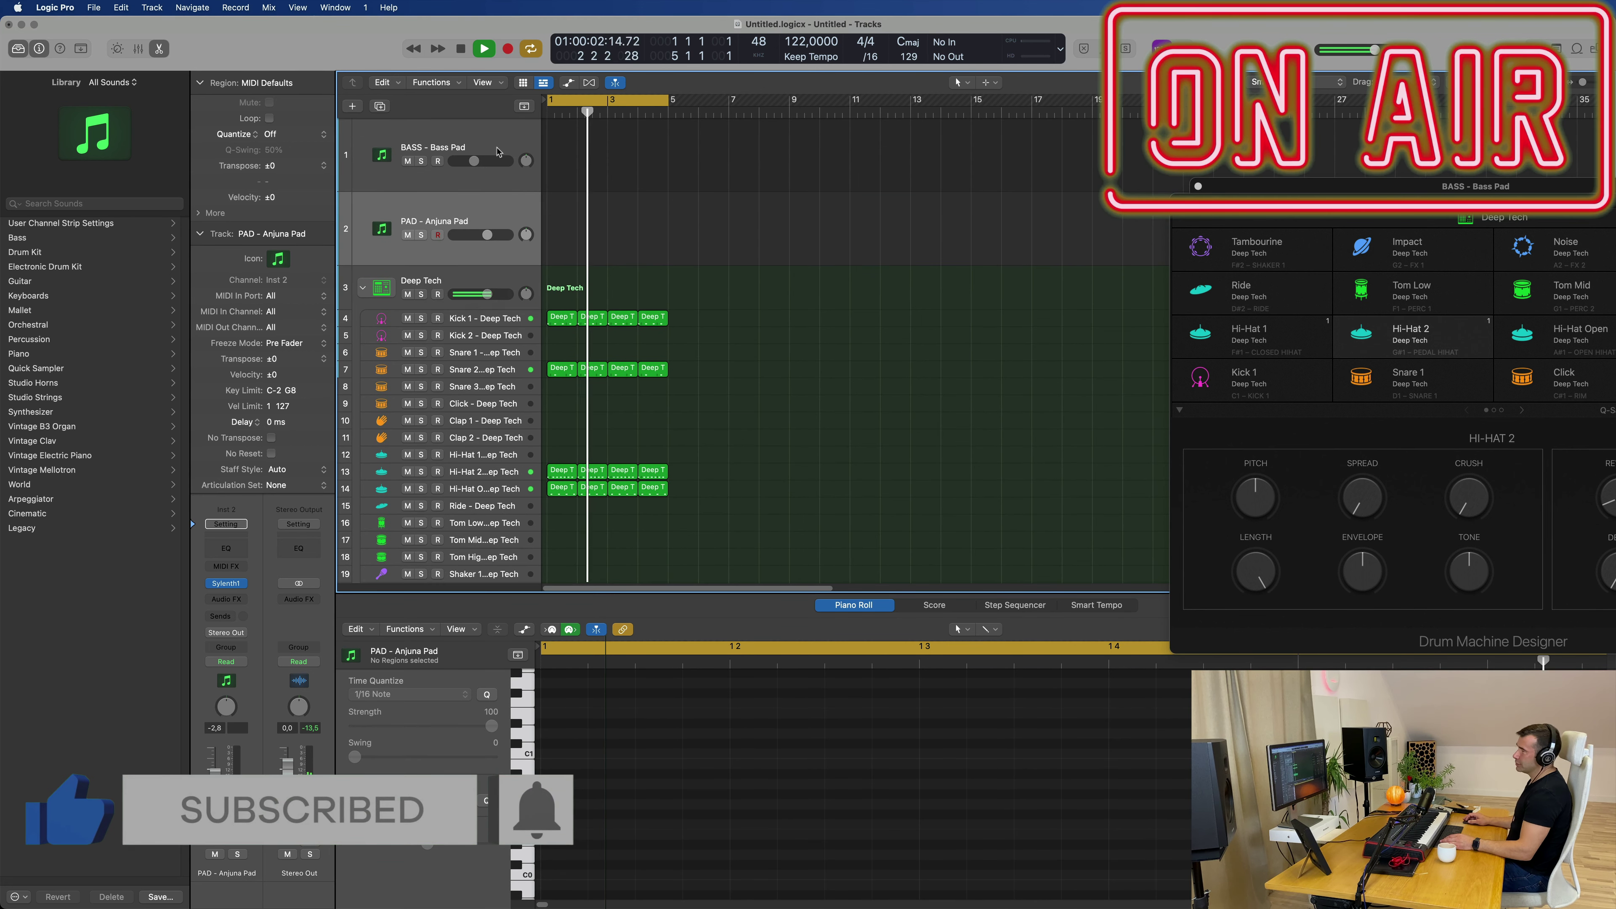
{"action": "left_click", "coordinate": [497, 151]}
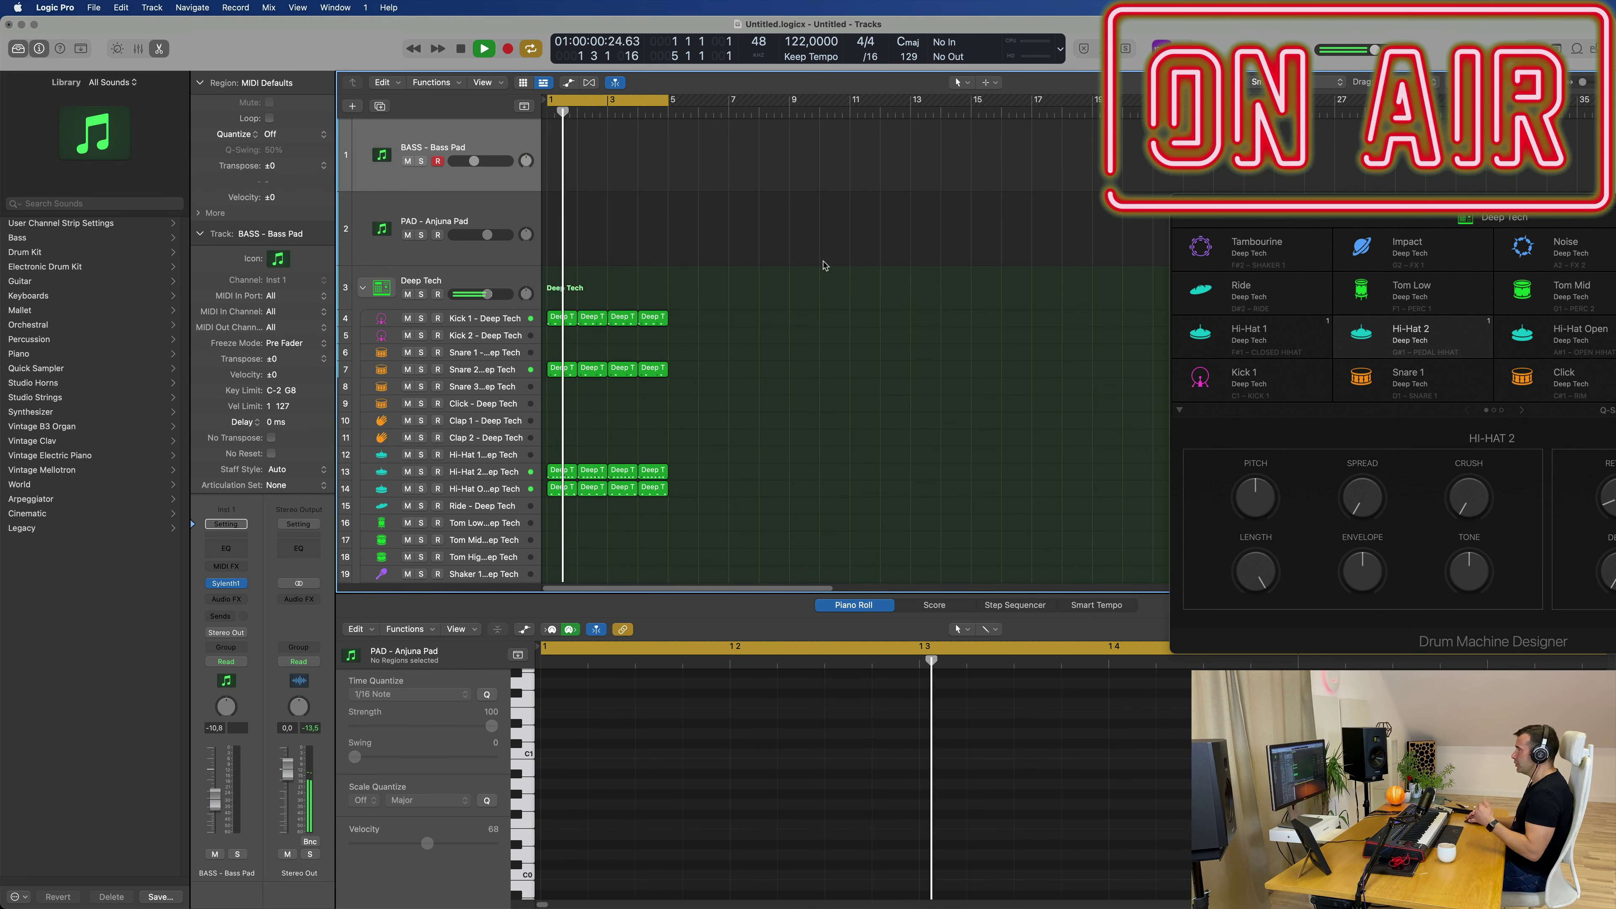
- Open the bass track's Sylenth1 instrument, move its window beside the tracks, and set the filter control cutoff to 3.474
{"action": "left_click", "coordinate": [226, 584]}
{"action": "left_click_drag", "start_coordinate": [1527, 193], "coordinate": [1166, 190]}
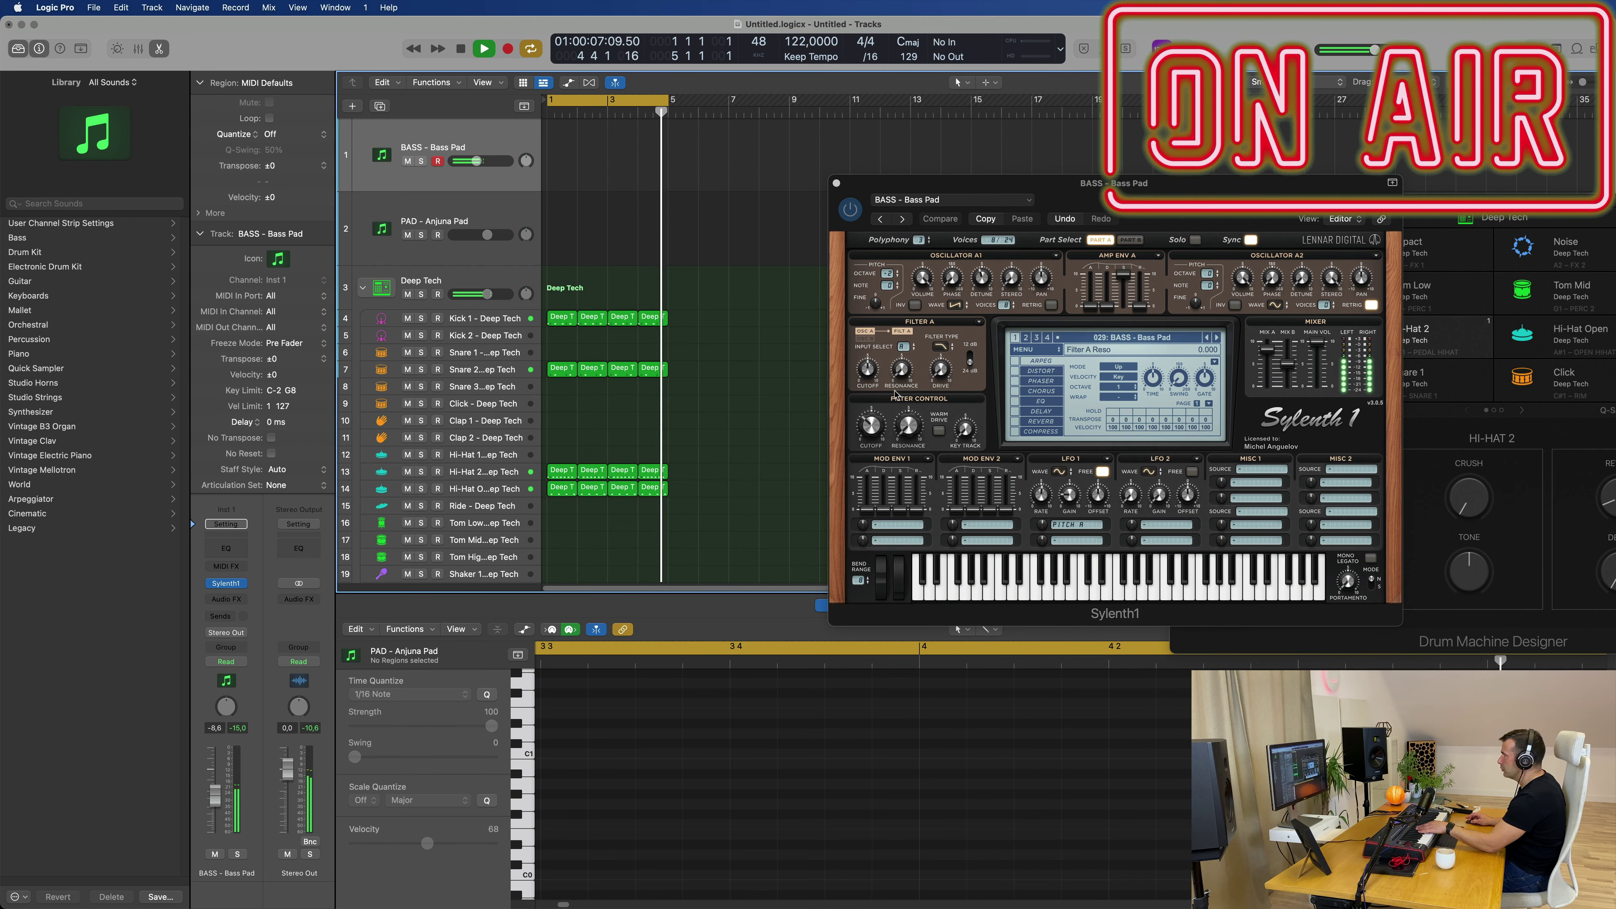
{"action": "left_click_drag", "start_coordinate": [873, 428], "coordinate": [873, 421]}
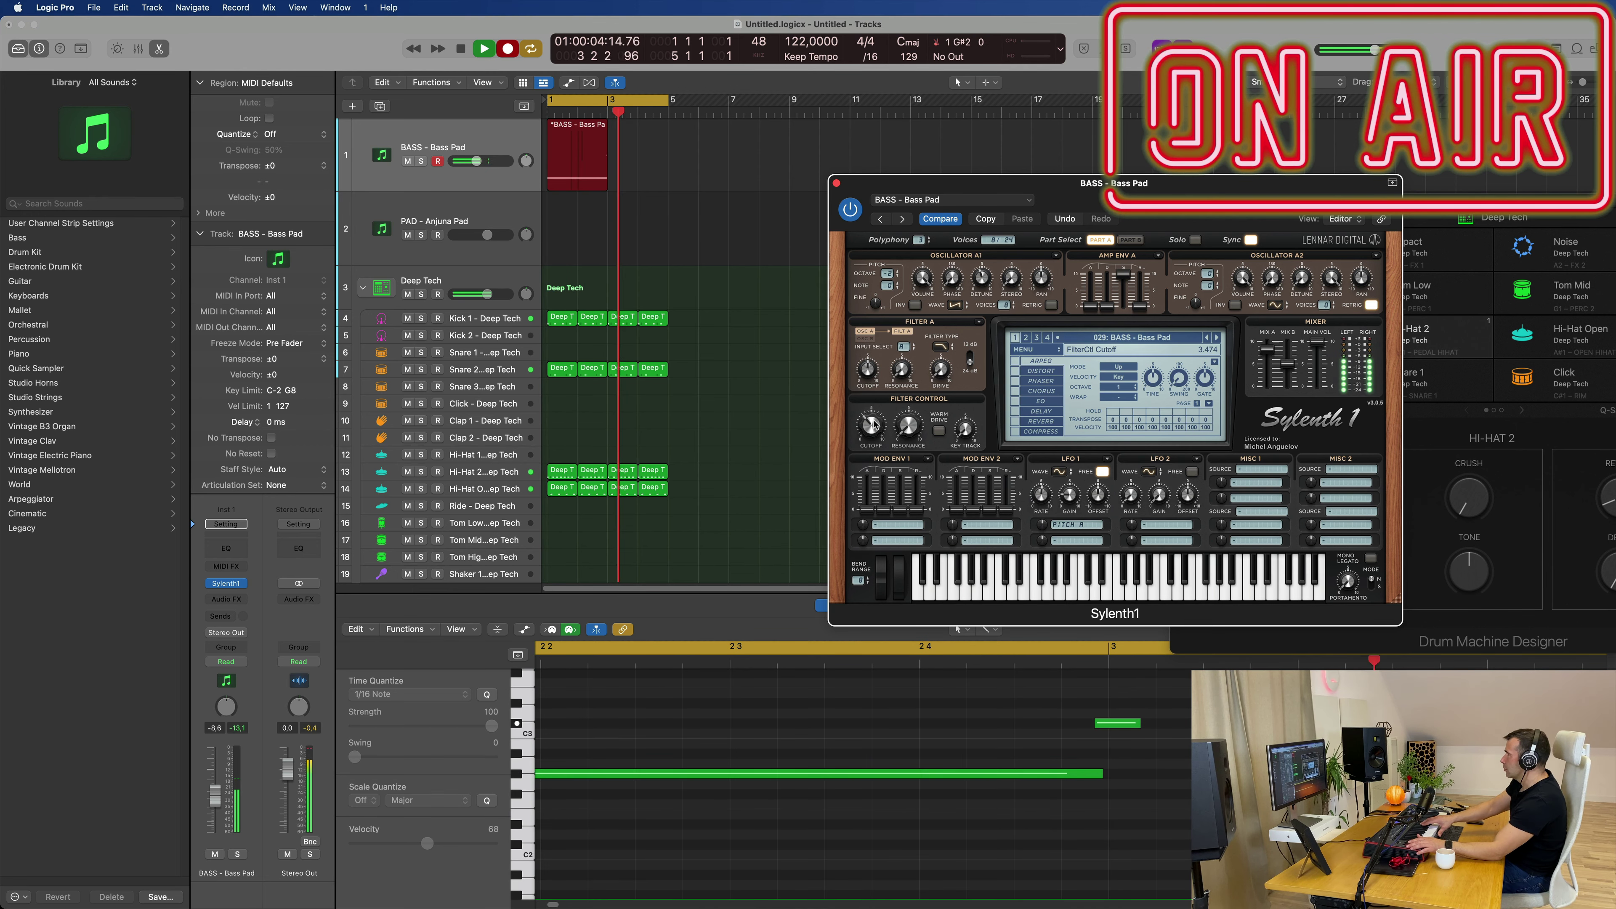
- Finish the first bass take and open its recorded region in the Piano Roll at its notes
{"action": "key", "text": "x"}
{"action": "left_click", "coordinate": [751, 188]}
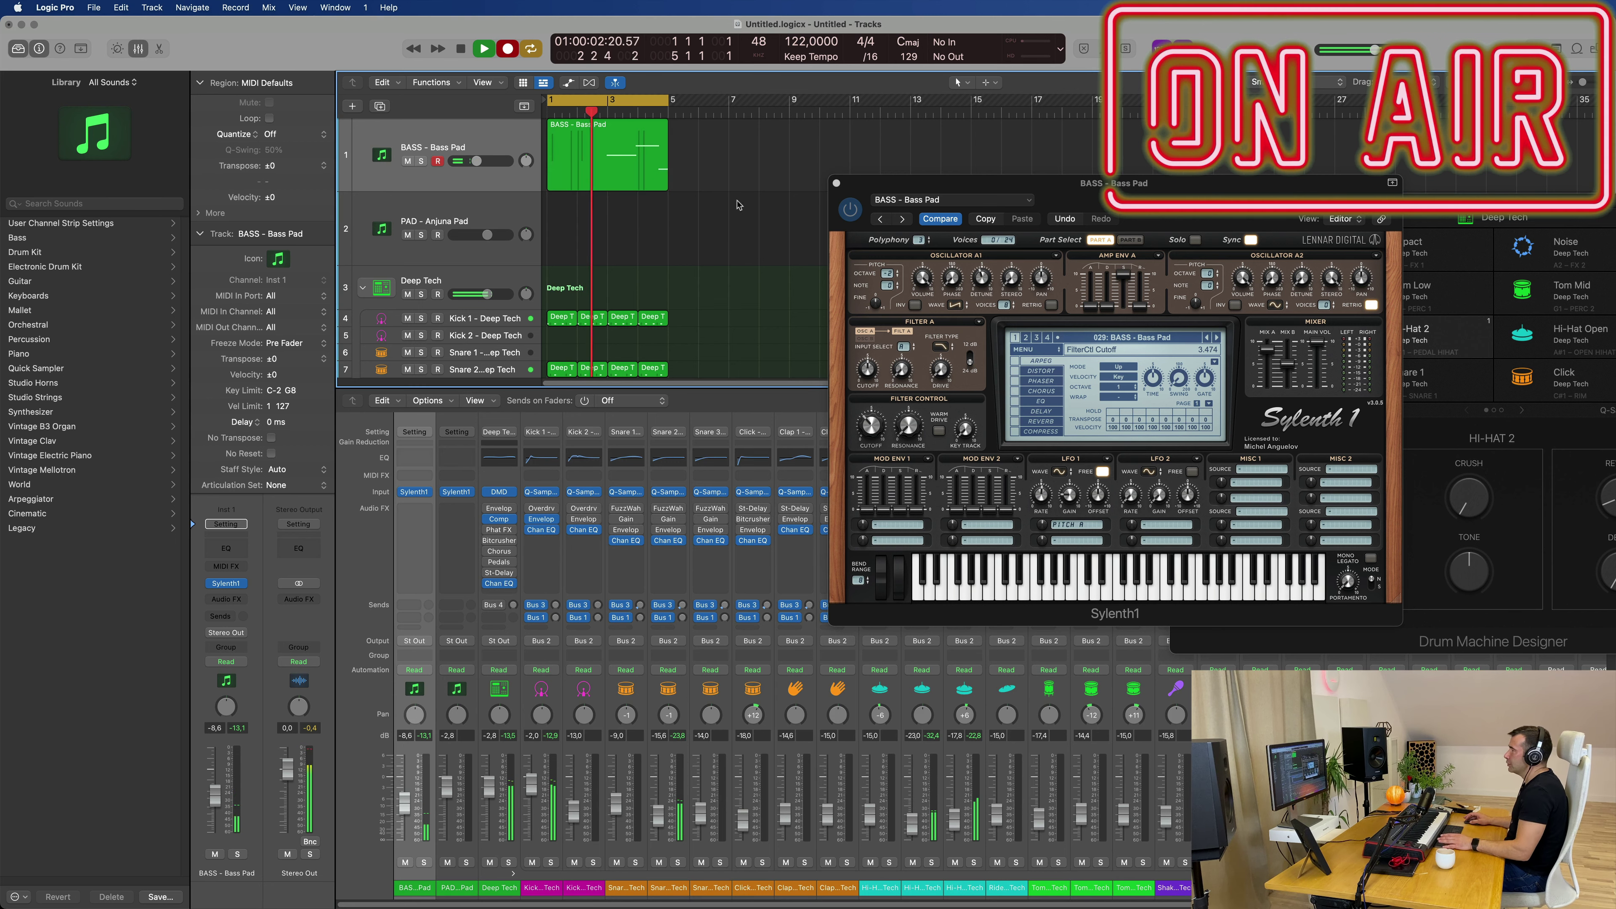
{"action": "double_click", "coordinate": [587, 128]}
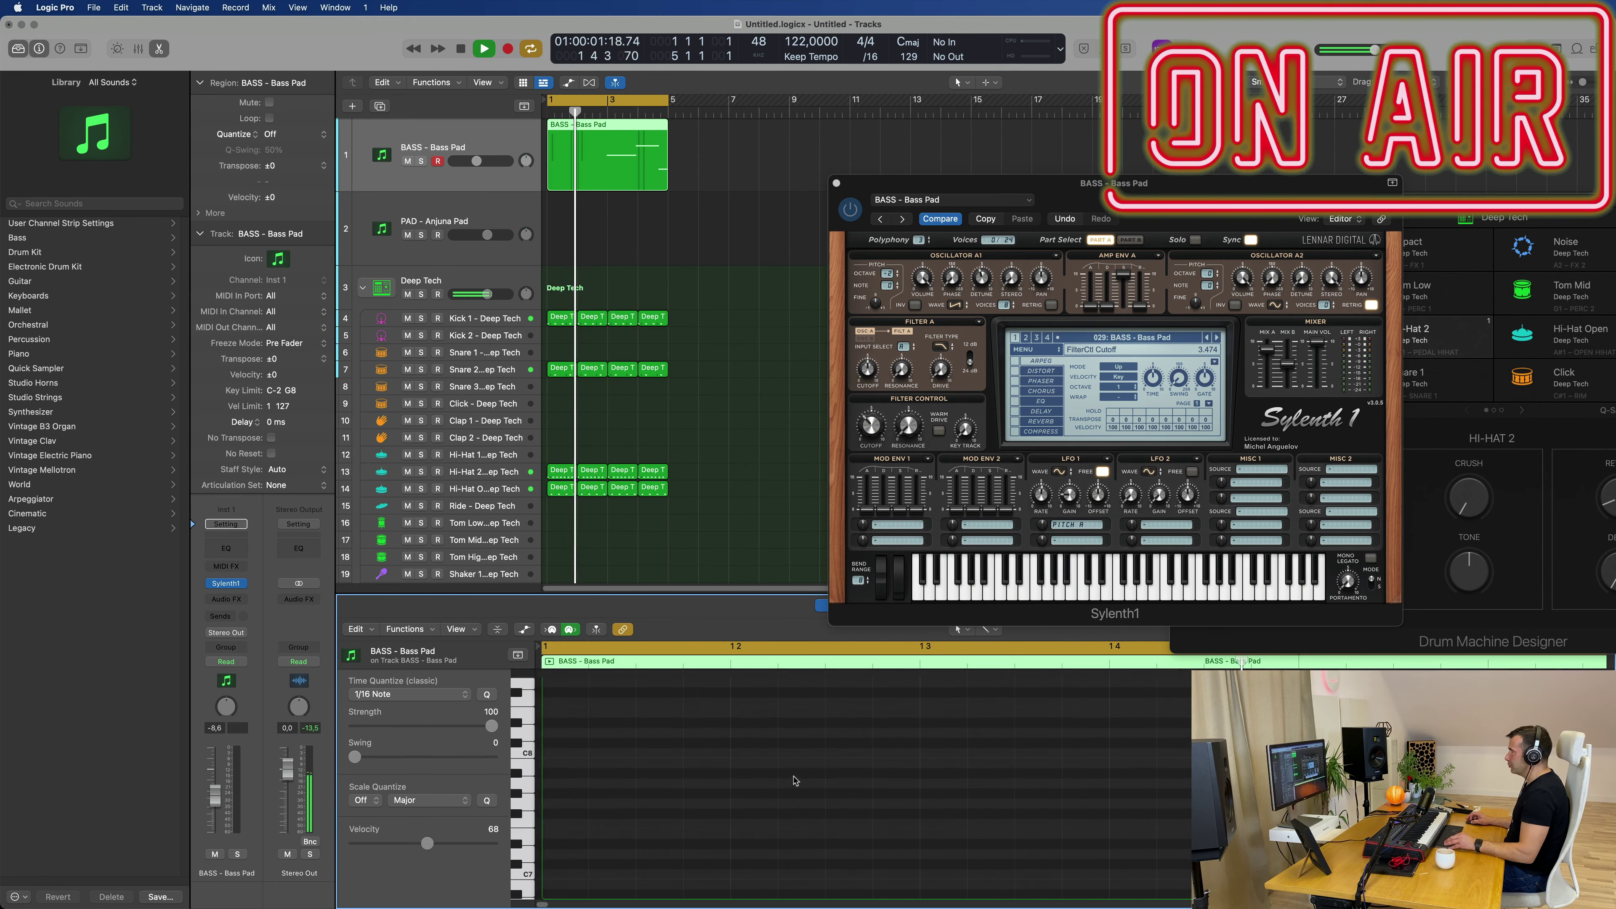
{"action": "scroll", "coordinate": [796, 781], "scroll_direction": "down", "scroll_amount": 10}
{"action": "scroll", "coordinate": [796, 780], "scroll_direction": "down", "scroll_amount": 12}
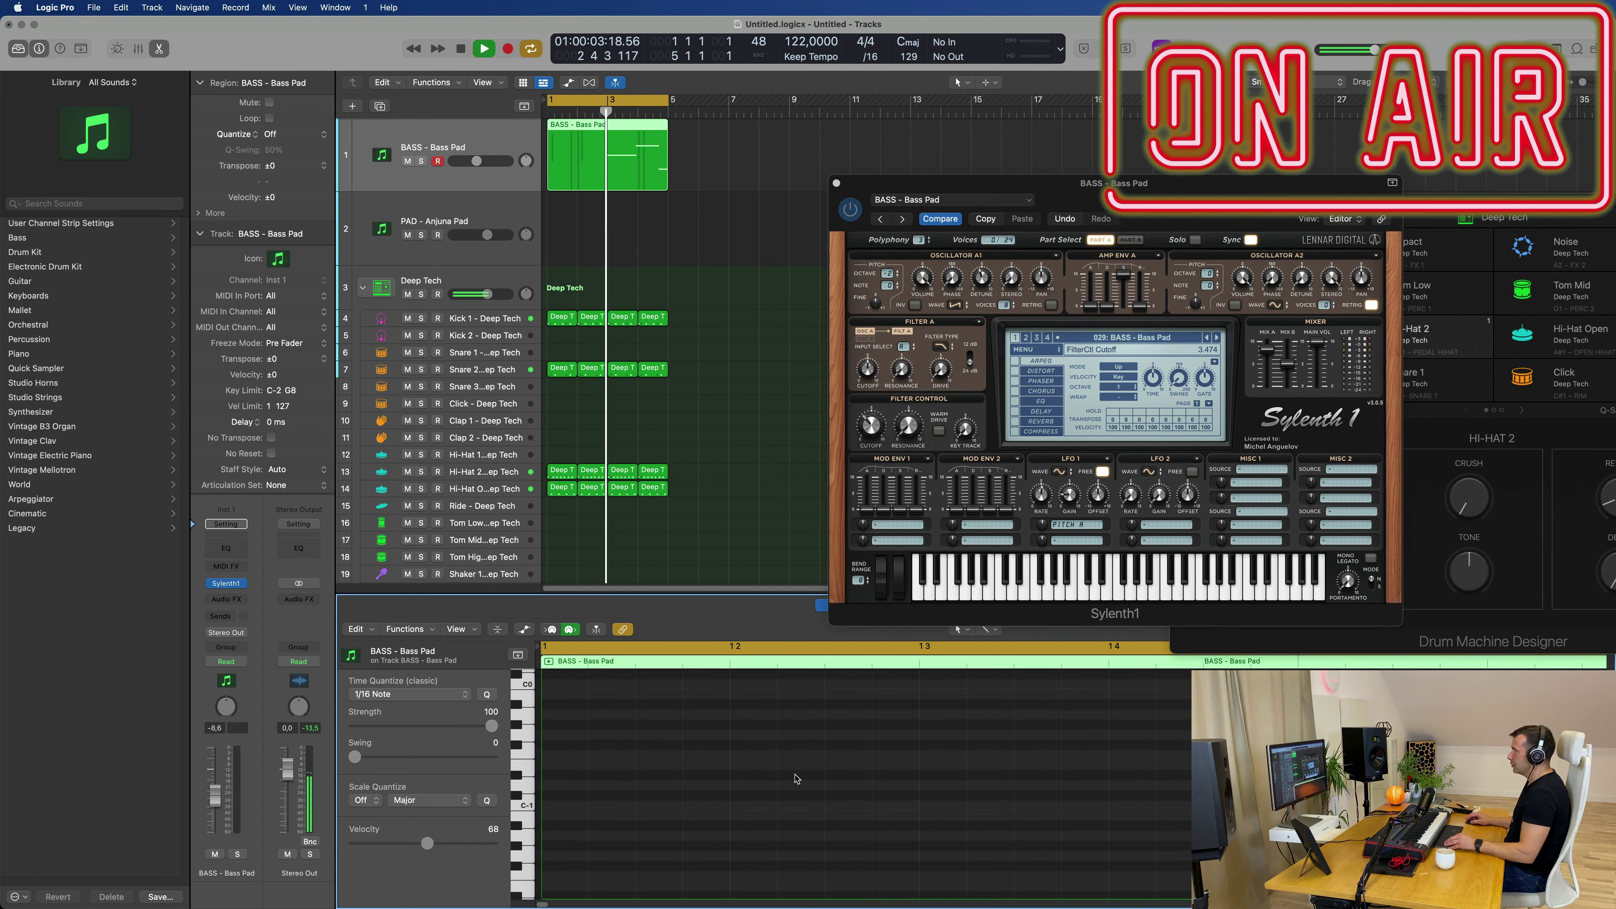
{"action": "left_click", "coordinate": [798, 187]}
{"action": "left_click", "coordinate": [631, 153]}
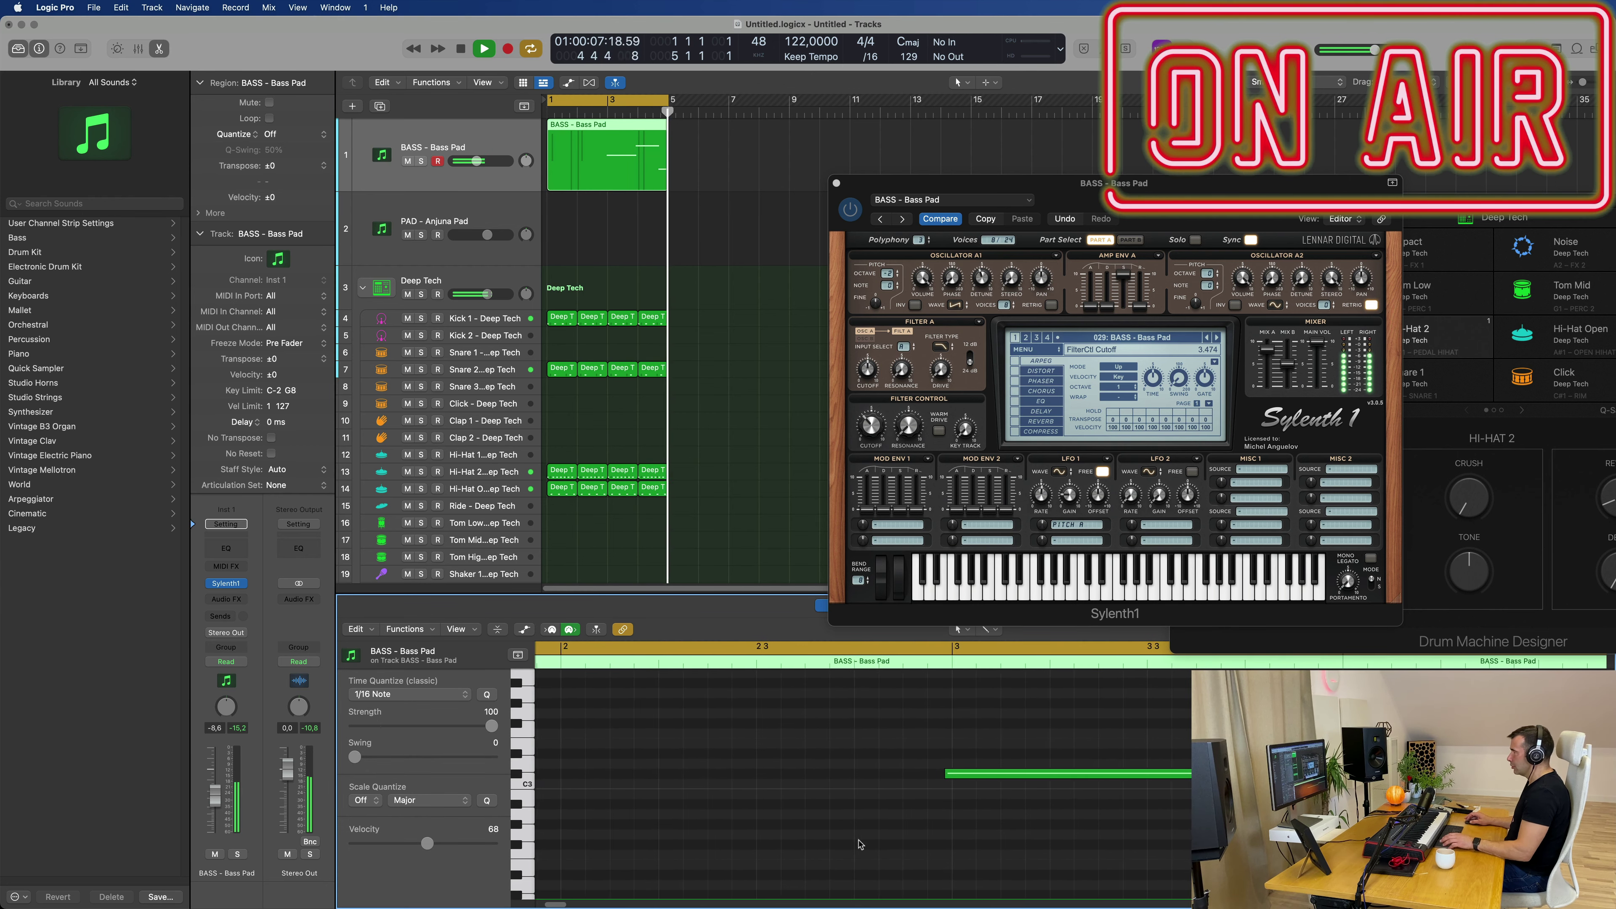
{"action": "key", "text": "space"}
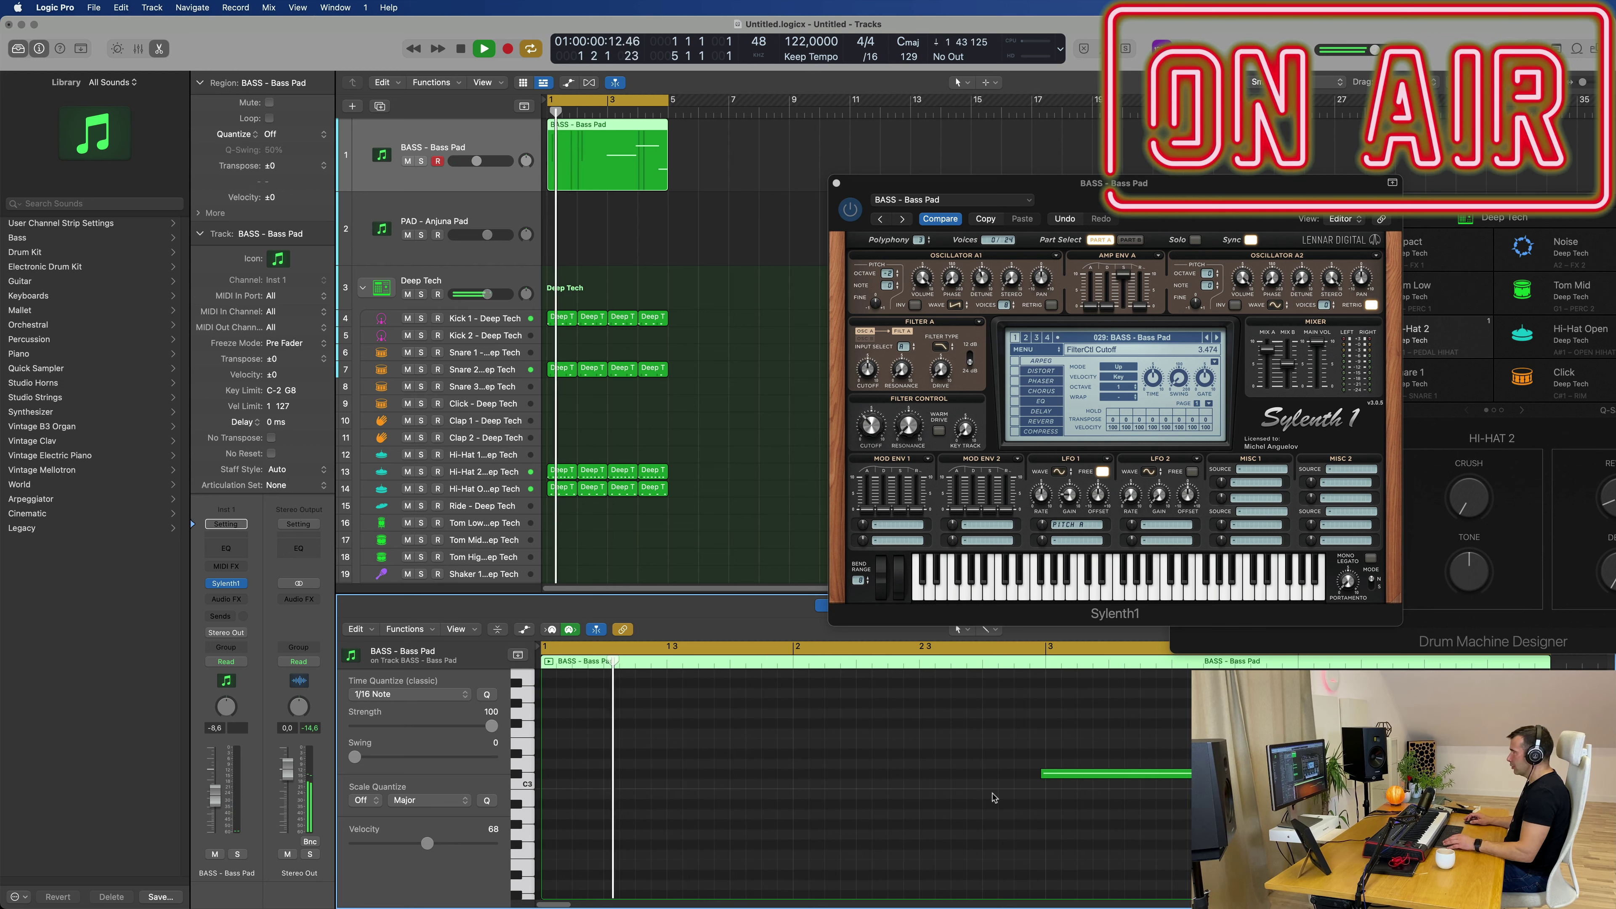
- Move the long bass note at bar 3 to the start of bar 1, lower its pitch and lengthen it to bar 3
{"action": "left_click", "coordinate": [1127, 775]}
{"action": "left_click_drag", "start_coordinate": [1127, 777], "coordinate": [634, 785]}
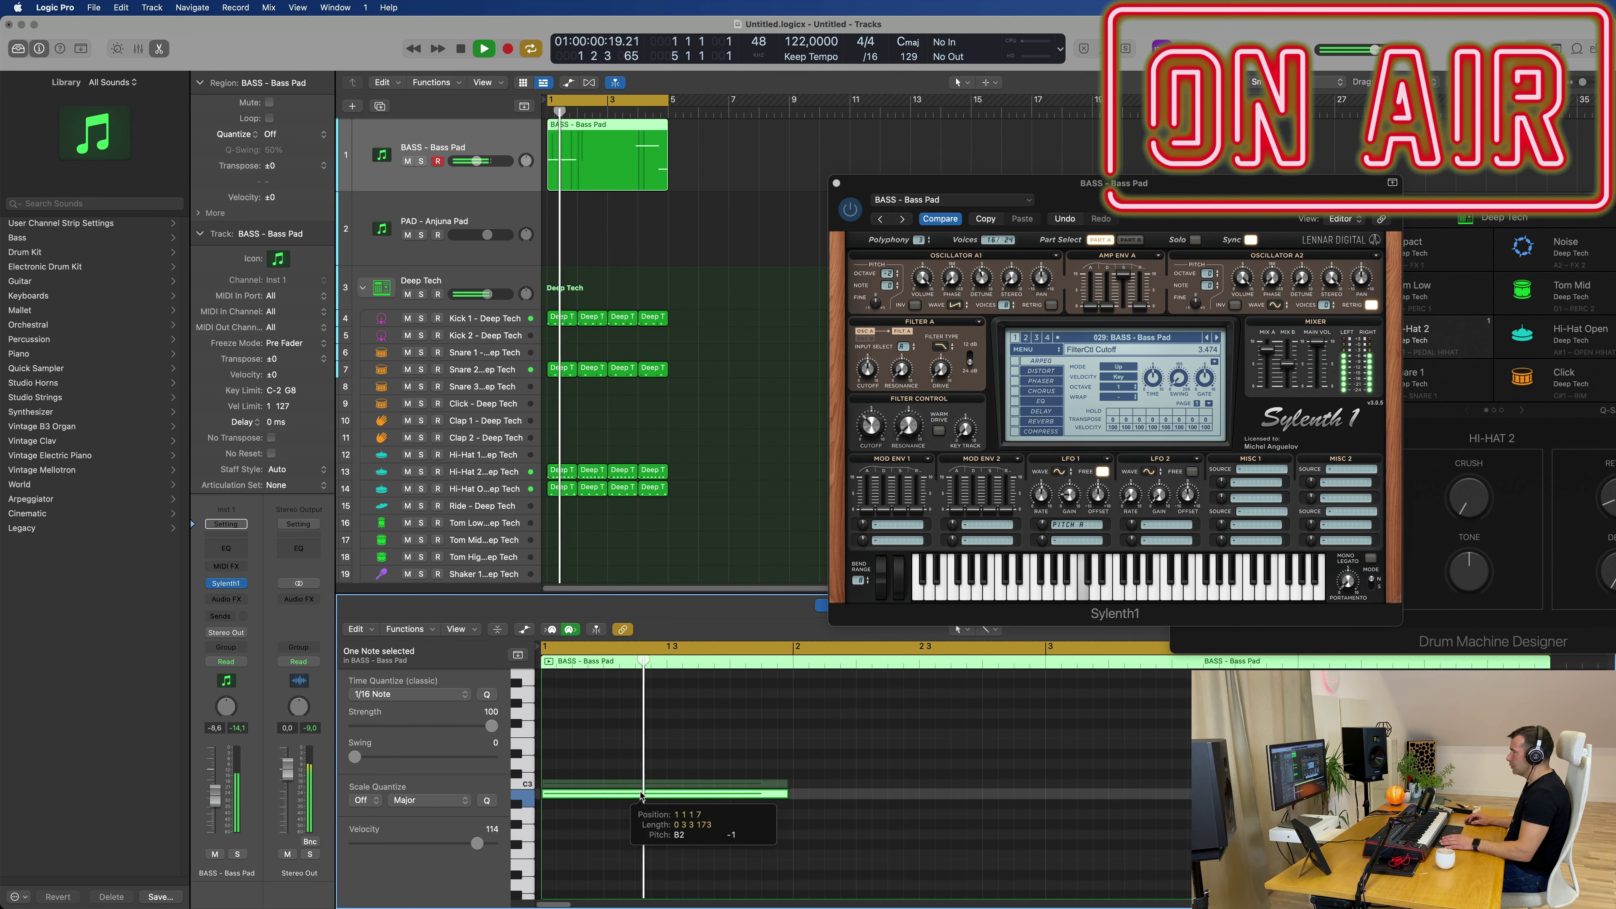
{"action": "left_click_drag", "start_coordinate": [644, 785], "coordinate": [640, 826]}
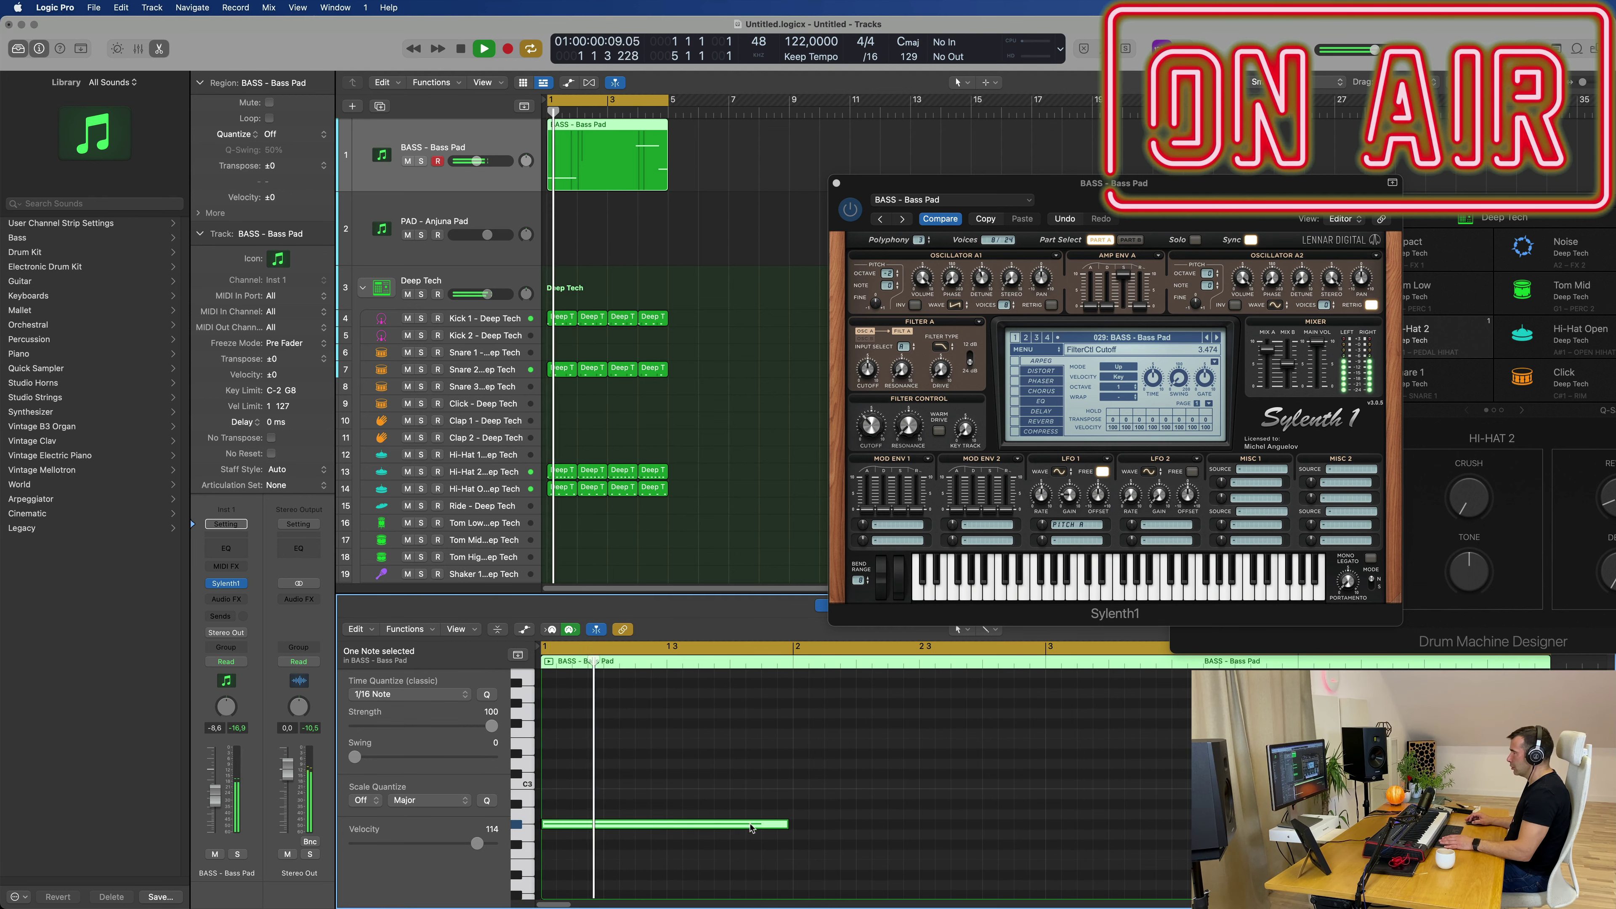
{"action": "left_click_drag", "start_coordinate": [788, 825], "coordinate": [1066, 827]}
{"action": "left_click", "coordinate": [1076, 784]}
{"action": "scroll", "coordinate": [1116, 795], "scroll_direction": "down", "scroll_amount": 3}
{"action": "scroll", "coordinate": [1117, 795], "scroll_direction": "down", "scroll_amount": 2}
{"action": "scroll", "coordinate": [1024, 790], "scroll_direction": "up", "scroll_amount": 4}
{"action": "scroll", "coordinate": [868, 777], "scroll_direction": "down", "scroll_amount": 4}
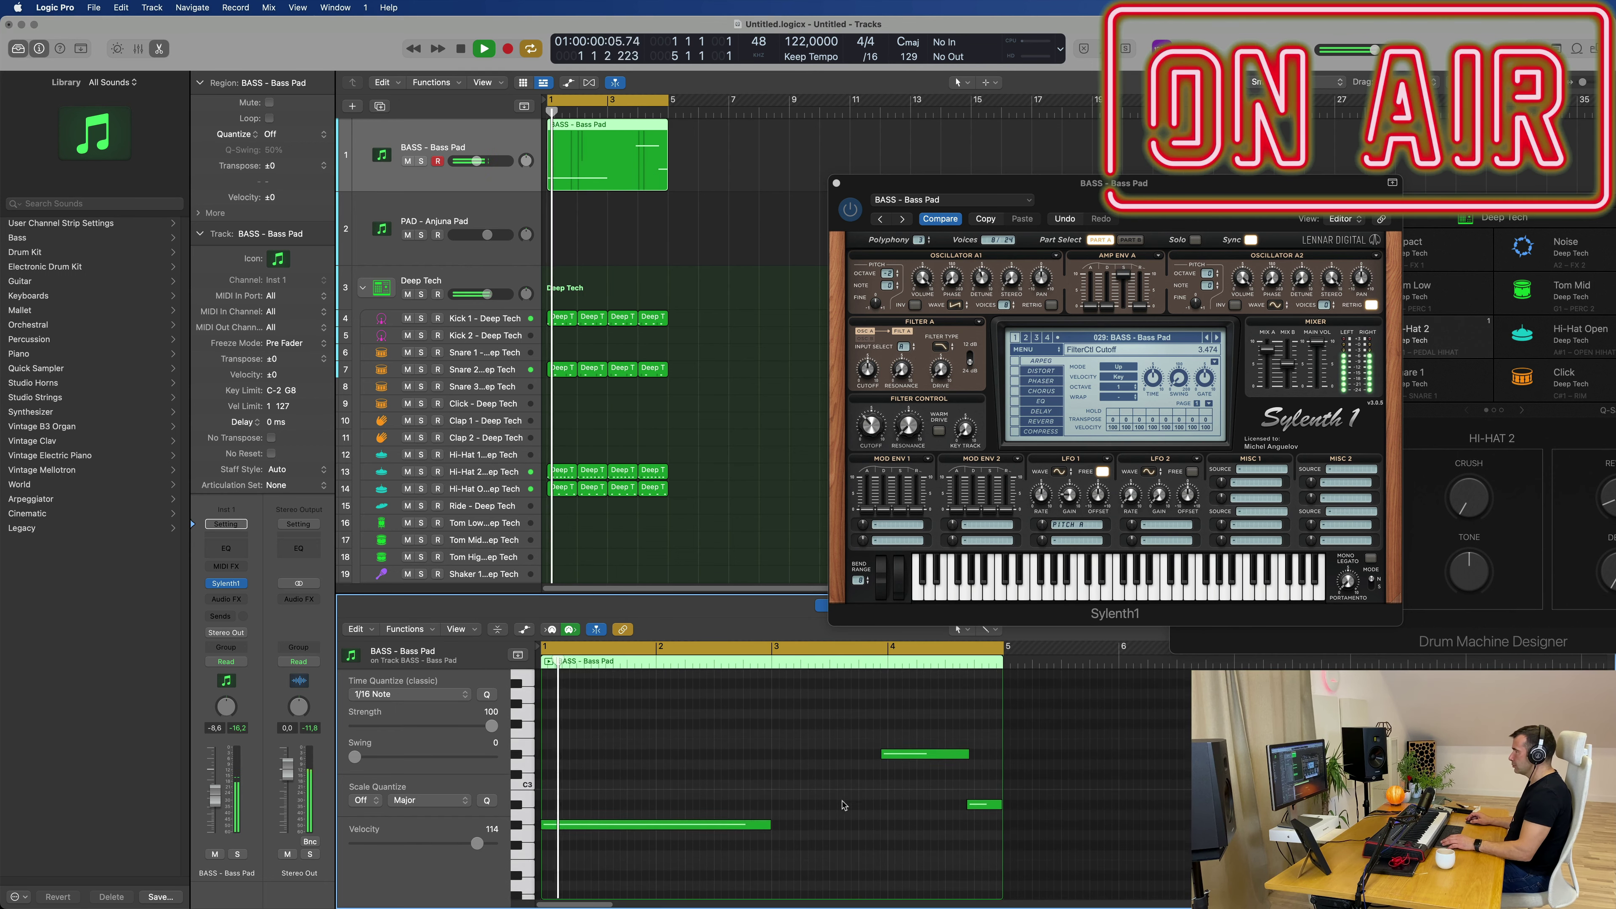
- Delete the bass region and record a new four-bar take on the Bass Pad track
{"action": "left_click", "coordinate": [526, 158]}
{"action": "key", "text": "Delete"}
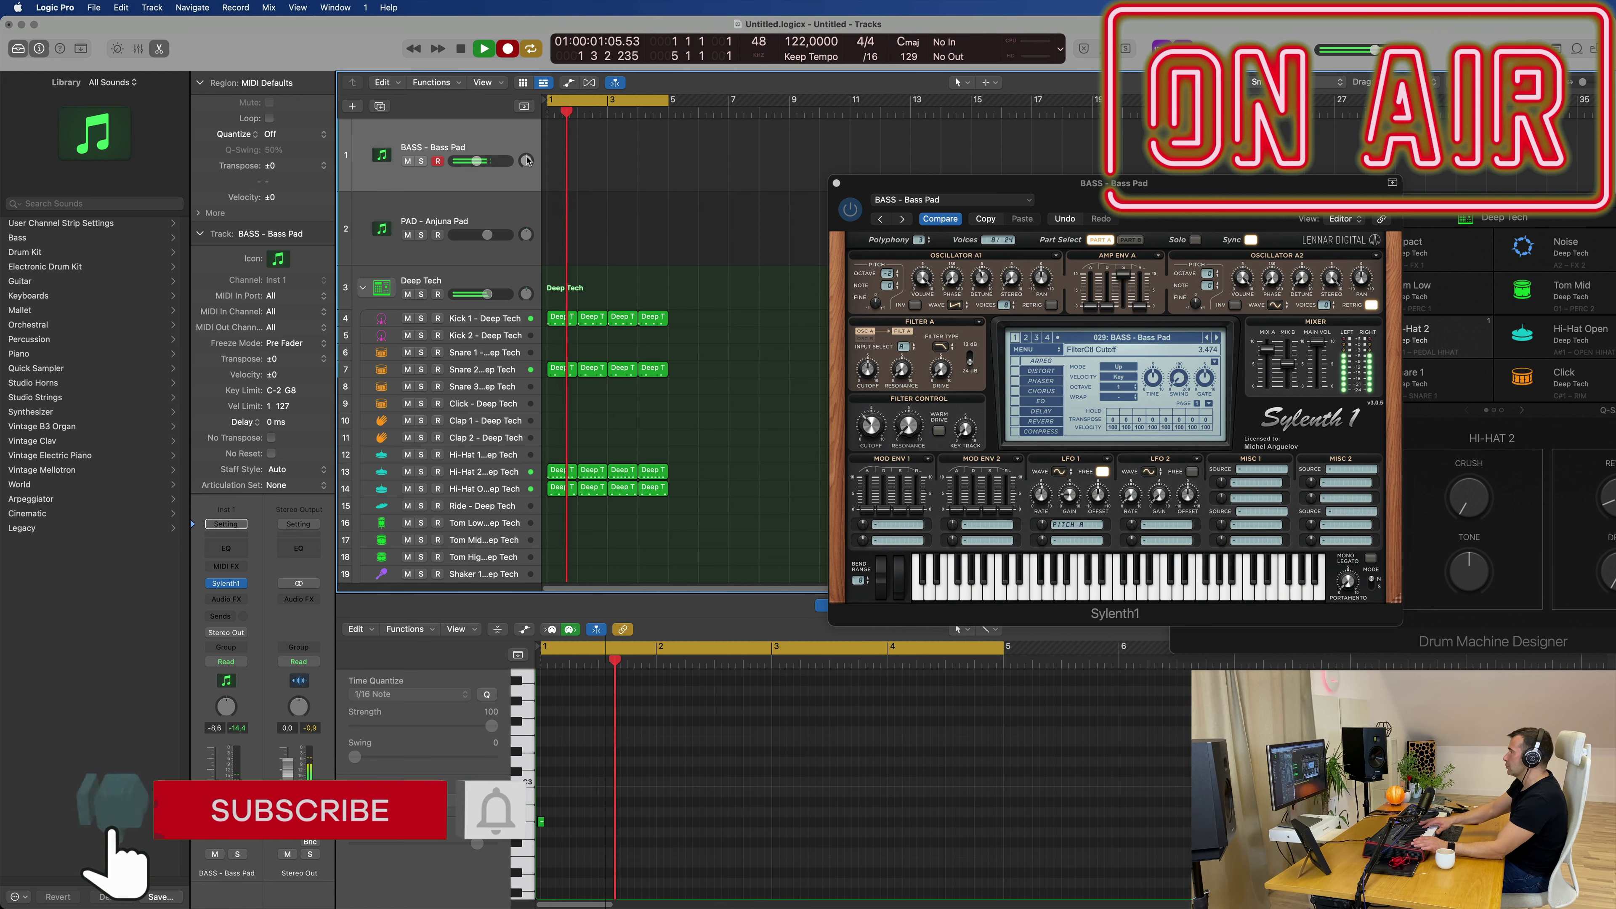
{"action": "key", "text": "r"}
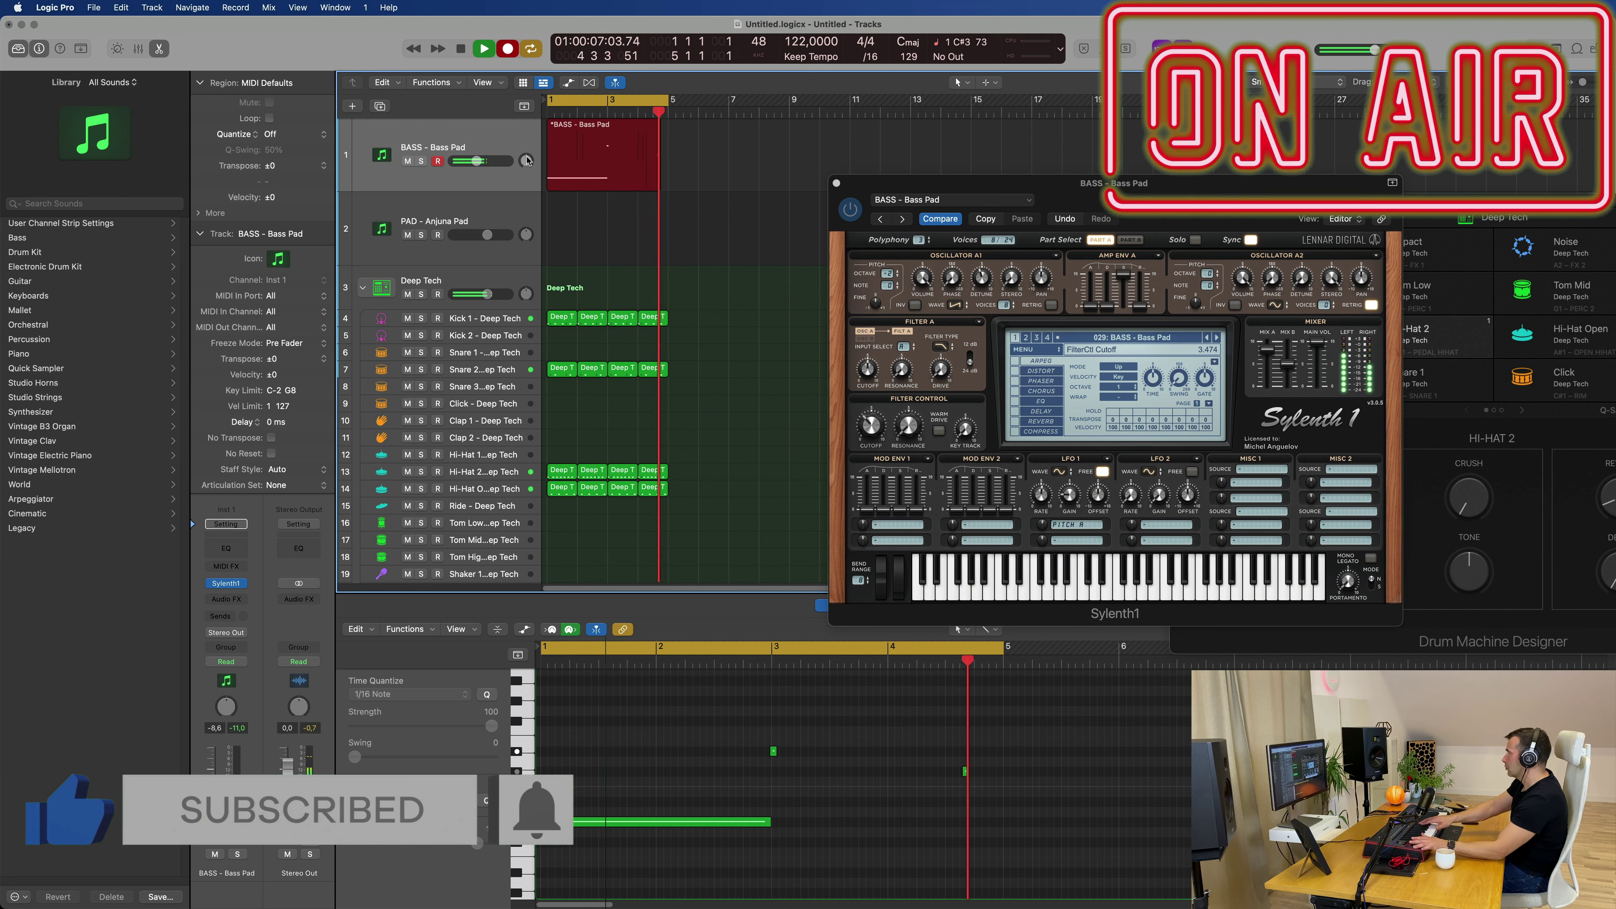
{"action": "key", "text": "space"}
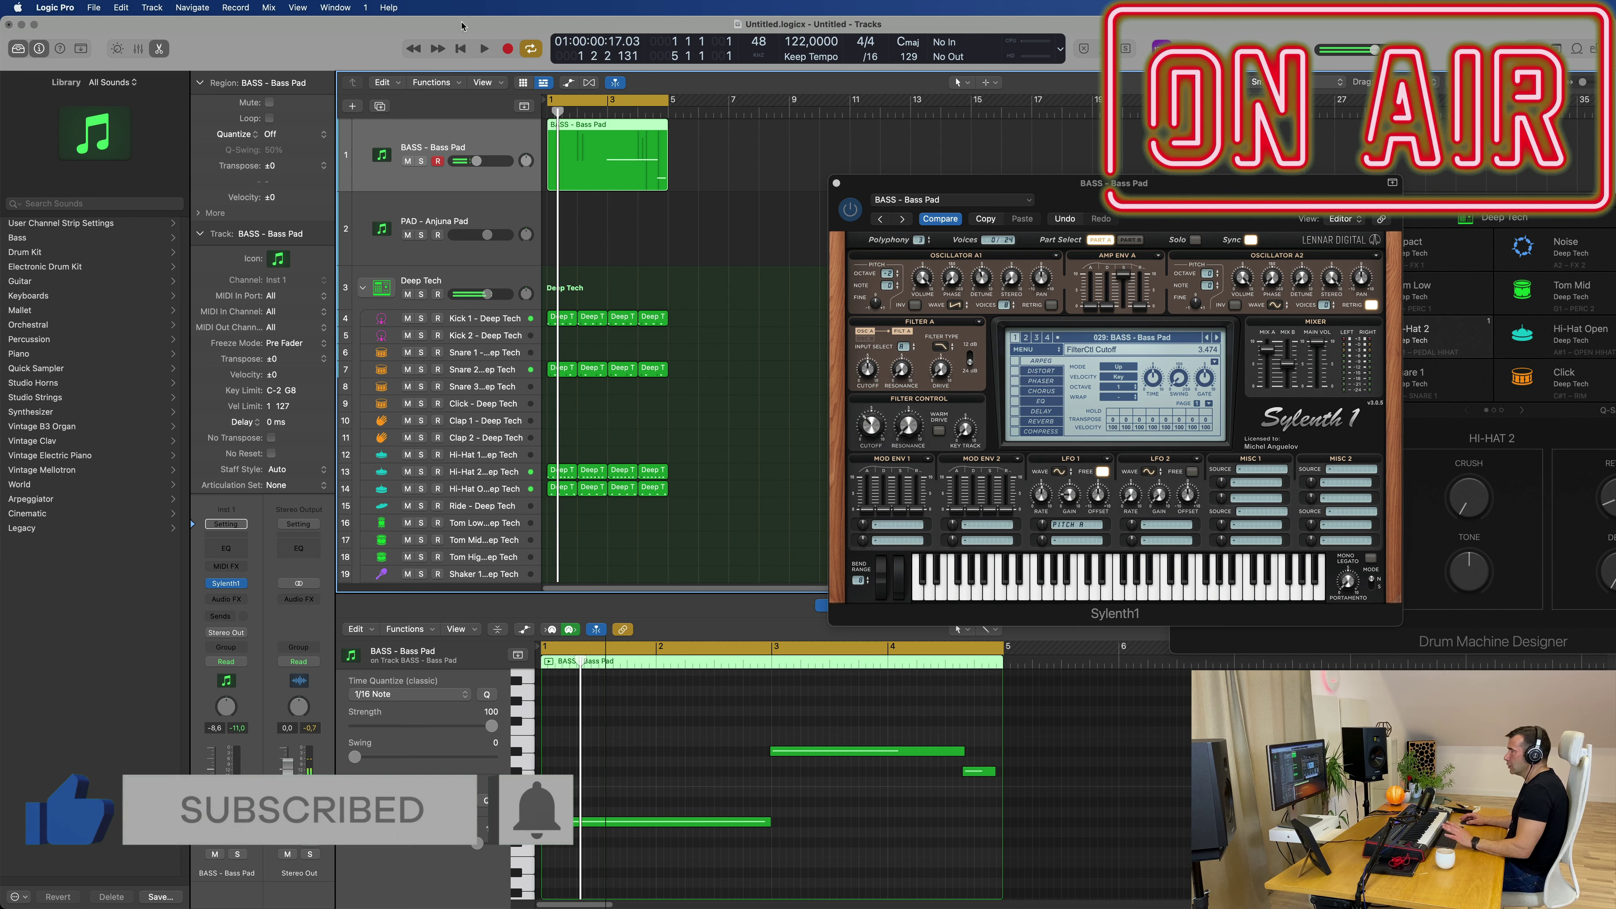
- Quantize all notes of the new bass take to 1/16 notes and play the loop from the beginning
{"action": "left_click", "coordinate": [728, 783]}
{"action": "key", "text": "super+a"}
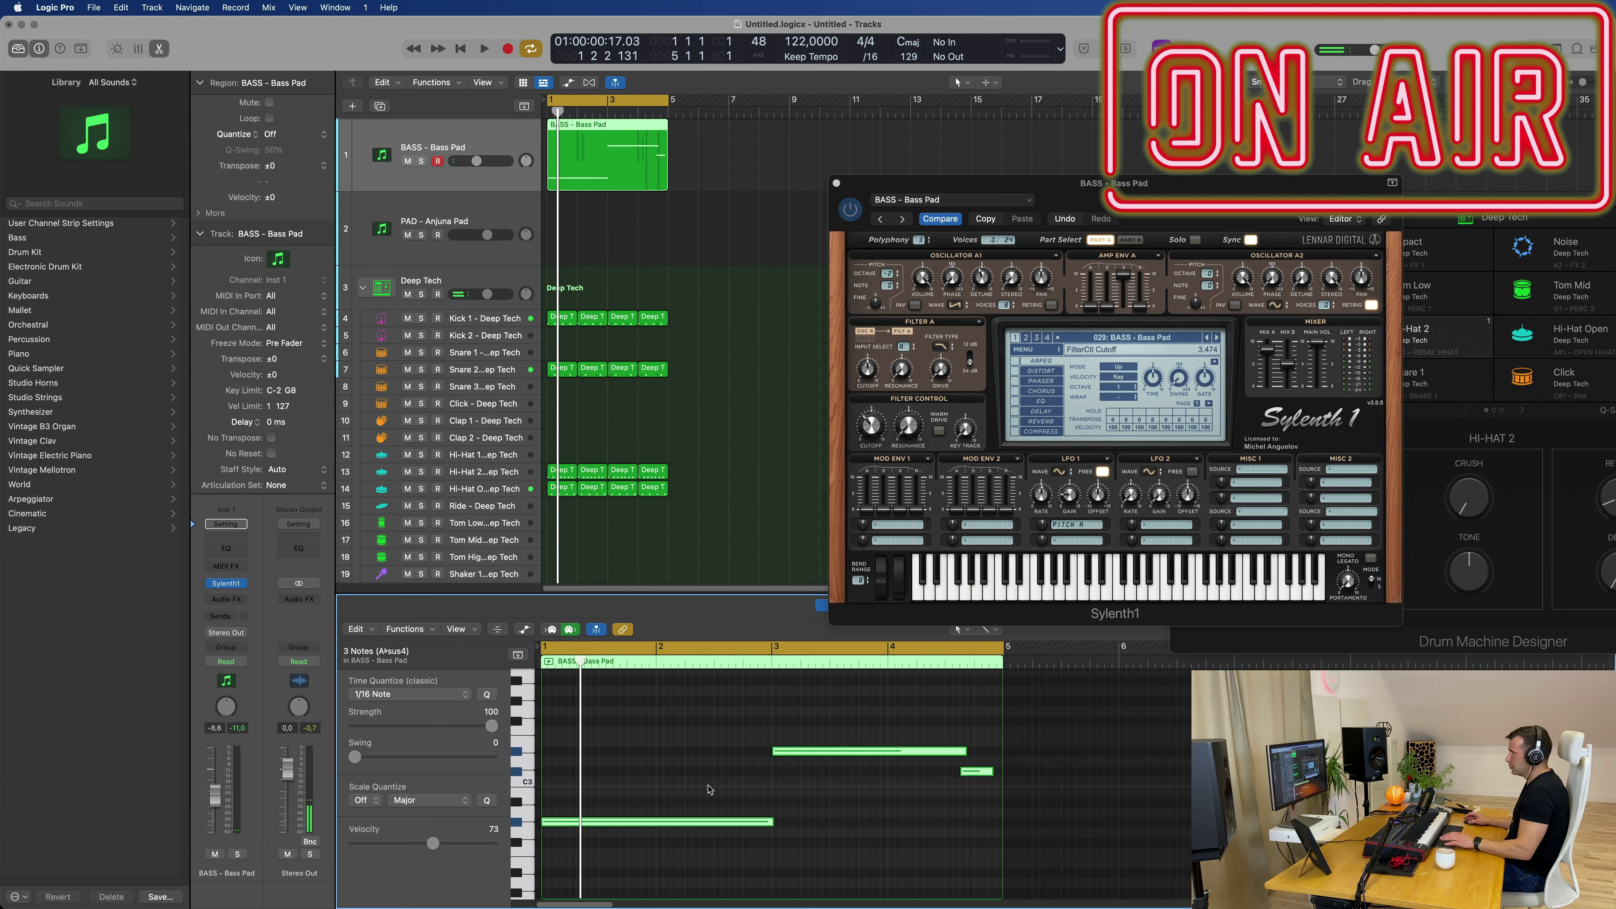
{"action": "left_click", "coordinate": [702, 774]}
{"action": "key", "text": "space"}
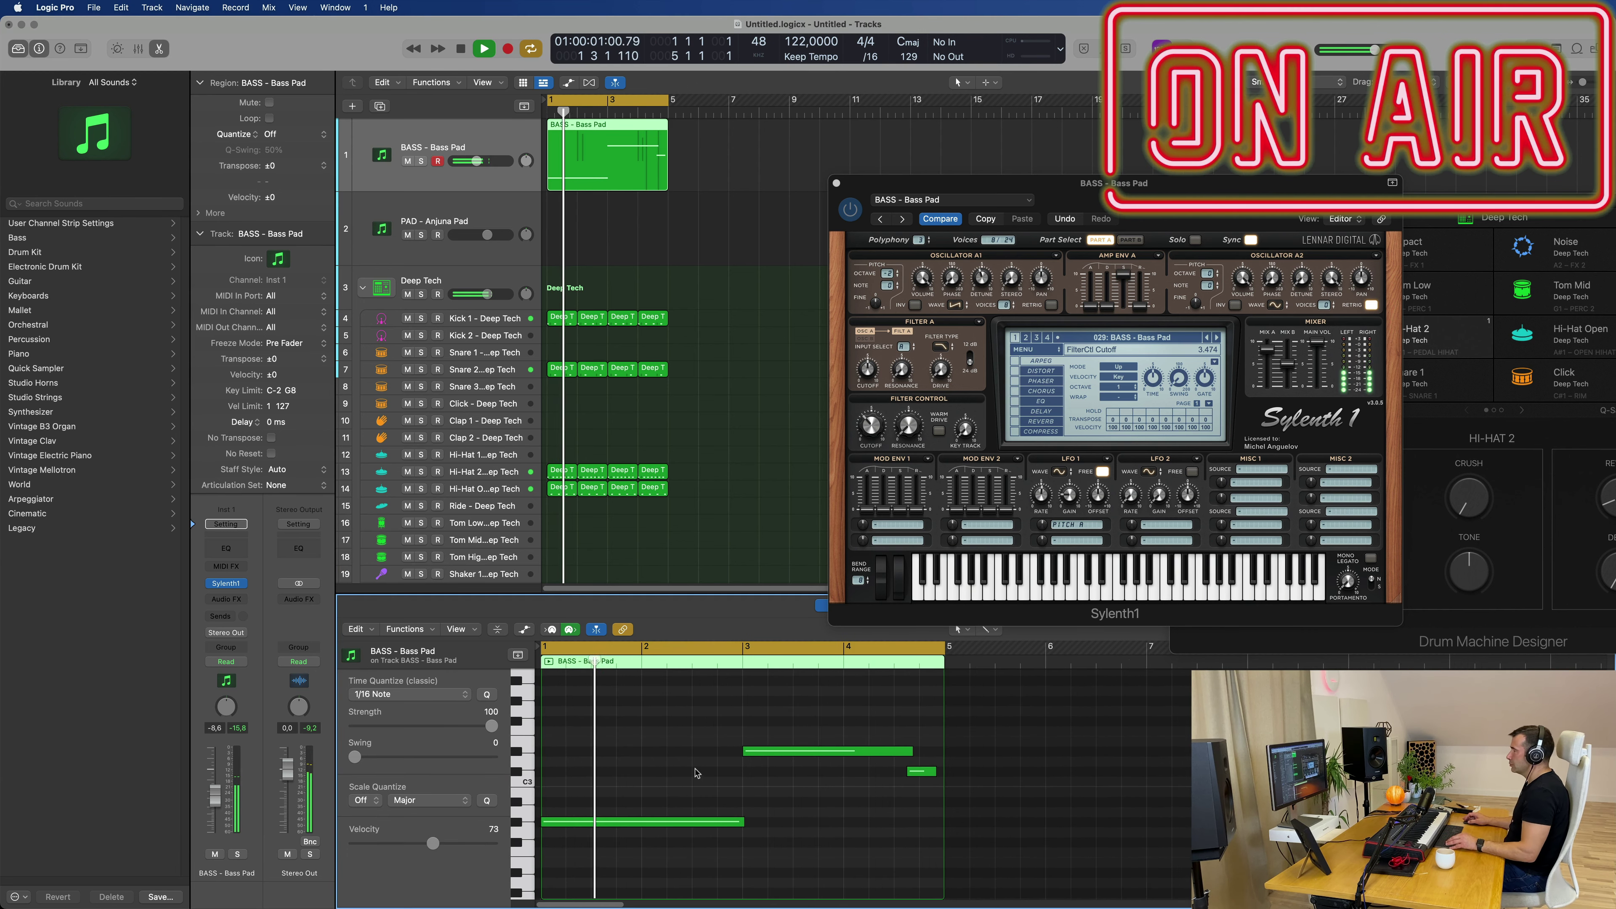
{"action": "key", "text": "Return"}
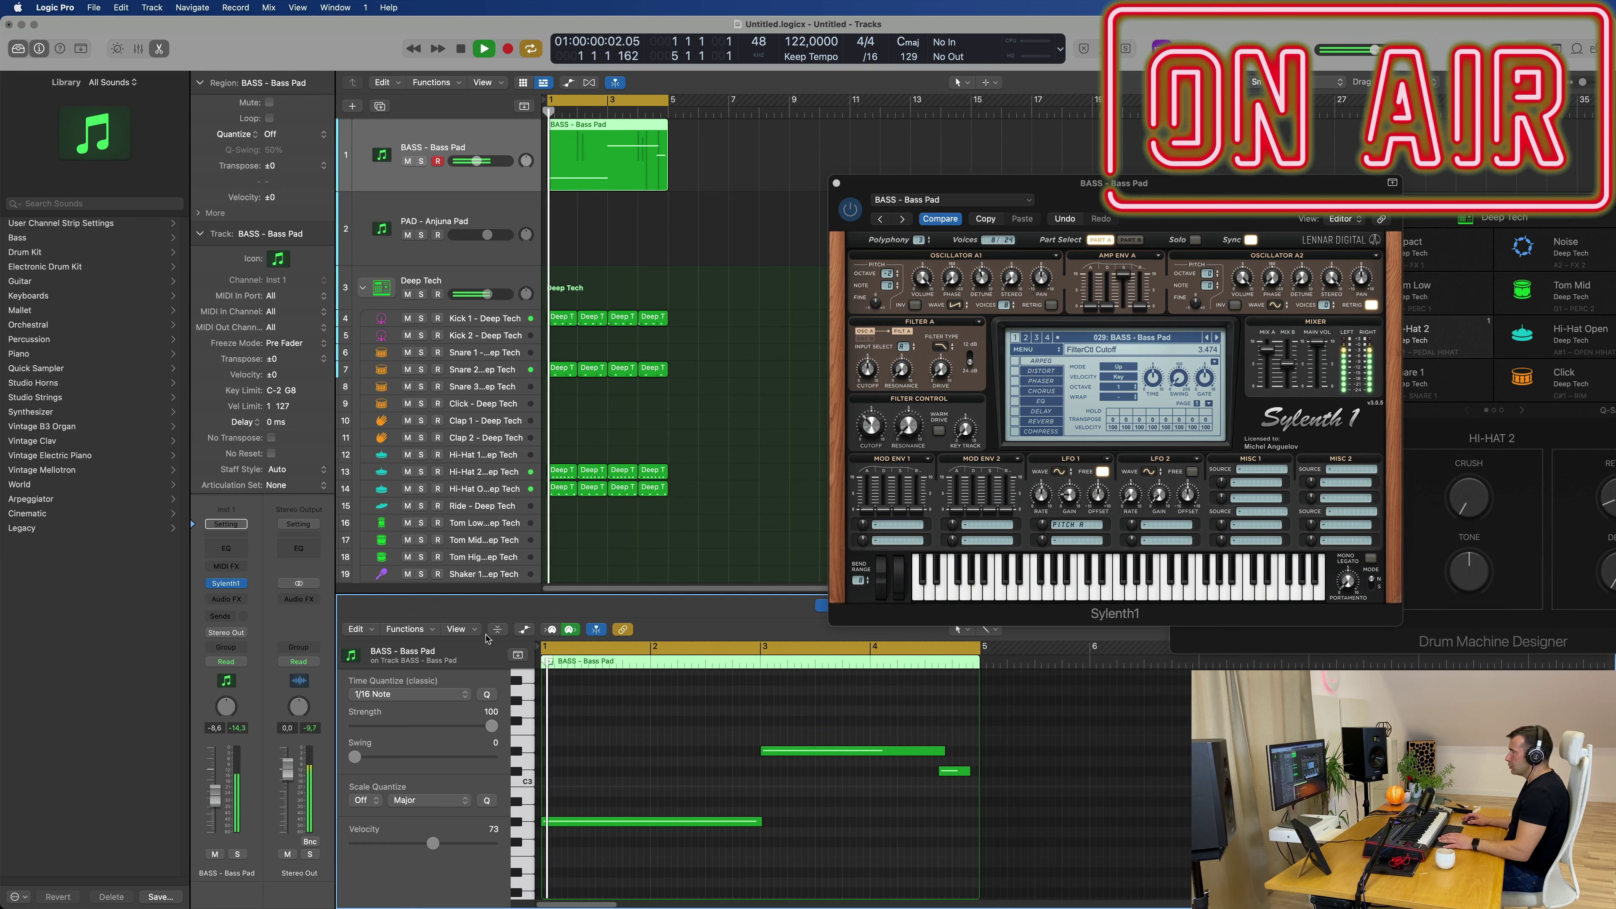
- Show the bass region's automation lane in the Piano Roll and inspect its channel 1 #11 LSB and Pitch Bend data
{"action": "left_click", "coordinate": [524, 629]}
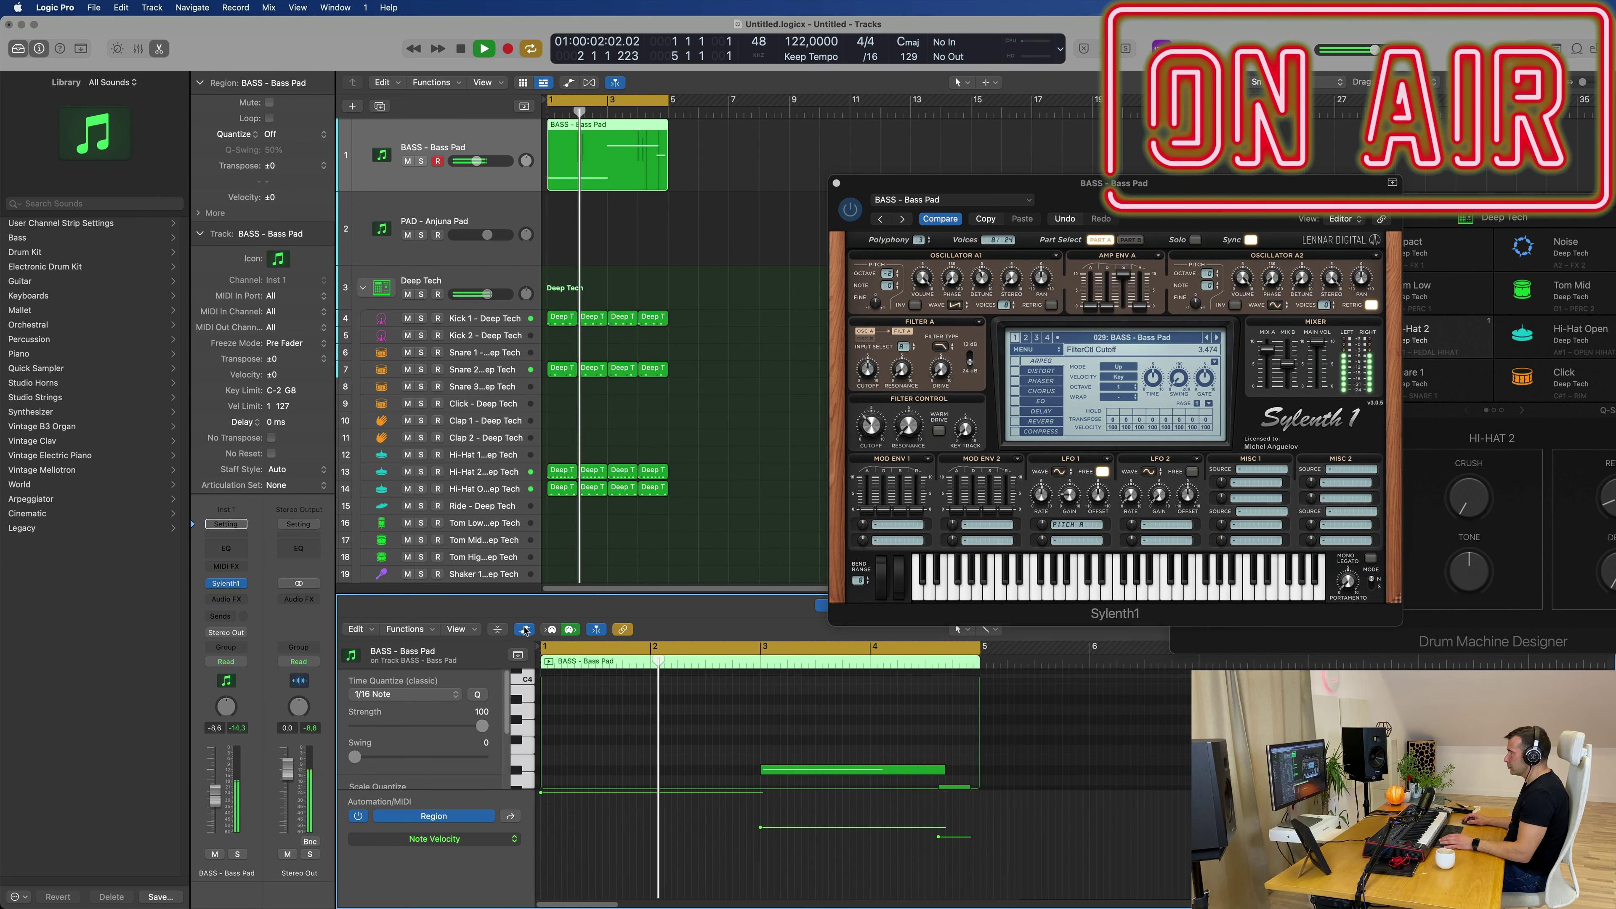
{"action": "left_click", "coordinate": [459, 839]}
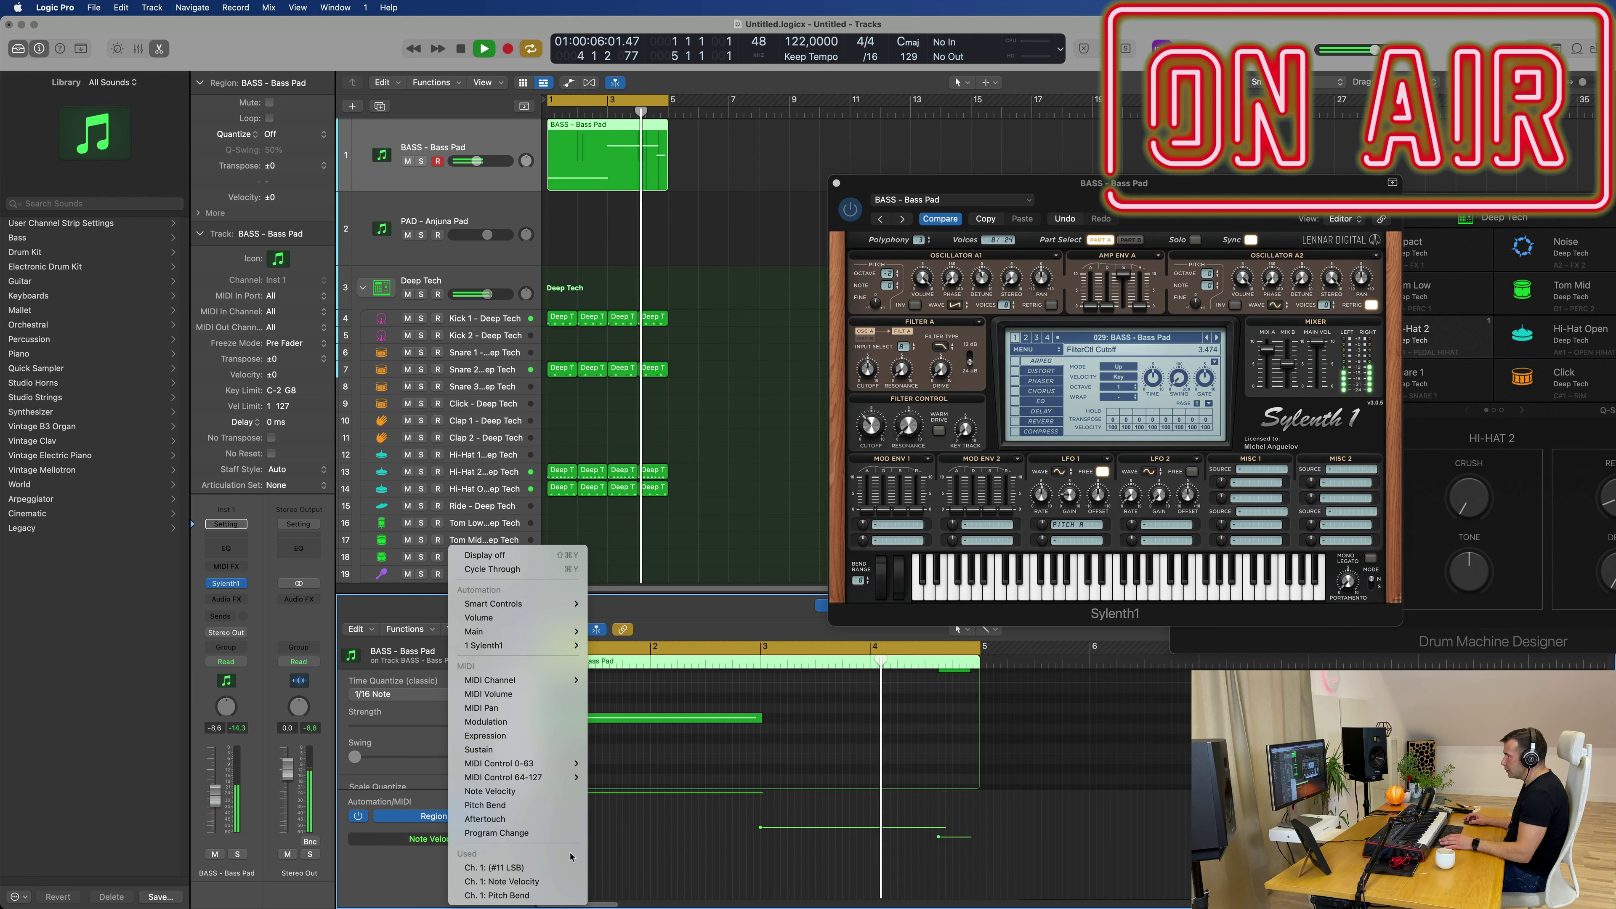
{"action": "left_click", "coordinate": [514, 869]}
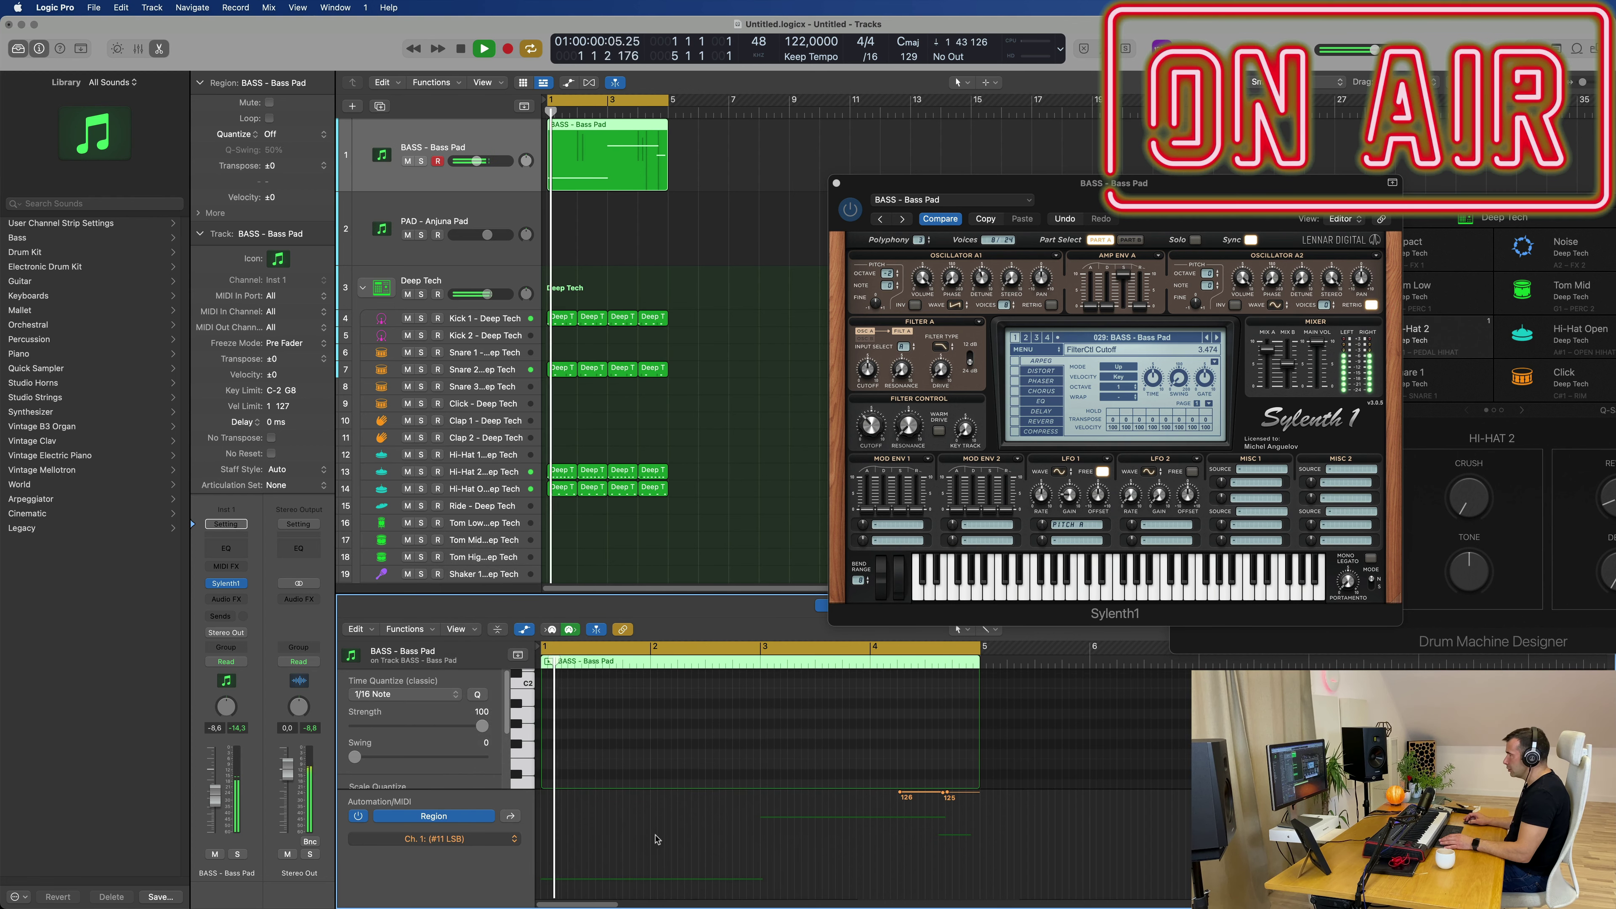
{"action": "key", "text": "space"}
{"action": "key", "text": "space"}
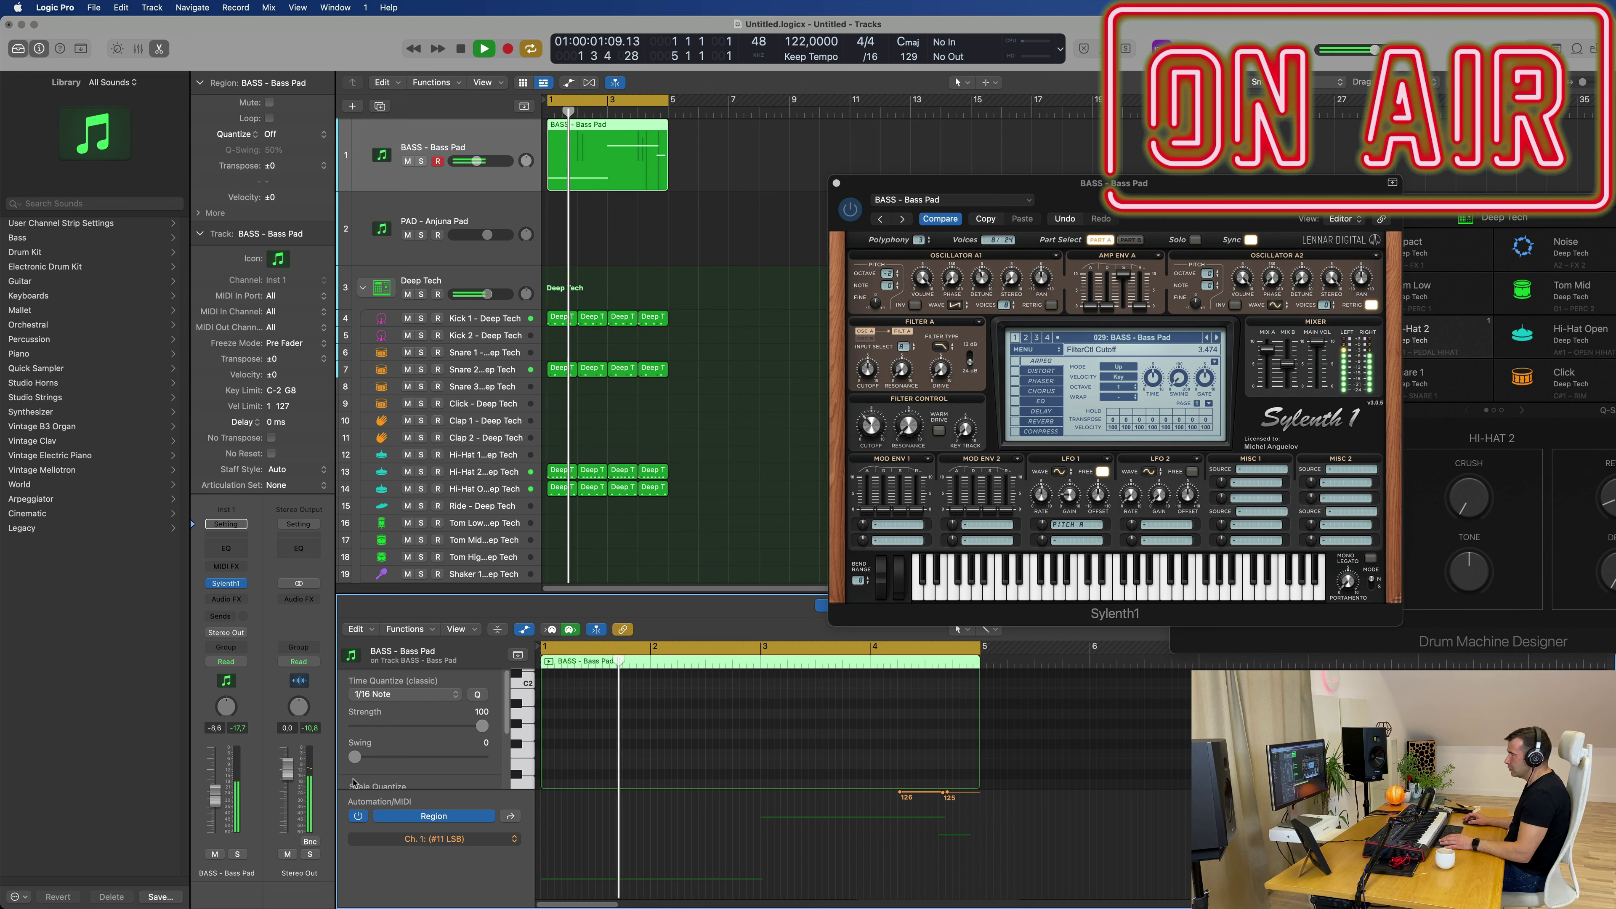
{"action": "left_click", "coordinate": [476, 841]}
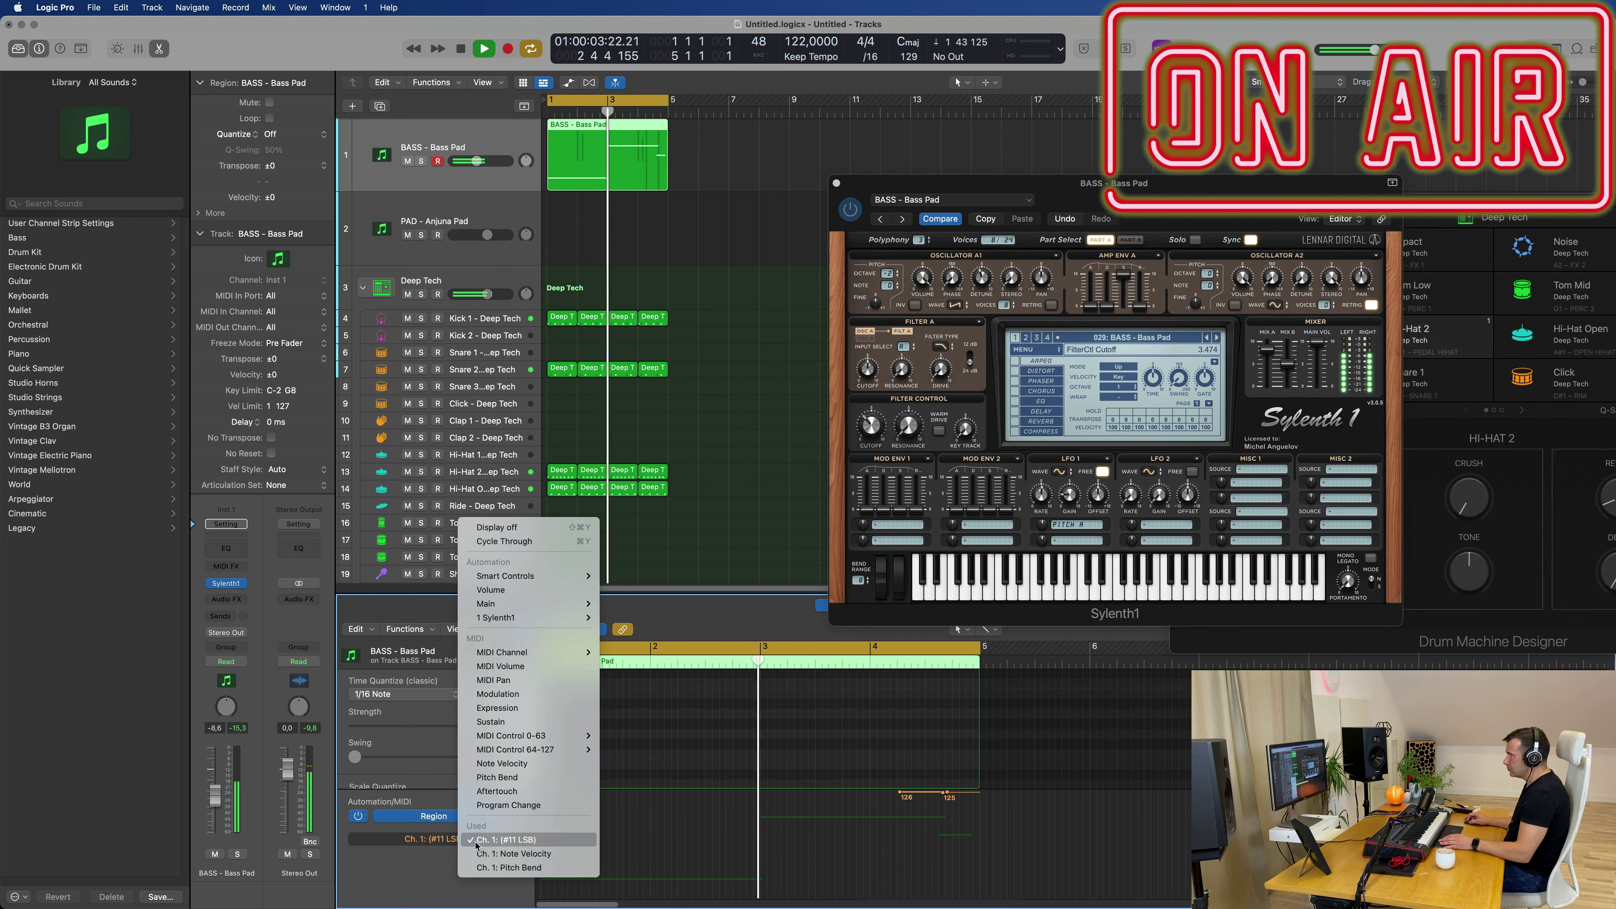
{"action": "left_click", "coordinate": [494, 868]}
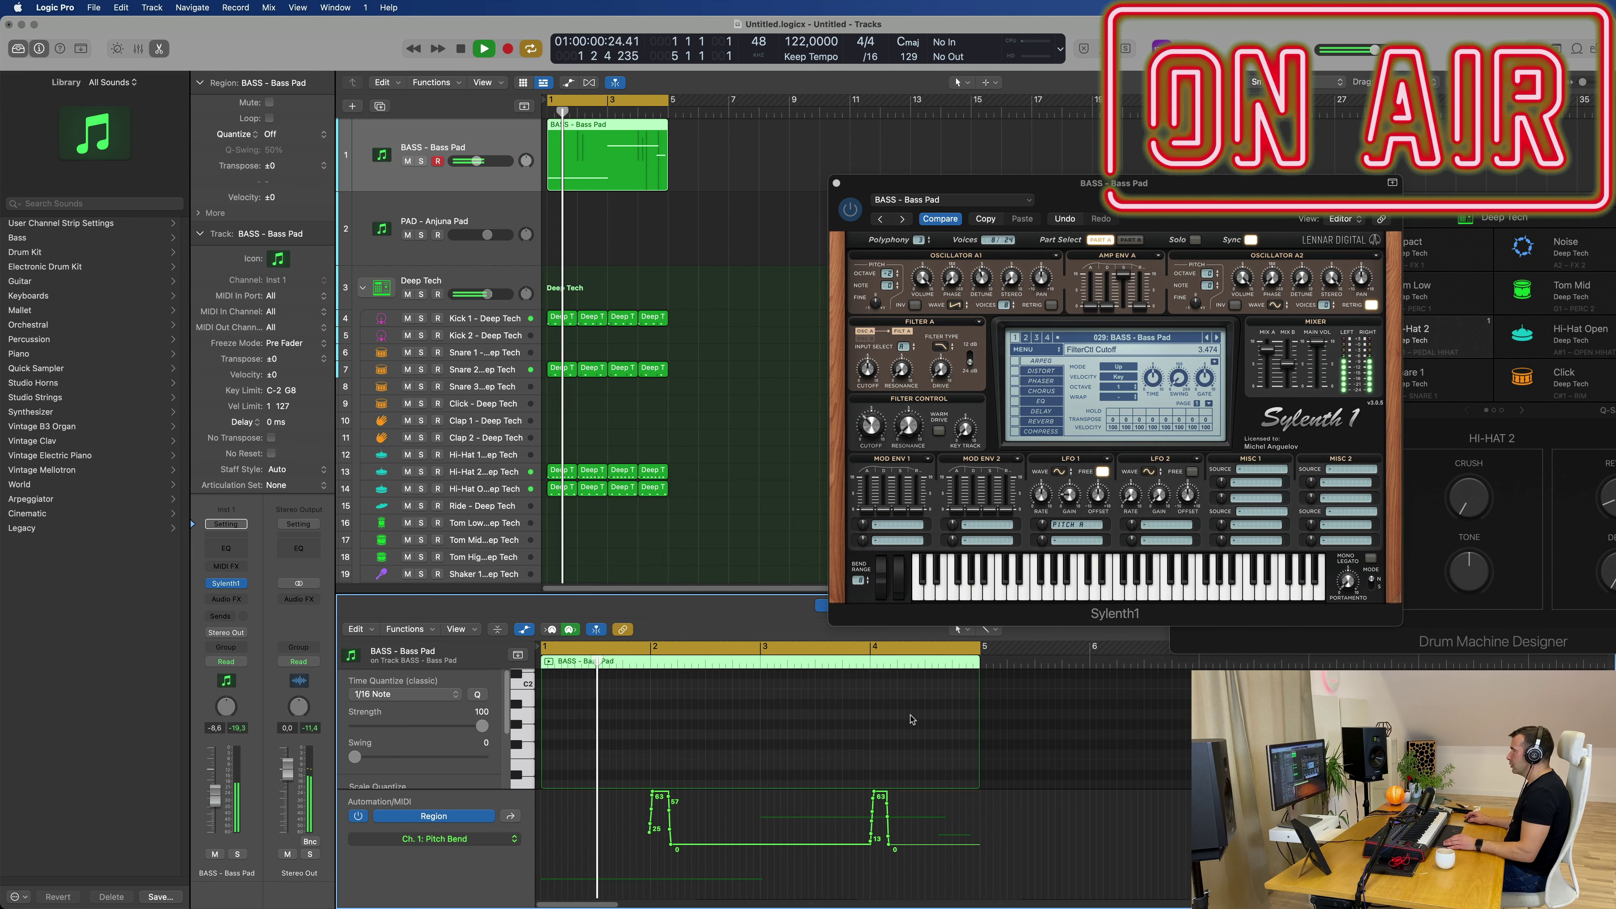
- Shift the last bass note toward the region's end and extend the preceding long note to meet it
{"action": "scroll", "coordinate": [912, 719], "scroll_direction": "up", "scroll_amount": 5}
{"action": "scroll", "coordinate": [935, 732], "scroll_direction": "down", "scroll_amount": 3}
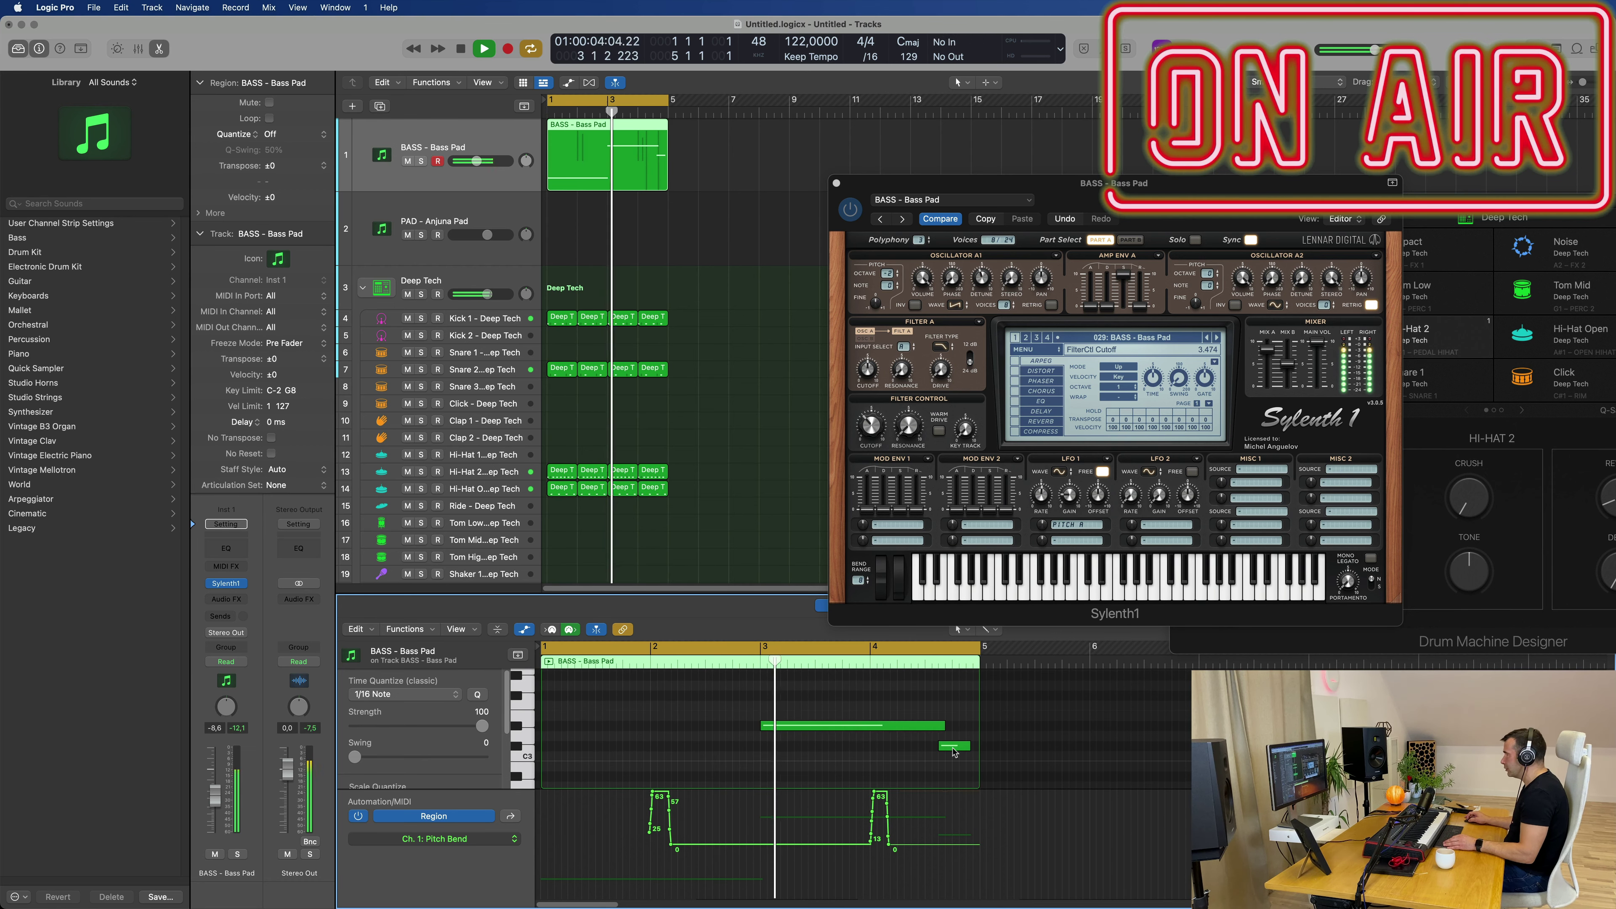
{"action": "key", "text": "space"}
{"action": "left_click_drag", "start_coordinate": [953, 748], "coordinate": [968, 748]}
{"action": "key", "text": "space"}
{"action": "left_click_drag", "start_coordinate": [944, 725], "coordinate": [982, 747]}
{"action": "scroll", "coordinate": [744, 739], "scroll_direction": "down", "scroll_amount": 3}
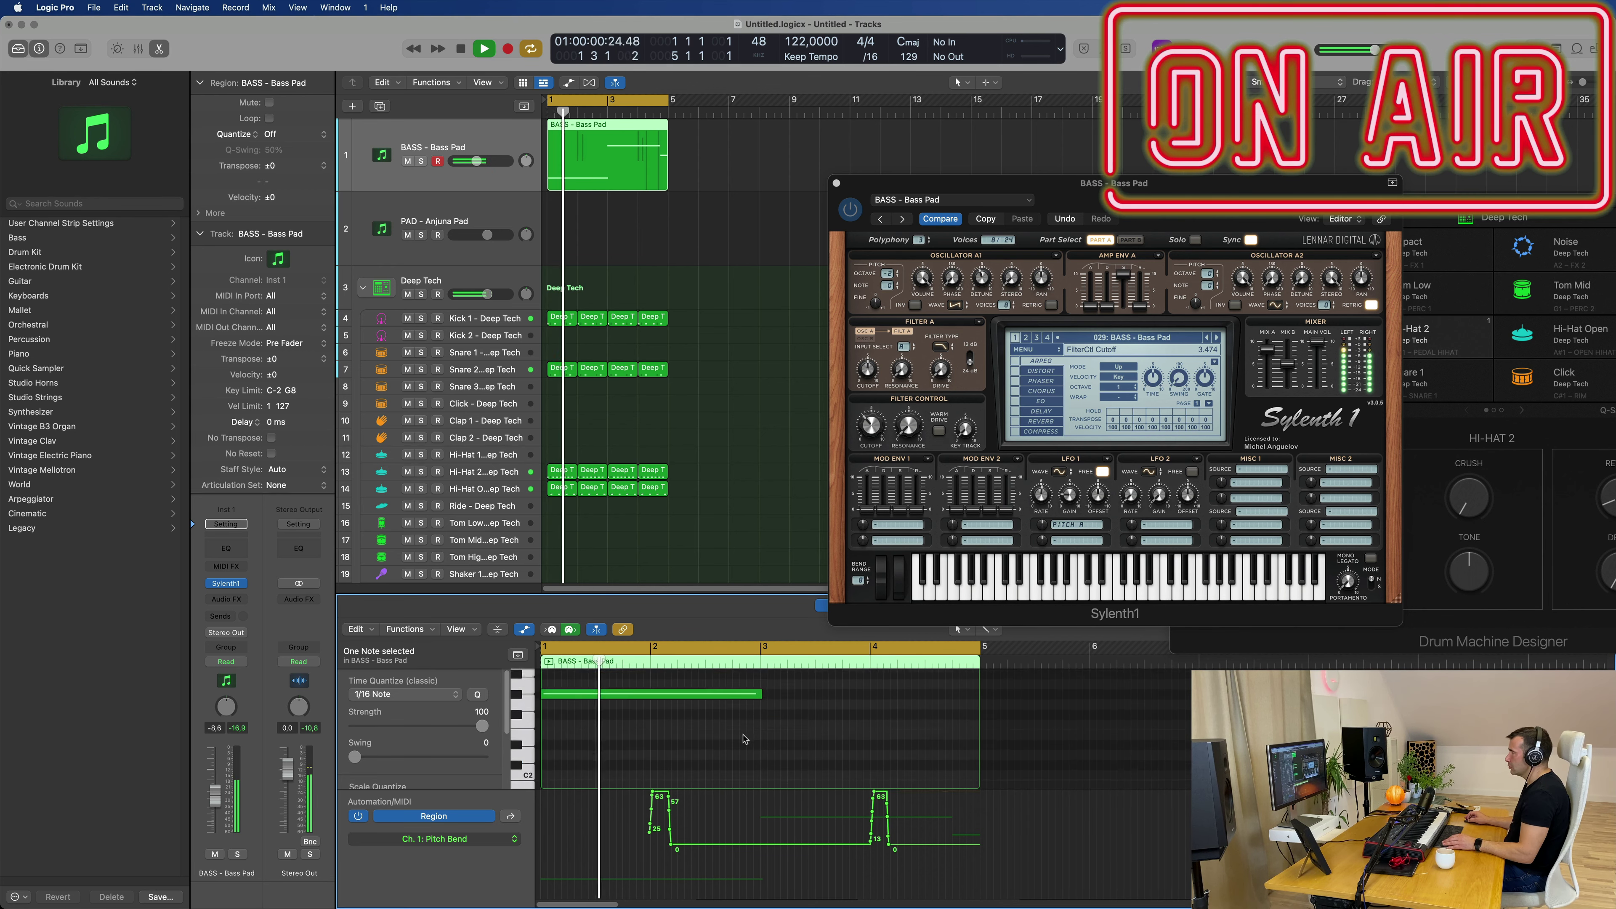
{"action": "scroll", "coordinate": [744, 739], "scroll_direction": "up", "scroll_amount": 3}
- Move the Sylenth1 window over the middle of the arrangement and adjust its filter control cutoff
{"action": "left_click_drag", "start_coordinate": [1152, 191], "coordinate": [971, 214]}
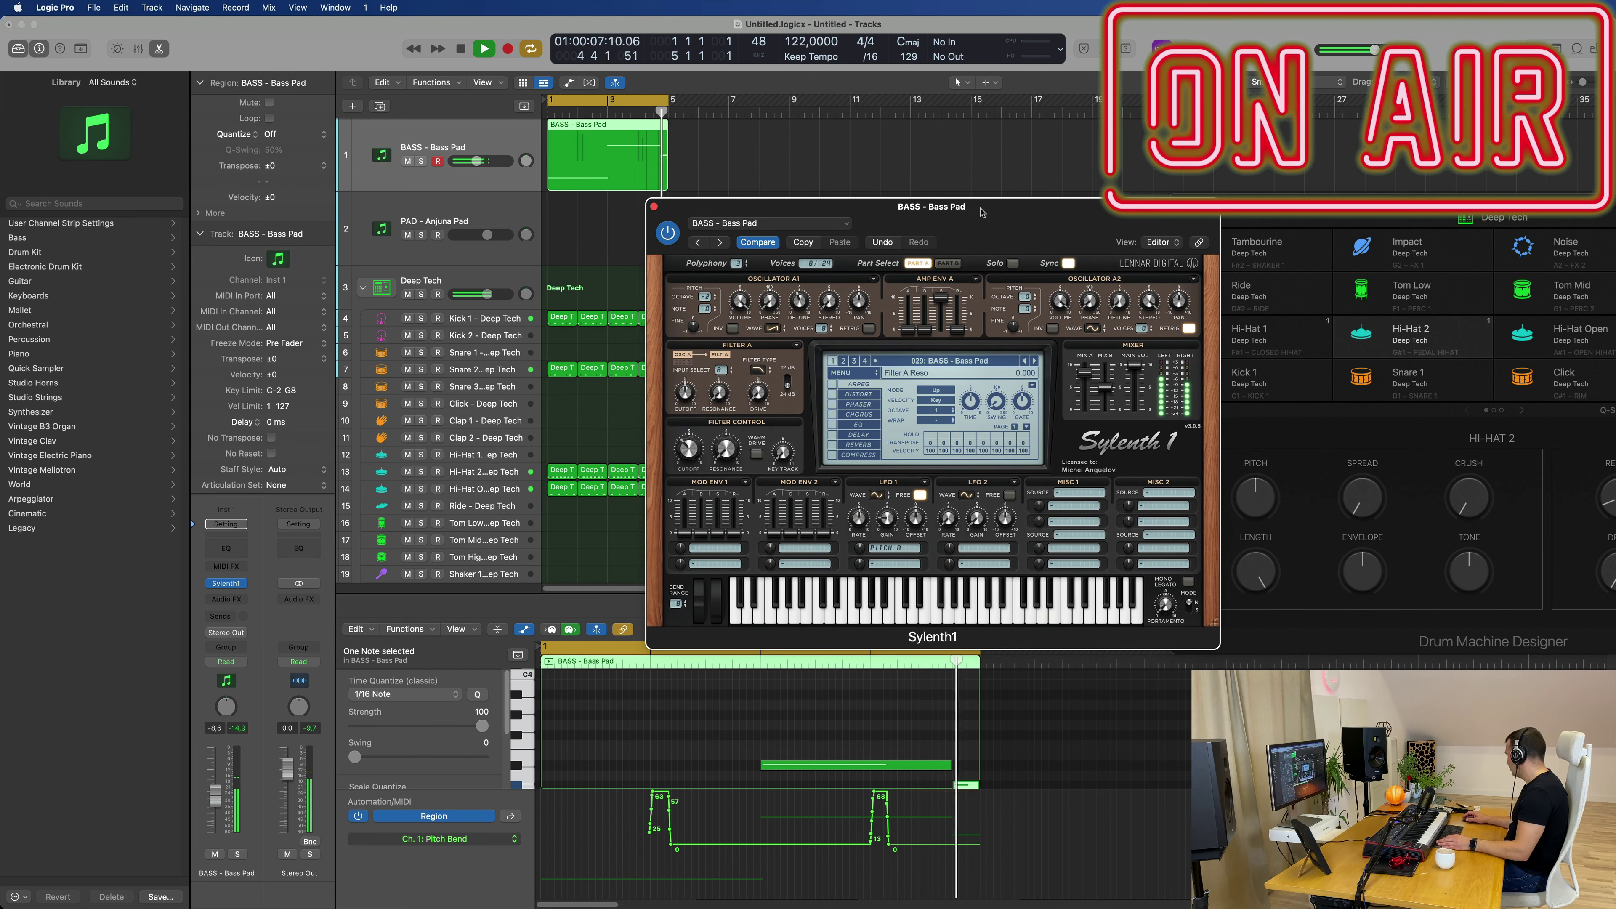
{"action": "left_click_drag", "start_coordinate": [982, 212], "coordinate": [941, 224]}
{"action": "left_click_drag", "start_coordinate": [649, 463], "coordinate": [655, 459]}
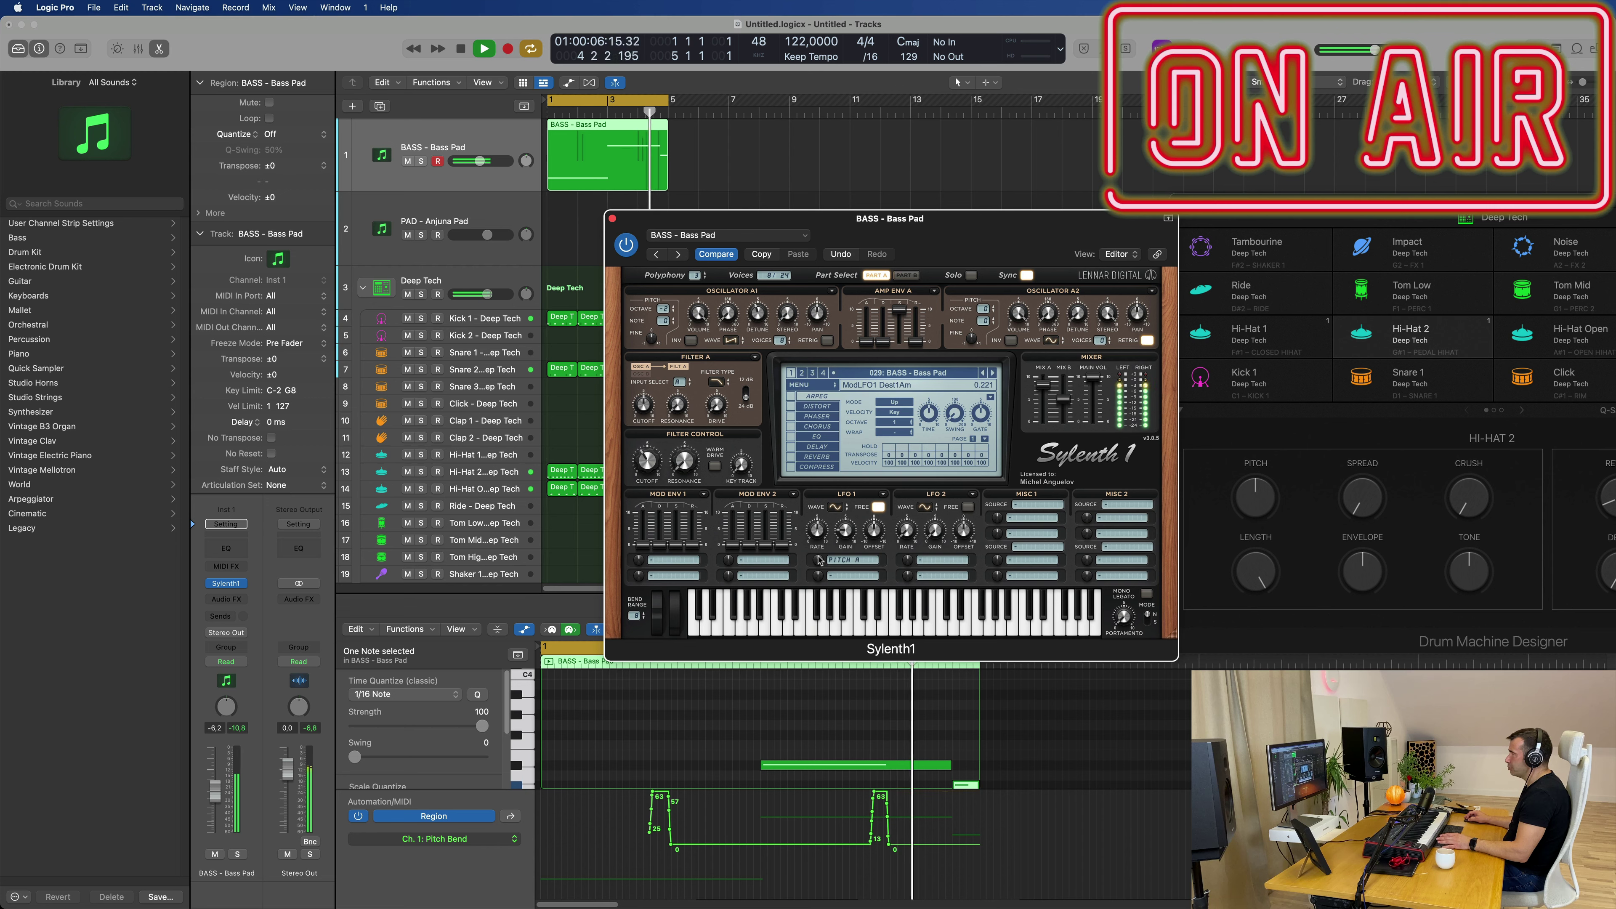
- Change Sylenth1's first LFO 1 destination to Cutoff A and B and adjust its modulation amount
{"action": "left_click_drag", "start_coordinate": [820, 561], "coordinate": [823, 576]}
{"action": "left_click", "coordinate": [853, 560]}
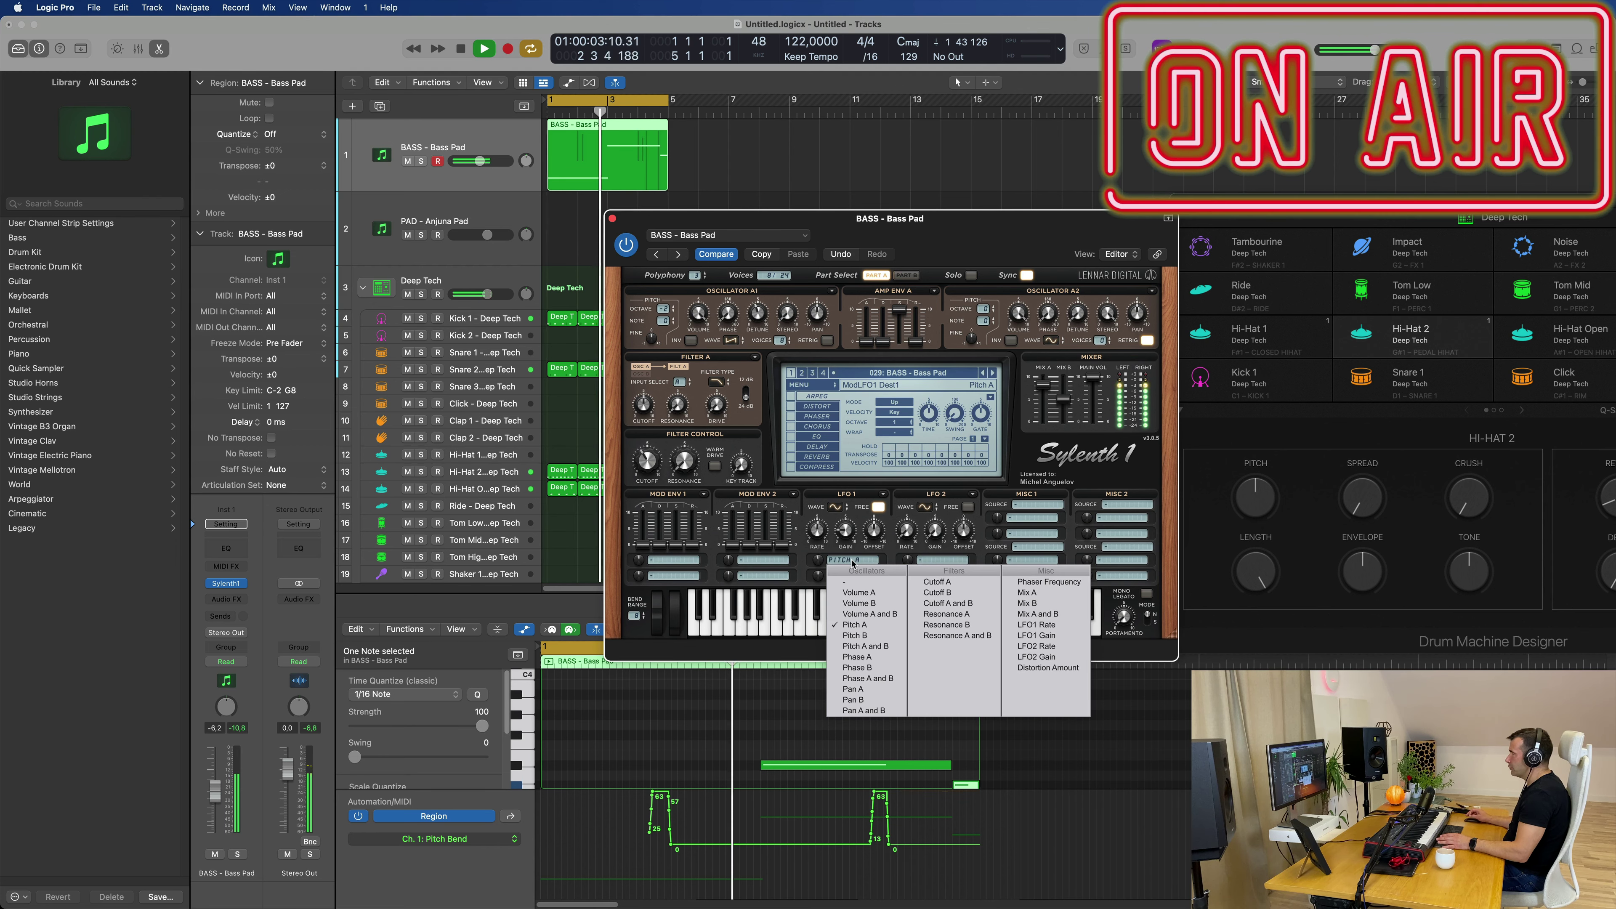
{"action": "left_click", "coordinate": [943, 604]}
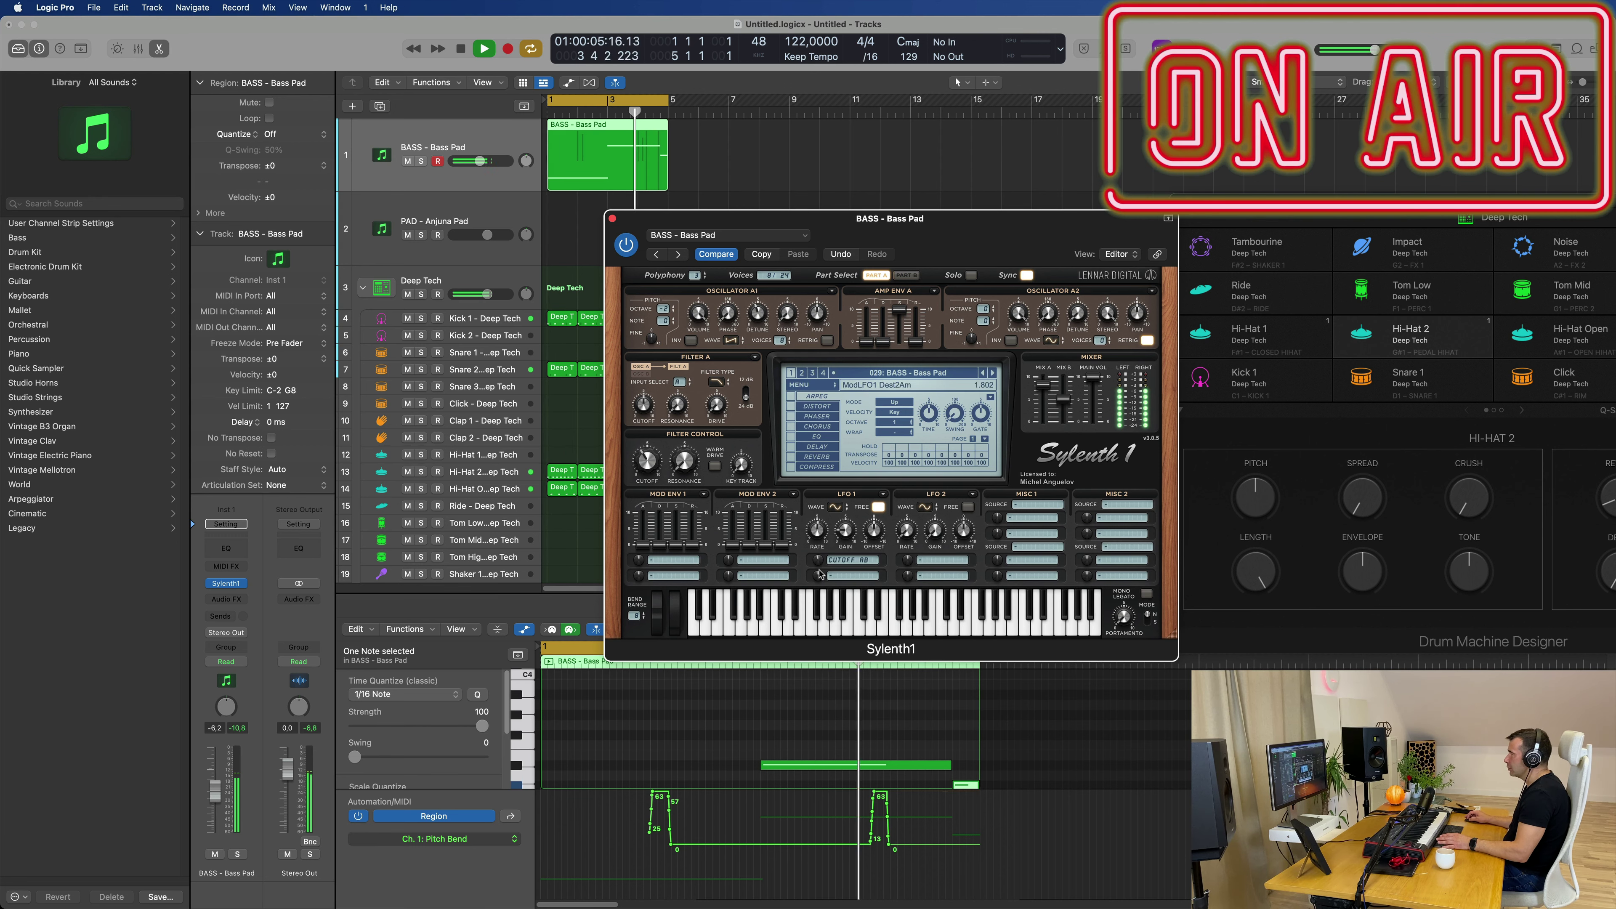
{"action": "left_click_drag", "start_coordinate": [819, 559], "coordinate": [822, 564]}
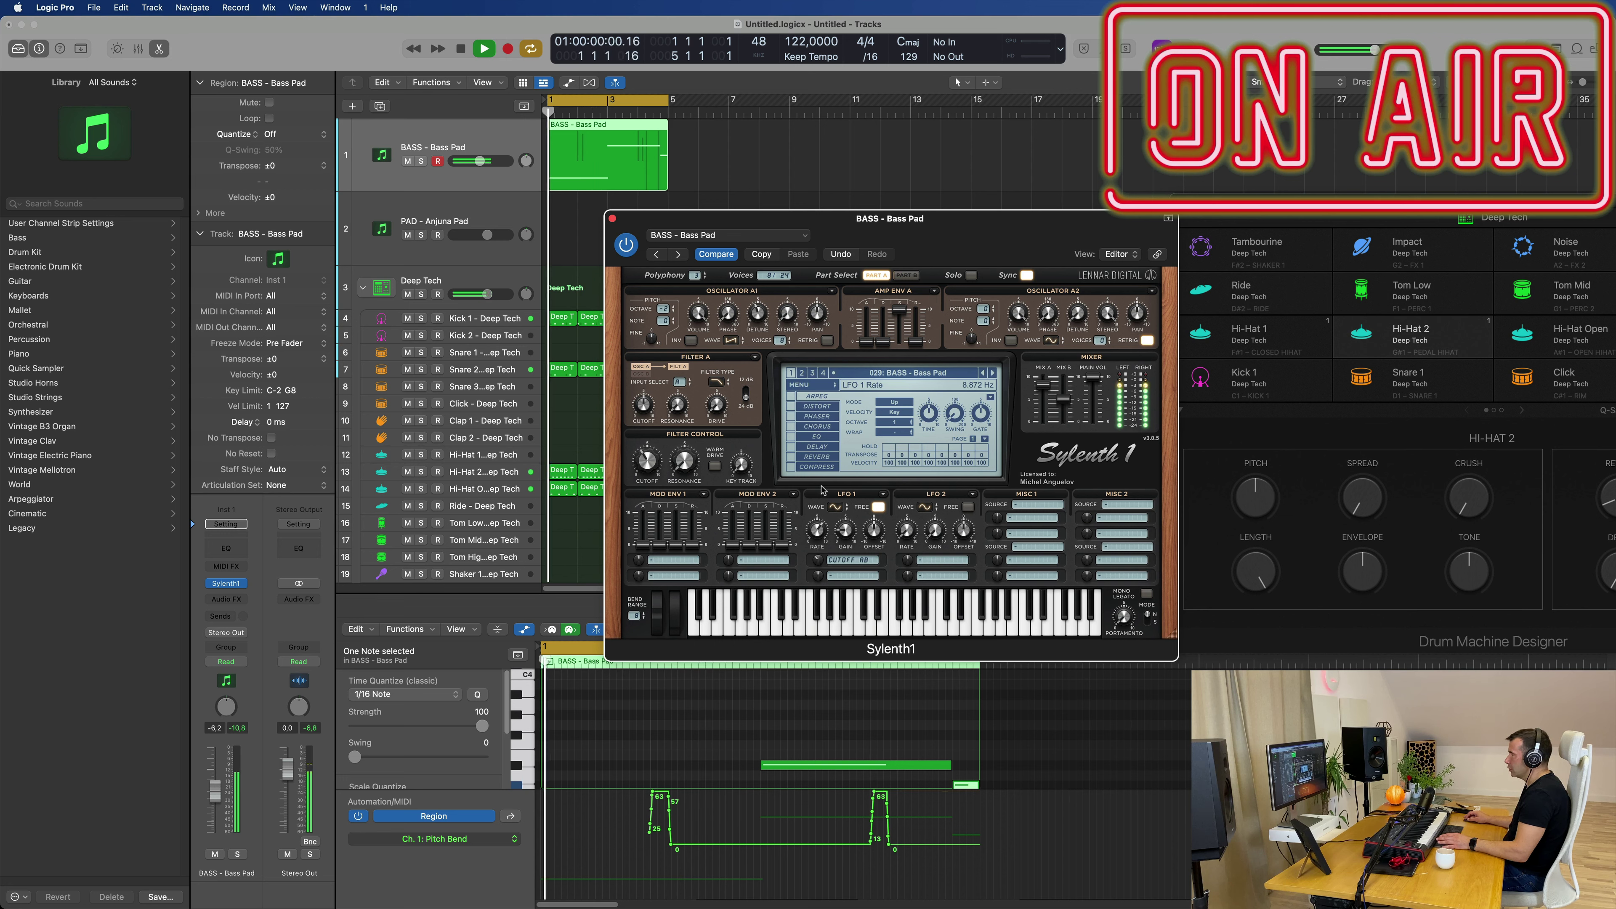
- Change the waveform of Sylenth1's LFO 1 and switch off its Free mode
{"action": "left_click", "coordinate": [835, 507]}
{"action": "left_click_drag", "start_coordinate": [818, 560], "coordinate": [818, 542]}
{"action": "left_click_drag", "start_coordinate": [818, 531], "coordinate": [819, 549]}
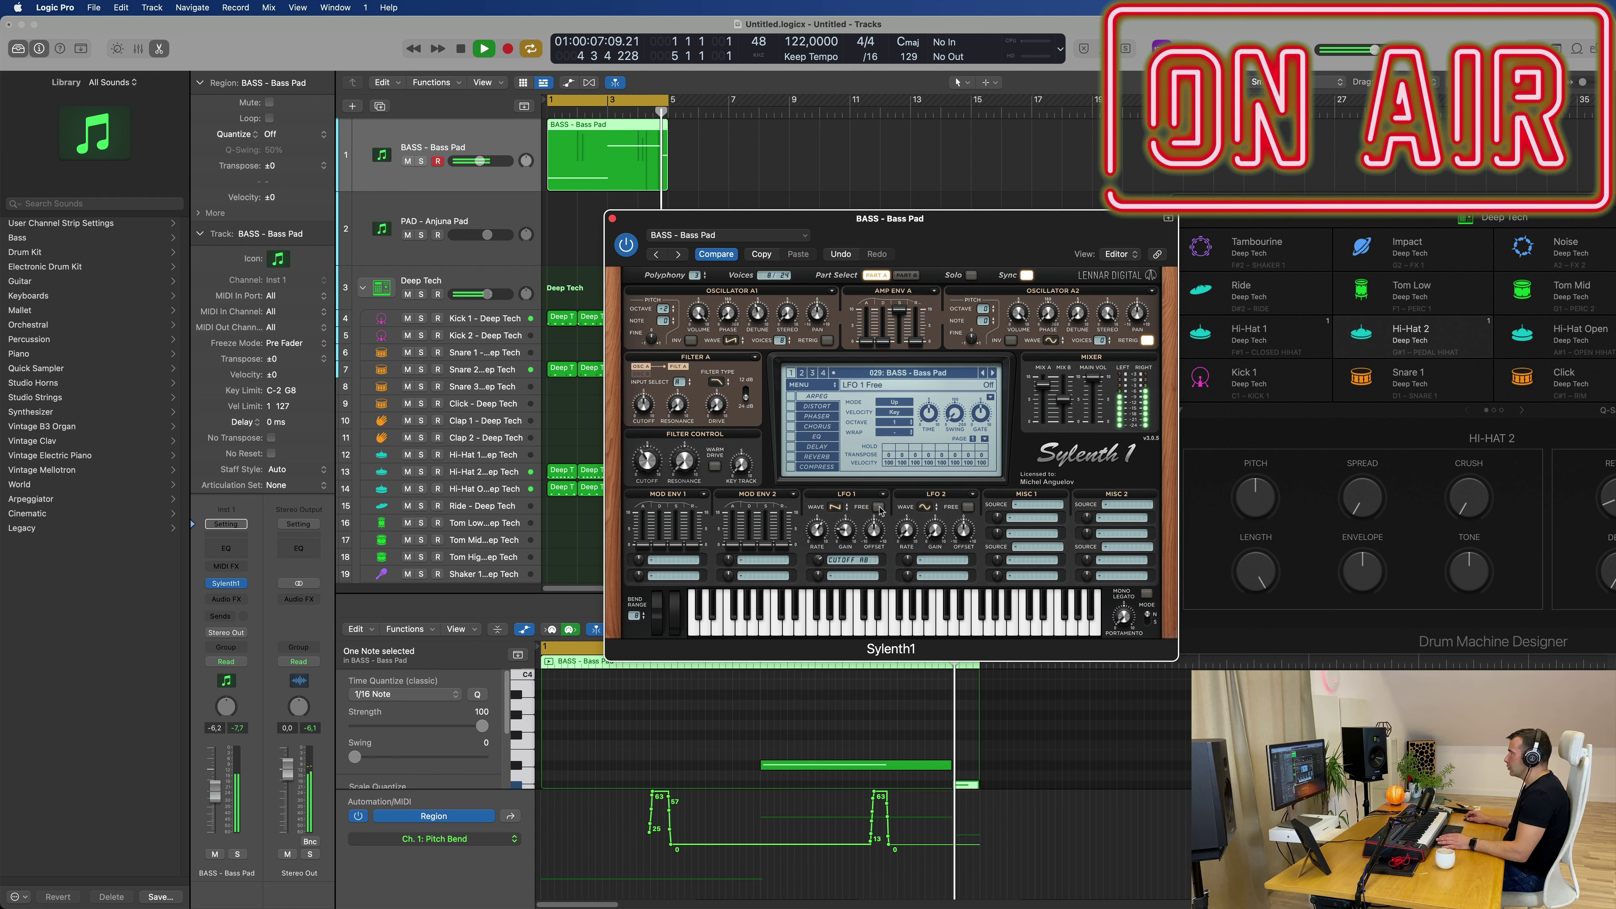
- Set the LFO 1 rate to 1/16 and its cutoff modulation amount to about 7.36 in the bass Sylenth1
{"action": "mouse_move", "coordinate": [816, 530]}
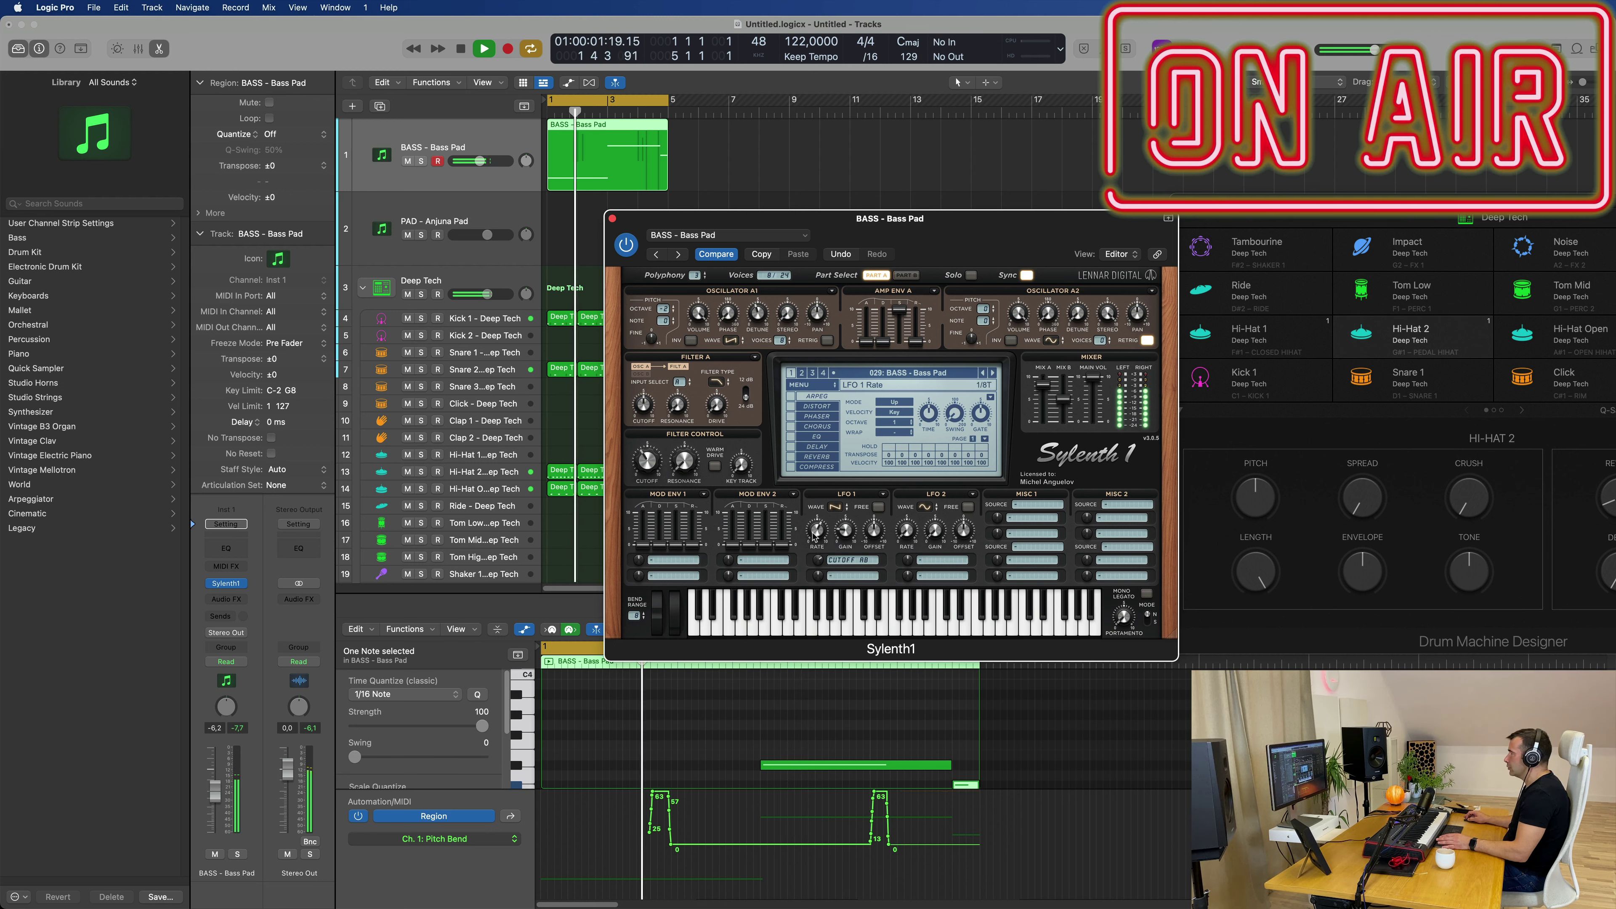
{"action": "left_click_drag", "start_coordinate": [818, 560], "coordinate": [819, 553]}
{"action": "left_click_drag", "start_coordinate": [817, 545], "coordinate": [818, 538]}
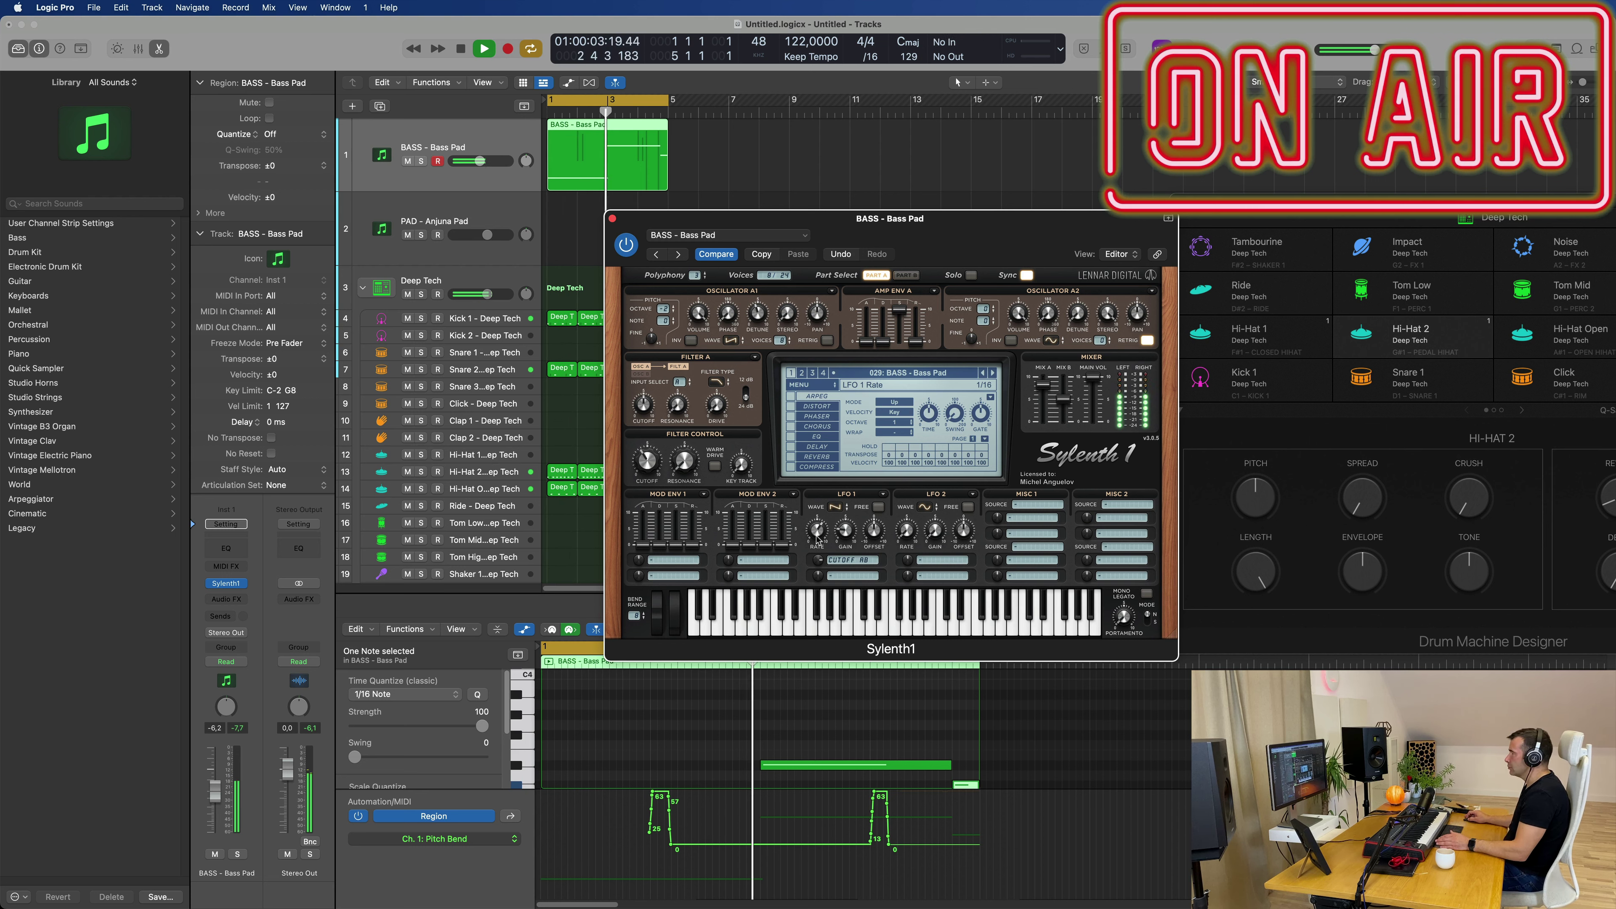
{"action": "left_click_drag", "start_coordinate": [819, 537], "coordinate": [821, 536]}
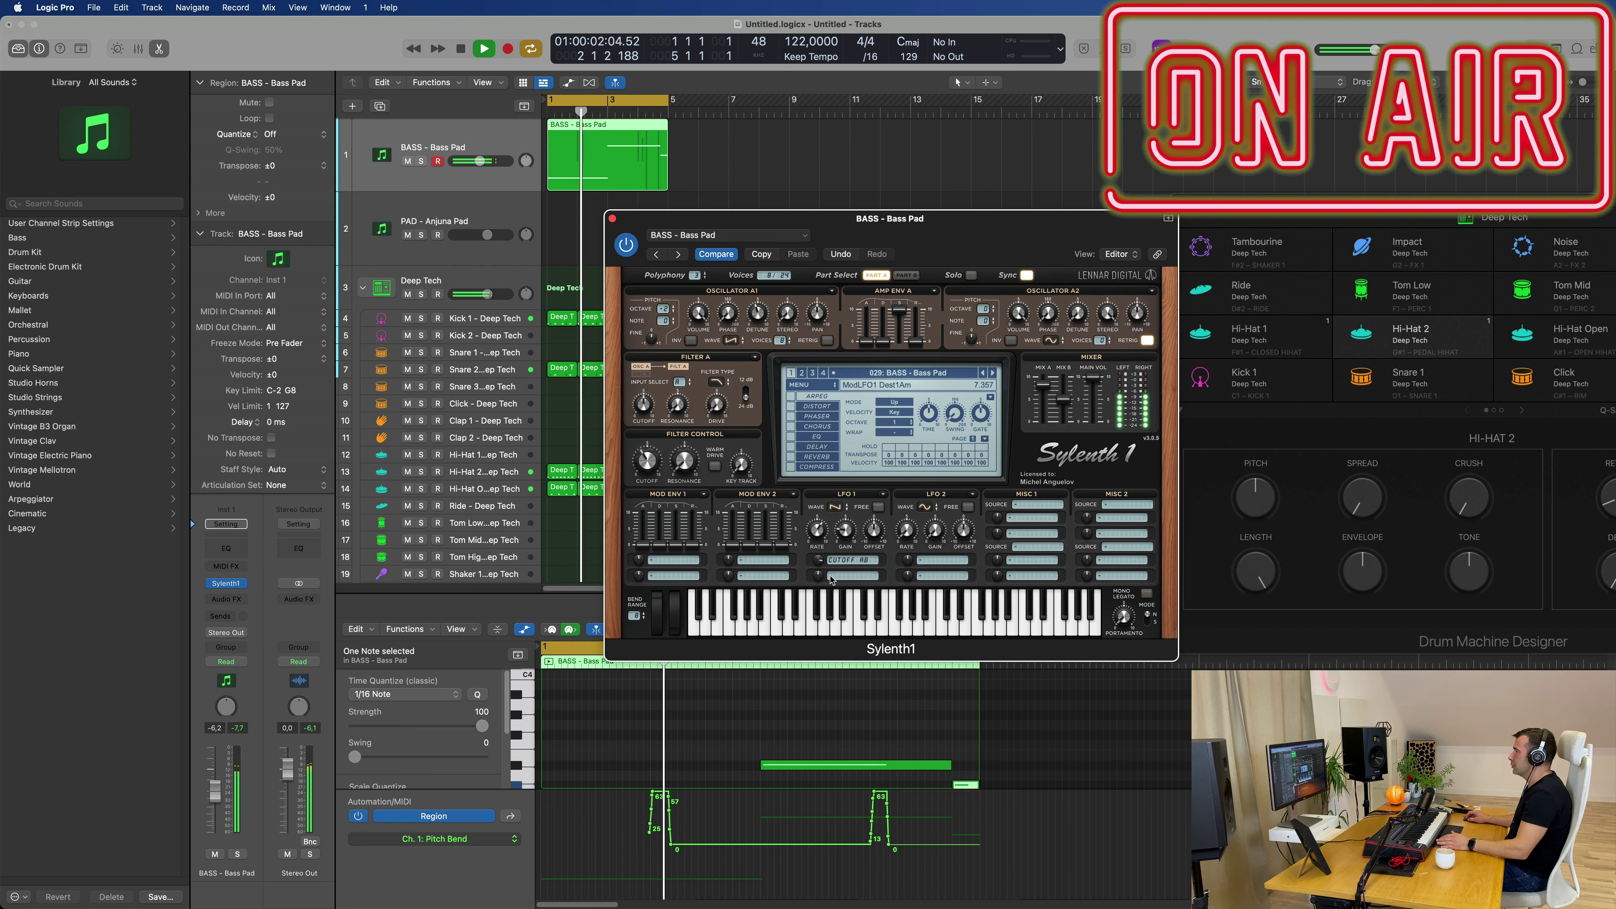
{"action": "left_click", "coordinate": [847, 522]}
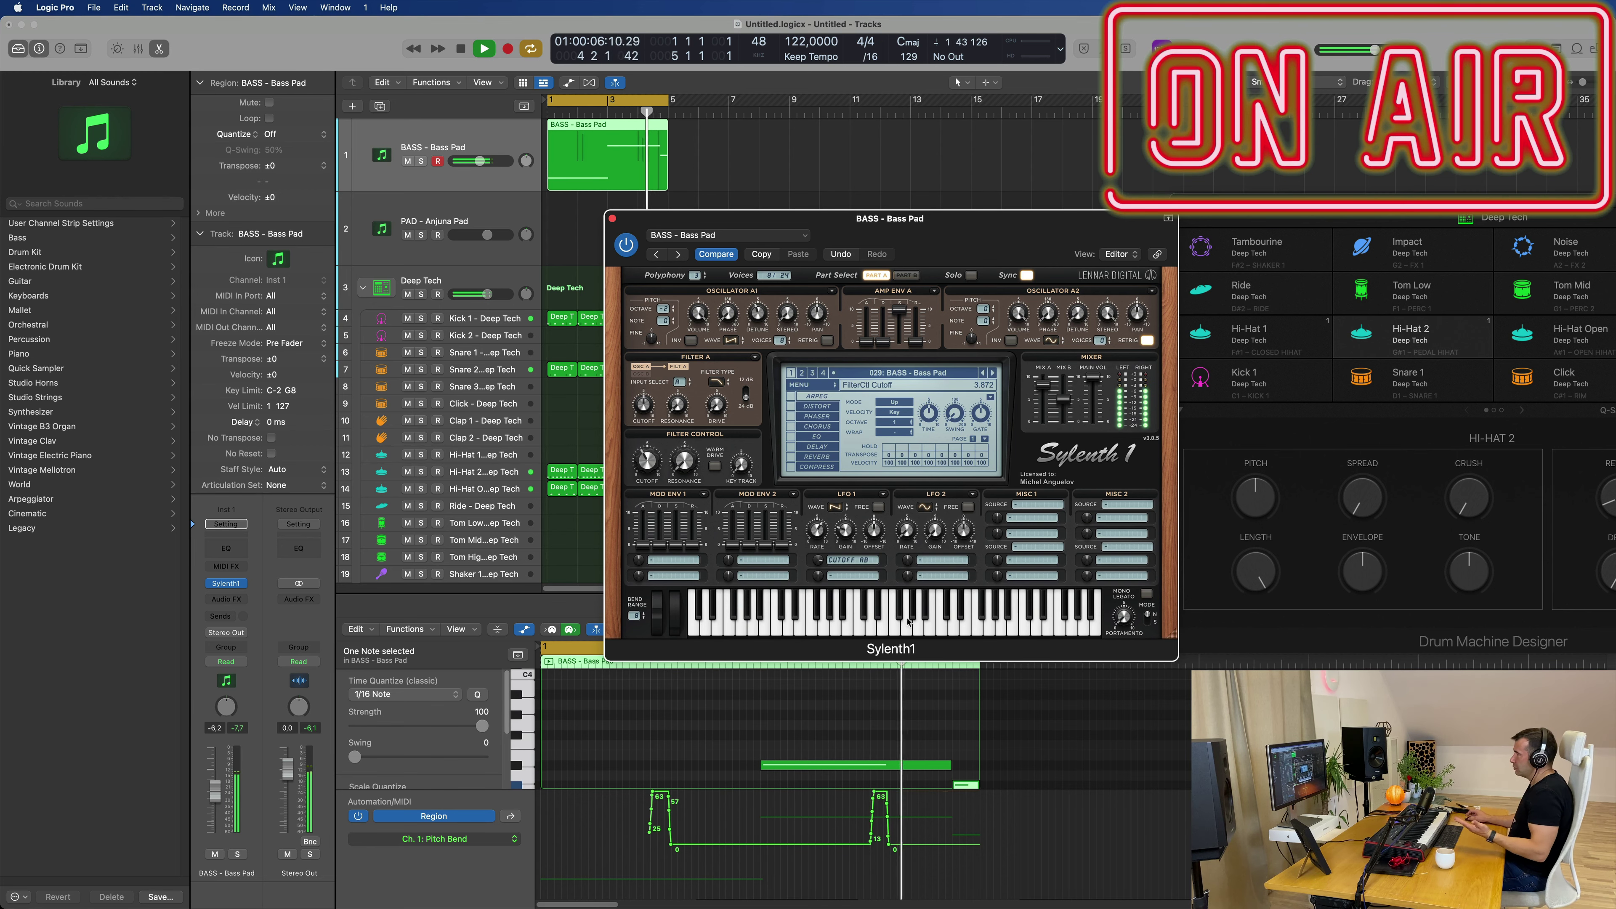
- Lower the bass track's volume to -7.0 dB and close the Sylenth1 window
{"action": "left_click_drag", "start_coordinate": [970, 236], "coordinate": [1065, 232]}
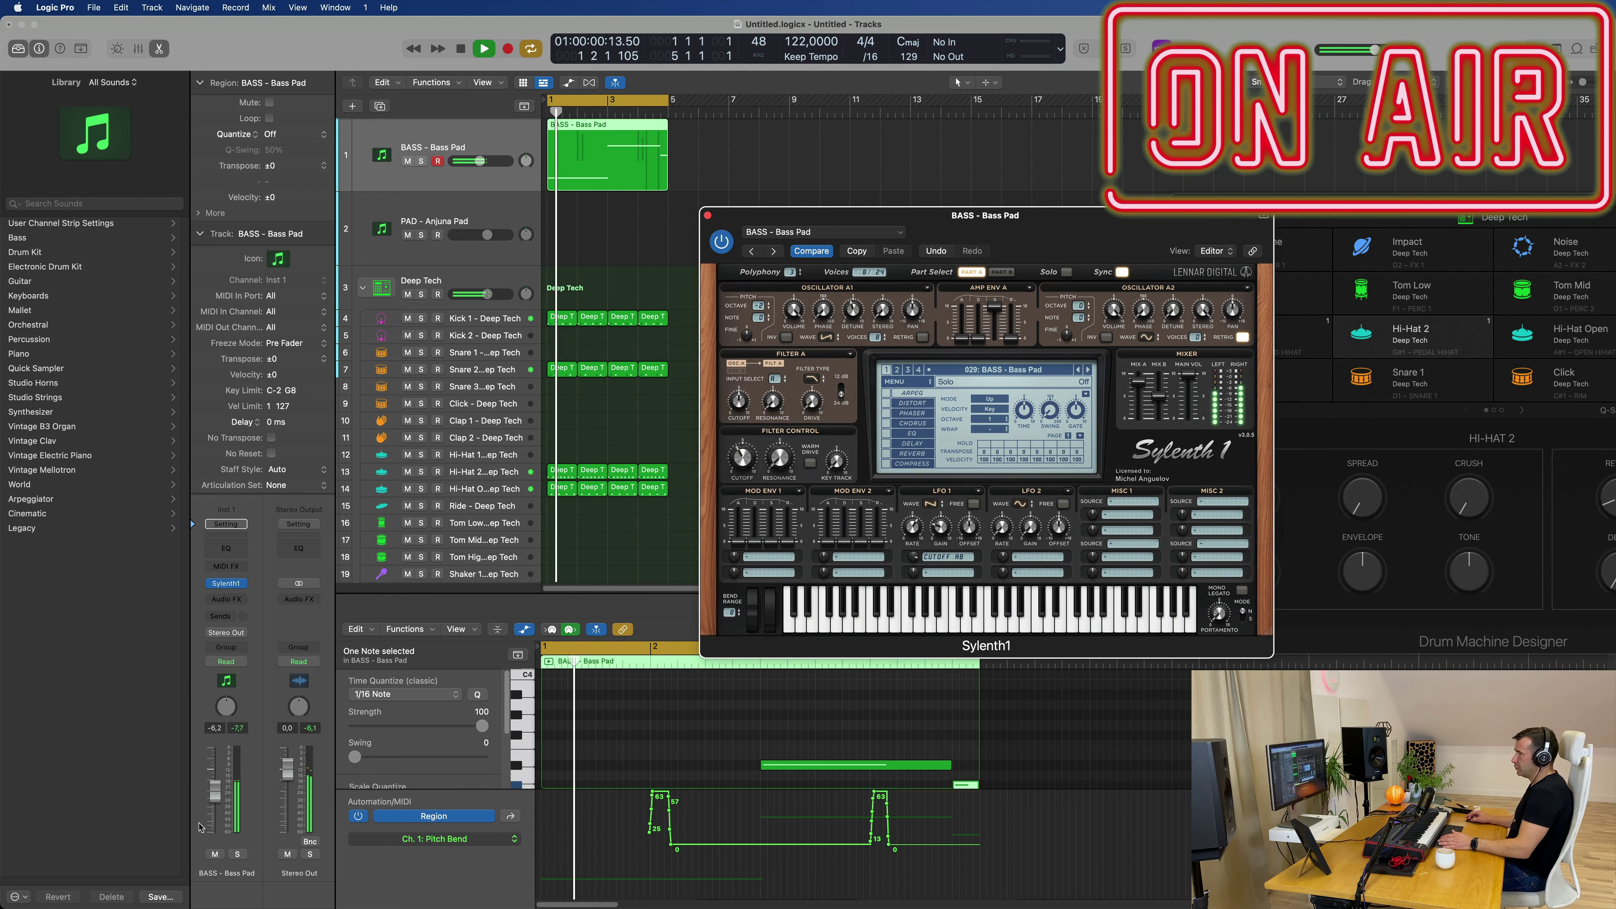
{"action": "left_click_drag", "start_coordinate": [215, 797], "coordinate": [217, 802]}
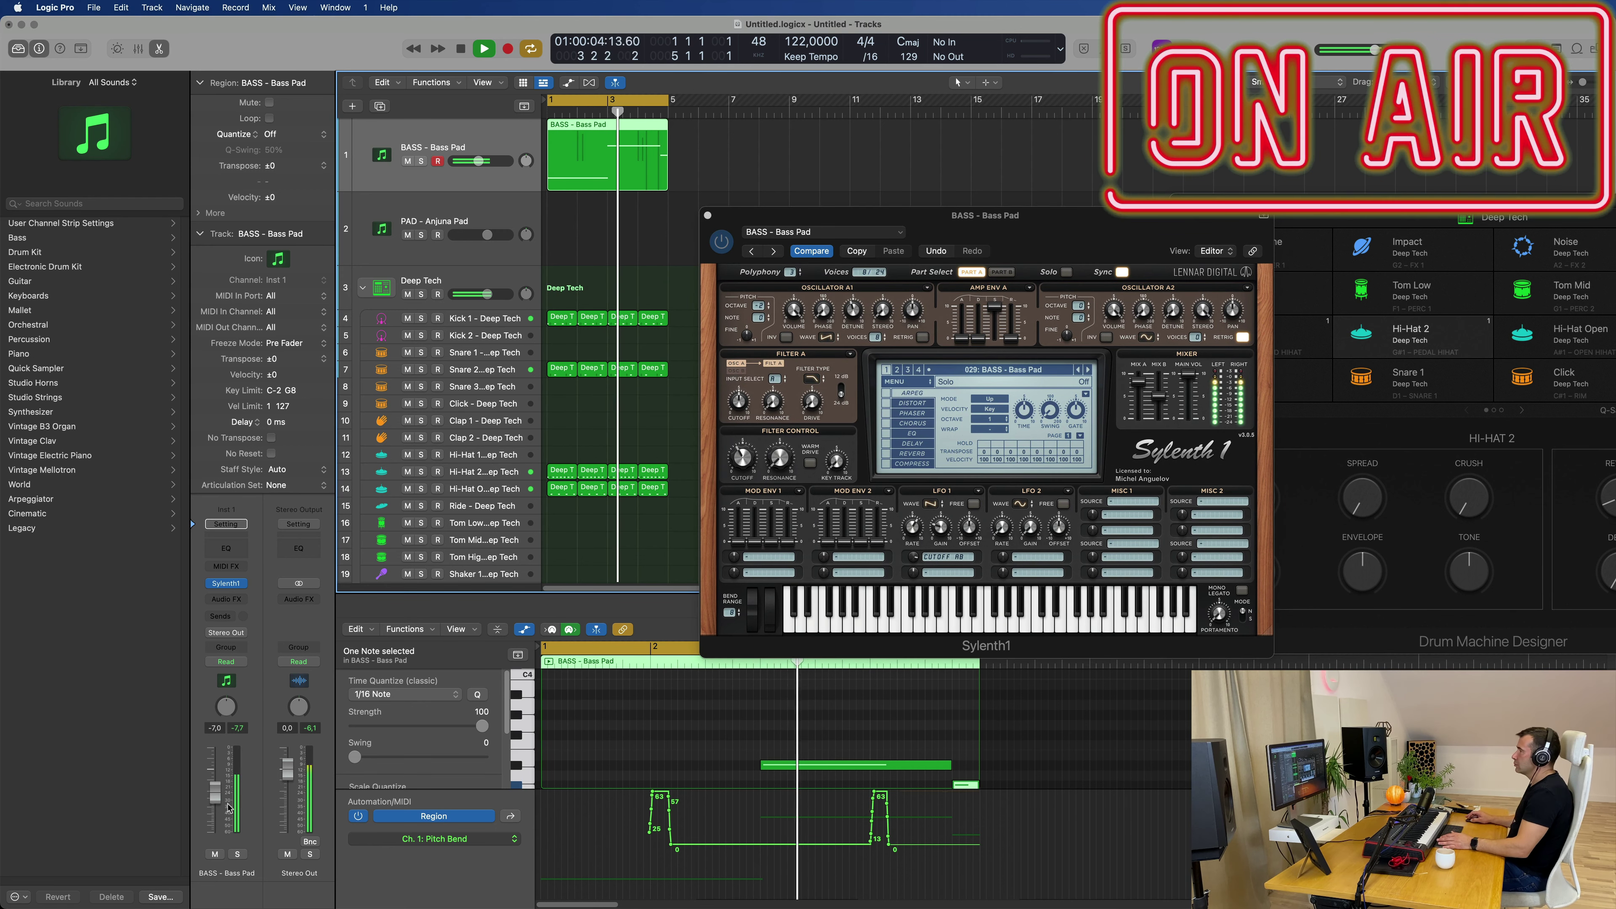
{"action": "left_click_drag", "start_coordinate": [912, 224], "coordinate": [902, 223]}
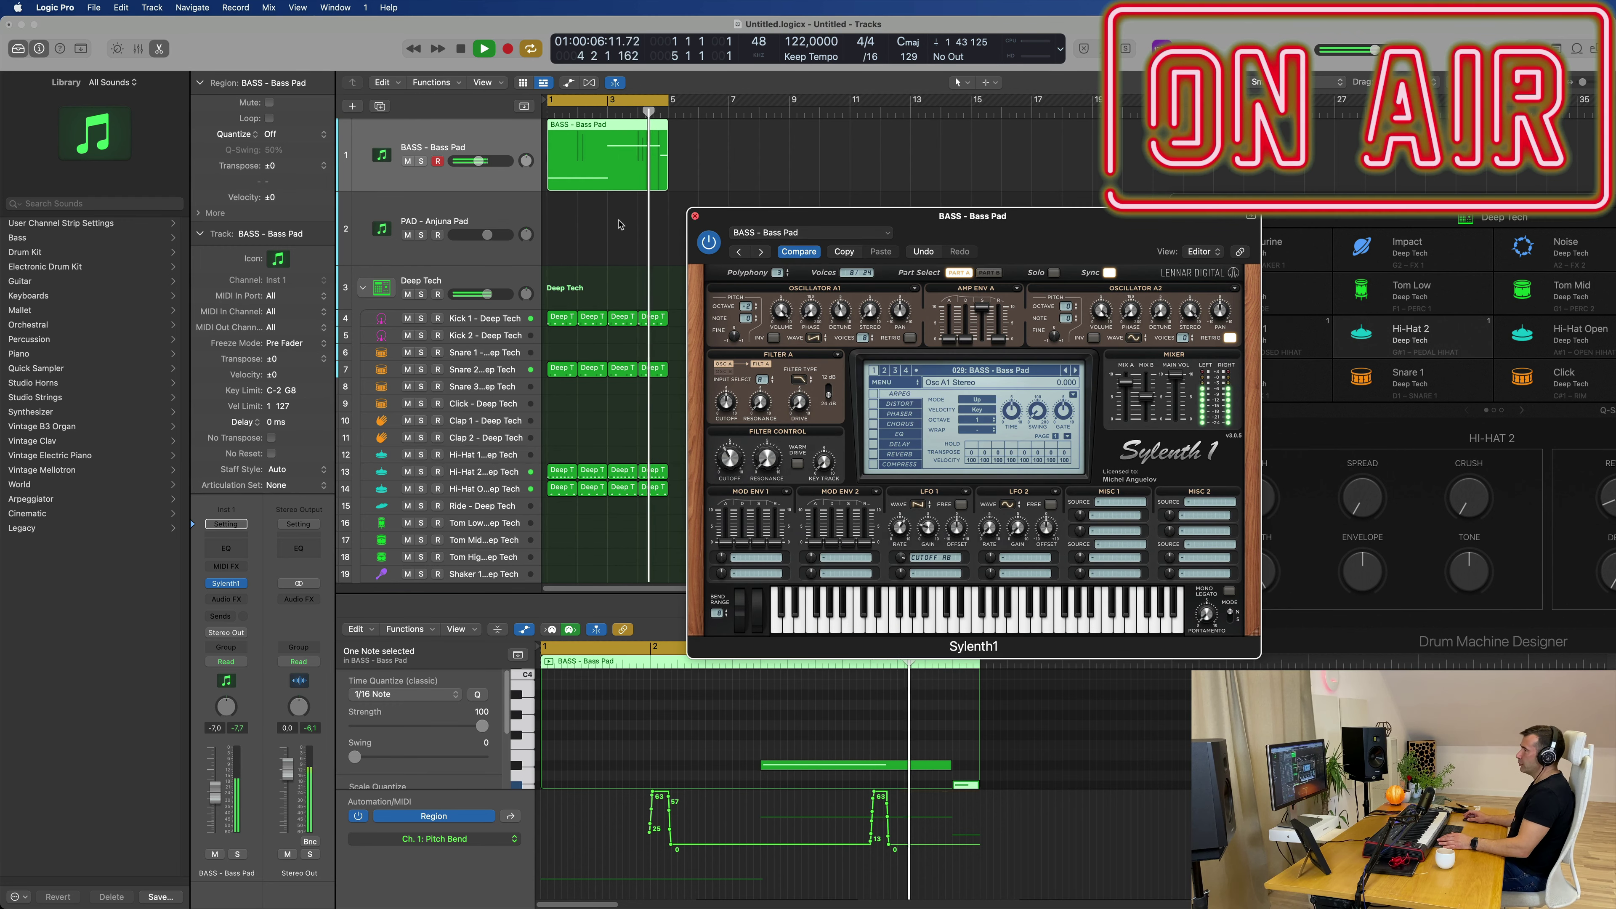
{"action": "left_click", "coordinate": [697, 215]}
- Select the PAD - Anjuna Pad track and lower its volume to -17.4 dB
{"action": "left_click", "coordinate": [466, 210]}
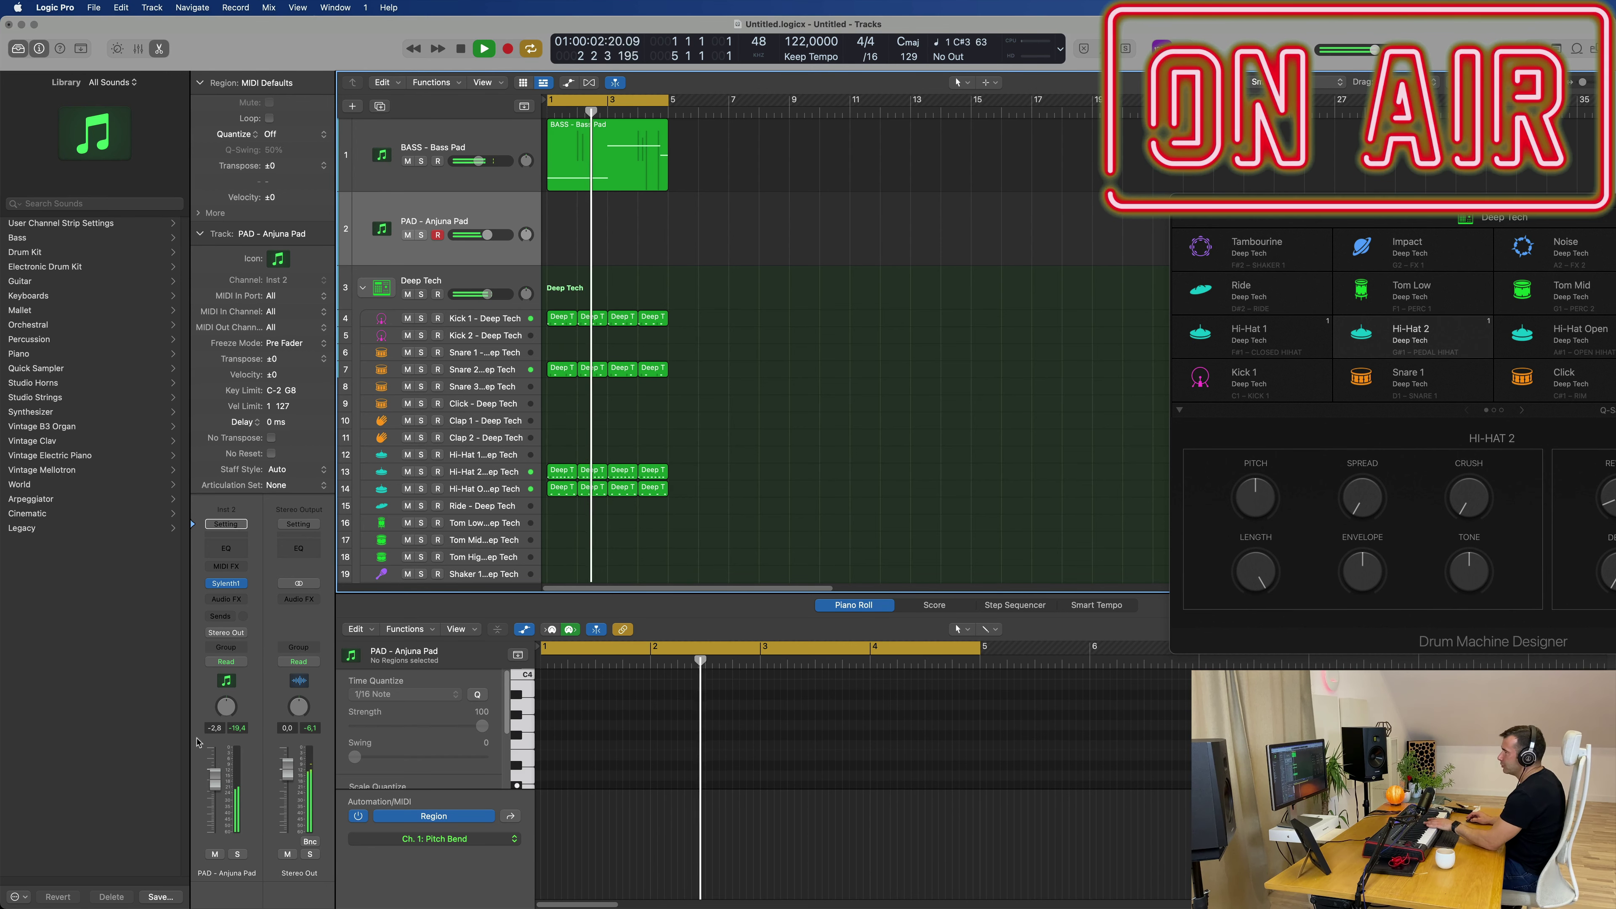
{"action": "left_click_drag", "start_coordinate": [214, 778], "coordinate": [213, 821]}
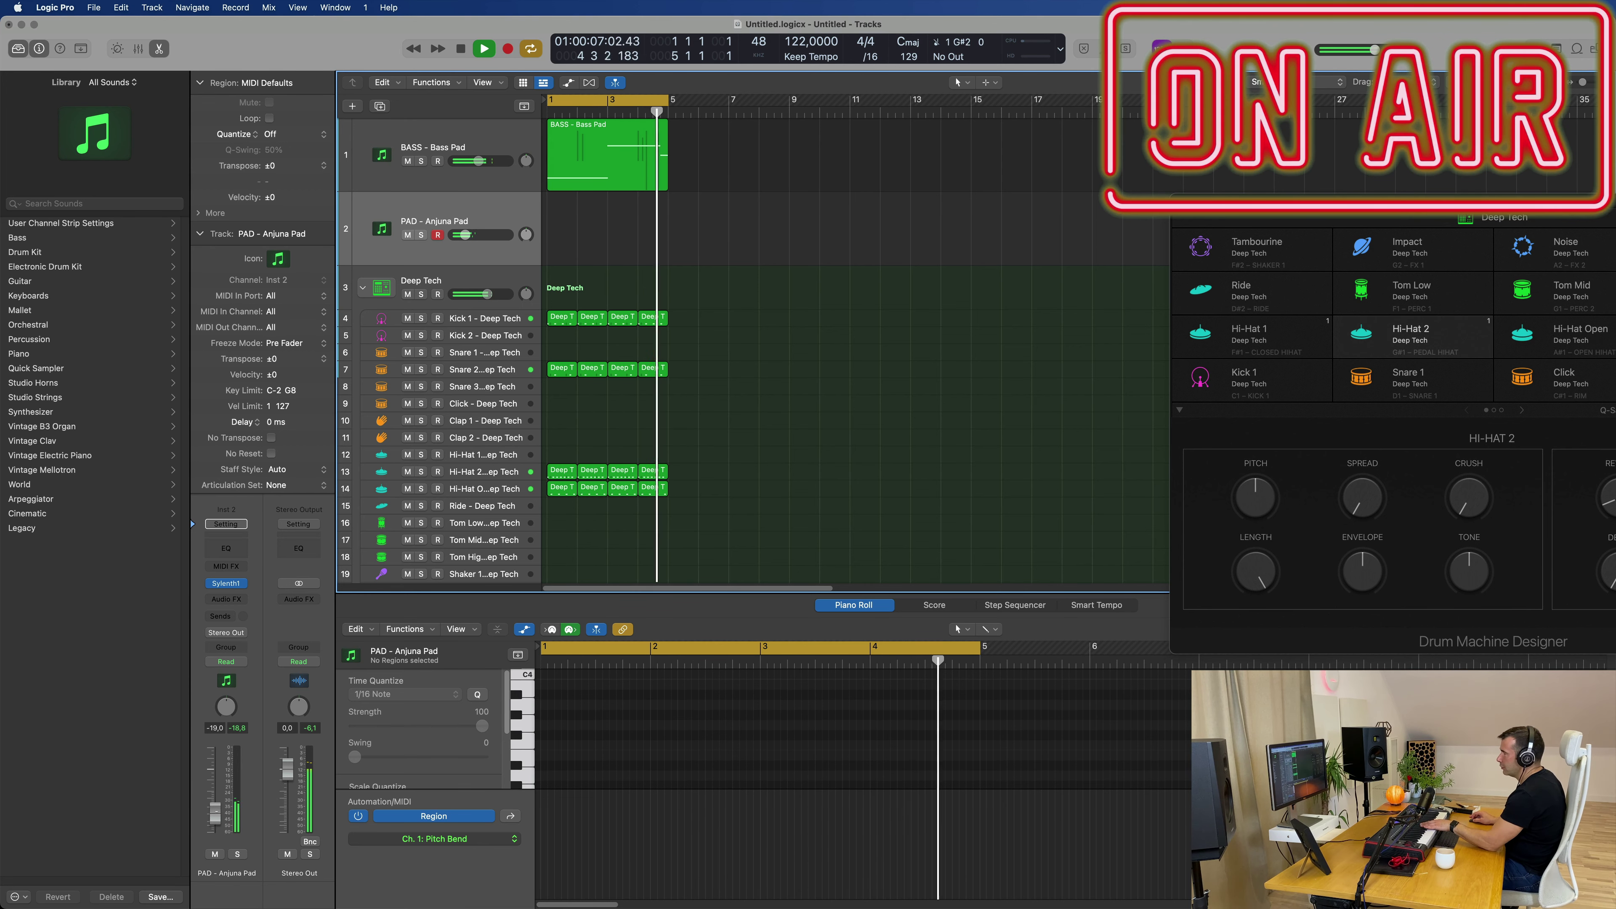
{"action": "left_click_drag", "start_coordinate": [215, 815], "coordinate": [216, 812]}
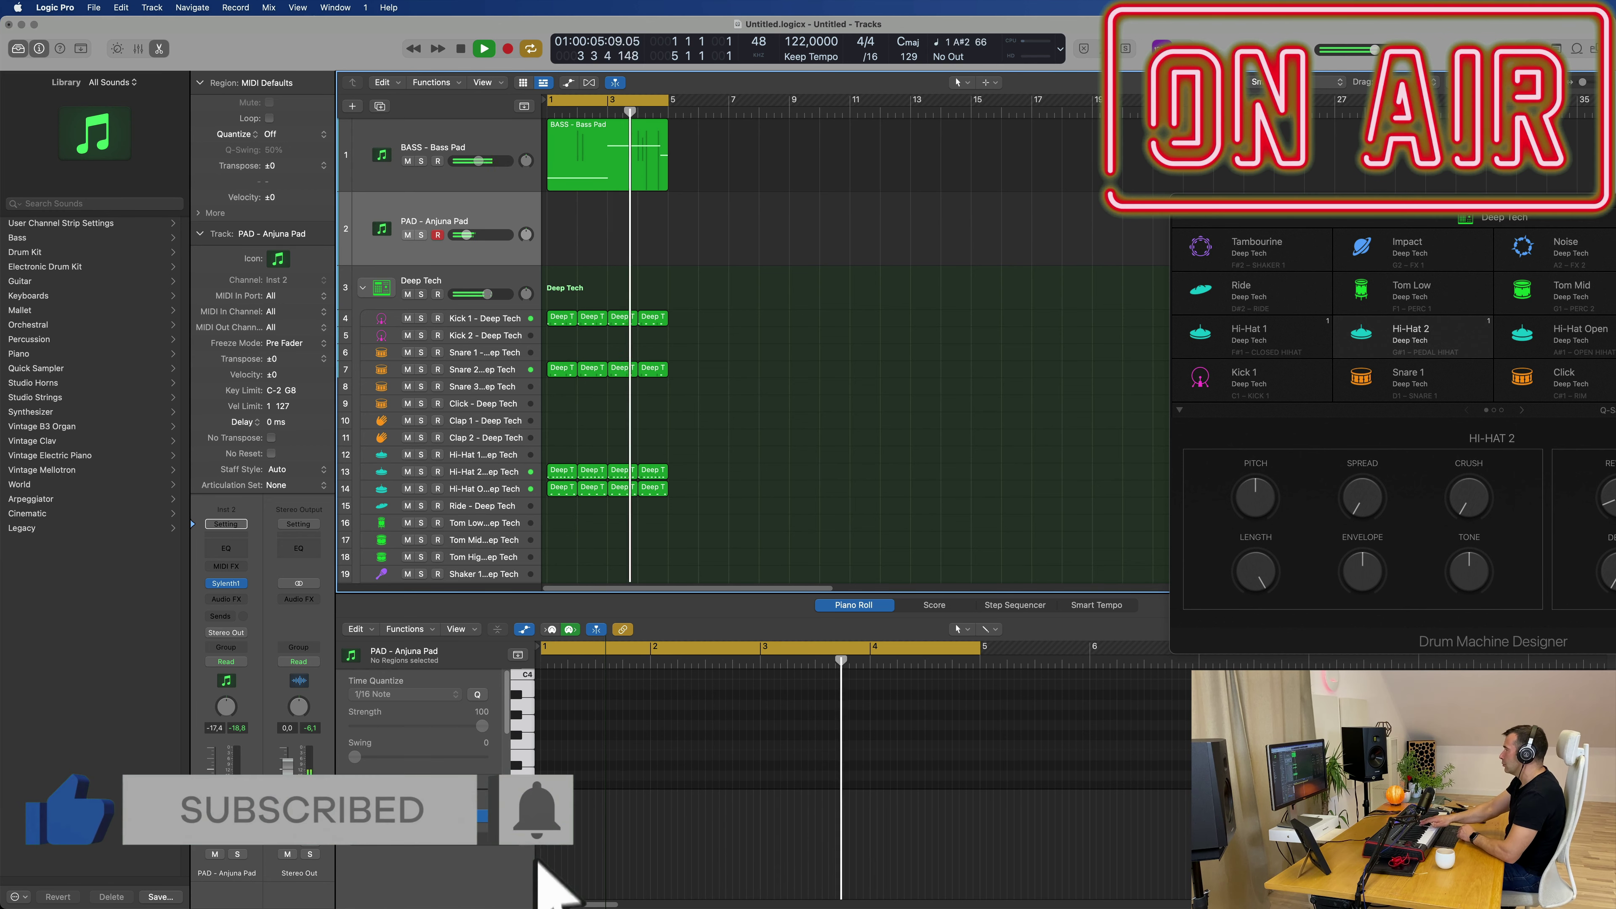
- Record a pad melody on the PAD - Anjuna Pad track over the four-bar cycle and play it back
{"action": "key", "text": "r"}
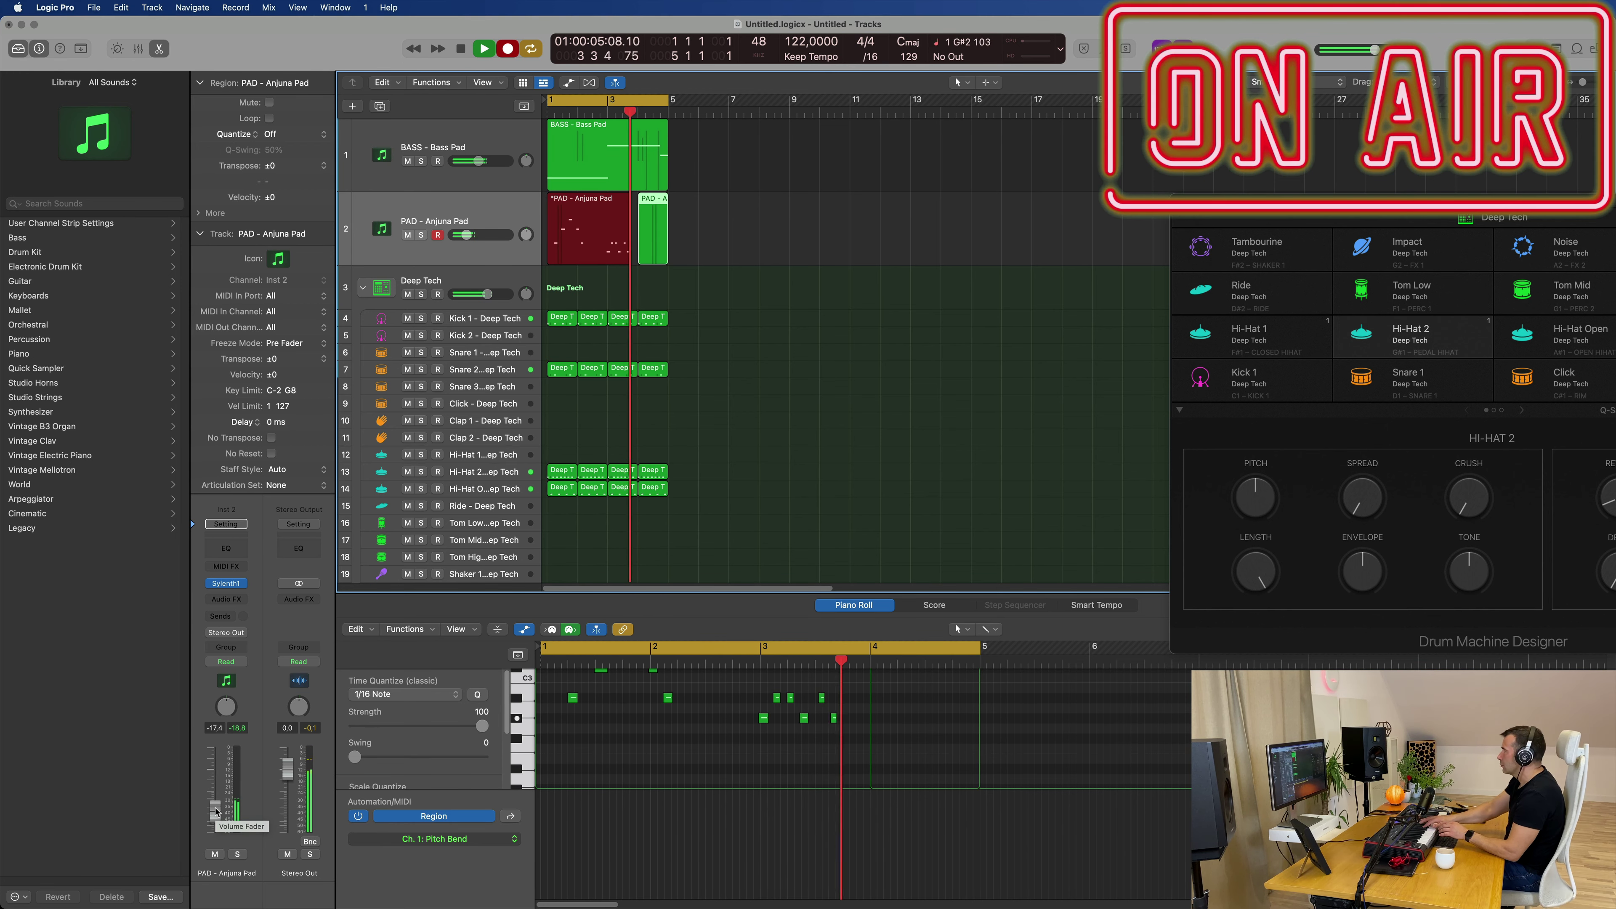
{"action": "key", "text": "space"}
{"action": "key", "text": "space"}
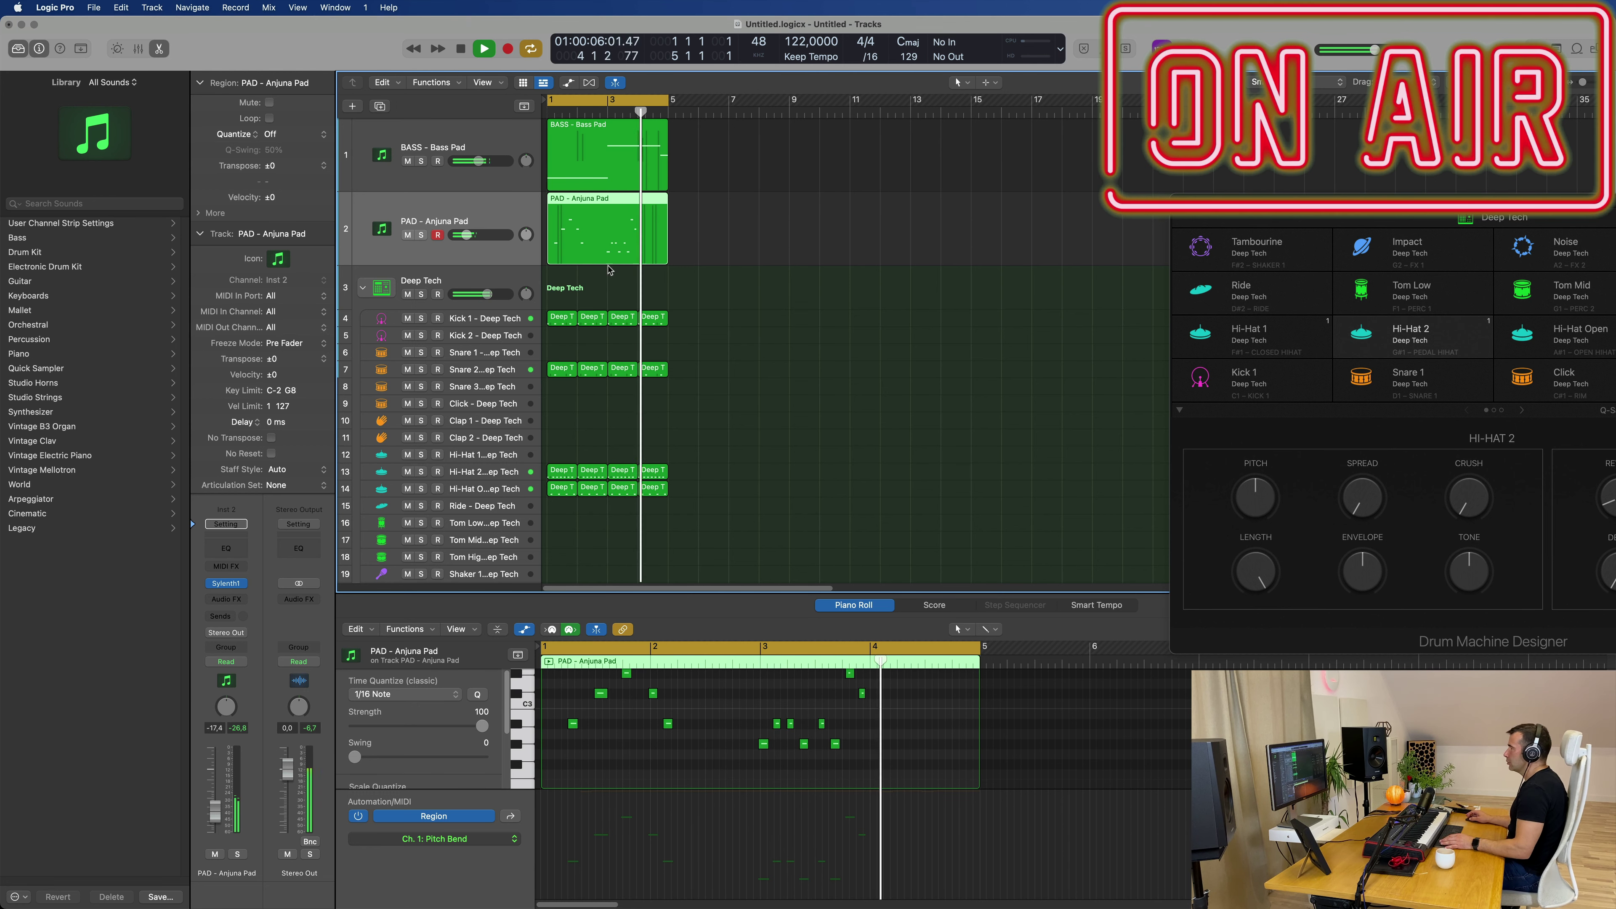
- Split the pad region at bar 3 with crossing notes split, and move its second half to bar 1 over the first half
{"action": "key", "text": "Return"}
{"action": "double_click", "coordinate": [608, 240], "text": "super"}
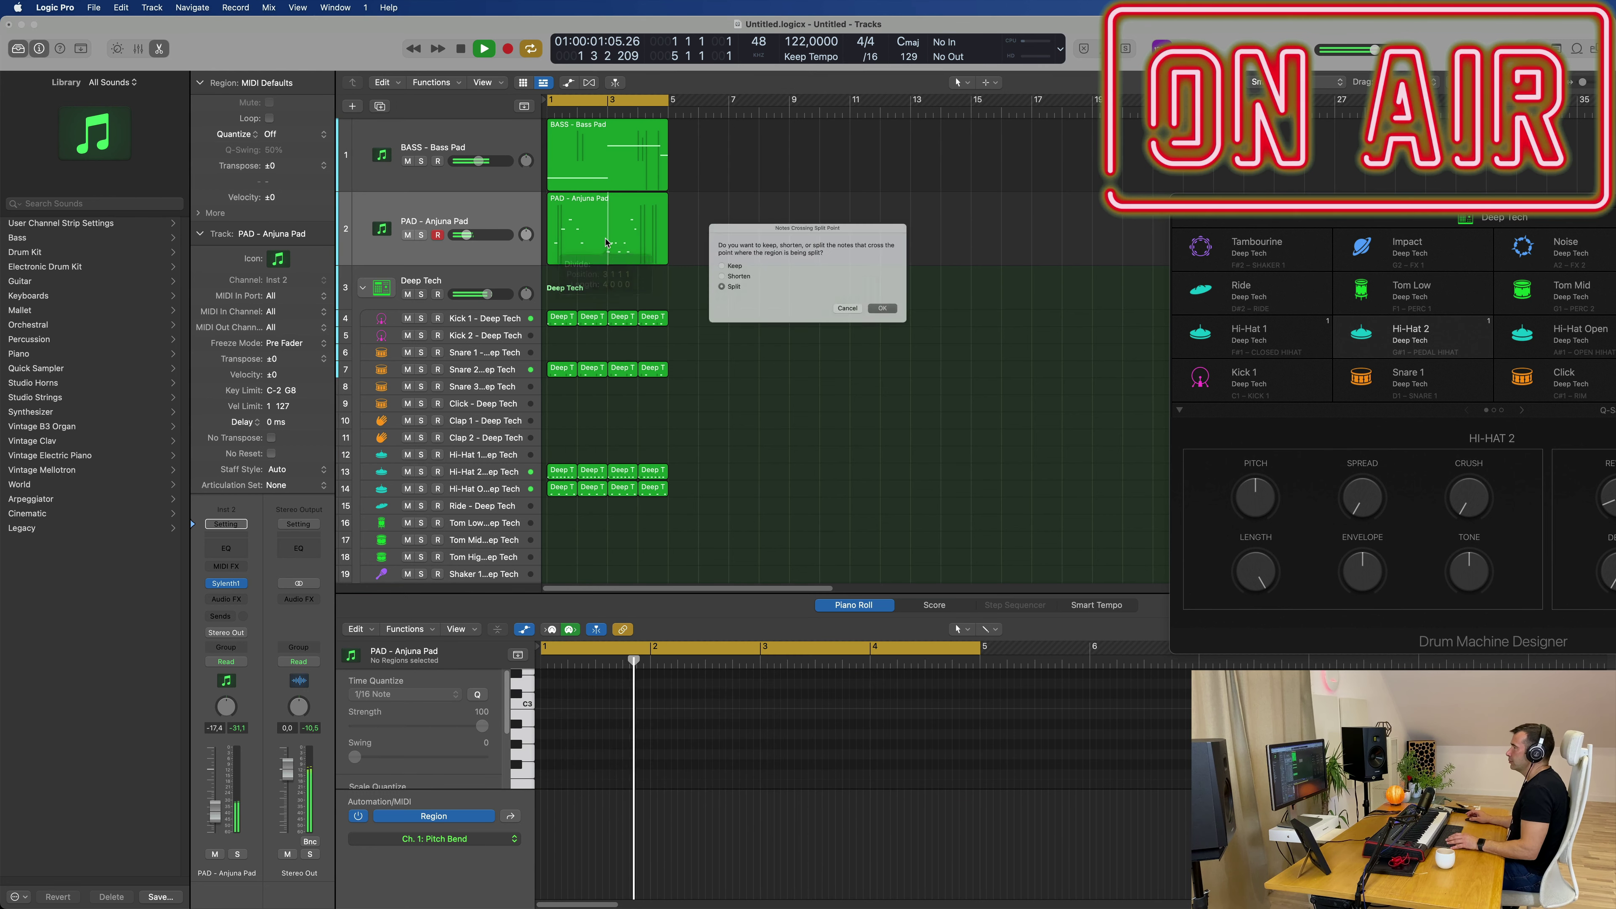
{"action": "left_click", "coordinate": [908, 320]}
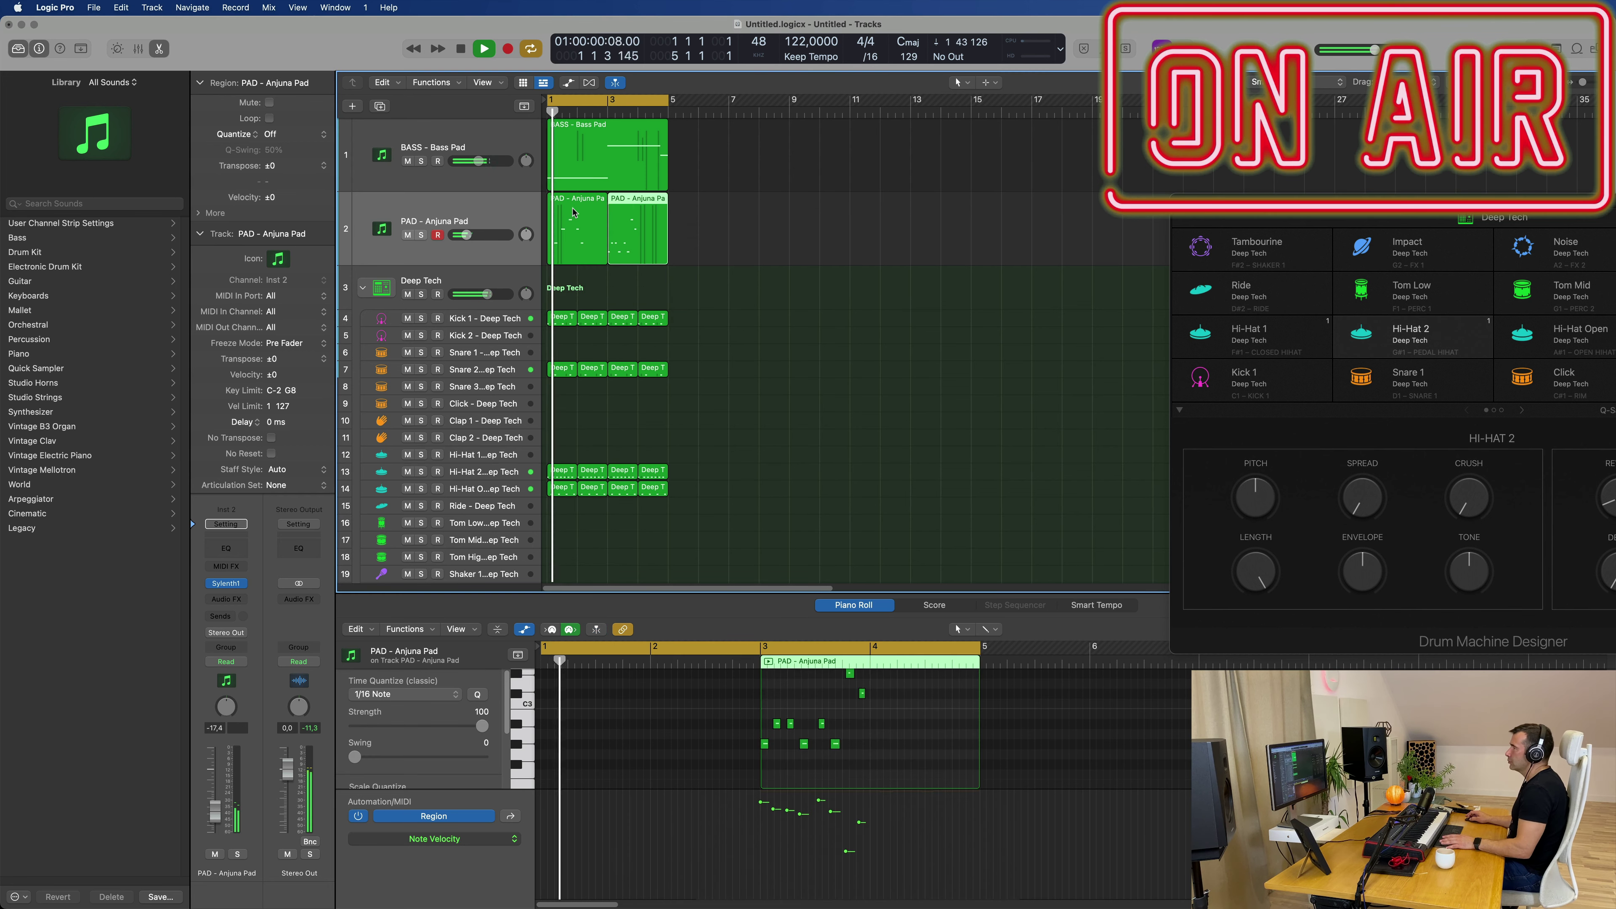
{"action": "key", "text": "Return"}
{"action": "left_click_drag", "start_coordinate": [632, 212], "coordinate": [571, 214]}
{"action": "scroll", "coordinate": [700, 751], "scroll_direction": "up", "scroll_amount": 2}
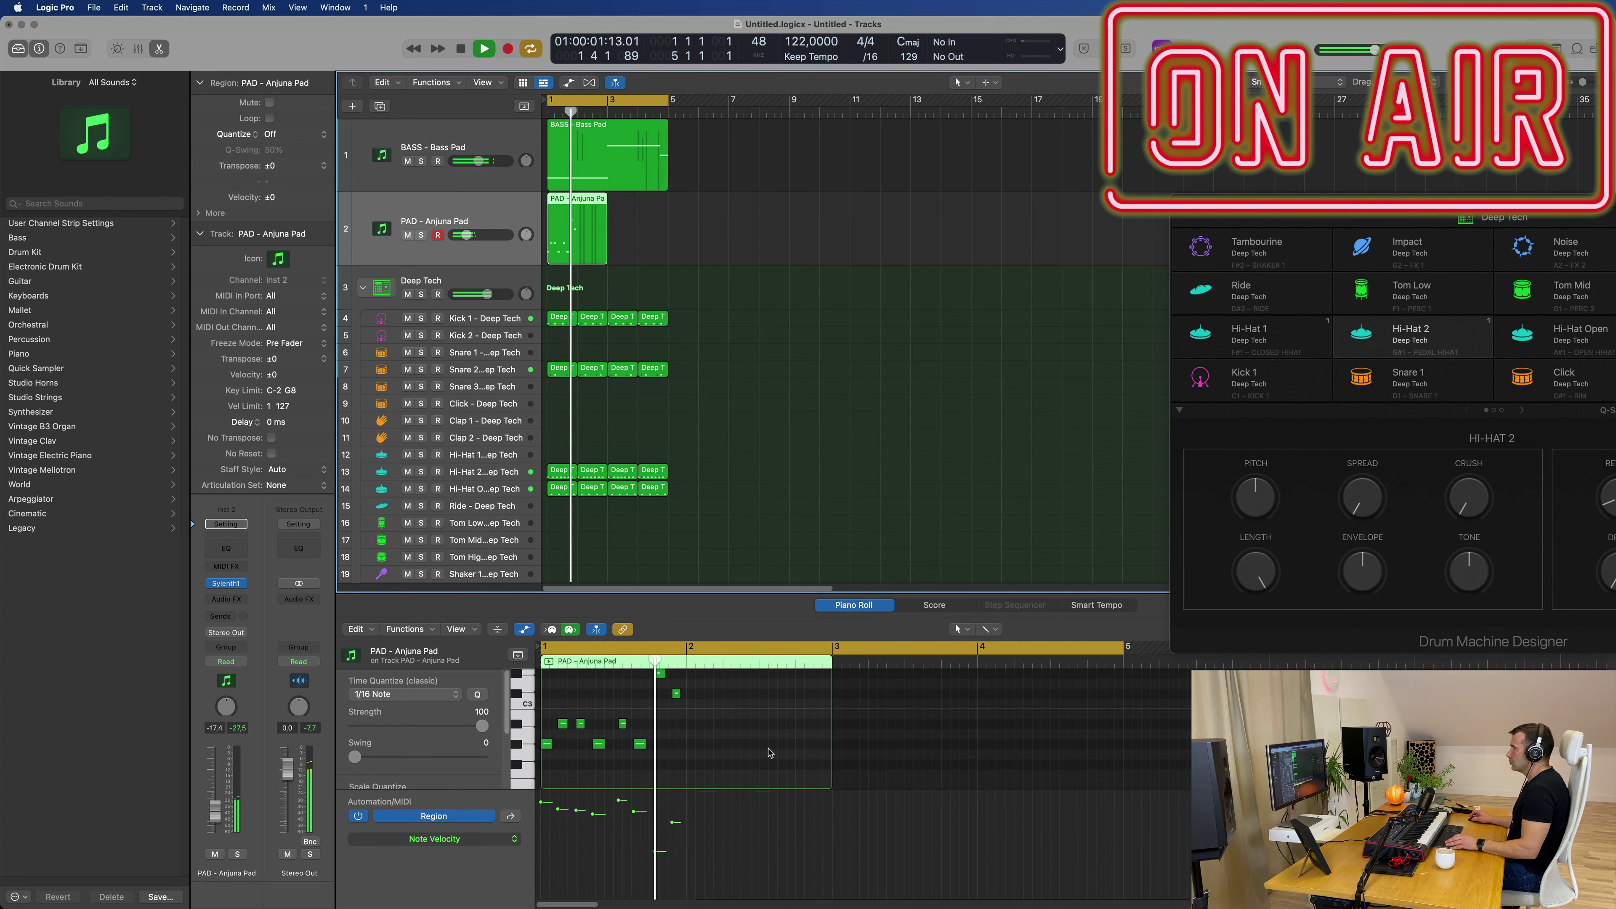
- Copy the two-bar pad region to bar 3 and set the pad track's volume to -16.8 dB
{"action": "key", "text": "space"}
{"action": "key", "text": "space"}
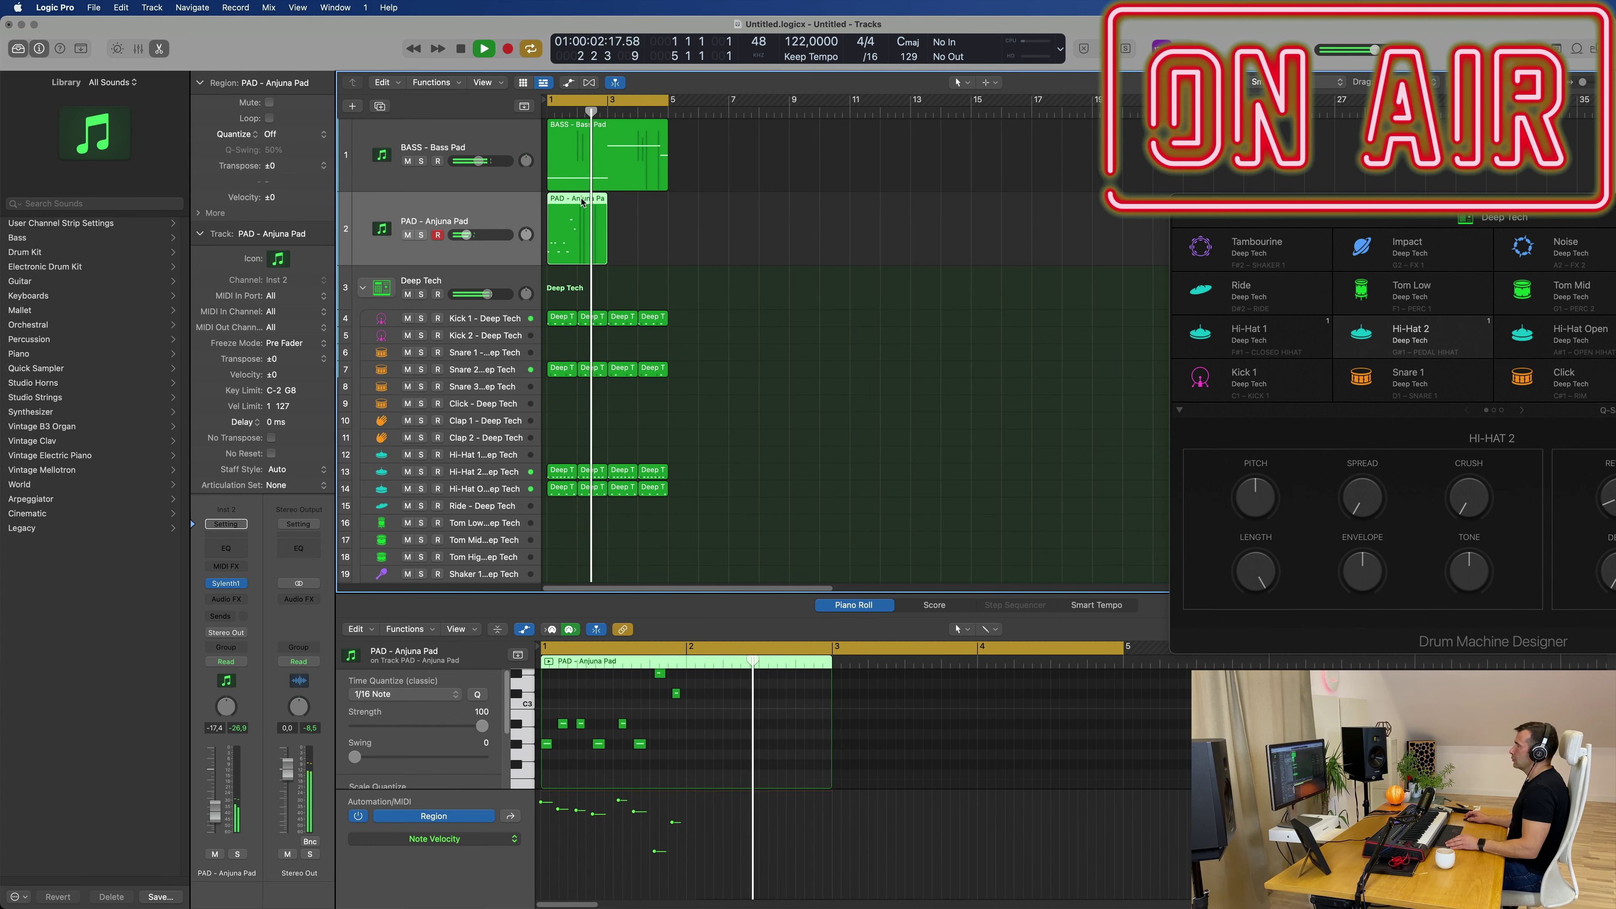
{"action": "left_click_drag", "start_coordinate": [581, 202], "coordinate": [639, 206]}
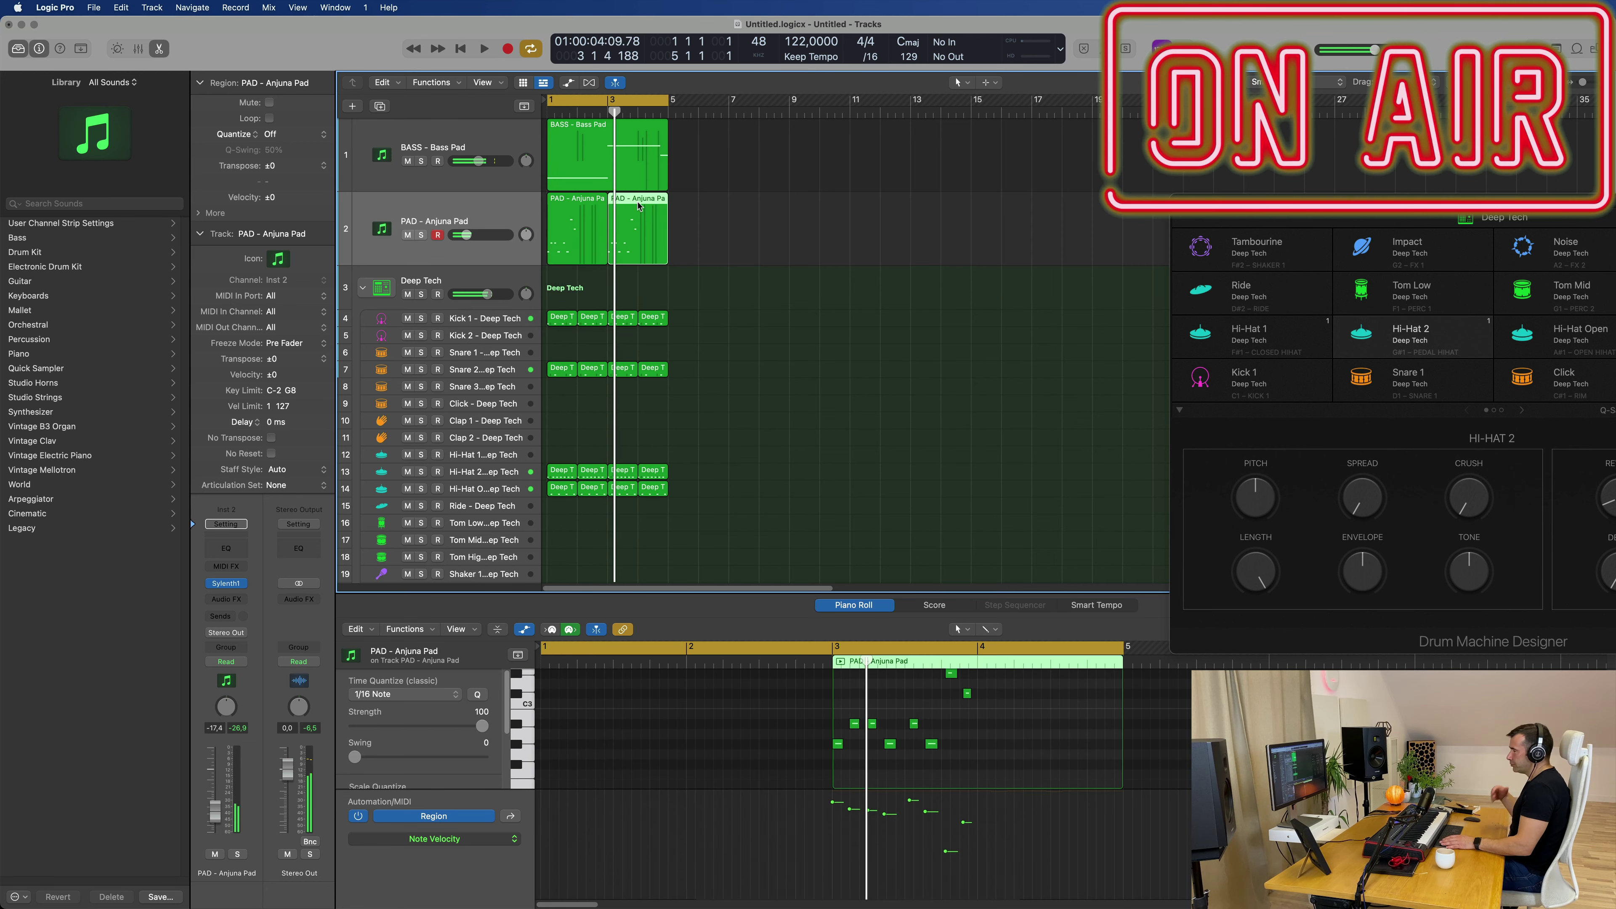
{"action": "key", "text": "space"}
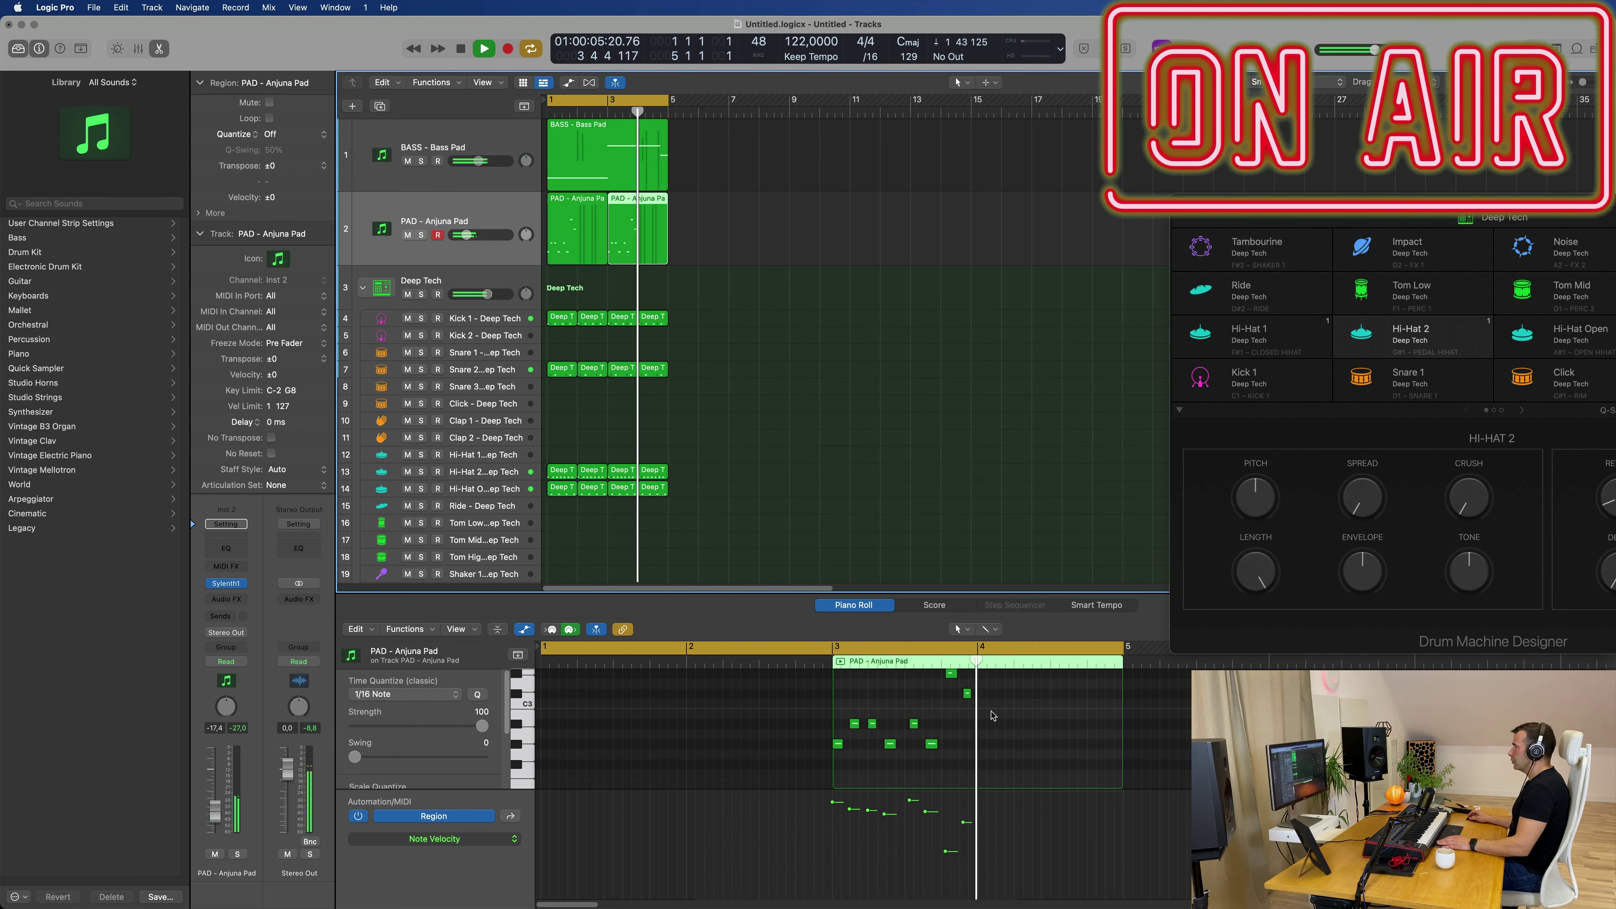
{"action": "scroll", "coordinate": [993, 727], "scroll_direction": "up", "scroll_amount": 1}
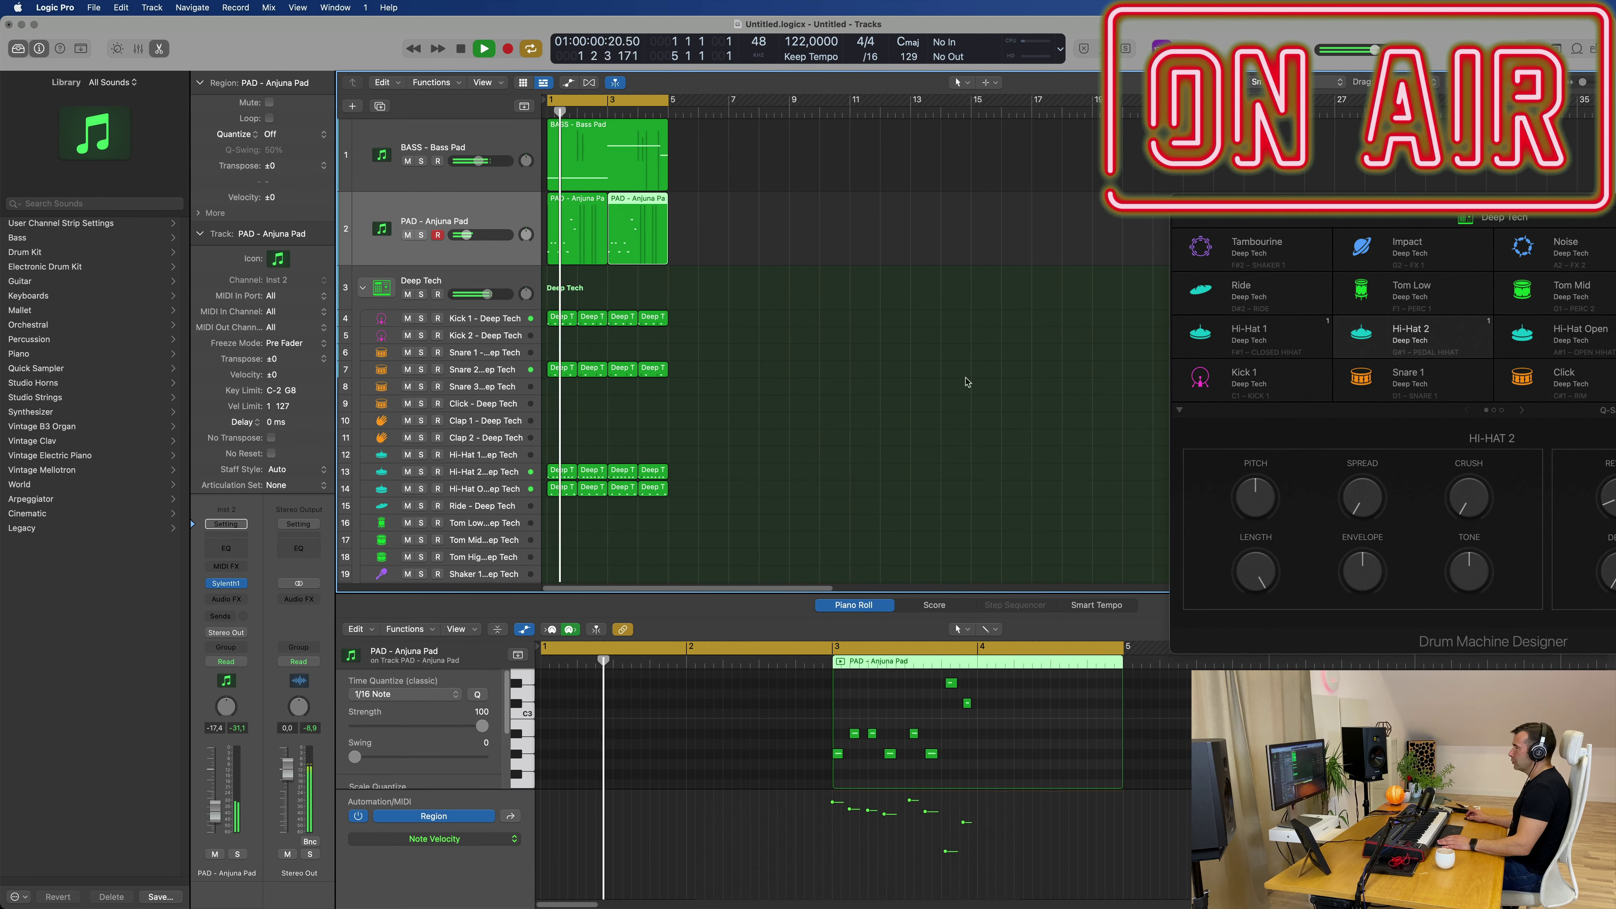
{"action": "left_click_drag", "start_coordinate": [213, 817], "coordinate": [213, 815]}
- Swap the pitches of the two lower rows of three notes in the second pad region
{"action": "scroll", "coordinate": [980, 736], "scroll_direction": "up", "scroll_amount": 2}
{"action": "scroll", "coordinate": [980, 738], "scroll_direction": "down", "scroll_amount": 2}
{"action": "left_click_drag", "start_coordinate": [963, 749], "coordinate": [828, 721]}
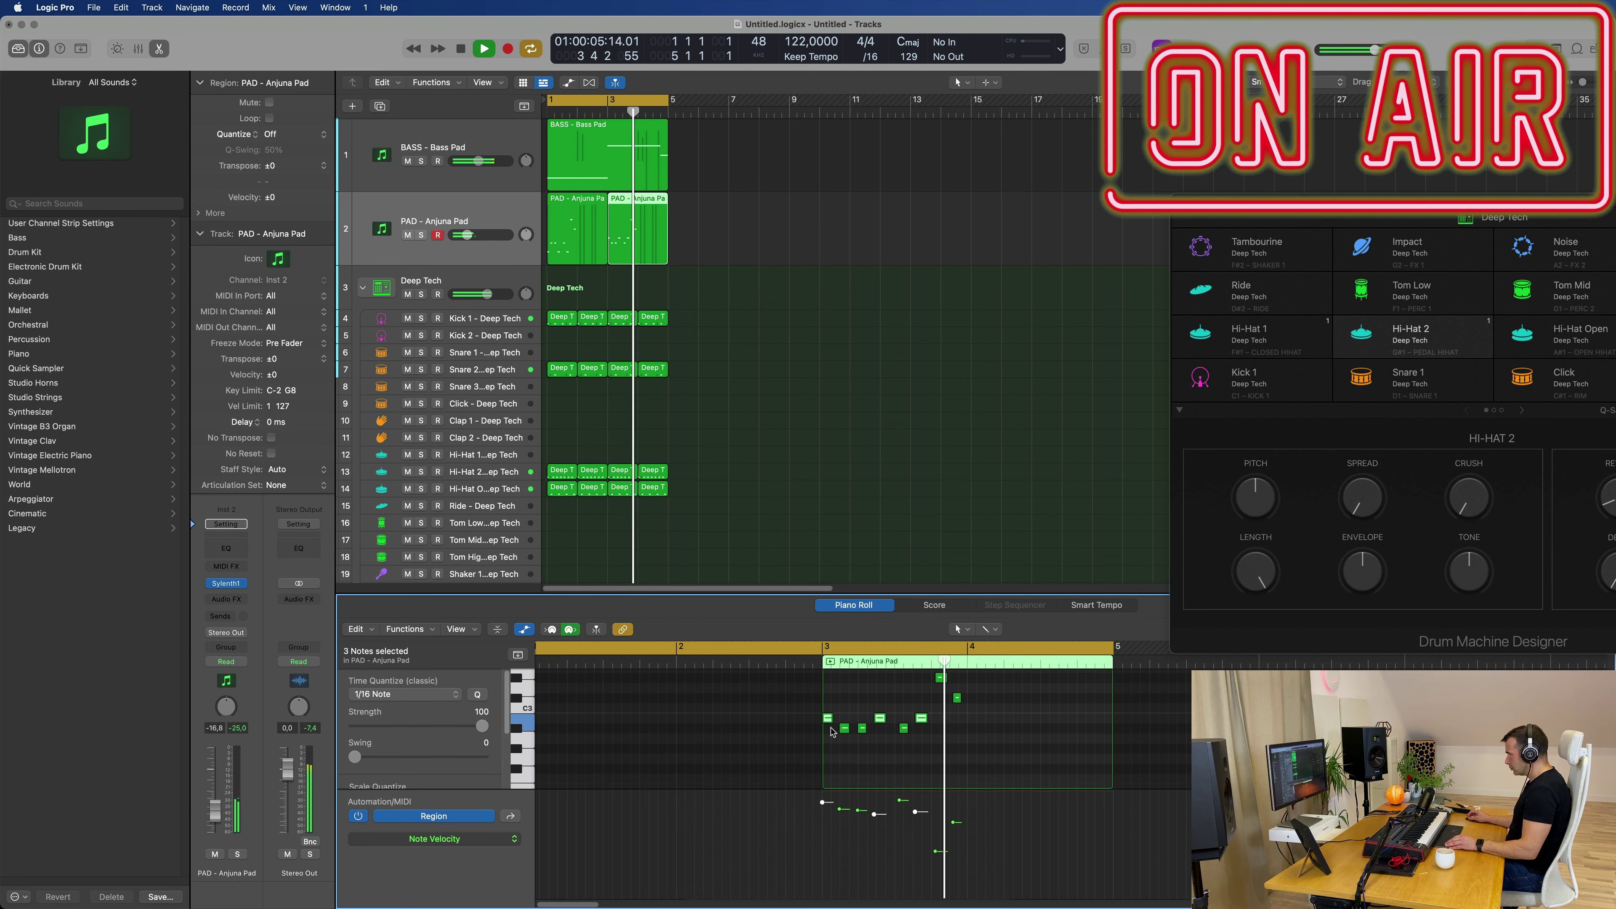
{"action": "key", "text": "super+z"}
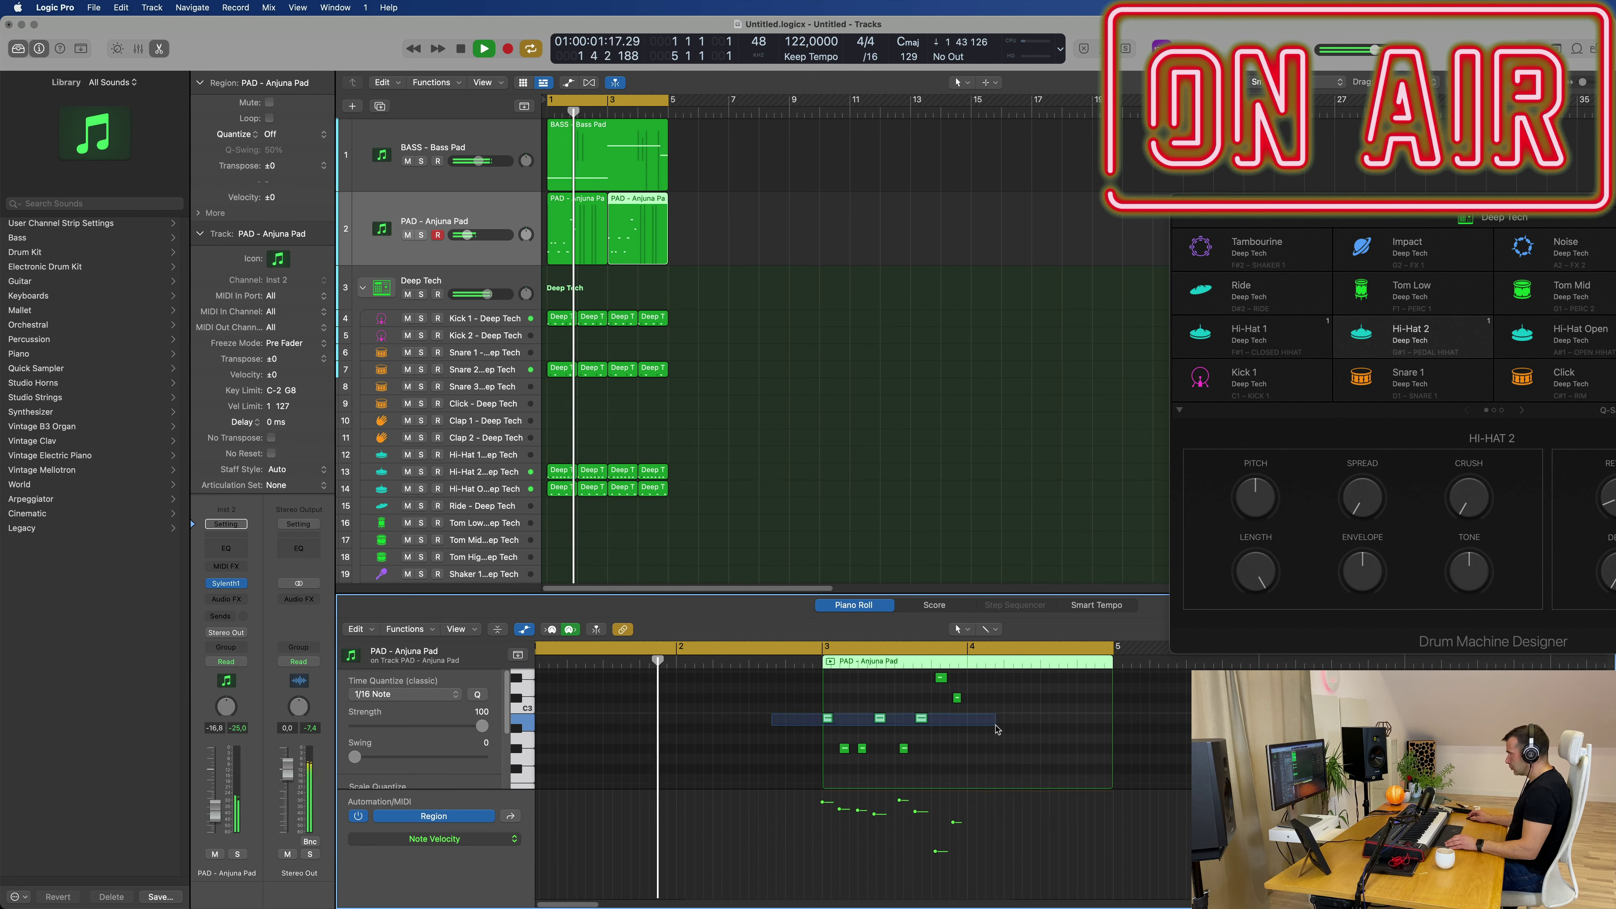
{"action": "key", "text": "alt+Down"}
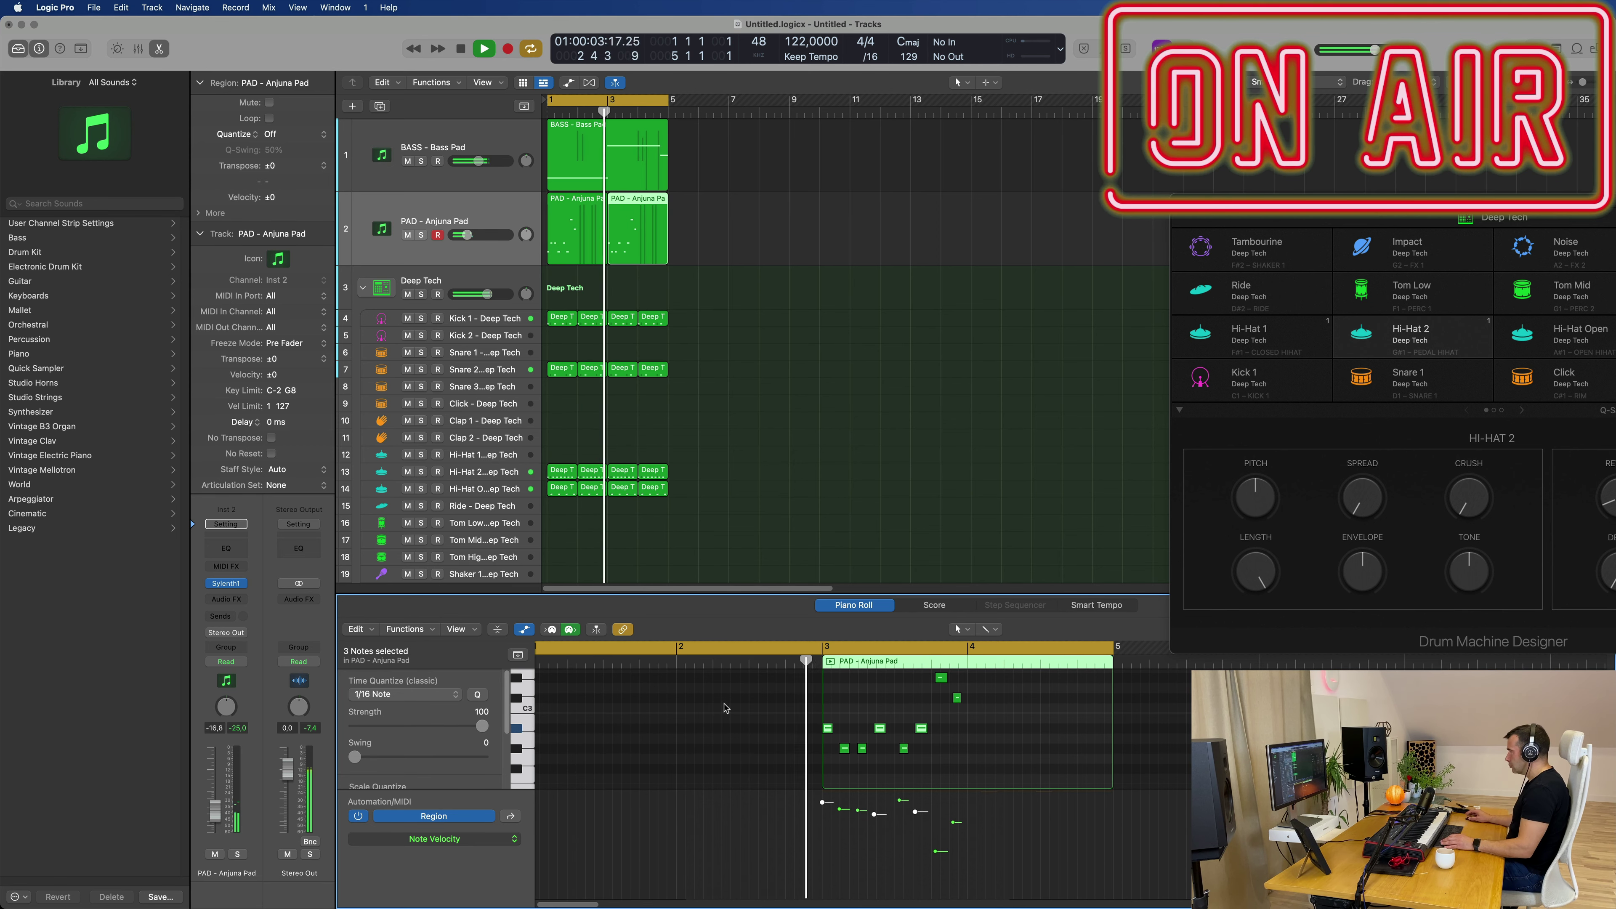
- Raise the last note of the second pad region by two semitones and lower the note before it by two semitones
{"action": "scroll", "coordinate": [942, 726], "scroll_direction": "up", "scroll_amount": 1}
{"action": "left_click", "coordinate": [955, 720]}
{"action": "key", "text": "alt+Up"}
{"action": "key", "text": "alt+Up"}
{"action": "scroll", "coordinate": [948, 713], "scroll_direction": "right", "scroll_amount": 1}
{"action": "left_click", "coordinate": [937, 701]}
{"action": "key", "text": "alt+Down"}
{"action": "key", "text": "alt+Down"}
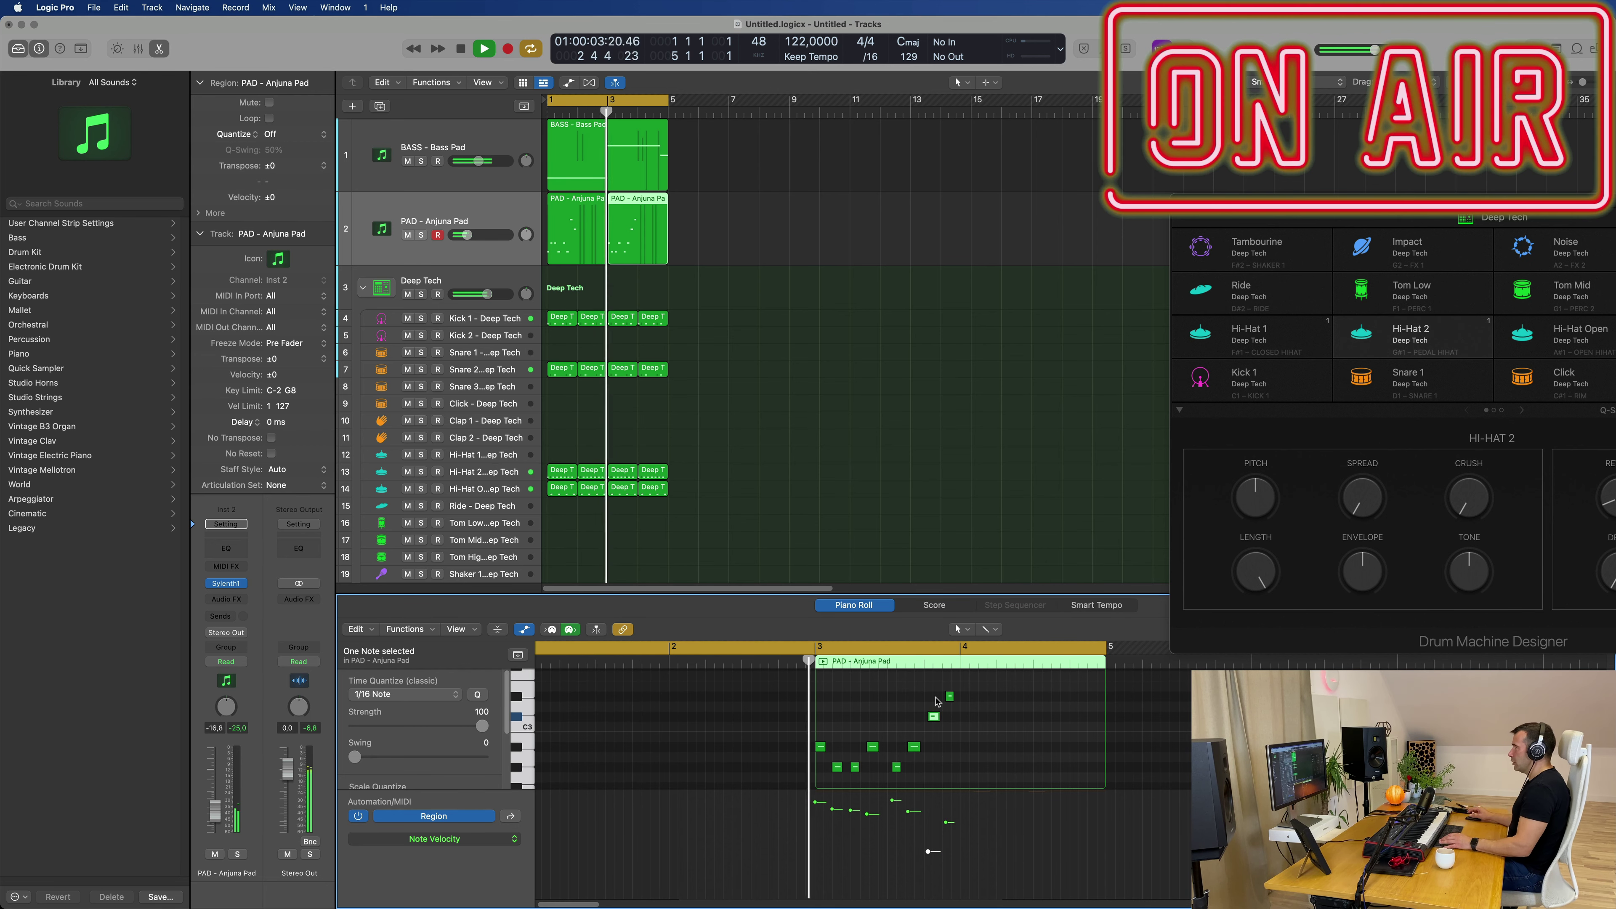
{"action": "left_click", "coordinate": [852, 534]}
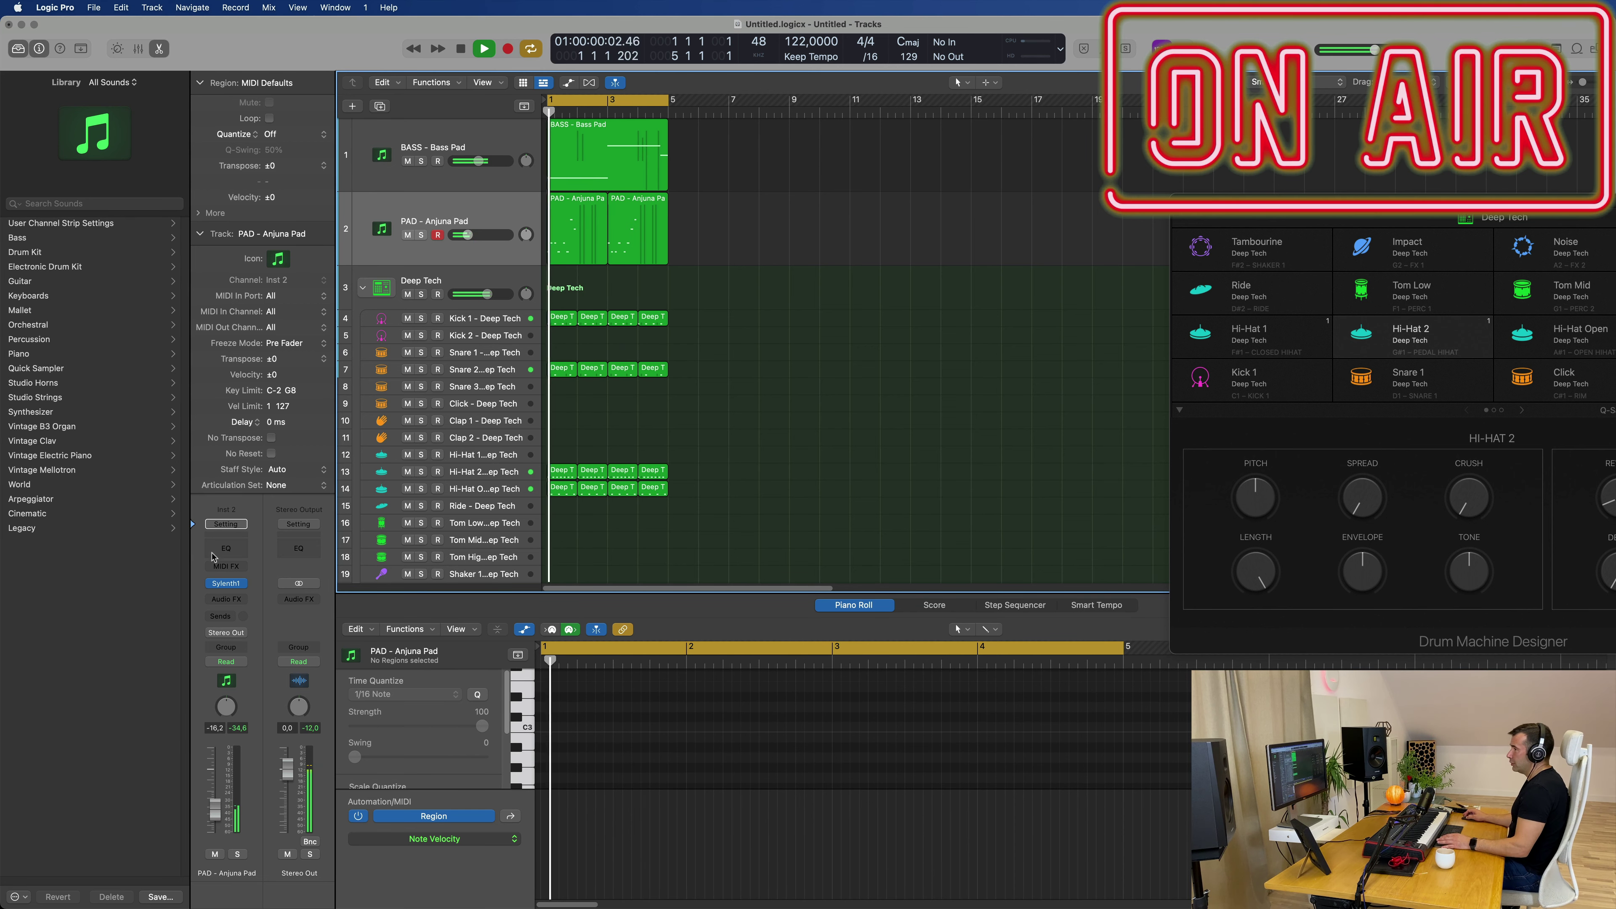
- Set the filter control cutoff to 4.044 in the pad track's Sylenth1 and close the plug-in
{"action": "left_click", "coordinate": [226, 584]}
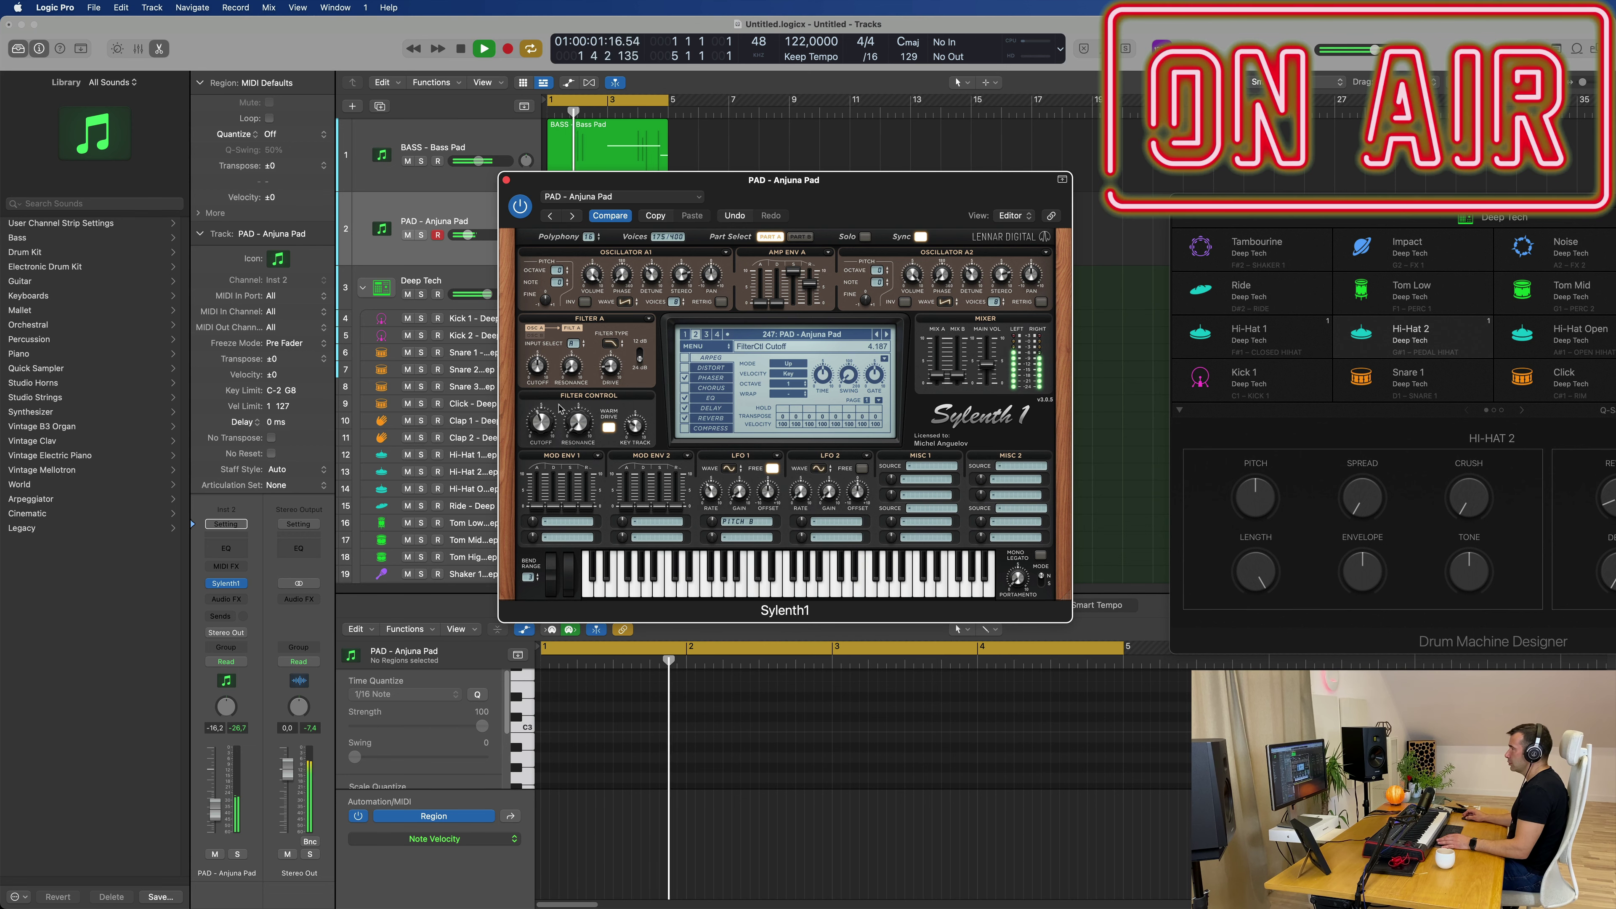
{"action": "left_click_drag", "start_coordinate": [834, 191], "coordinate": [1054, 201]}
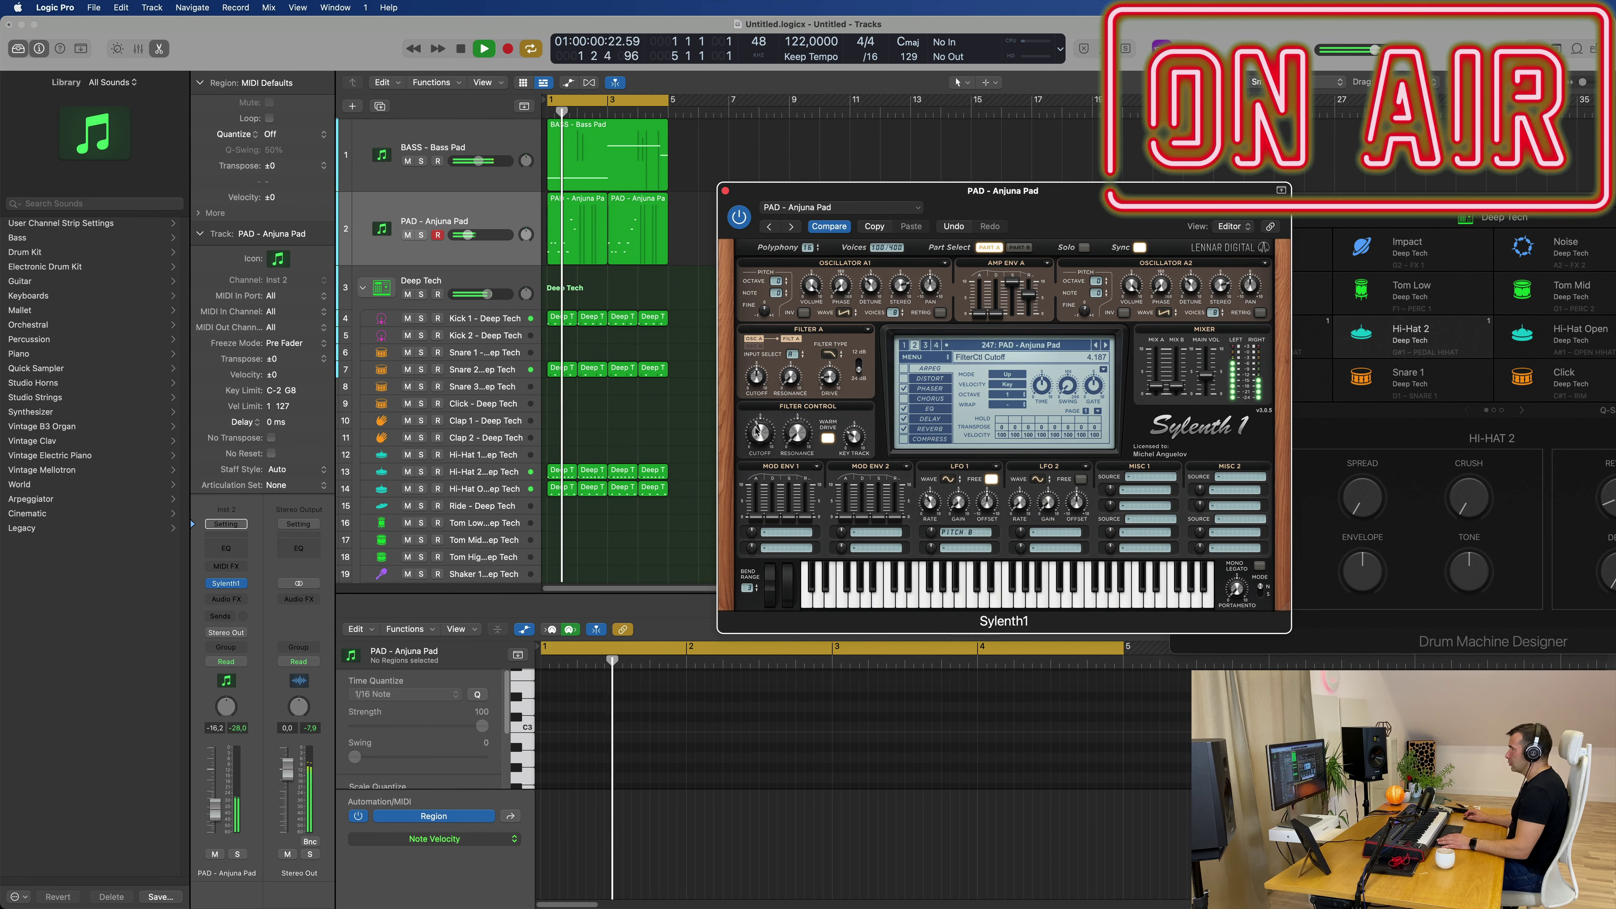
{"action": "left_click_drag", "start_coordinate": [757, 432], "coordinate": [757, 435]}
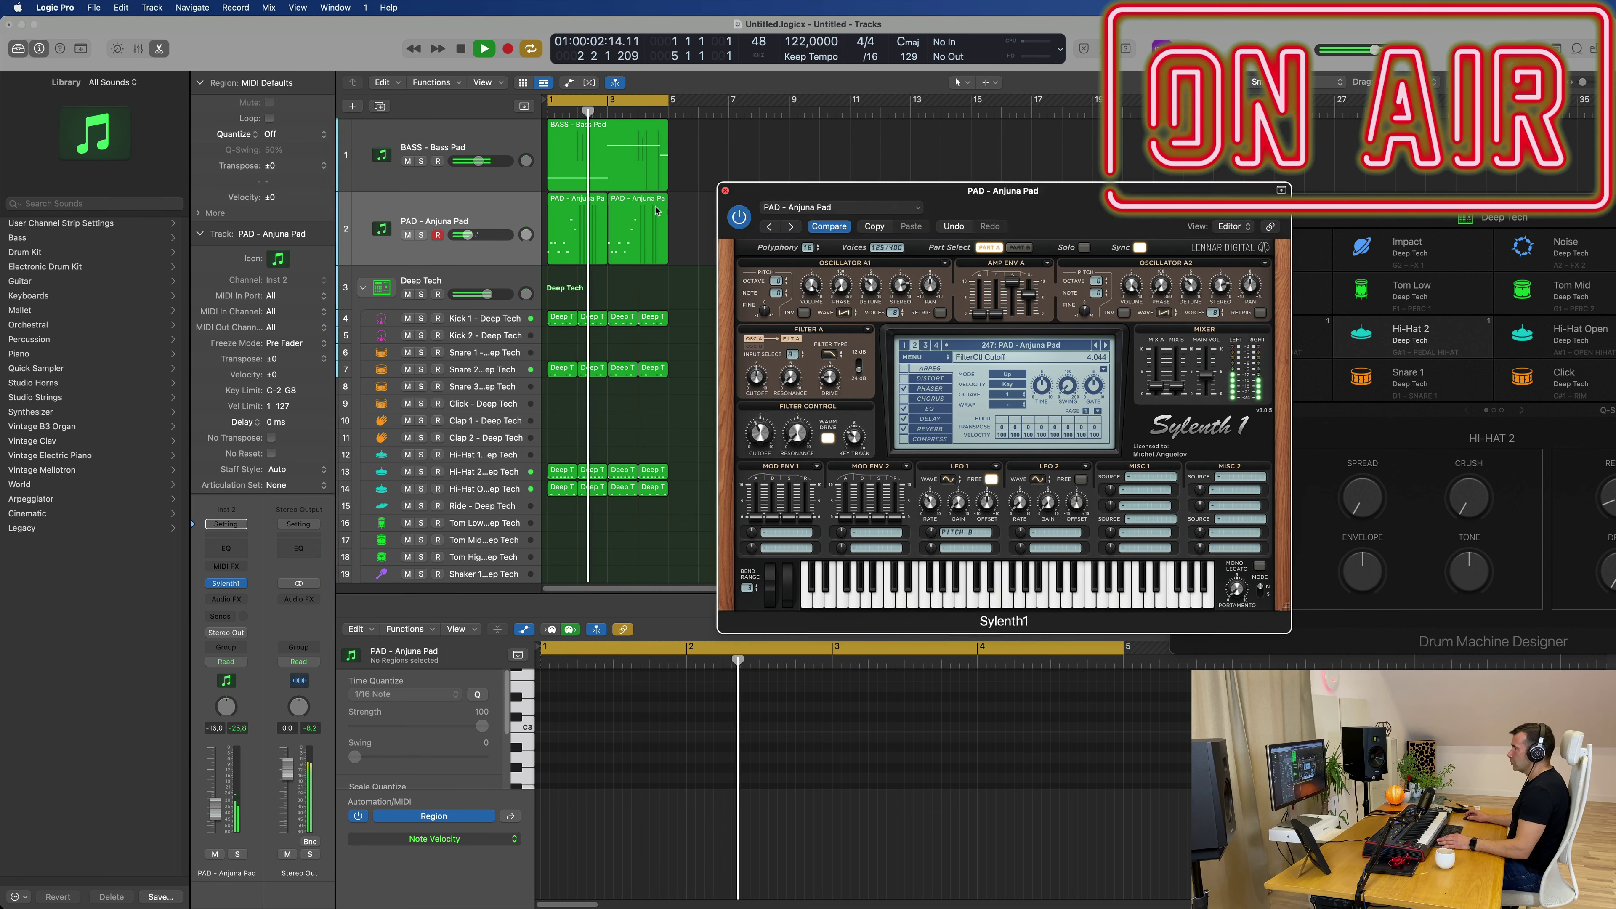
{"action": "key", "text": "super+w"}
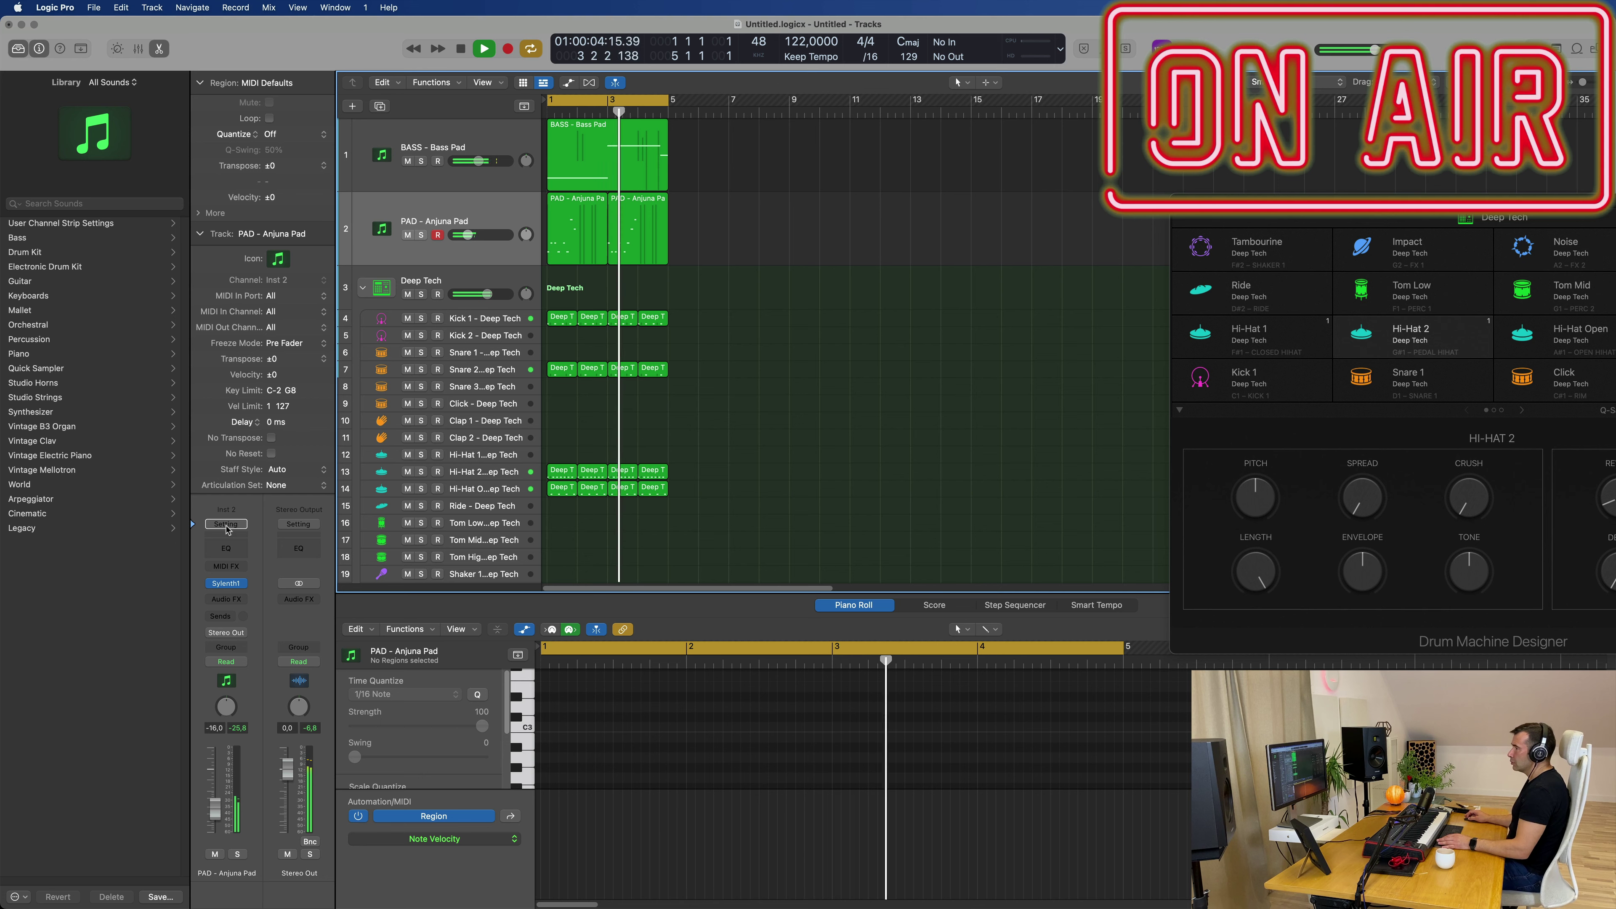
- Insert a Channel EQ on the pad track and roll off the low end with its low-cut filter
{"action": "left_click", "coordinate": [226, 546]}
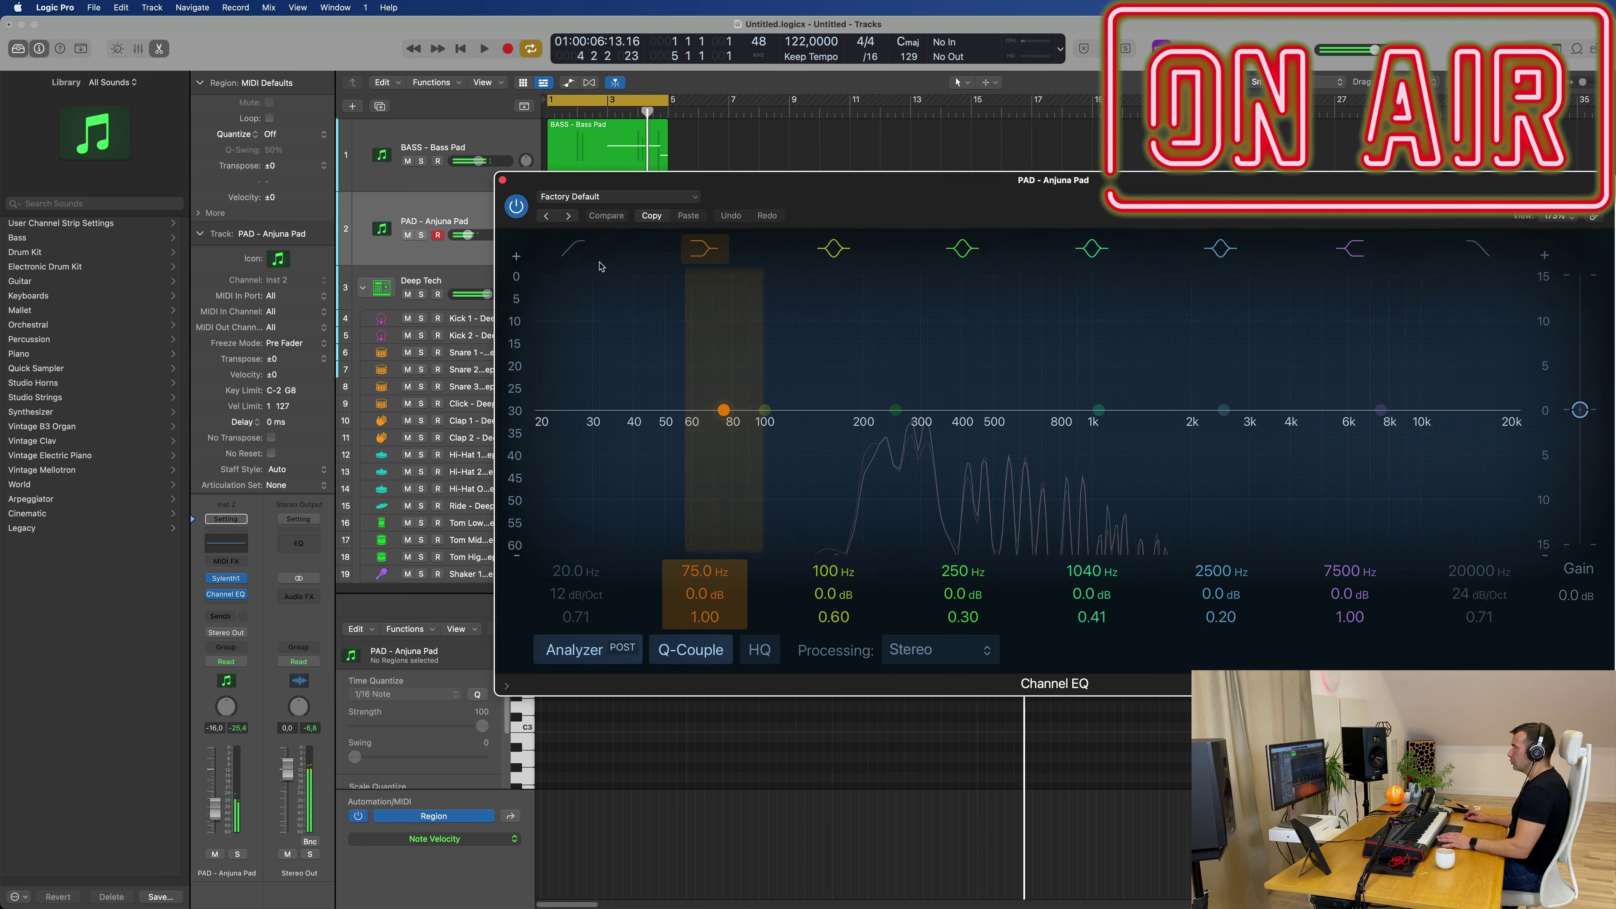
{"action": "key", "text": "space"}
{"action": "left_click_drag", "start_coordinate": [591, 264], "coordinate": [888, 435]}
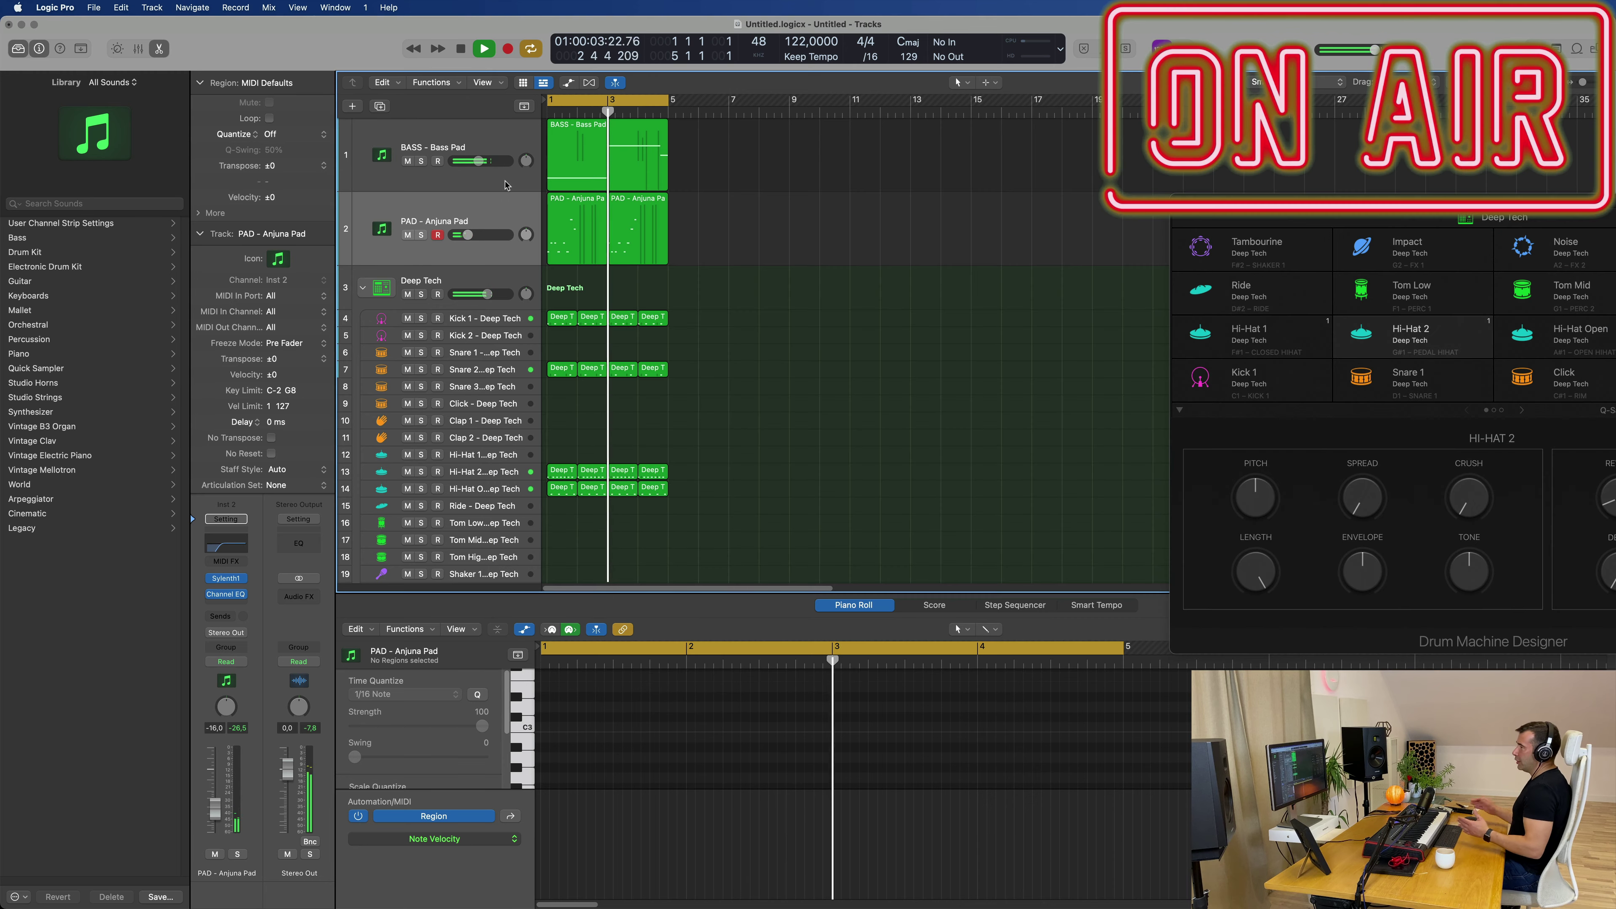
- Duplicate the BASS - Bass Pad track and copy the bass region onto the new track
{"action": "left_click", "coordinate": [503, 181]}
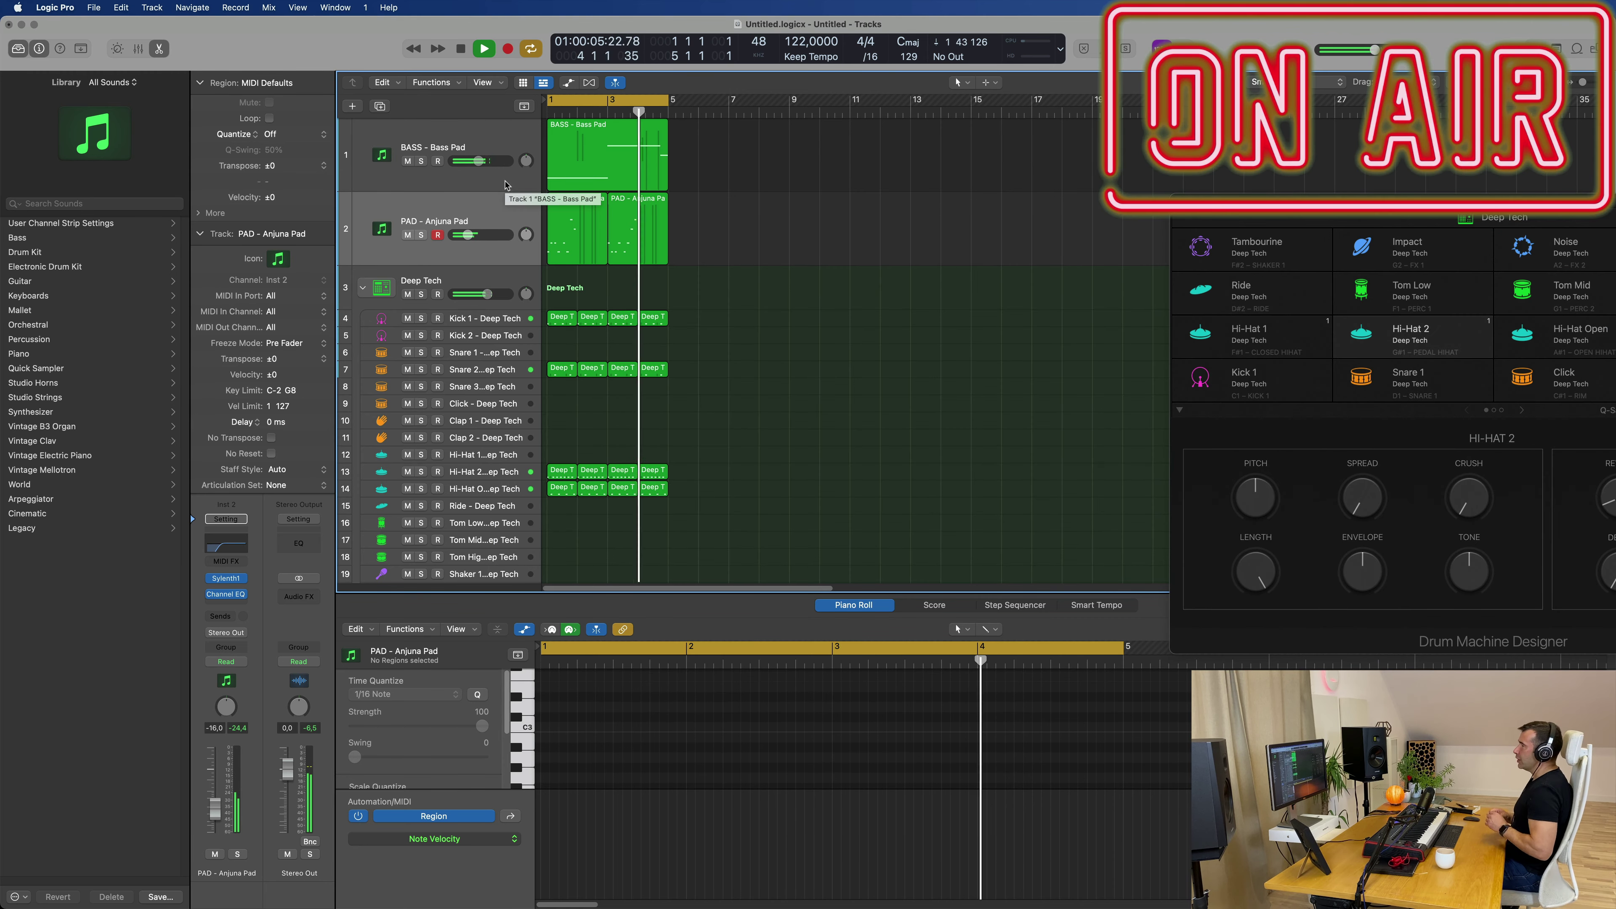
{"action": "left_click", "coordinate": [488, 188]}
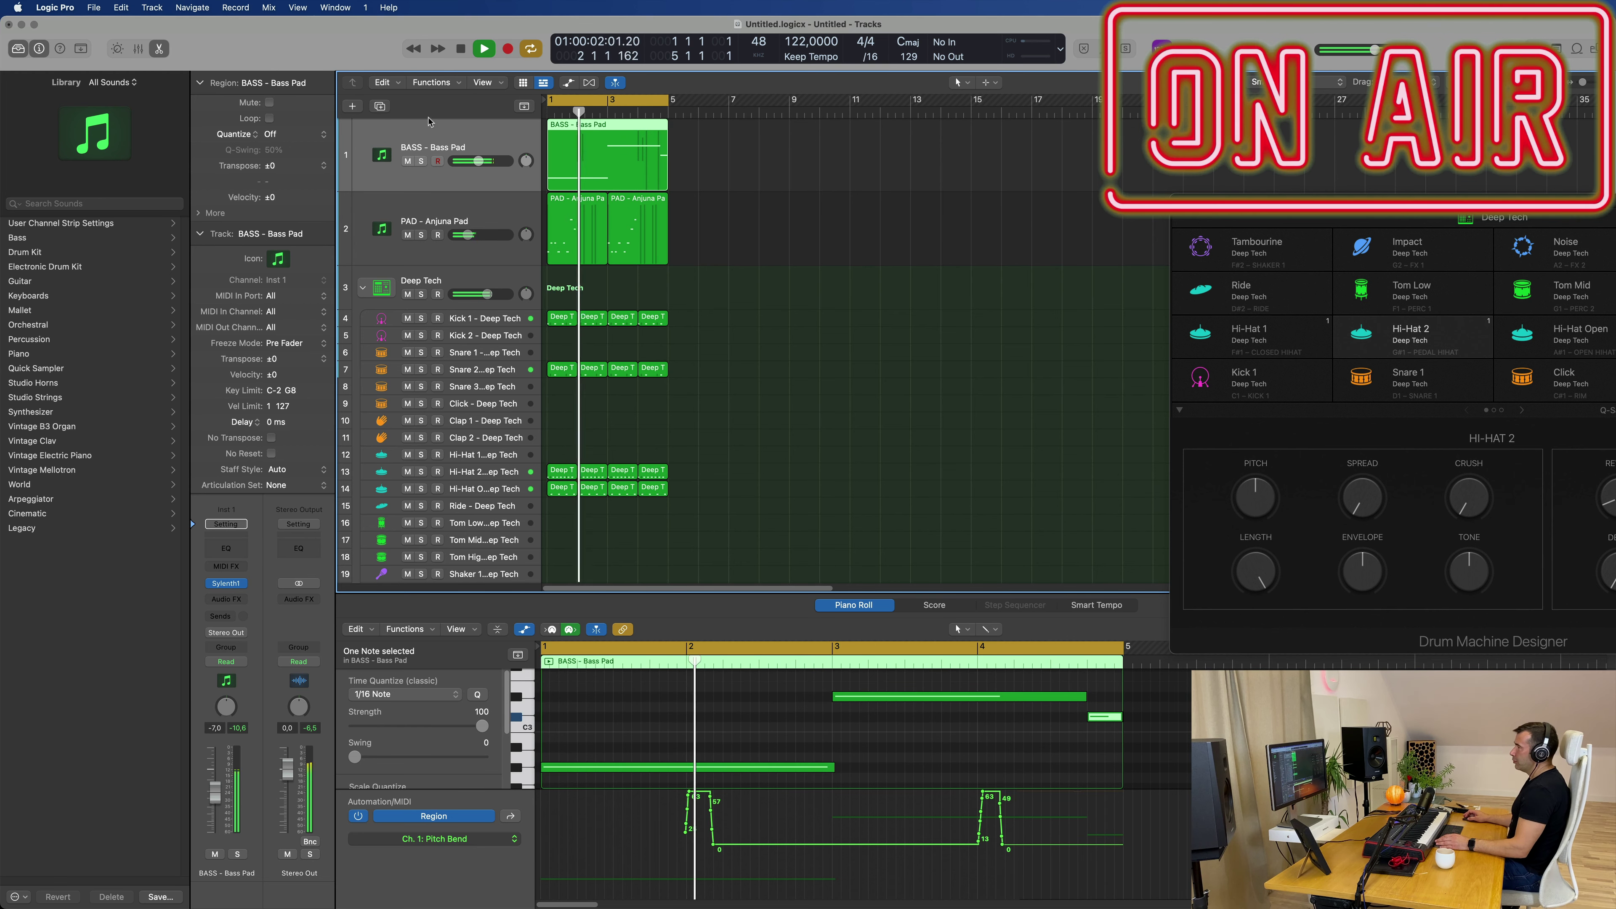
{"action": "key", "text": "super+d"}
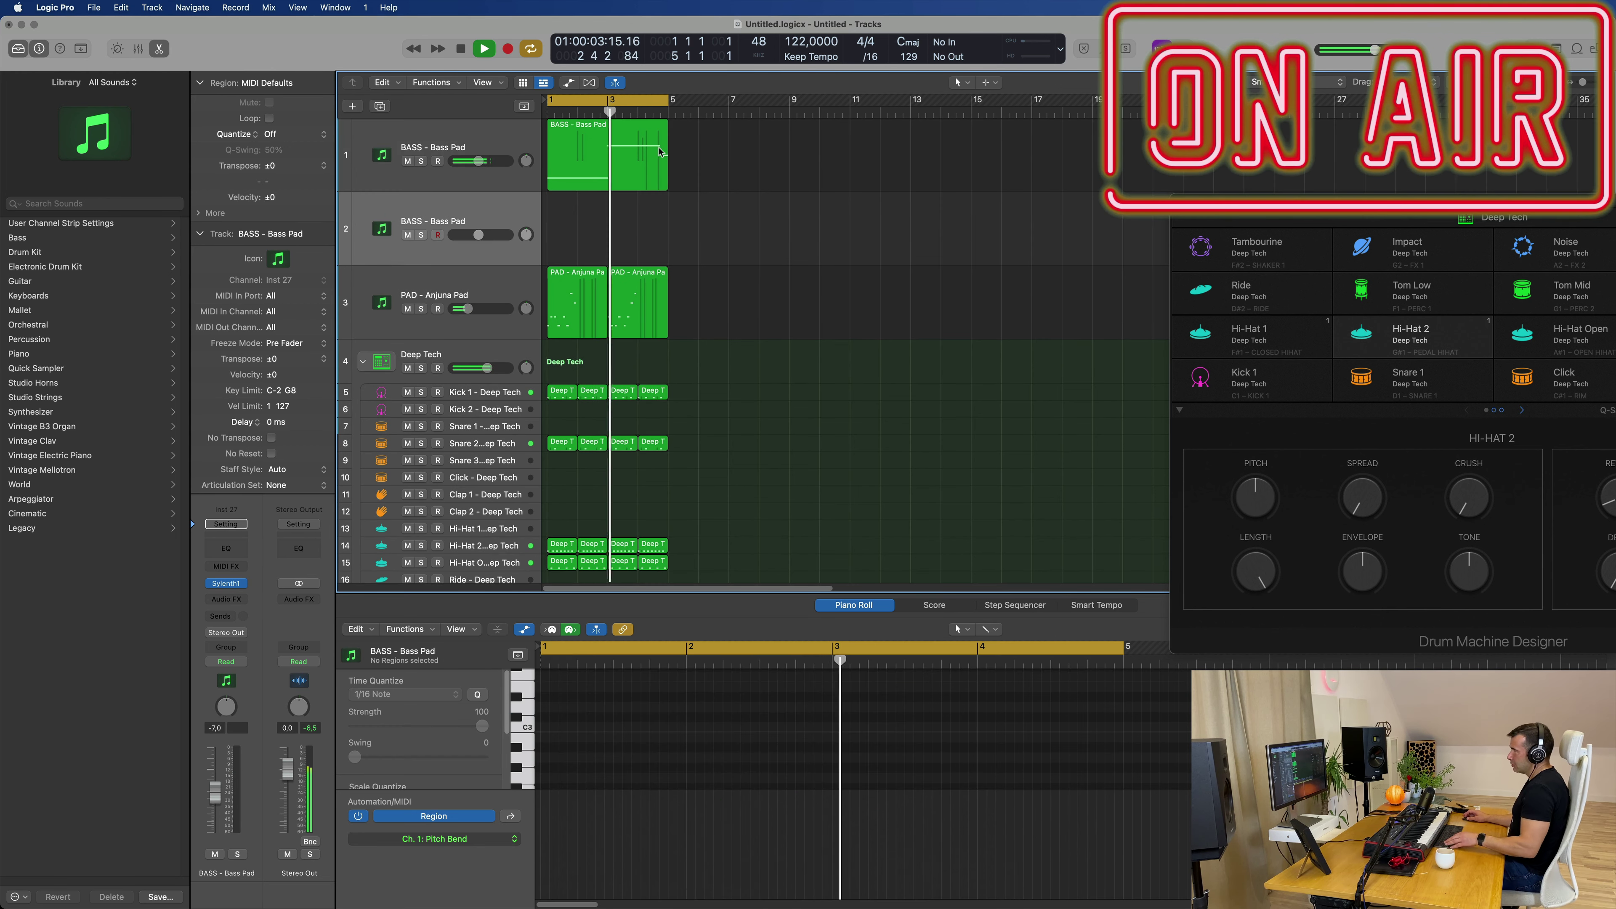
{"action": "left_click_drag", "start_coordinate": [603, 146], "coordinate": [602, 221]}
{"action": "key", "text": "space"}
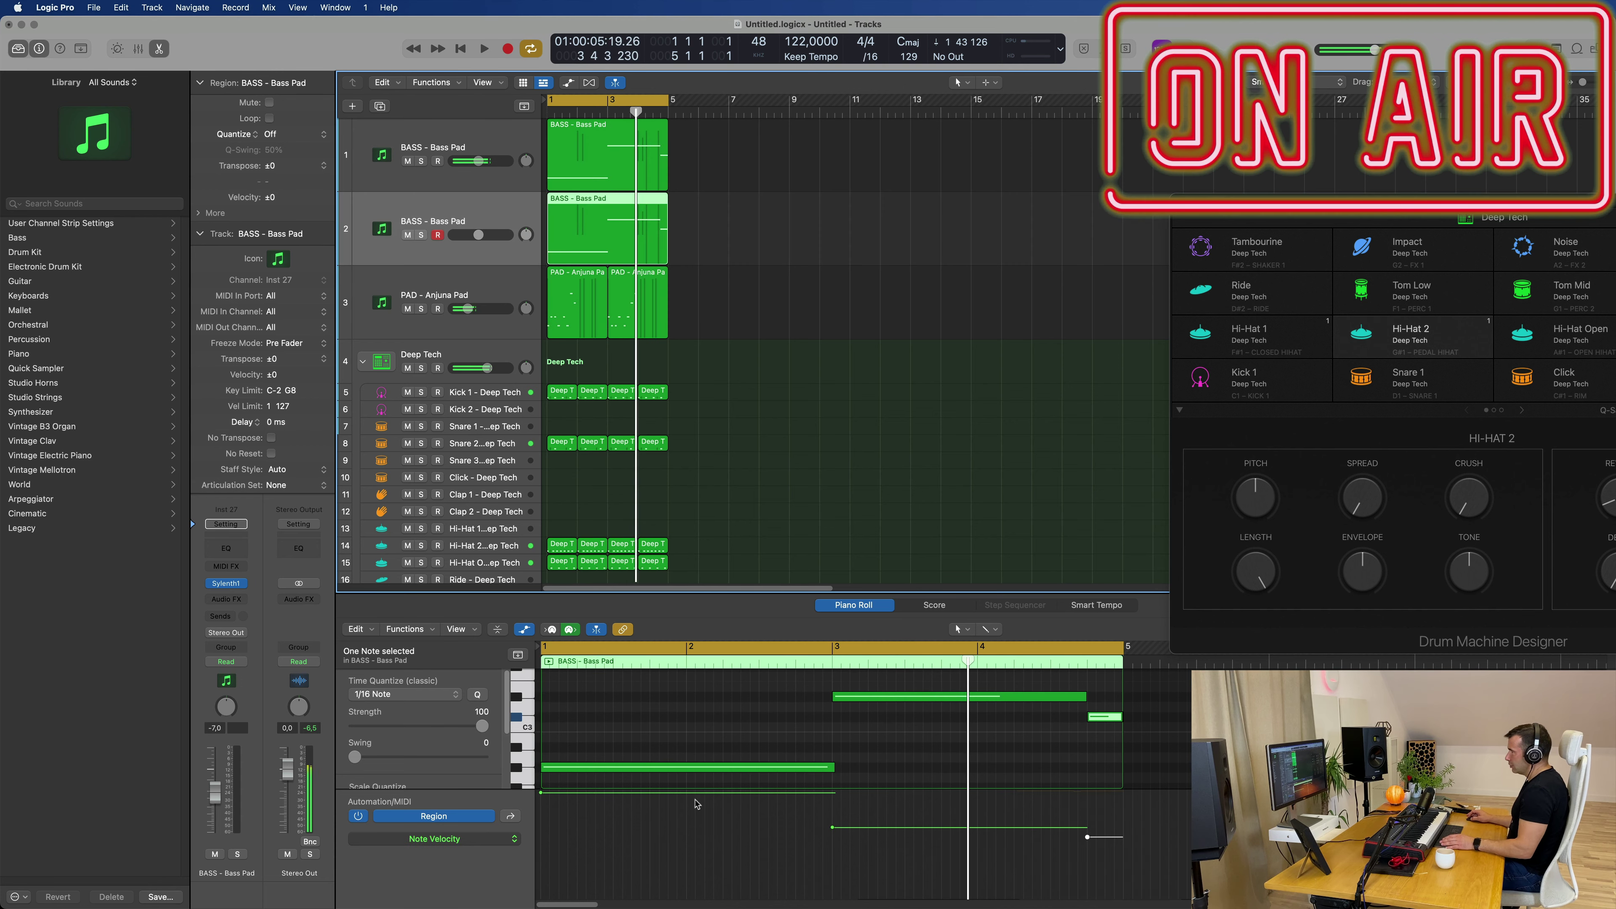
- Show the channel 1 pitch bend data of the copied bass region and delete its pitch bends
{"action": "key", "text": "space"}
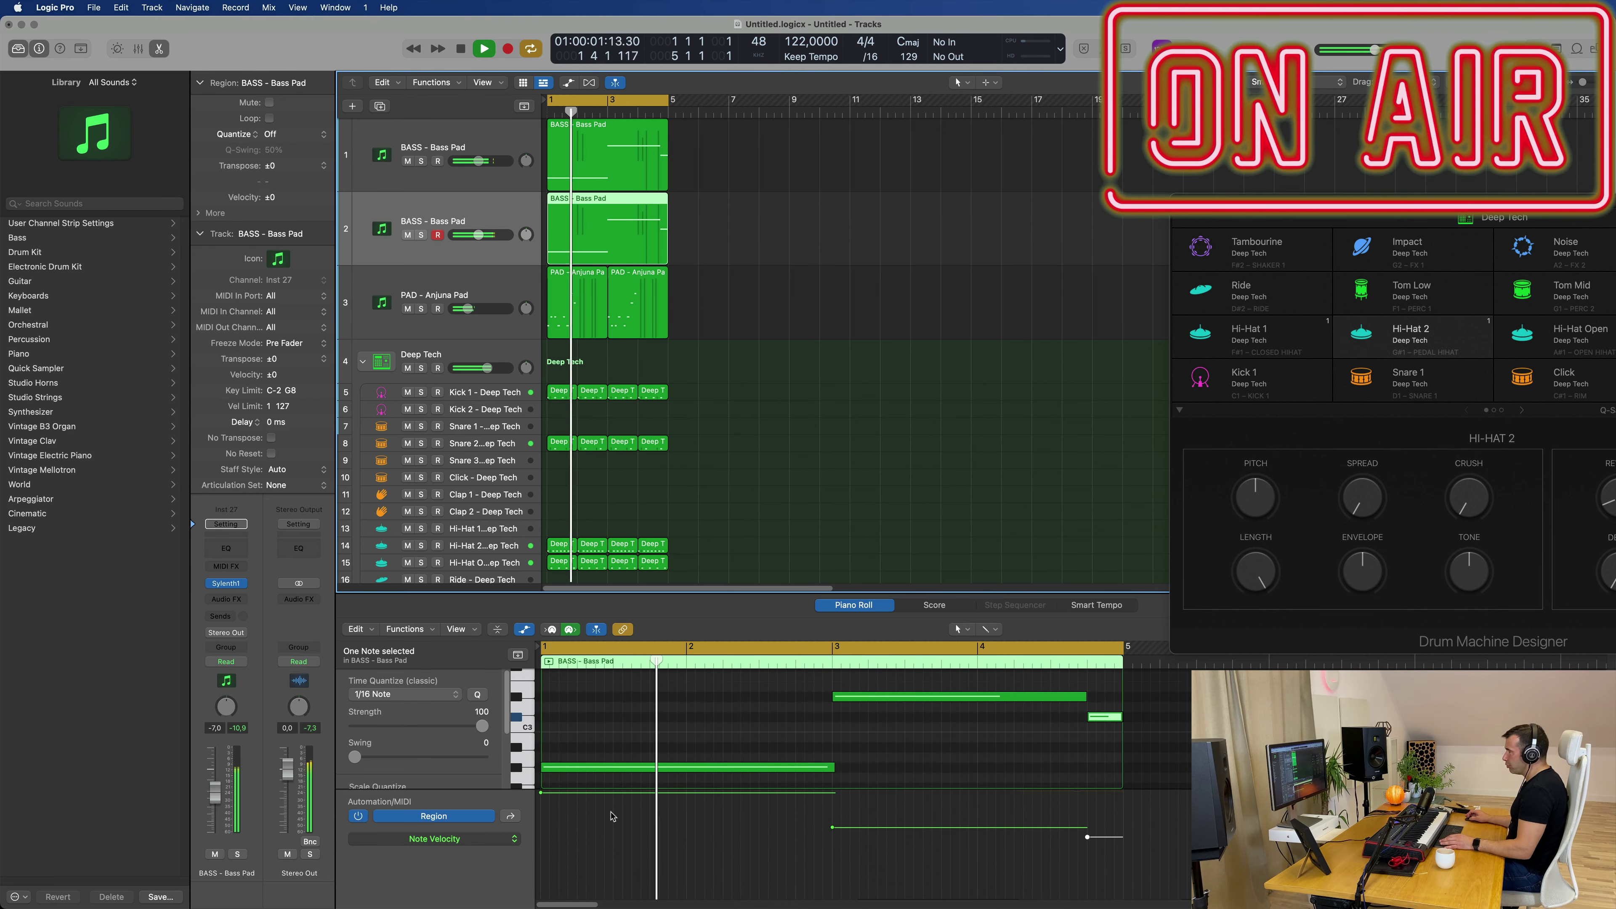
{"action": "left_click", "coordinate": [449, 839]}
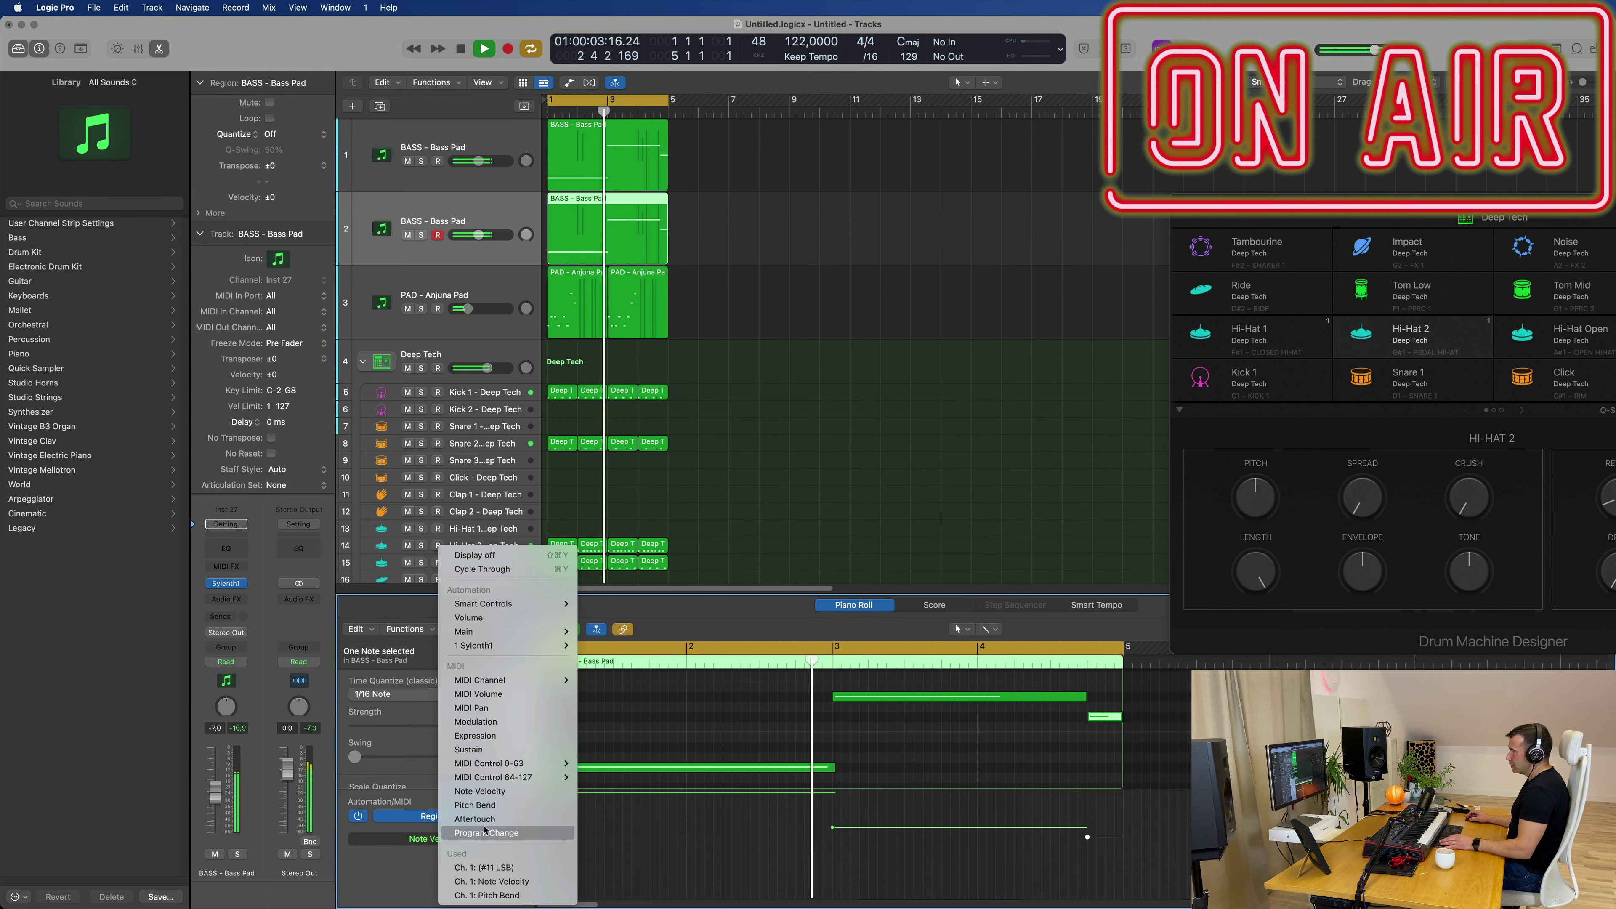
{"action": "left_click", "coordinate": [487, 895]}
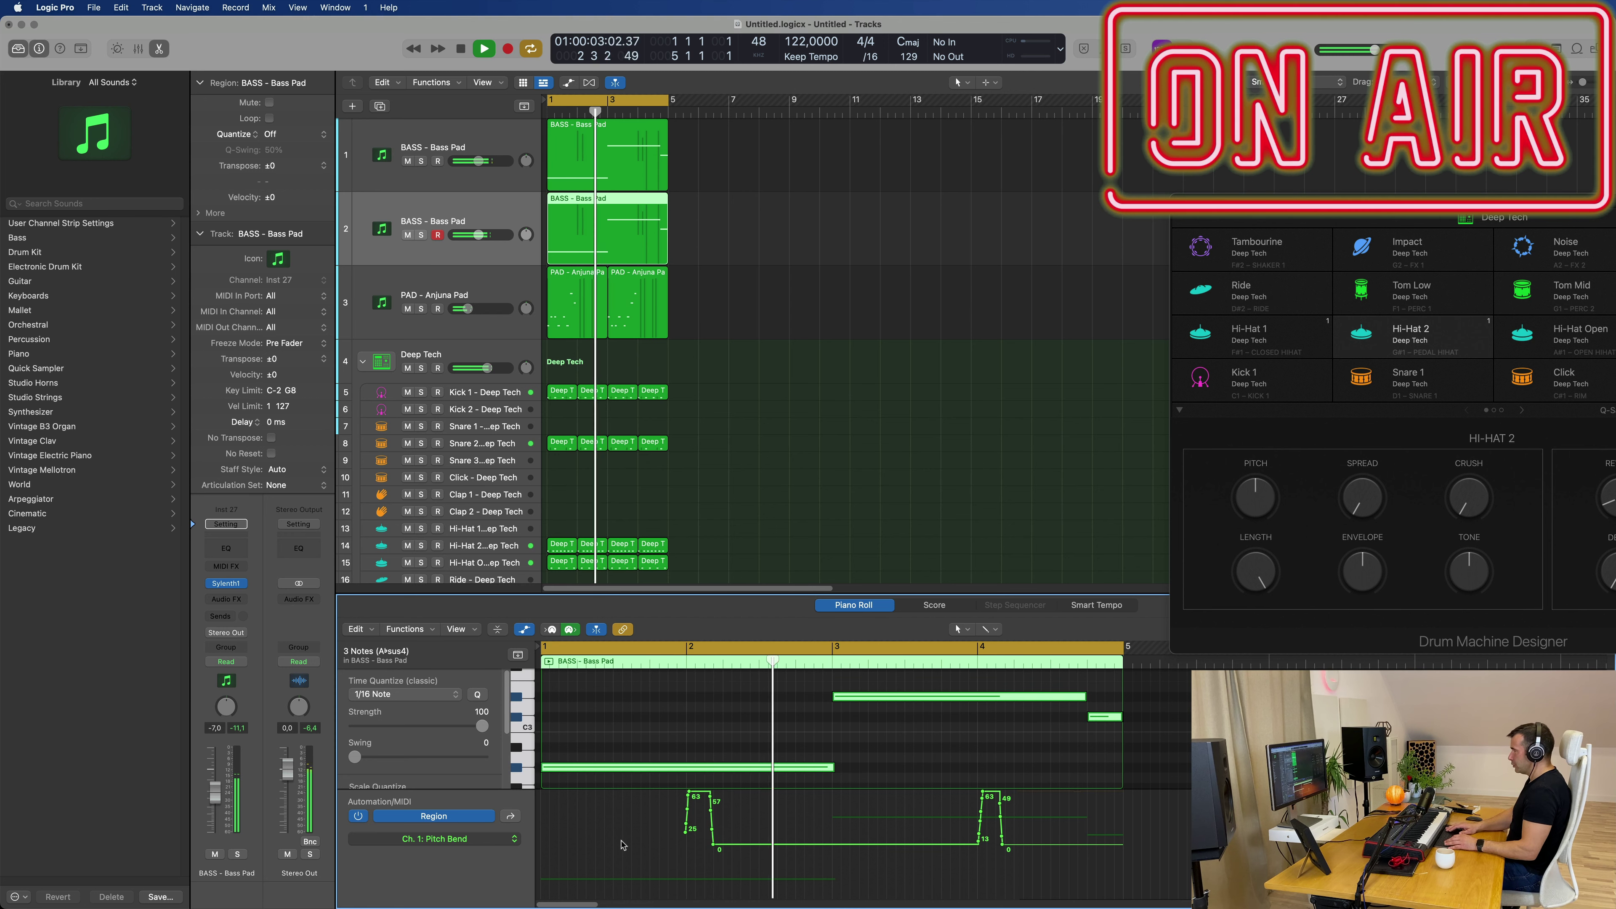
{"action": "left_click_drag", "start_coordinate": [1023, 845], "coordinate": [540, 844]}
- Shift all three notes of the copied bass region by one octave and play the result
{"action": "left_click", "coordinate": [661, 703]}
{"action": "key", "text": "super+a"}
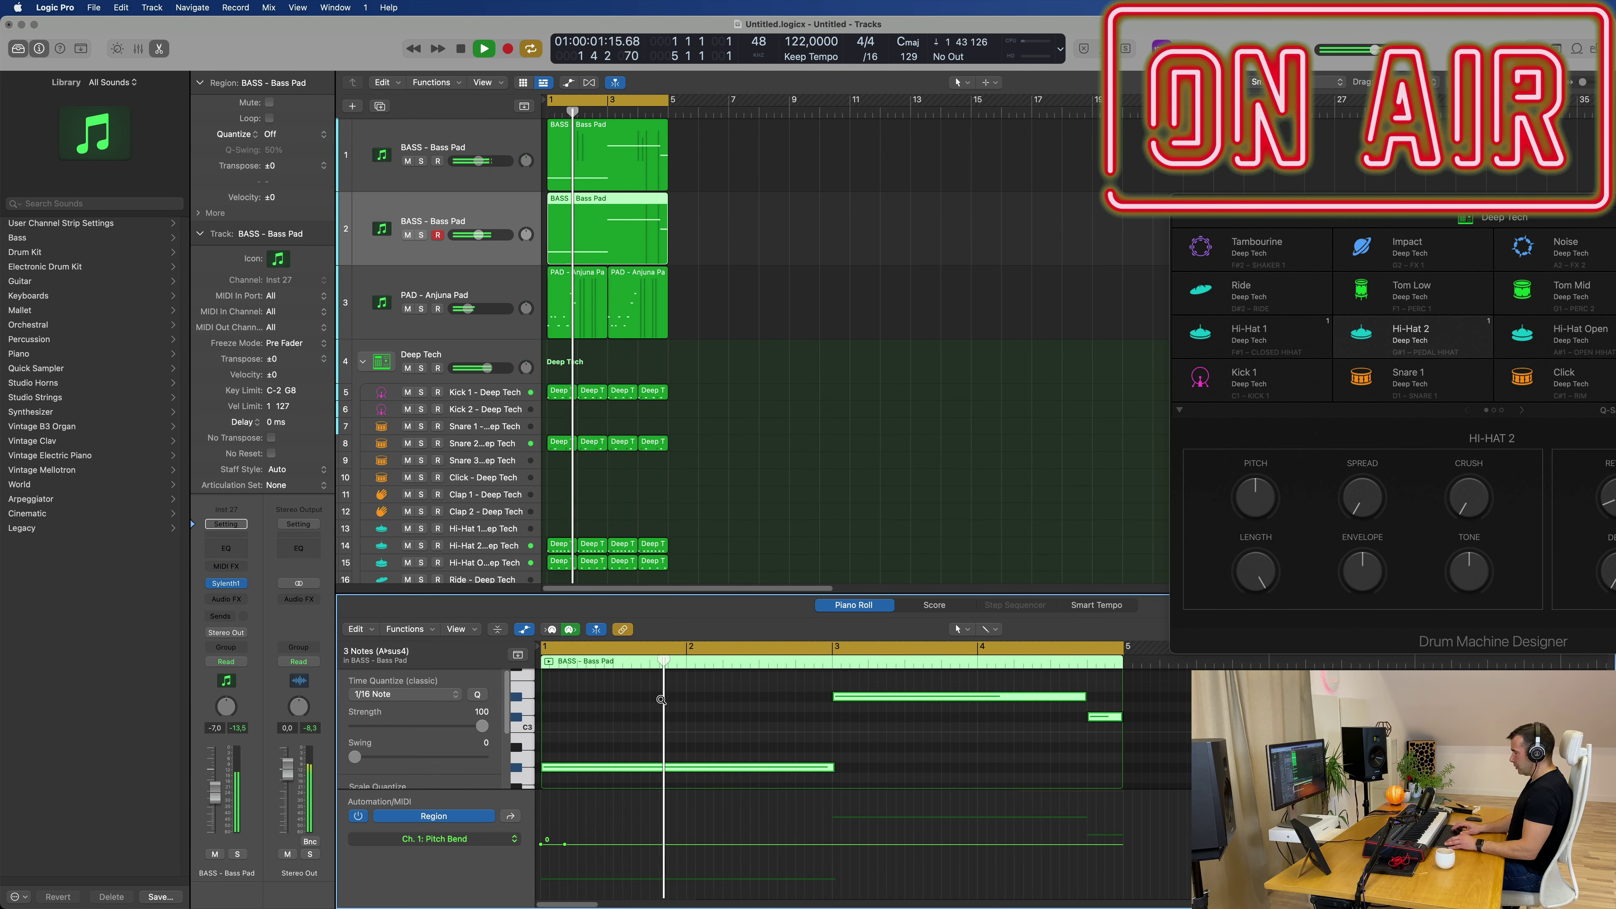
{"action": "key", "text": "alt+shift+Down"}
{"action": "key", "text": "space"}
{"action": "key", "text": "space"}
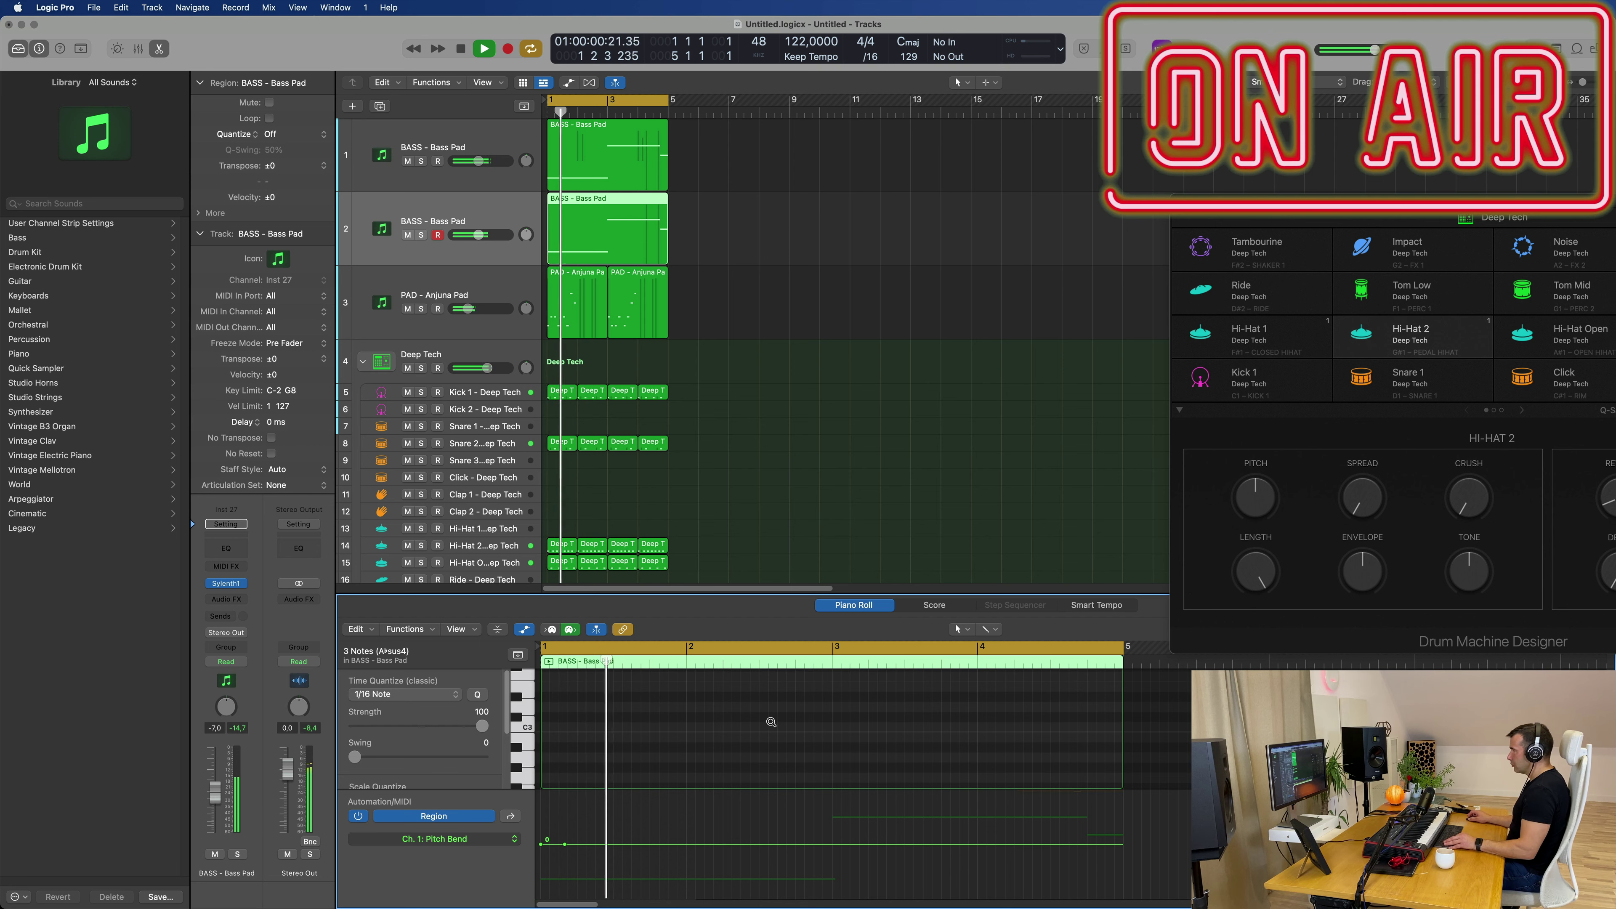
- Add a copy of the region's three notes one octave lower and play it back
{"action": "scroll", "coordinate": [772, 722], "scroll_direction": "down", "scroll_amount": 4}
{"action": "scroll", "coordinate": [816, 737], "scroll_direction": "up", "scroll_amount": 3}
{"action": "left_click_drag", "start_coordinate": [826, 594], "coordinate": [826, 517]}
{"action": "scroll", "coordinate": [855, 711], "scroll_direction": "down", "scroll_amount": 3}
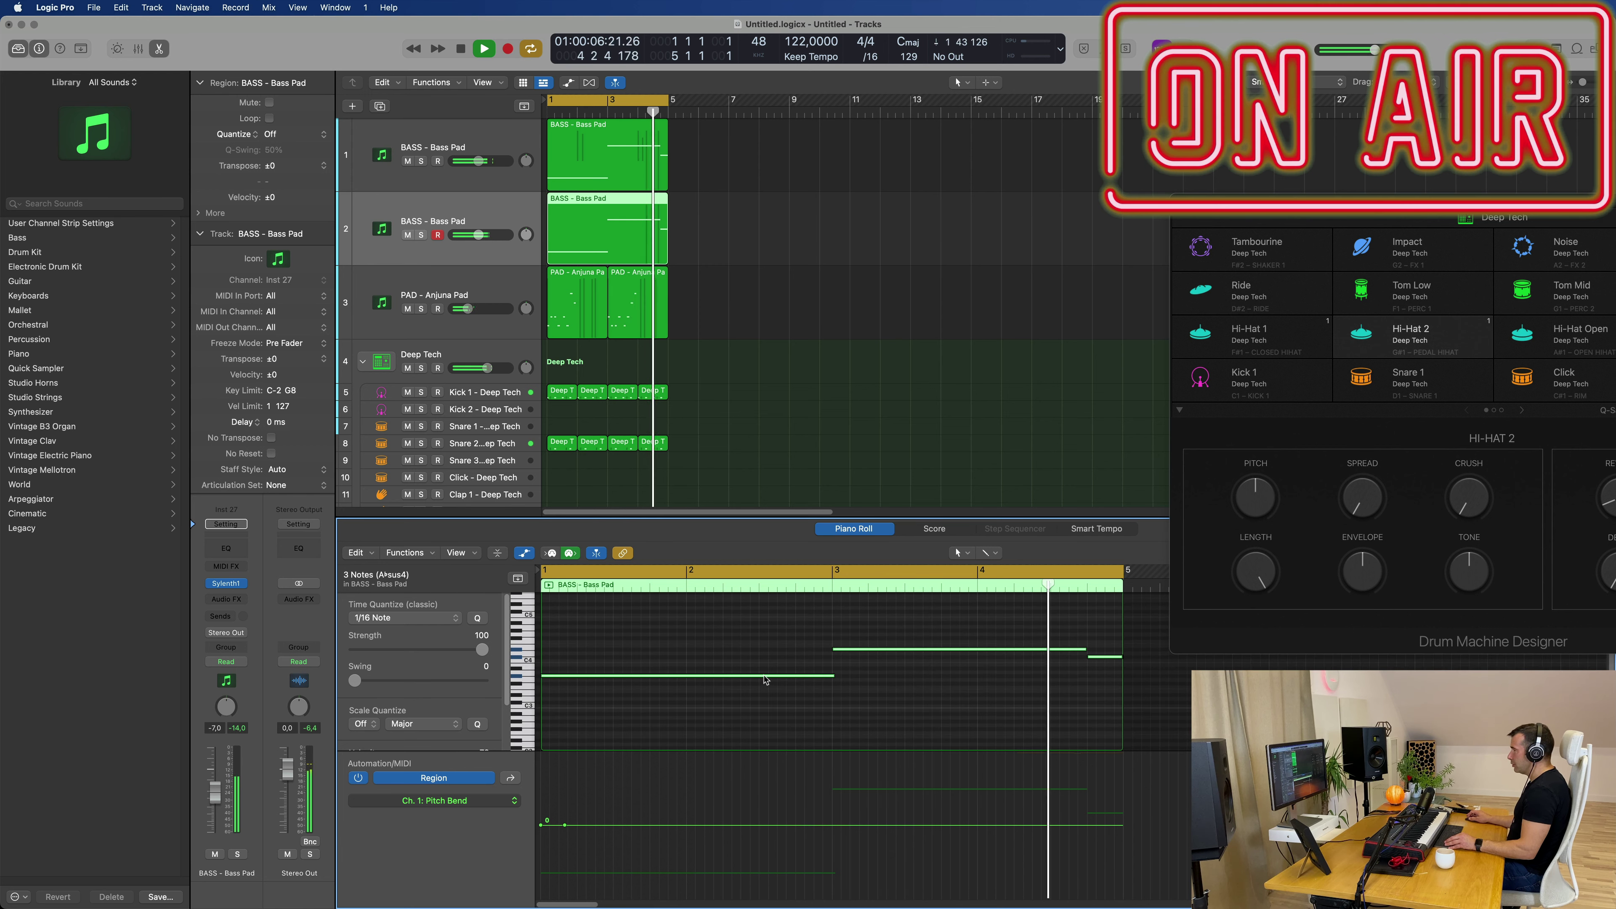
{"action": "left_click_drag", "start_coordinate": [766, 676], "coordinate": [768, 724]}
{"action": "key", "text": "space"}
{"action": "key", "text": "space"}
- Load the LEAD - Euphoric Lead preset in the duplicated track's Sylenth1 and lower the track's volume to -13.0 dB
{"action": "left_click", "coordinate": [222, 584]}
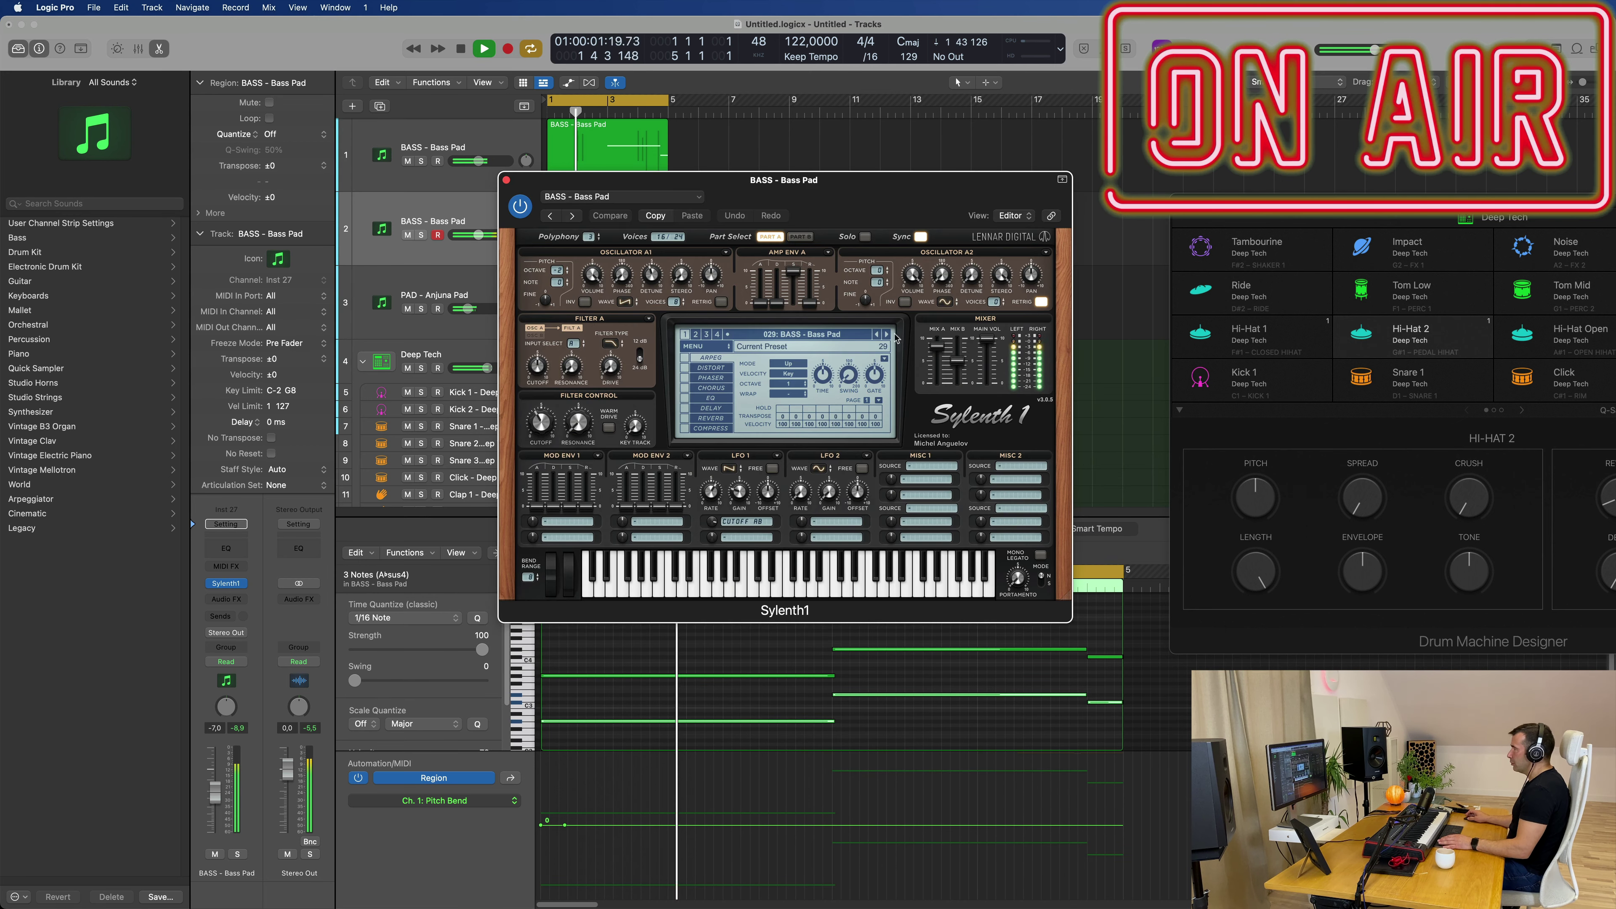
{"action": "left_click", "coordinate": [851, 337]}
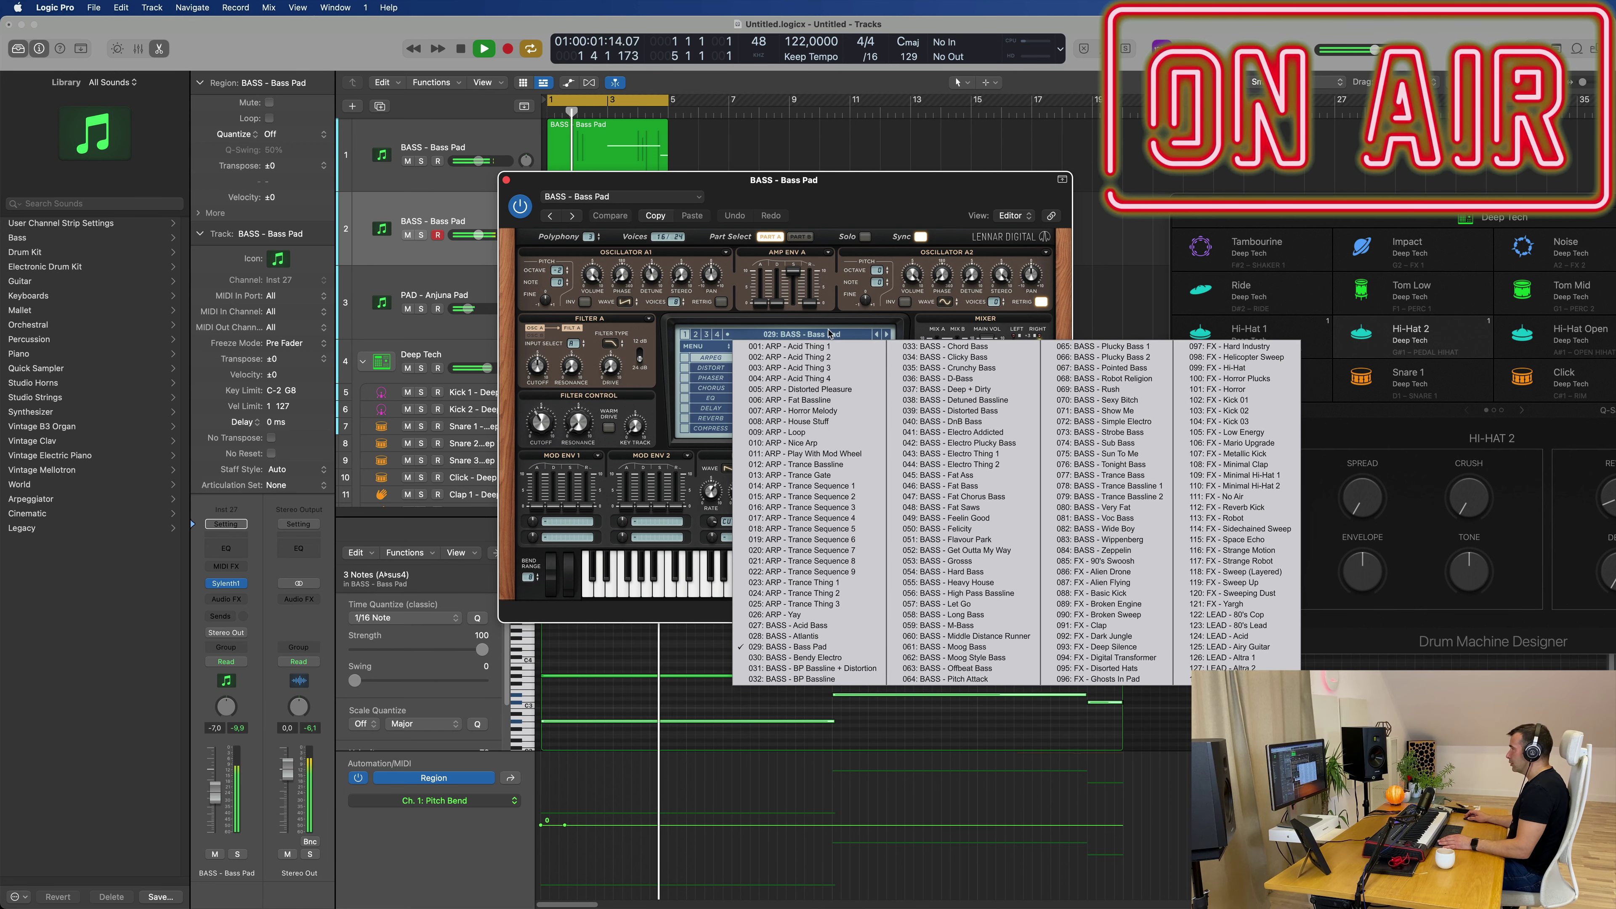
{"action": "left_click", "coordinate": [698, 338]}
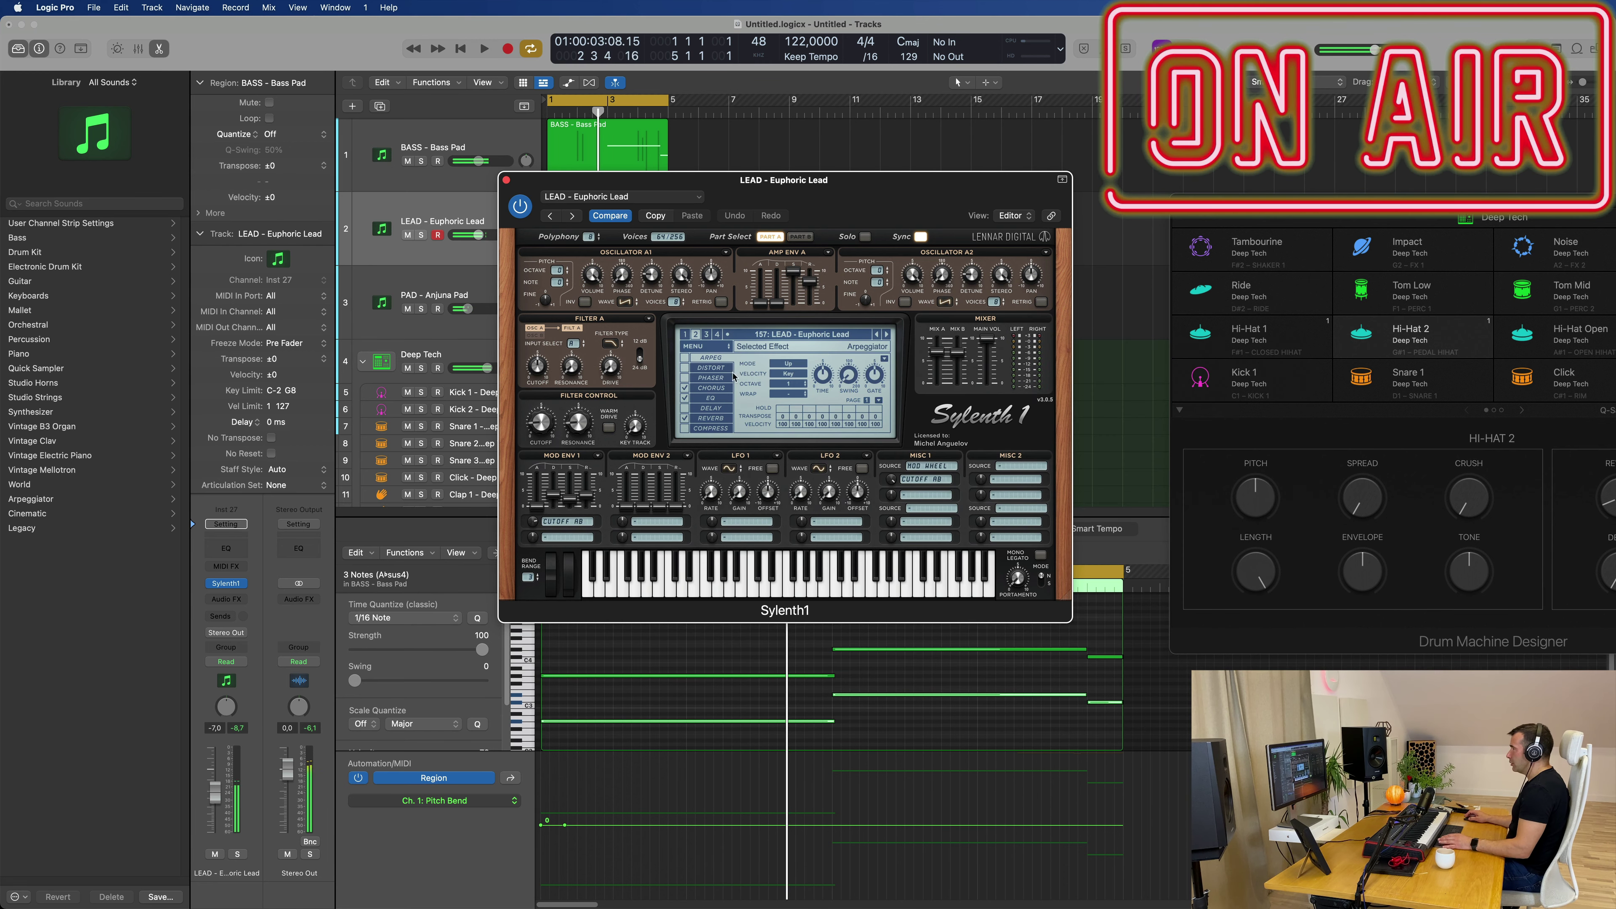
{"action": "left_click_drag", "start_coordinate": [872, 210], "coordinate": [1020, 256]}
{"action": "key", "text": "space"}
{"action": "left_click_drag", "start_coordinate": [215, 774], "coordinate": [215, 788]}
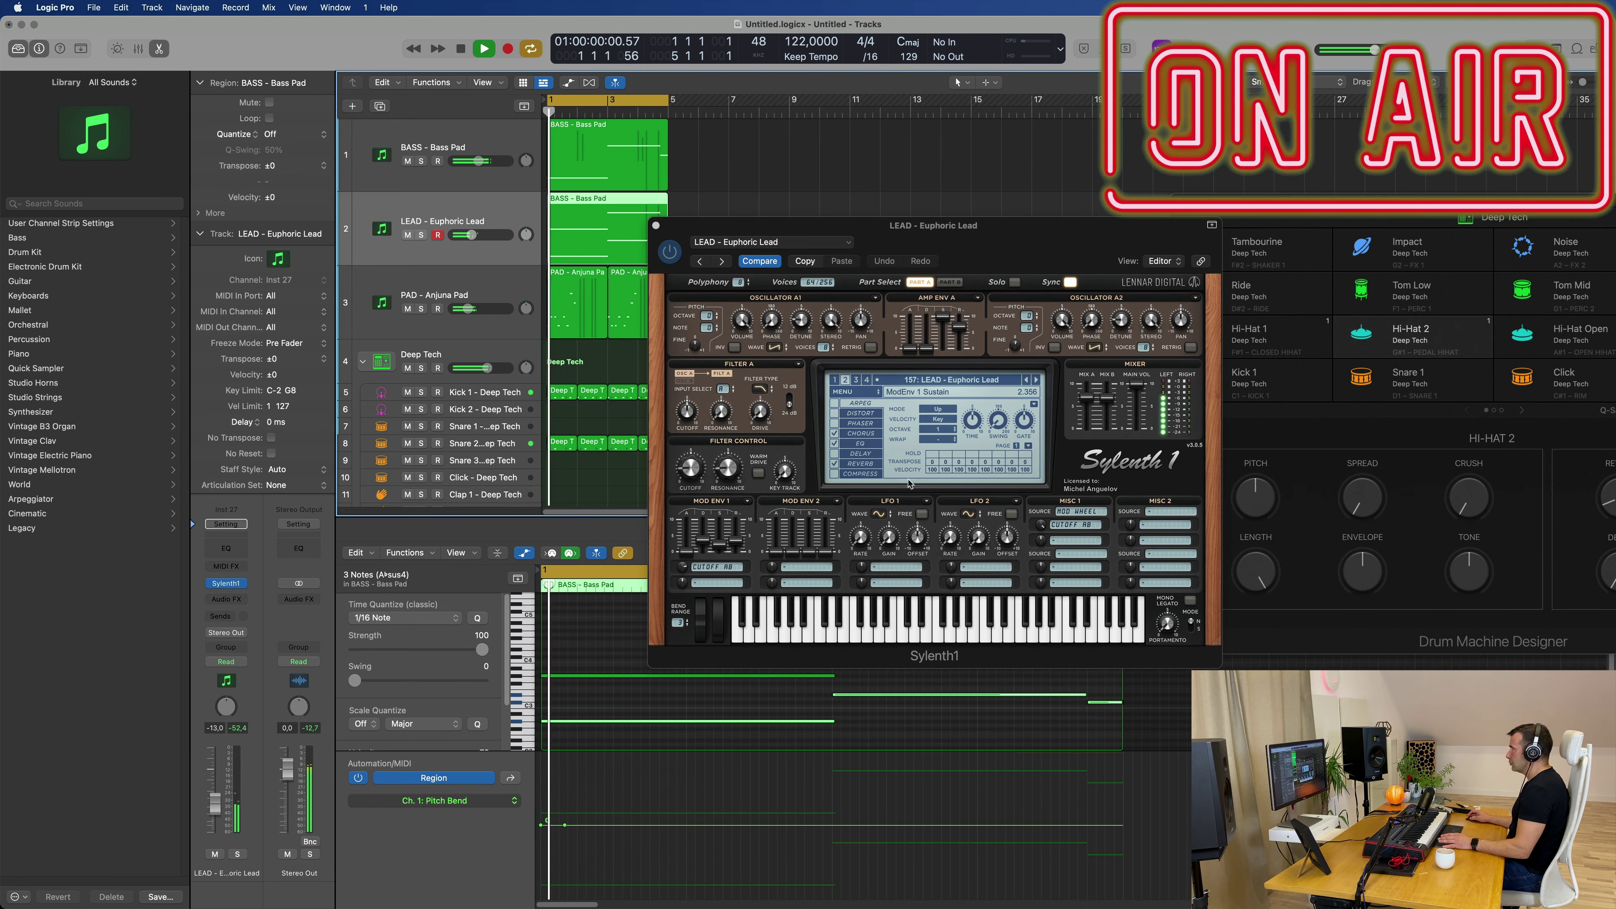
- Audition Sylenth1 pad presets from PAD - Back To Earth onward and load PAD - Deeper In Space
{"action": "left_click", "coordinate": [980, 380]}
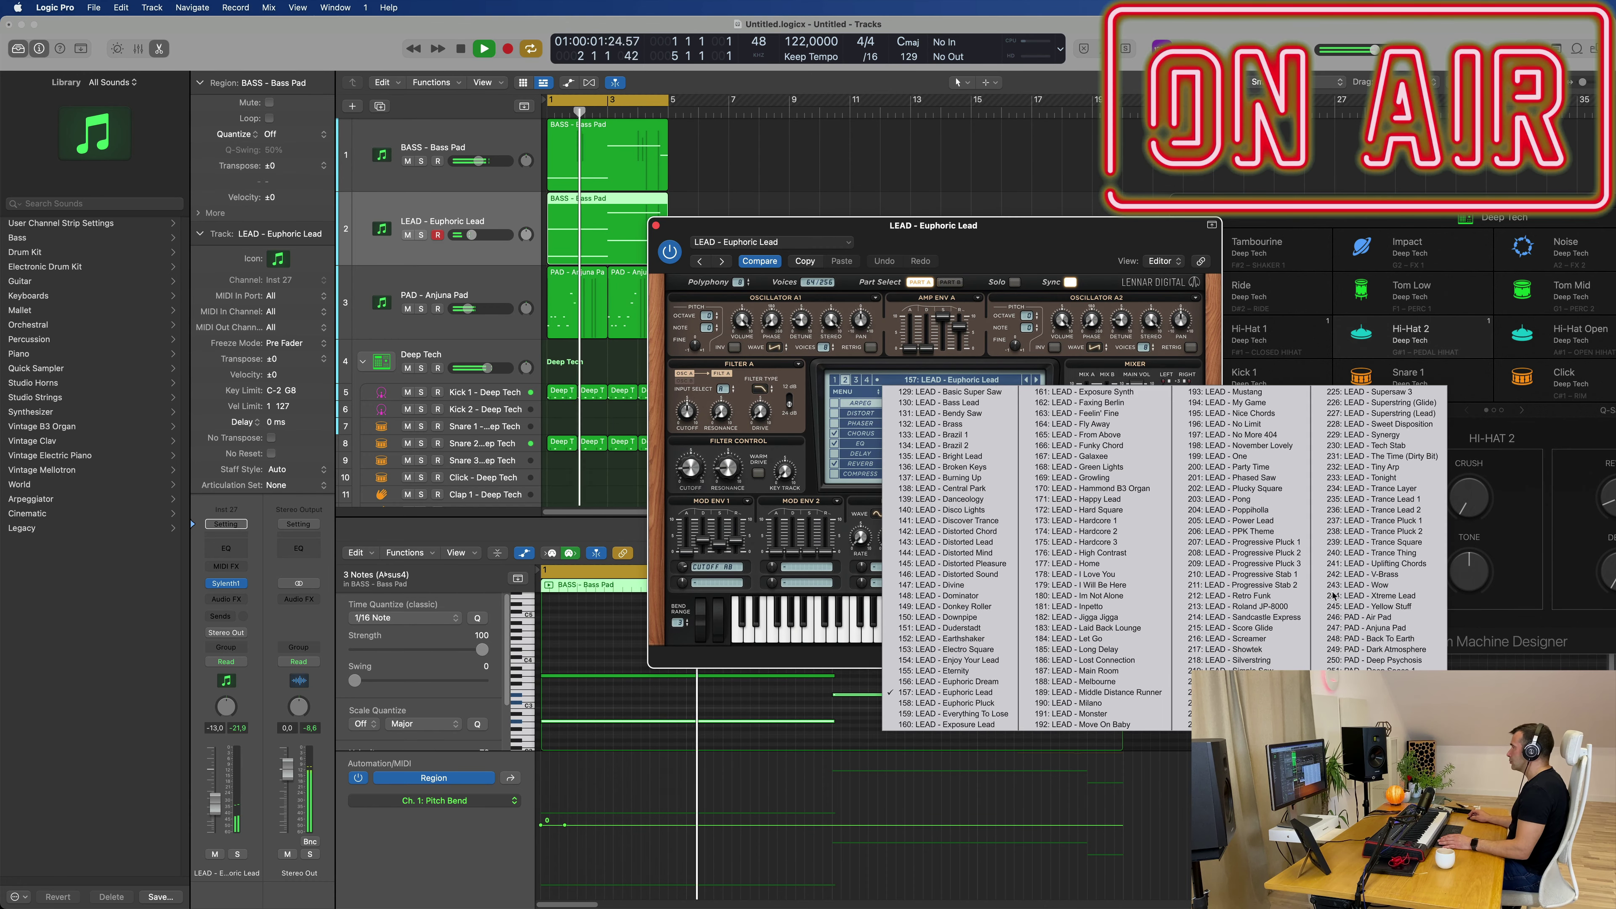
{"action": "left_click", "coordinate": [1375, 639]}
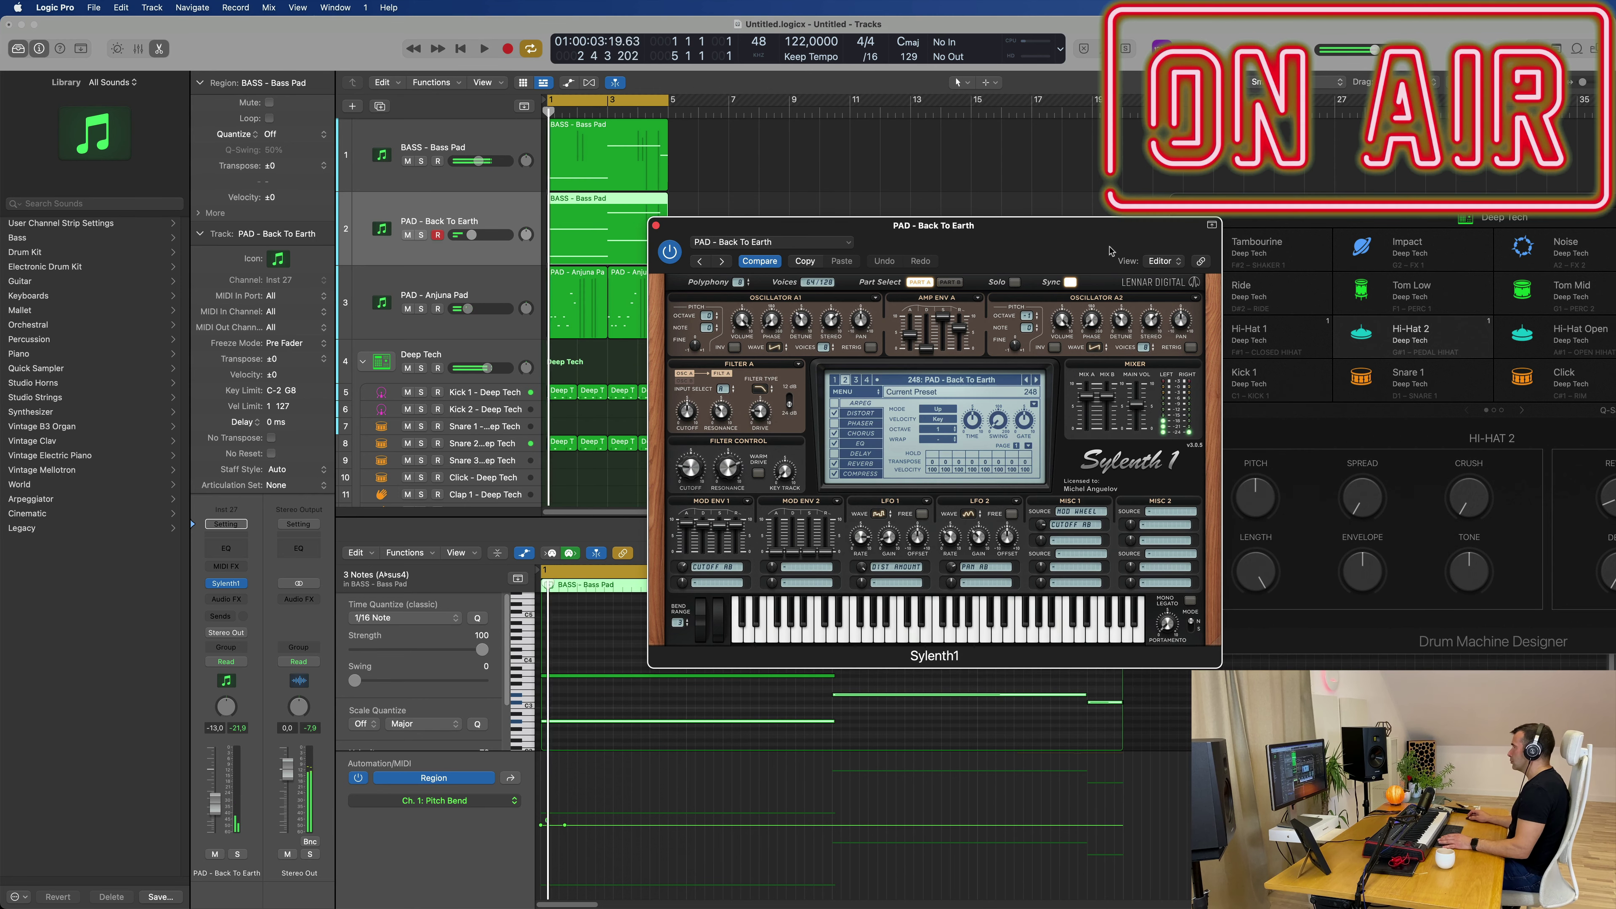
{"action": "left_click_drag", "start_coordinate": [1050, 238], "coordinate": [1202, 223]}
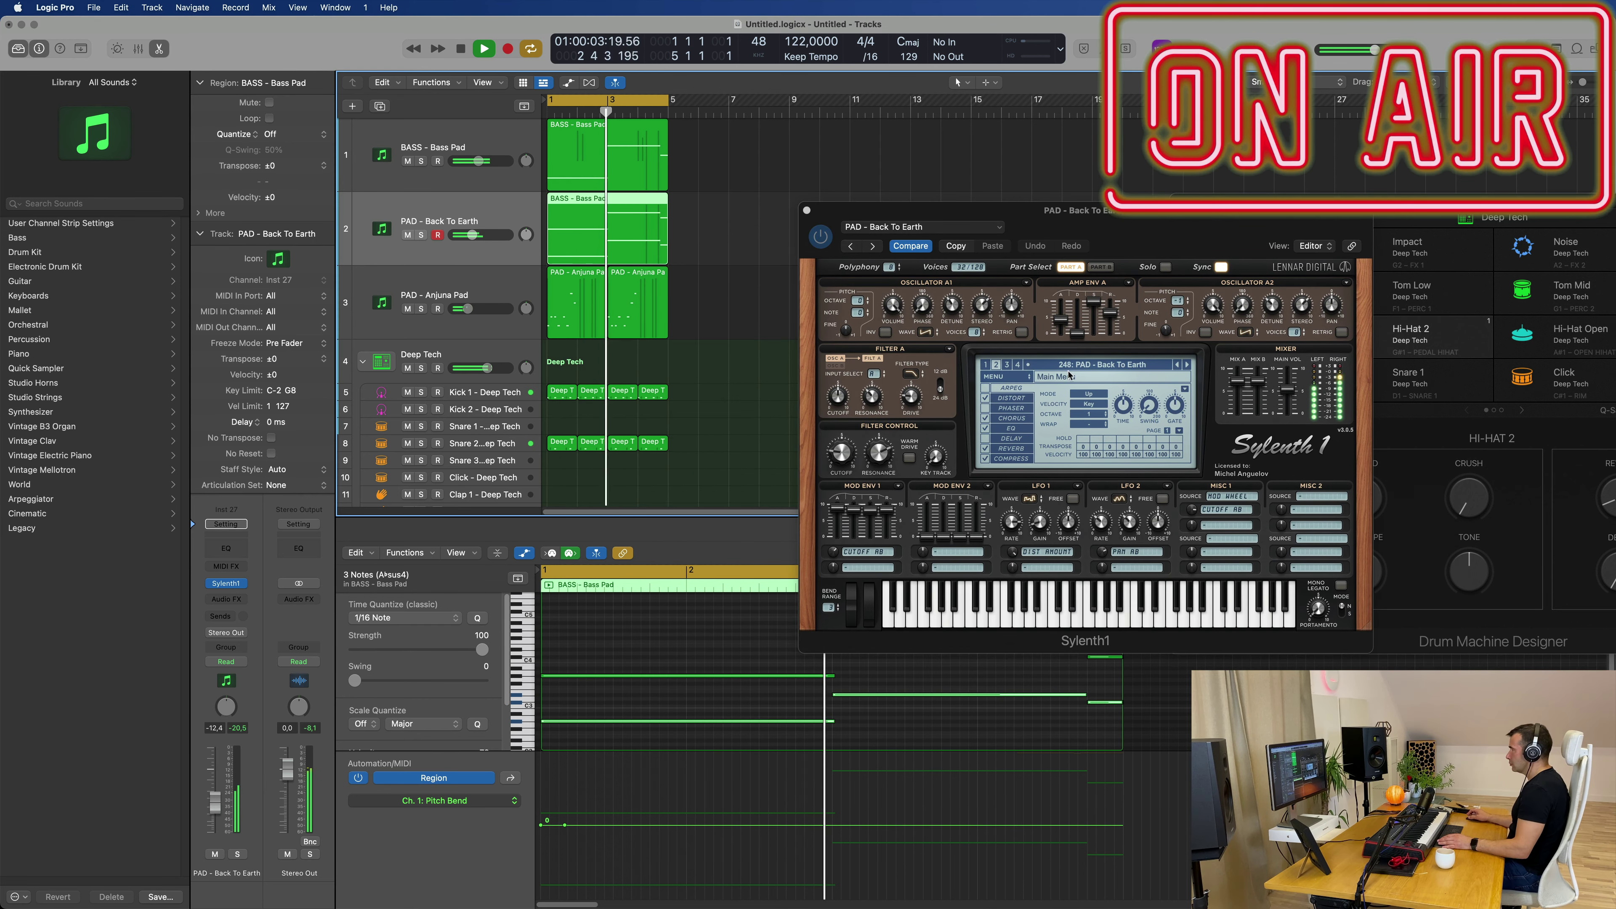
{"action": "left_click", "coordinate": [1187, 365]}
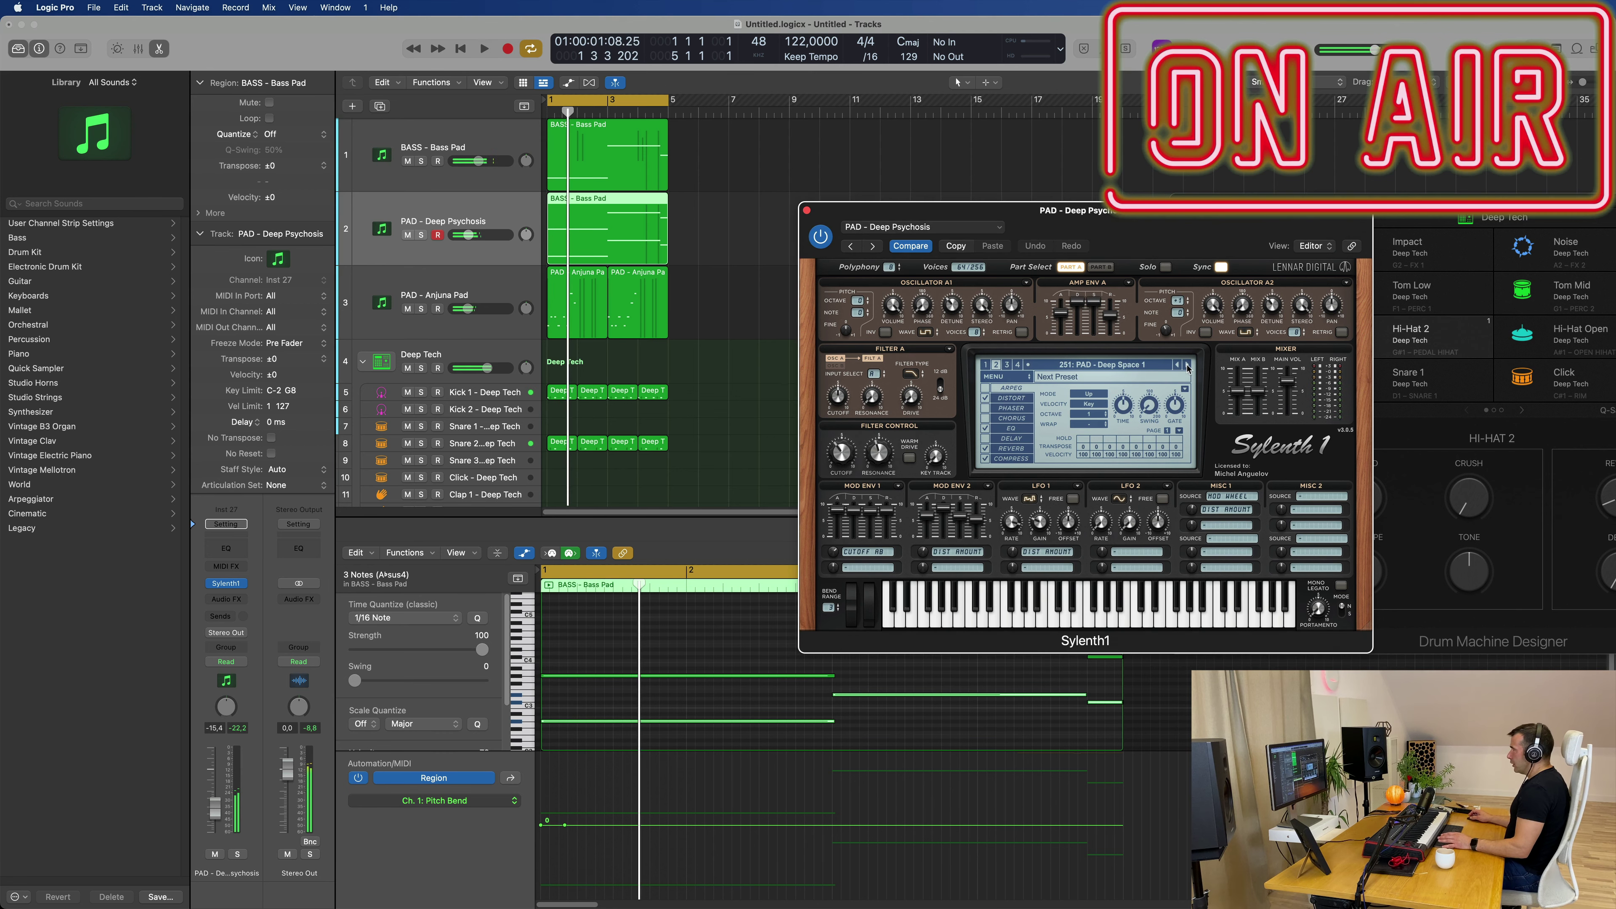
{"action": "left_click", "coordinate": [1187, 365]}
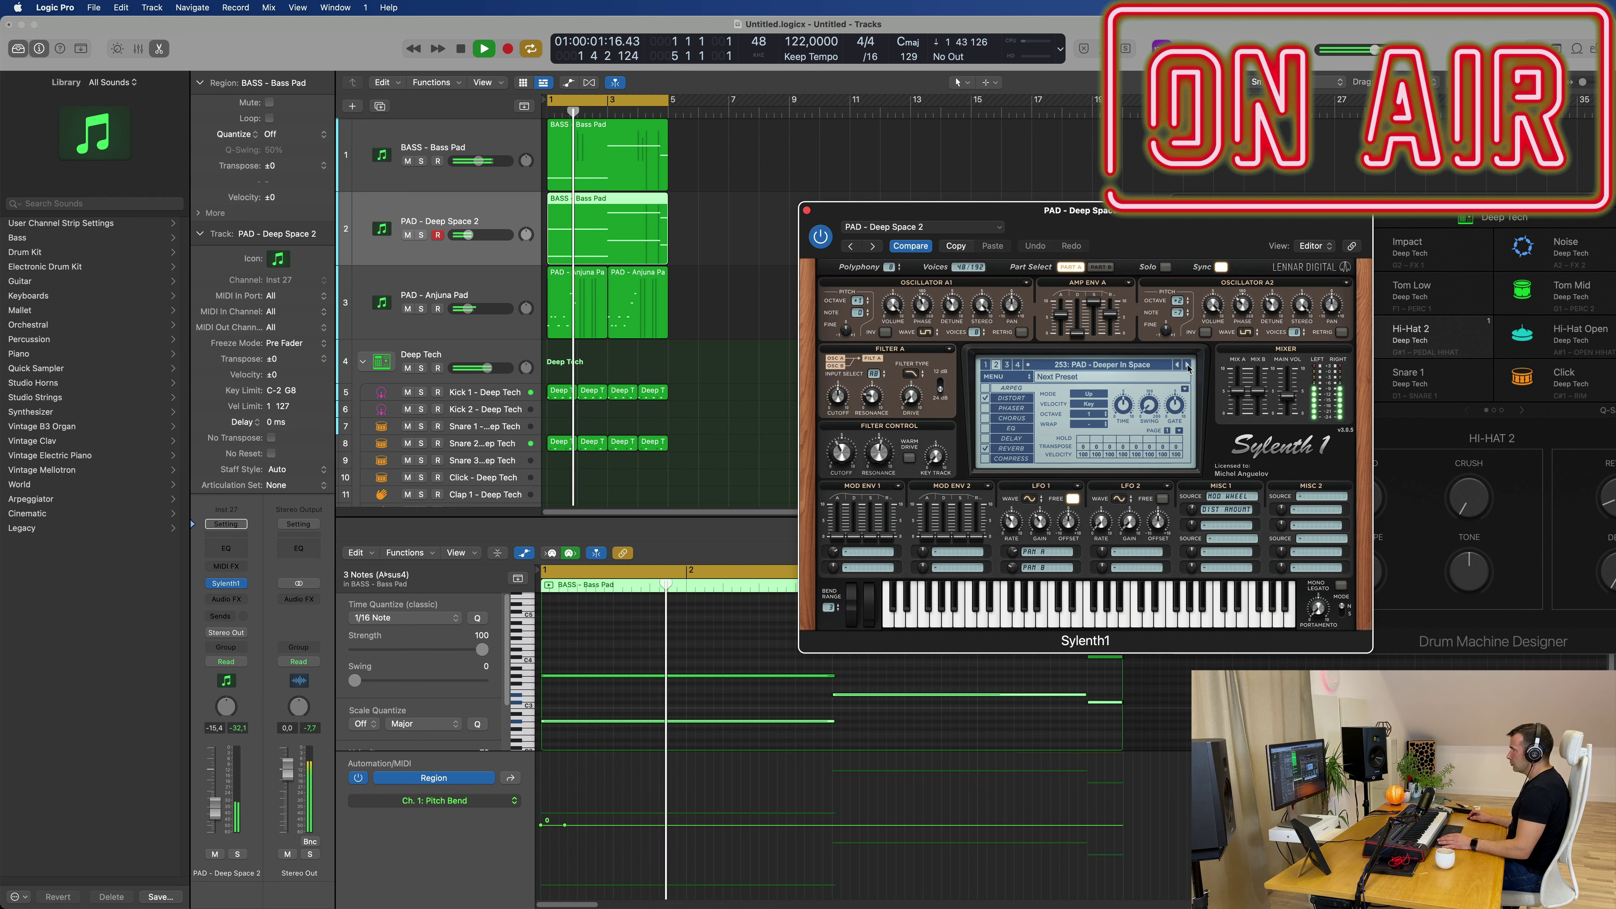
{"action": "left_click", "coordinate": [1188, 365]}
{"action": "key", "text": "space"}
{"action": "key", "text": "space"}
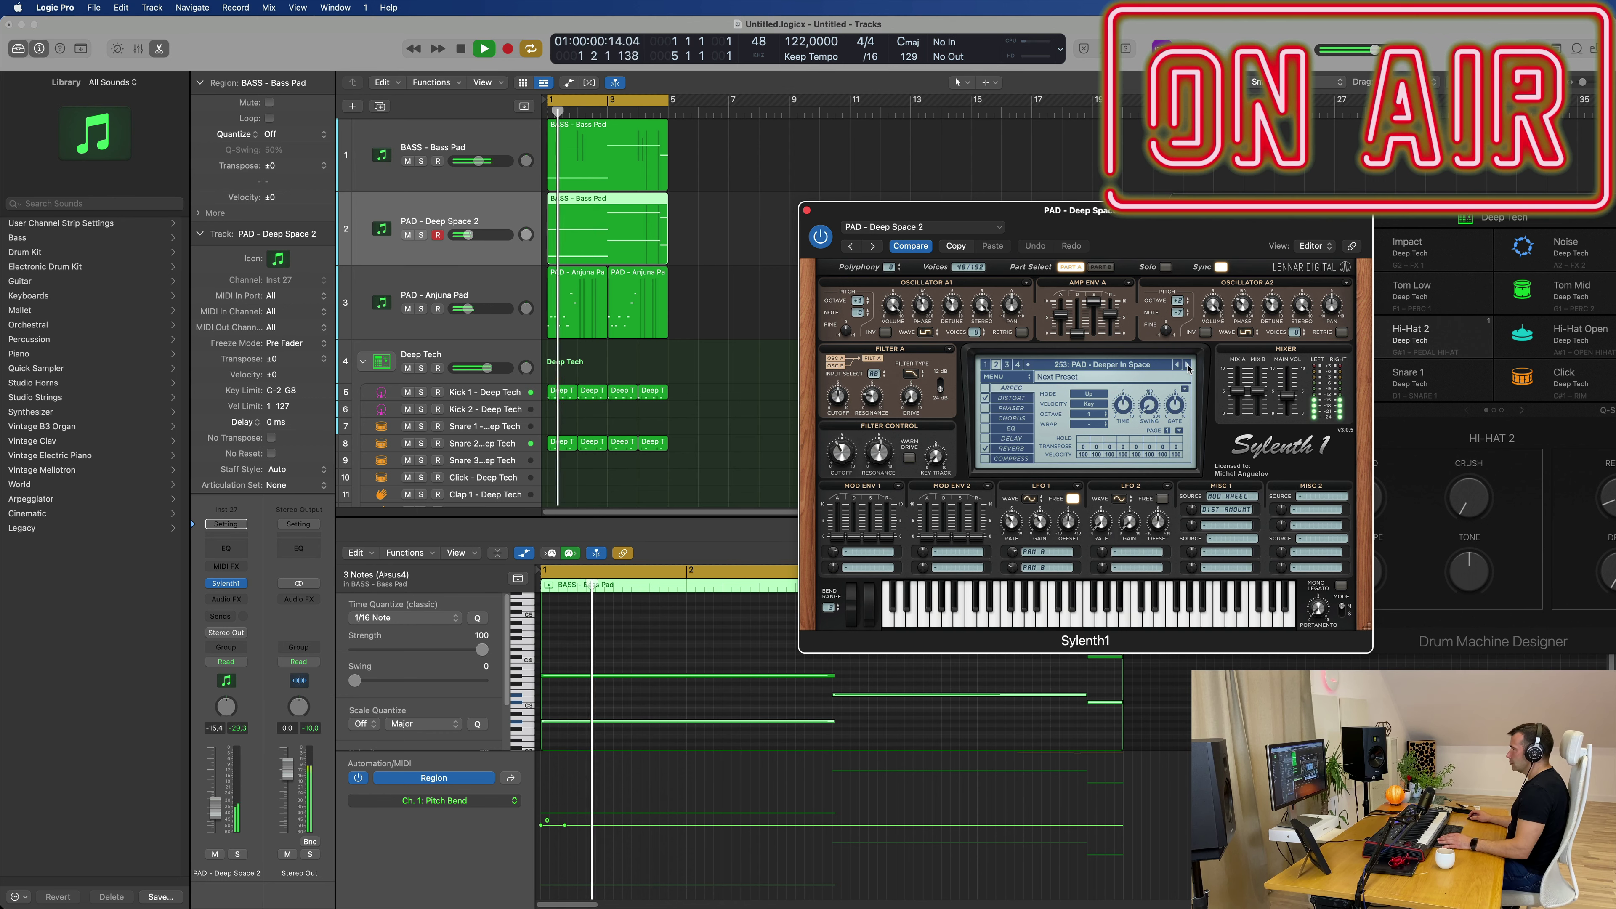
{"action": "key", "text": "space"}
- Duplicate the PAD - Deeper In Space track and move the BASS - Bass Pad region onto the new track
{"action": "left_click", "coordinate": [494, 218]}
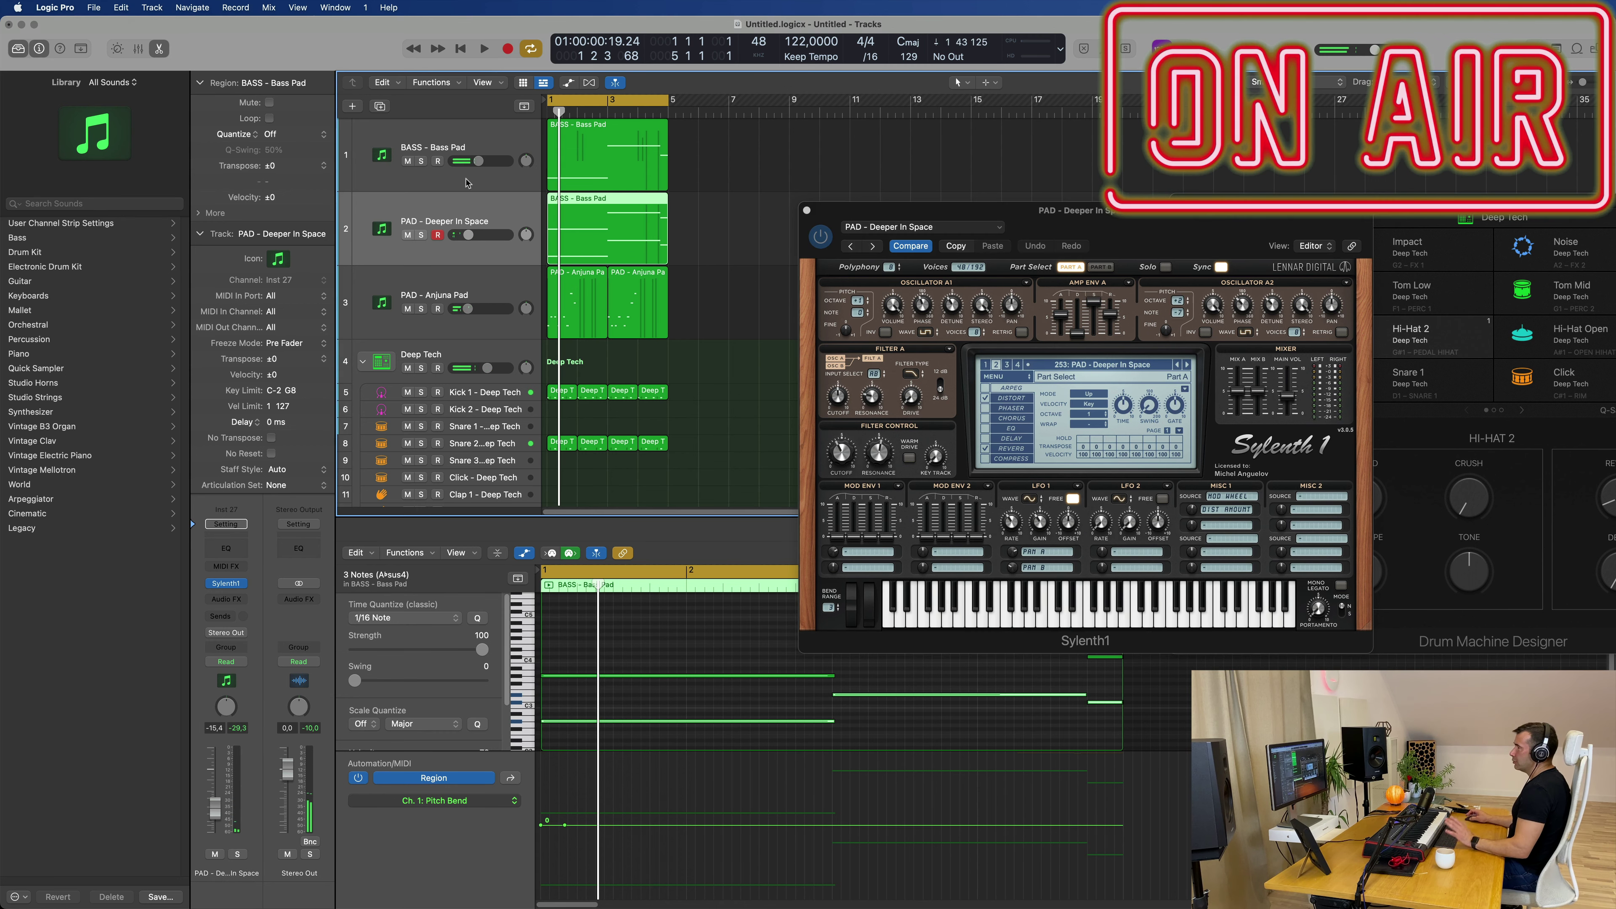
{"action": "key", "text": "super+d"}
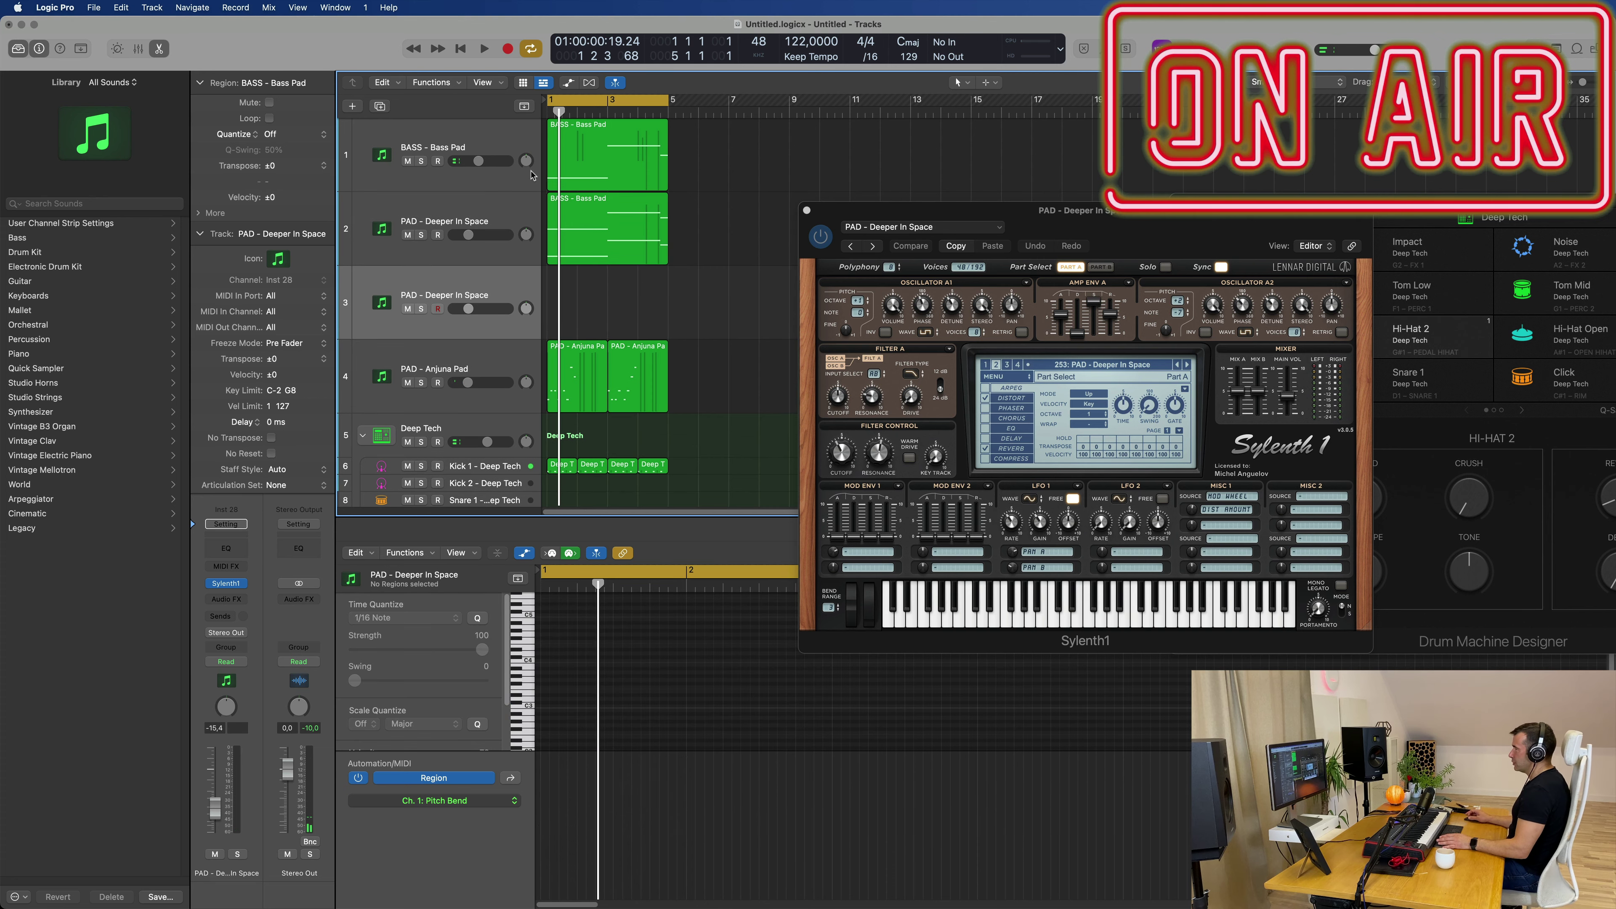
{"action": "left_click_drag", "start_coordinate": [606, 251], "coordinate": [607, 324]}
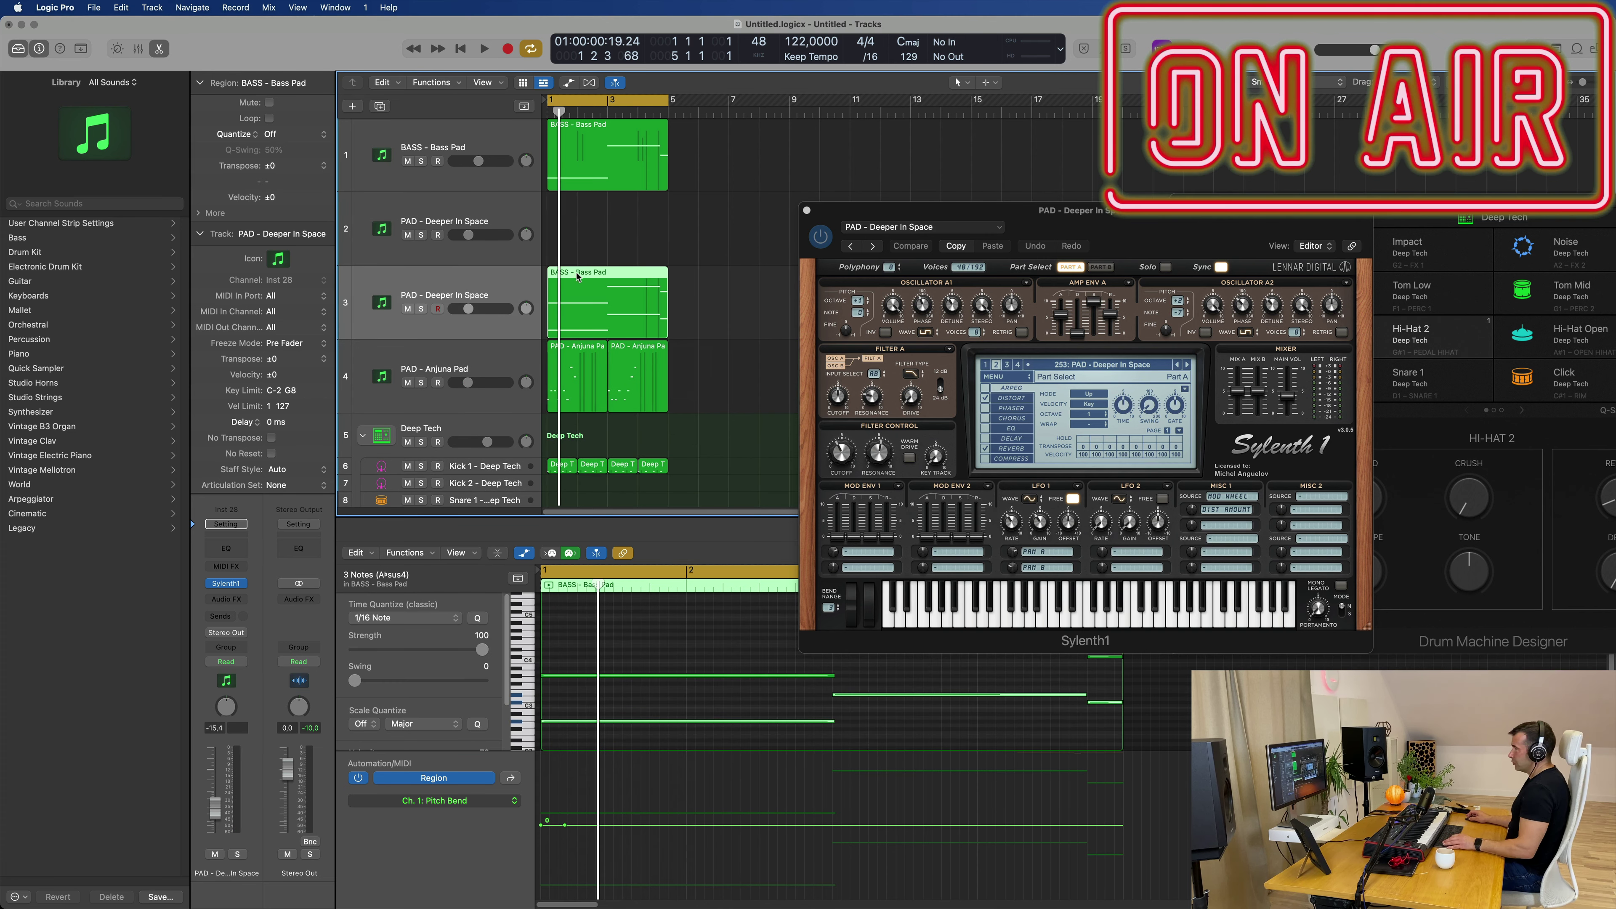
- Replace Sylenth1 with the Xfer Records Serum instrument on the new track
{"action": "left_click", "coordinate": [226, 583]}
{"action": "mouse_move", "coordinate": [309, 882]}
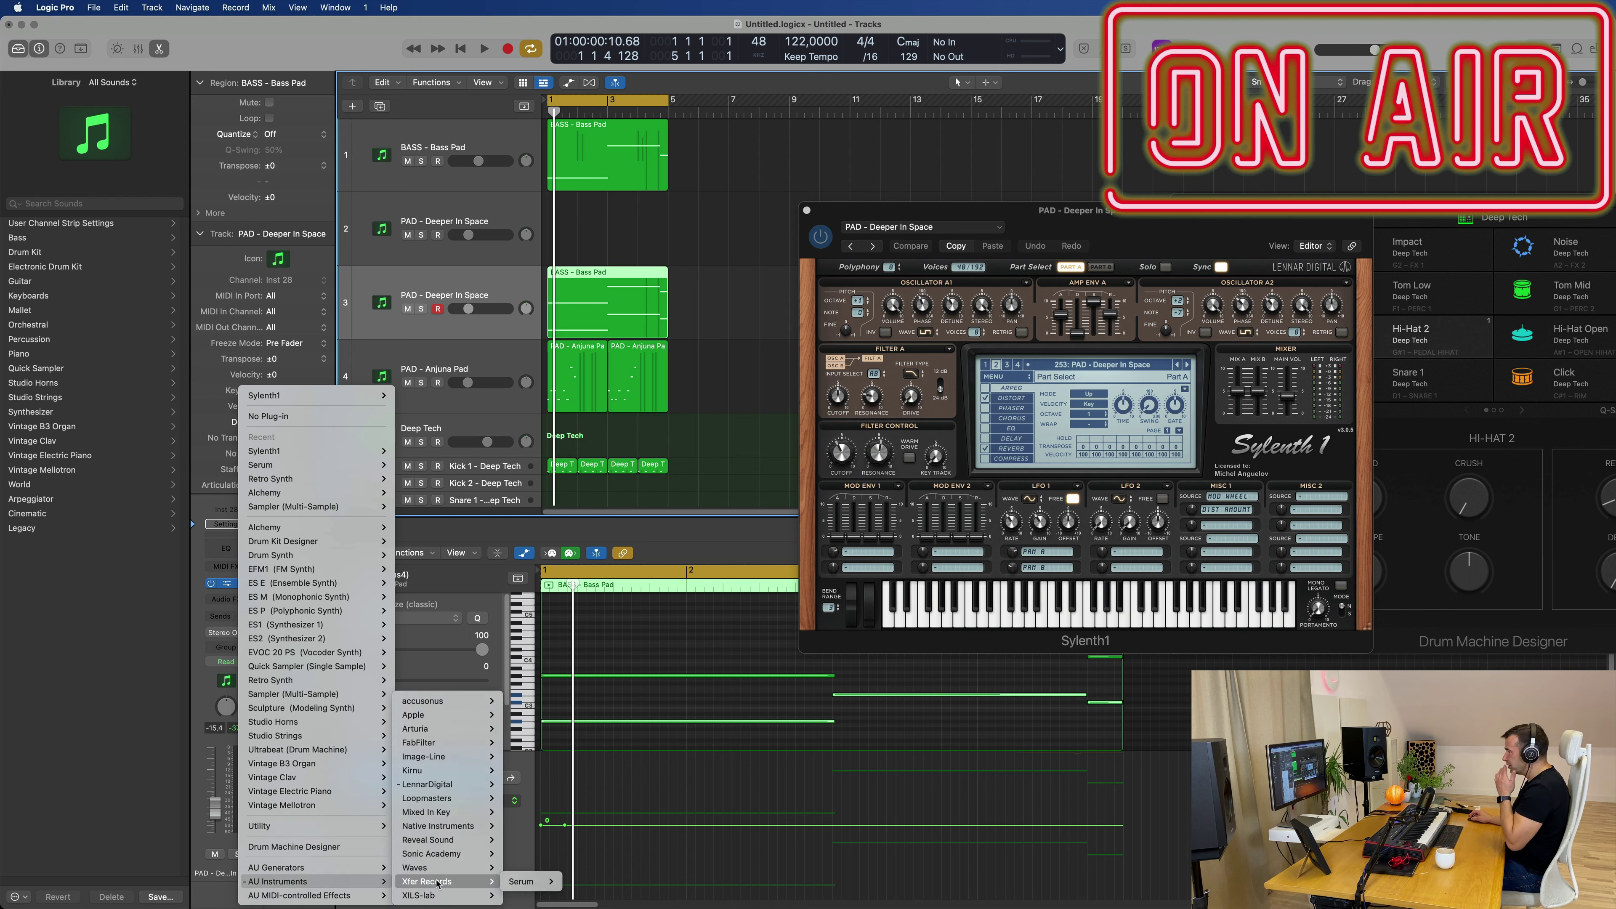
{"action": "left_click", "coordinate": [580, 882]}
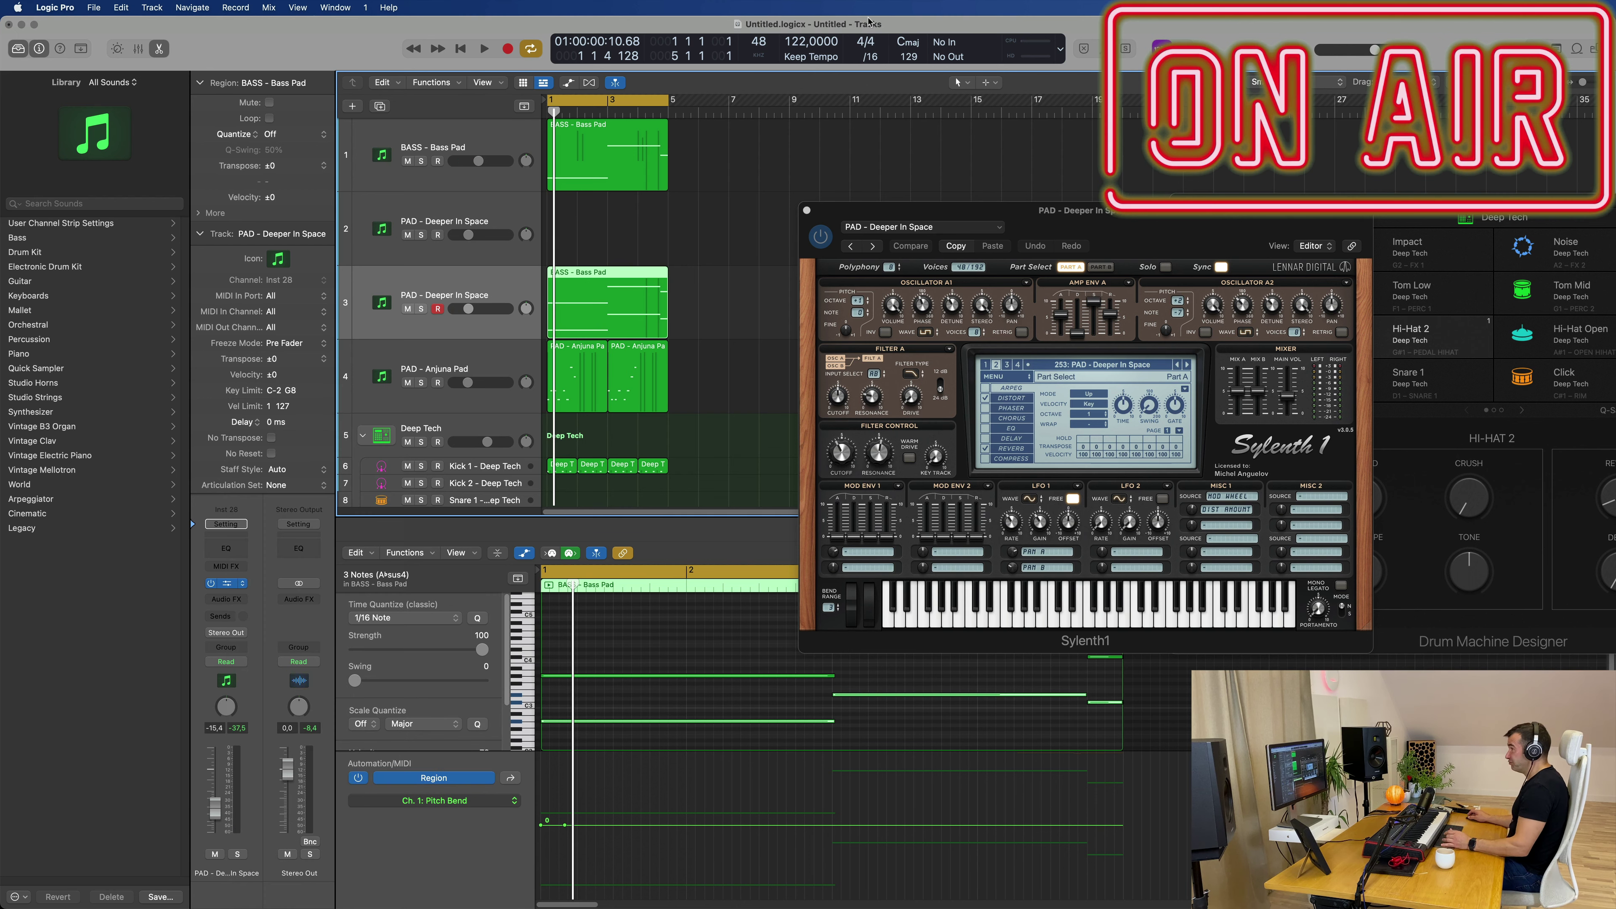
{"action": "left_click_drag", "start_coordinate": [894, 181], "coordinate": [1089, 184]}
{"action": "key", "text": "space"}
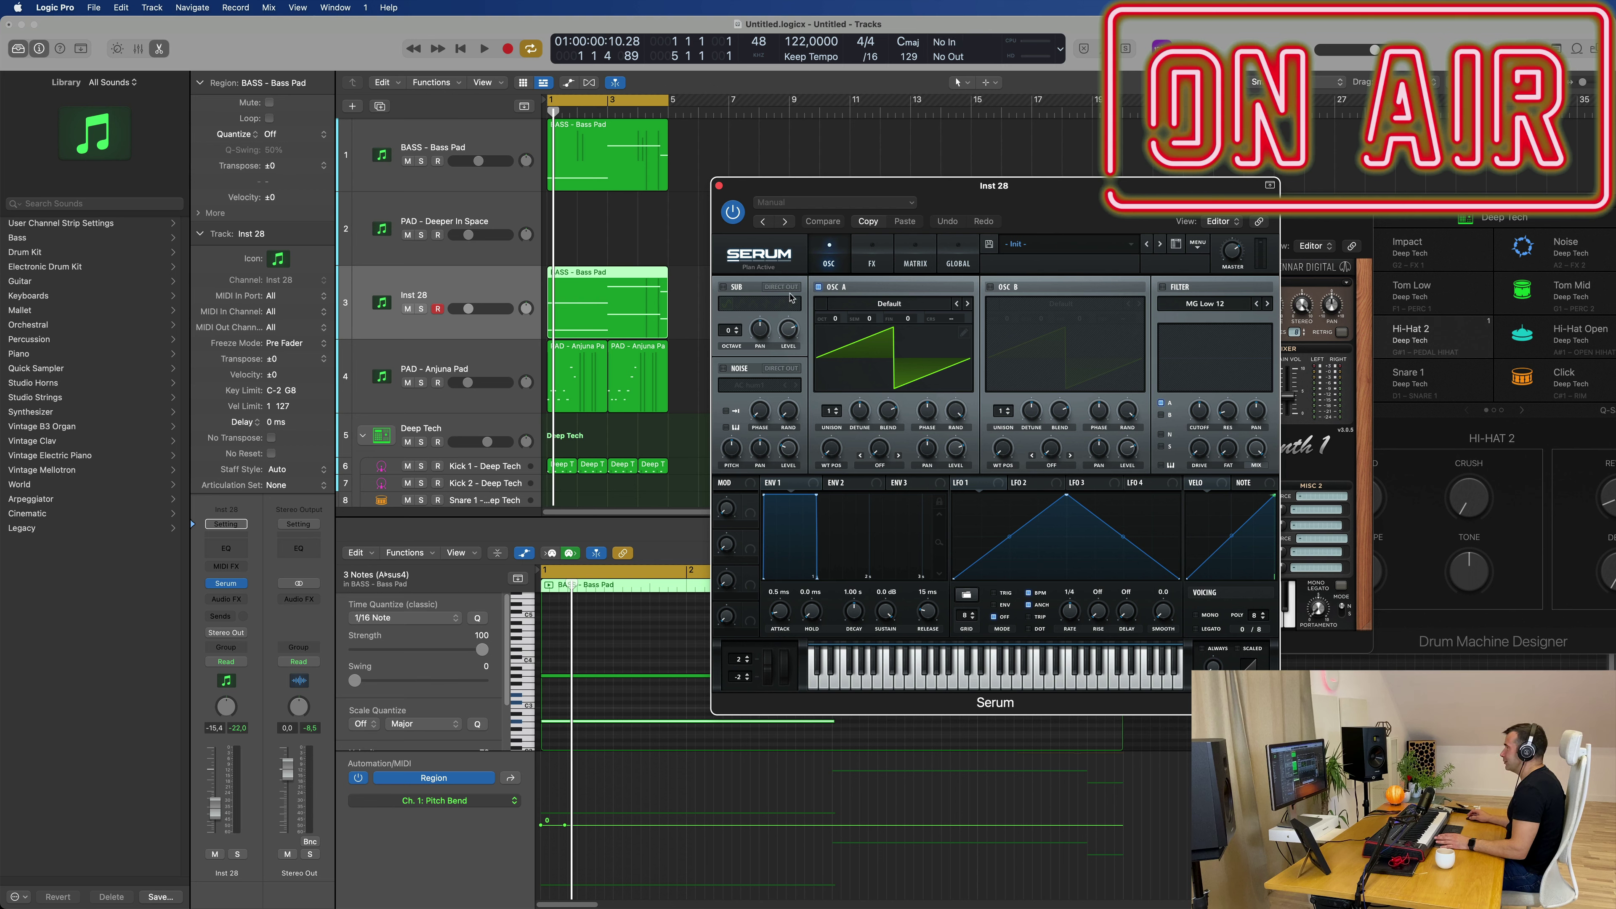
- Load the PD ArticWind [CFA] preset from Serum's Pads category during playback
{"action": "key", "text": "space"}
{"action": "left_click", "coordinate": [909, 201]}
{"action": "left_click", "coordinate": [1017, 200]}
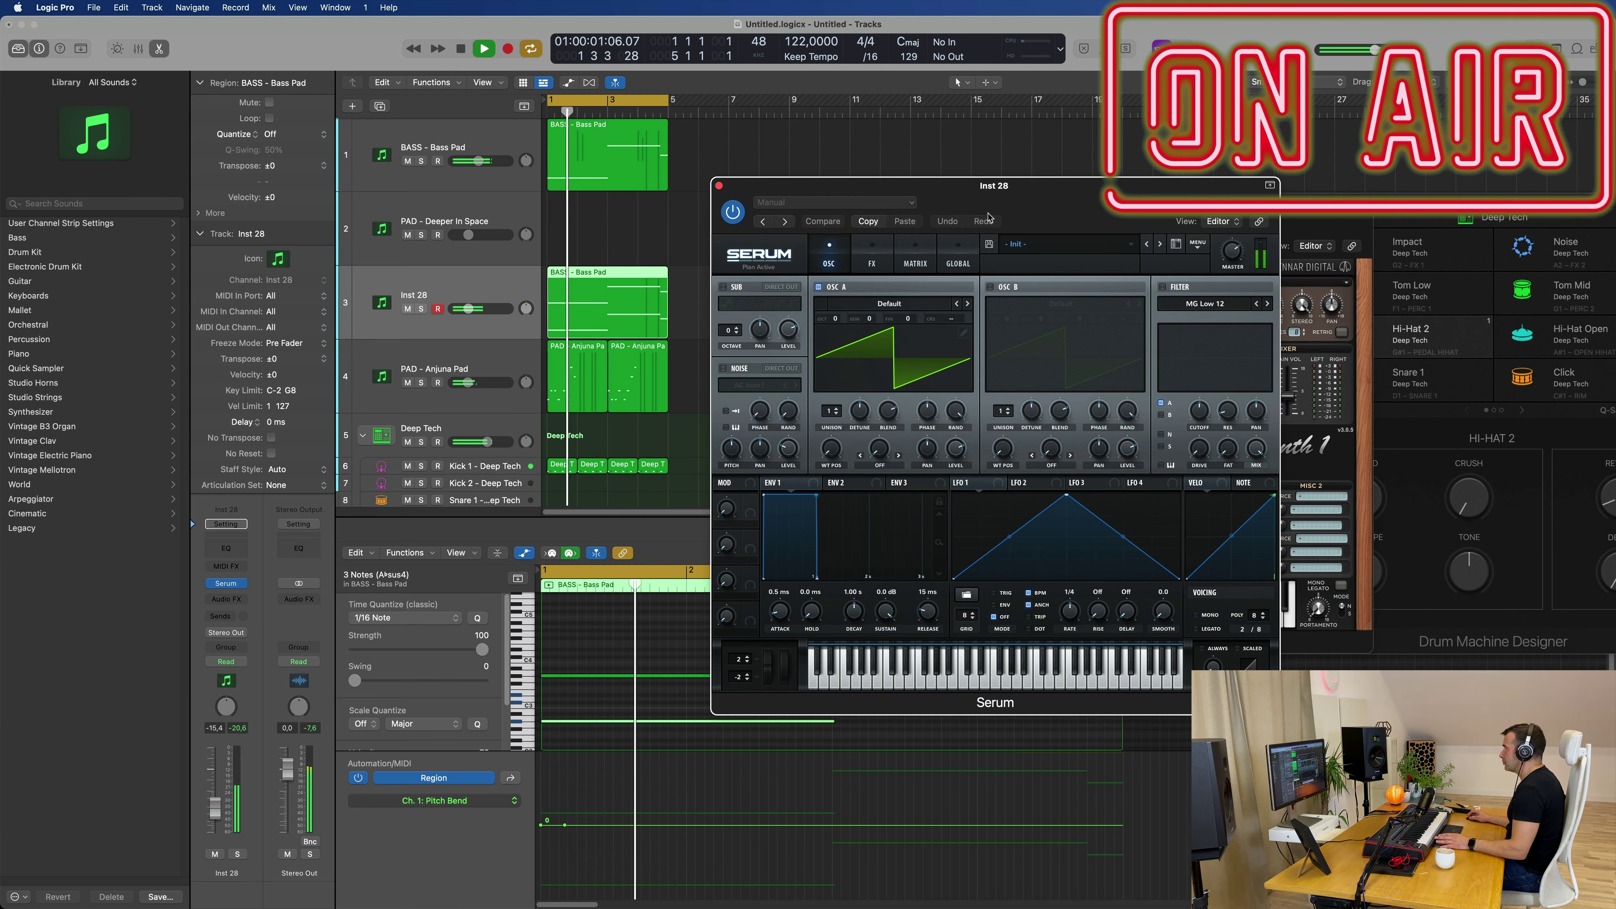
{"action": "left_click", "coordinate": [1065, 245]}
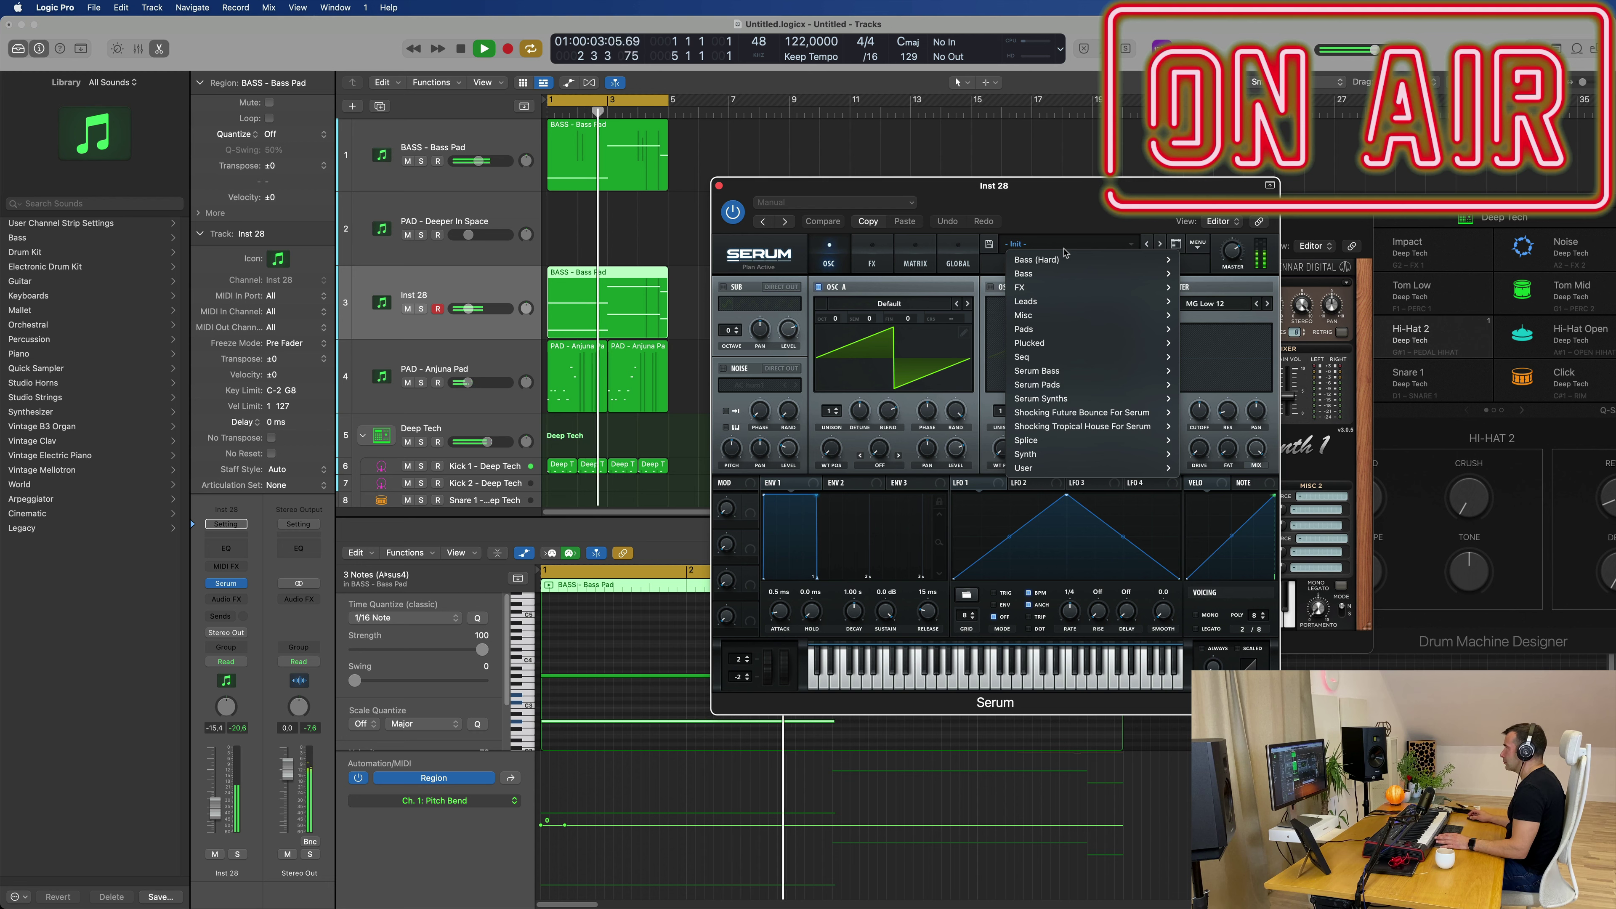
{"action": "mouse_move", "coordinate": [1086, 329]}
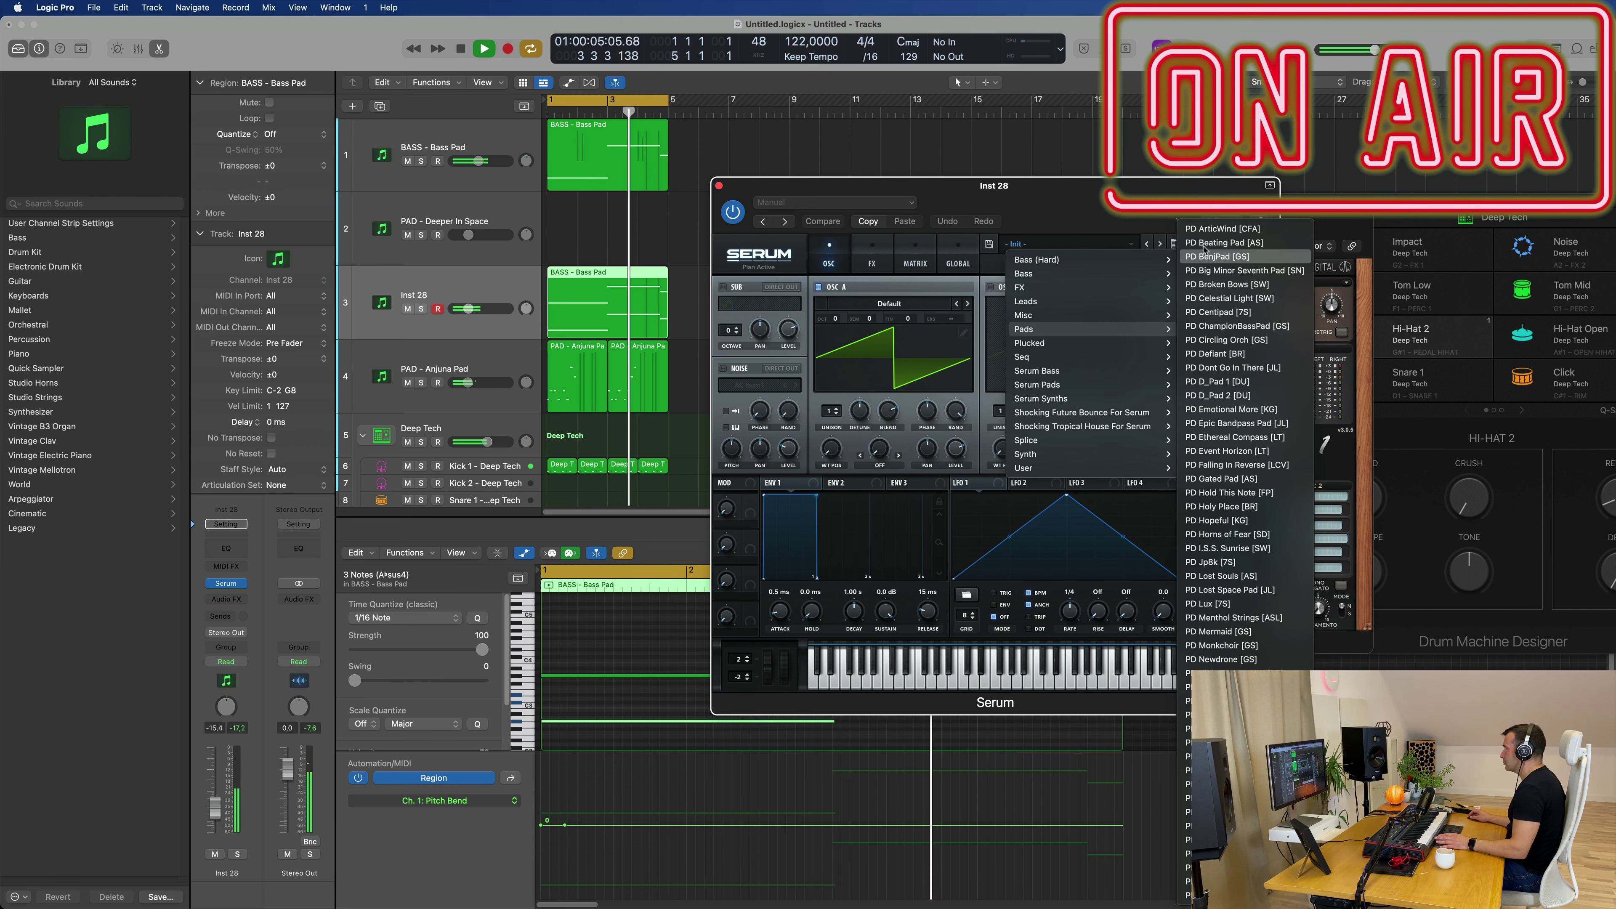
{"action": "left_click", "coordinate": [1222, 228]}
{"action": "left_click_drag", "start_coordinate": [1069, 190], "coordinate": [1132, 185]}
- Restart playback and lower the Serum track's volume to -19.0 dB
{"action": "key", "text": "space"}
{"action": "key", "text": "space"}
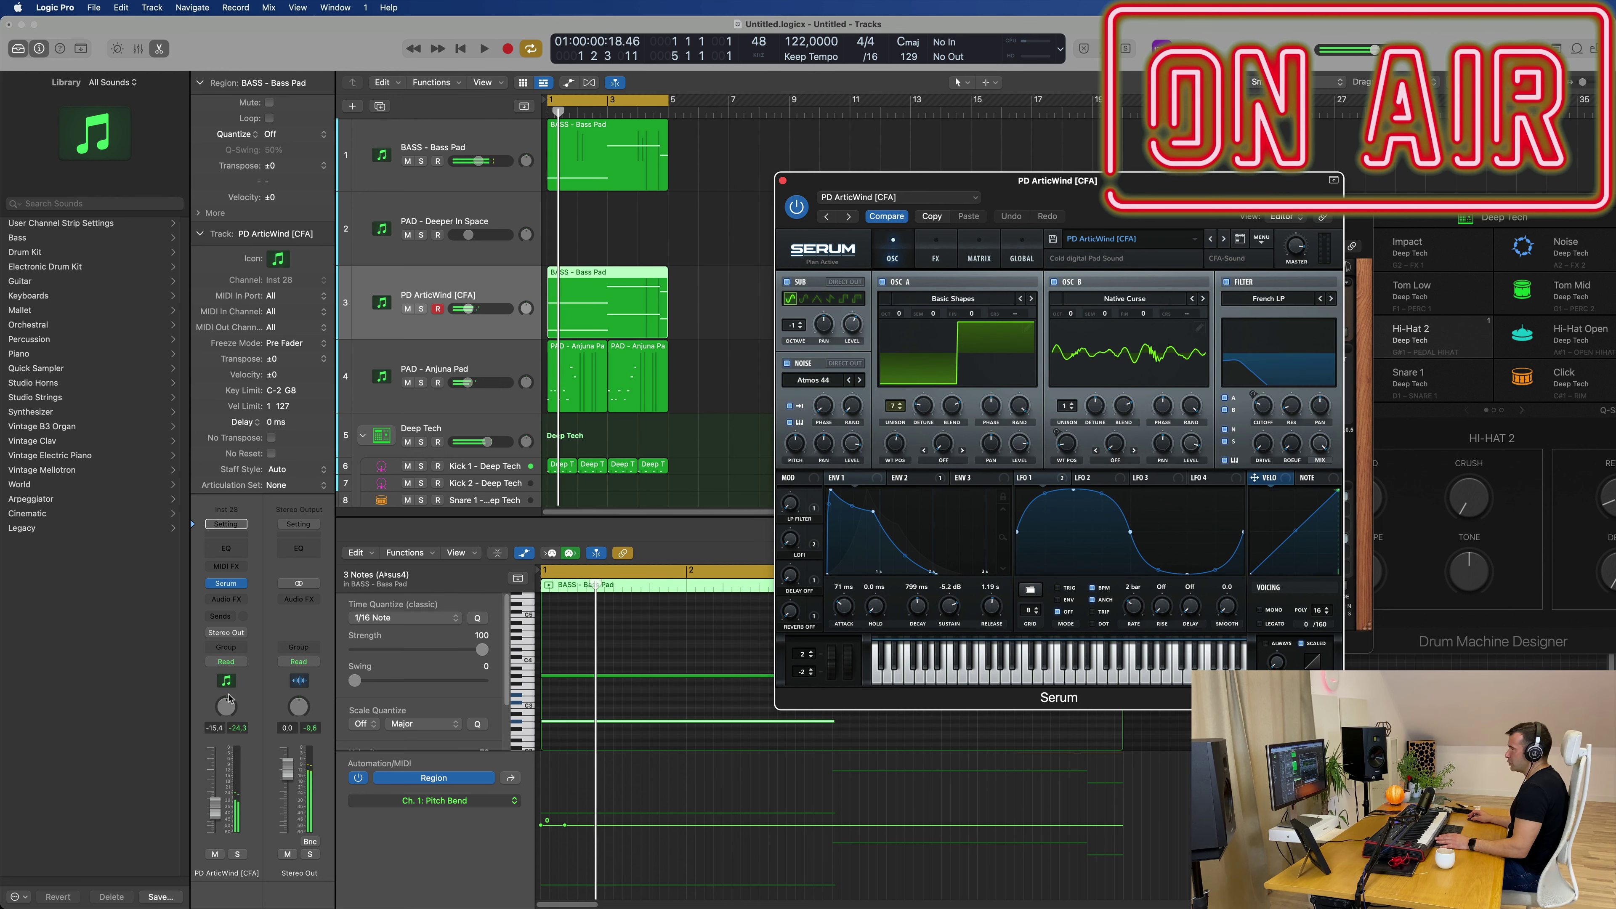
{"action": "left_click", "coordinate": [212, 806]}
{"action": "key", "text": "space"}
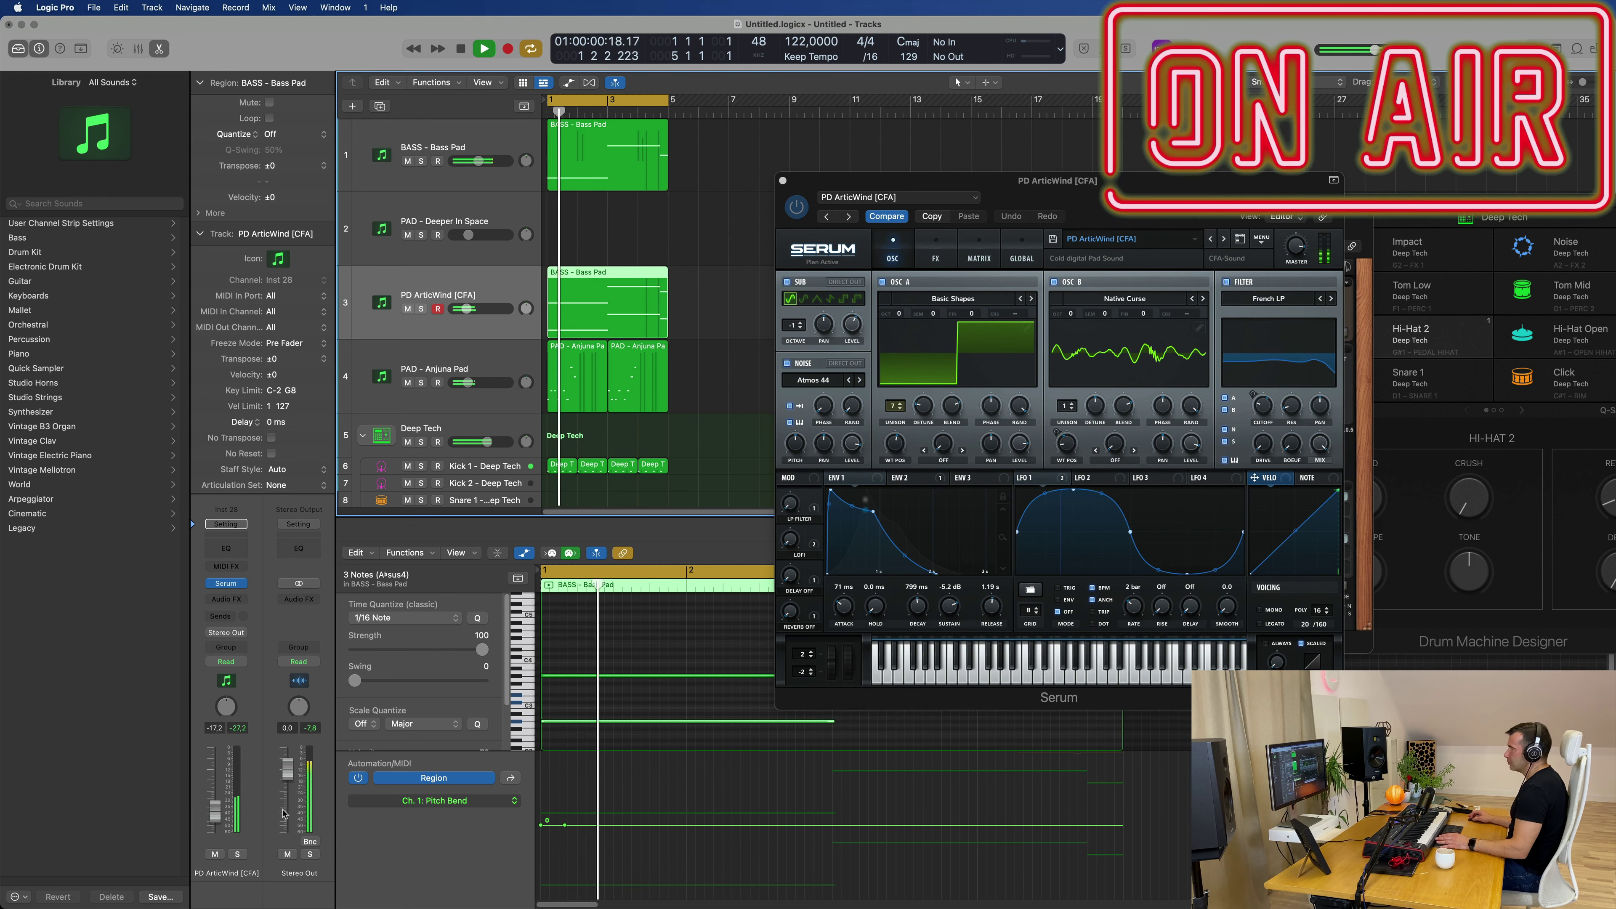
{"action": "left_click_drag", "start_coordinate": [214, 816], "coordinate": [214, 818]}
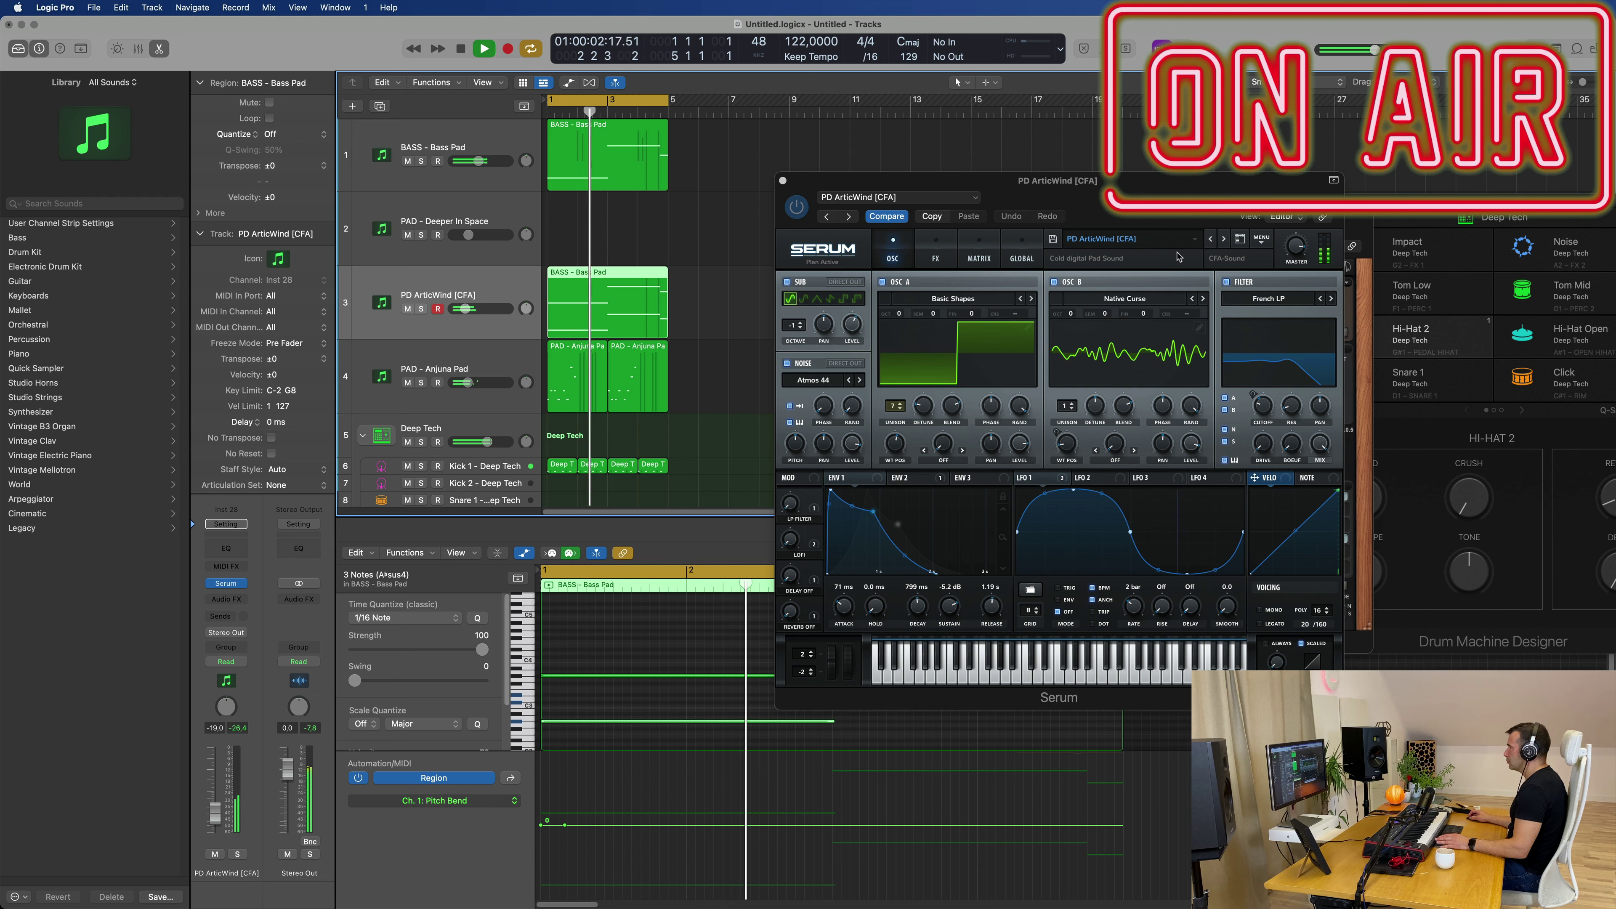
- Audition the following Serum pad presets, load PD Centipad [7S], and set the track's volume to -21.5 dB
{"action": "left_click", "coordinate": [1223, 240]}
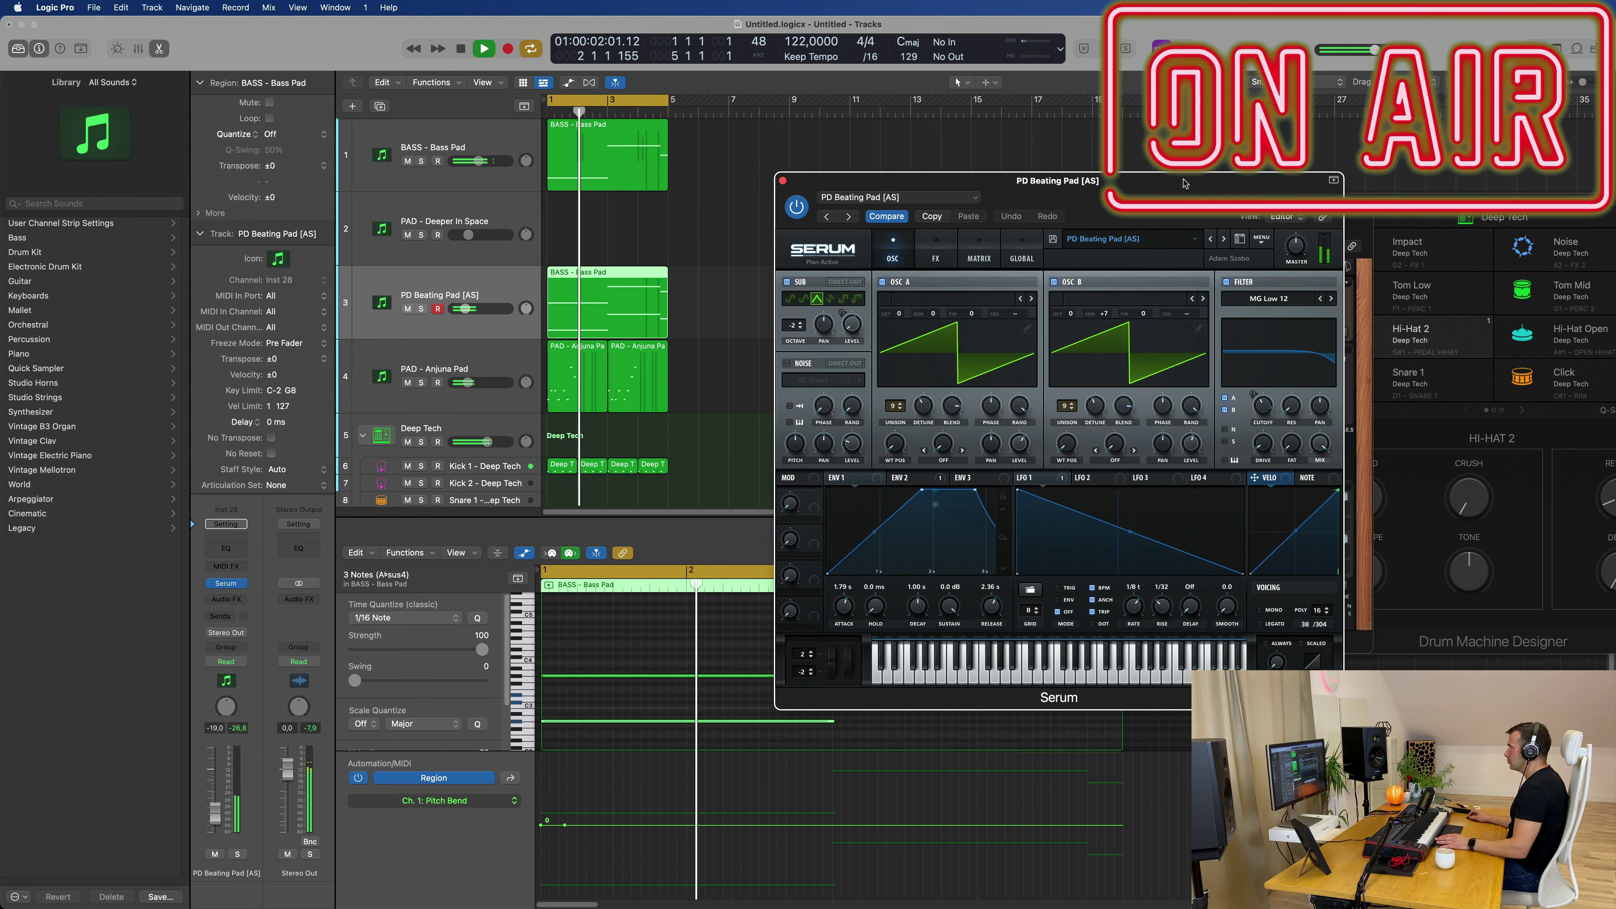
{"action": "left_click_drag", "start_coordinate": [1189, 182], "coordinate": [1134, 185]}
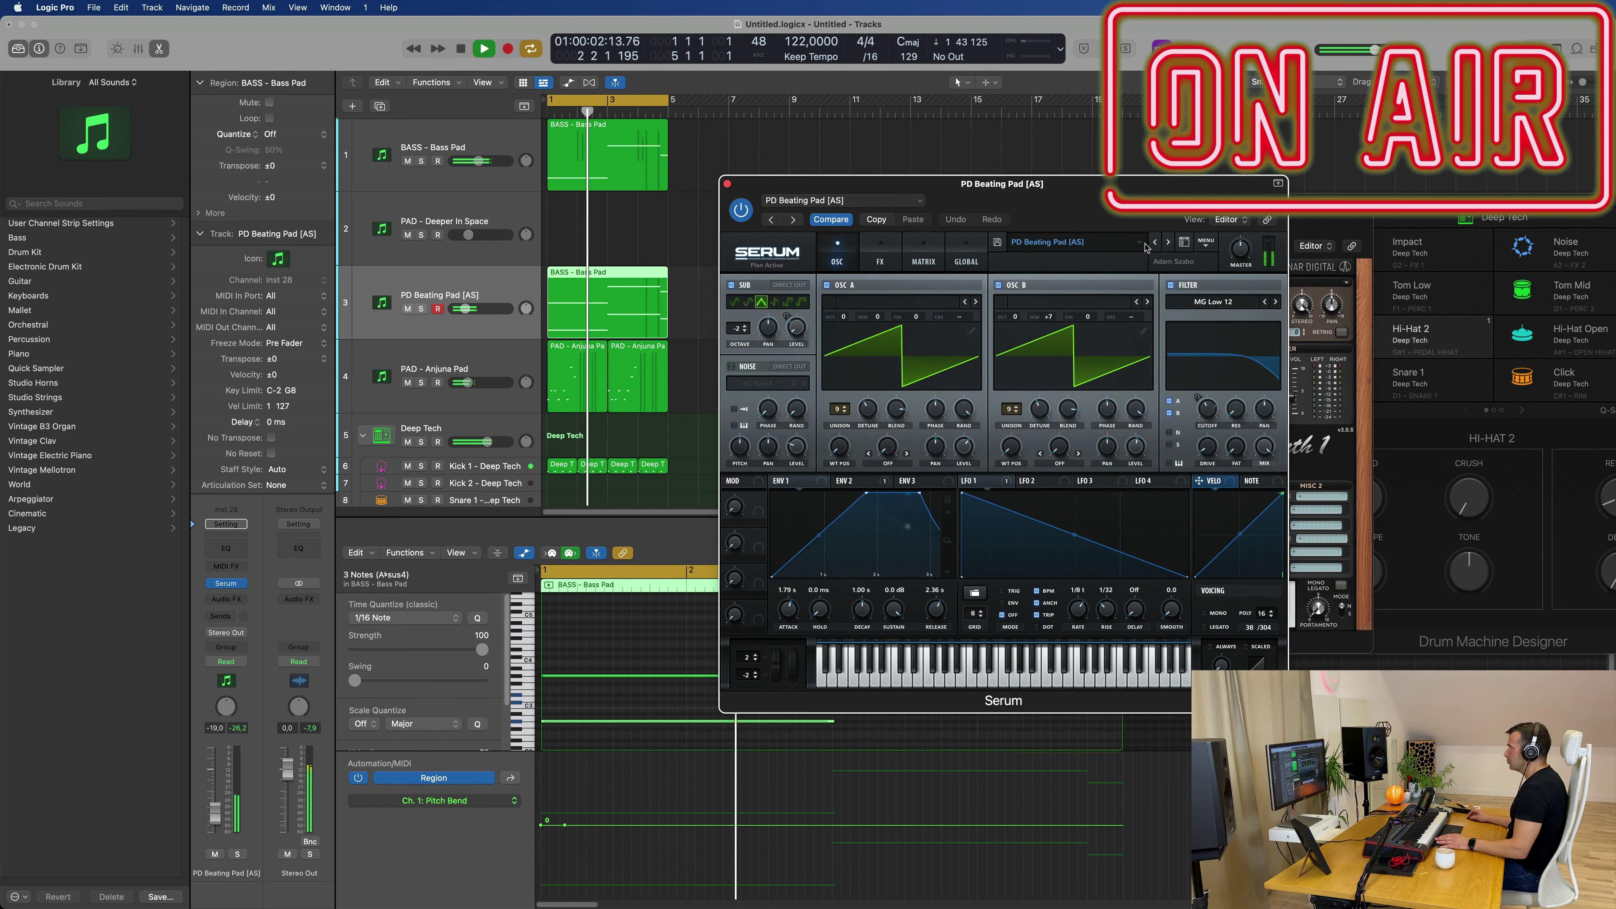
{"action": "left_click", "coordinate": [1169, 243]}
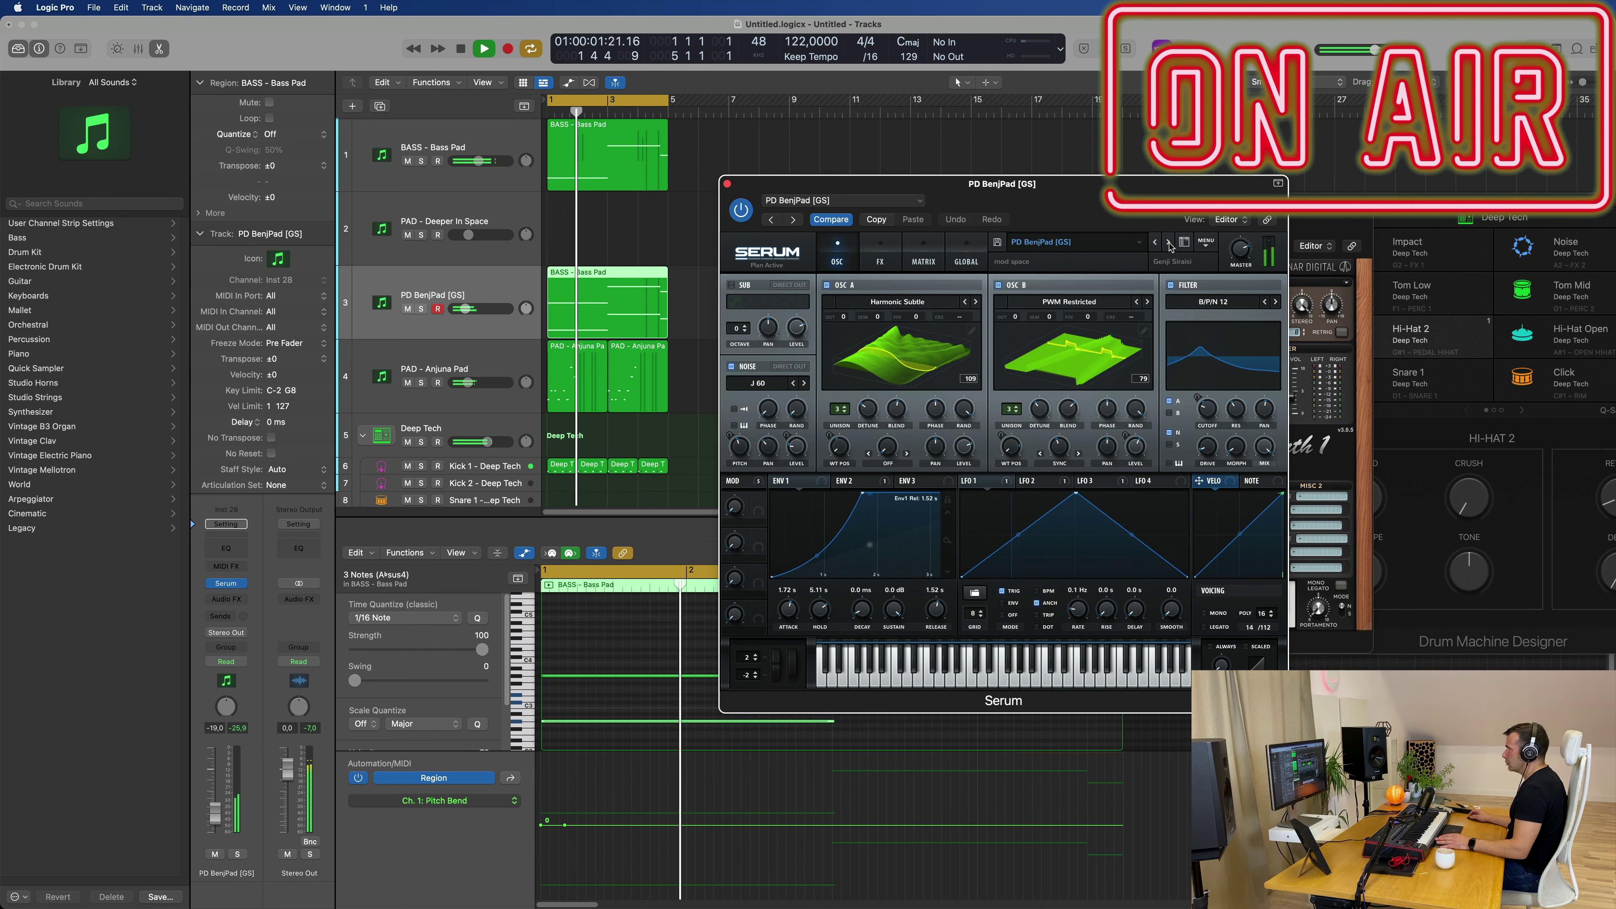
{"action": "left_click", "coordinate": [1169, 244]}
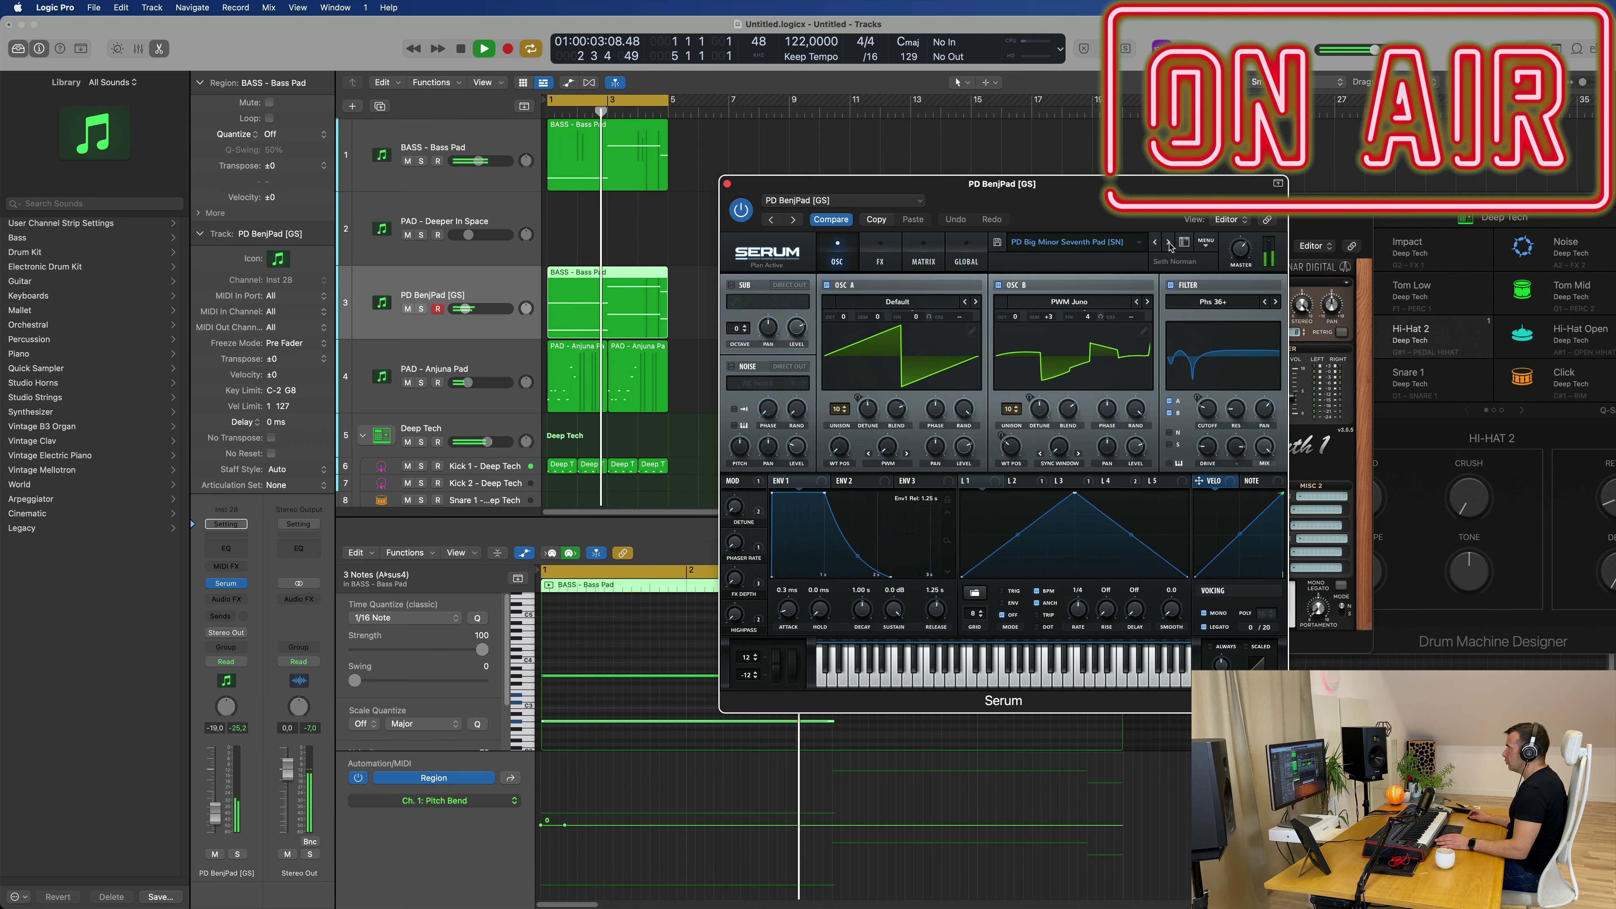
{"action": "left_click", "coordinate": [1169, 243]}
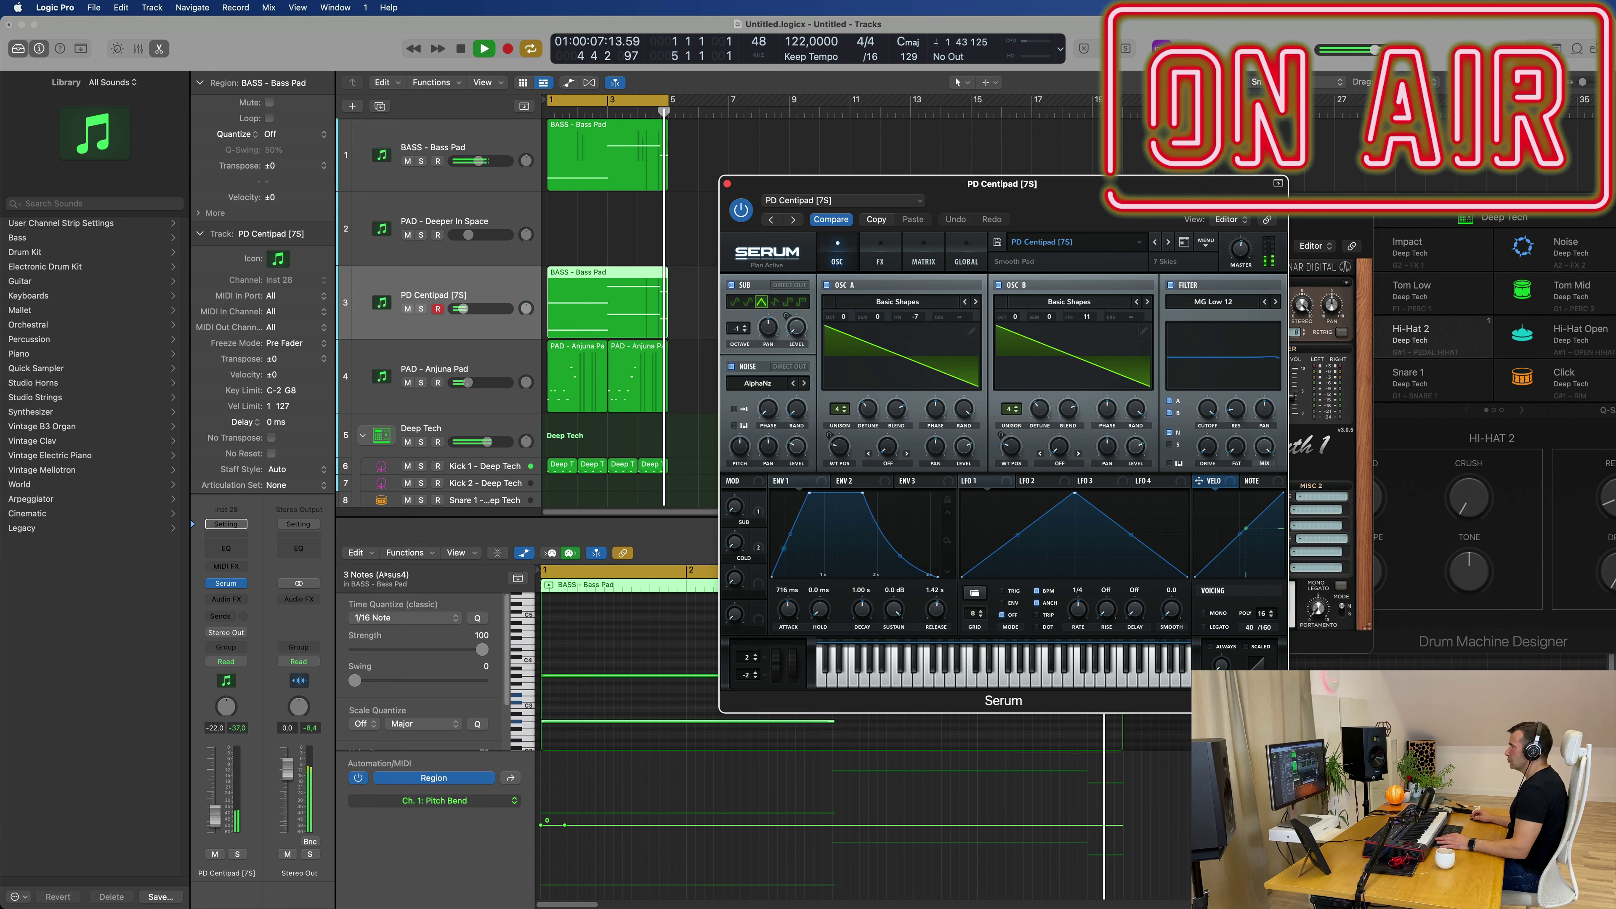
{"action": "left_click_drag", "start_coordinate": [217, 821], "coordinate": [217, 815]}
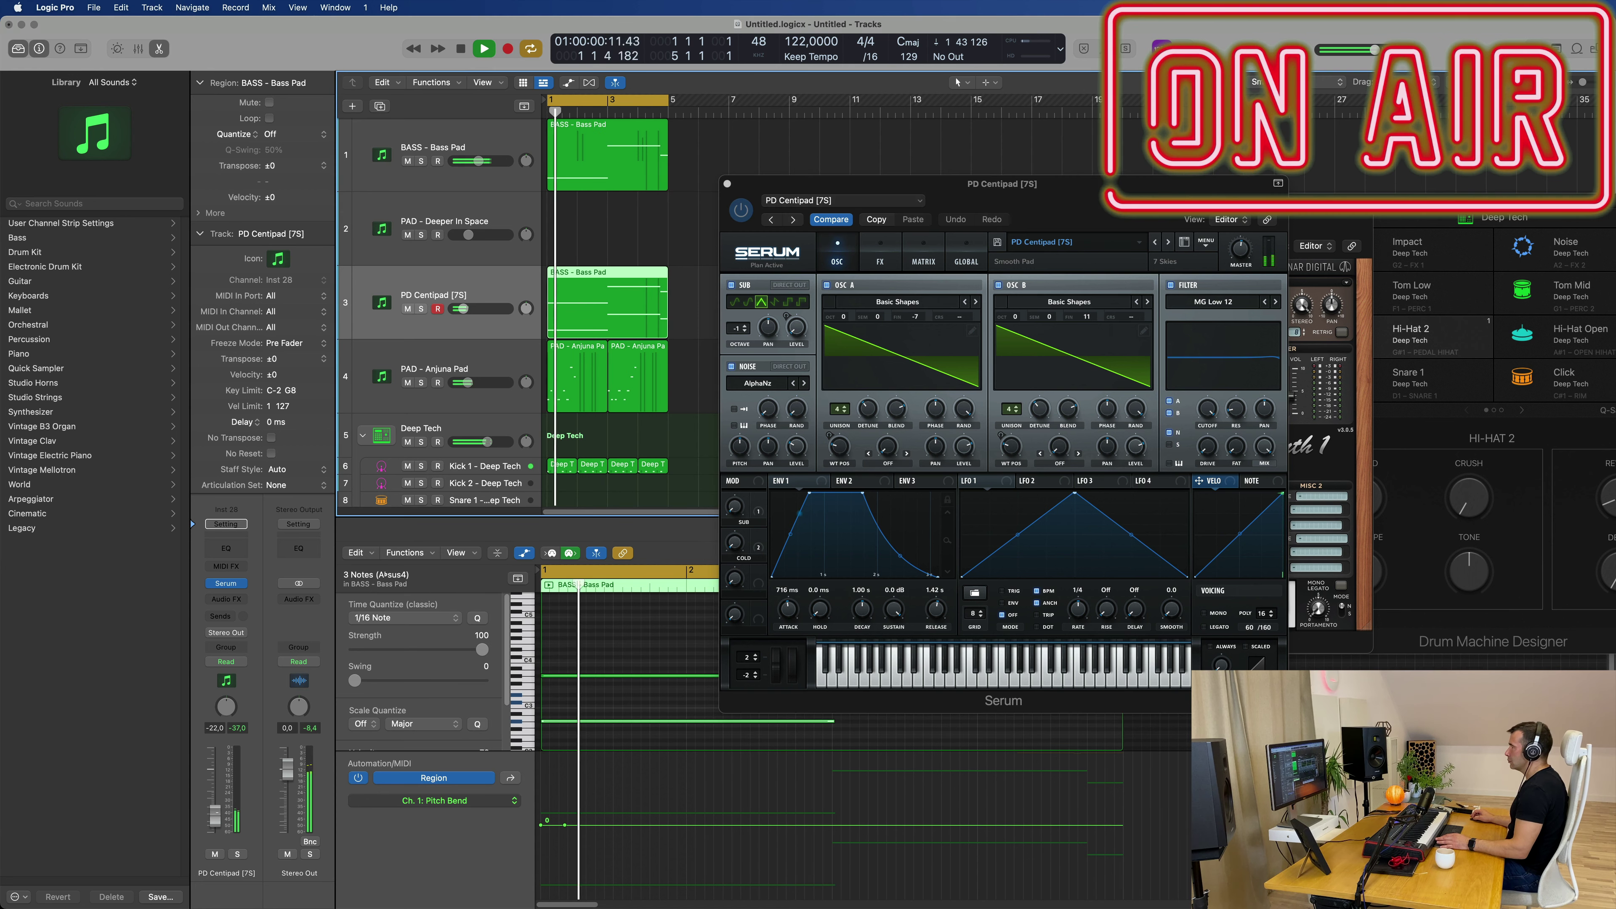
- Transpose all notes in the Serum track's region down one octave and move the plug-in window clear of the notes
{"action": "key", "text": "super+a"}
{"action": "key", "text": "alt+shift+Down"}
{"action": "left_click_drag", "start_coordinate": [891, 183], "coordinate": [1073, 117]}
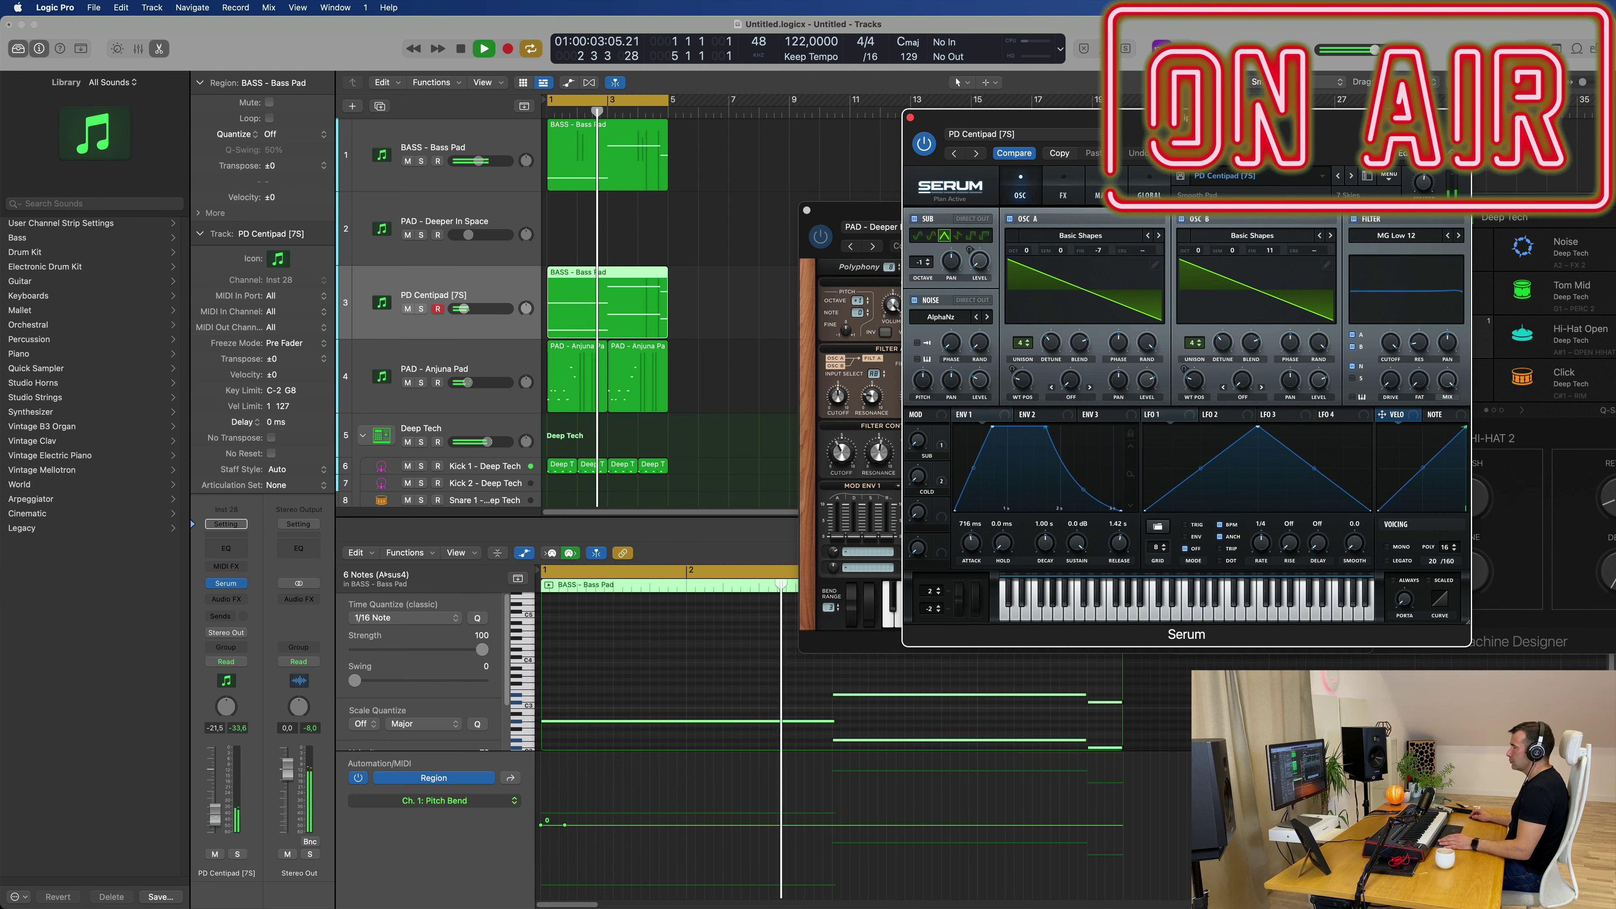
- Audition the following Serum pad presets from a repositioned plug-in window, load PD D_Pad 1 [DU], and set the track's volume to -22.0 dB
{"action": "left_click_drag", "start_coordinate": [217, 824], "coordinate": [216, 816]}
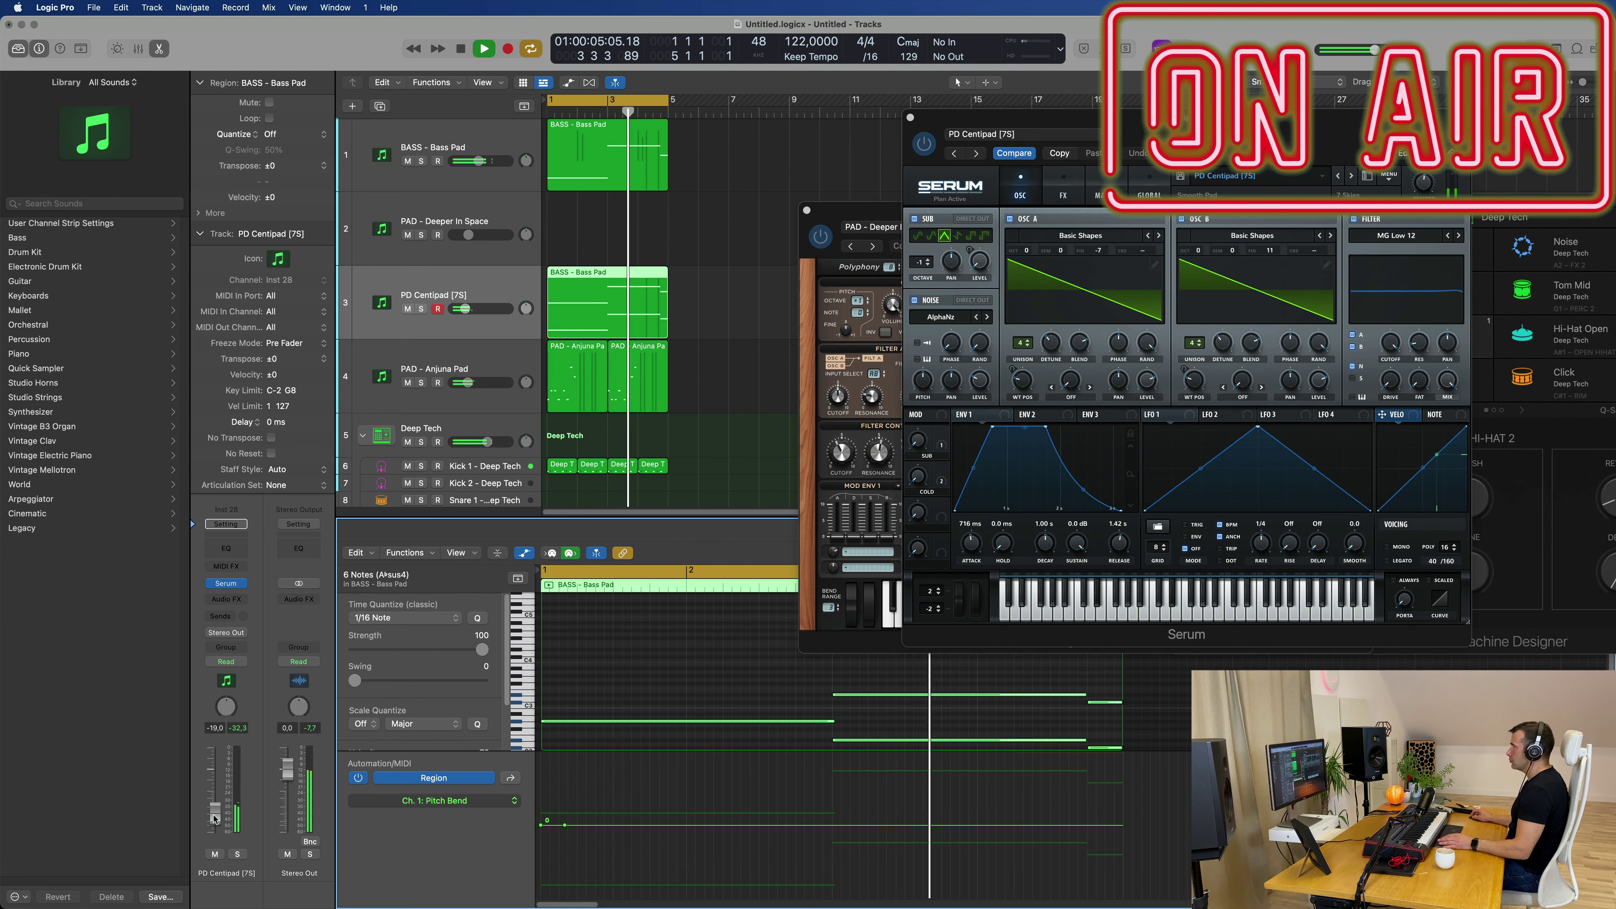
{"action": "left_click_drag", "start_coordinate": [1222, 123], "coordinate": [979, 175]}
{"action": "left_click", "coordinate": [1108, 228]}
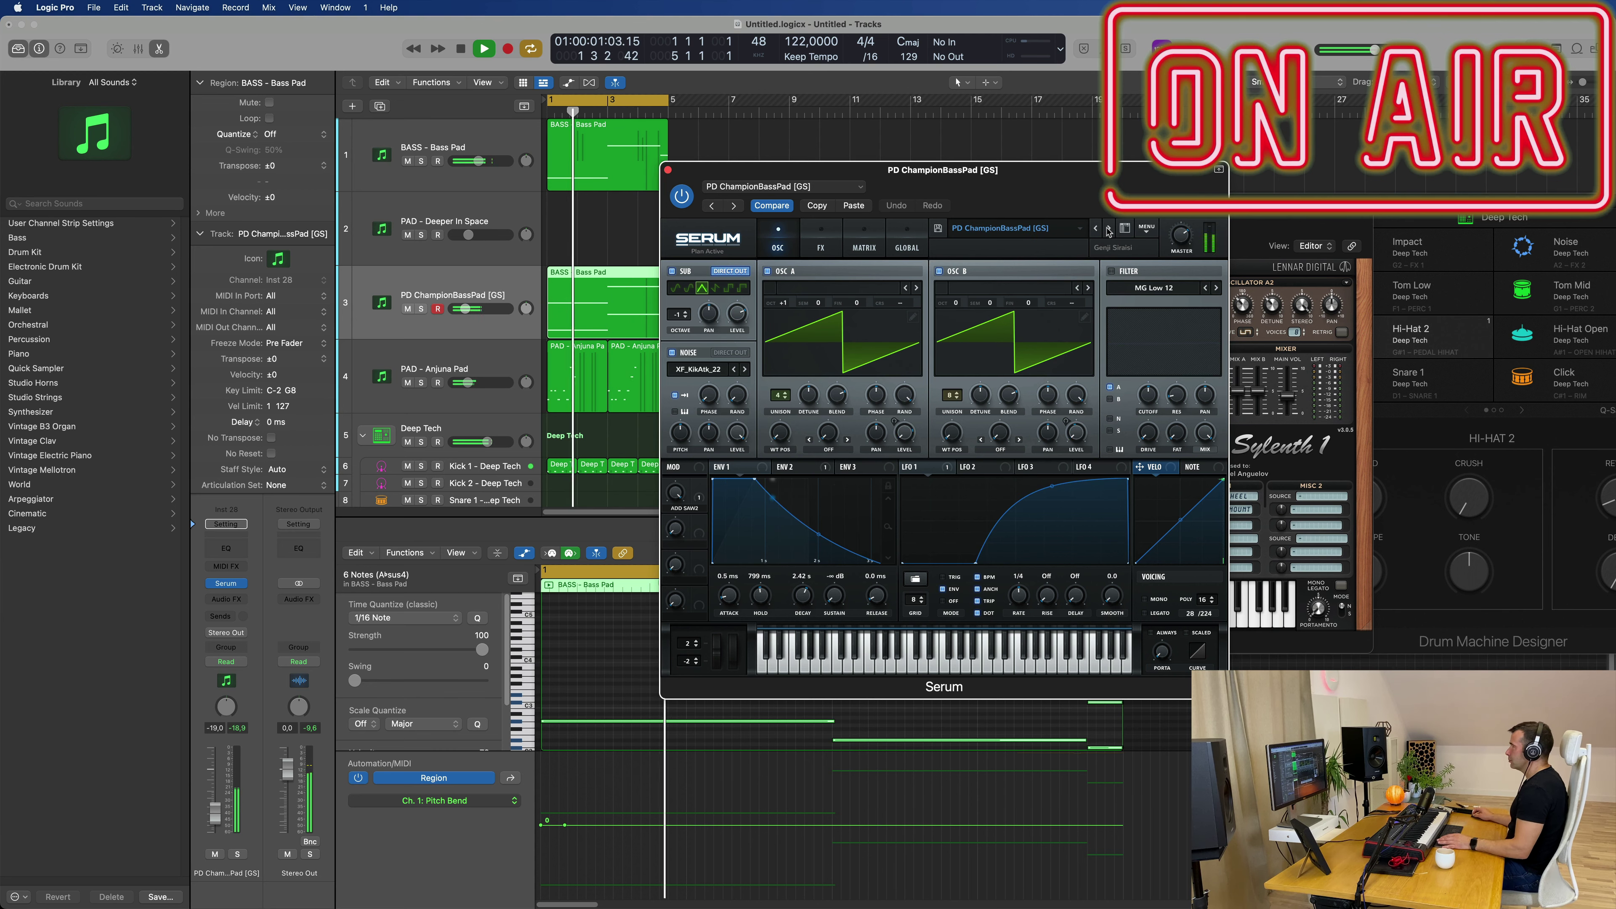
{"action": "left_click", "coordinate": [1108, 228]}
{"action": "left_click", "coordinate": [1108, 228]}
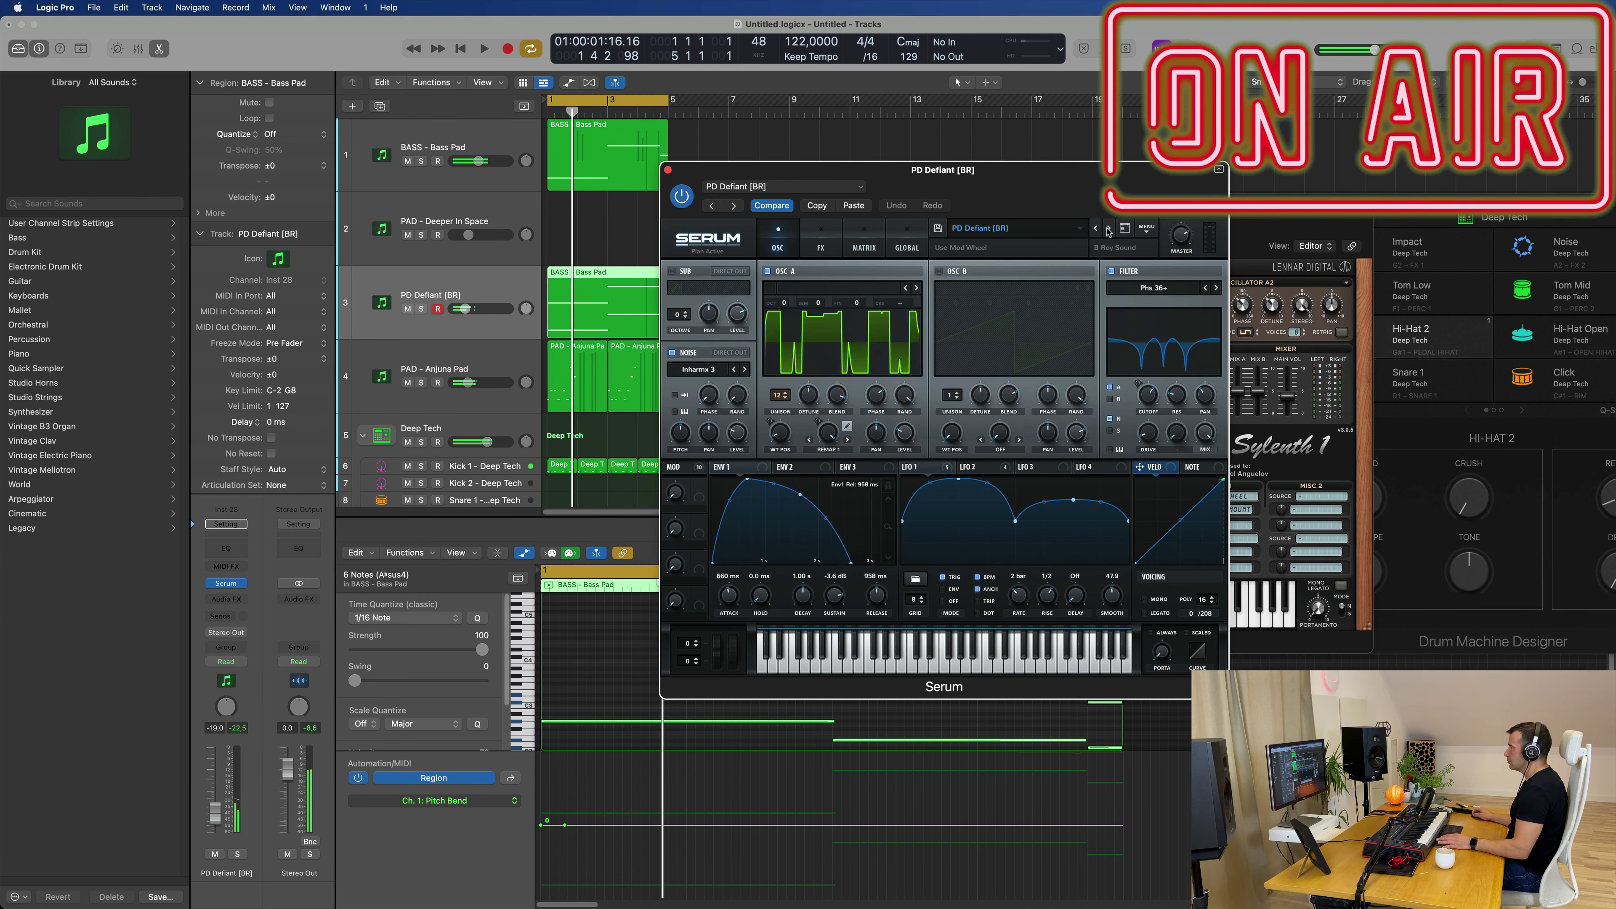
{"action": "key", "text": "space"}
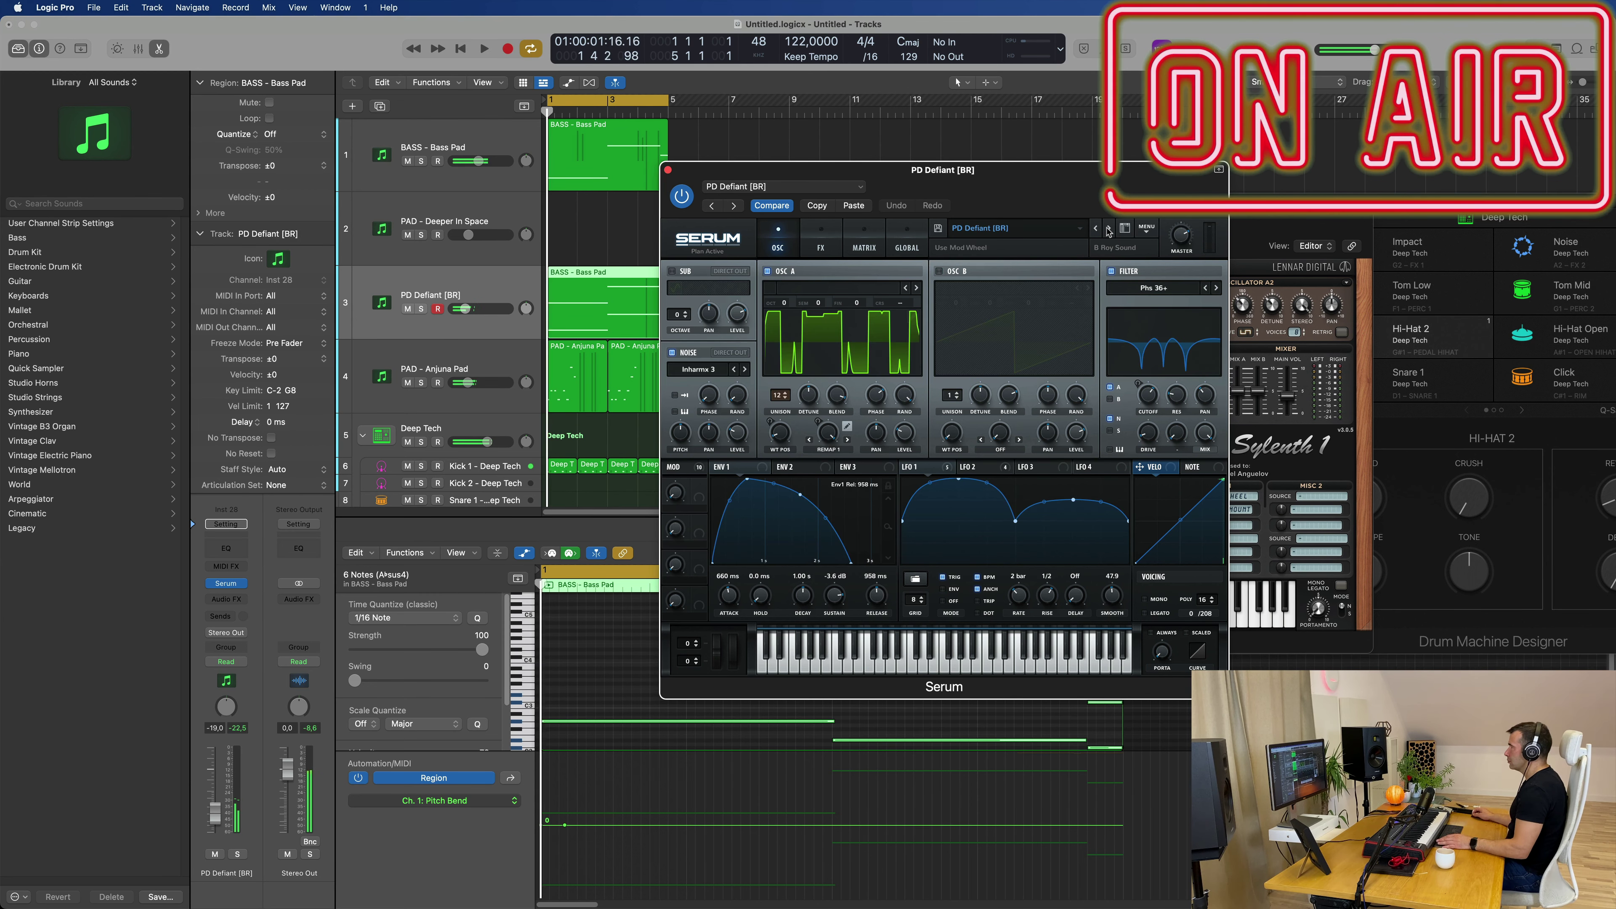
{"action": "left_click", "coordinate": [1108, 228]}
{"action": "key", "text": "space"}
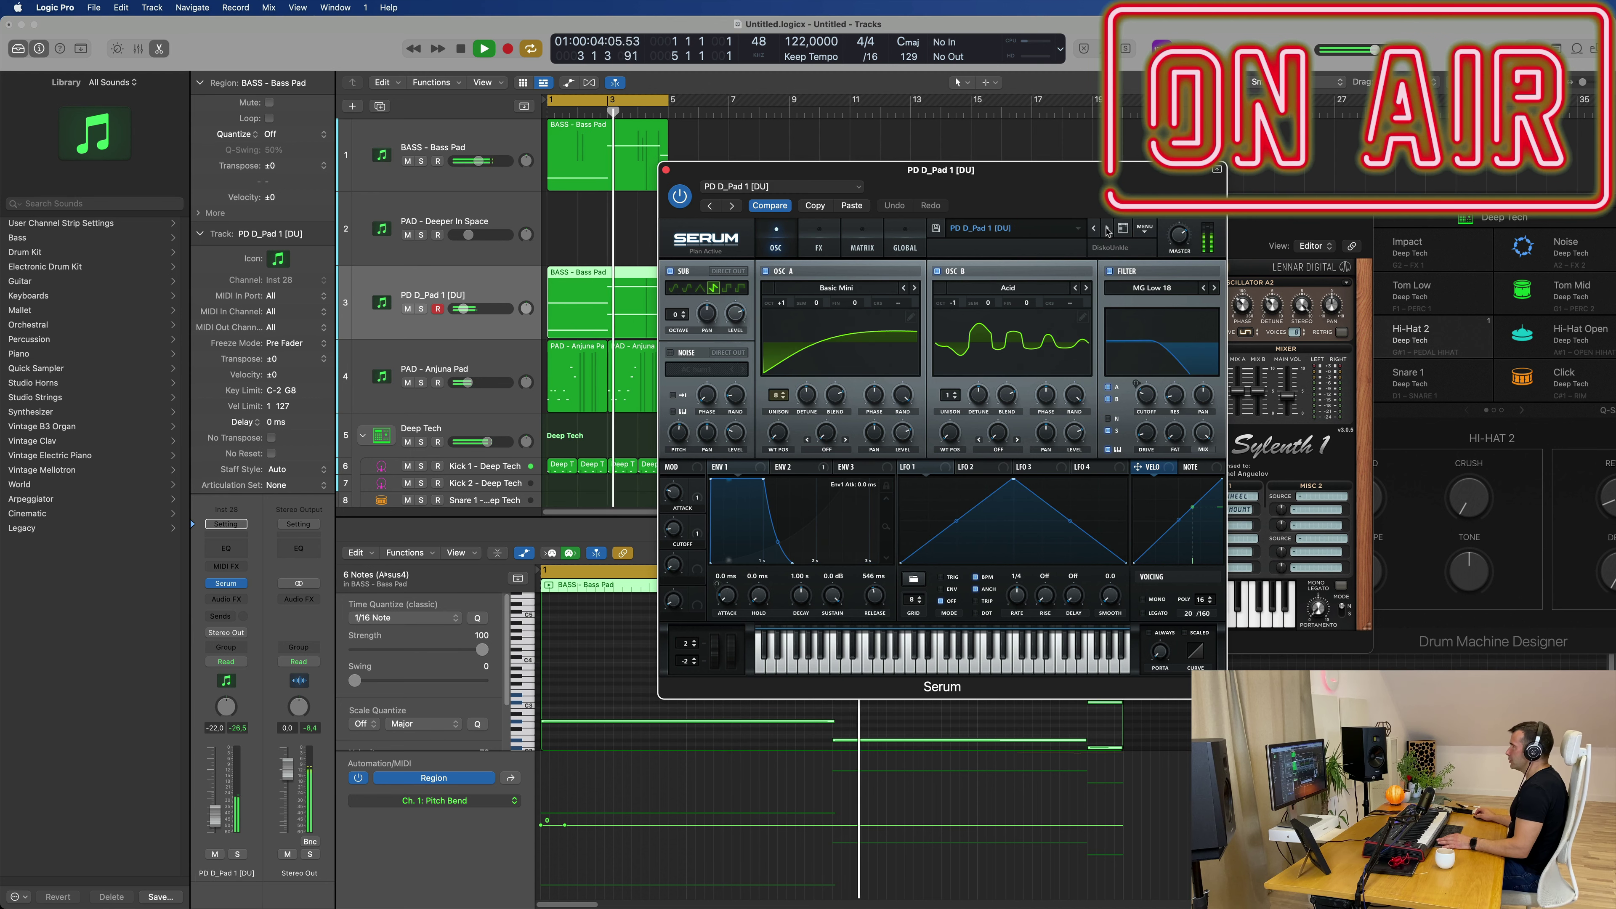
- Load Serum's PD D_Pad 2 [DU] preset, restart playback, and lower the track's volume to -25.0 dB
{"action": "key", "text": "space"}
{"action": "key", "text": "space"}
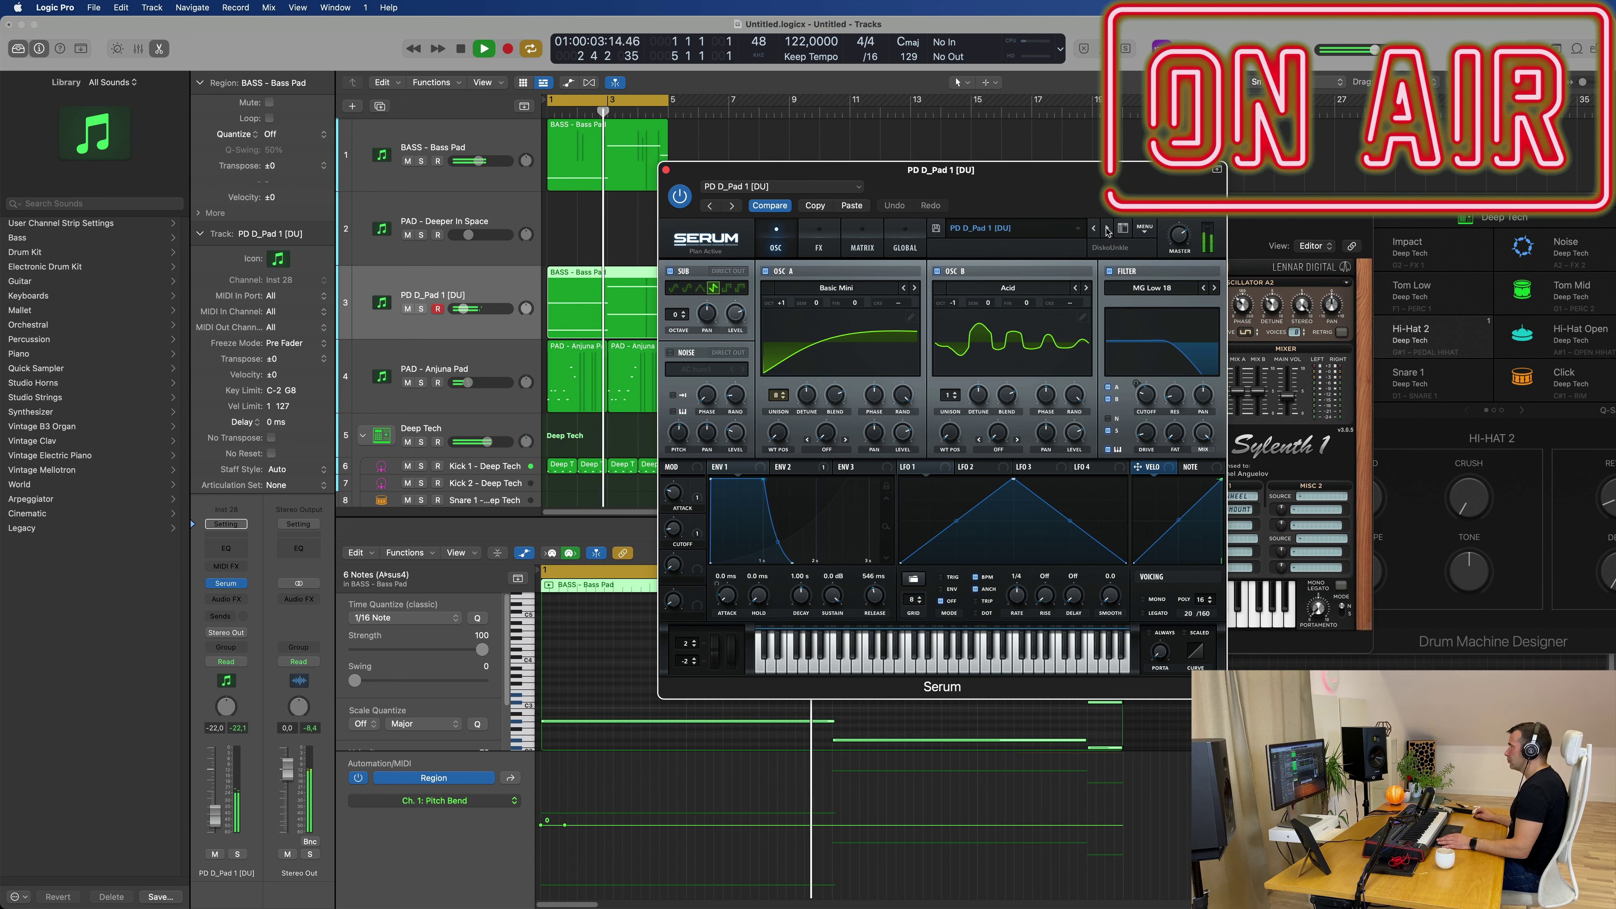
{"action": "left_click", "coordinate": [1108, 228]}
{"action": "key", "text": "Return"}
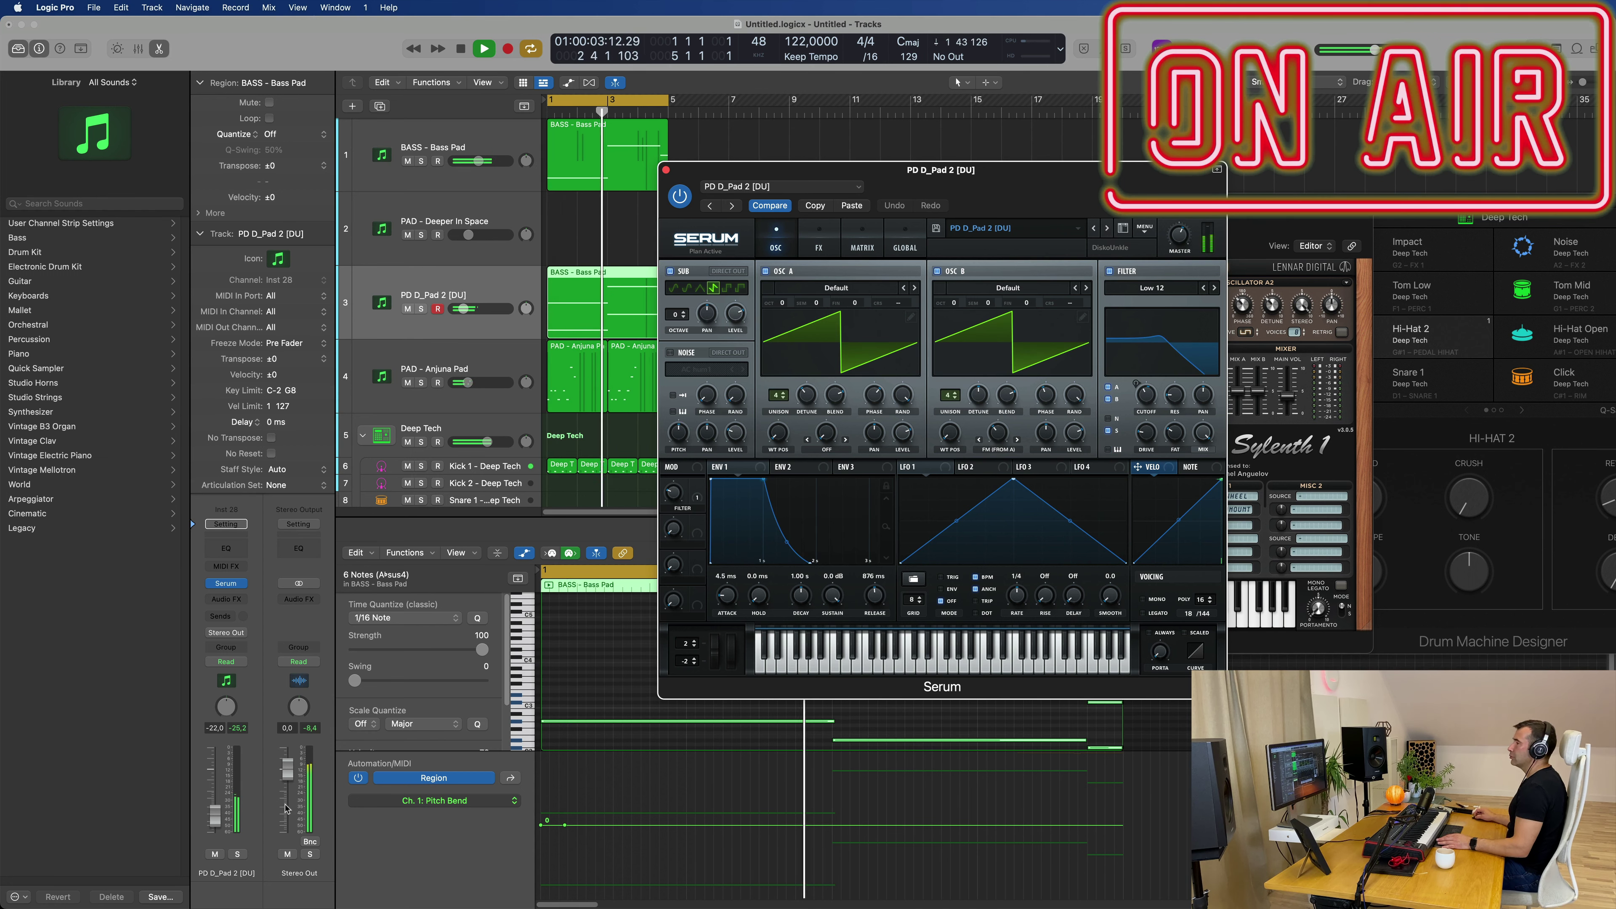
{"action": "left_click_drag", "start_coordinate": [215, 815], "coordinate": [215, 818]}
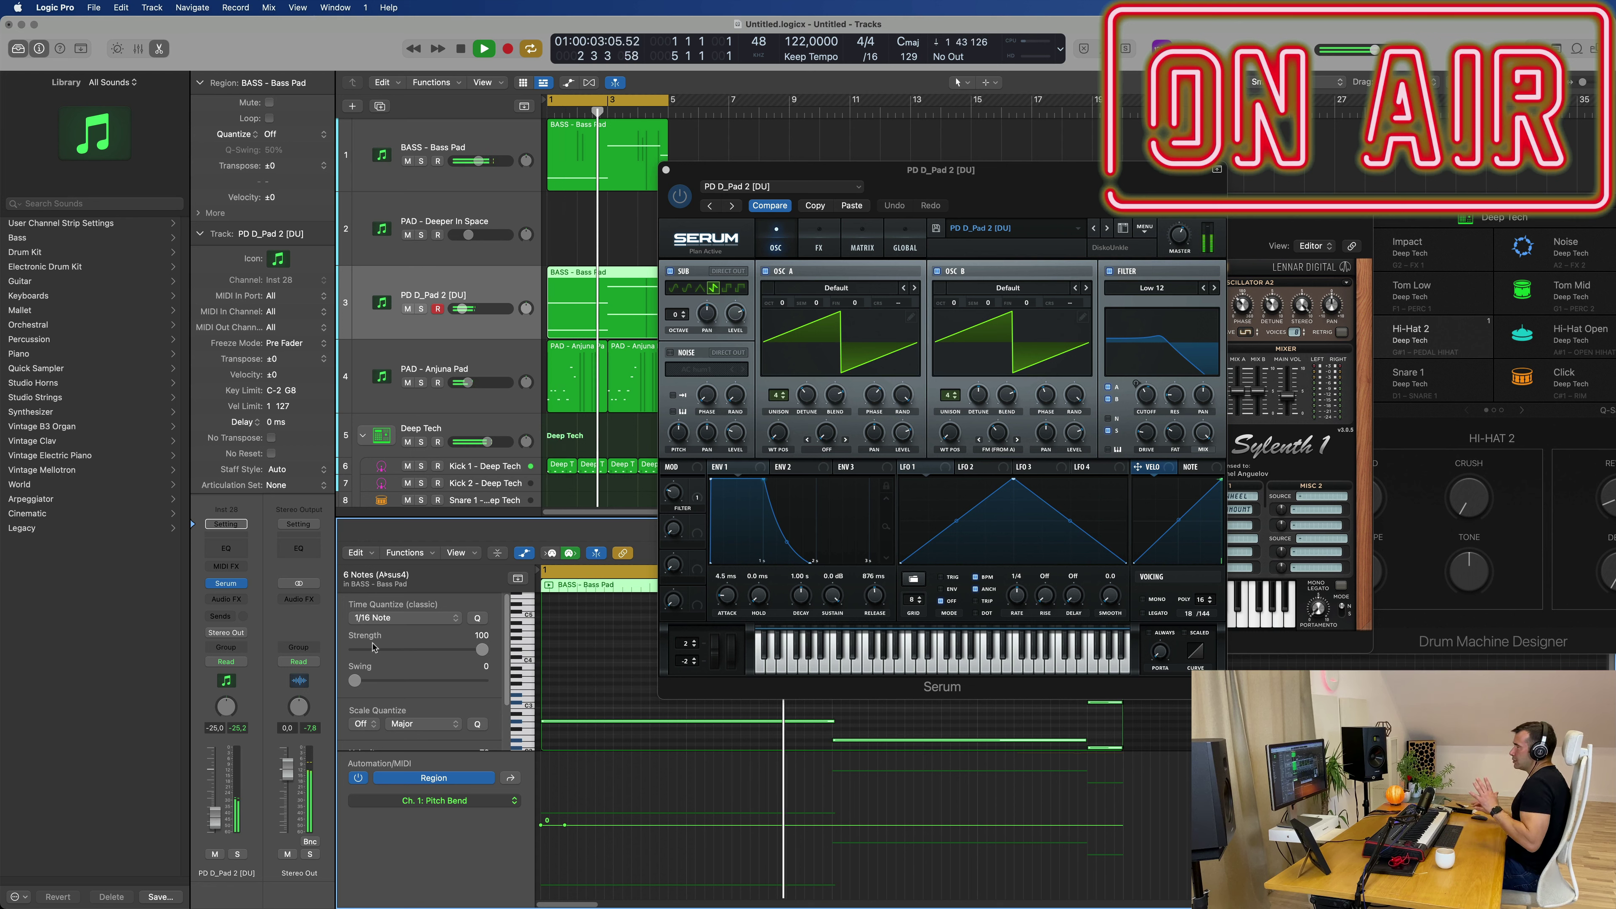
- Raise the PAD - Anjuna Pad track's volume to -15.6 dB and close the Serum window
{"action": "left_click", "coordinate": [490, 374]}
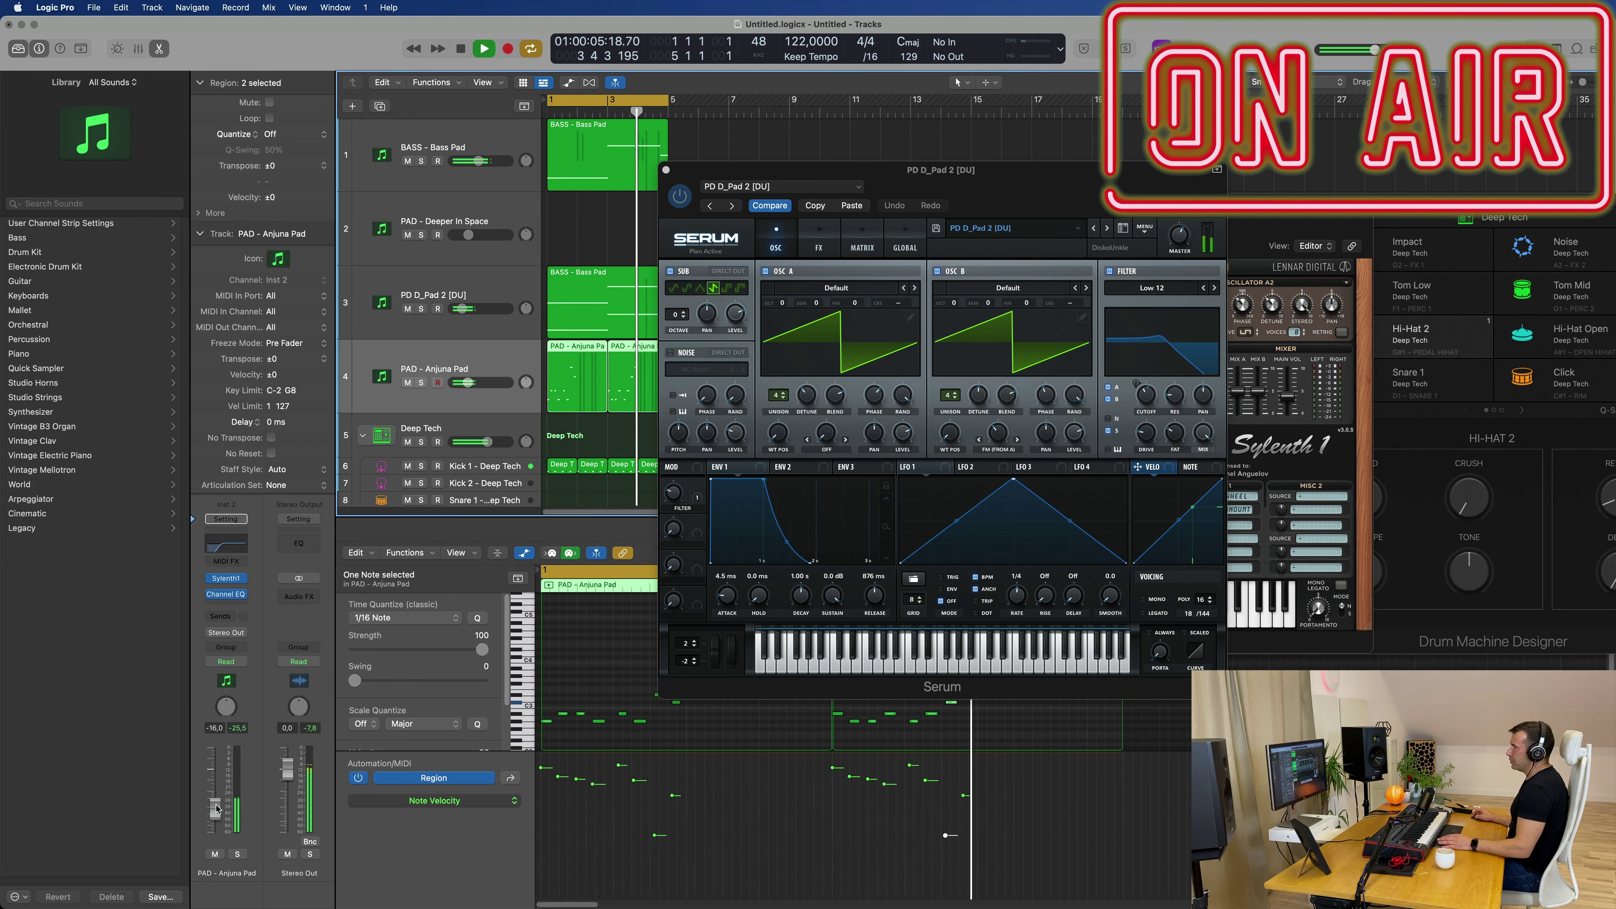
{"action": "left_click_drag", "start_coordinate": [216, 809], "coordinate": [216, 808]}
{"action": "left_click", "coordinate": [665, 170]}
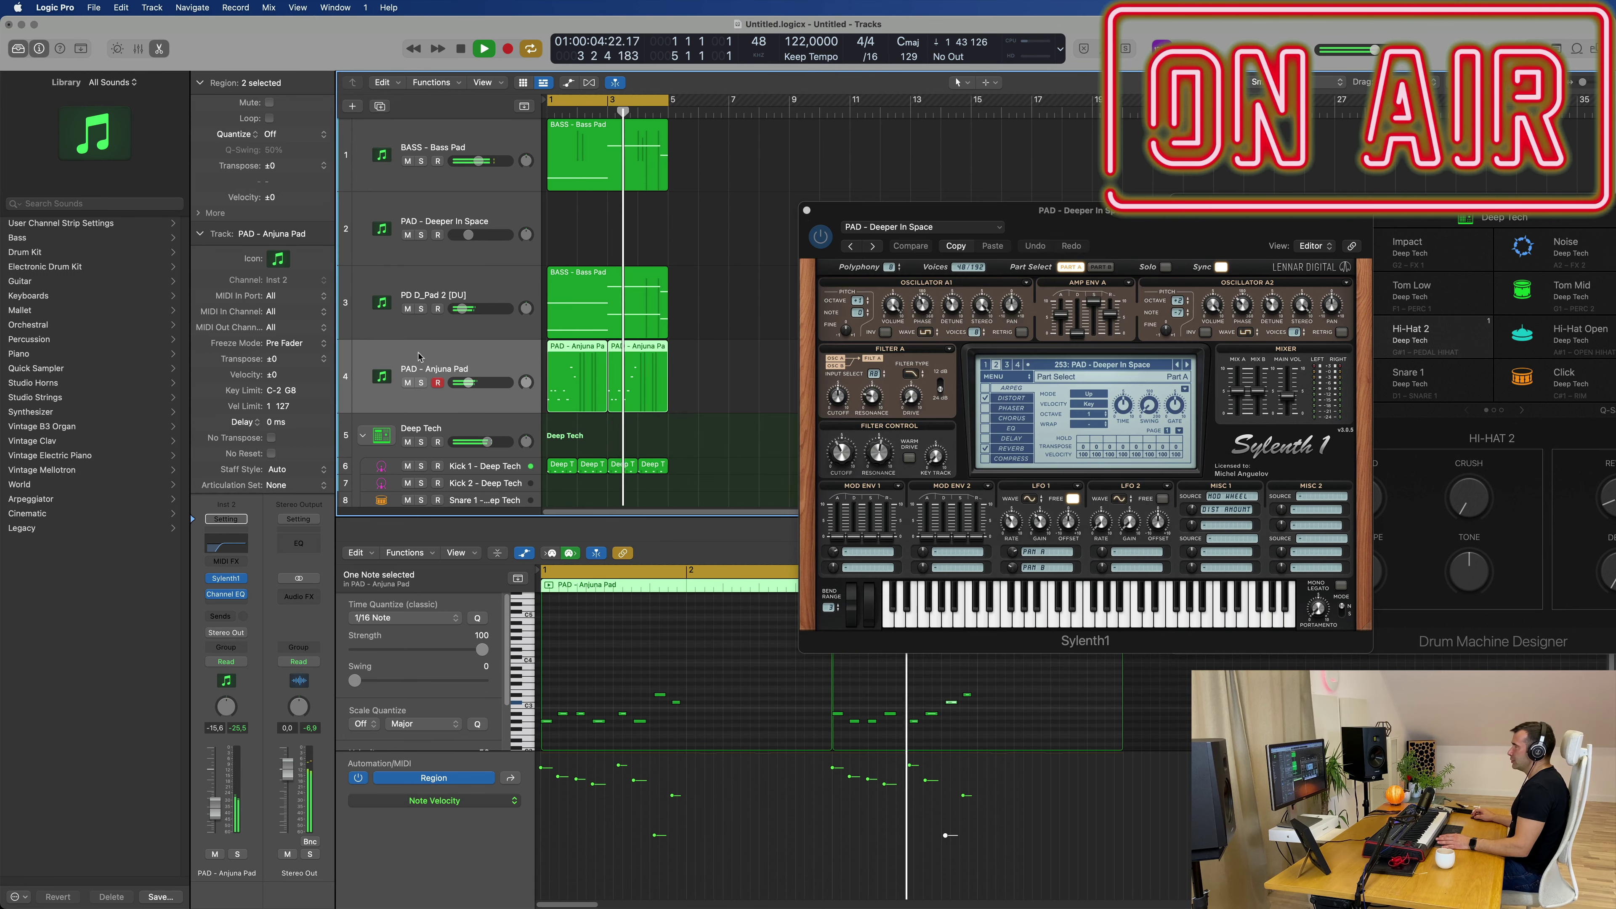
- Solo the PD D_Pad 2 [DU] track and add a send to Bus 5 on its channel strip
{"action": "left_click", "coordinate": [421, 309]}
{"action": "left_click", "coordinate": [509, 284]}
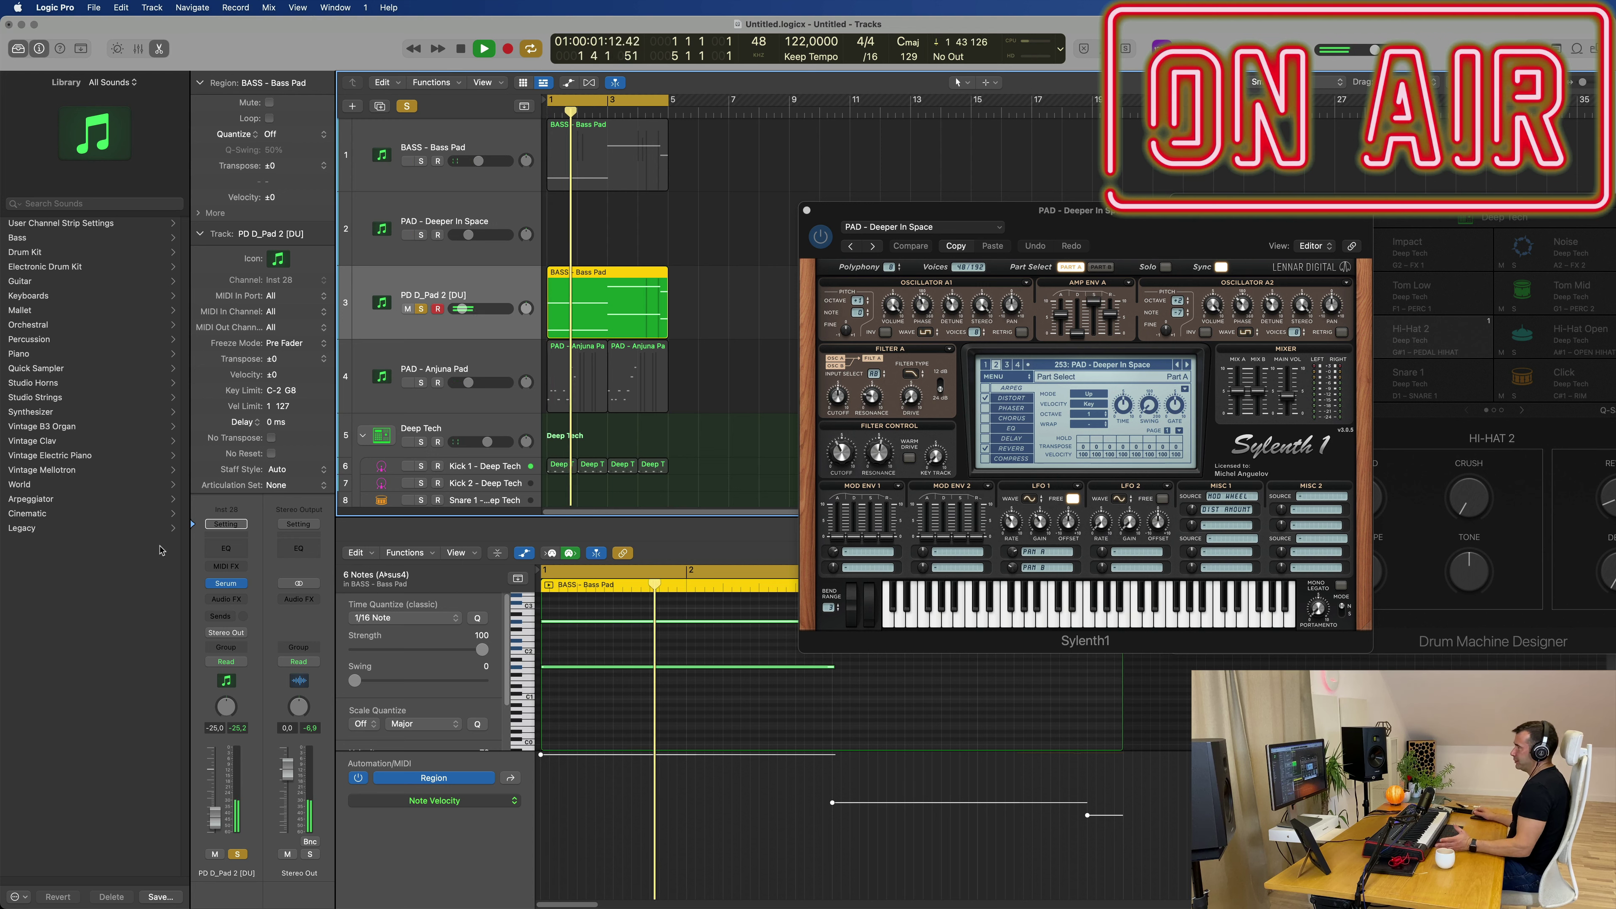
{"action": "left_click", "coordinate": [224, 616]}
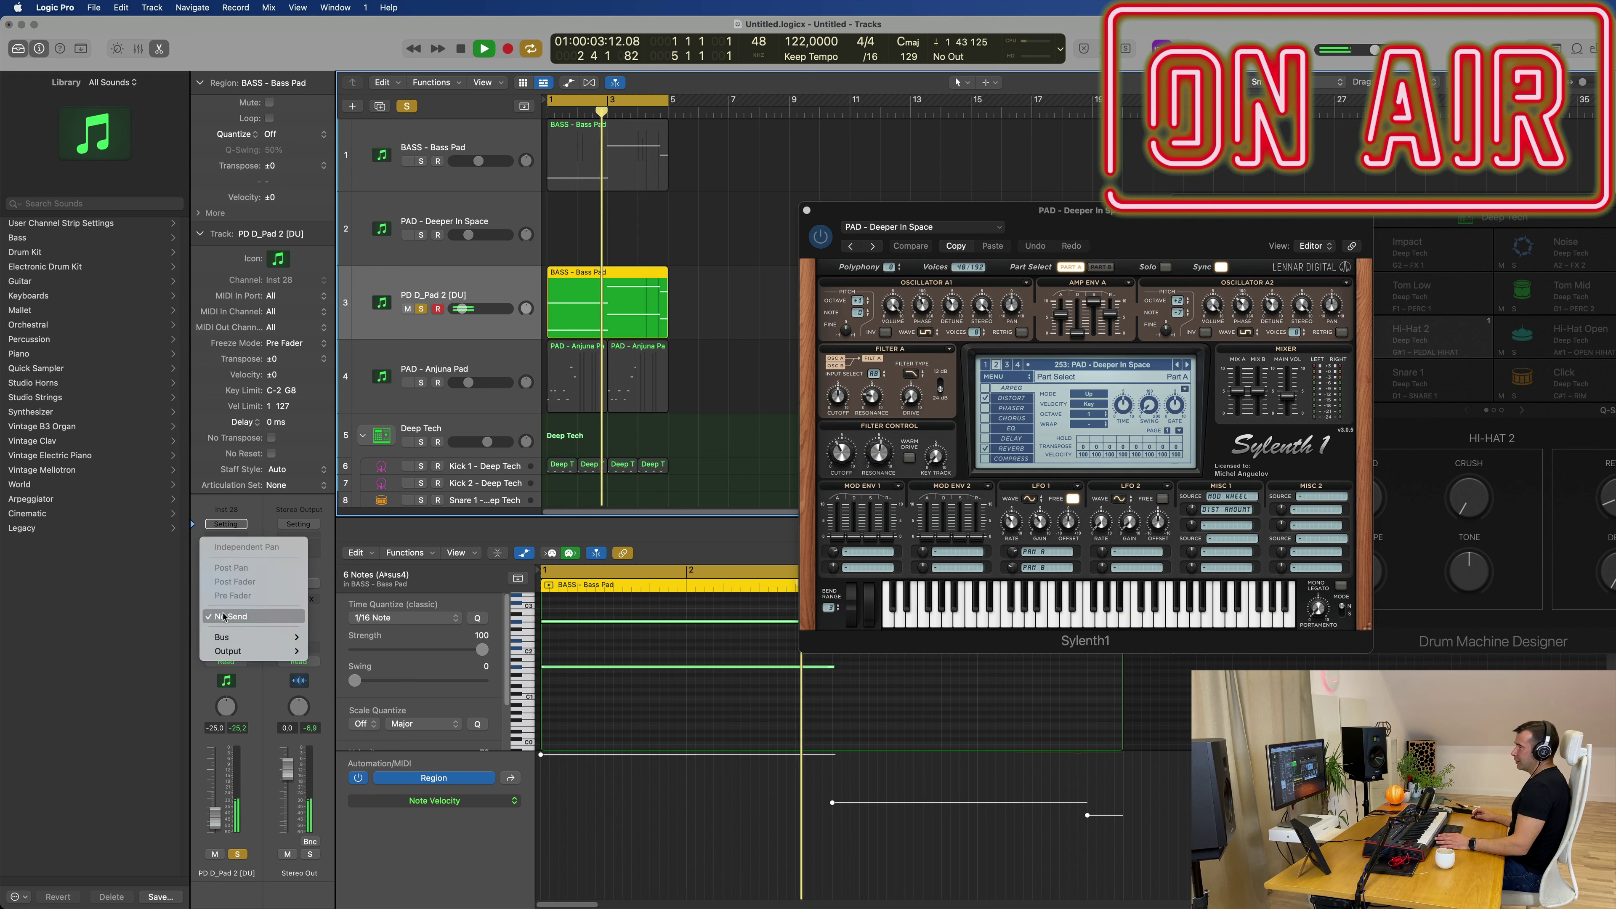
{"action": "mouse_move", "coordinate": [255, 637]}
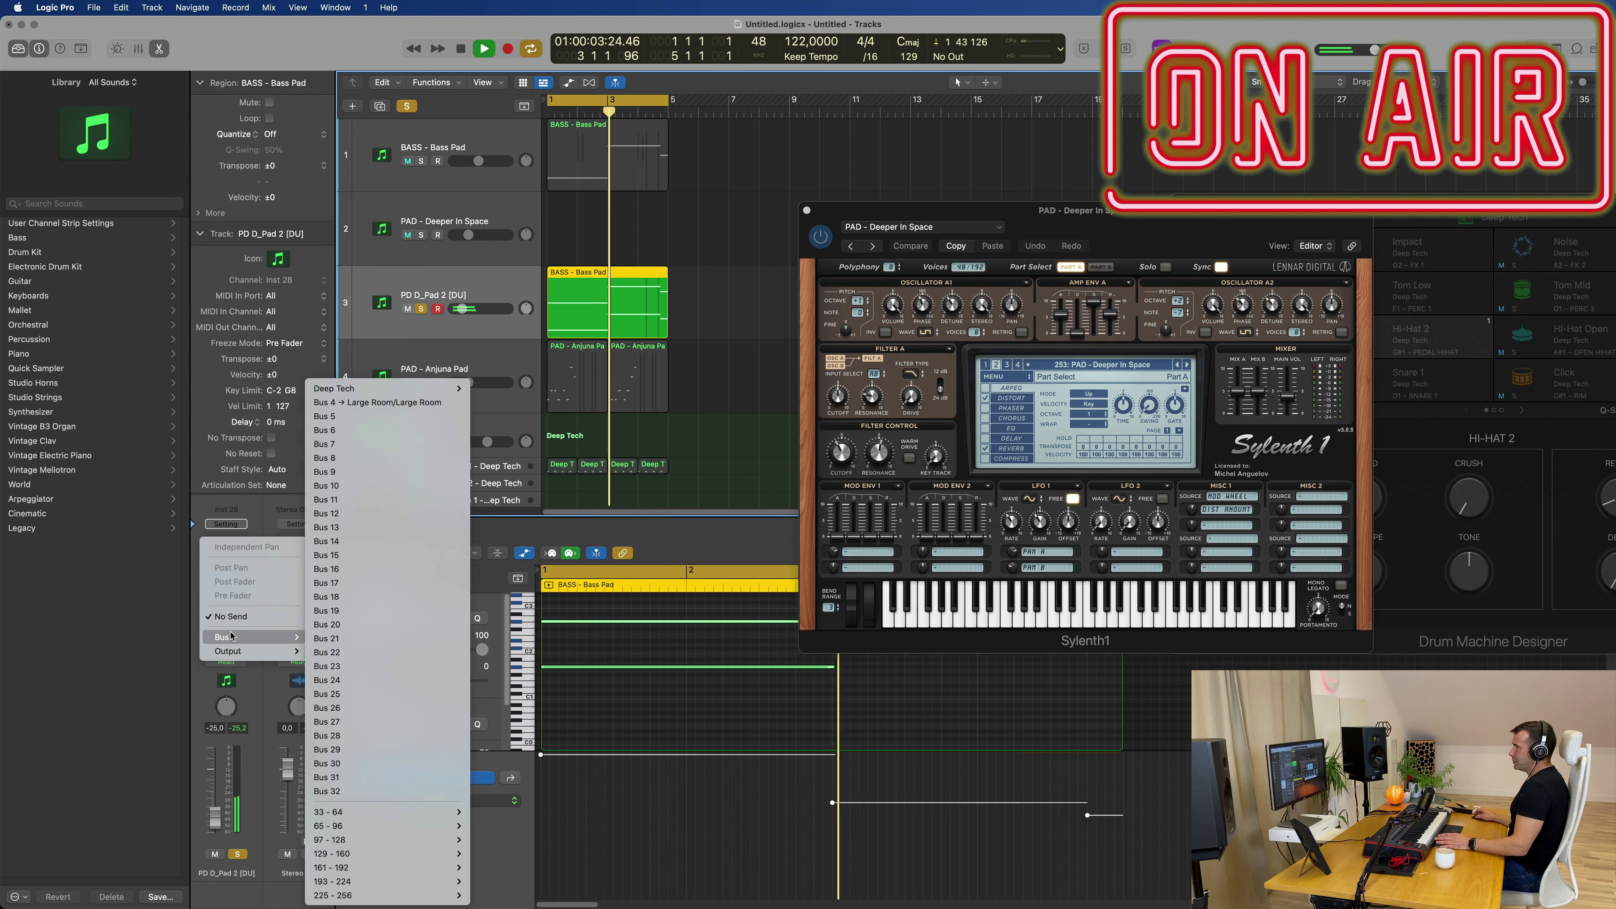
{"action": "left_click", "coordinate": [375, 417]}
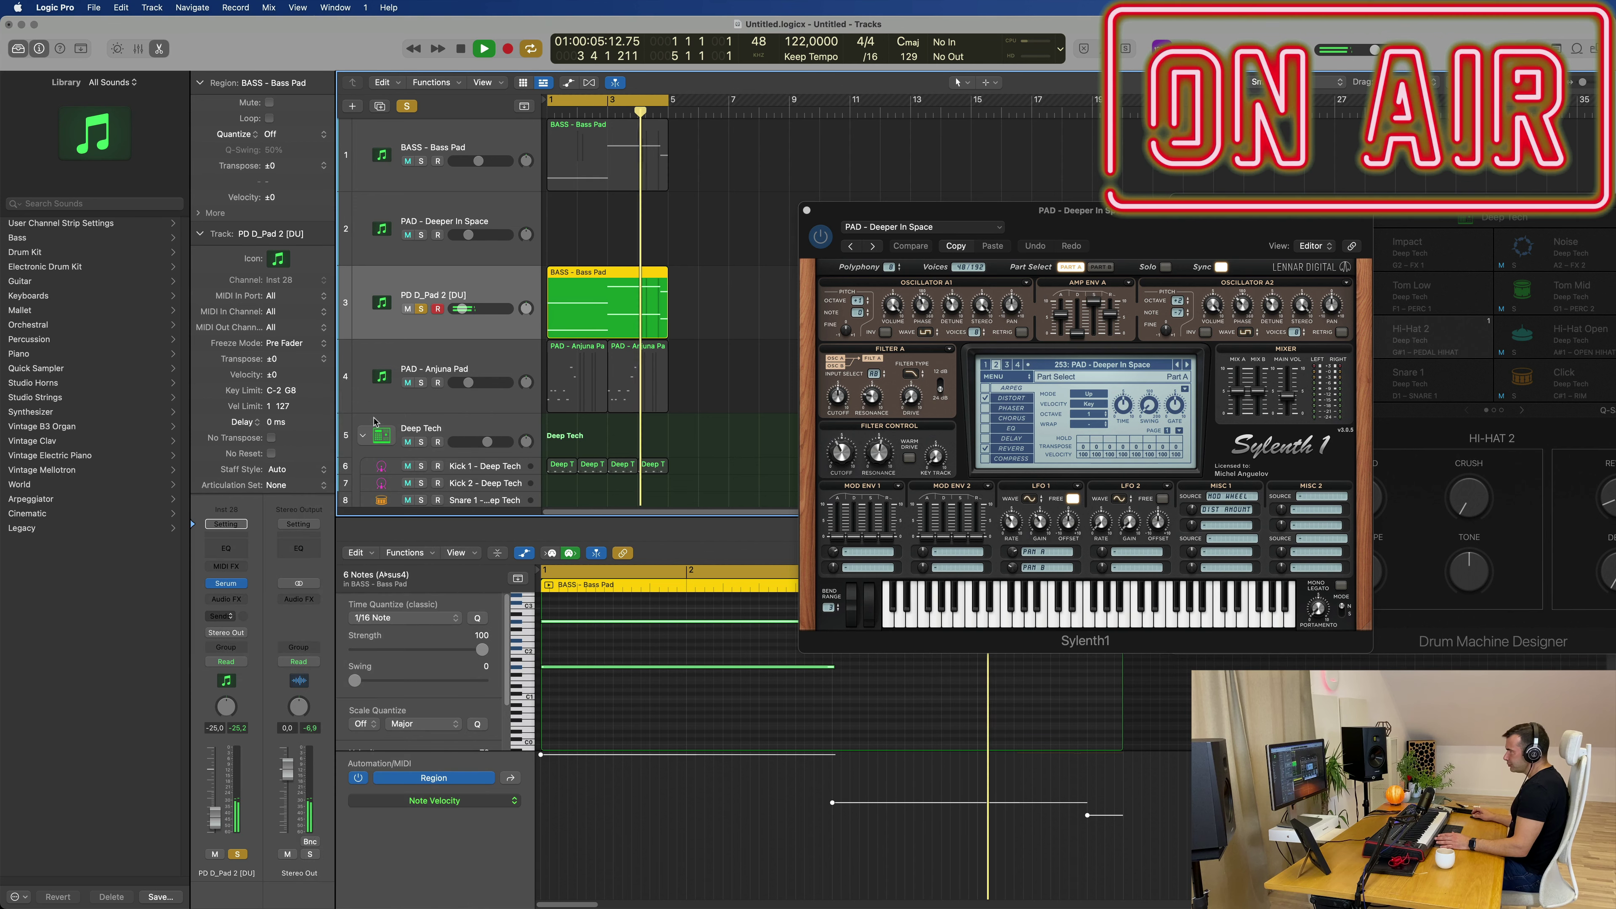
- Insert SilverVerb with the grandiose preset and a Channel EQ on the Bus 5 aux channel
{"action": "left_click", "coordinate": [297, 593]}
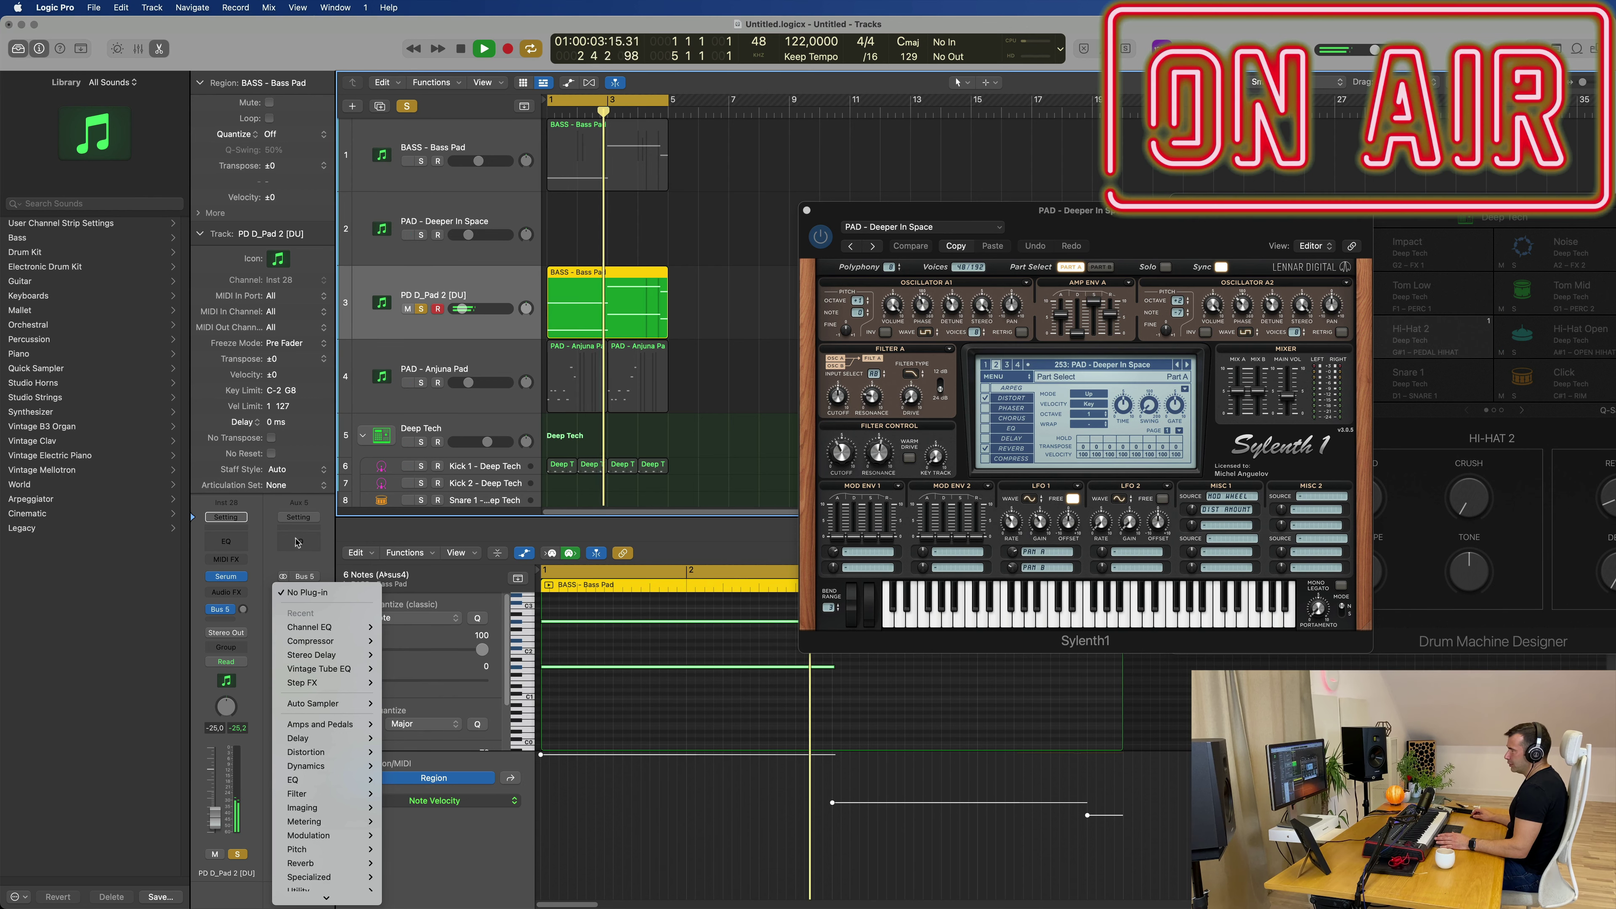
{"action": "left_click", "coordinate": [249, 667]}
{"action": "double_click", "coordinate": [297, 544]}
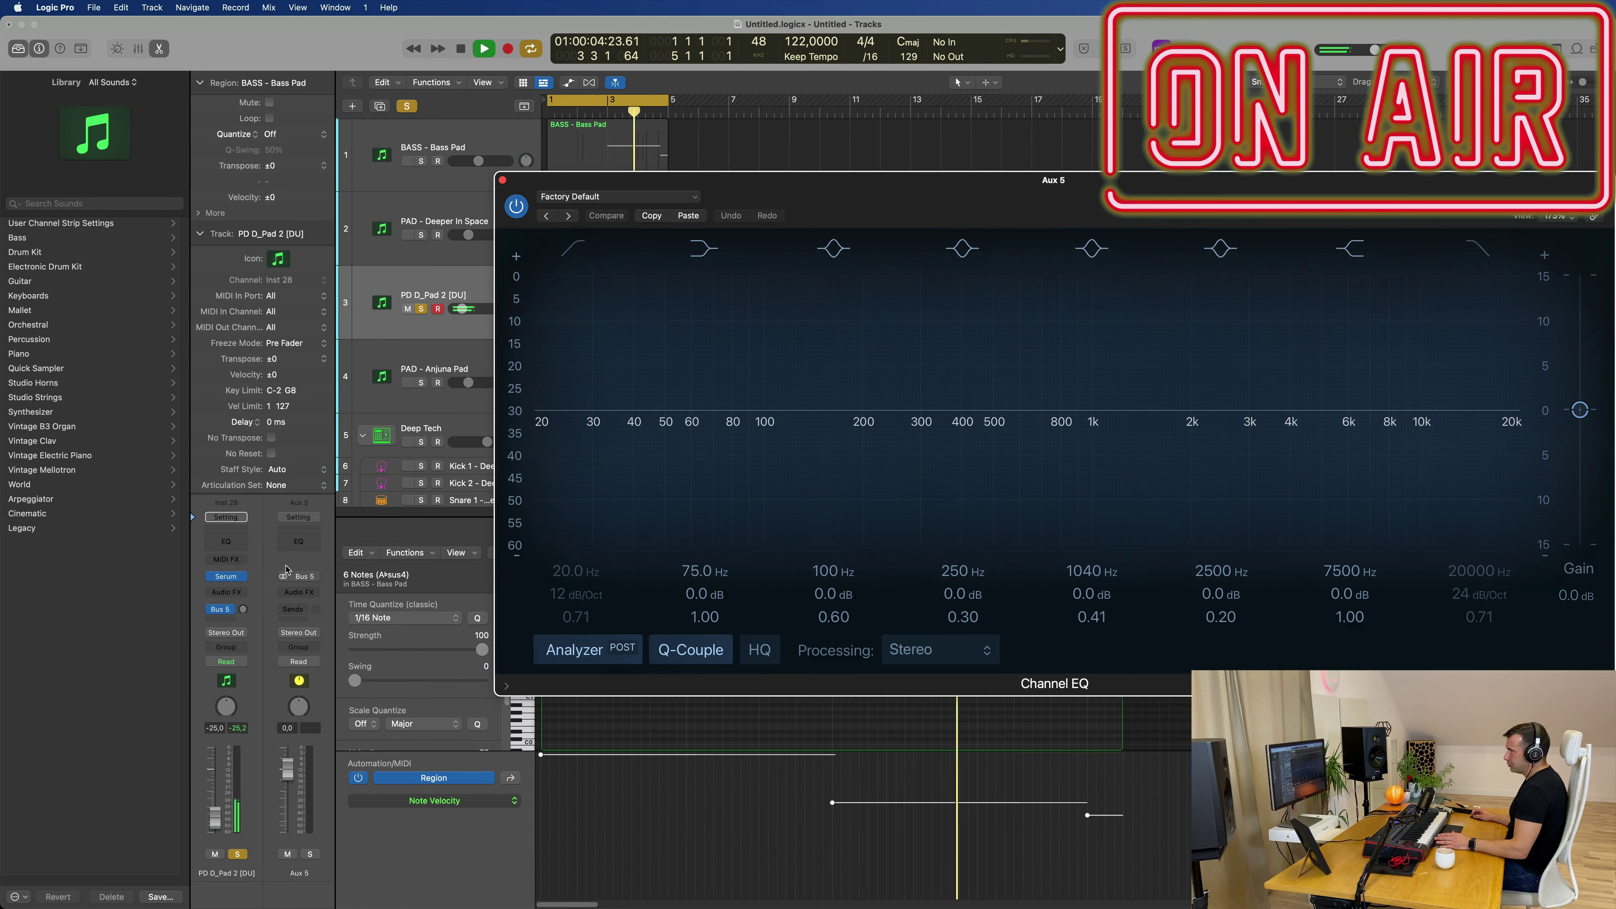
{"action": "left_click", "coordinate": [315, 590]}
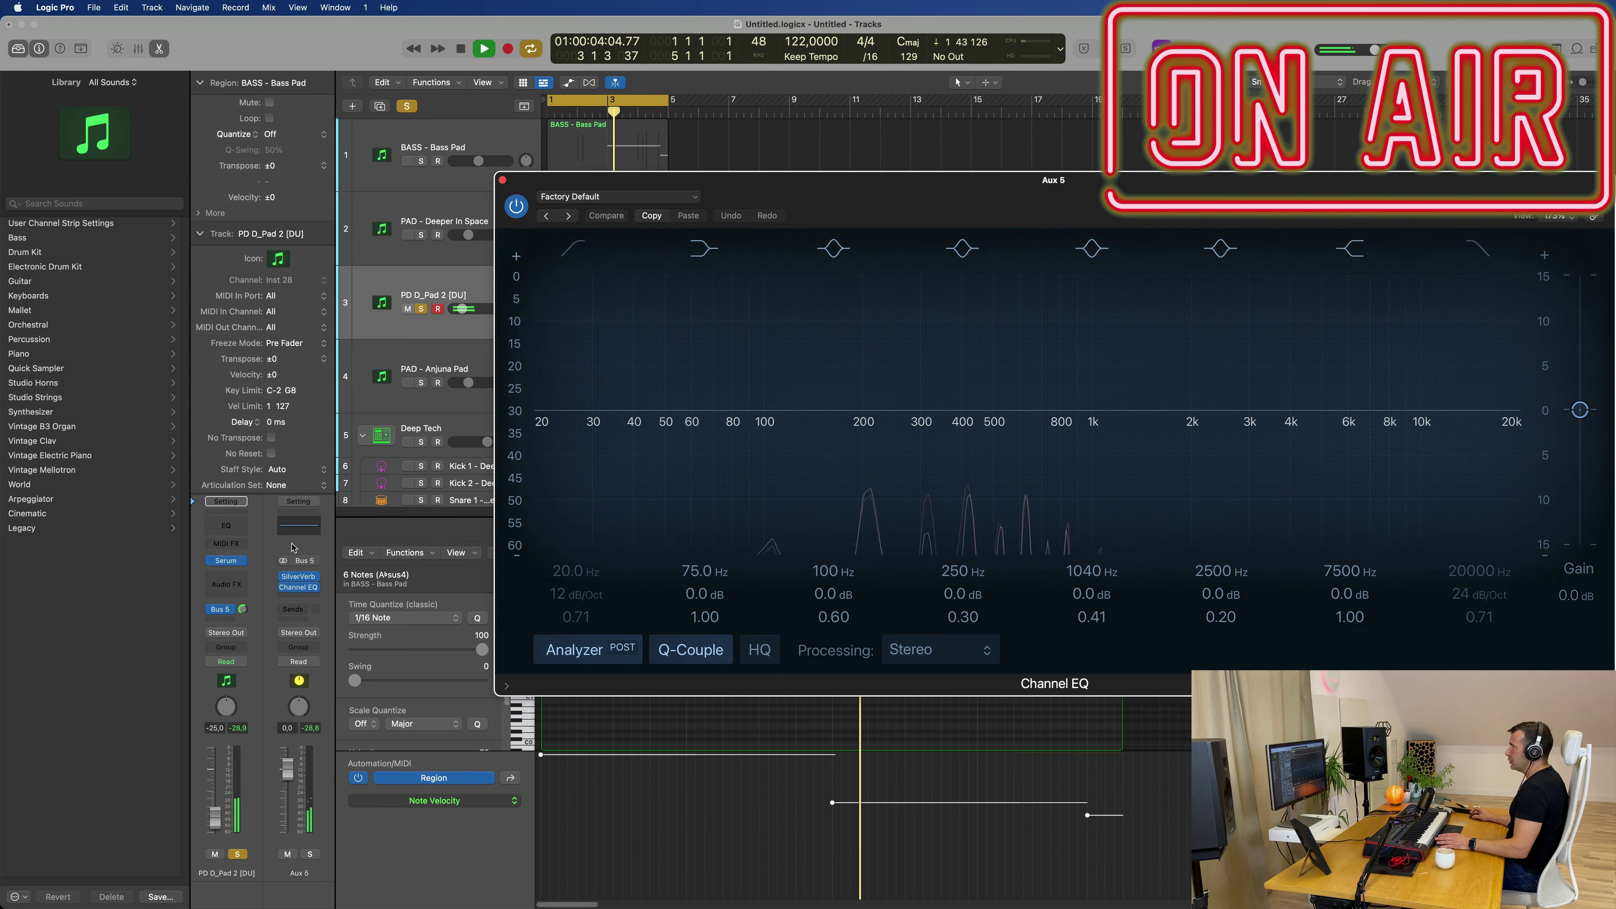
- Apply a low cut at 352 Hz with a 24 dB/Oct slope in the aux Channel EQ and close the EQ window
{"action": "mouse_move", "coordinate": [560, 446]}
{"action": "left_mouse_down"}
{"action": "mouse_move", "coordinate": [883, 471]}
{"action": "mouse_move", "coordinate": [968, 427]}
{"action": "left_mouse_up"}
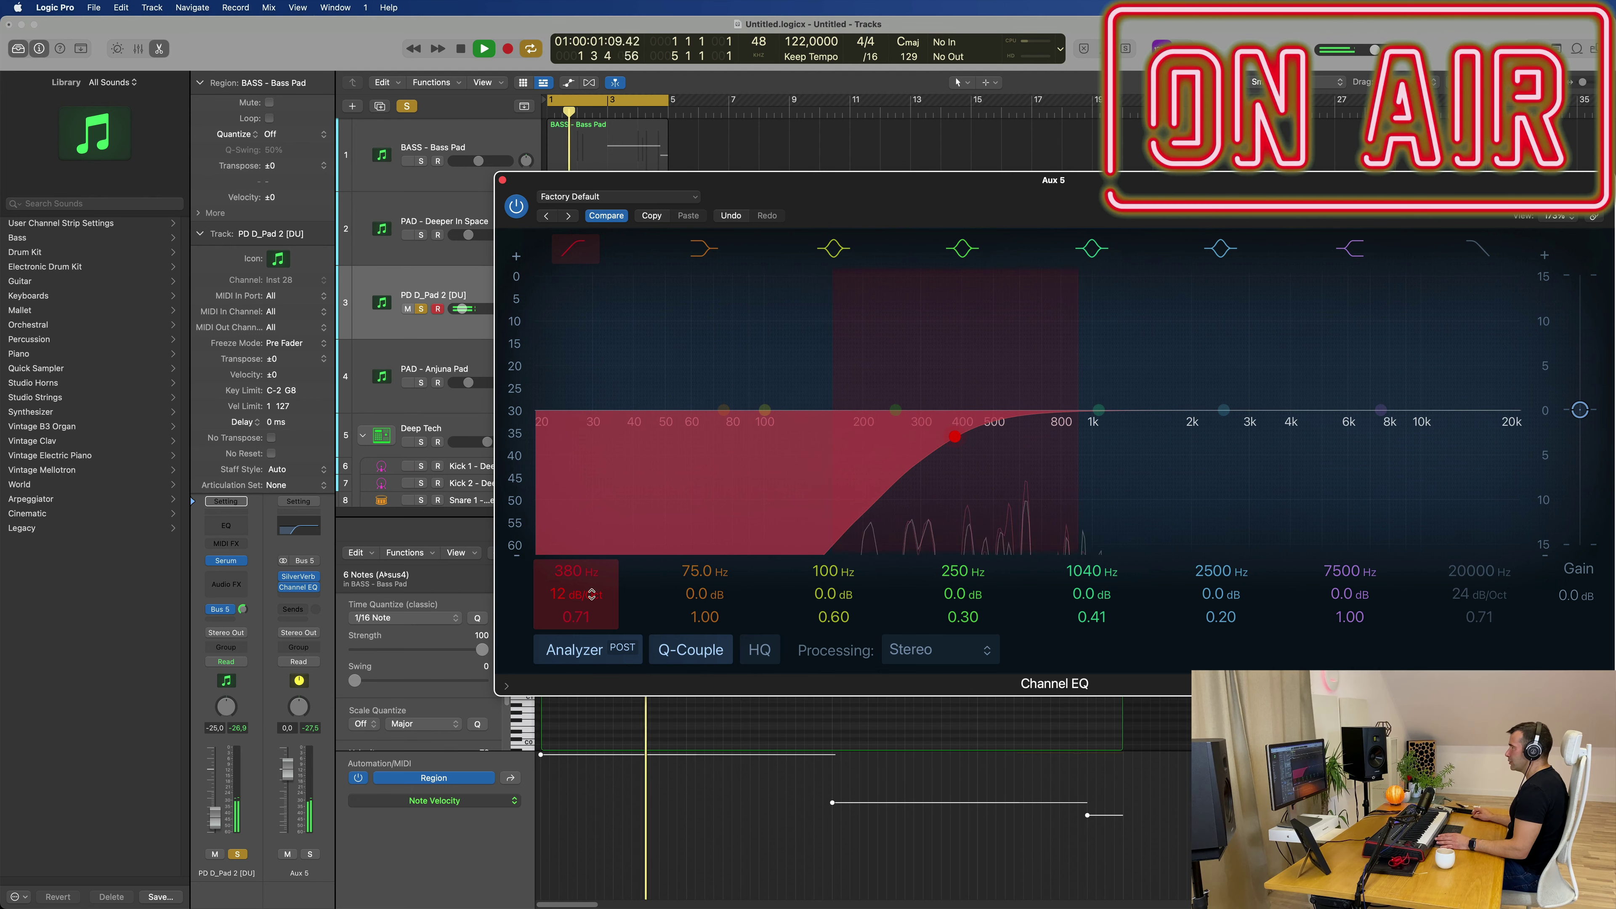
{"action": "left_click_drag", "start_coordinate": [576, 594], "coordinate": [576, 572]}
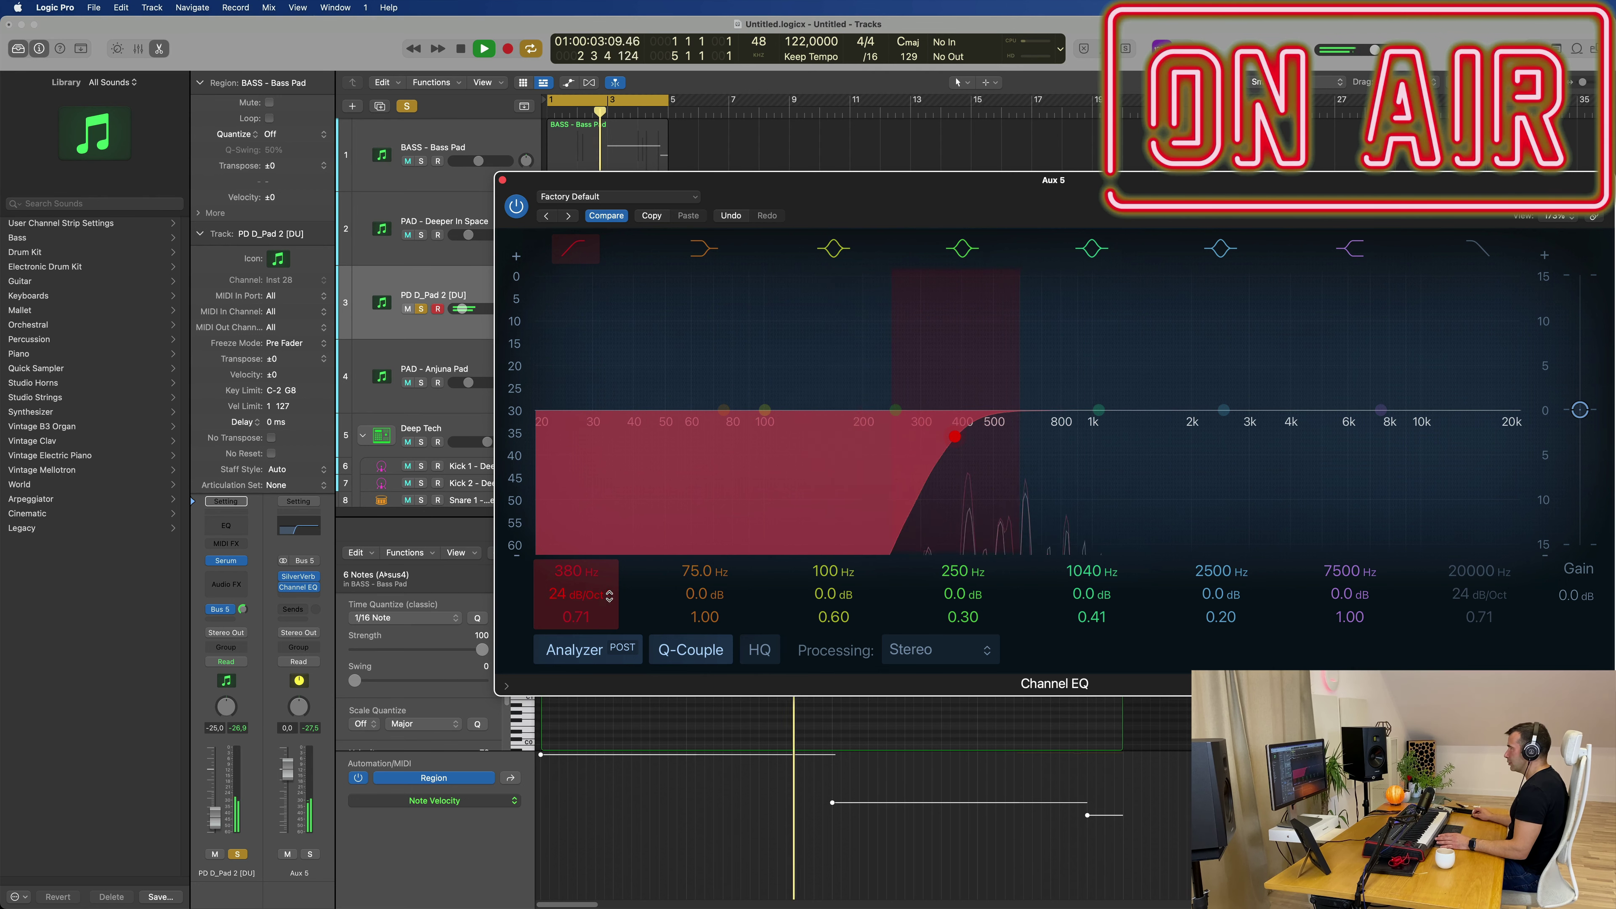
{"action": "left_click_drag", "start_coordinate": [952, 438], "coordinate": [944, 442]}
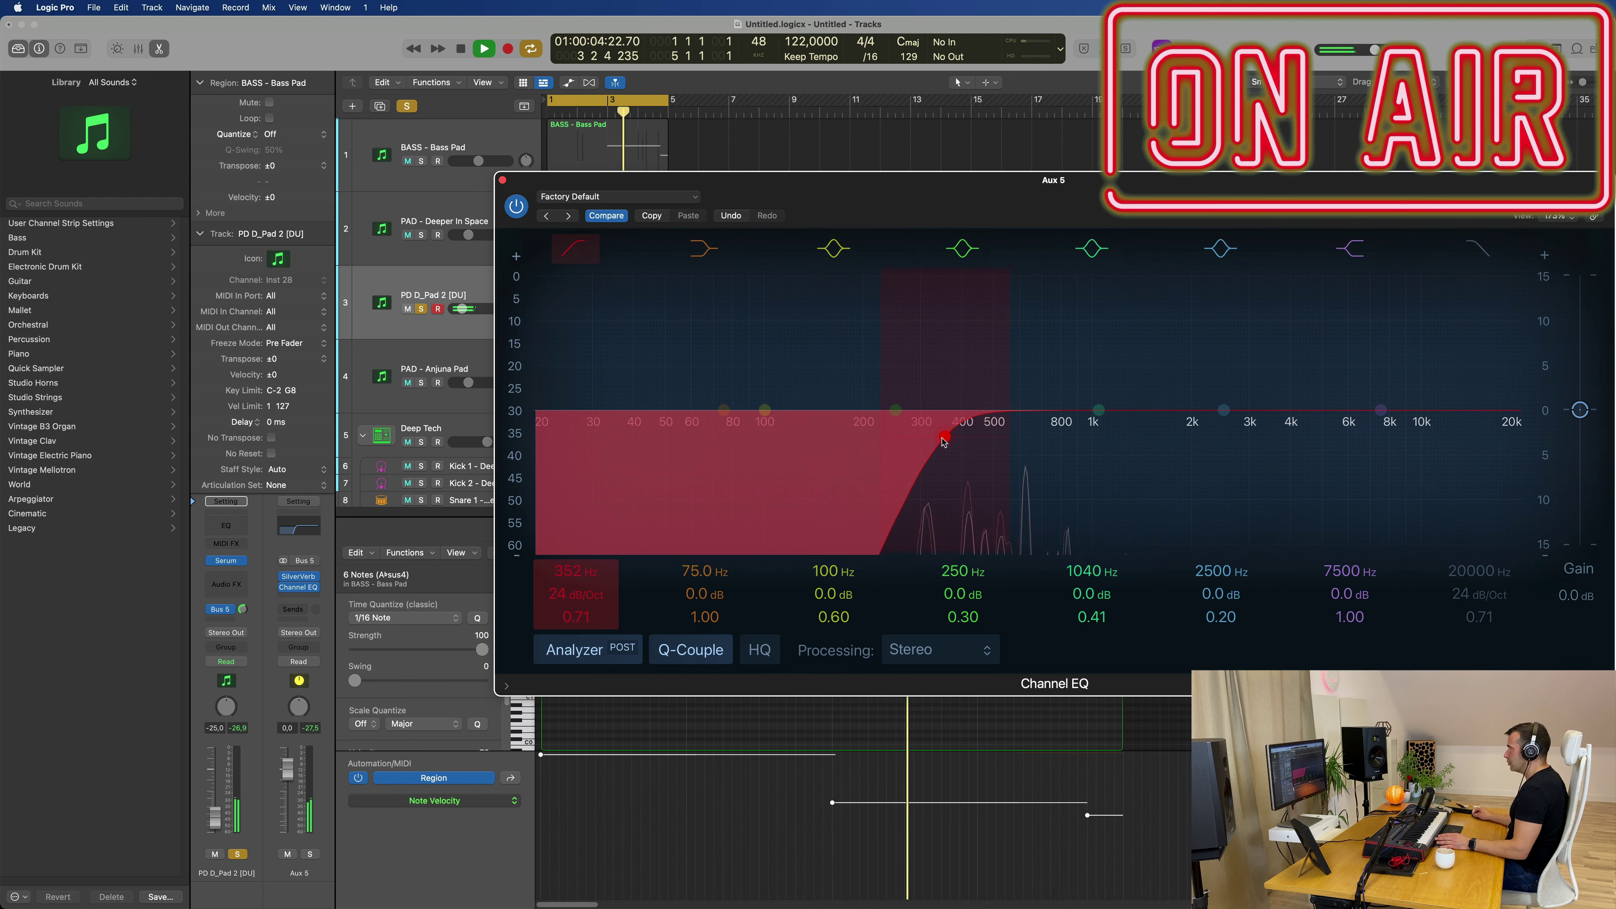
{"action": "left_click", "coordinate": [502, 180]}
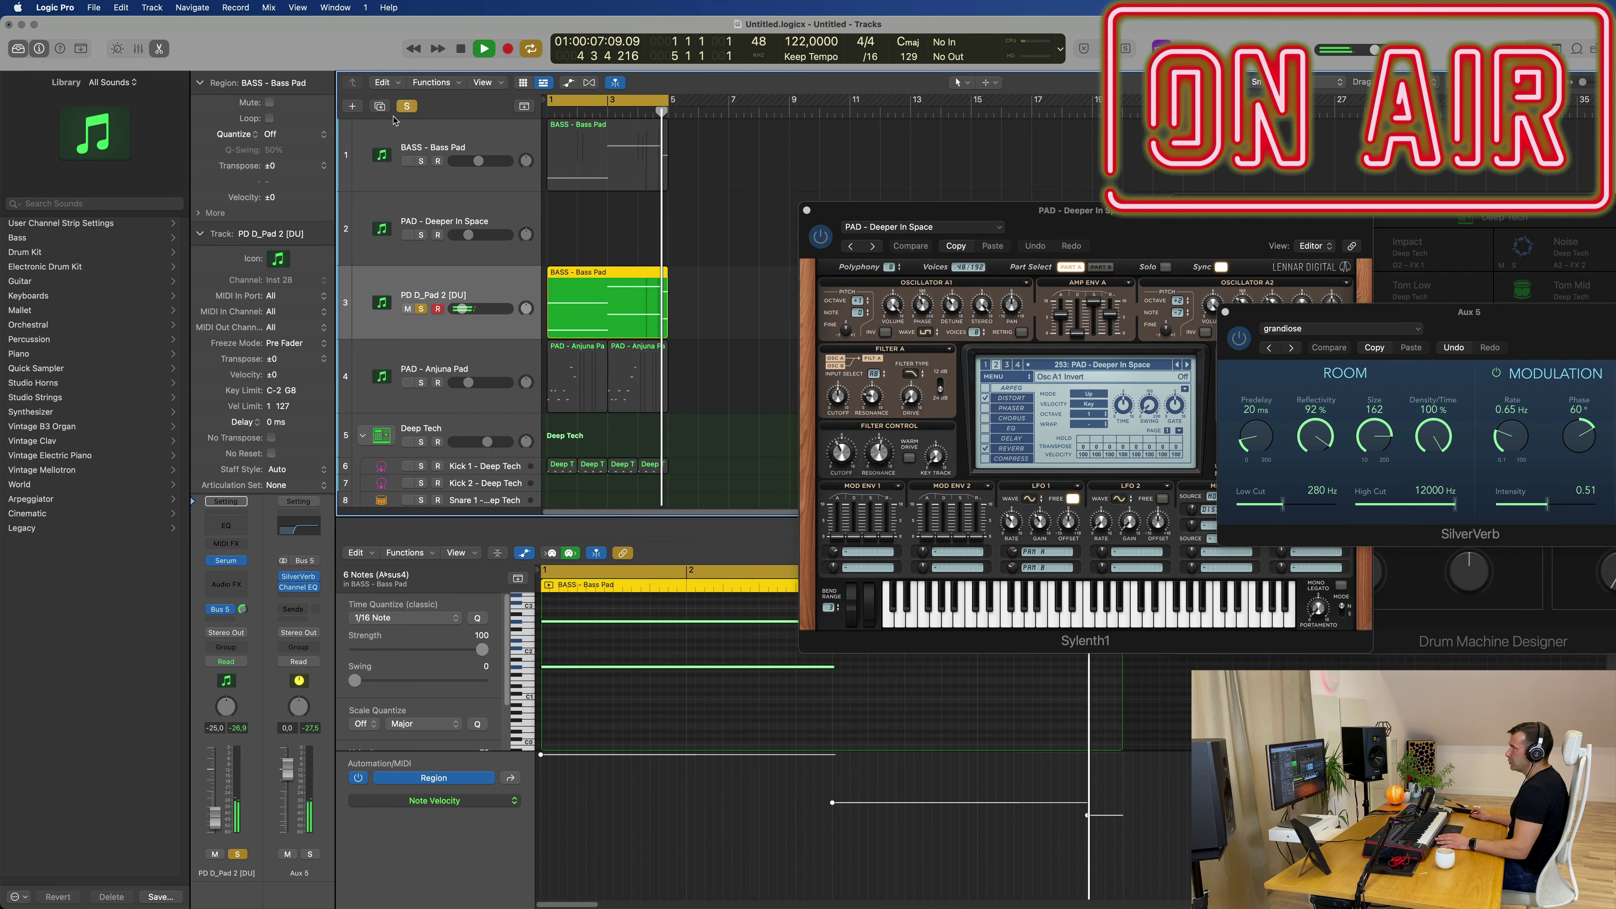
- Unsolo the PD D_Pad 2 [DU] track and close the Sylenth1 and Drum Machine Designer windows
{"action": "key", "text": "s"}
{"action": "left_click_drag", "start_coordinate": [872, 209], "coordinate": [805, 218]}
{"action": "left_click", "coordinate": [739, 219]}
{"action": "left_click_drag", "start_coordinate": [1224, 207], "coordinate": [945, 237]}
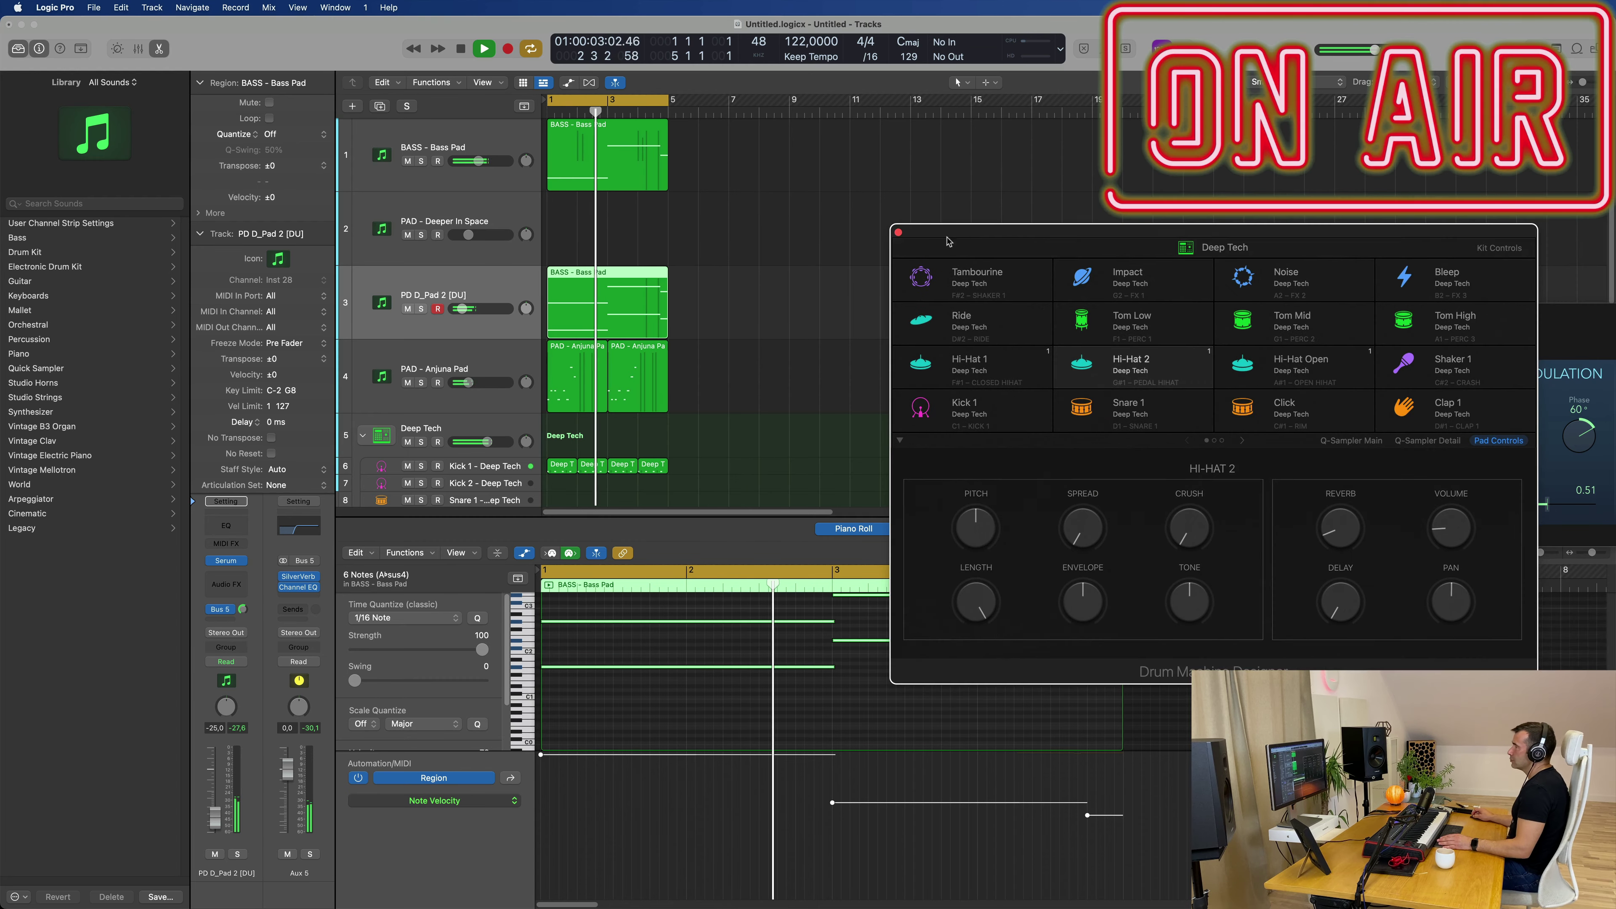
{"action": "left_click", "coordinate": [900, 233]}
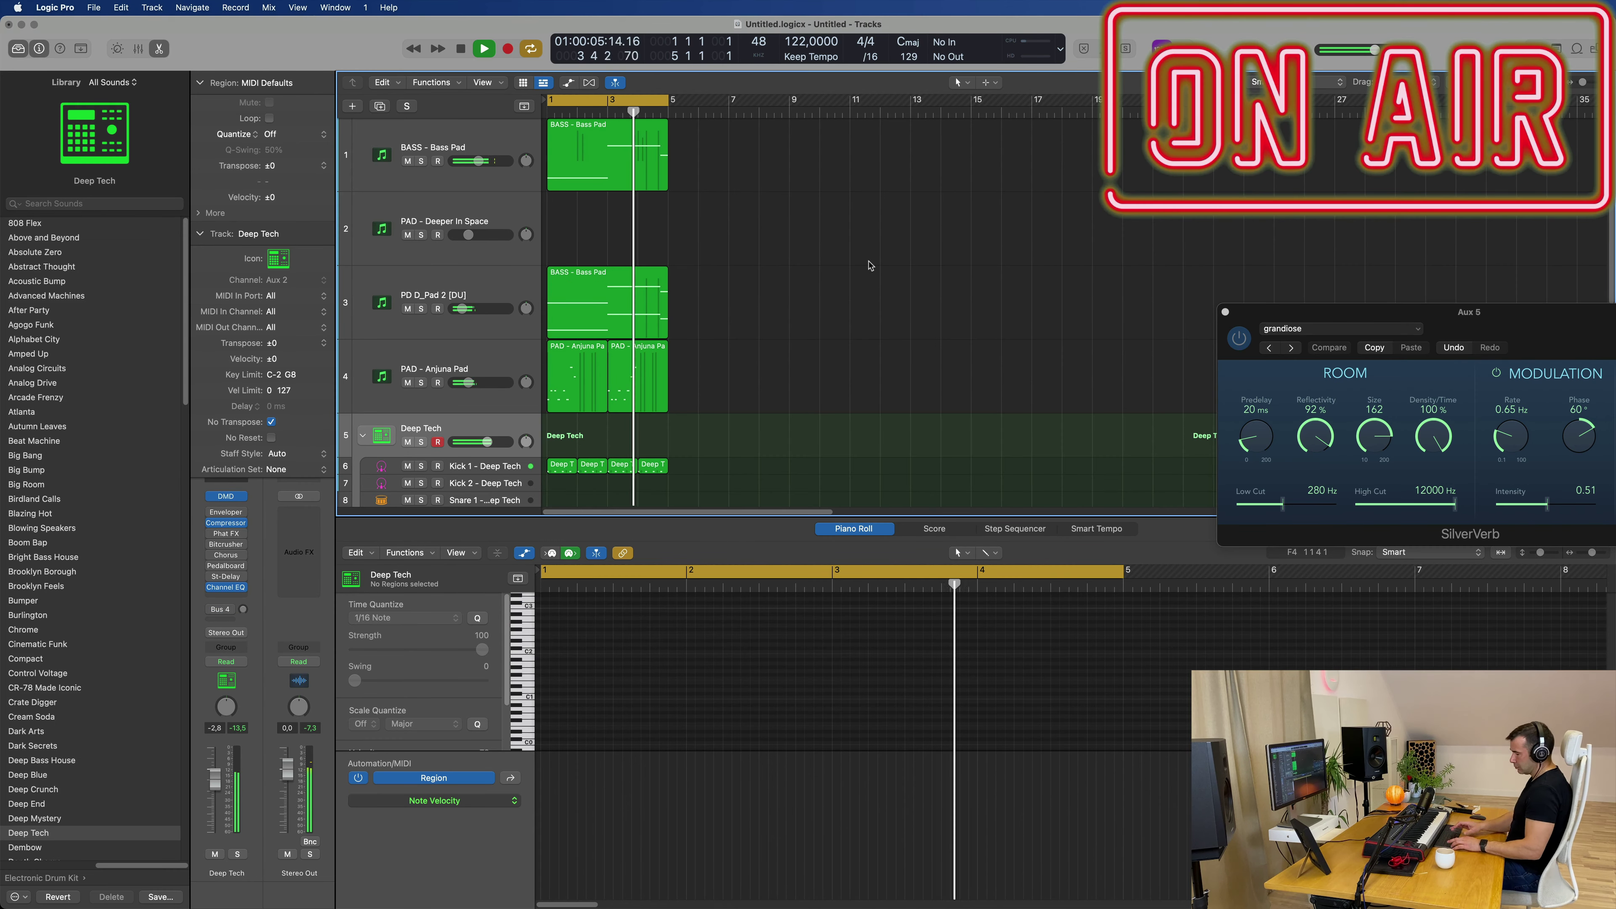
- Repeat all regions to fill bars 1 through 16, make the Hi-Hat Open track current, and clear the region selection
{"action": "key", "text": "super+a"}
{"action": "key", "text": "super+r"}
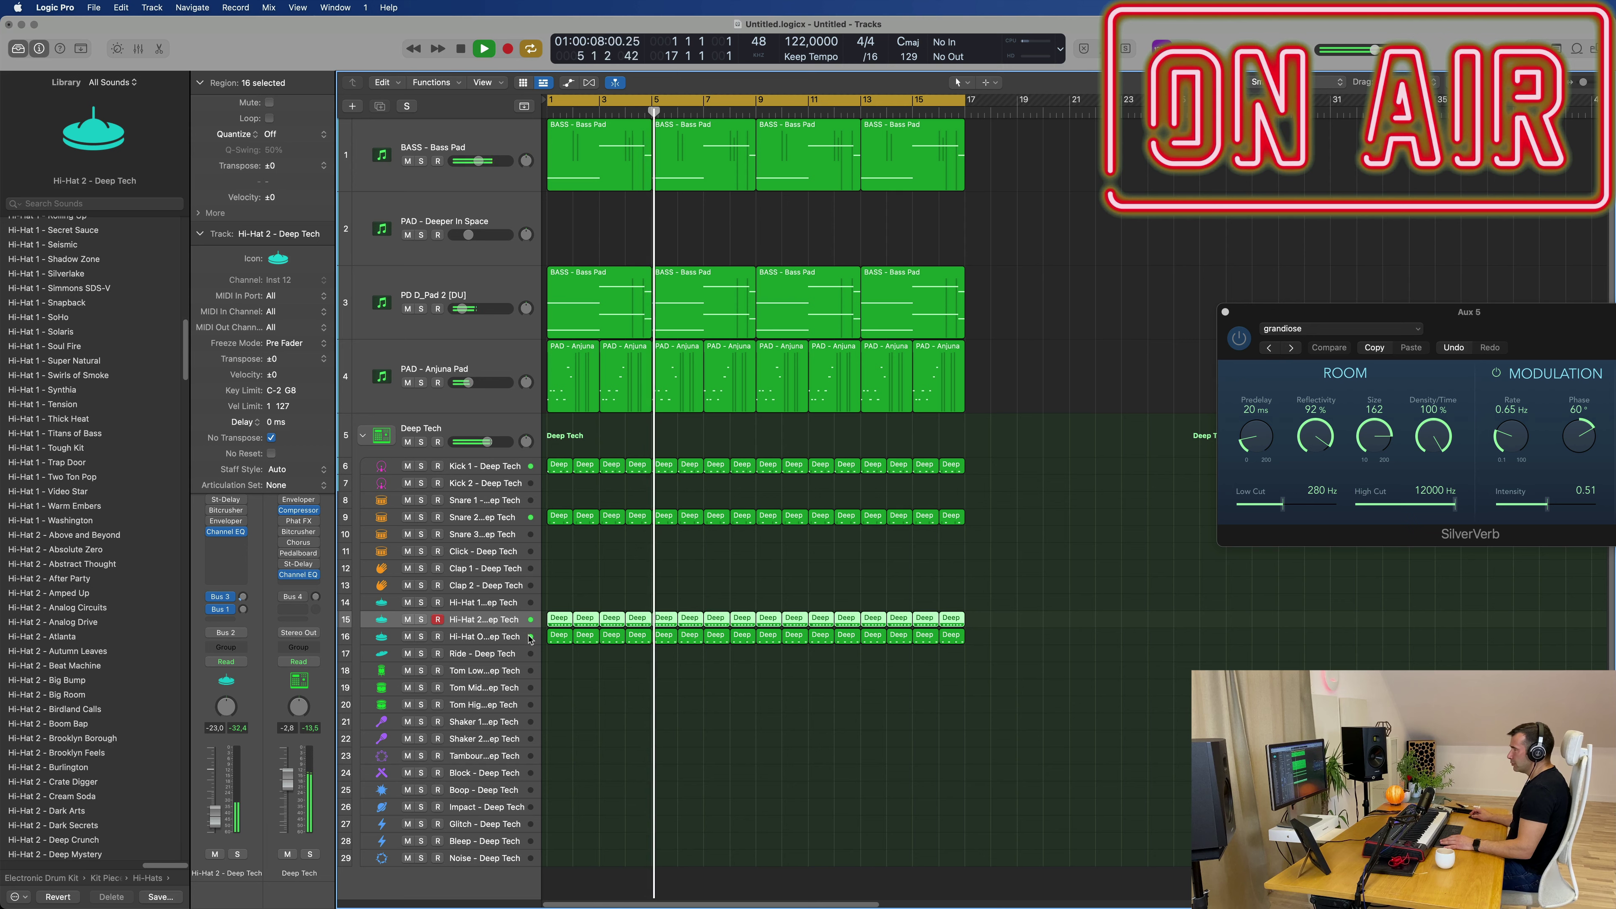
{"action": "key", "text": "Down"}
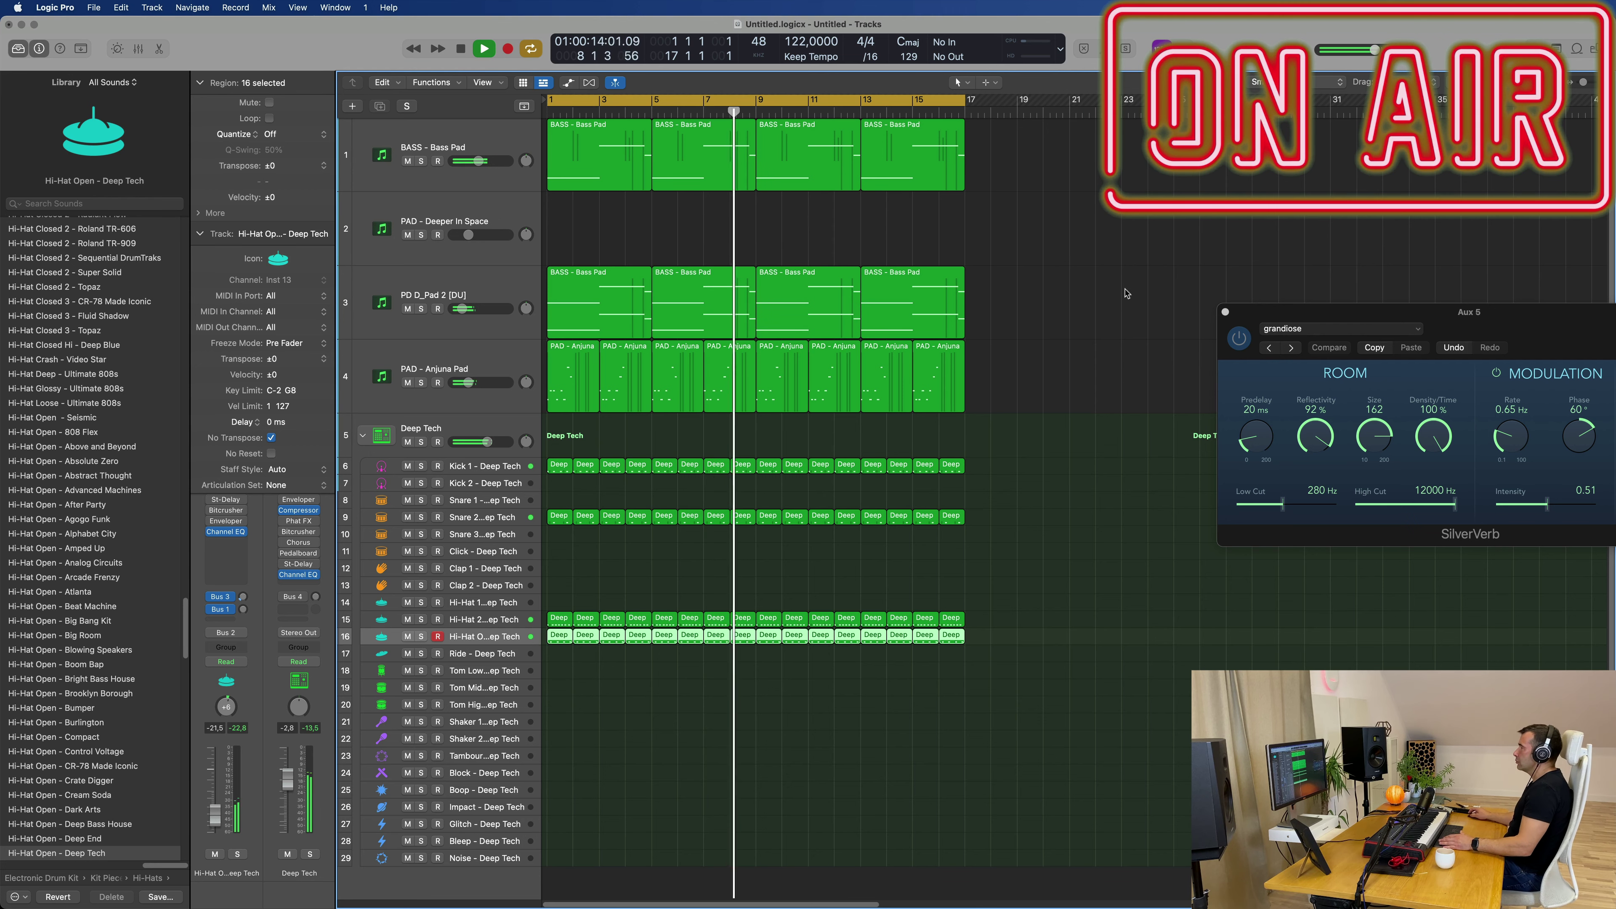
{"action": "left_click", "coordinate": [1105, 300]}
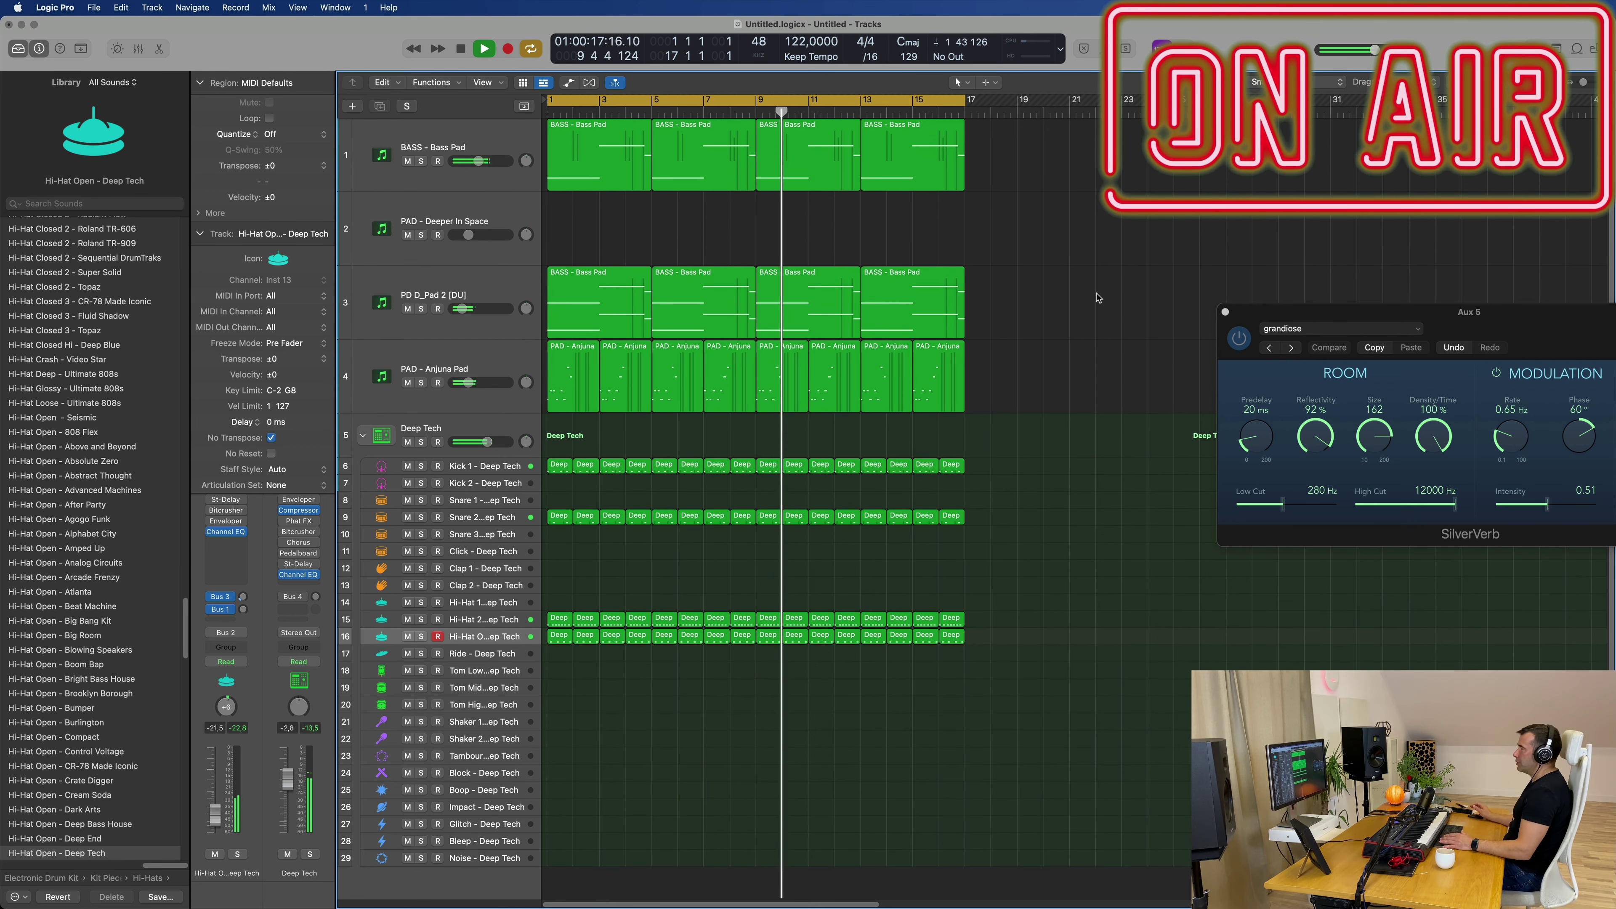
- Go through the bass and pad tracks during playback and set the PAD - Anjuna Pad track's volume to -14.6 dB
{"action": "left_click", "coordinate": [496, 182]}
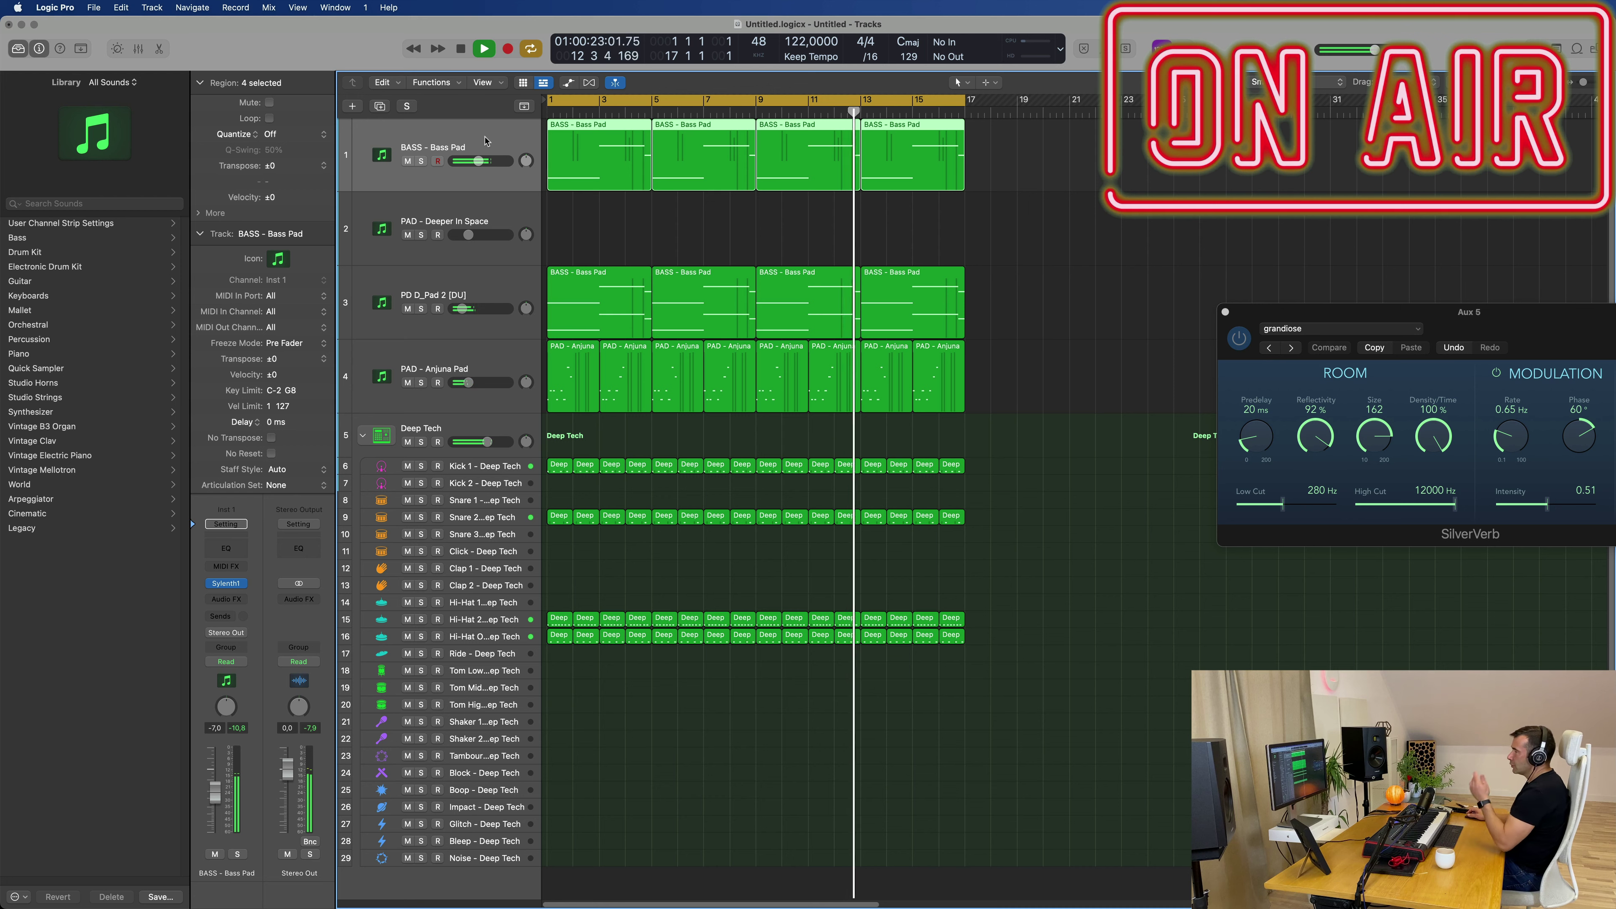
{"action": "left_click", "coordinate": [499, 214]}
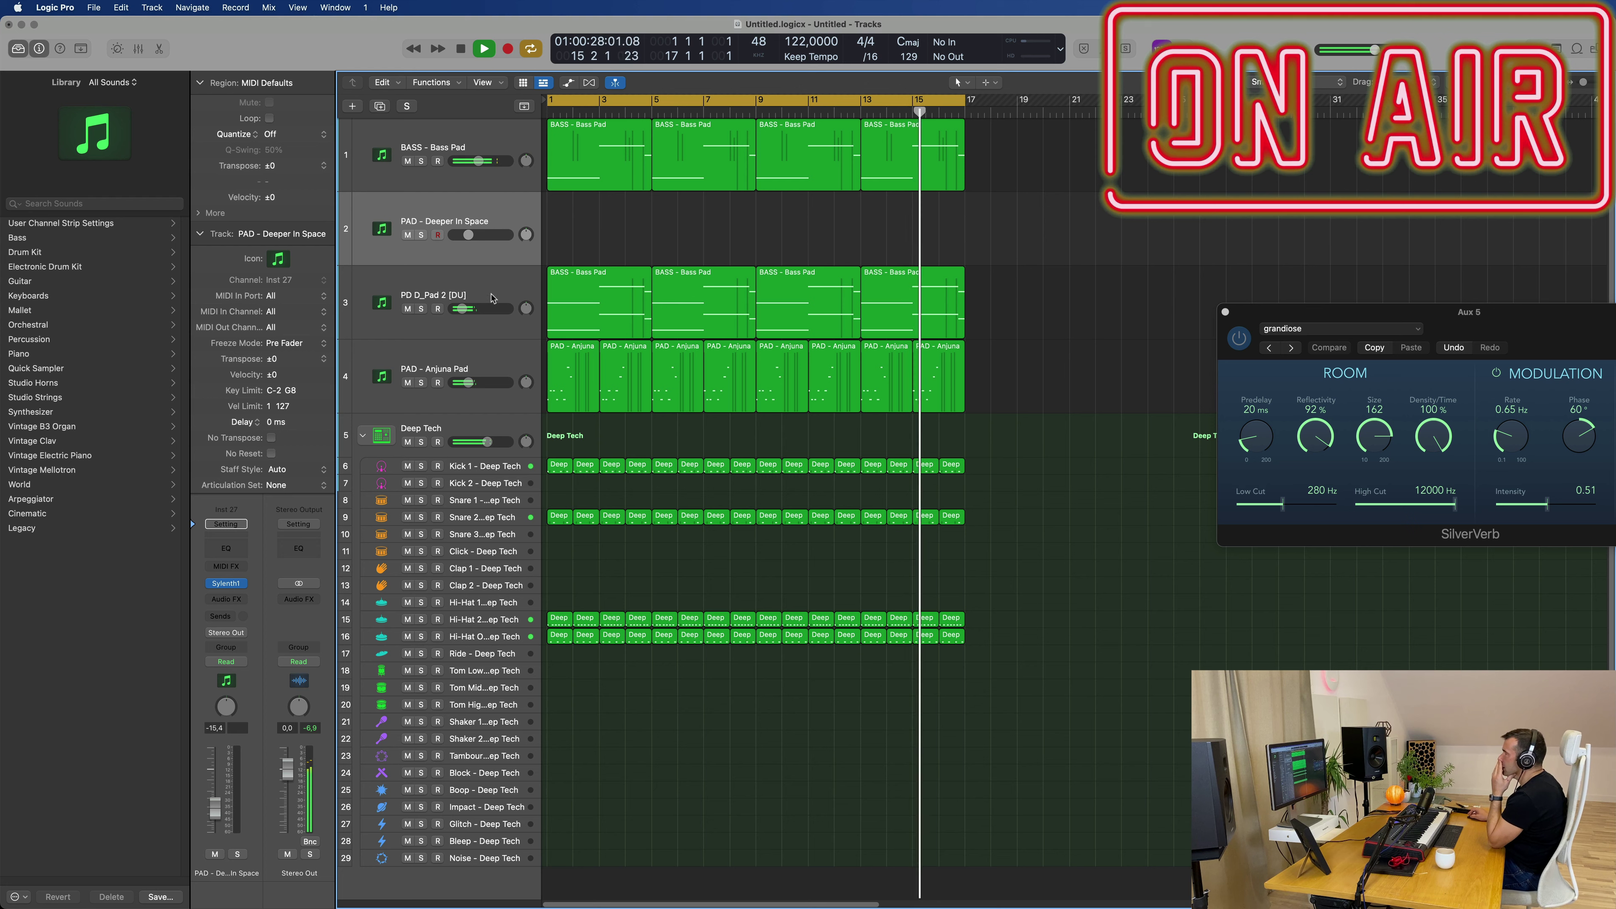
{"action": "left_click", "coordinate": [497, 363]}
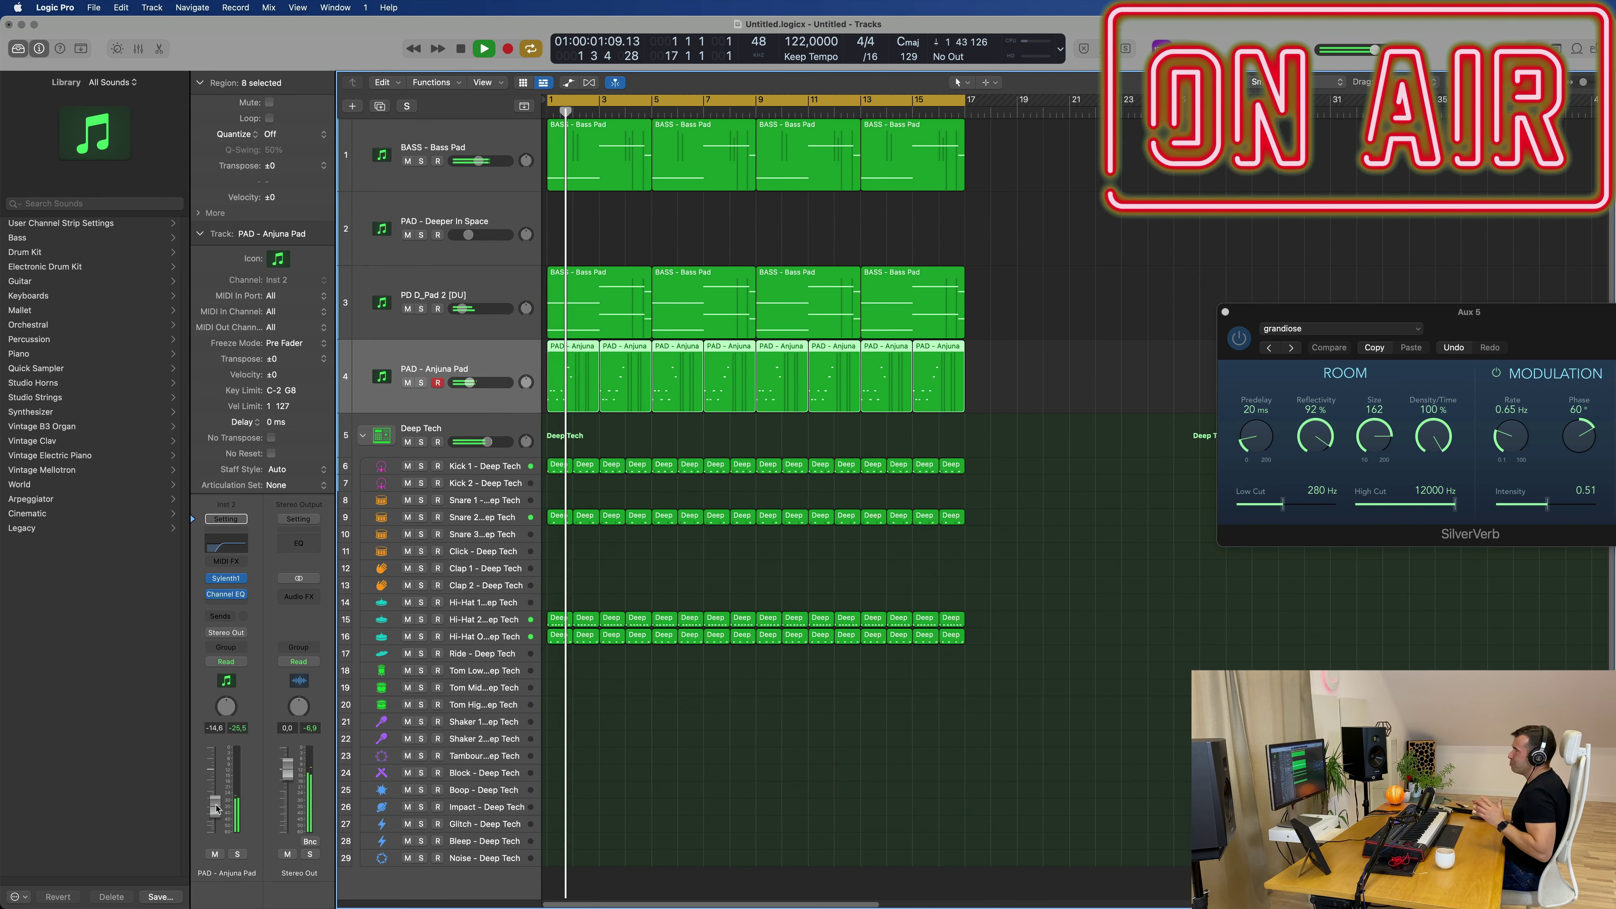
- Copy the first PD D_Pad 2 [DU] region to bar 1 of the PAD - Deeper In Space track and stop playback
{"action": "left_click_drag", "start_coordinate": [590, 312], "coordinate": [589, 245], "text": "alt"}
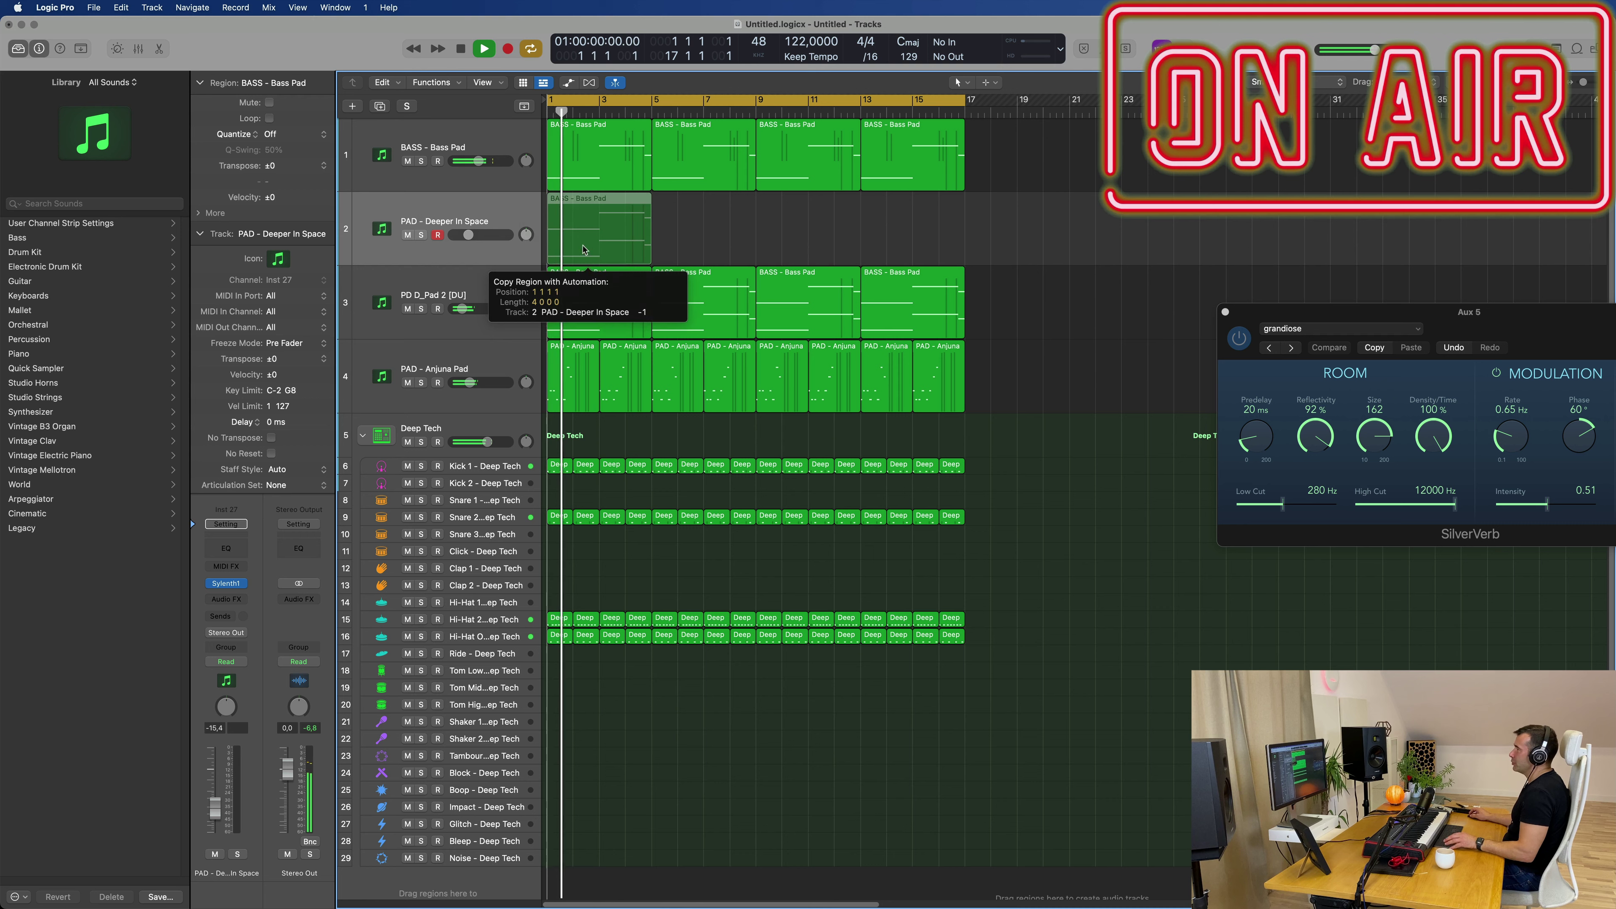
{"action": "key", "text": "space"}
{"action": "key", "text": "super+r"}
{"action": "key", "text": "super+r"}
{"action": "key", "text": "super+r"}
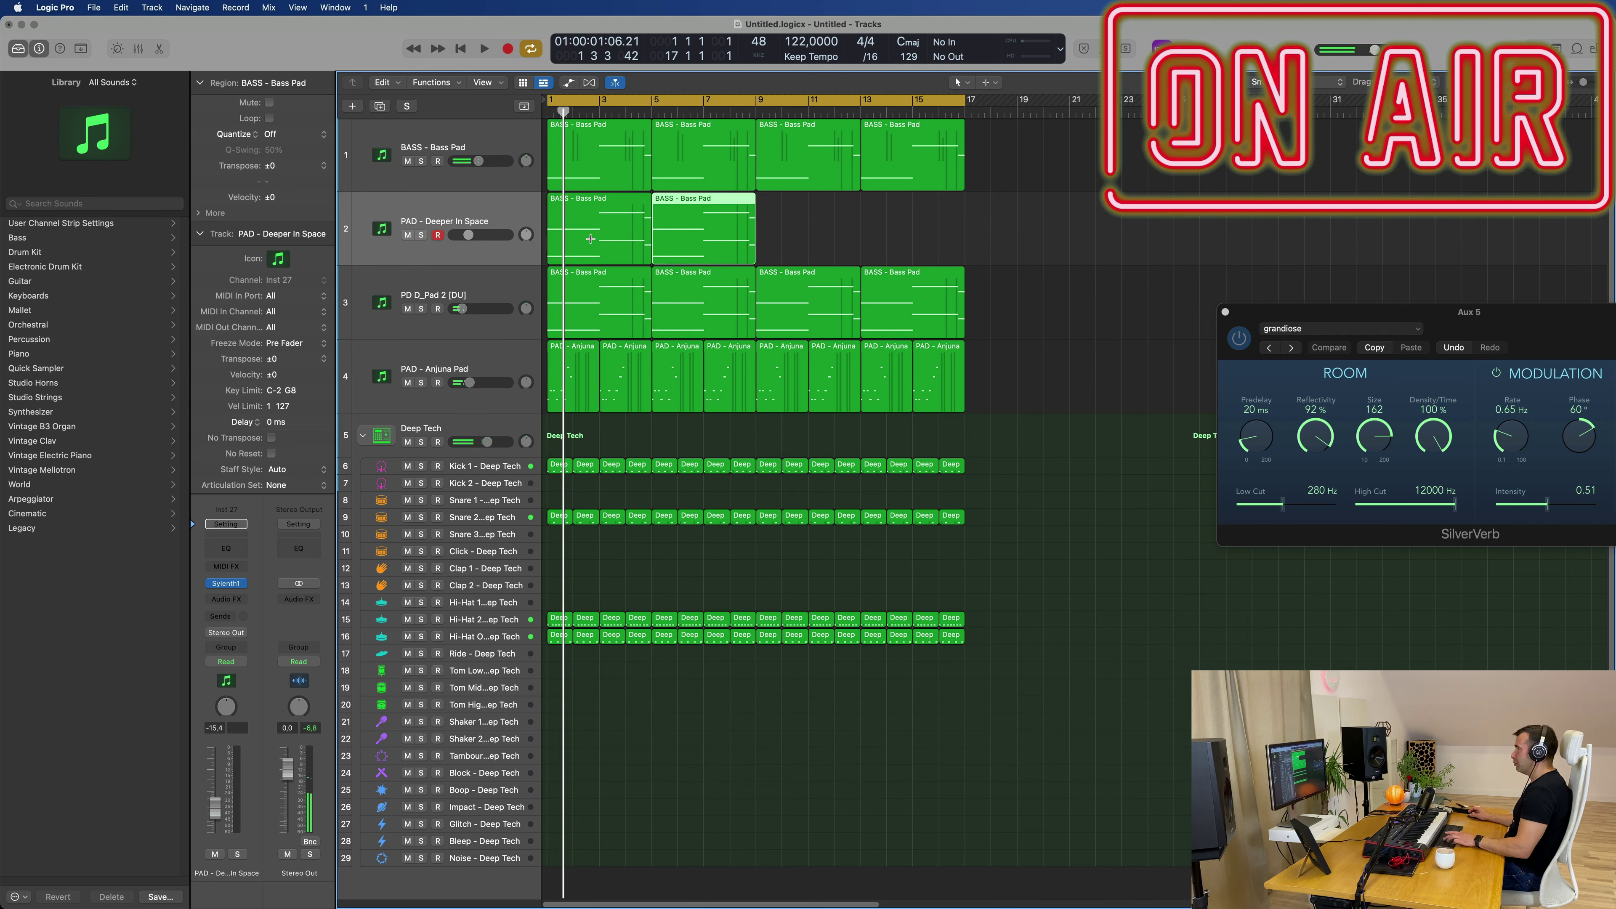
{"action": "key", "text": "super+z"}
{"action": "key", "text": "super+z"}
{"action": "key", "text": "super+z"}
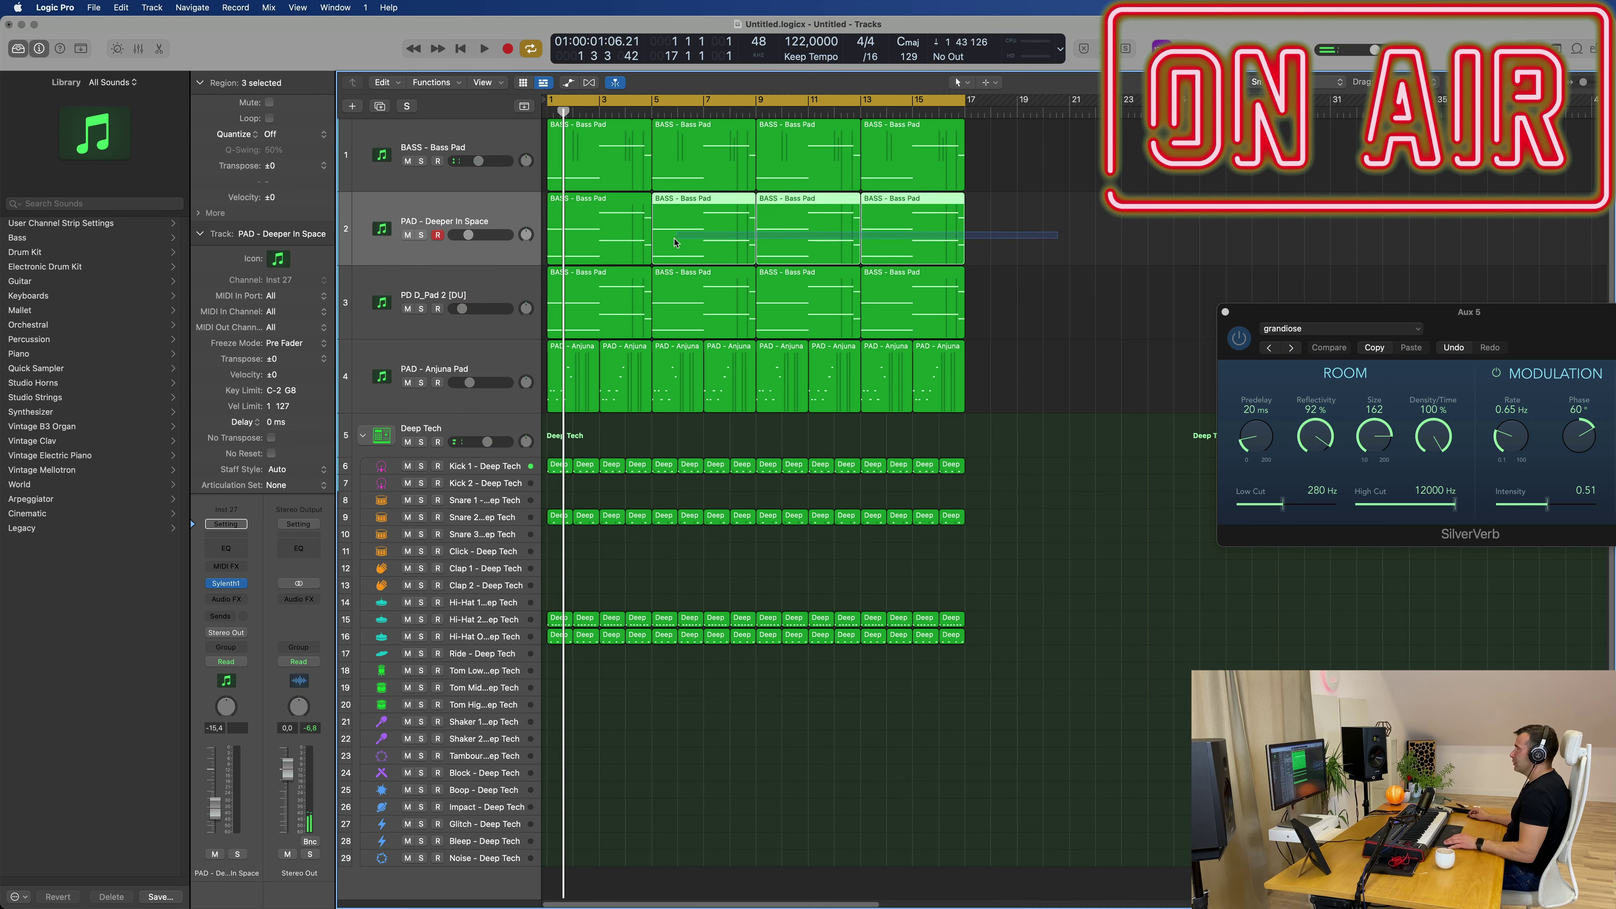
- Open the PAD - Deeper In Space track's first region and duplicate its upper three notes one octave higher
{"action": "double_click", "coordinate": [627, 236]}
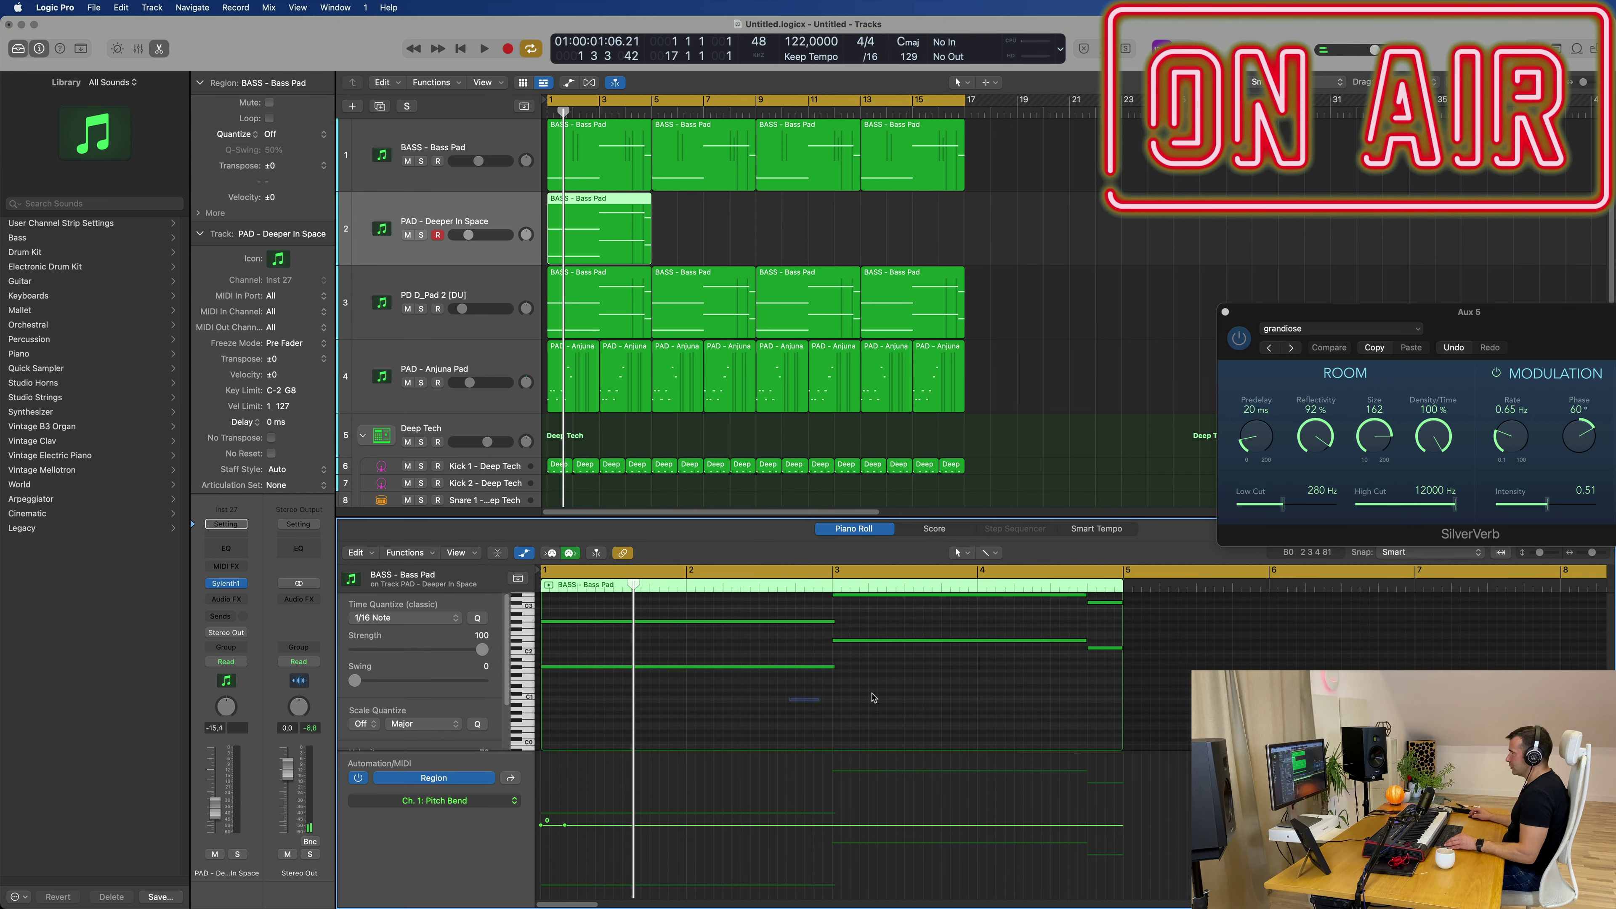
{"action": "left_click_drag", "start_coordinate": [938, 694], "coordinate": [1108, 636]}
{"action": "scroll", "coordinate": [705, 701], "scroll_direction": "down", "scroll_amount": 2}
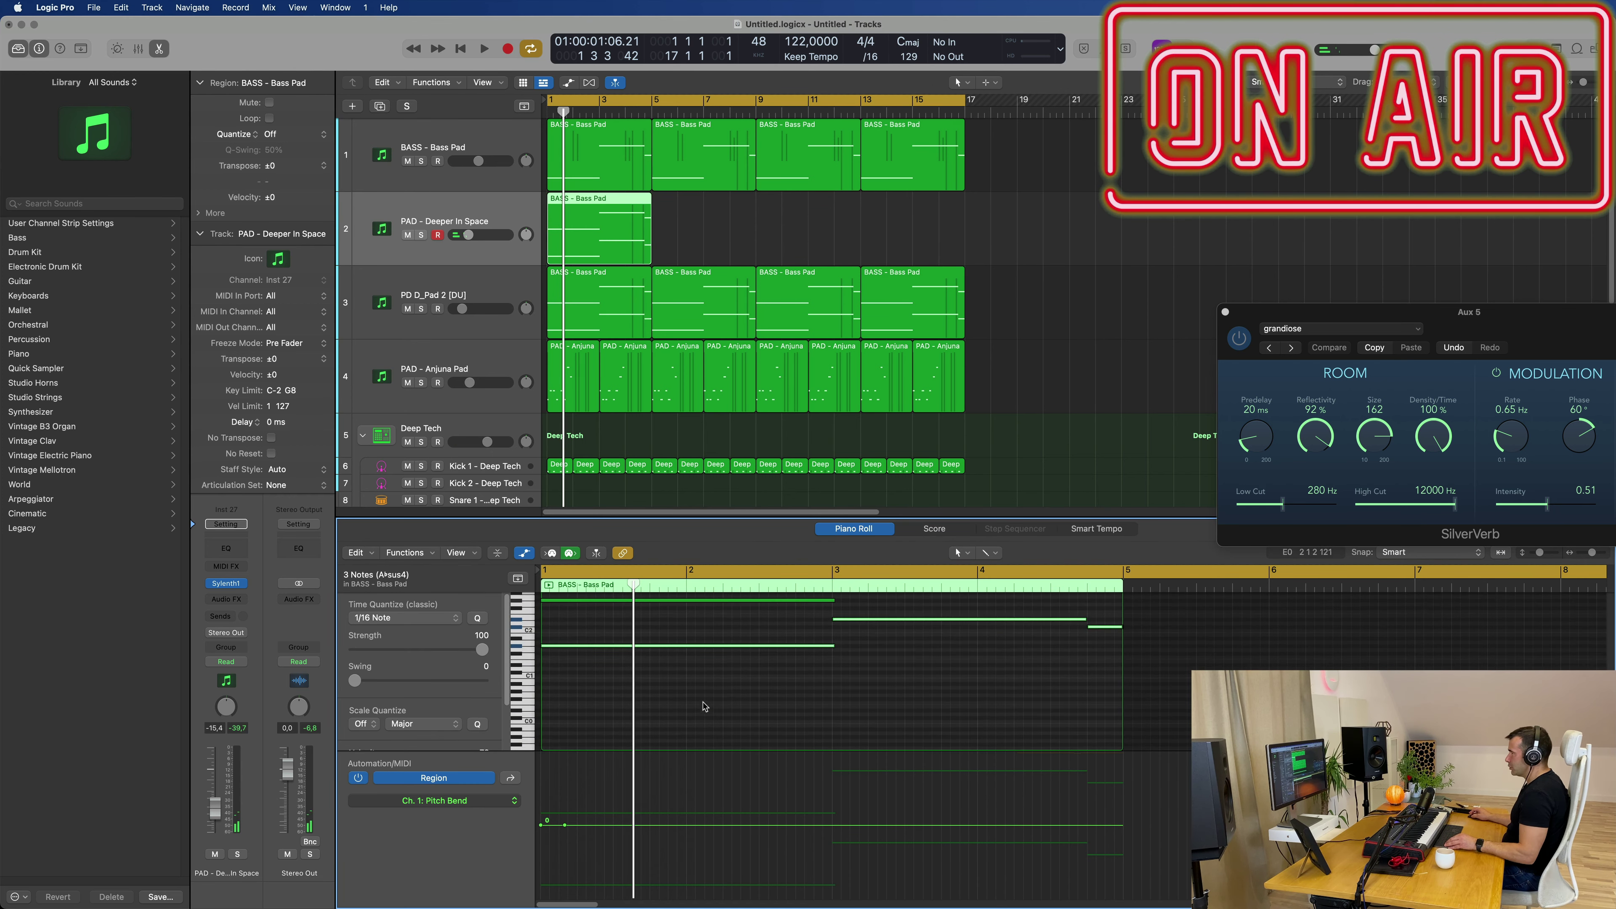
{"action": "scroll", "coordinate": [706, 700], "scroll_direction": "up", "scroll_amount": 2}
{"action": "left_click_drag", "start_coordinate": [715, 604], "coordinate": [1099, 672]}
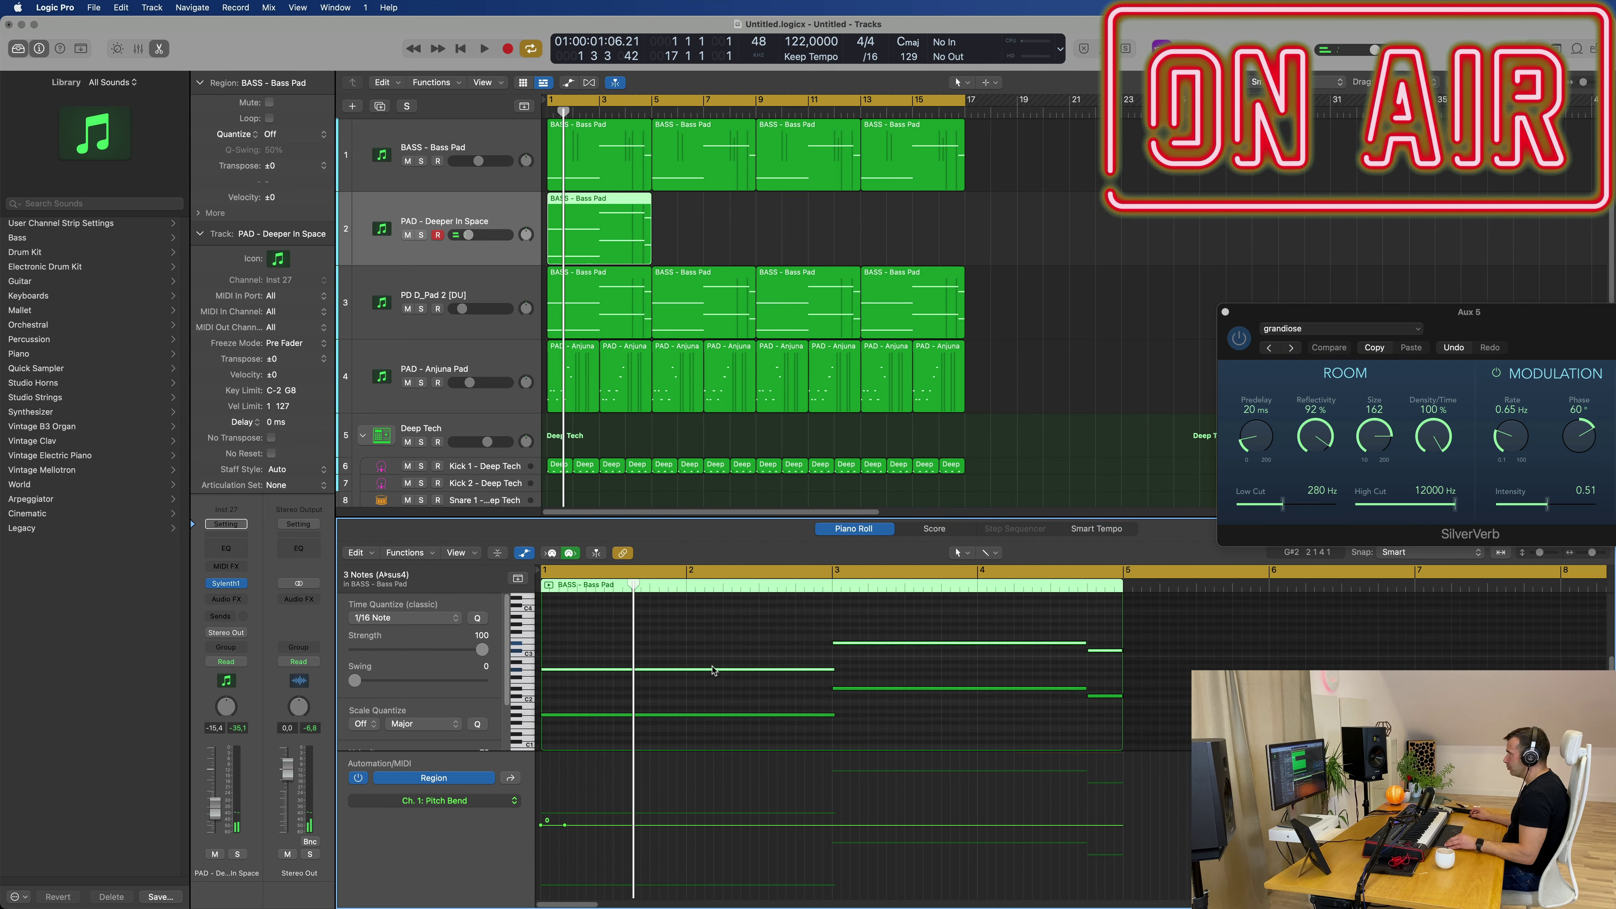
{"action": "left_click_drag", "start_coordinate": [712, 668], "coordinate": [714, 629]}
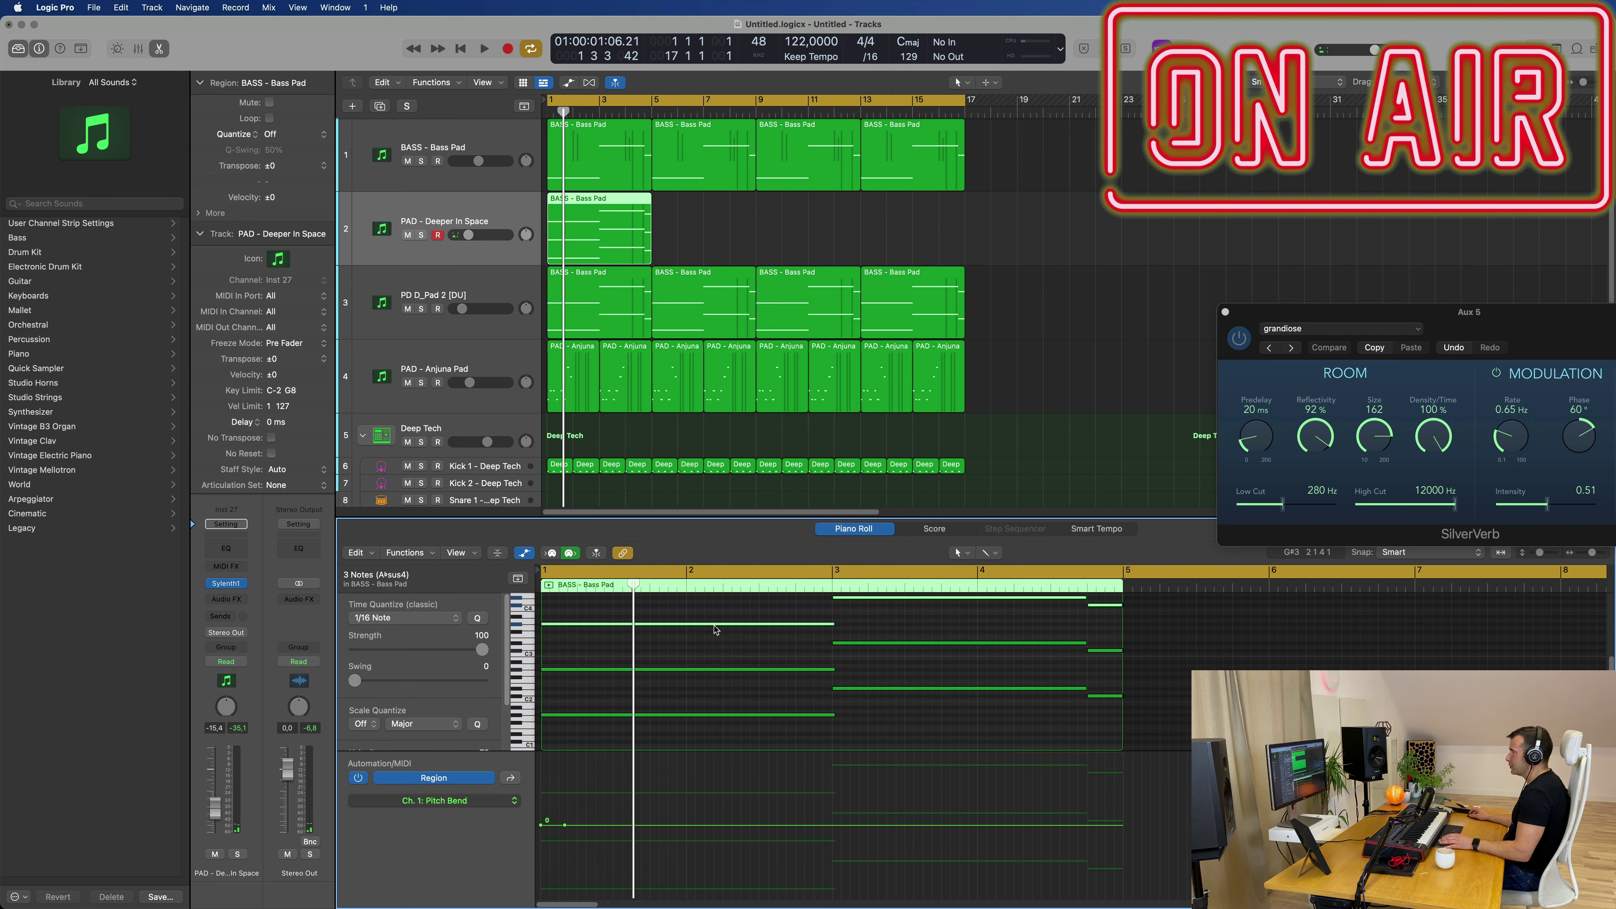
- Play the edited Deeper In Space region briefly and repeat it three times to fill bars 5 through 16
{"action": "key", "text": "space"}
{"action": "key", "text": "space"}
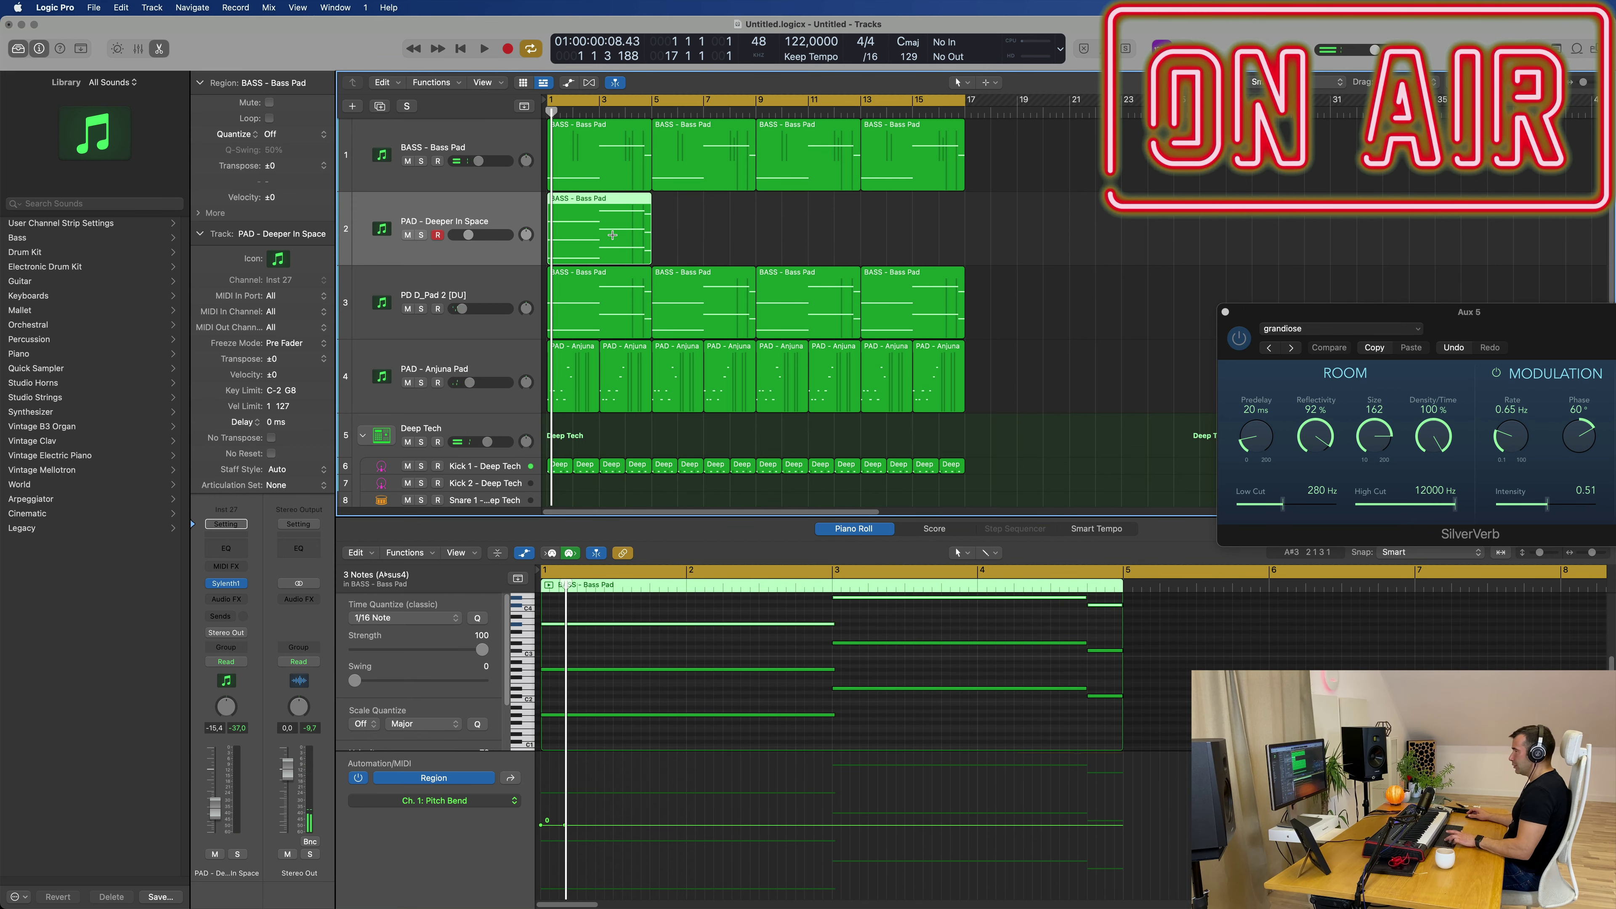
{"action": "key", "text": "super+r"}
{"action": "key", "text": "super+r"}
{"action": "key", "text": "super+r"}
{"action": "key", "text": "space"}
- Open the PAD - Deeper In Space track's Sylenth1 window and listen to the sound within the full arrangement
{"action": "left_click", "coordinate": [226, 586]}
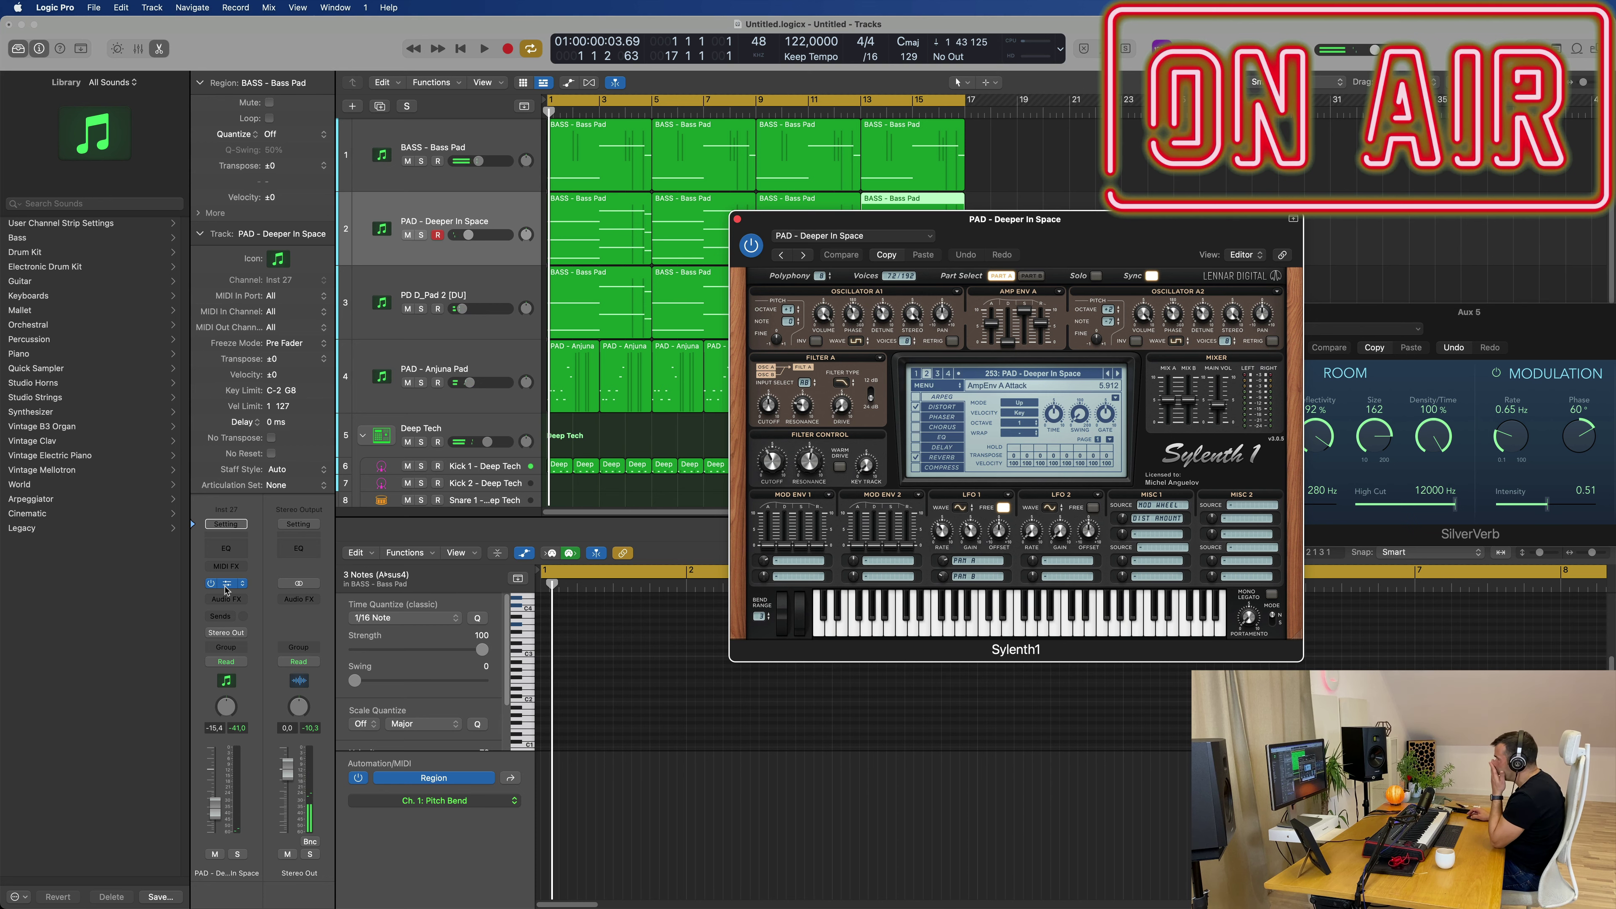
{"action": "left_click_drag", "start_coordinate": [1114, 223], "coordinate": [799, 224]}
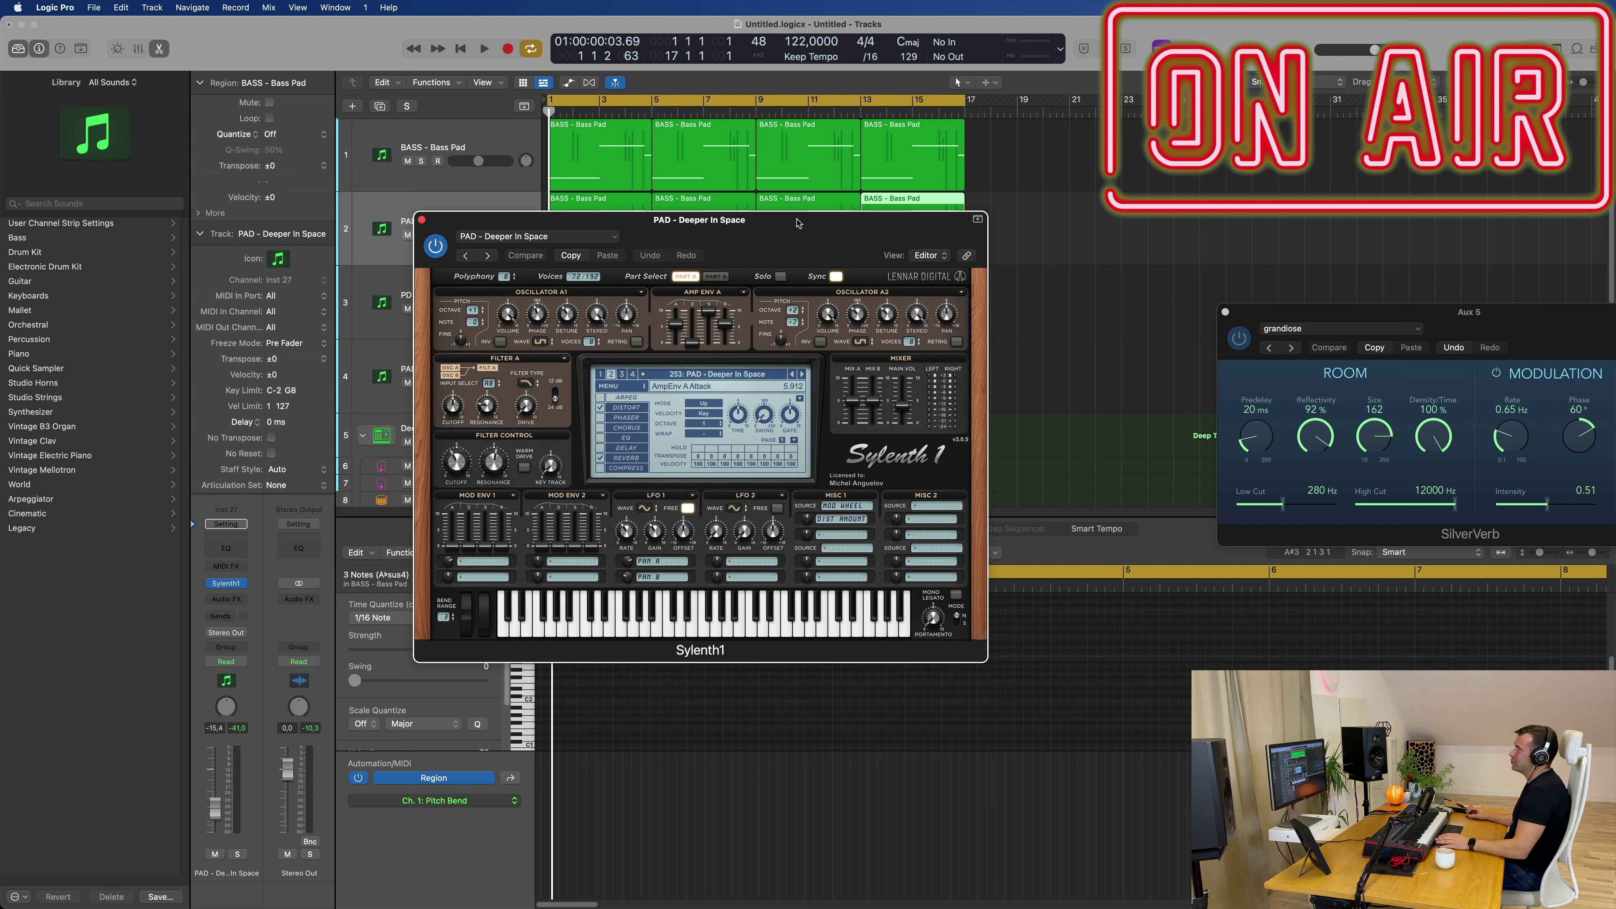
{"action": "left_click_drag", "start_coordinate": [798, 222], "coordinate": [845, 226]}
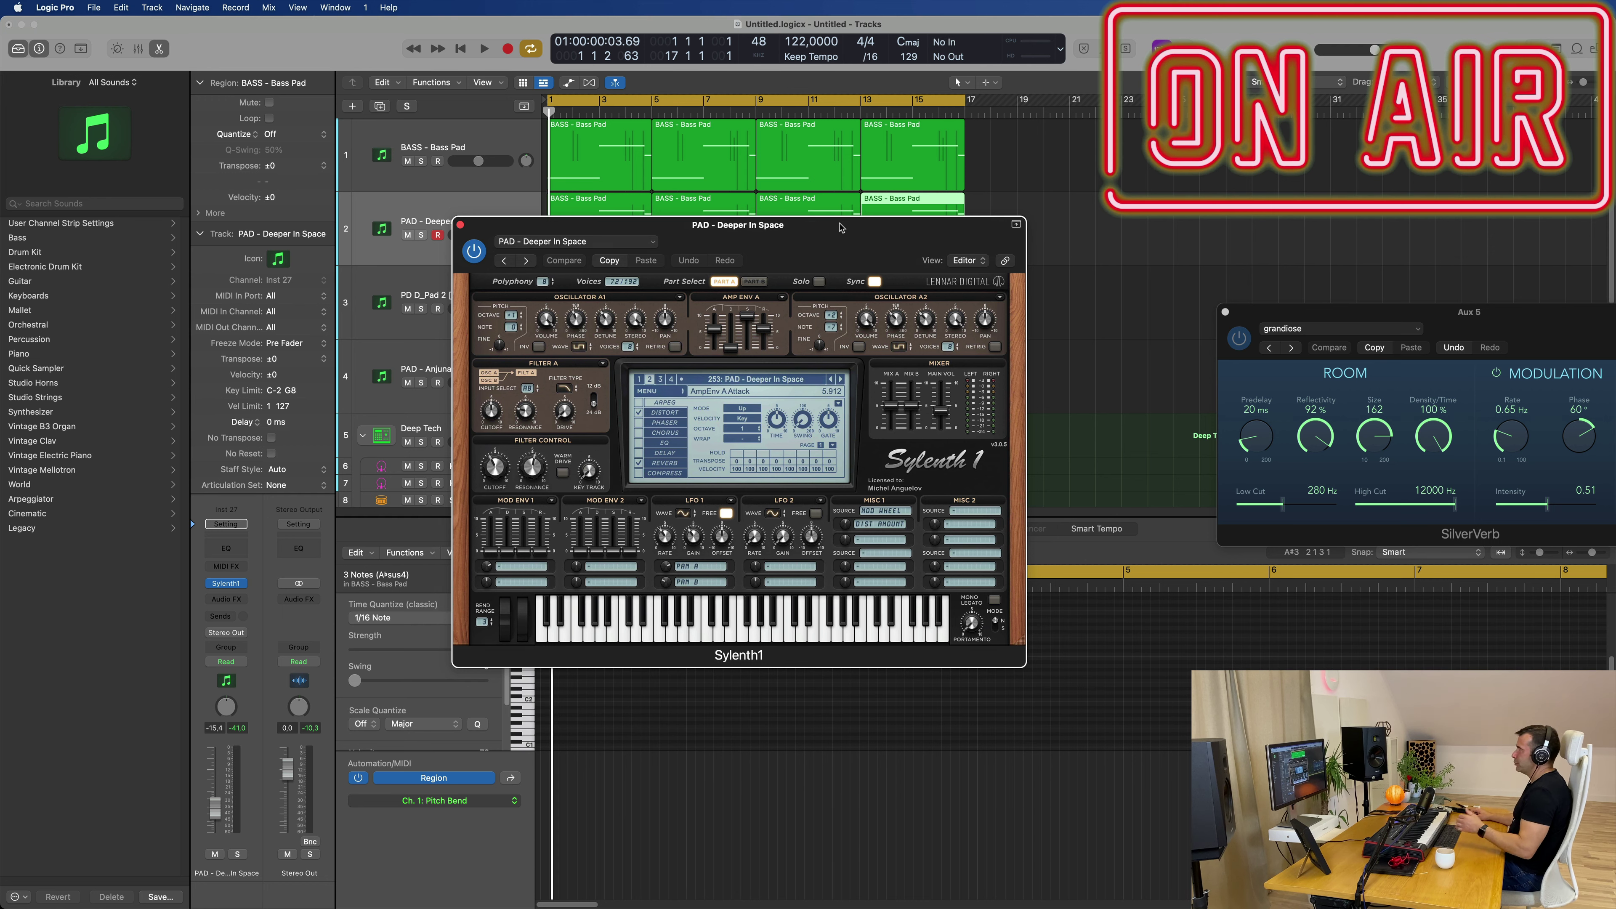
{"action": "left_click_drag", "start_coordinate": [840, 227], "coordinate": [930, 224]}
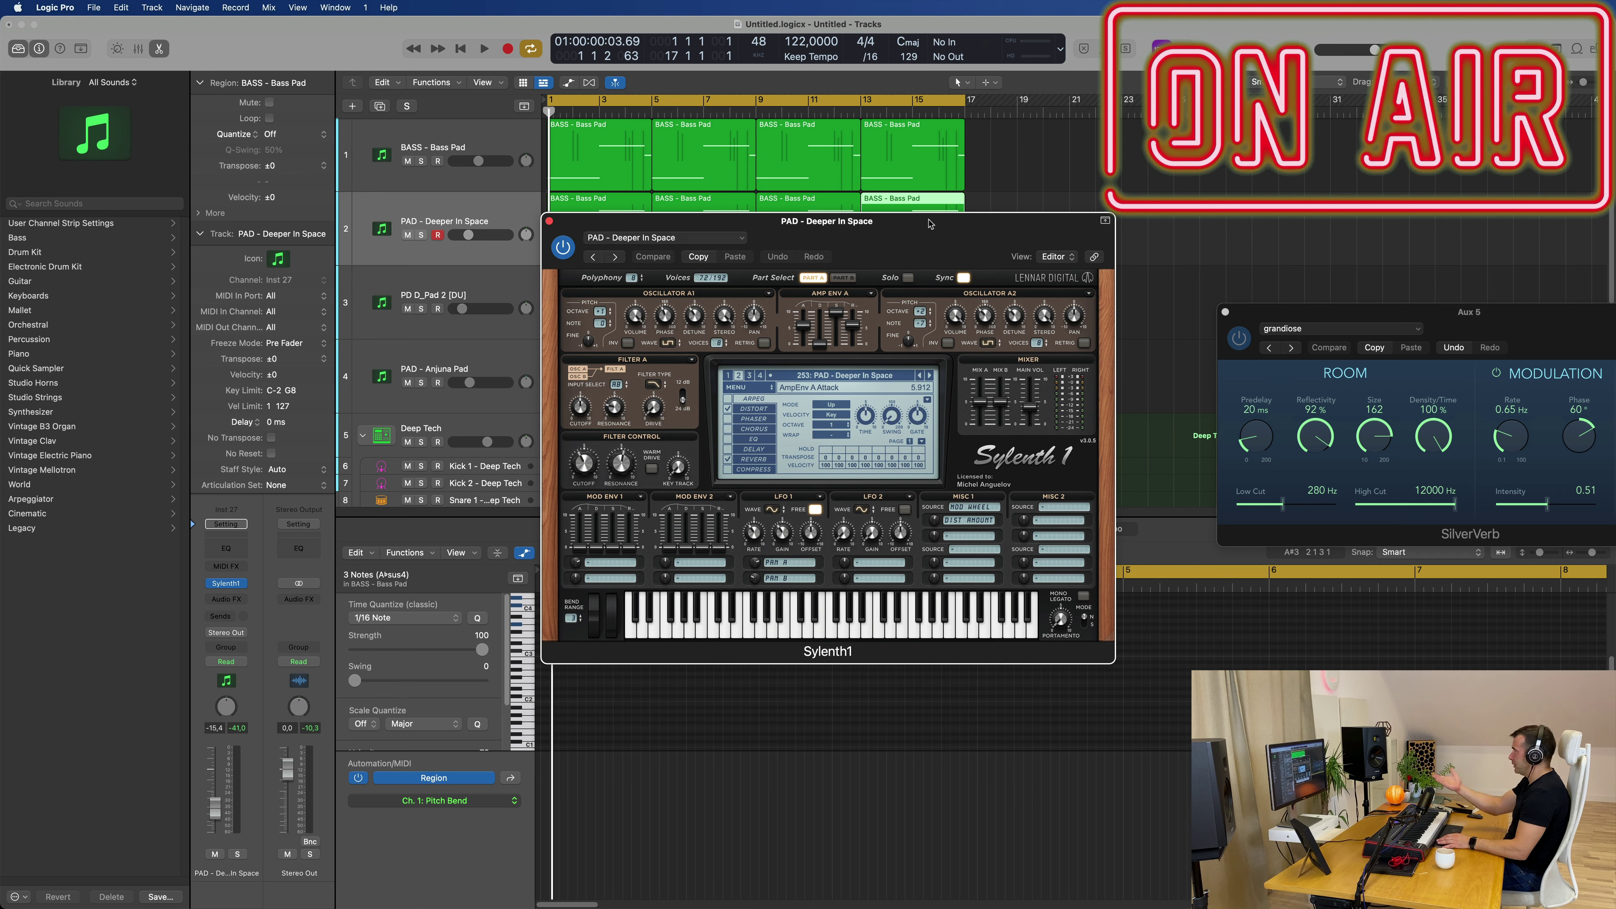
{"action": "mouse_move", "coordinate": [930, 223]}
{"action": "left_mouse_down"}
{"action": "mouse_move", "coordinate": [1107, 231]}
{"action": "mouse_move", "coordinate": [962, 219]}
{"action": "left_mouse_up"}
{"action": "key", "text": "space"}
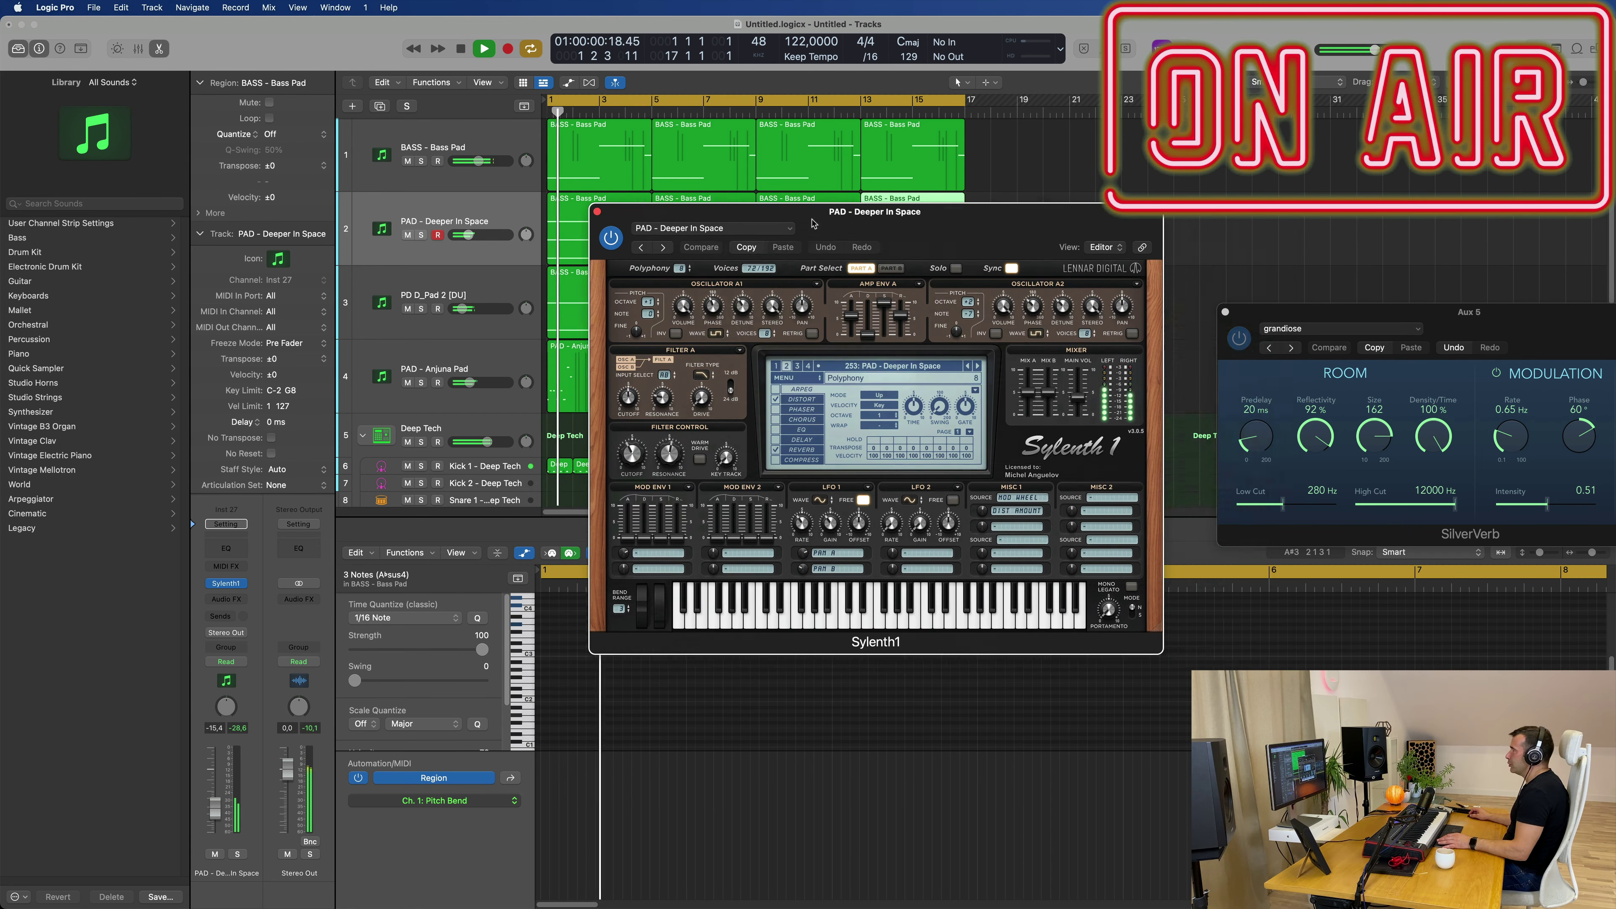
- Browse Sylenth1's sub-banks and load the ARP - Acid Thing 2 preset on the second track during playback
{"action": "left_click", "coordinate": [596, 211]}
{"action": "left_click", "coordinate": [226, 583]}
{"action": "left_click", "coordinate": [911, 375]}
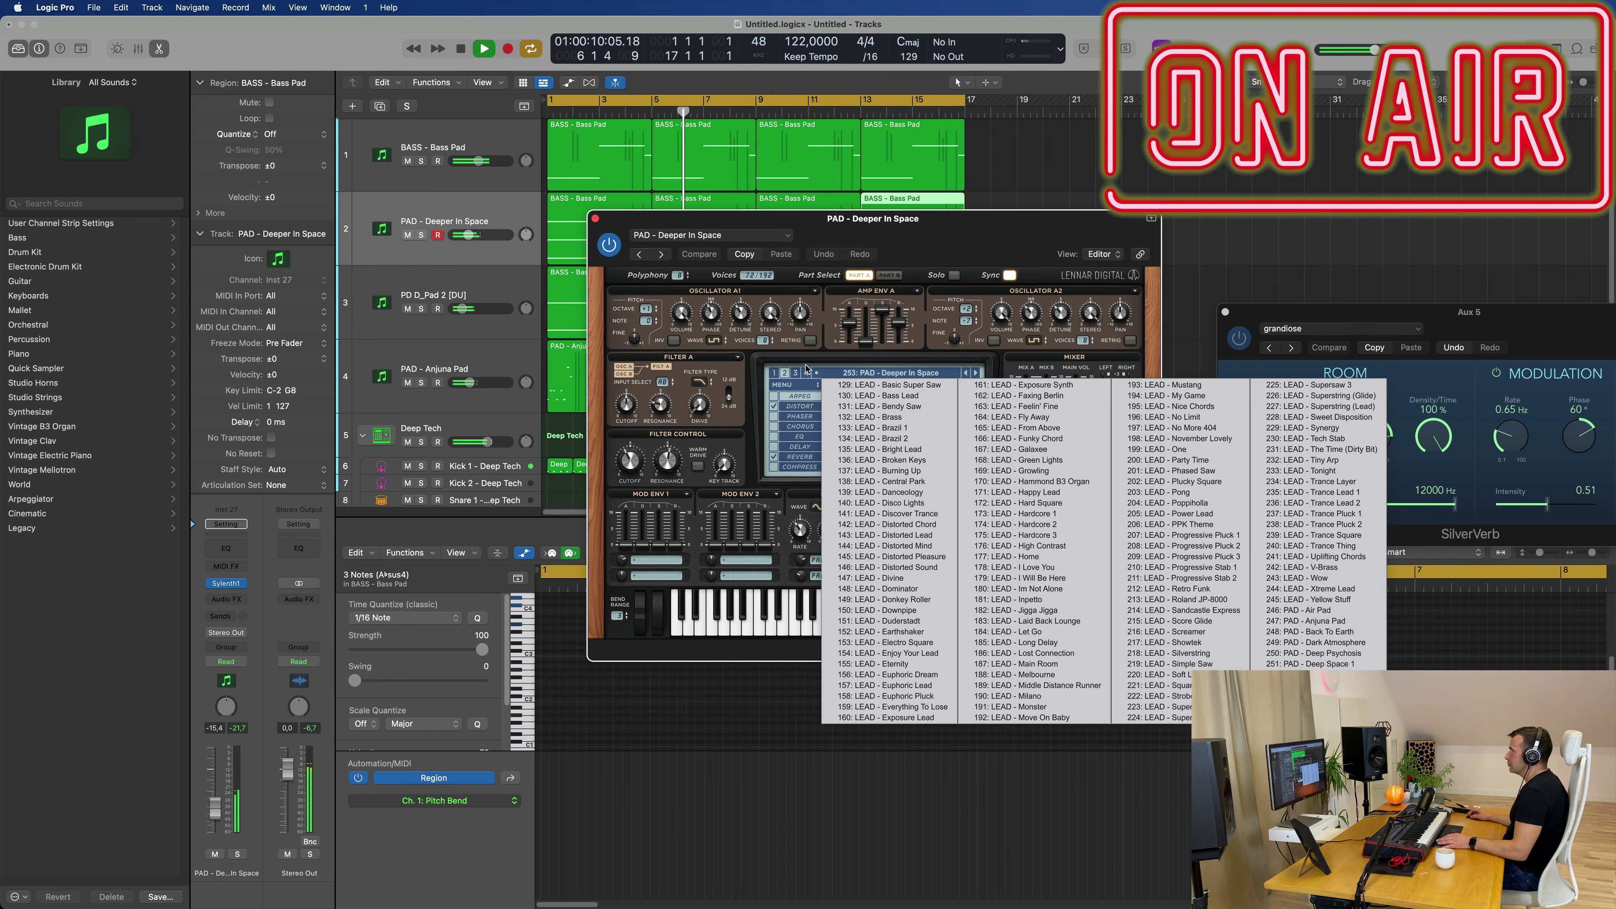
{"action": "left_click", "coordinate": [795, 373]}
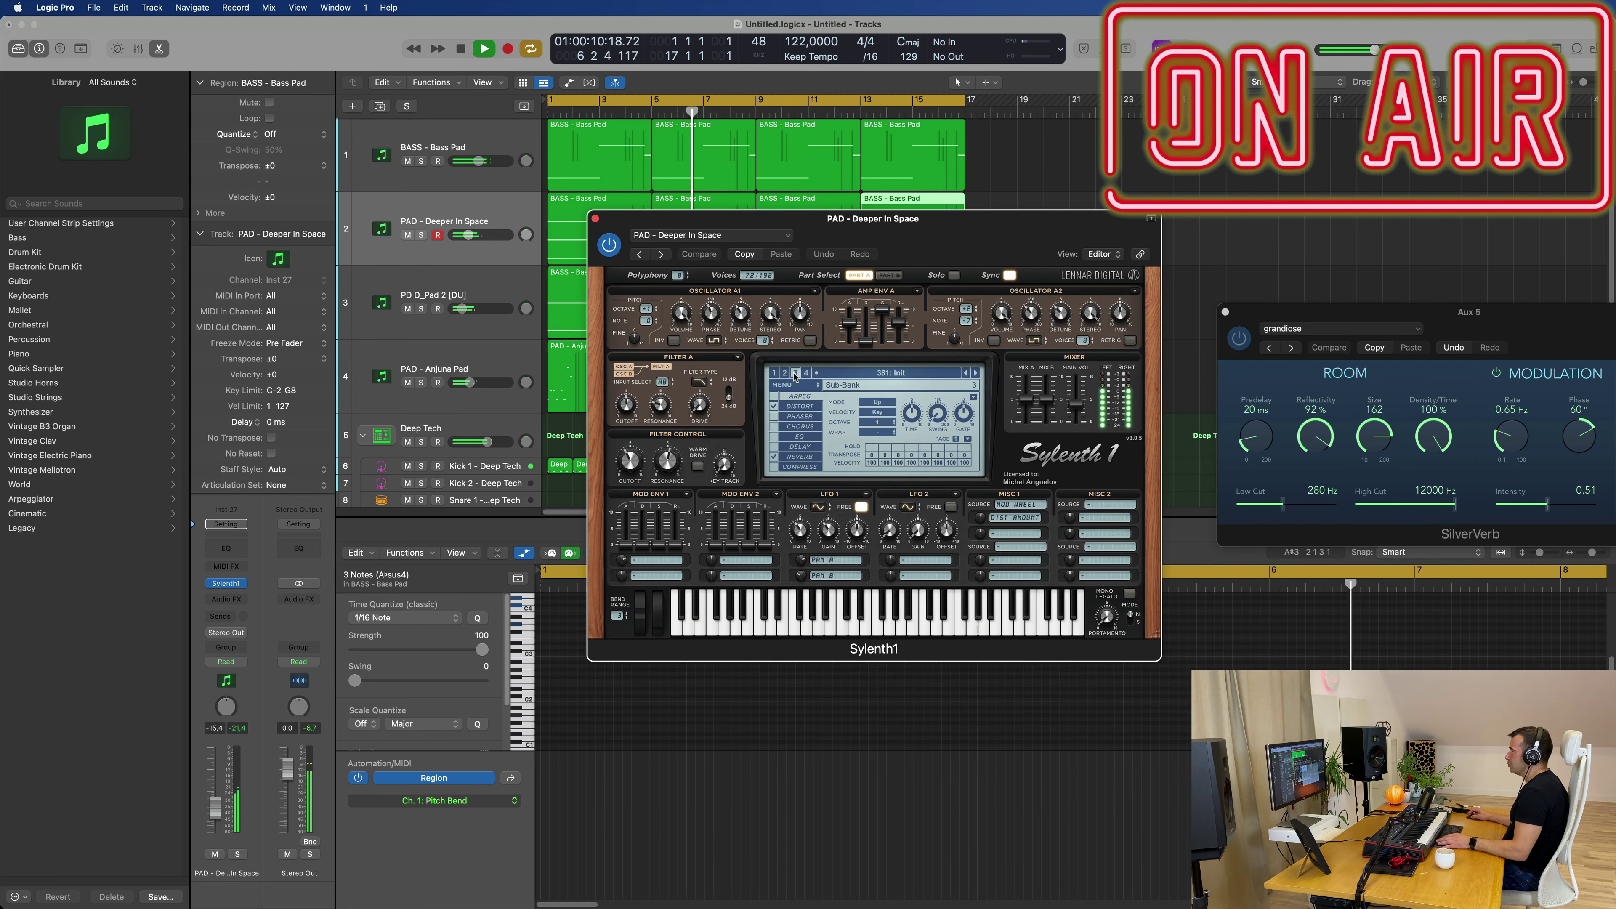
{"action": "left_click", "coordinate": [865, 374]}
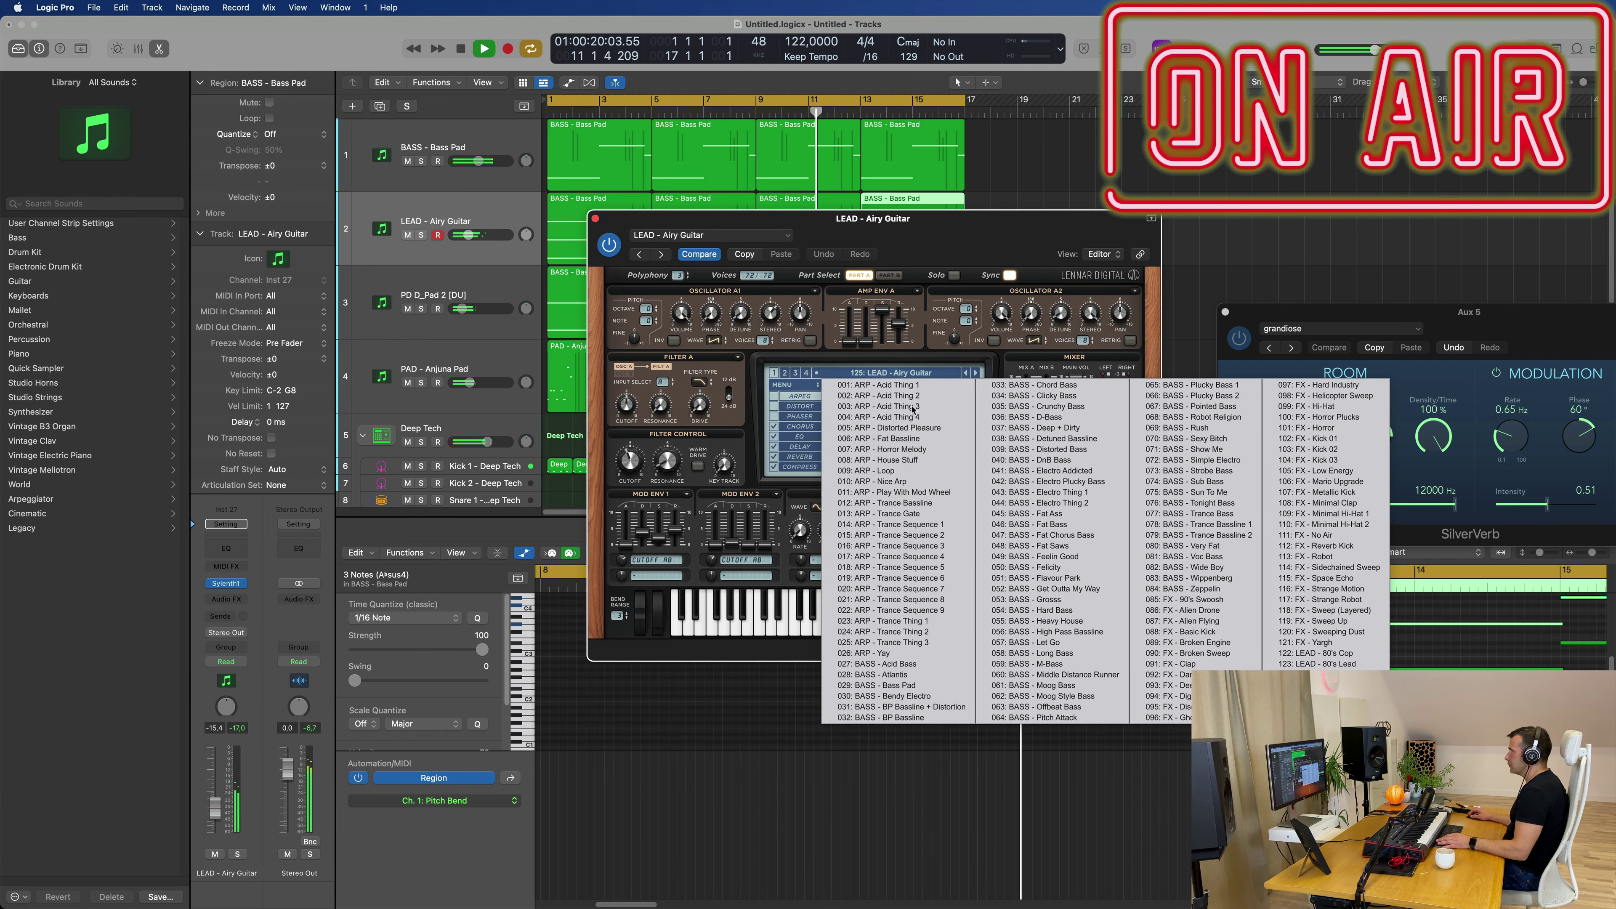
{"action": "left_click", "coordinate": [910, 393]}
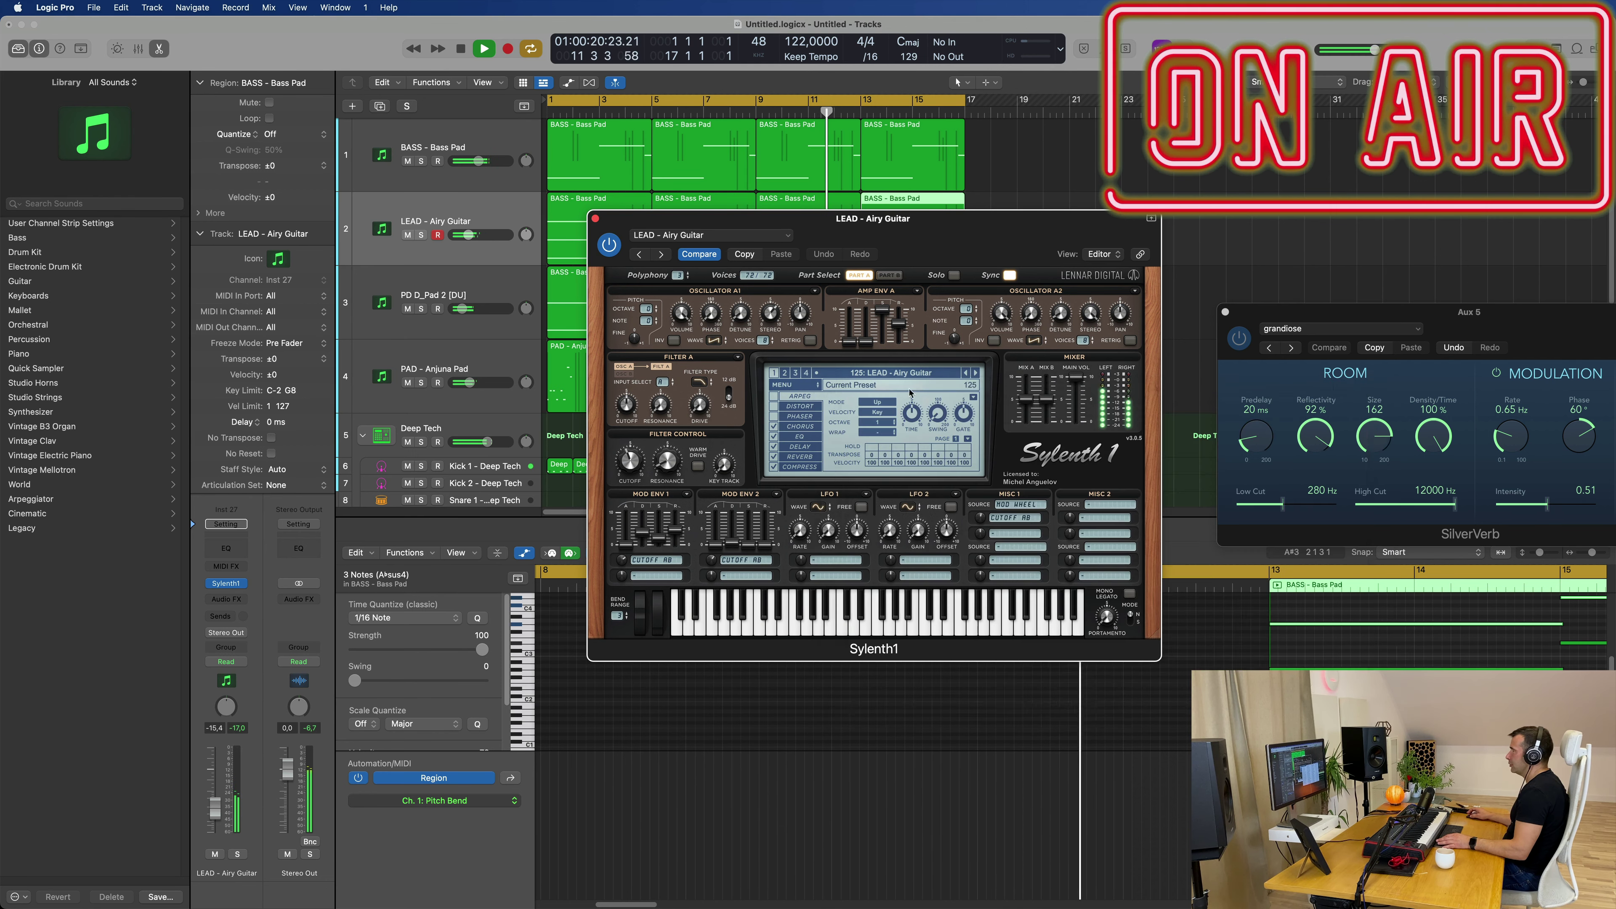
- Audition the successive Sylenth1 ARP presets through the Trance Sequence sounds, and stop playback
{"action": "left_click_drag", "start_coordinate": [873, 218], "coordinate": [925, 233]}
{"action": "left_click", "coordinate": [1029, 388]}
{"action": "left_click", "coordinate": [1029, 388]}
{"action": "left_click", "coordinate": [1028, 388]}
{"action": "left_click", "coordinate": [1028, 387]}
{"action": "left_click", "coordinate": [1029, 388]}
{"action": "left_click", "coordinate": [1029, 388]}
{"action": "left_click", "coordinate": [1029, 390]}
{"action": "left_click", "coordinate": [1029, 387]}
{"action": "left_click", "coordinate": [1029, 387]}
{"action": "left_click", "coordinate": [1030, 387]}
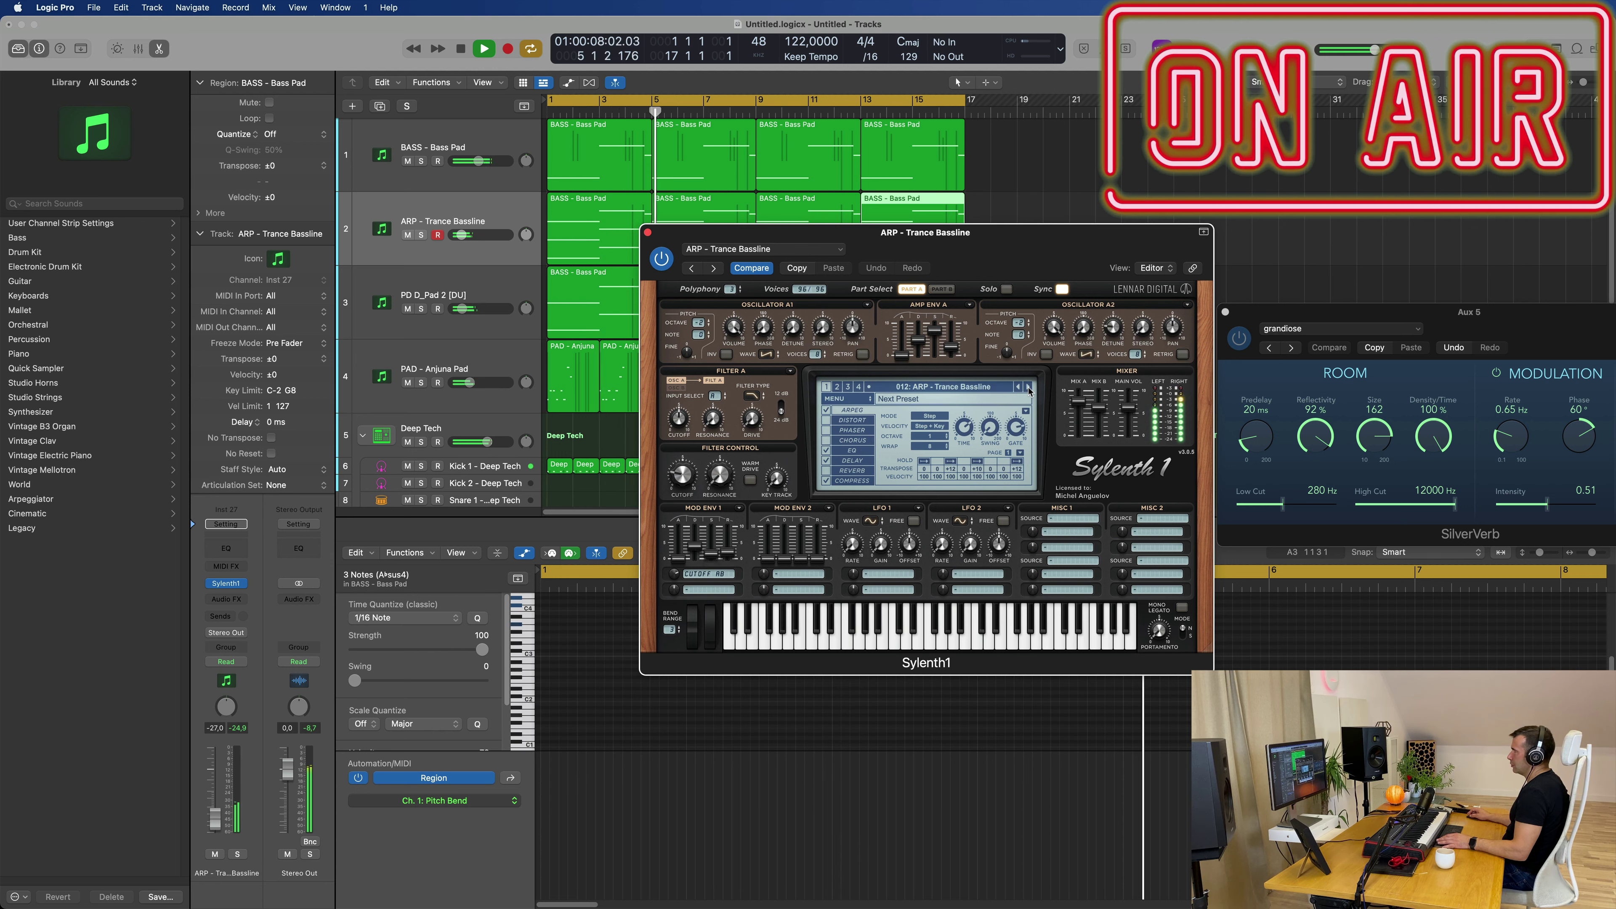
{"action": "left_click", "coordinate": [1030, 388]}
{"action": "left_click", "coordinate": [1029, 387]}
{"action": "left_click", "coordinate": [1029, 387]}
{"action": "left_click", "coordinate": [1029, 387]}
{"action": "left_click", "coordinate": [1030, 388]}
{"action": "left_click", "coordinate": [1029, 387]}
{"action": "left_click", "coordinate": [1029, 388]}
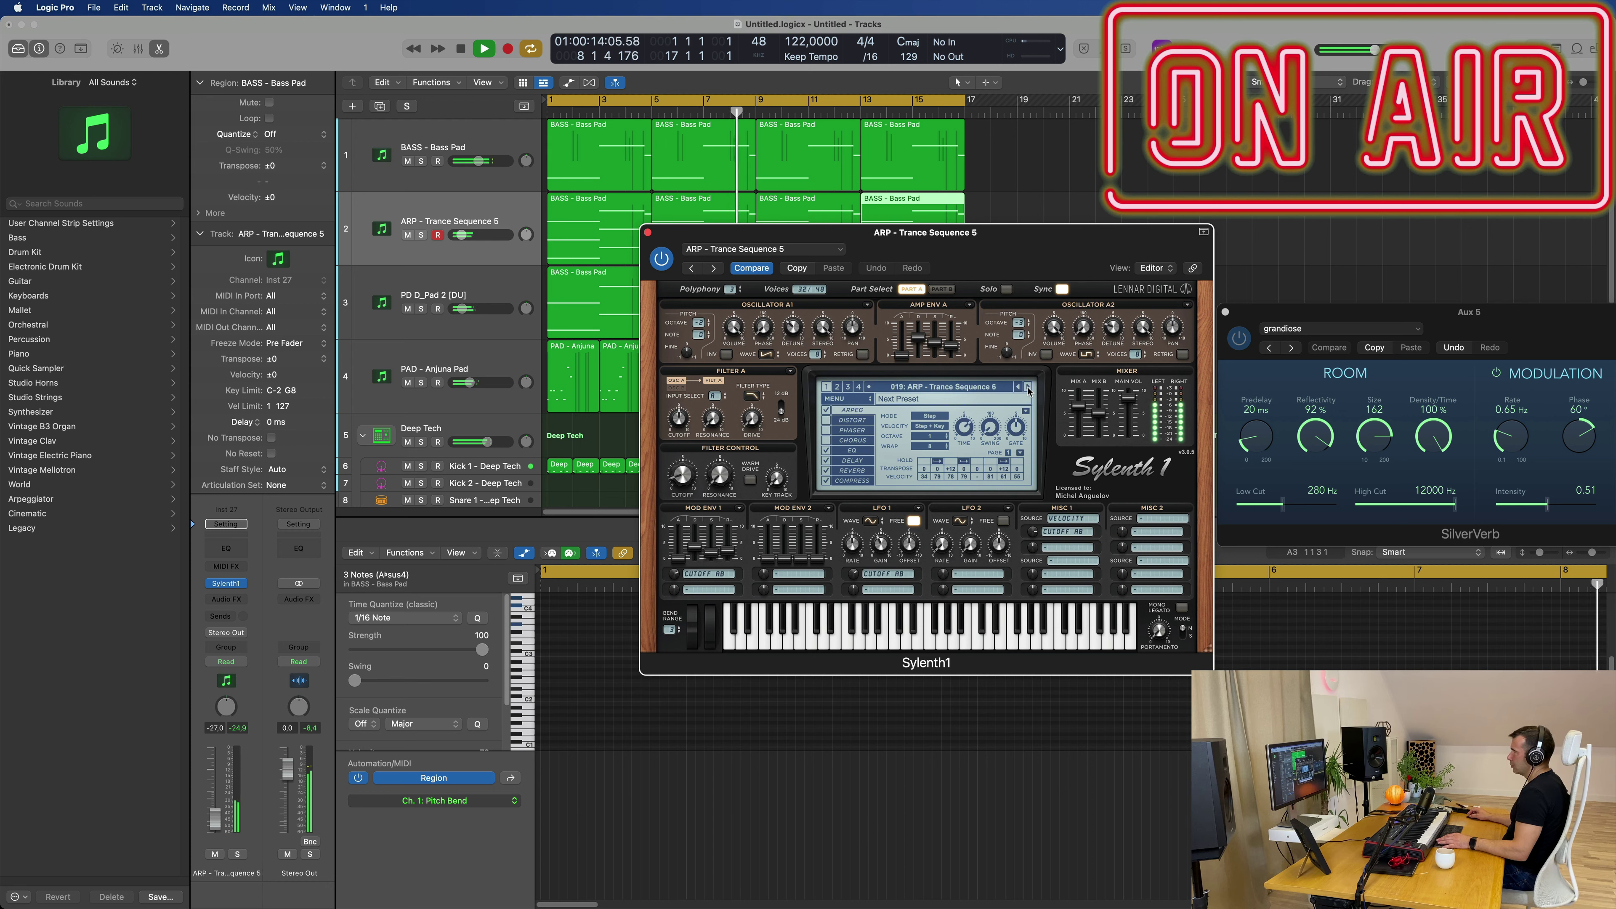
{"action": "left_click", "coordinate": [1028, 387]}
{"action": "left_click", "coordinate": [1028, 388]}
{"action": "key", "text": "space"}
- Select all regions on the second track and replace its Sylenth1 instrument with Serum
{"action": "left_click", "coordinate": [471, 223]}
{"action": "left_click", "coordinate": [239, 583]}
{"action": "mouse_move", "coordinate": [306, 882]}
{"action": "mouse_move", "coordinate": [471, 882]}
{"action": "mouse_move", "coordinate": [527, 883]}
{"action": "left_click", "coordinate": [580, 881]}
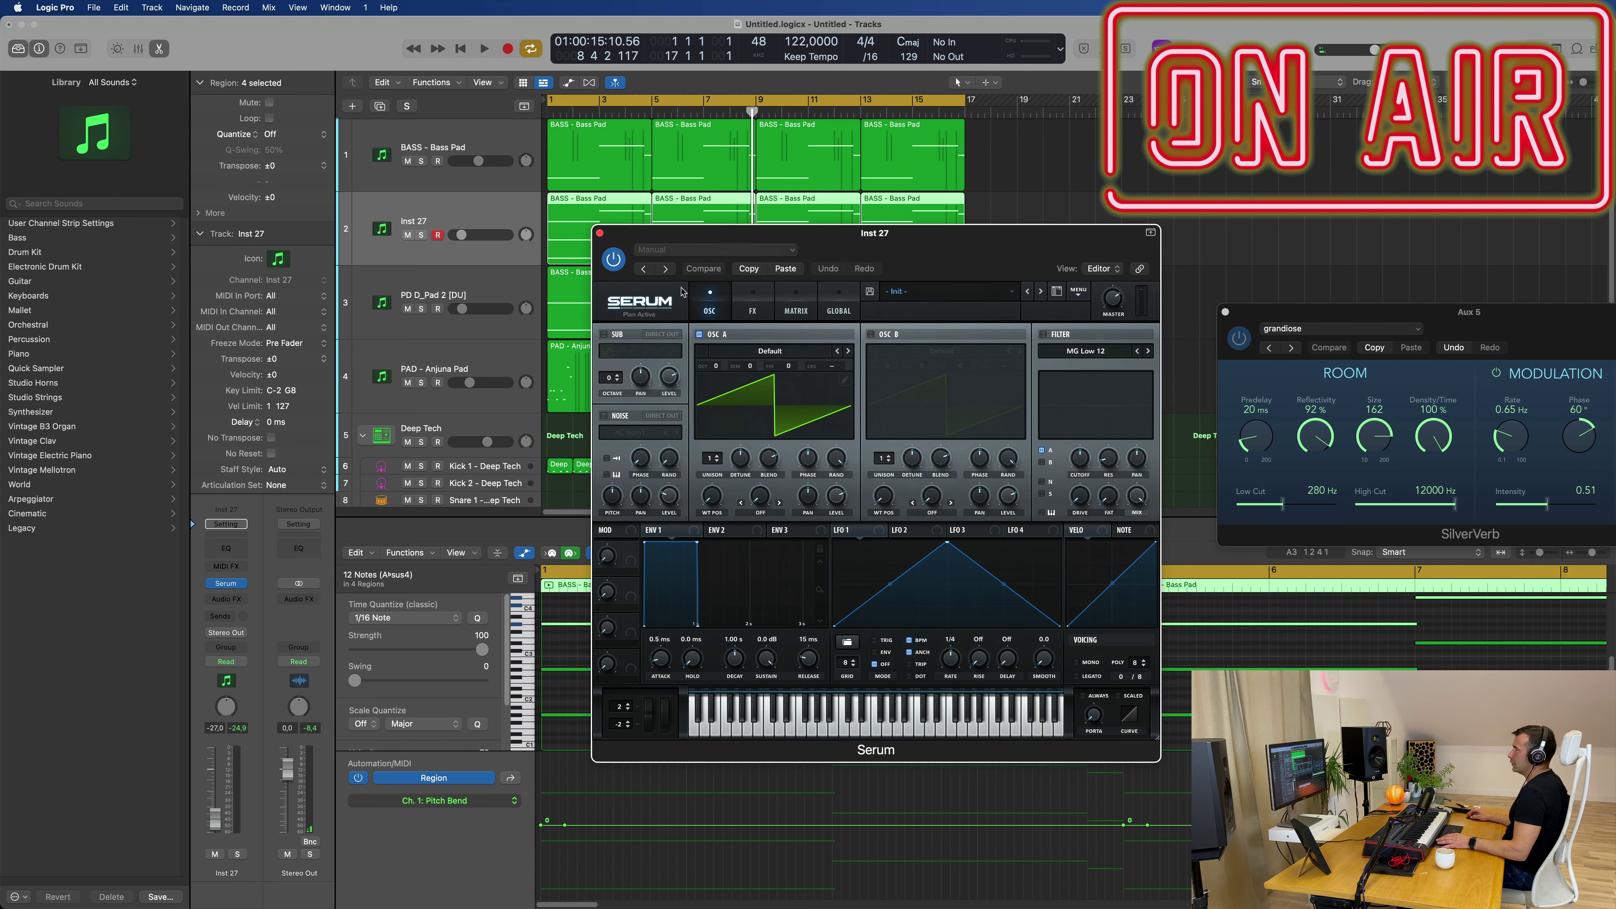
- Load Serum's SQ 2notes [GS] preset from the Seq category and play the arrangement from the start
{"action": "left_click", "coordinate": [955, 293]}
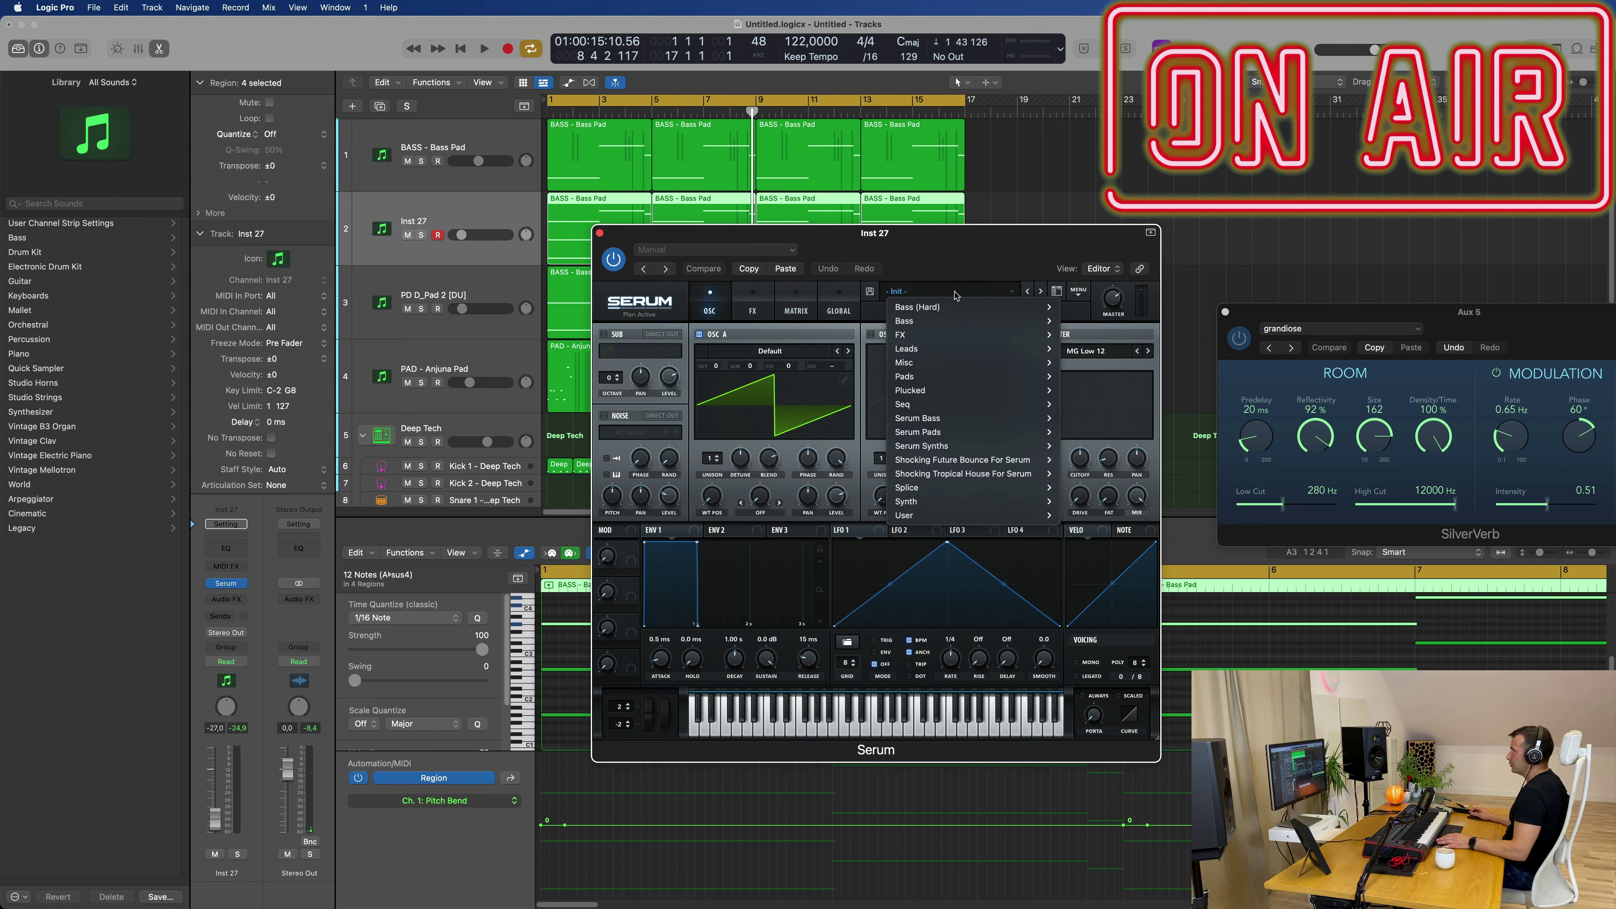
{"action": "mouse_move", "coordinate": [955, 390]}
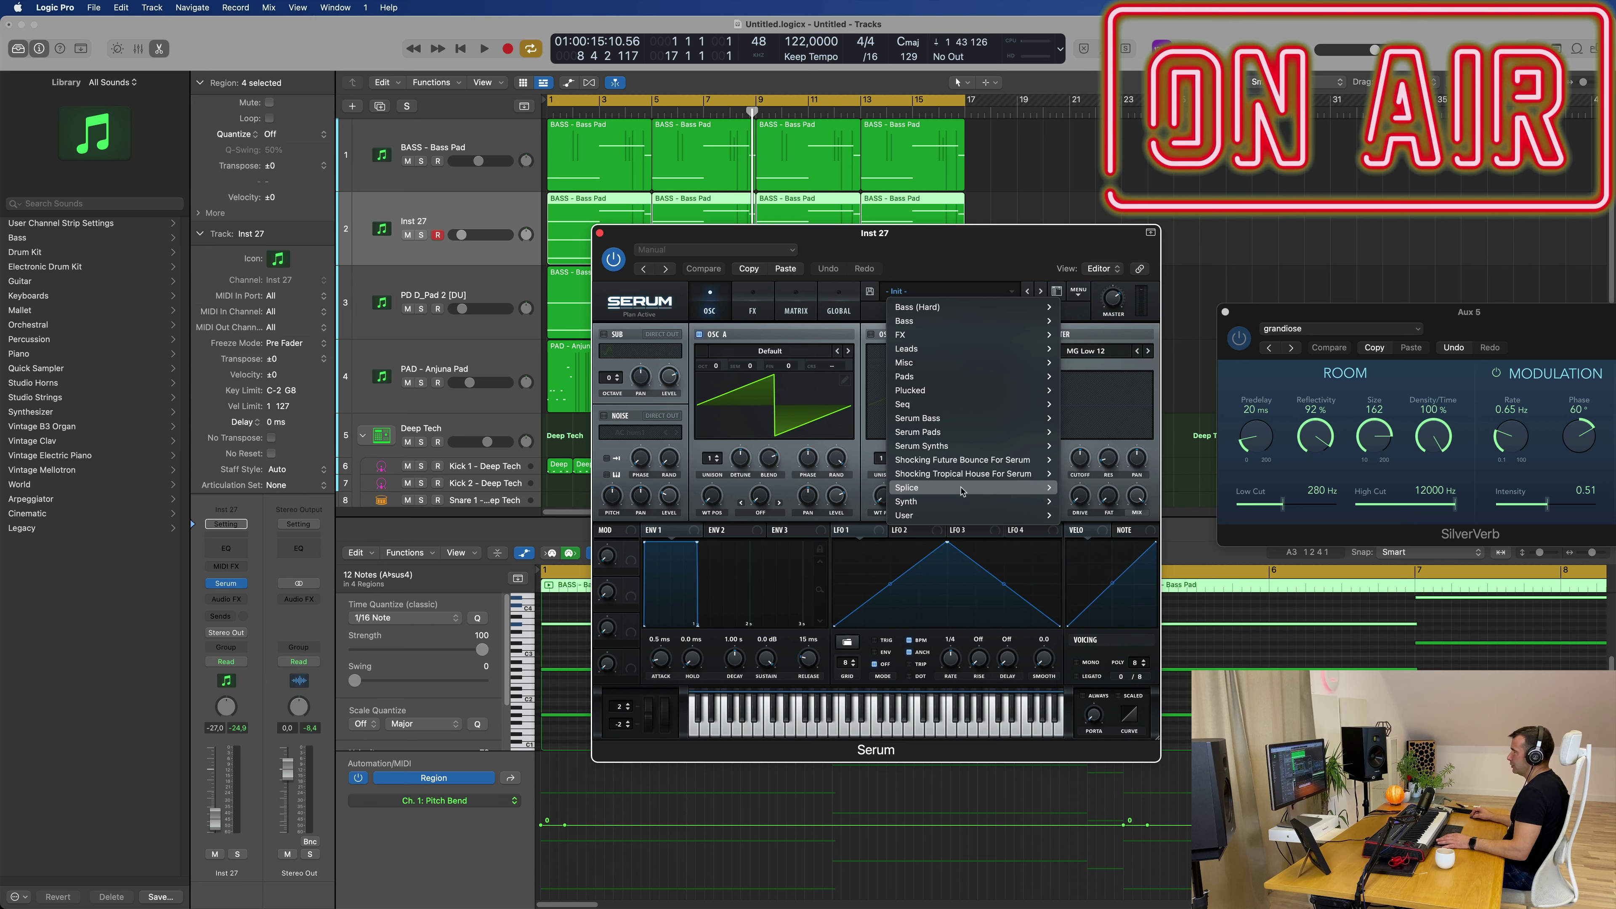
{"action": "mouse_move", "coordinate": [960, 501]}
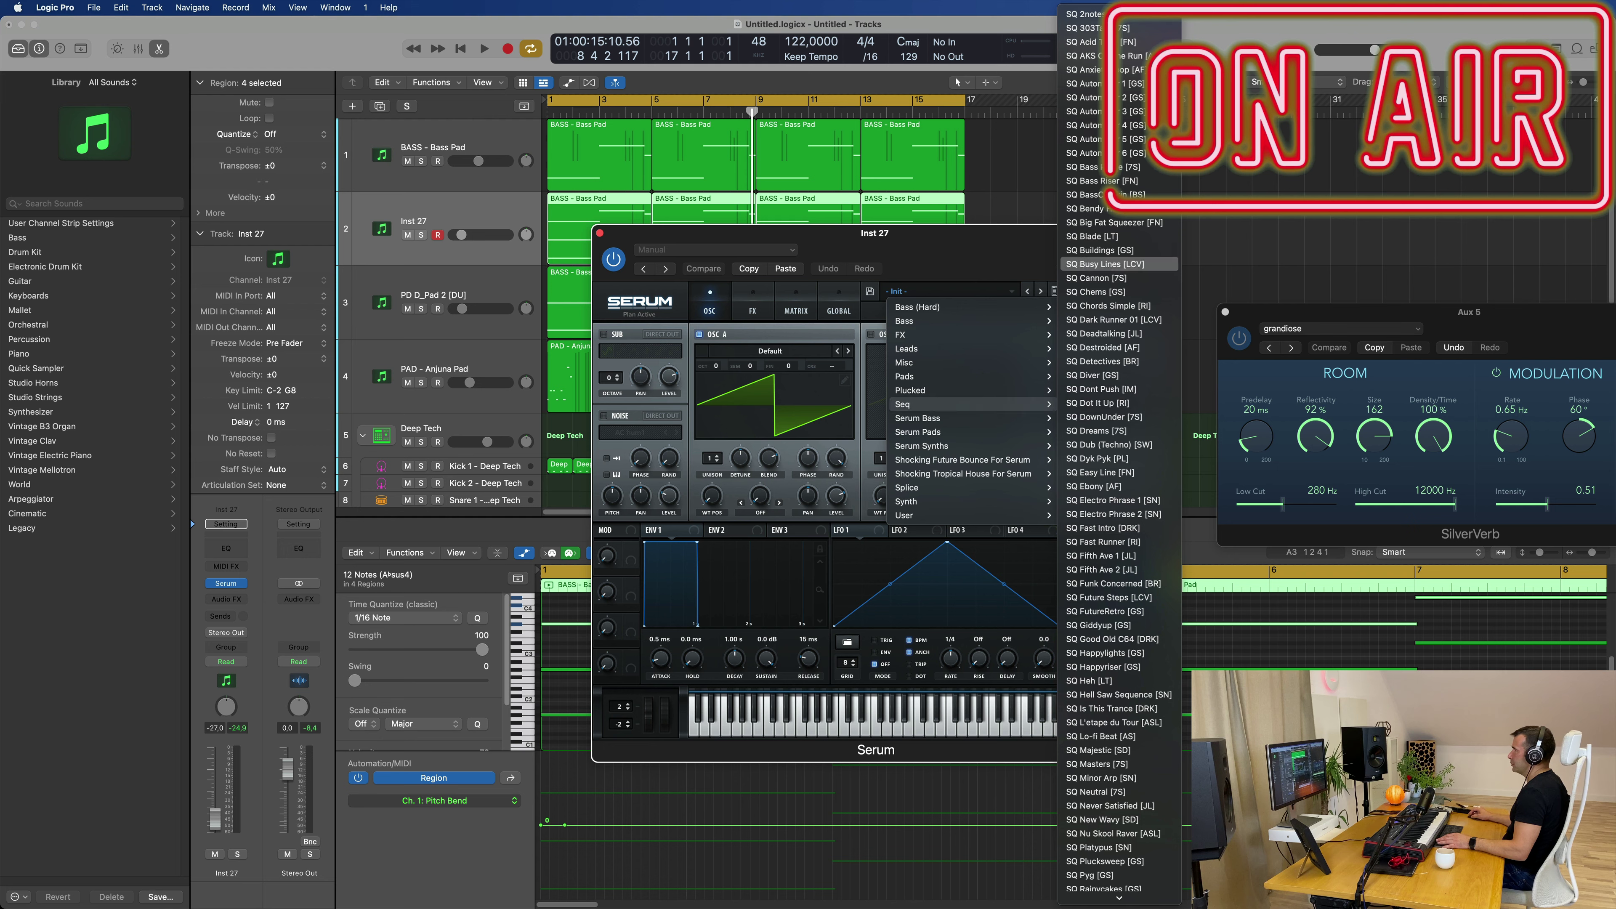
{"action": "left_click", "coordinate": [919, 250]}
{"action": "left_click_drag", "start_coordinate": [918, 249], "coordinate": [1047, 206]}
{"action": "key", "text": "space"}
{"action": "key", "text": "space"}
{"action": "key", "text": "space"}
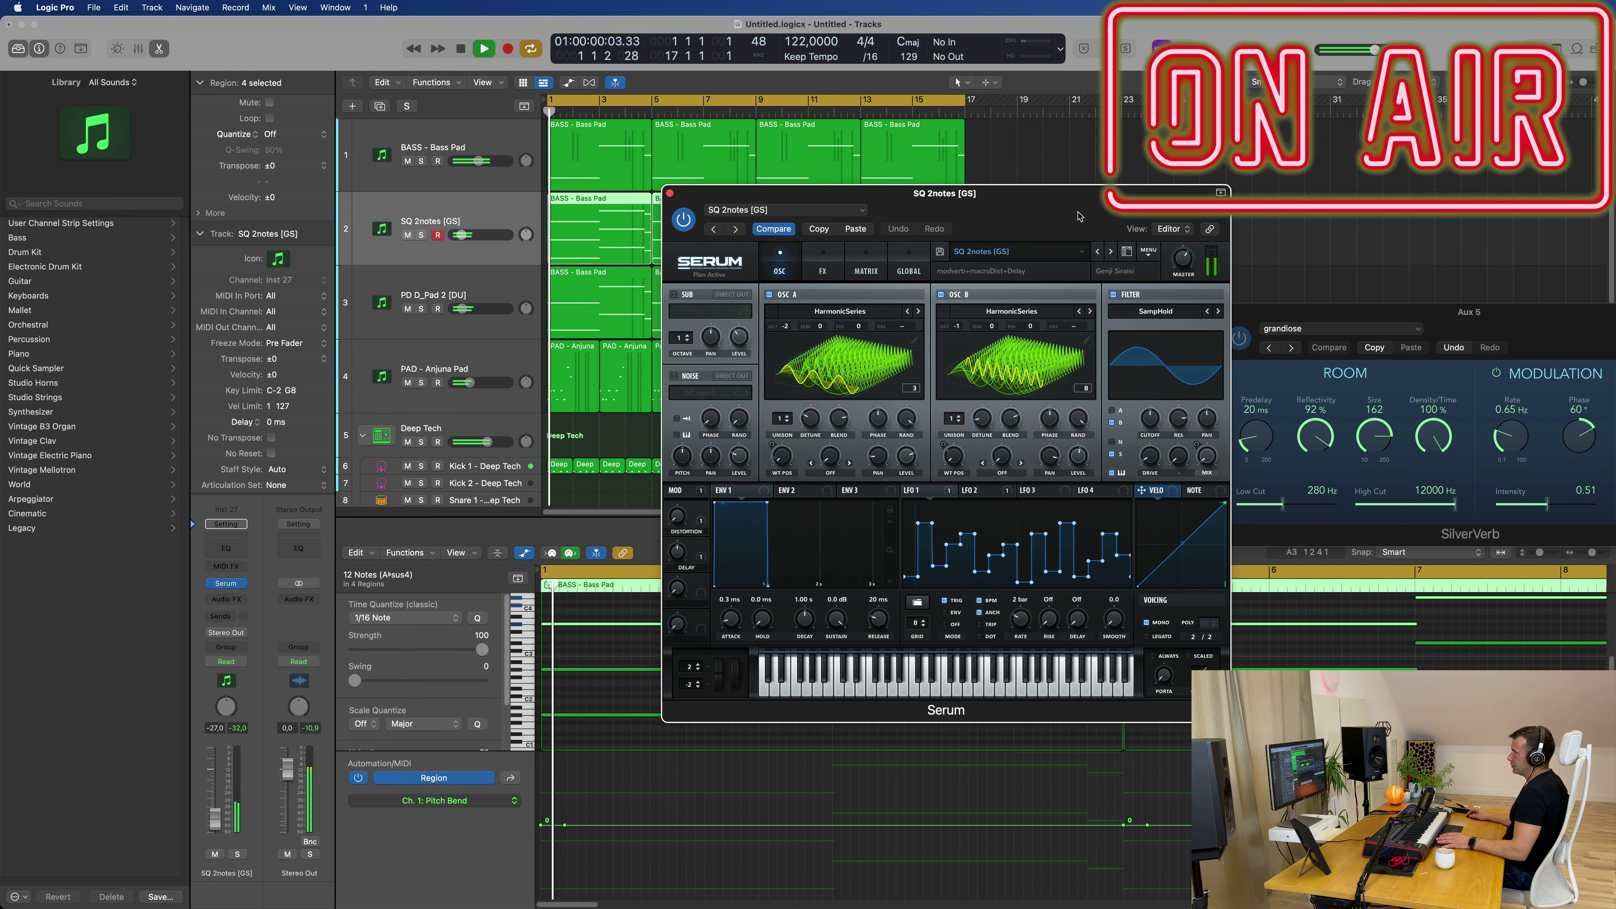
- Audition the following Serum Seq presets as far as SQ Anxiety Loop [AF], restarting playback to hear them
{"action": "left_click", "coordinate": [1110, 251]}
{"action": "key", "text": "space"}
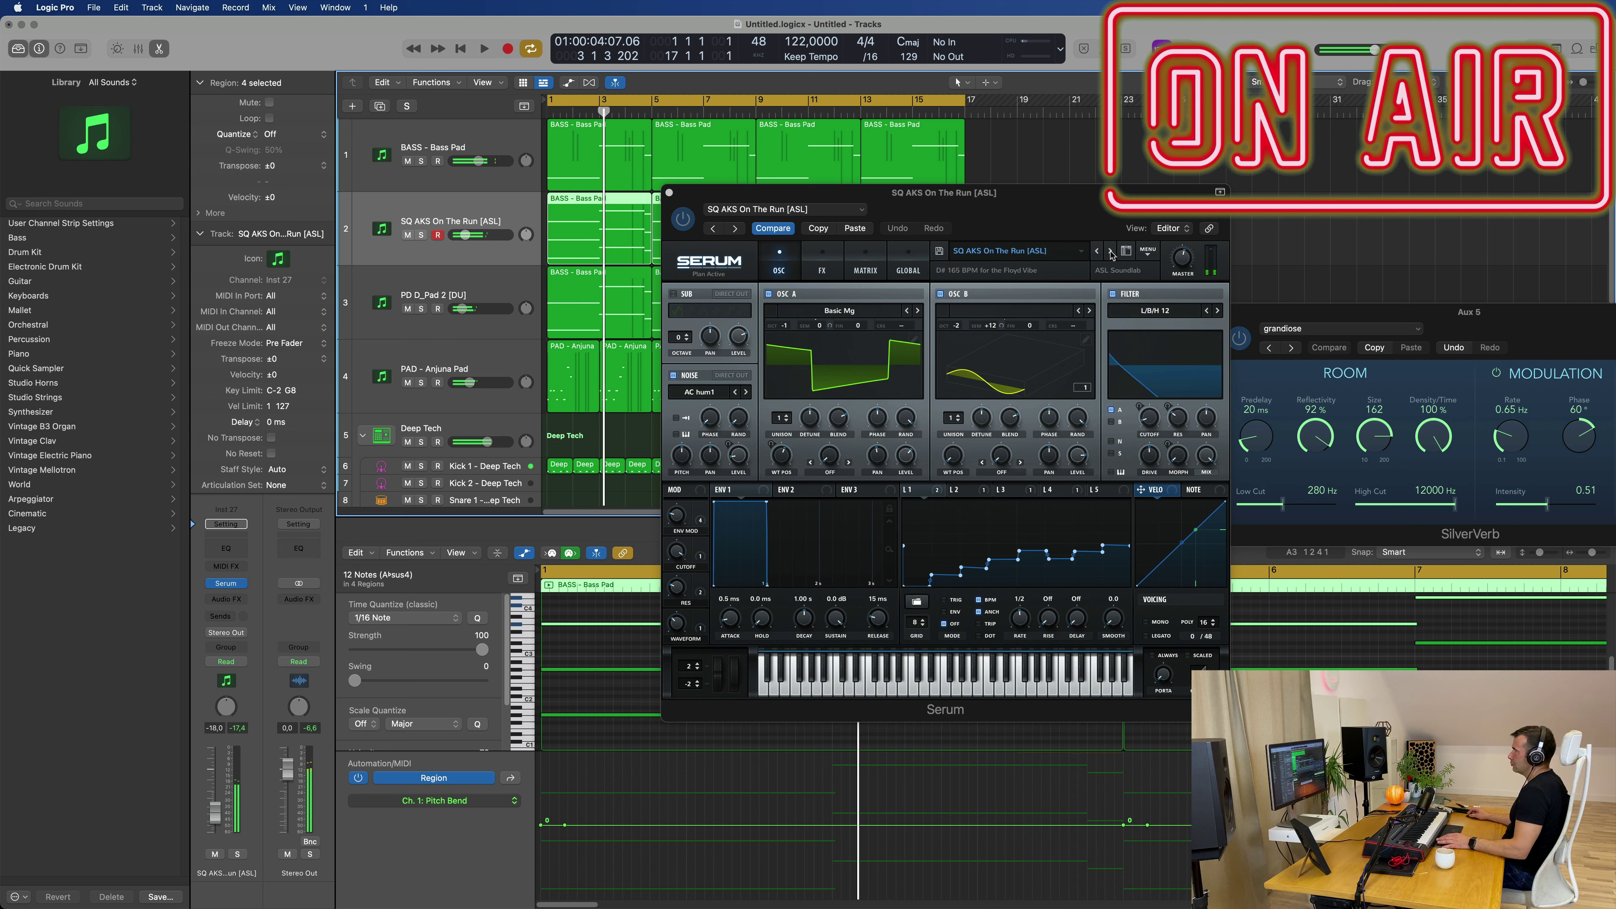
{"action": "left_click", "coordinate": [1112, 251]}
{"action": "key", "text": "space"}
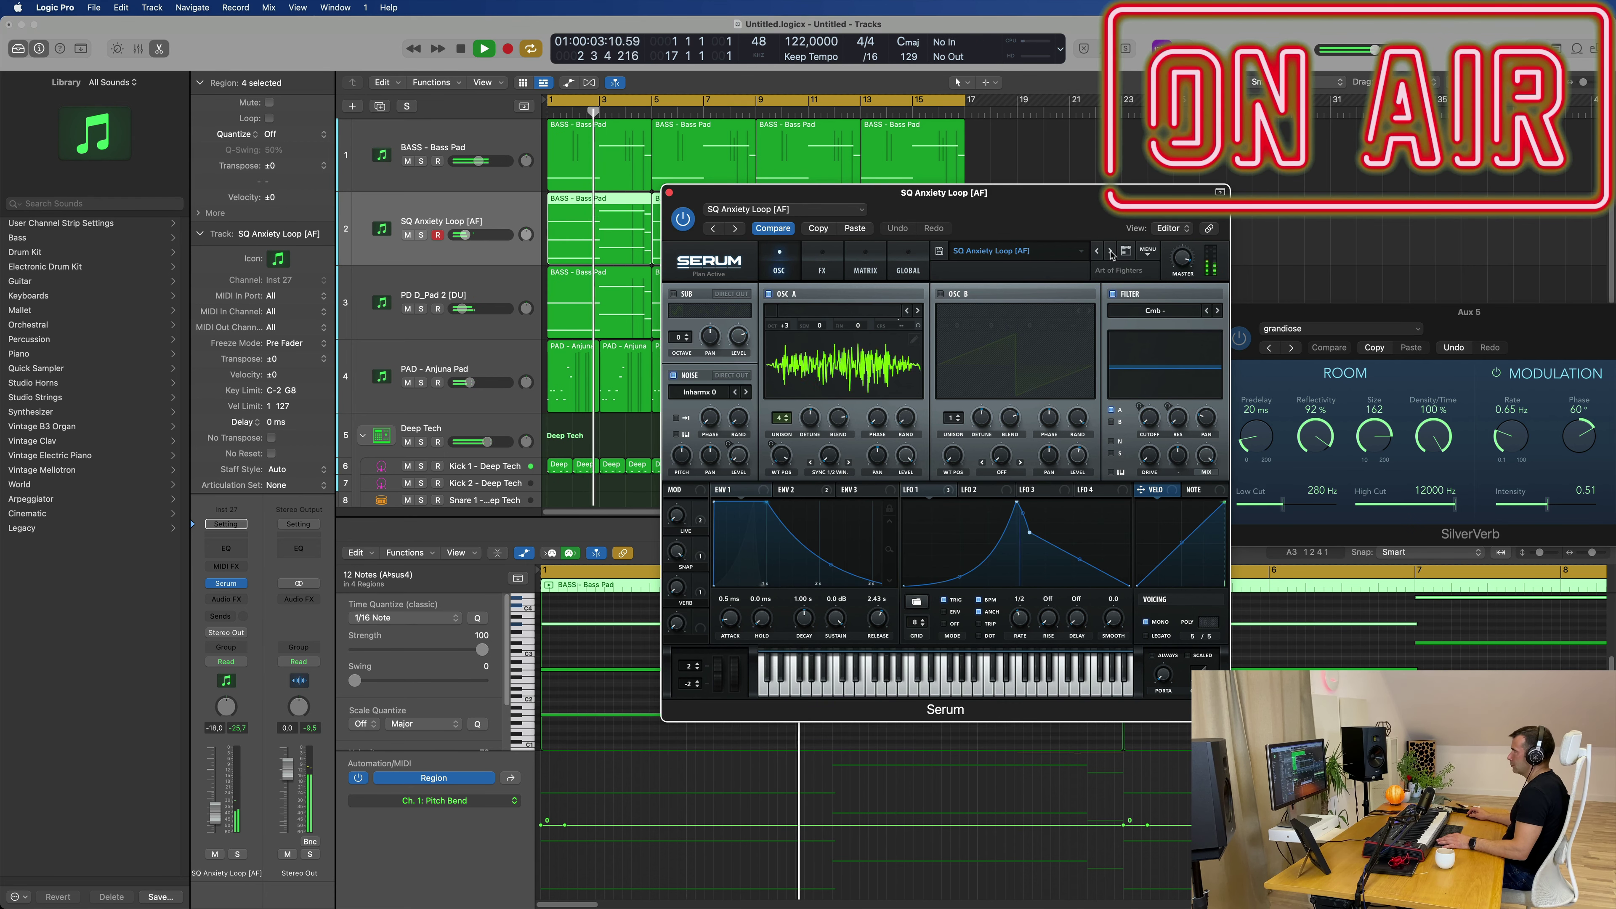
{"action": "key", "text": "space"}
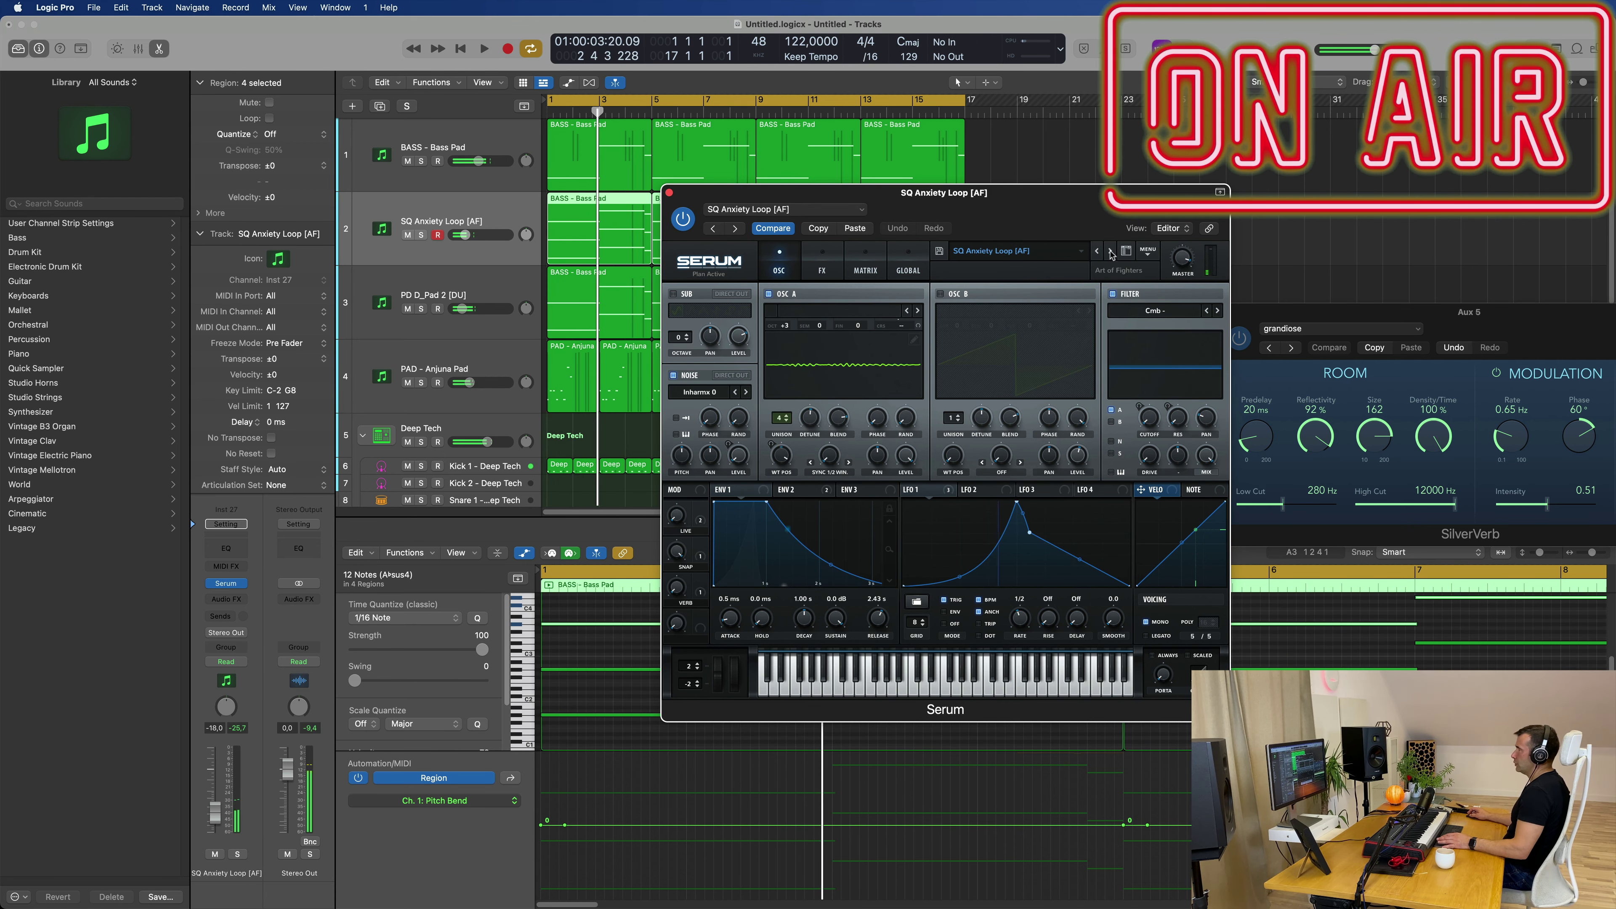
{"action": "key", "text": "space"}
- Set the SQ Anxiety Loop [AF] track's volume to -17.2 dB and duplicate the track with its four regions
{"action": "left_click_drag", "start_coordinate": [465, 235], "coordinate": [466, 235]}
{"action": "key", "text": "space"}
{"action": "left_click_drag", "start_coordinate": [944, 193], "coordinate": [1329, 309]}
{"action": "key", "text": "super+d"}
{"action": "left_click_drag", "start_coordinate": [599, 228], "coordinate": [599, 302]}
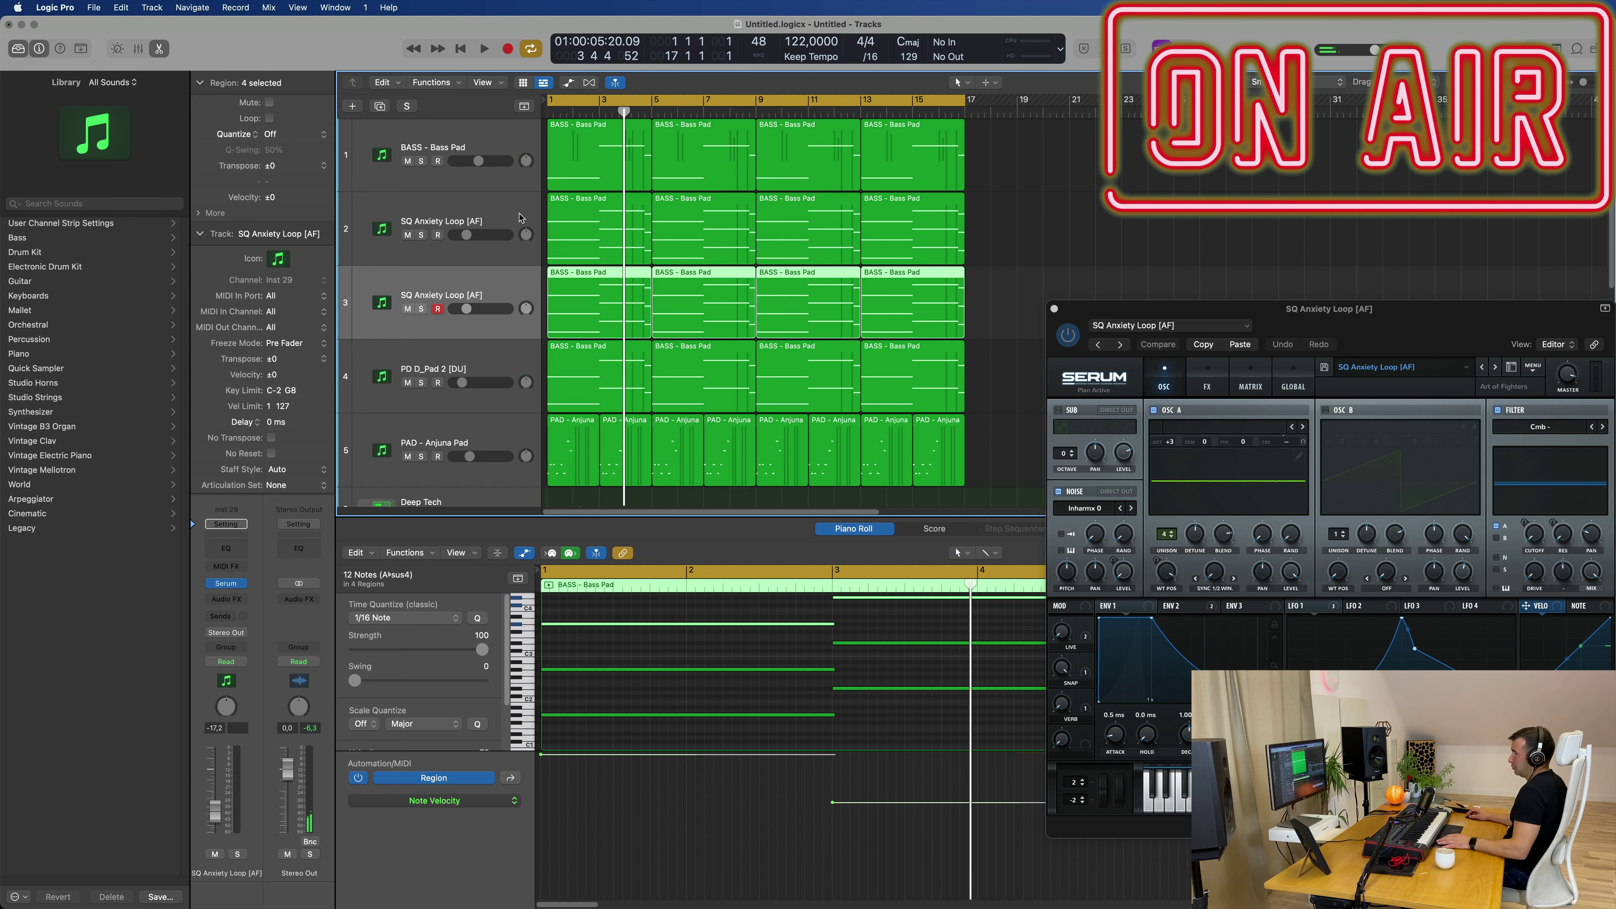
- Make the upper SQ Anxiety Loop [AF] track current and load the SQ Automator 1 [GS] preset in its Serum
{"action": "key", "text": "Up"}
{"action": "left_click_drag", "start_coordinate": [1373, 309], "coordinate": [1156, 249]}
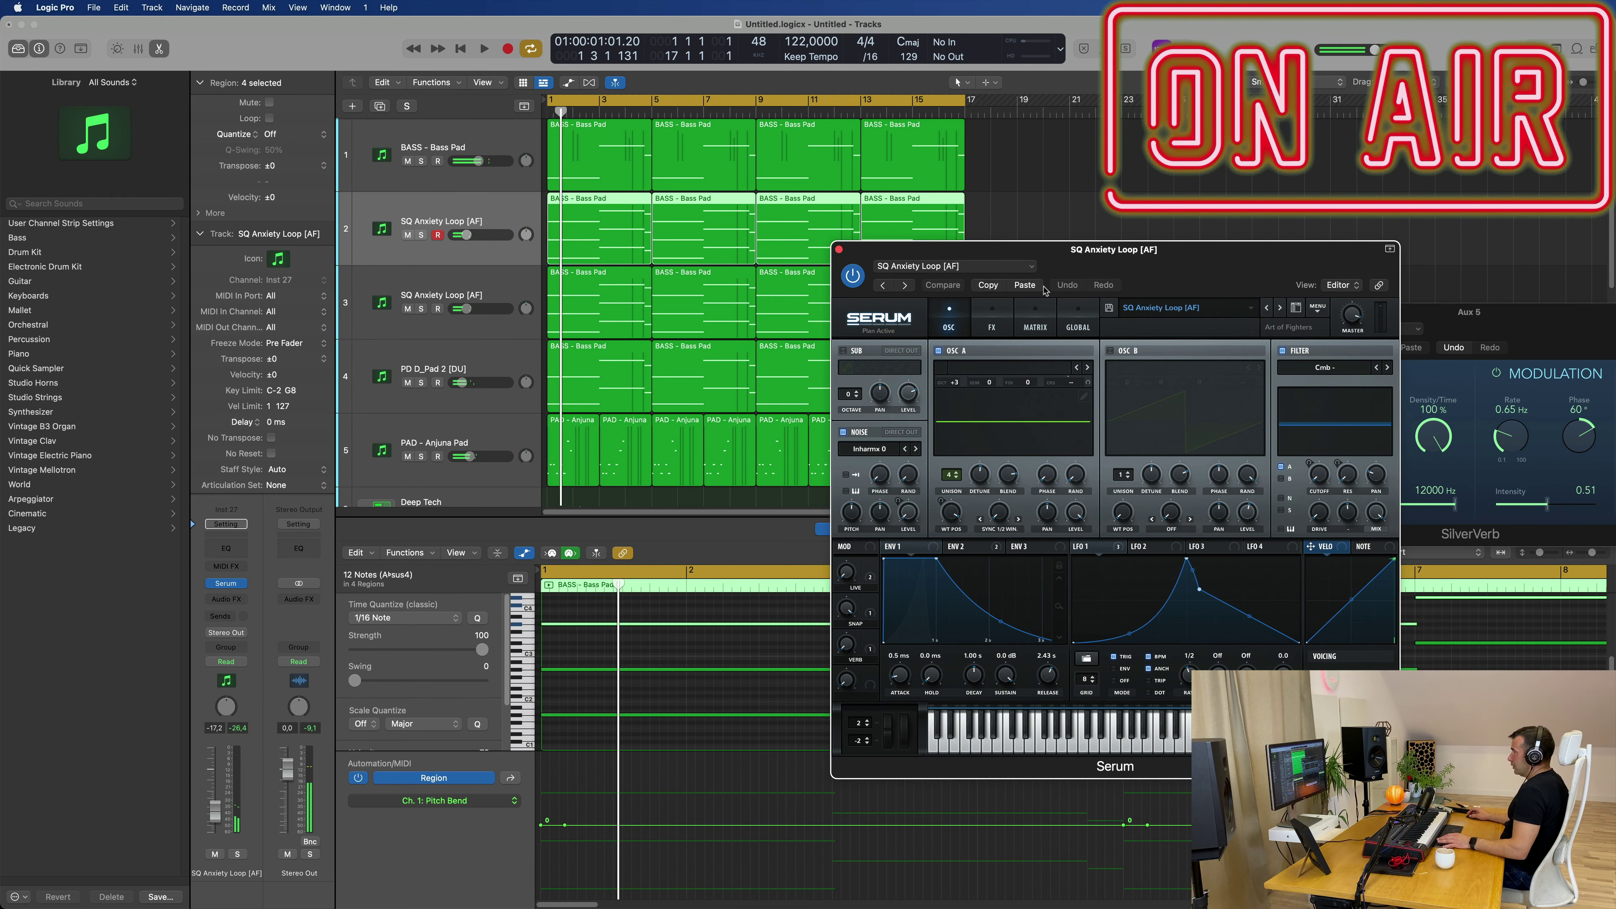
{"action": "key", "text": "space"}
{"action": "key", "text": "space"}
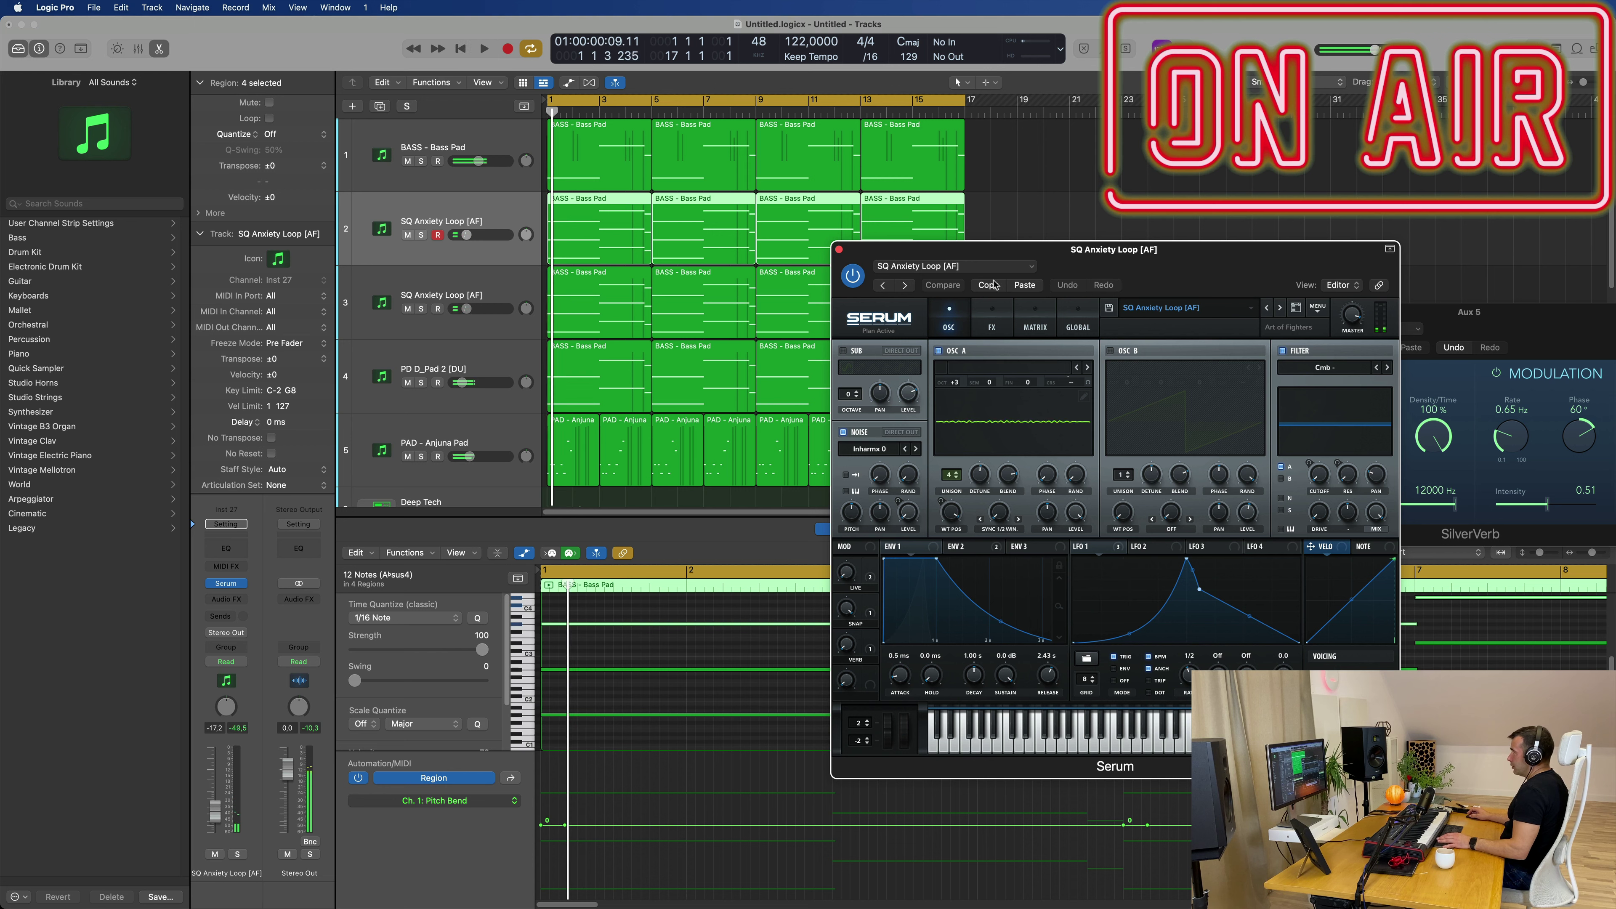
{"action": "left_click", "coordinate": [1280, 308]}
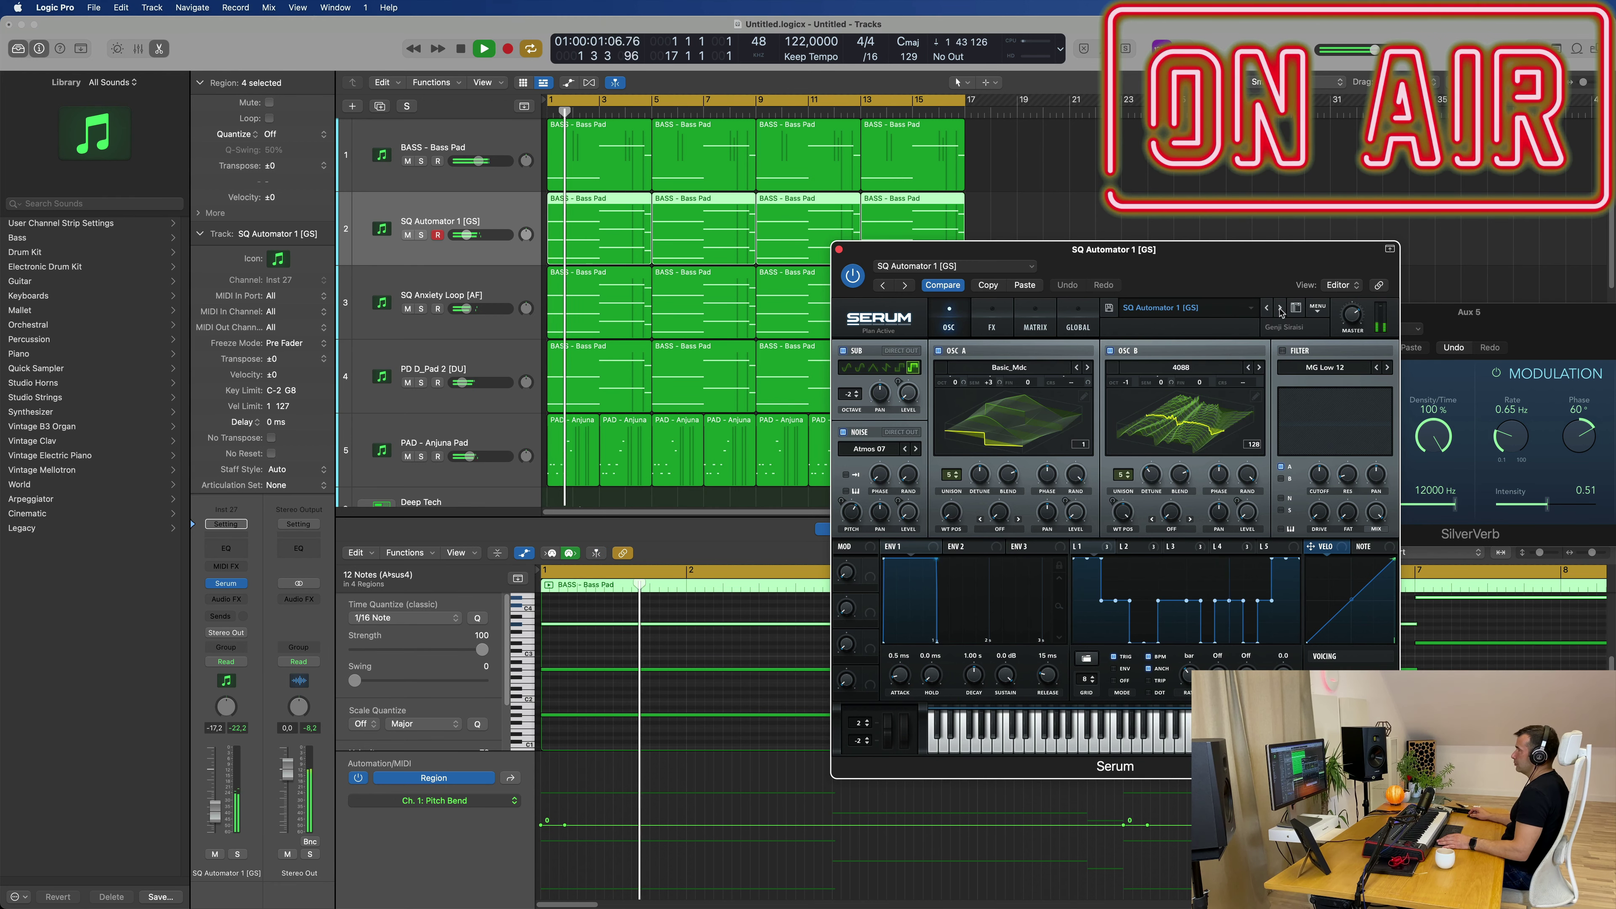
- Load the SQ Automator 2 [GS] preset on the second track and set its volume to -22.5 dB during playback
{"action": "left_click_drag", "start_coordinate": [1165, 253], "coordinate": [1035, 204]}
{"action": "key", "text": "space"}
{"action": "left_click", "coordinate": [1149, 257]}
{"action": "key", "text": "space"}
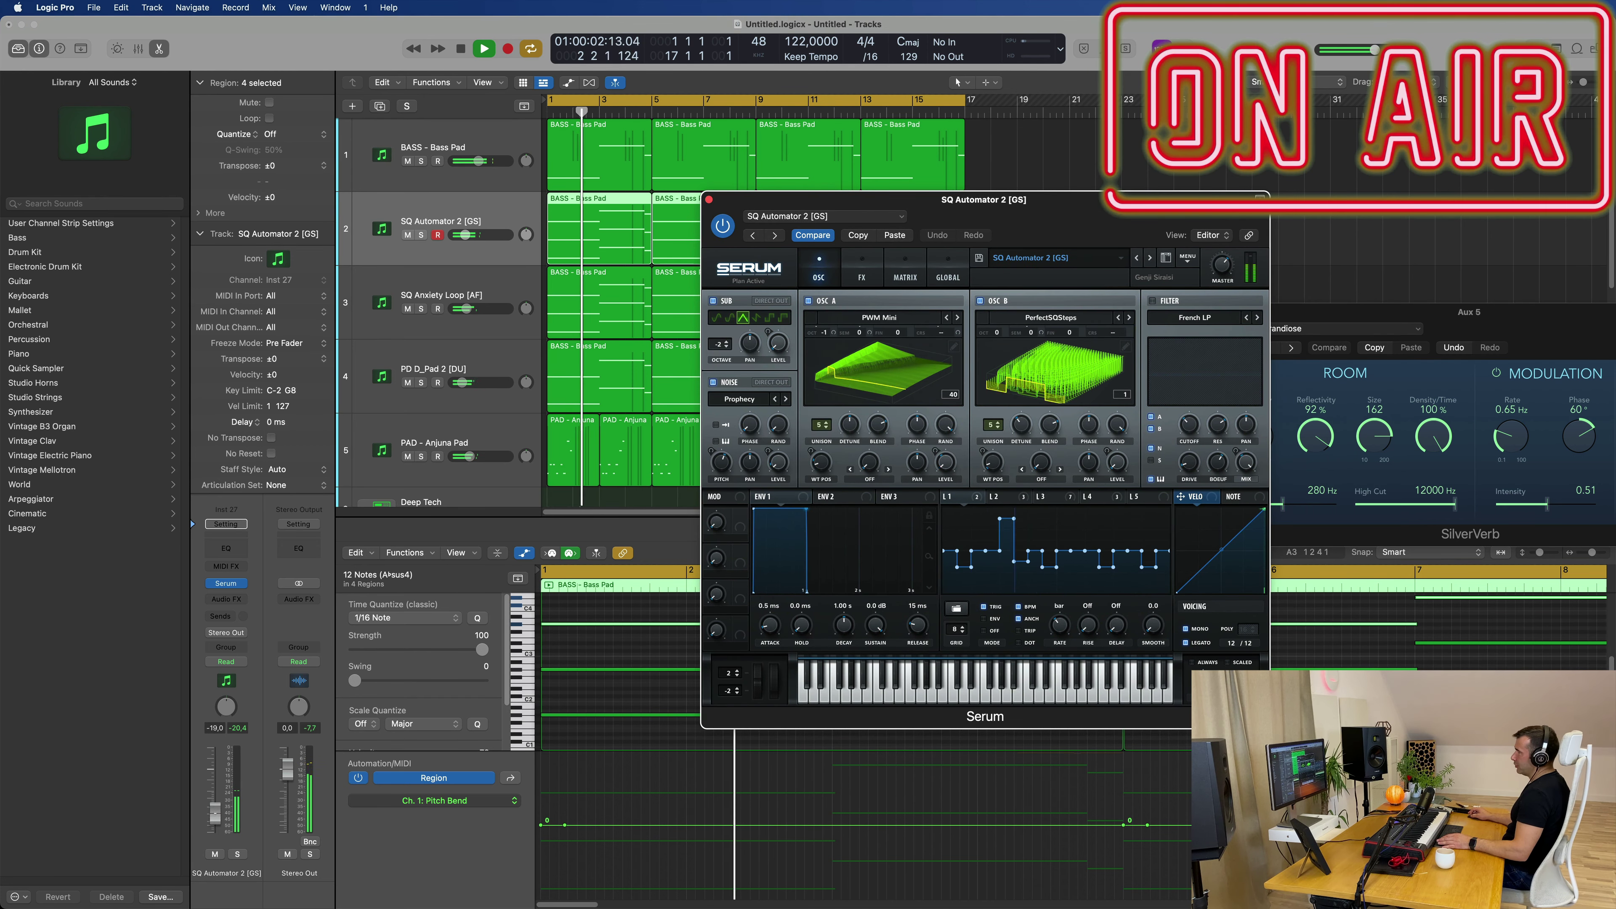
{"action": "left_click_drag", "start_coordinate": [215, 820], "coordinate": [214, 818]}
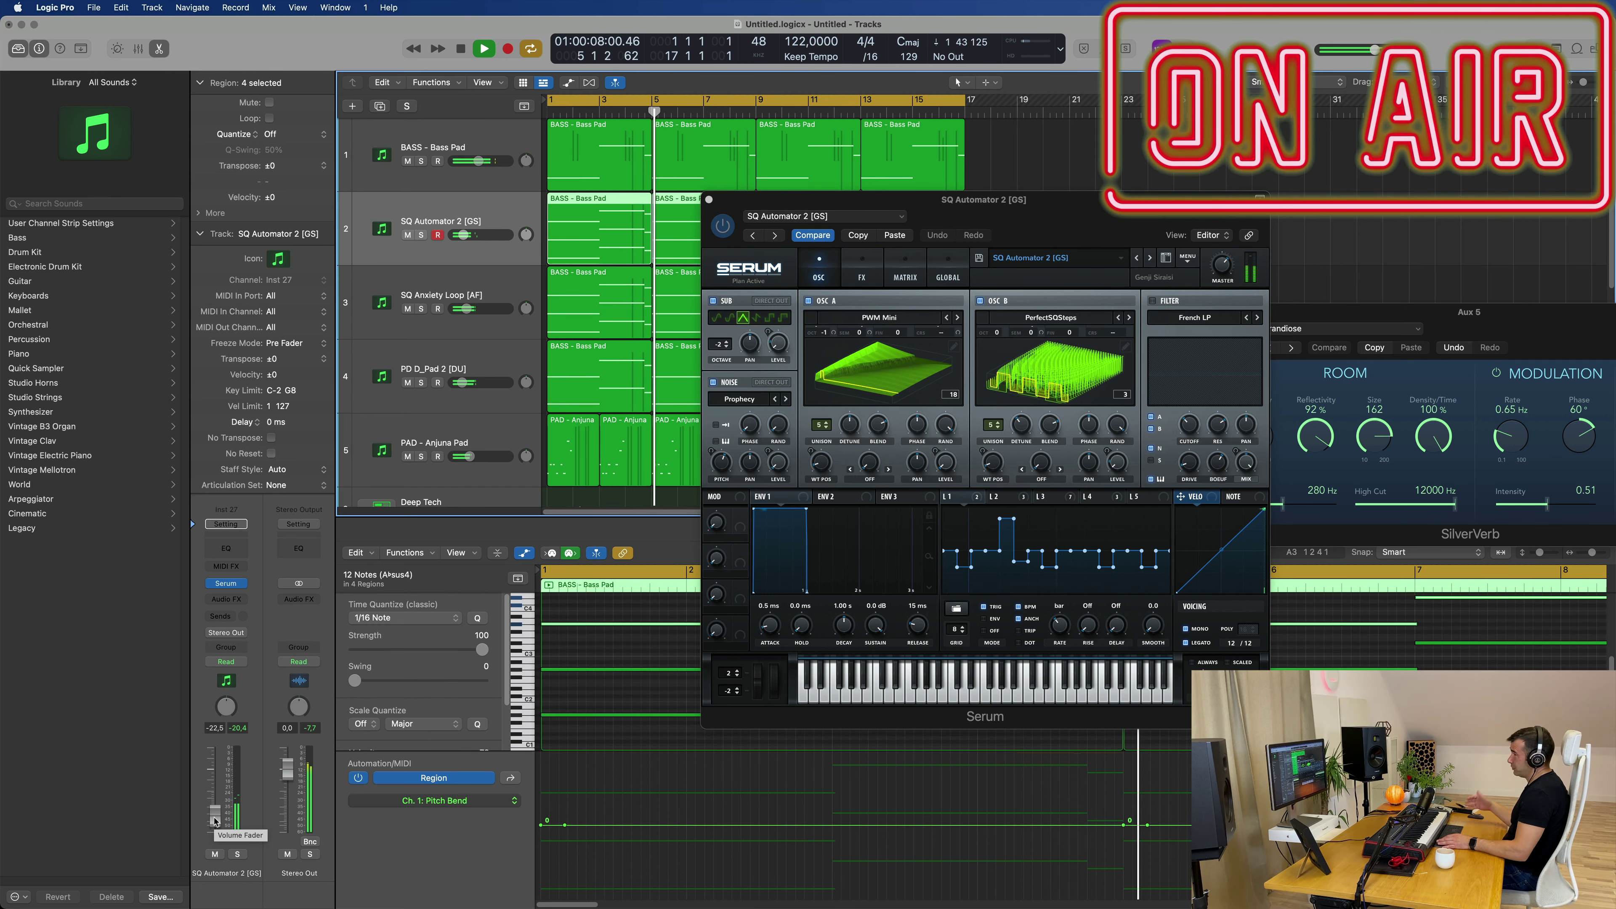
- Audition the Serum Seq presets from SQ Automator 3 [GS] through SQ Chems [GS] on the second track during playback
{"action": "left_click_drag", "start_coordinate": [983, 200], "coordinate": [961, 208]}
{"action": "left_click", "coordinate": [1127, 266]}
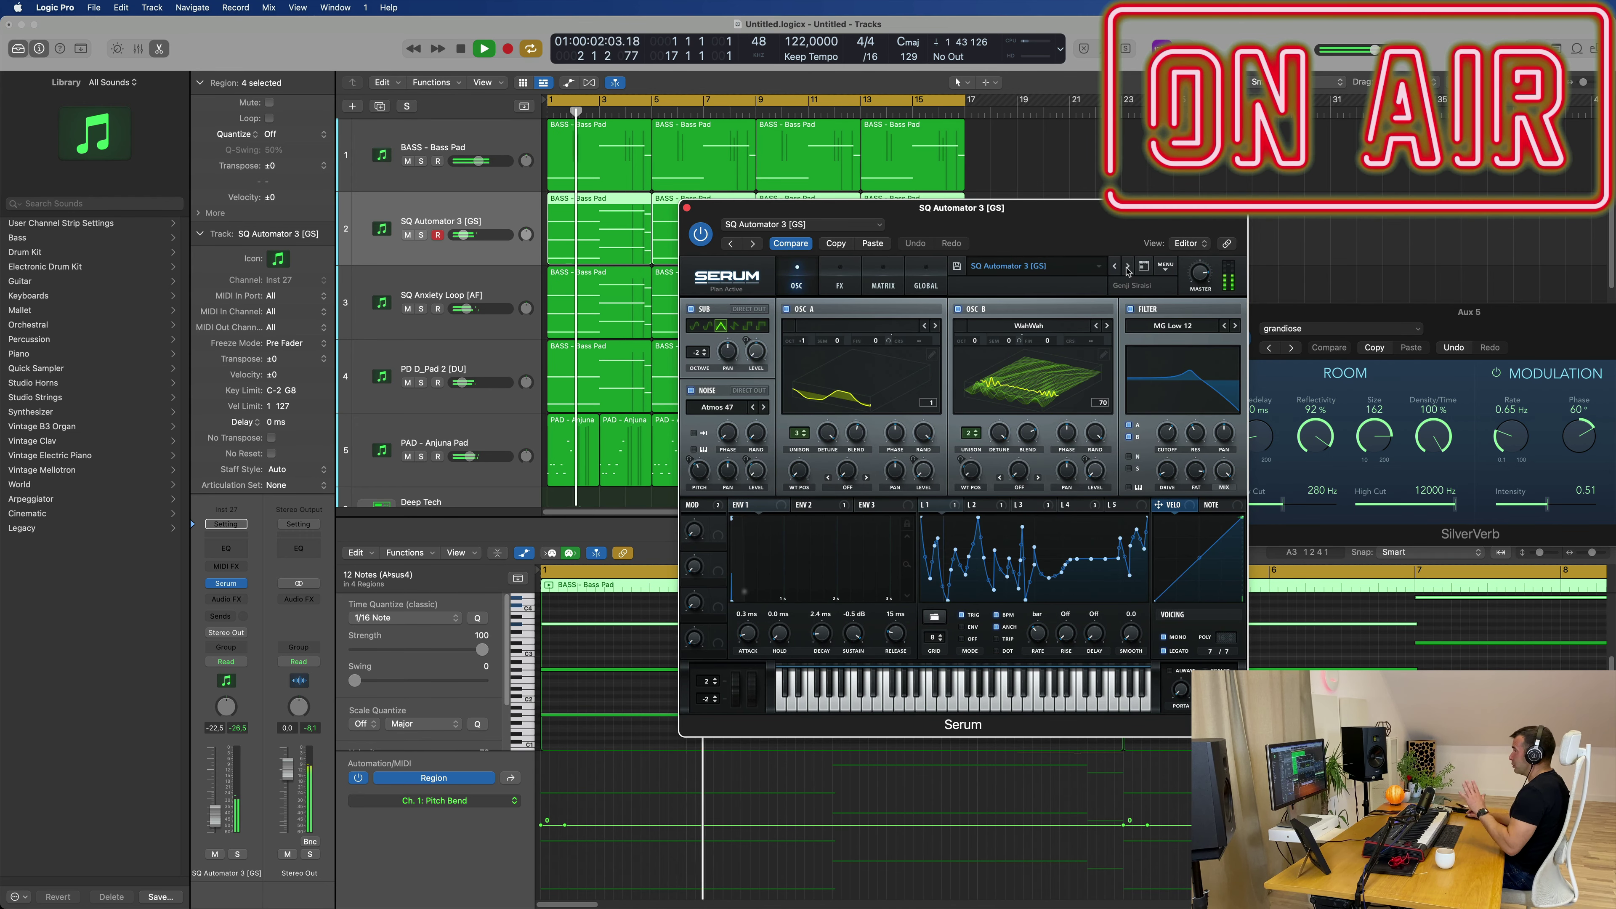
{"action": "left_click", "coordinate": [1126, 266]}
{"action": "left_click", "coordinate": [1127, 266]}
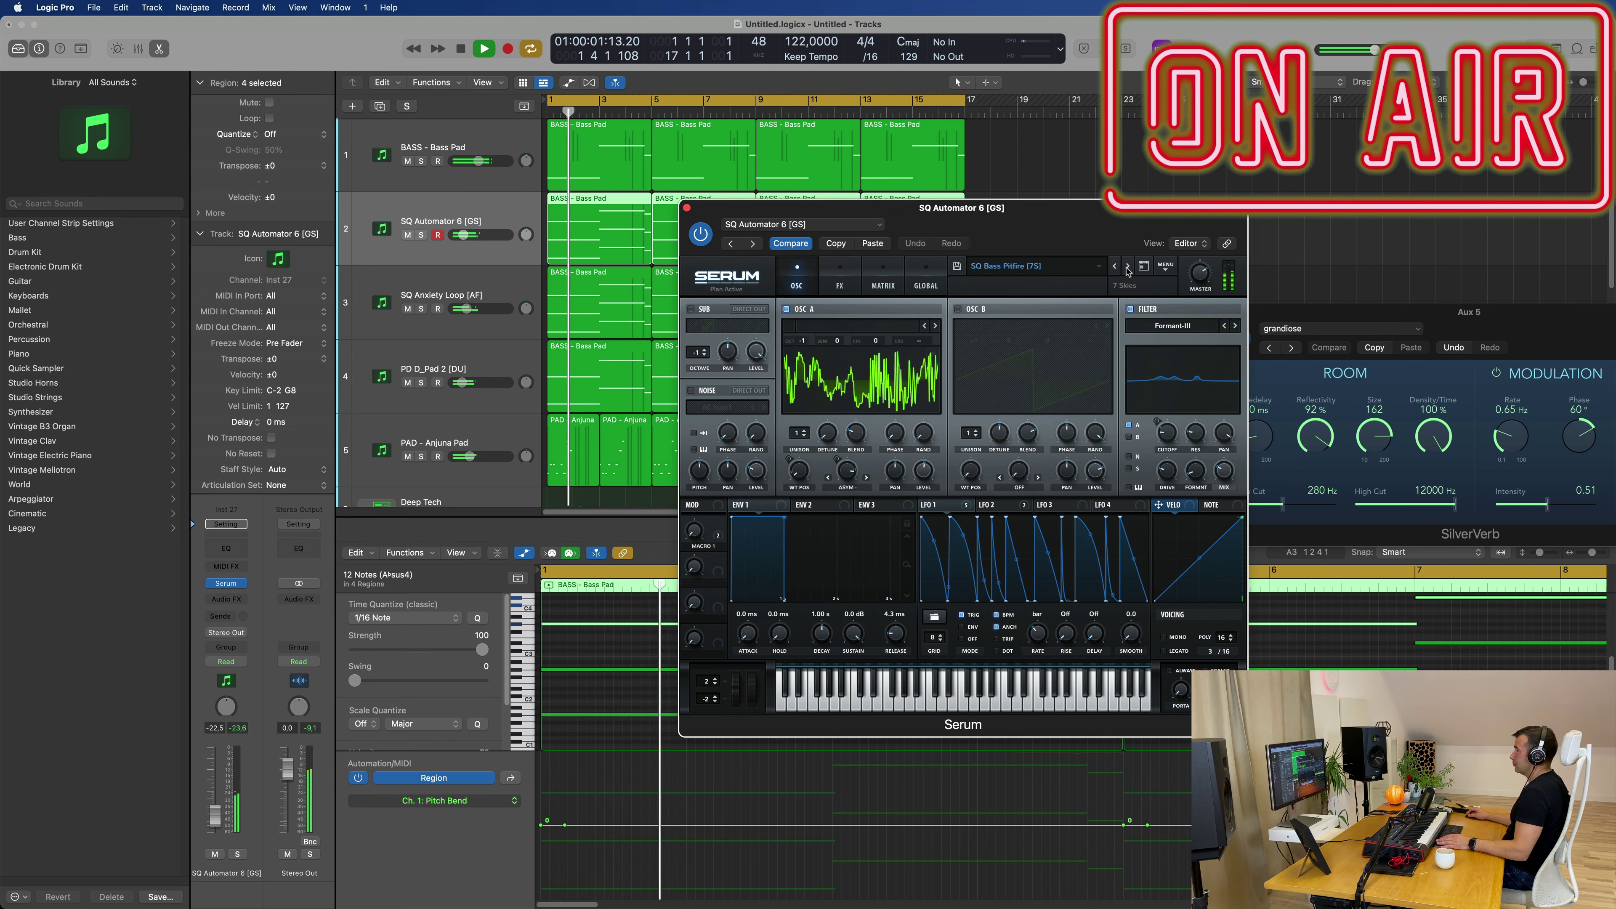
{"action": "left_click", "coordinate": [1127, 266]}
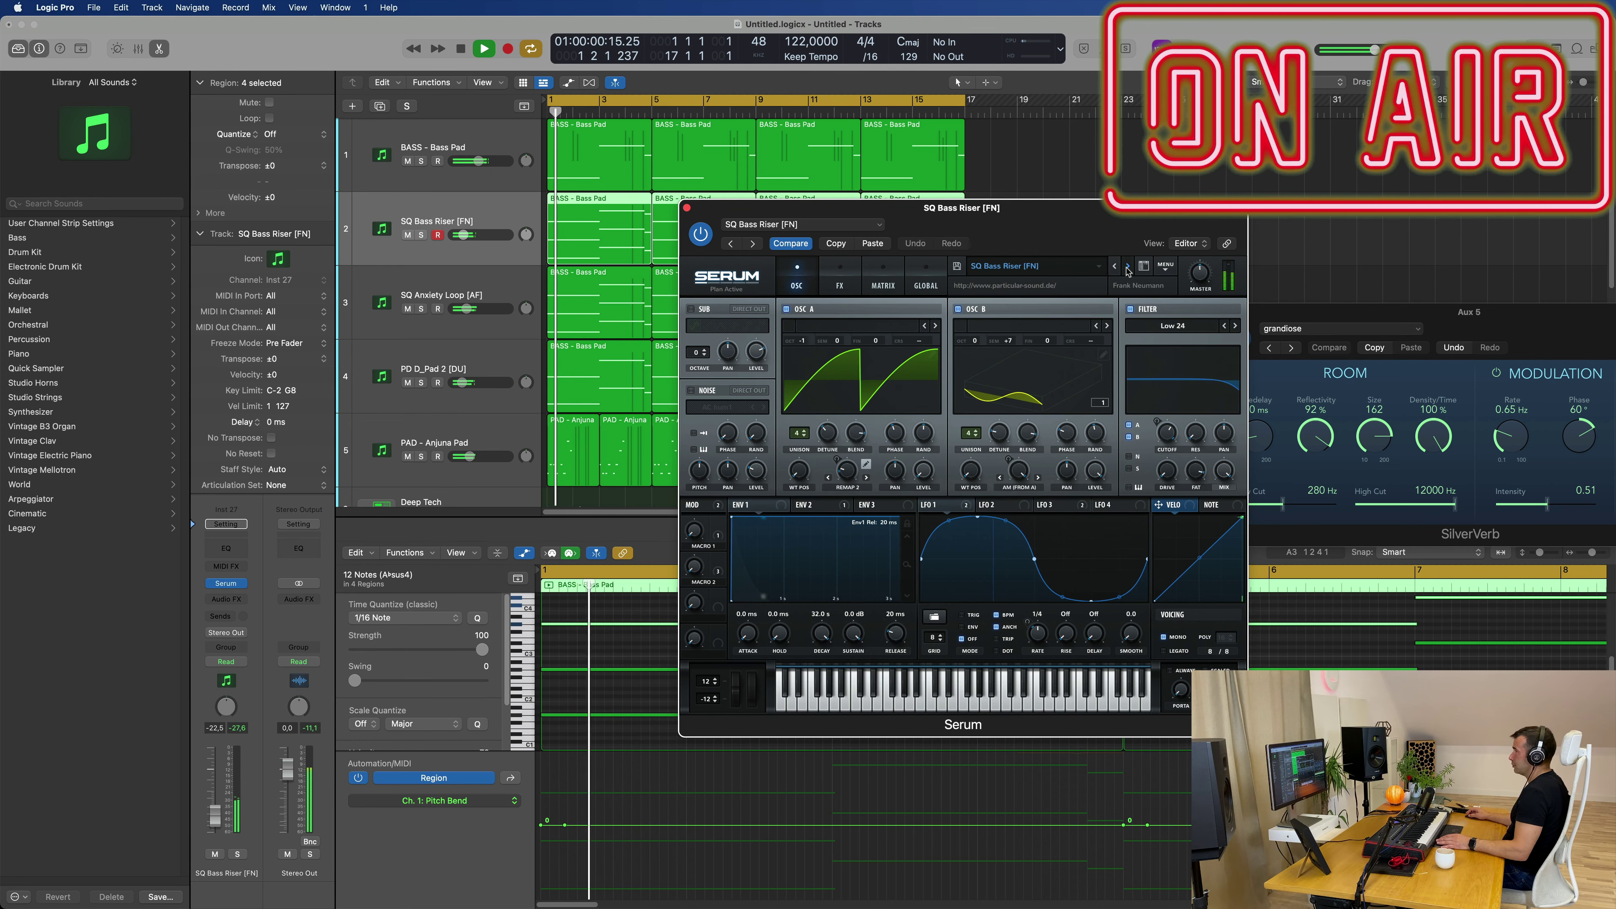
{"action": "left_click", "coordinate": [1127, 266]}
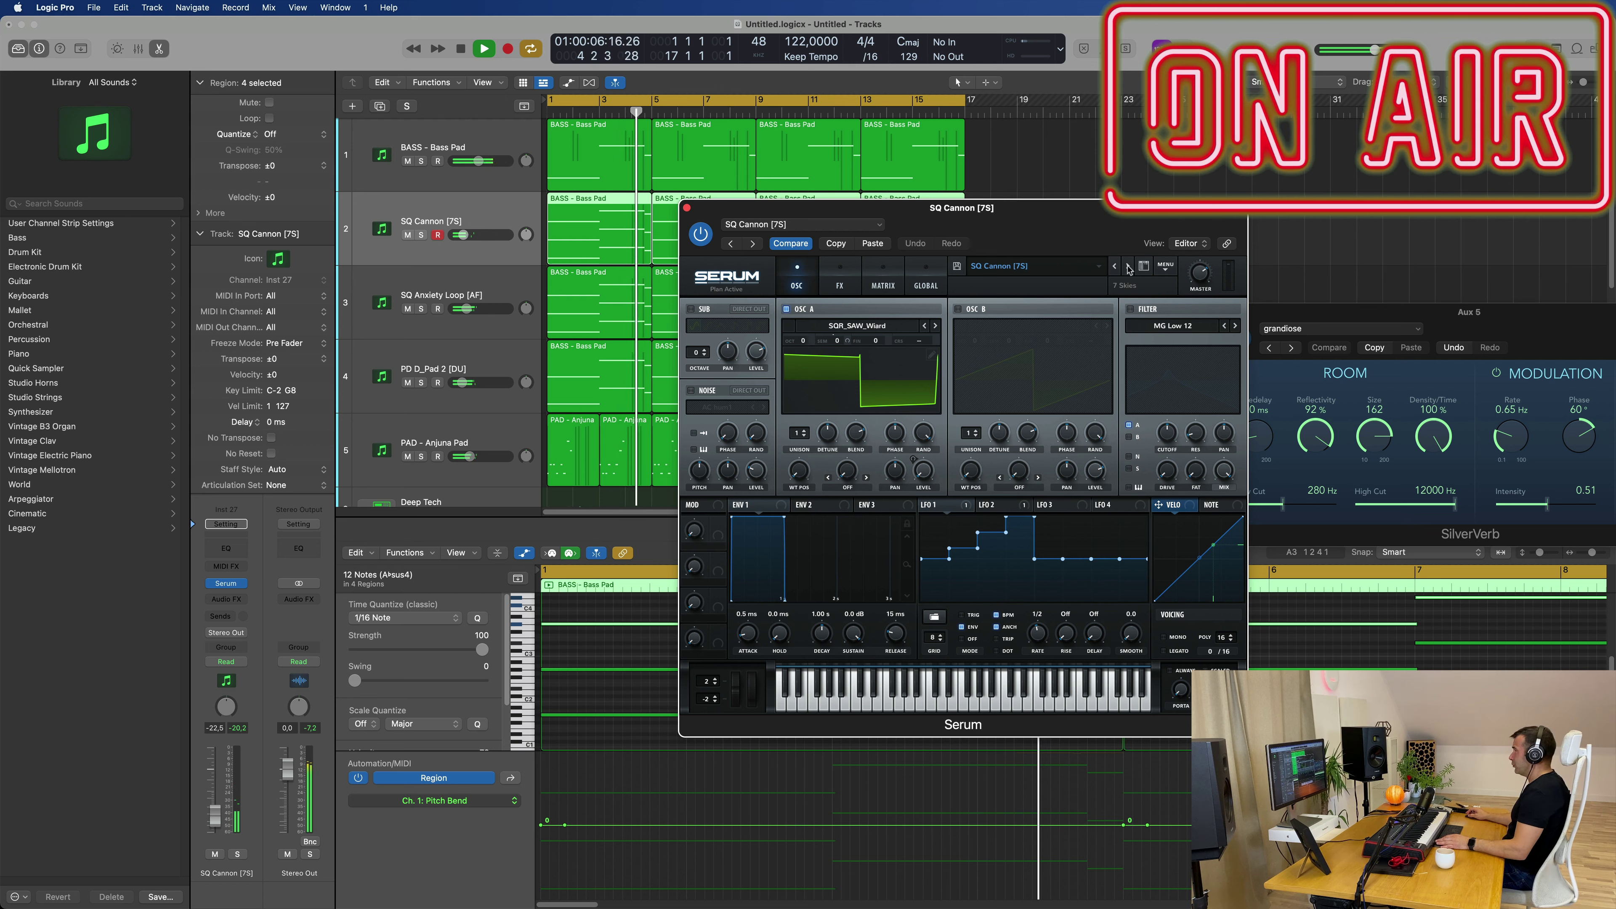
{"action": "left_click", "coordinate": [1127, 266]}
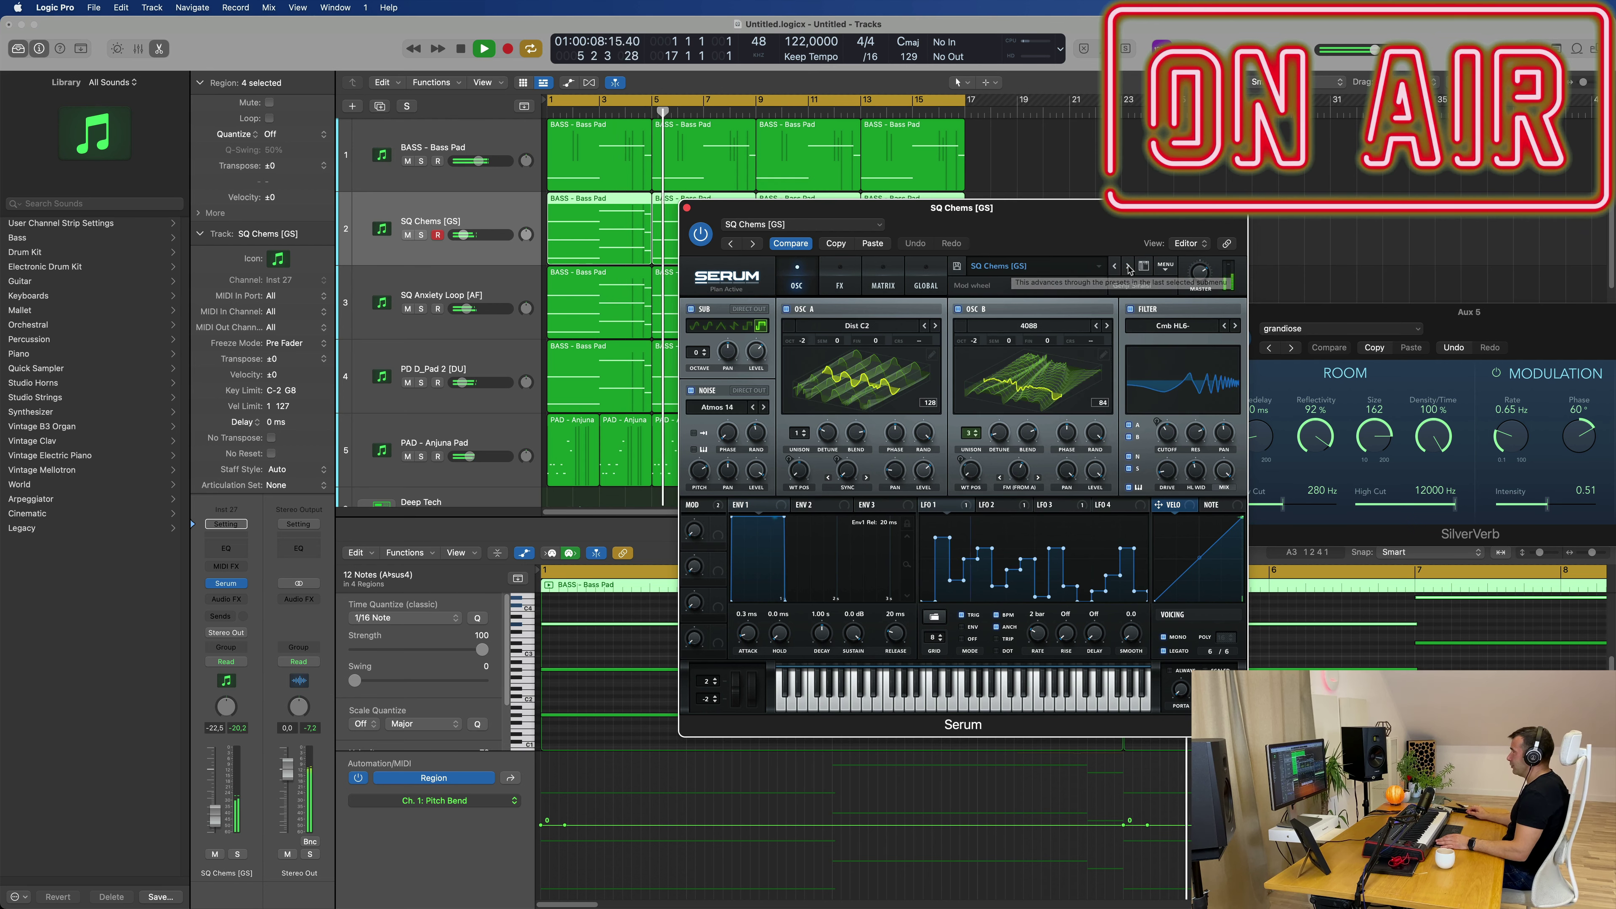
- Audition further Serum Seq presets on the second track during playback and load SQ Dot It Up [RI]
{"action": "key", "text": "space"}
{"action": "key", "text": "space"}
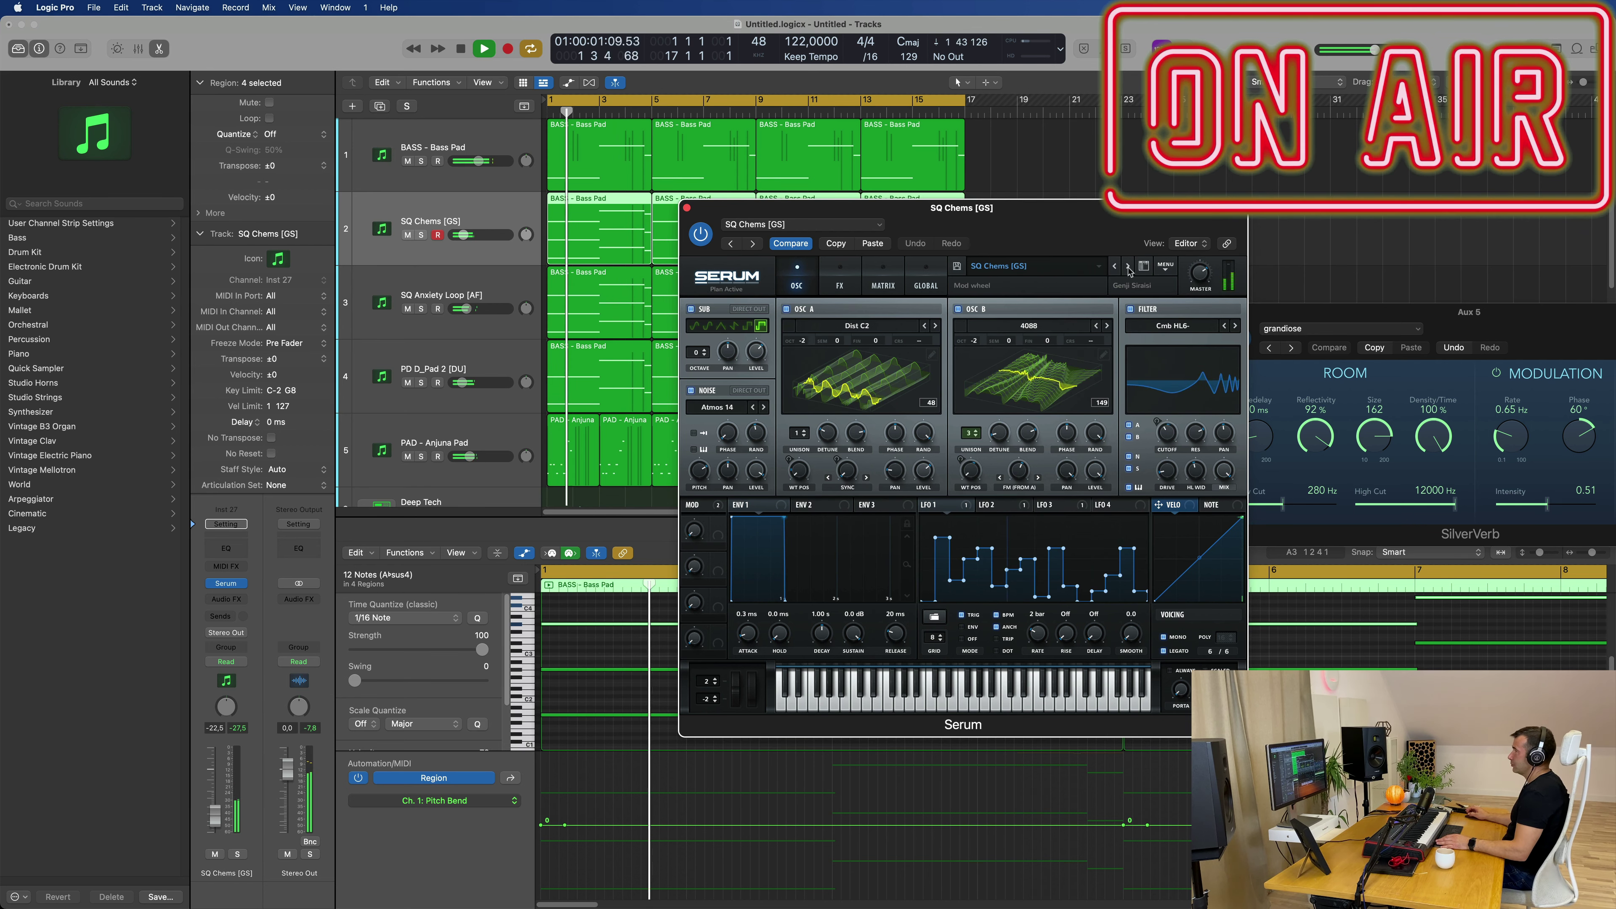
{"action": "left_click", "coordinate": [1126, 266]}
{"action": "left_click_drag", "start_coordinate": [1072, 230], "coordinate": [1163, 272]}
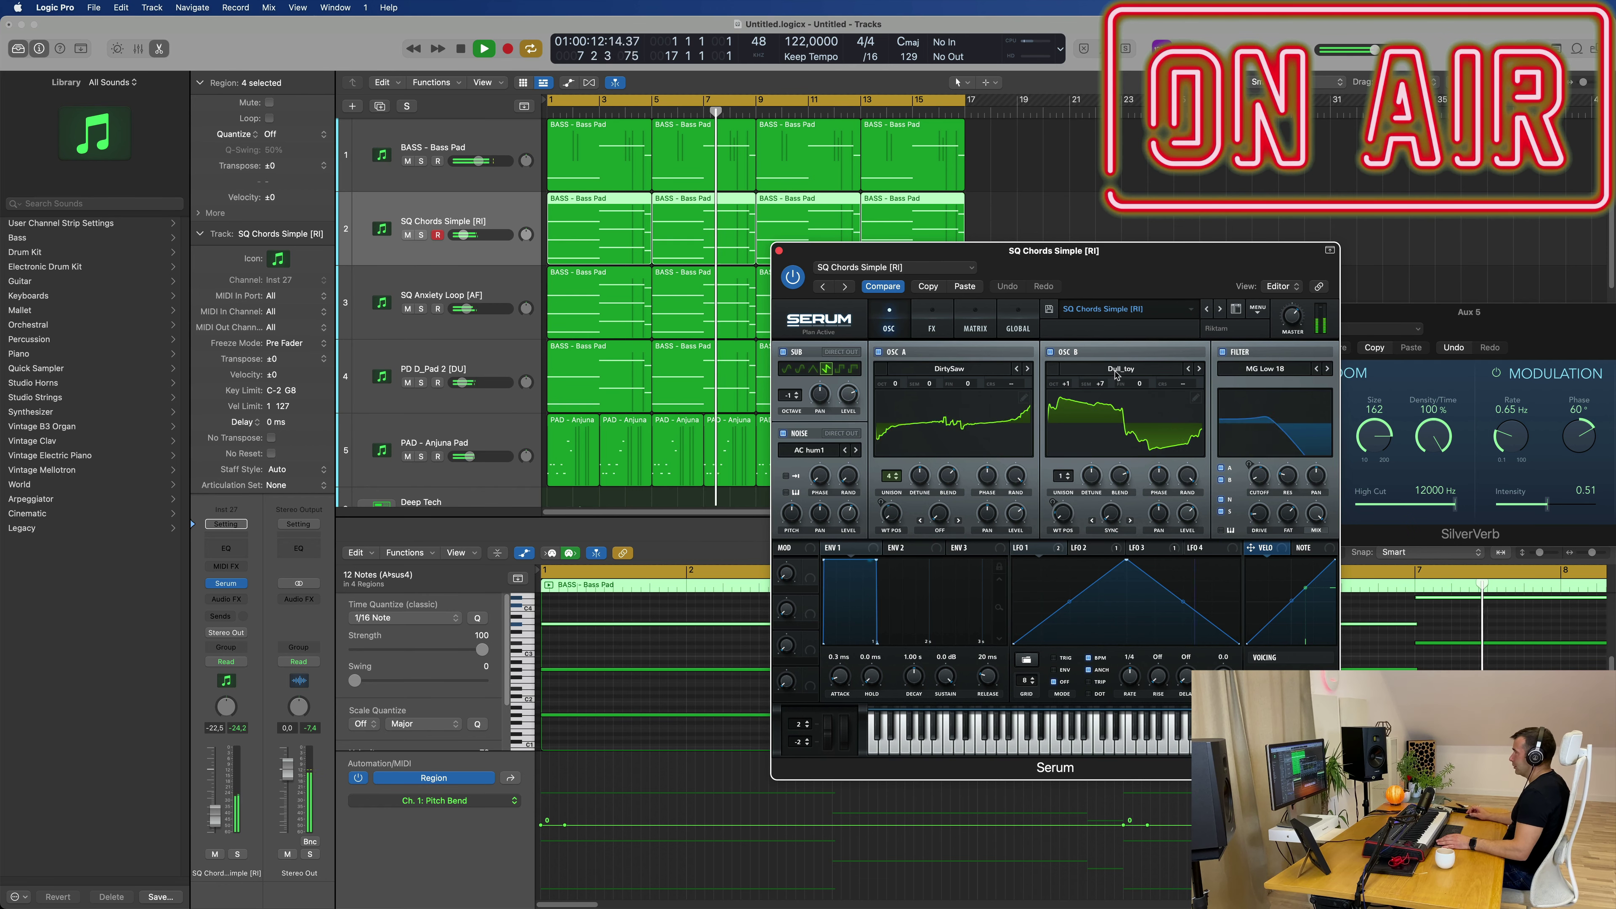
{"action": "left_click", "coordinate": [1219, 309]}
{"action": "left_click_drag", "start_coordinate": [1185, 257], "coordinate": [1071, 235]}
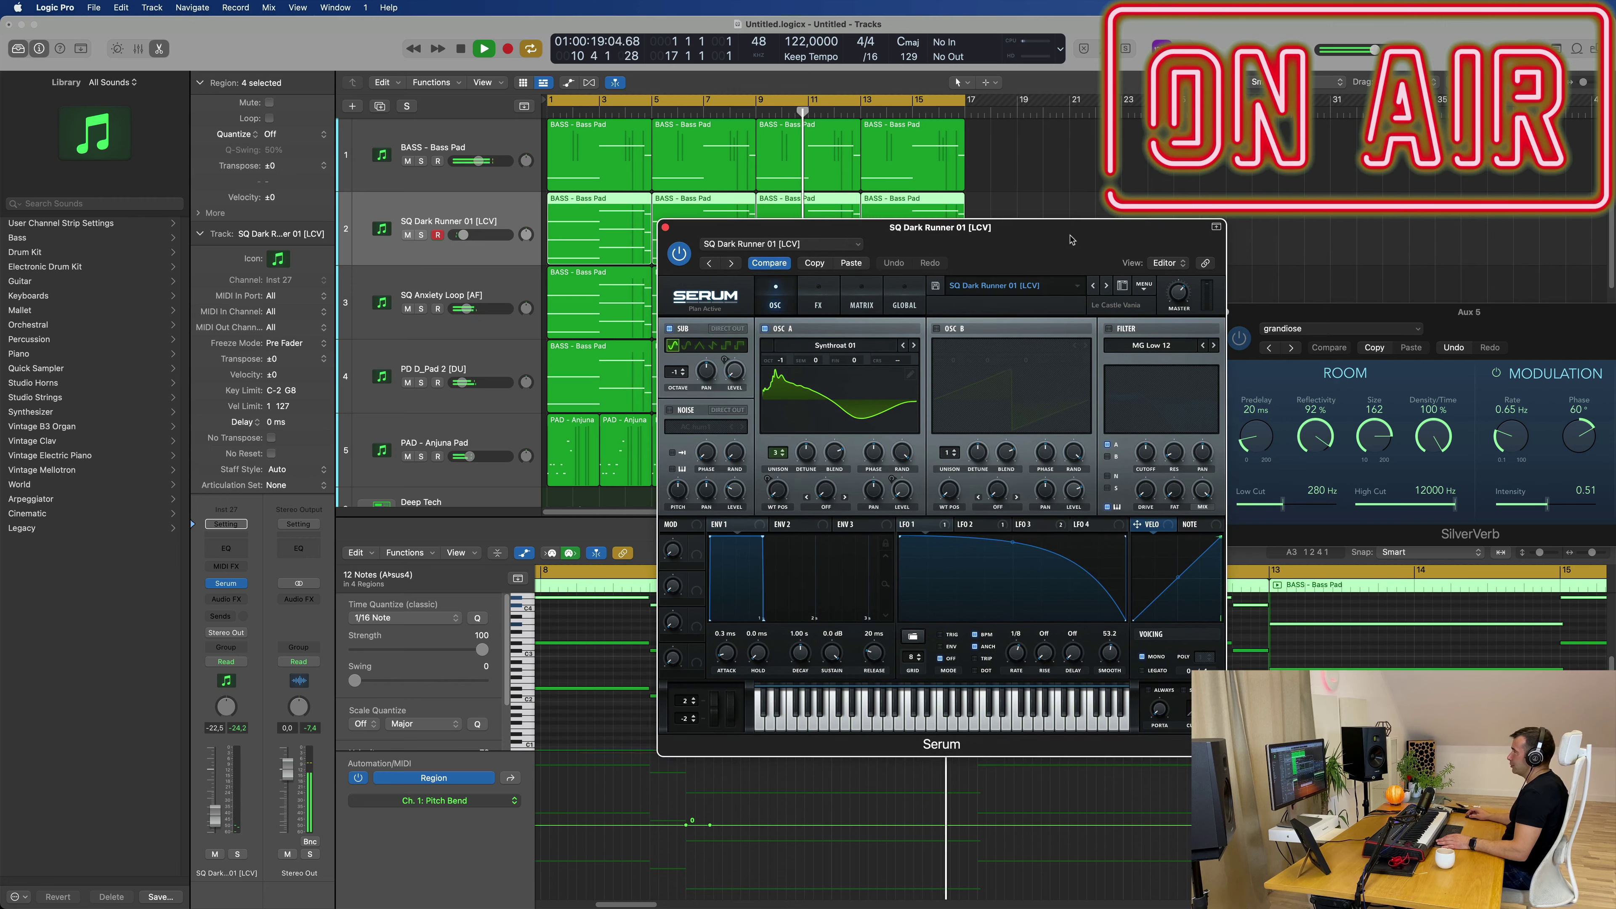
{"action": "left_click", "coordinate": [1107, 286]}
{"action": "left_click", "coordinate": [1108, 286]}
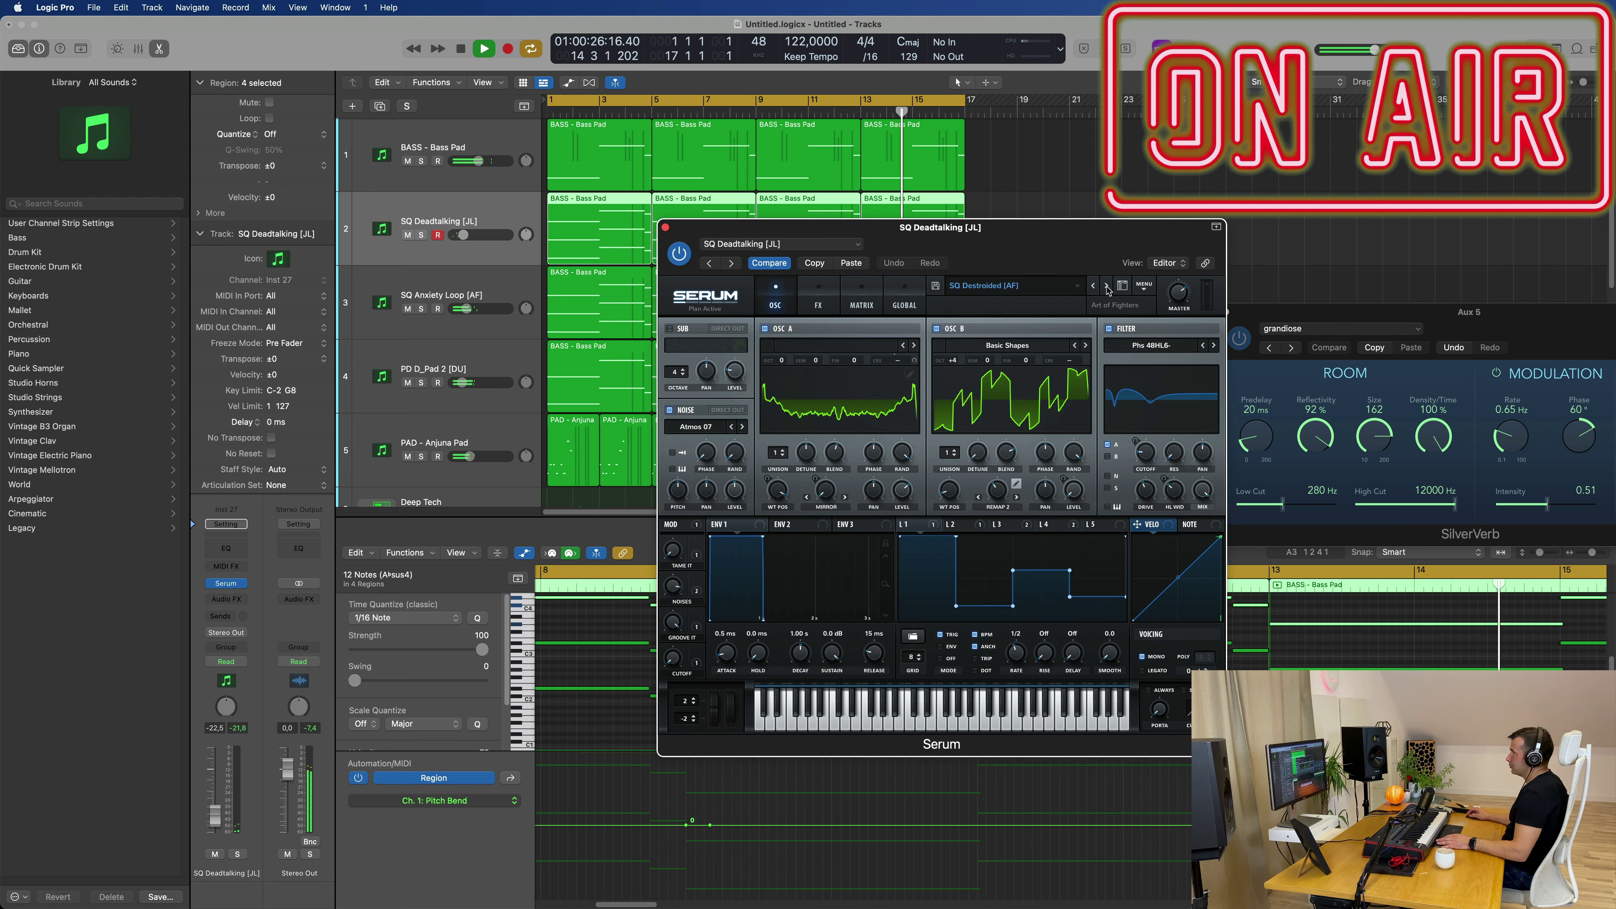
{"action": "left_click", "coordinate": [1108, 286]}
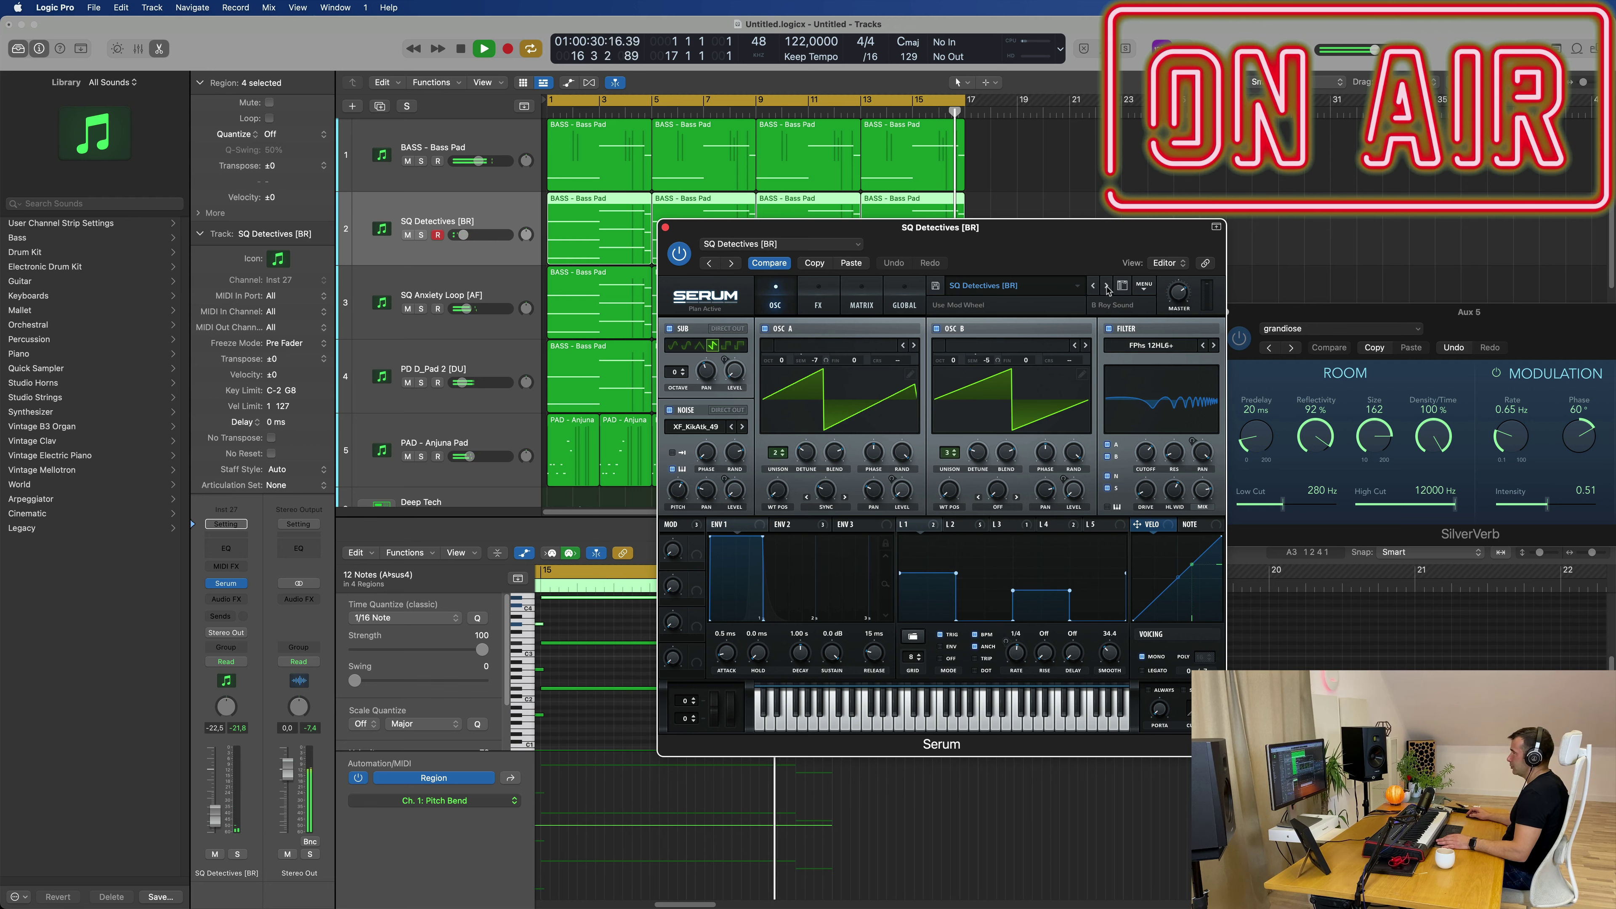
{"action": "left_click", "coordinate": [1108, 286]}
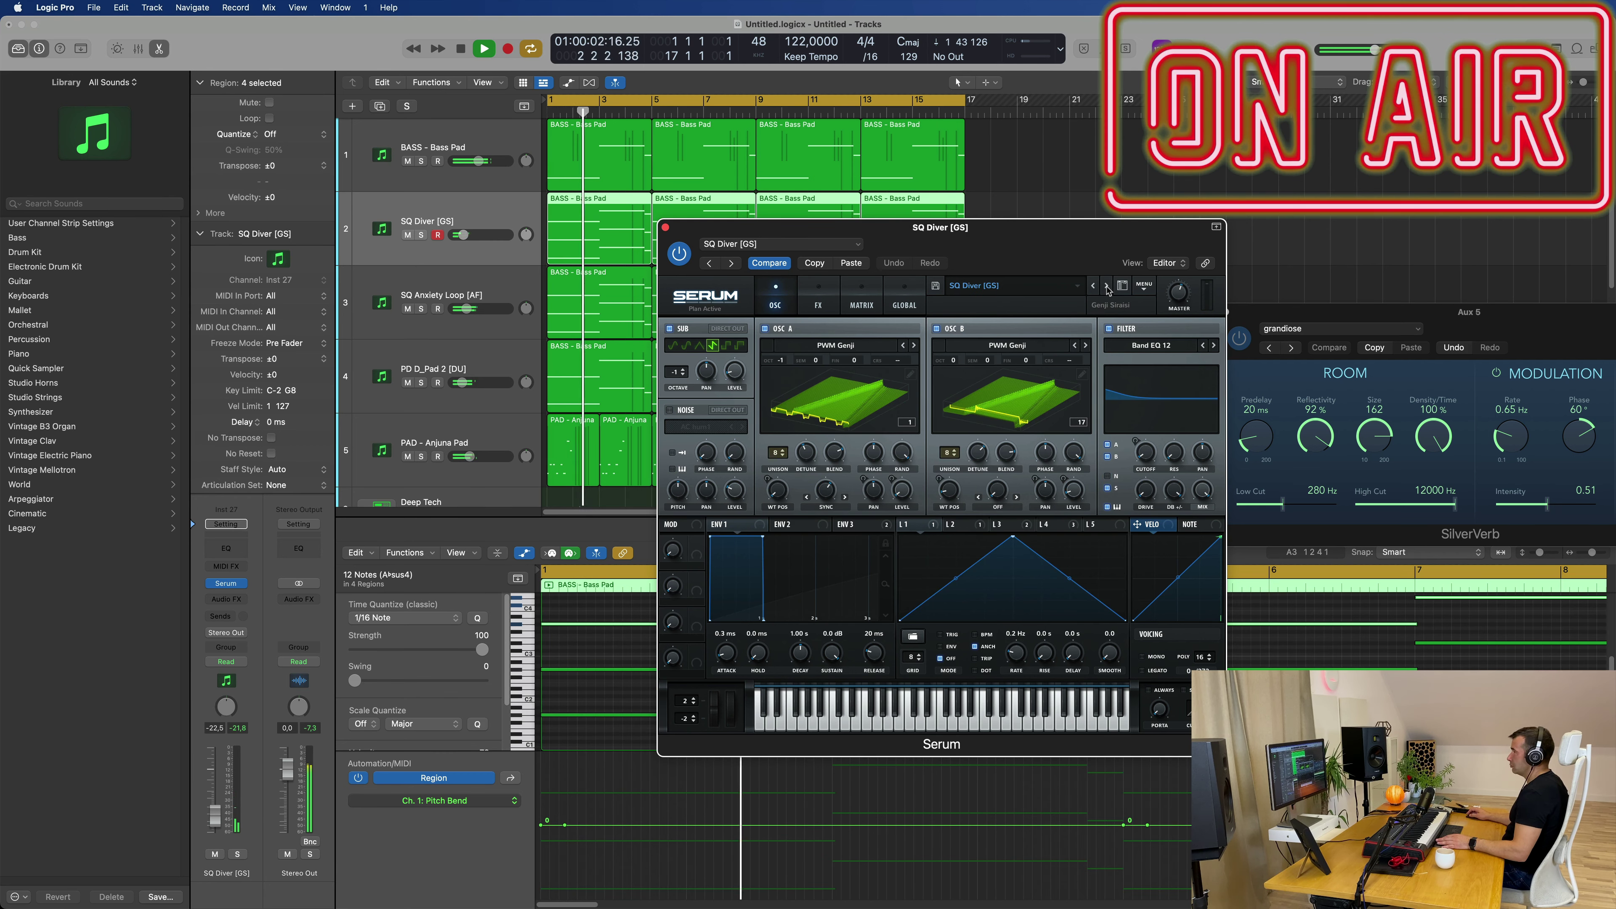
{"action": "left_click", "coordinate": [1107, 286]}
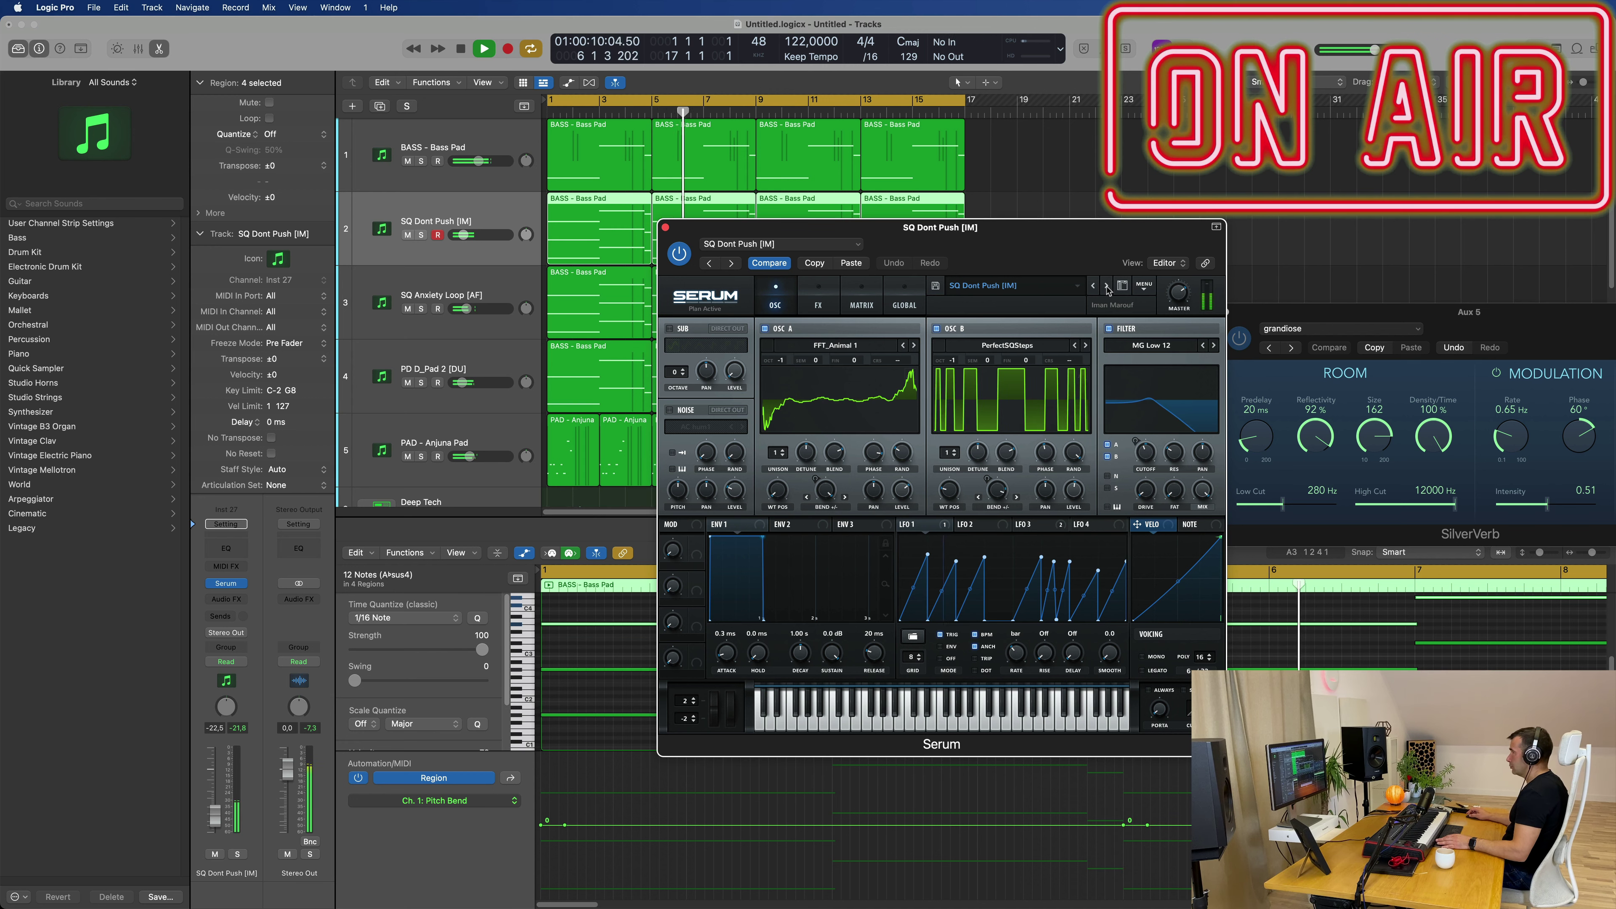
{"action": "left_click", "coordinate": [1107, 285]}
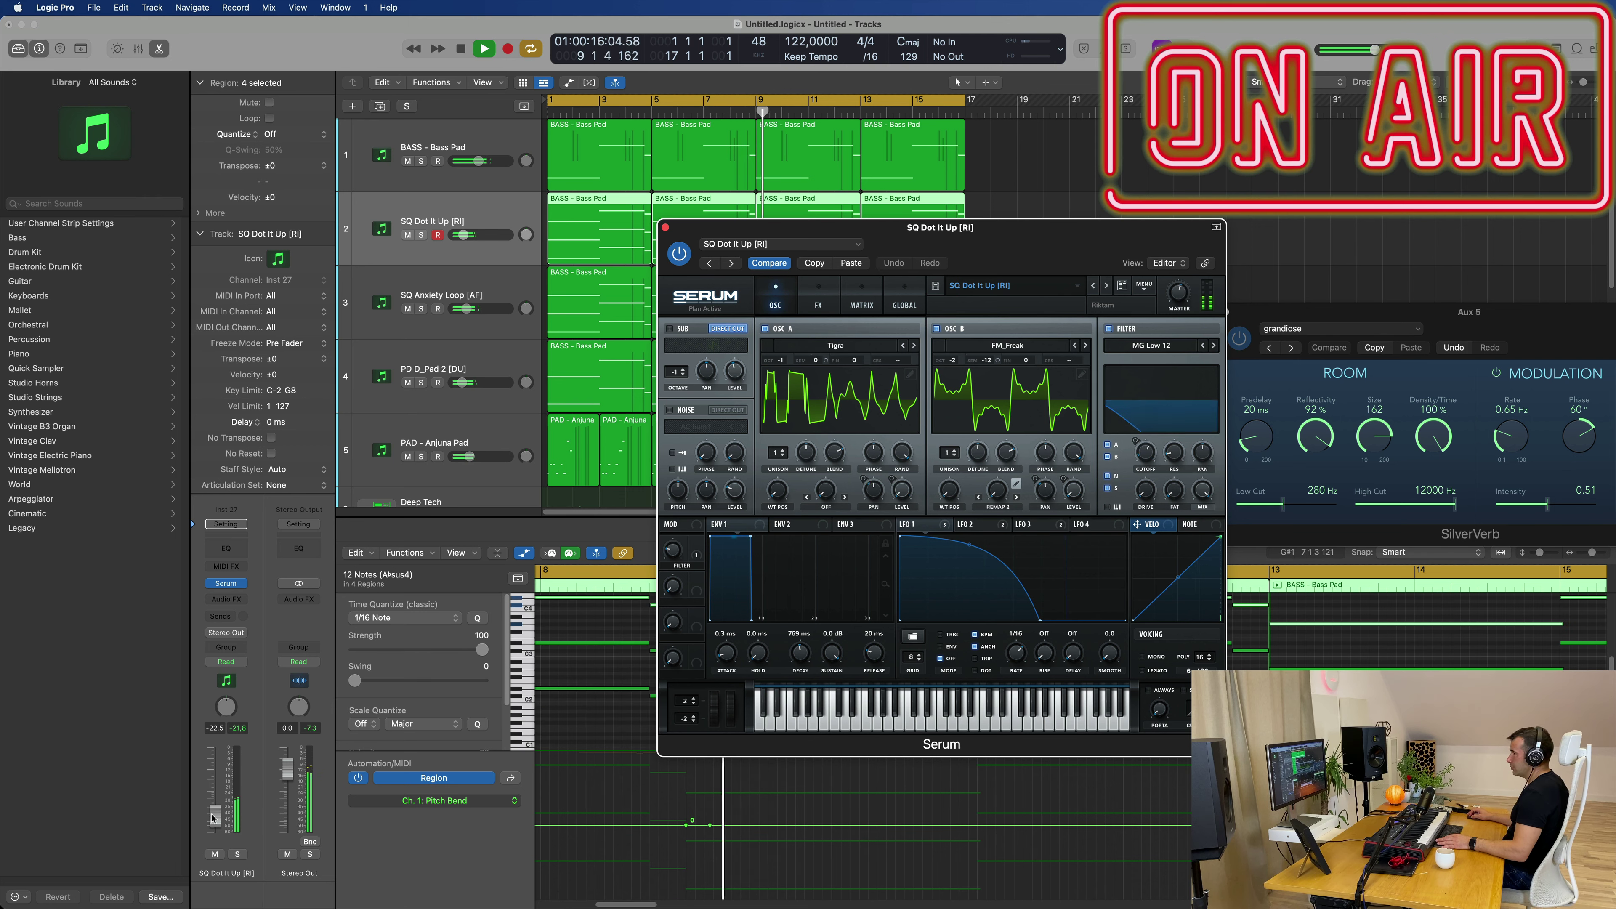
- Set the SQ Dot It Up [RI] track's volume to -16.4 dB and add a Channel EQ with a 149 Hz low cut
{"action": "left_click_drag", "start_coordinate": [215, 815], "coordinate": [213, 824]}
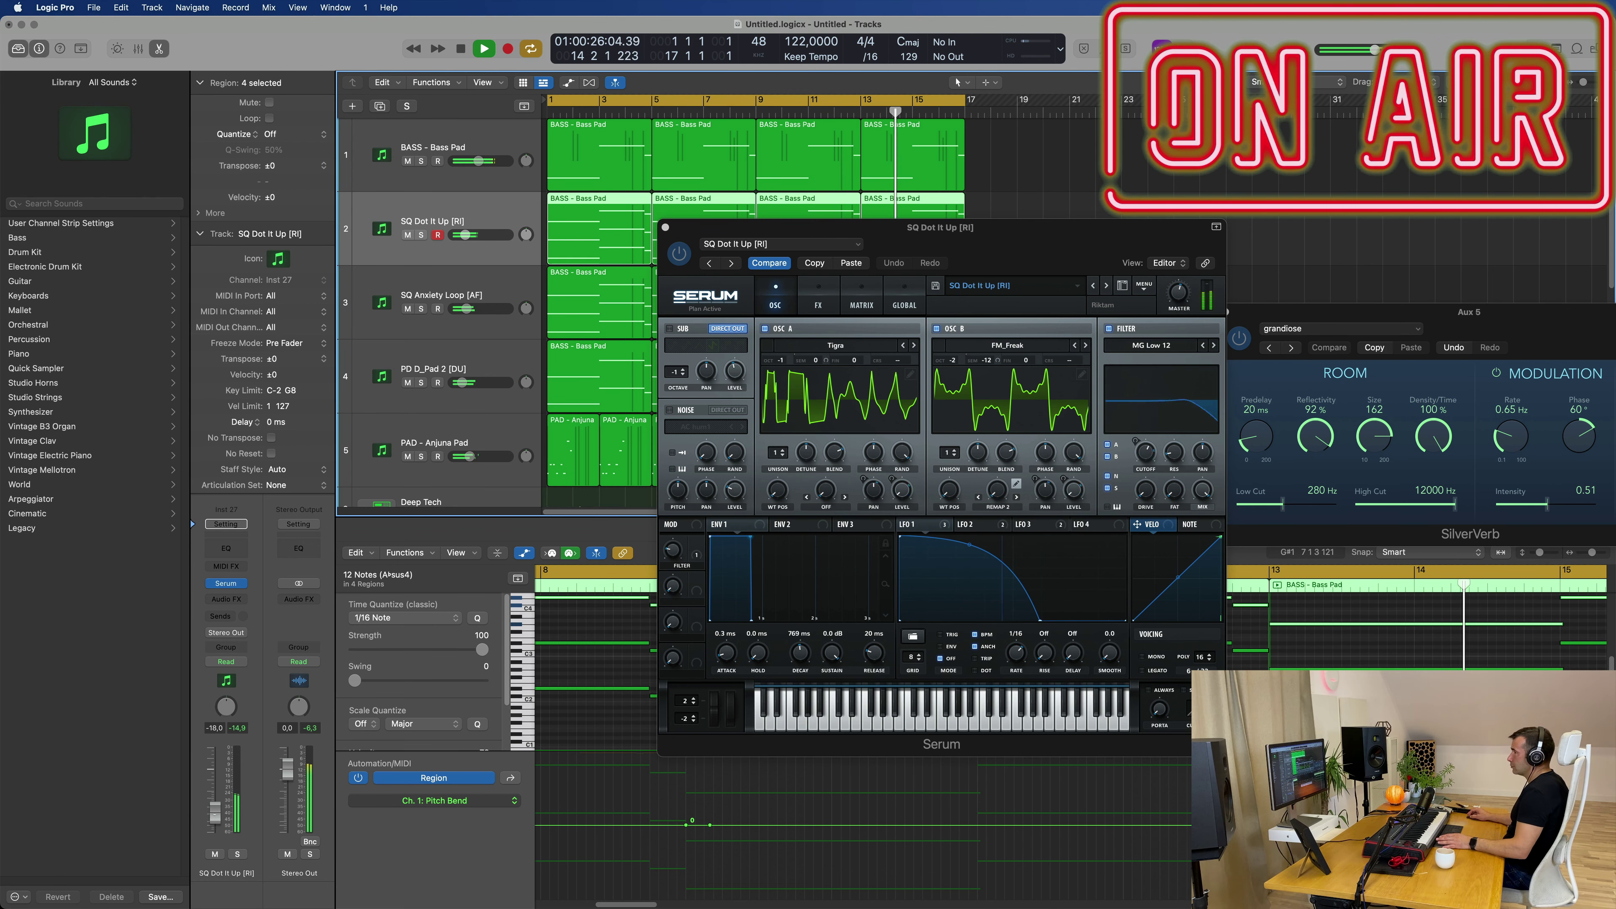
{"action": "left_click_drag", "start_coordinate": [213, 823], "coordinate": [213, 819]}
{"action": "left_click", "coordinate": [222, 547]}
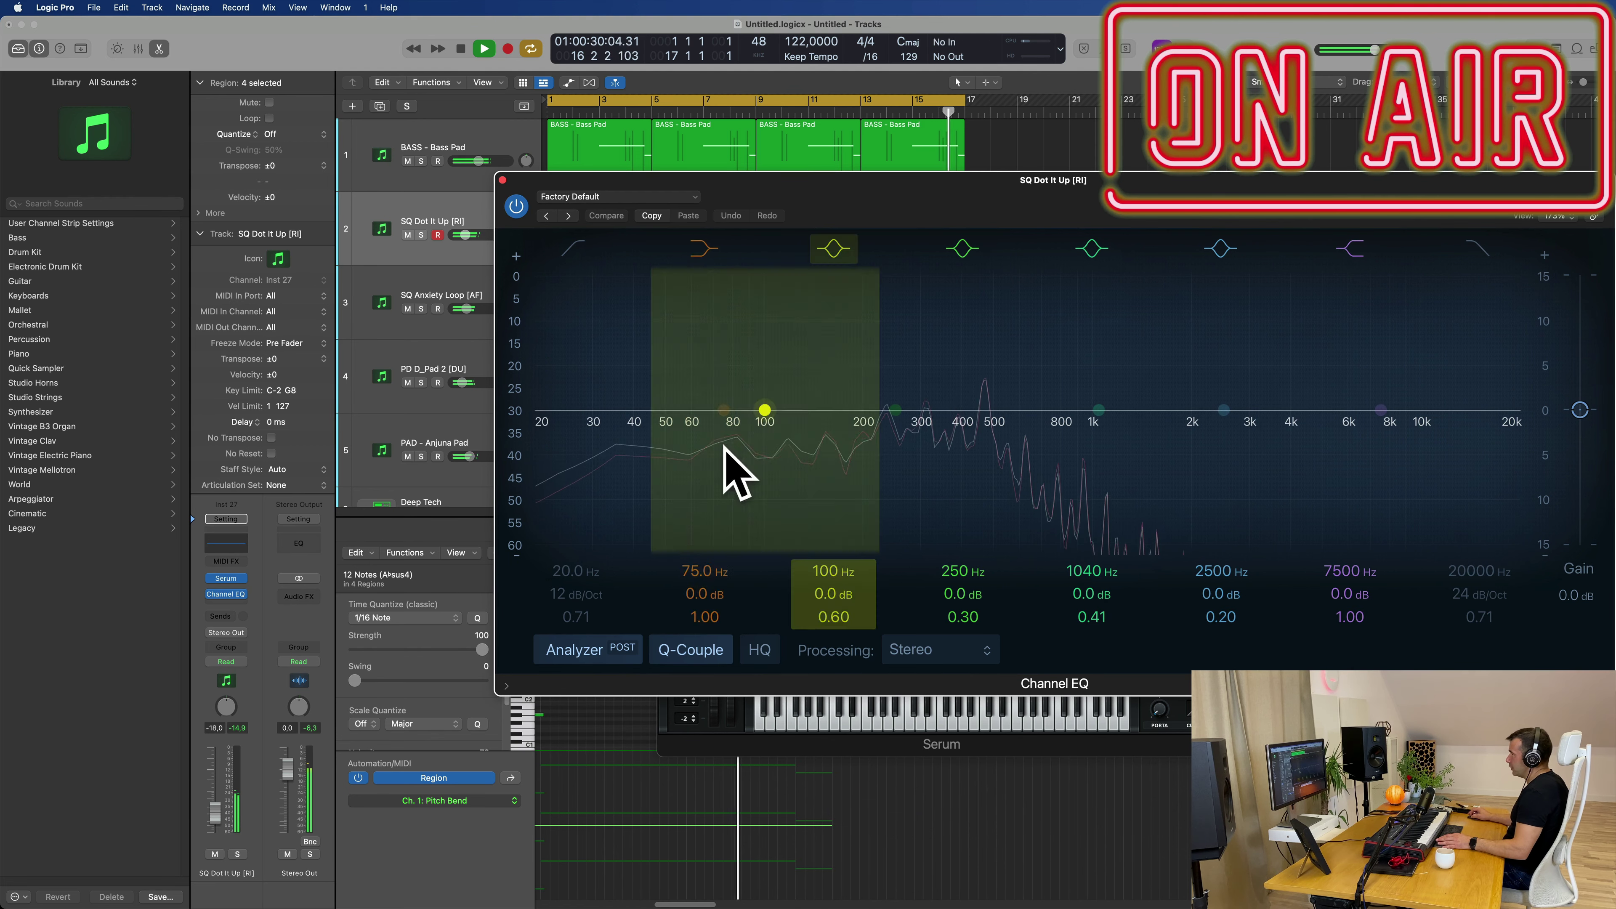
{"action": "left_click_drag", "start_coordinate": [574, 285], "coordinate": [813, 397]}
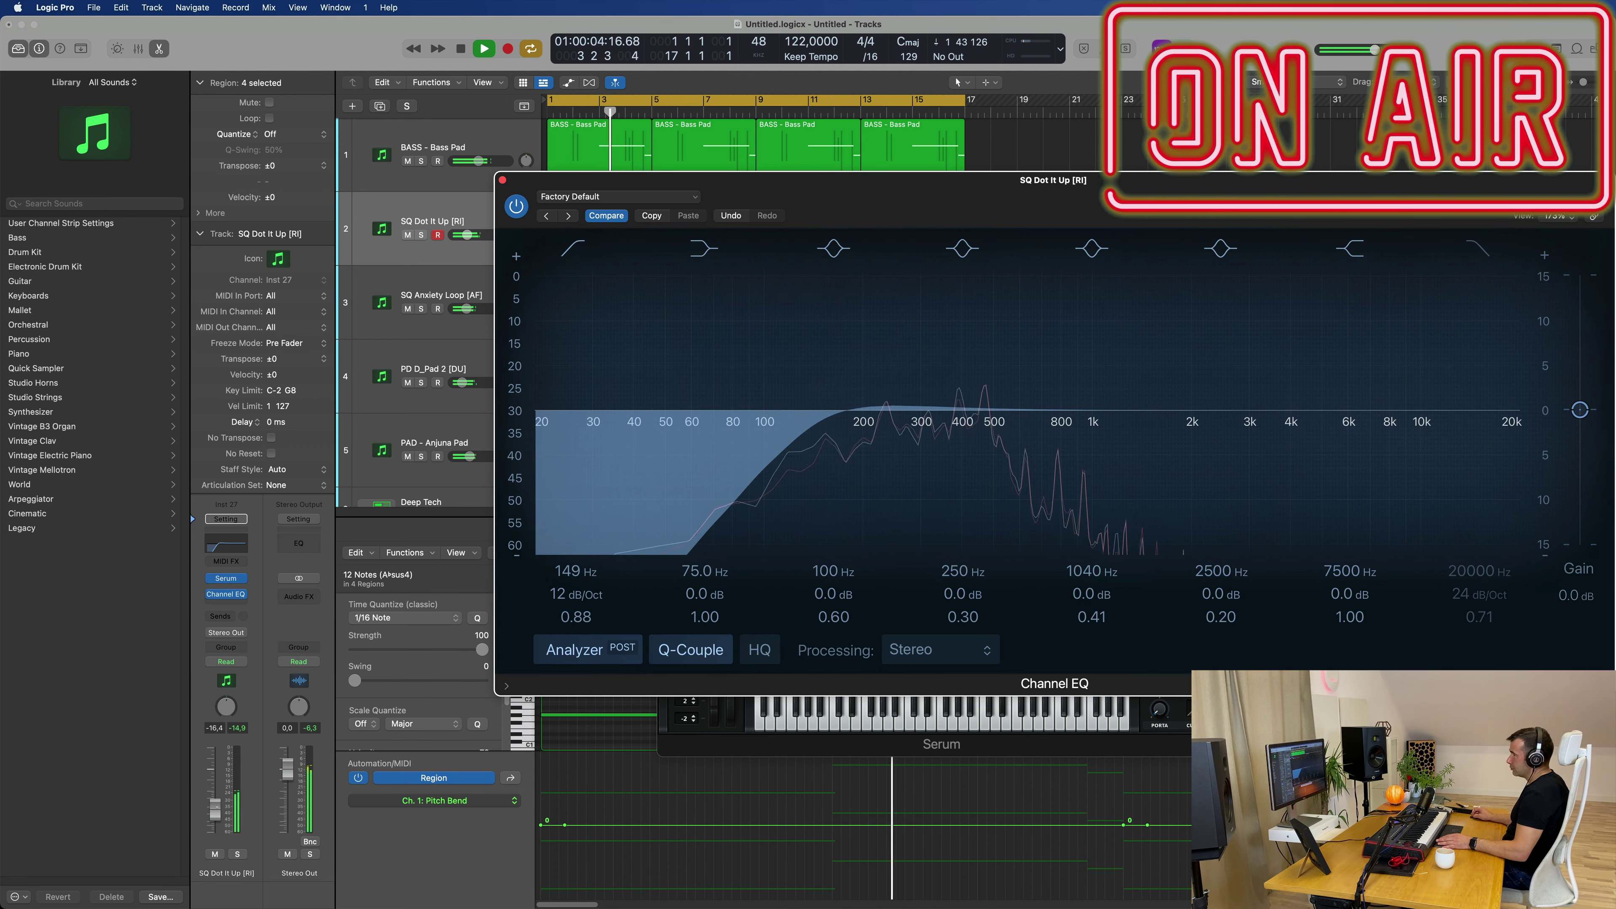
{"action": "left_click", "coordinate": [502, 182]}
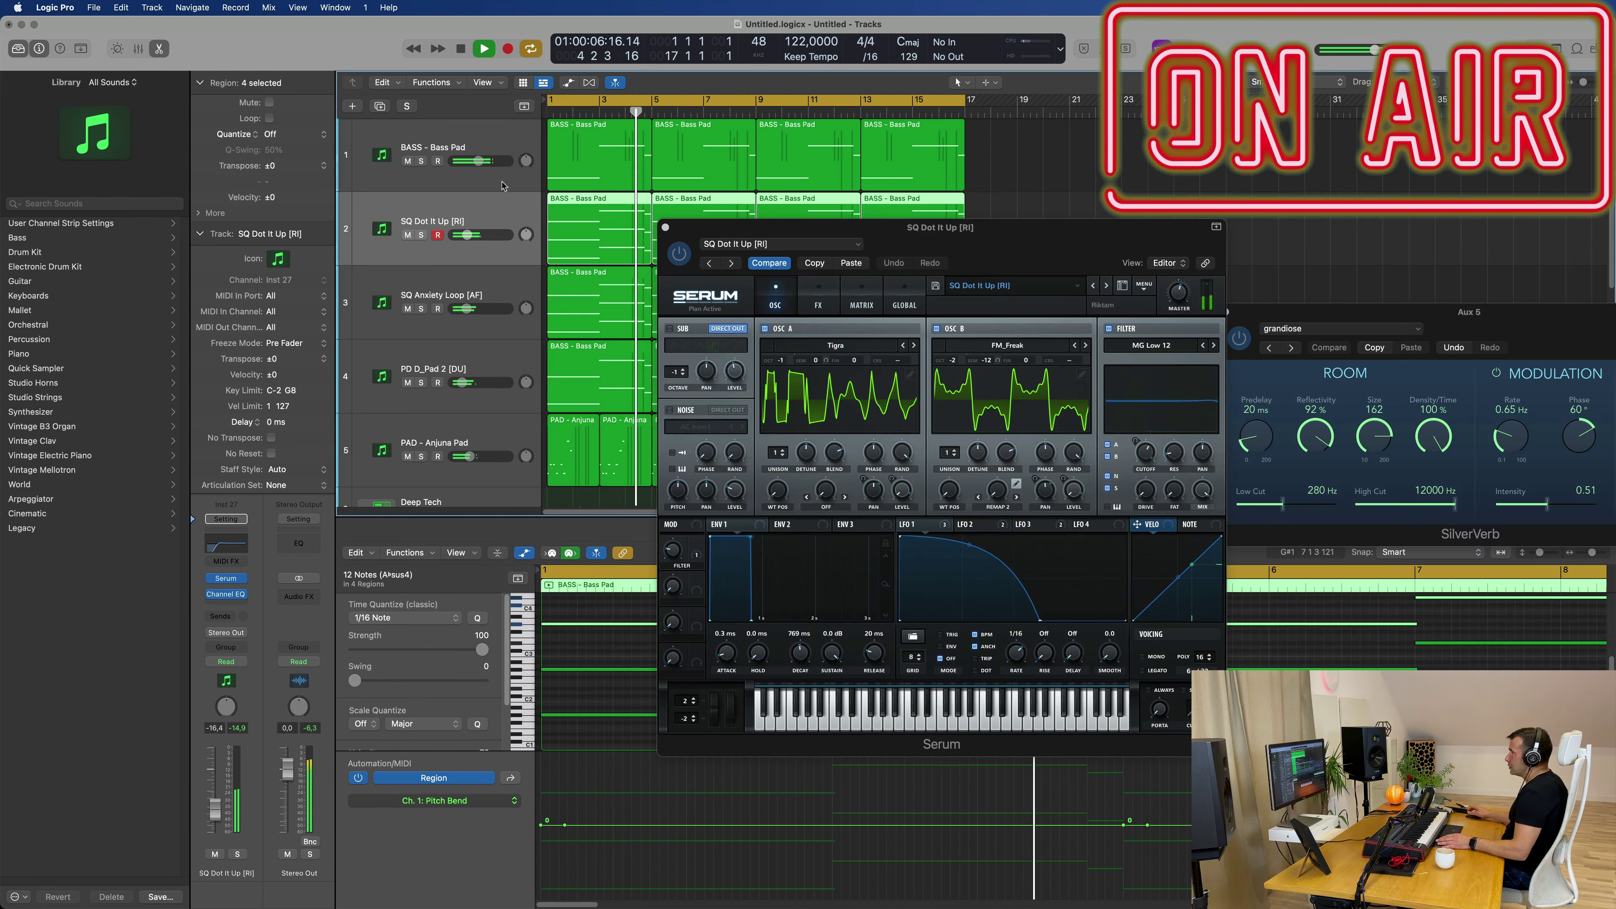
- Switch the SQ Dot It Up [RI] Serum filter to MG Low 18 and set its cutoff to about 1272 Hz, checking it in solo
{"action": "left_click_drag", "start_coordinate": [827, 227], "coordinate": [684, 228]}
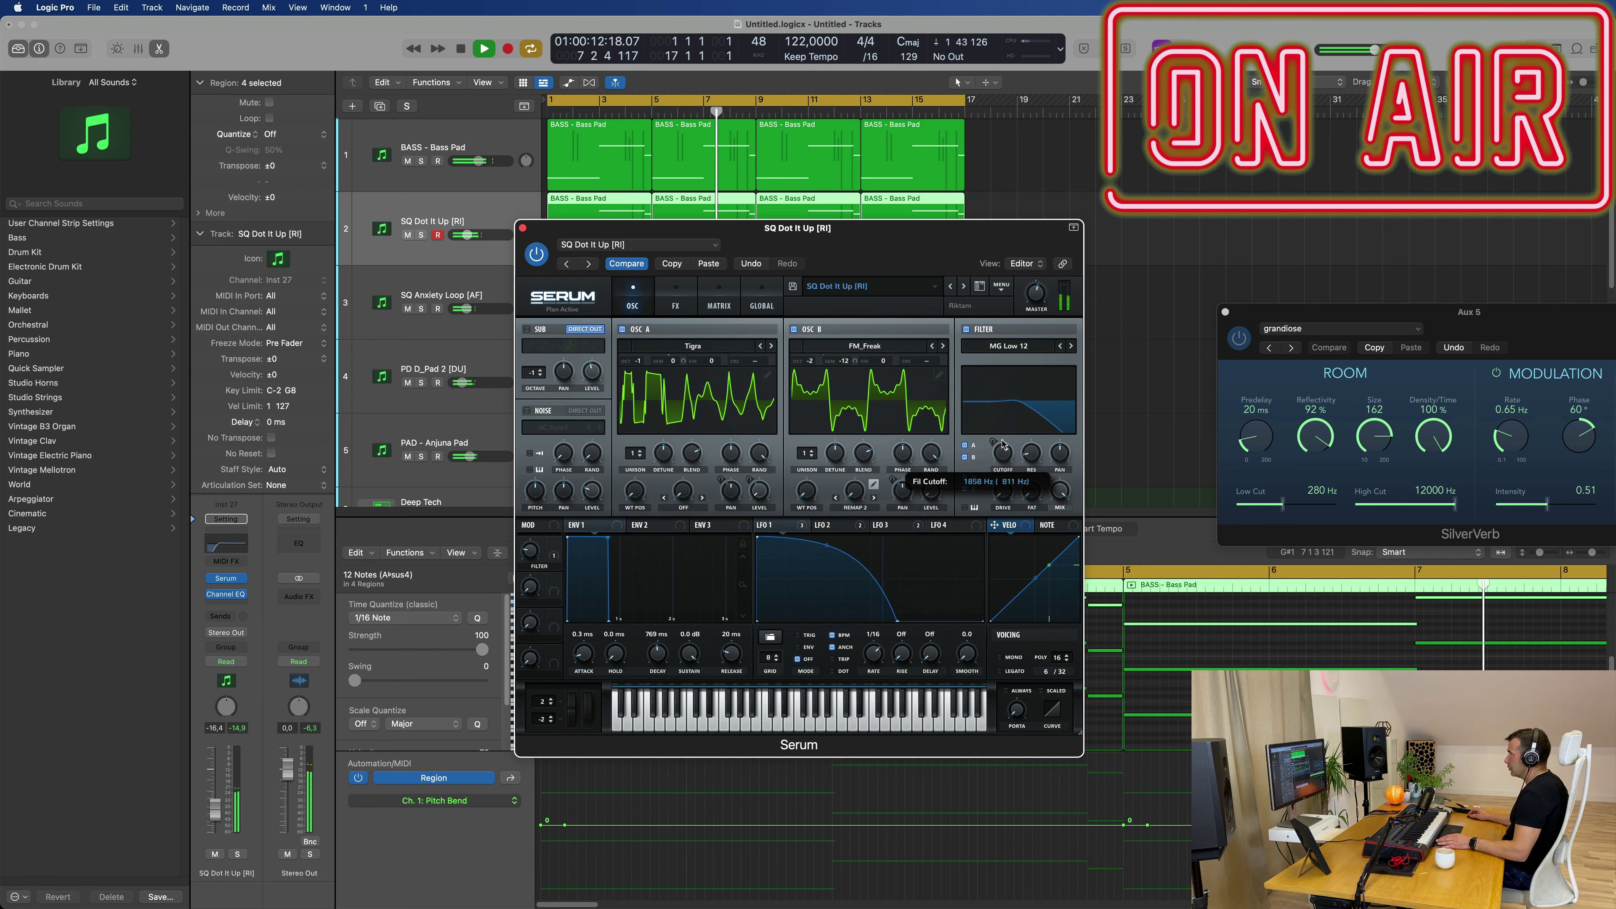
{"action": "left_click_drag", "start_coordinate": [1007, 424], "coordinate": [1023, 457]}
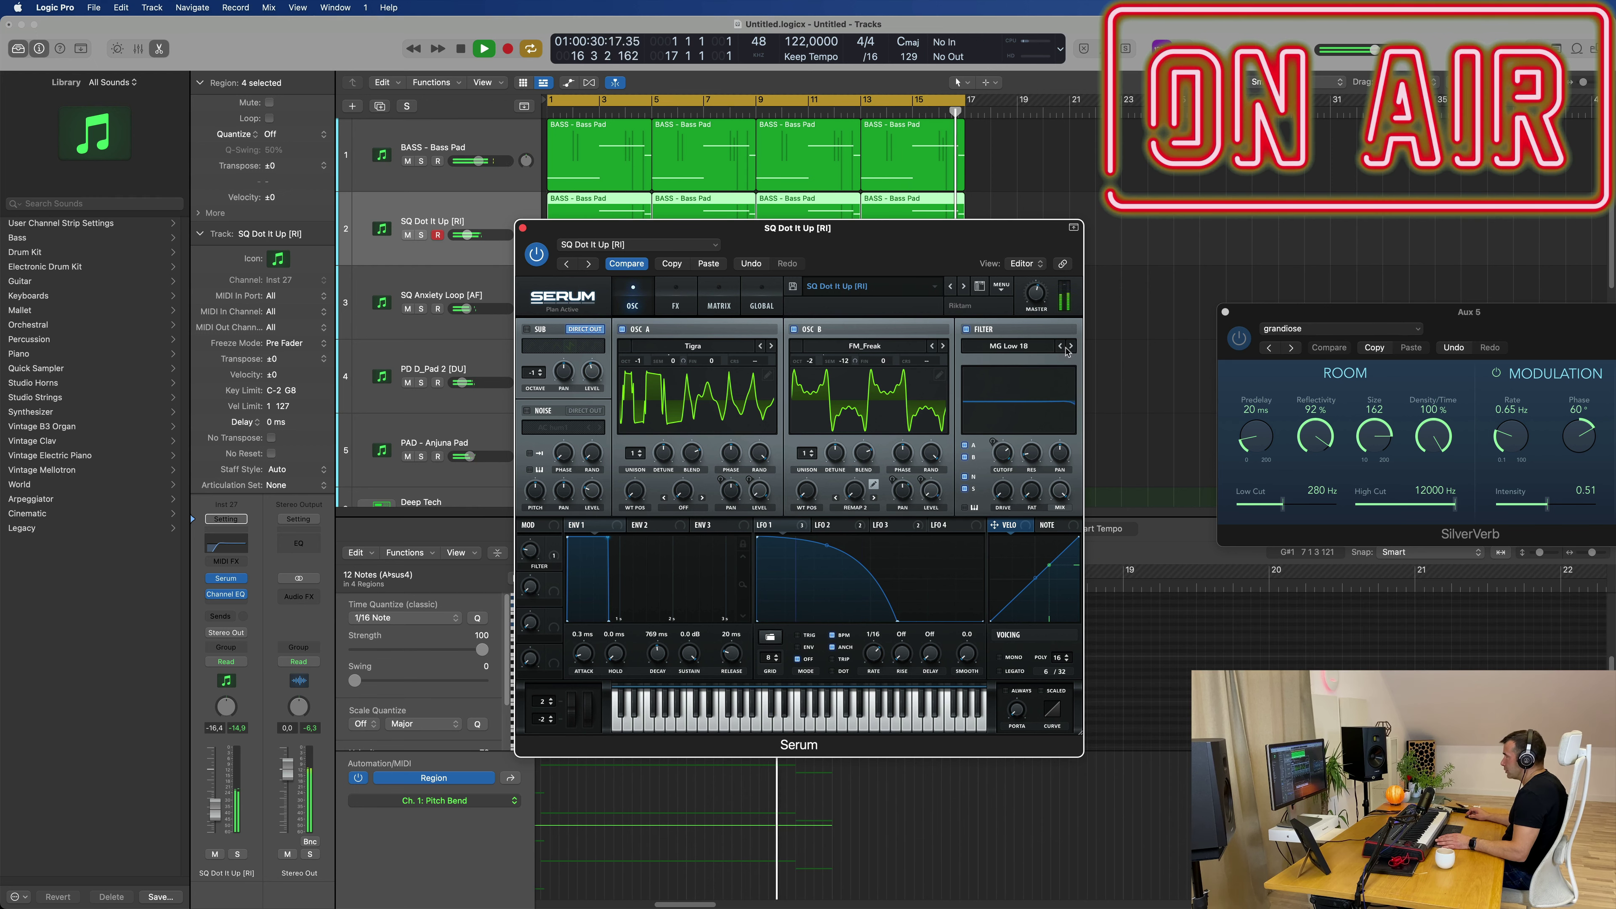
{"action": "left_click_drag", "start_coordinate": [1004, 456], "coordinate": [1030, 422]}
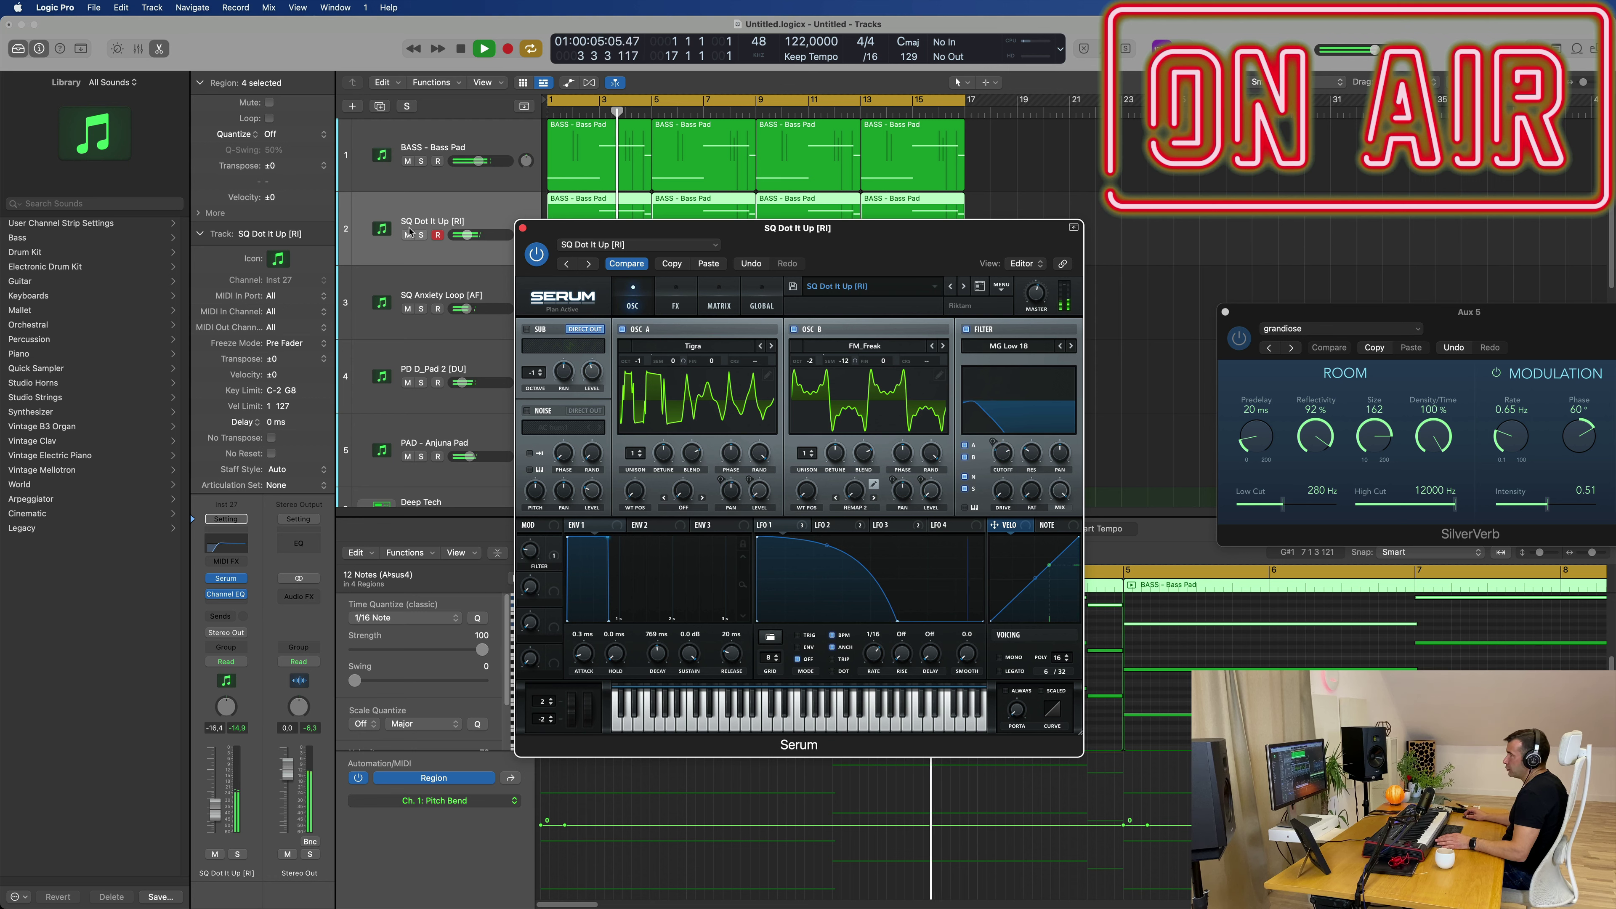
{"action": "left_click", "coordinate": [421, 235]}
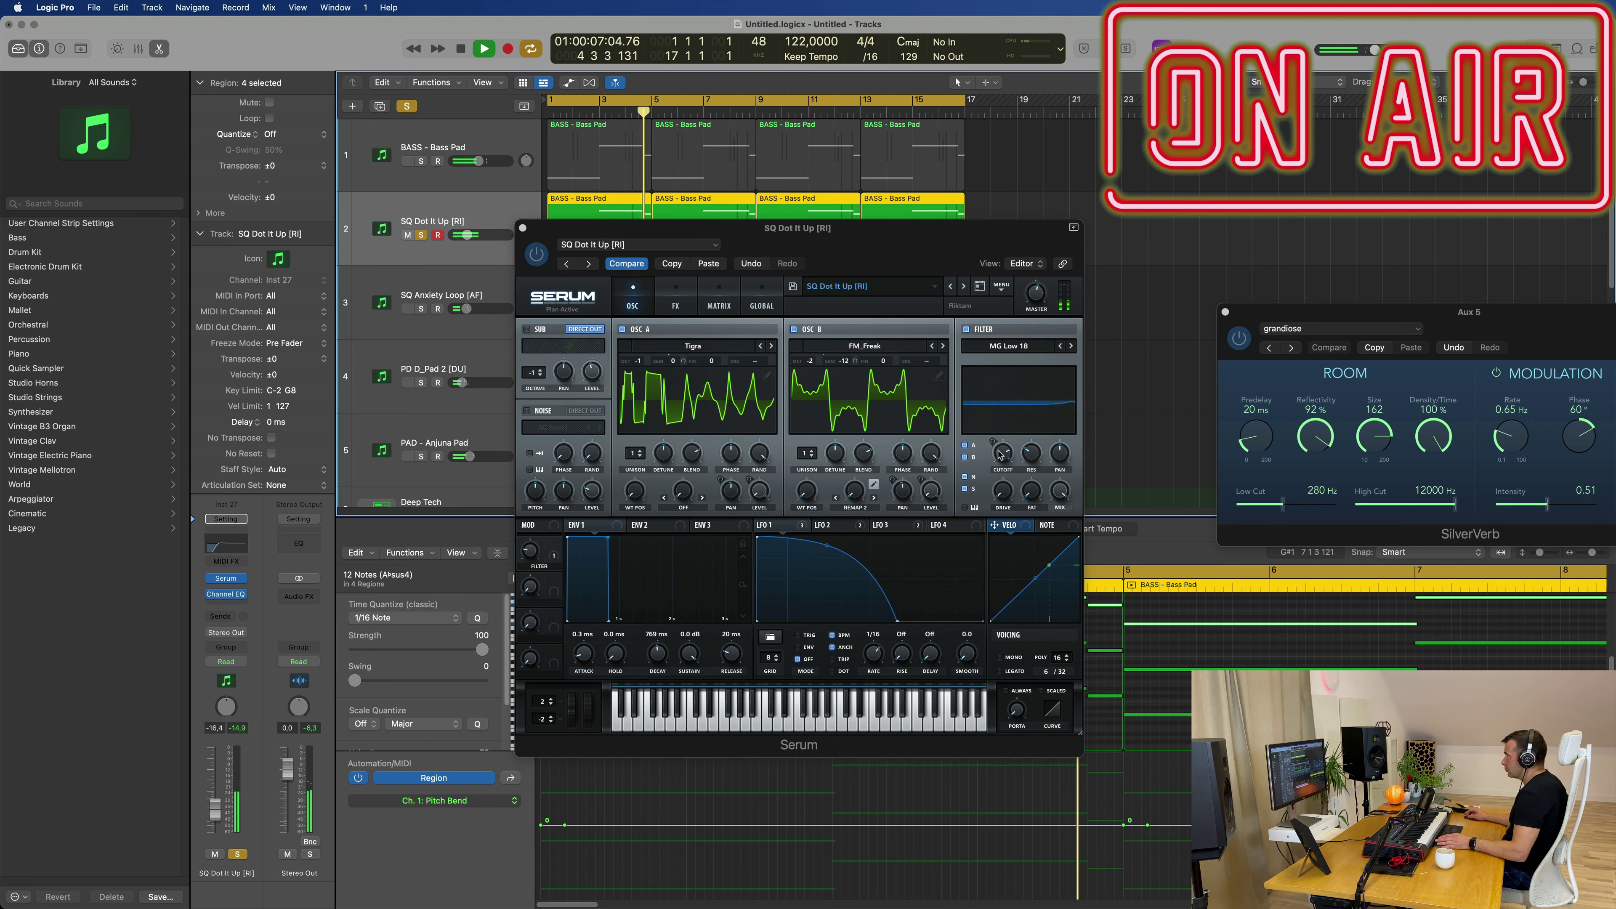
{"action": "left_click_drag", "start_coordinate": [1001, 453], "coordinate": [1010, 513]}
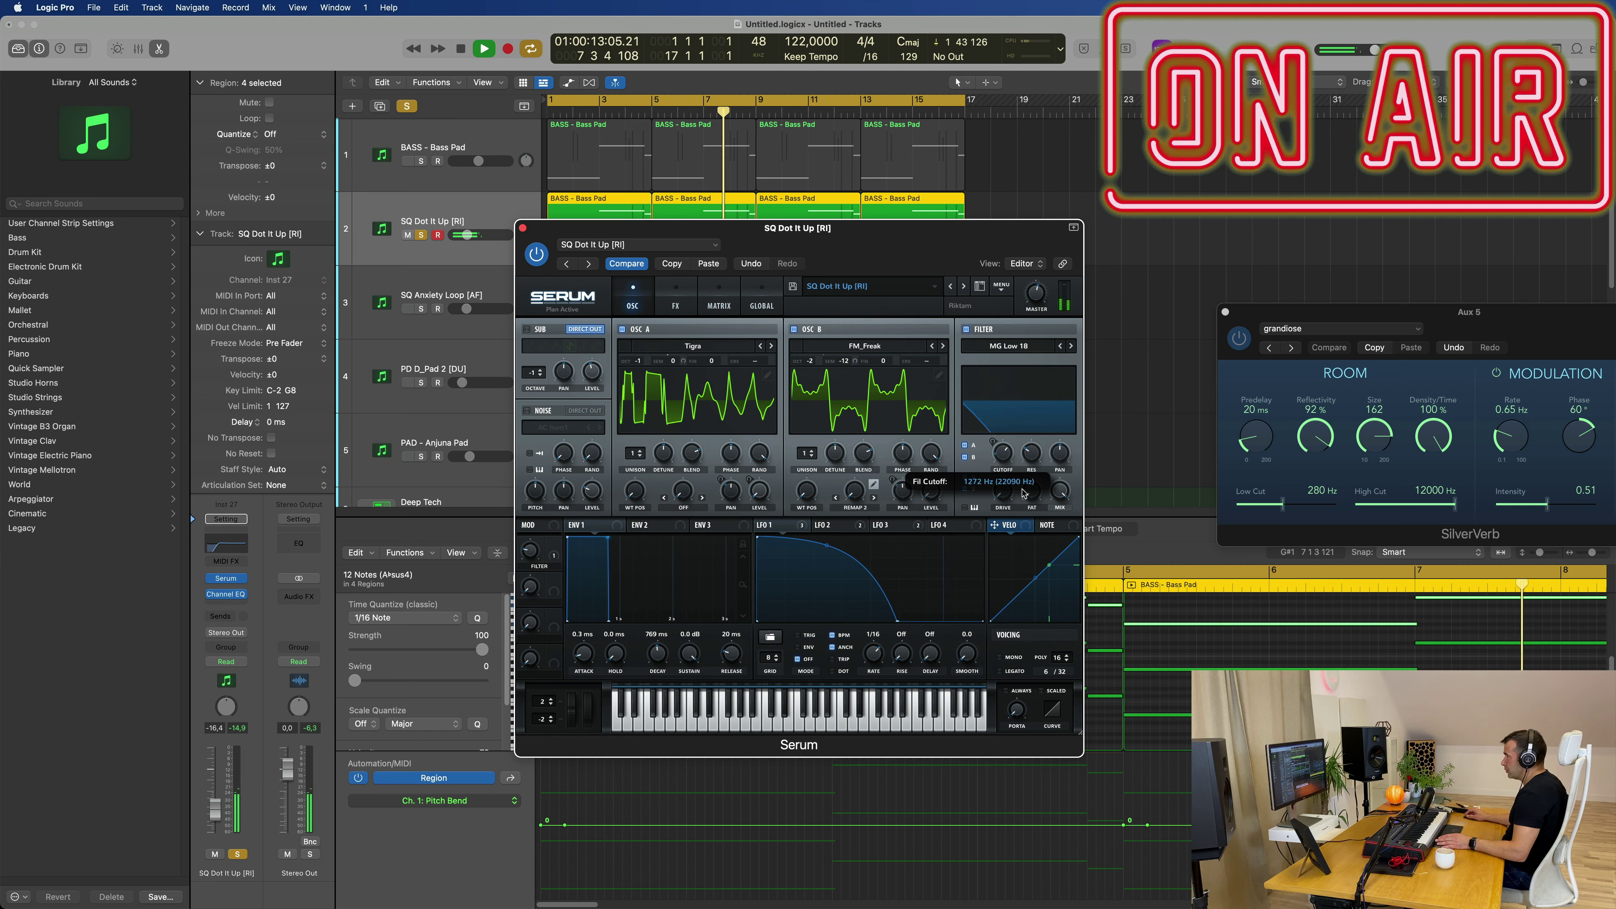
{"action": "left_click_drag", "start_coordinate": [1022, 492], "coordinate": [1021, 493]}
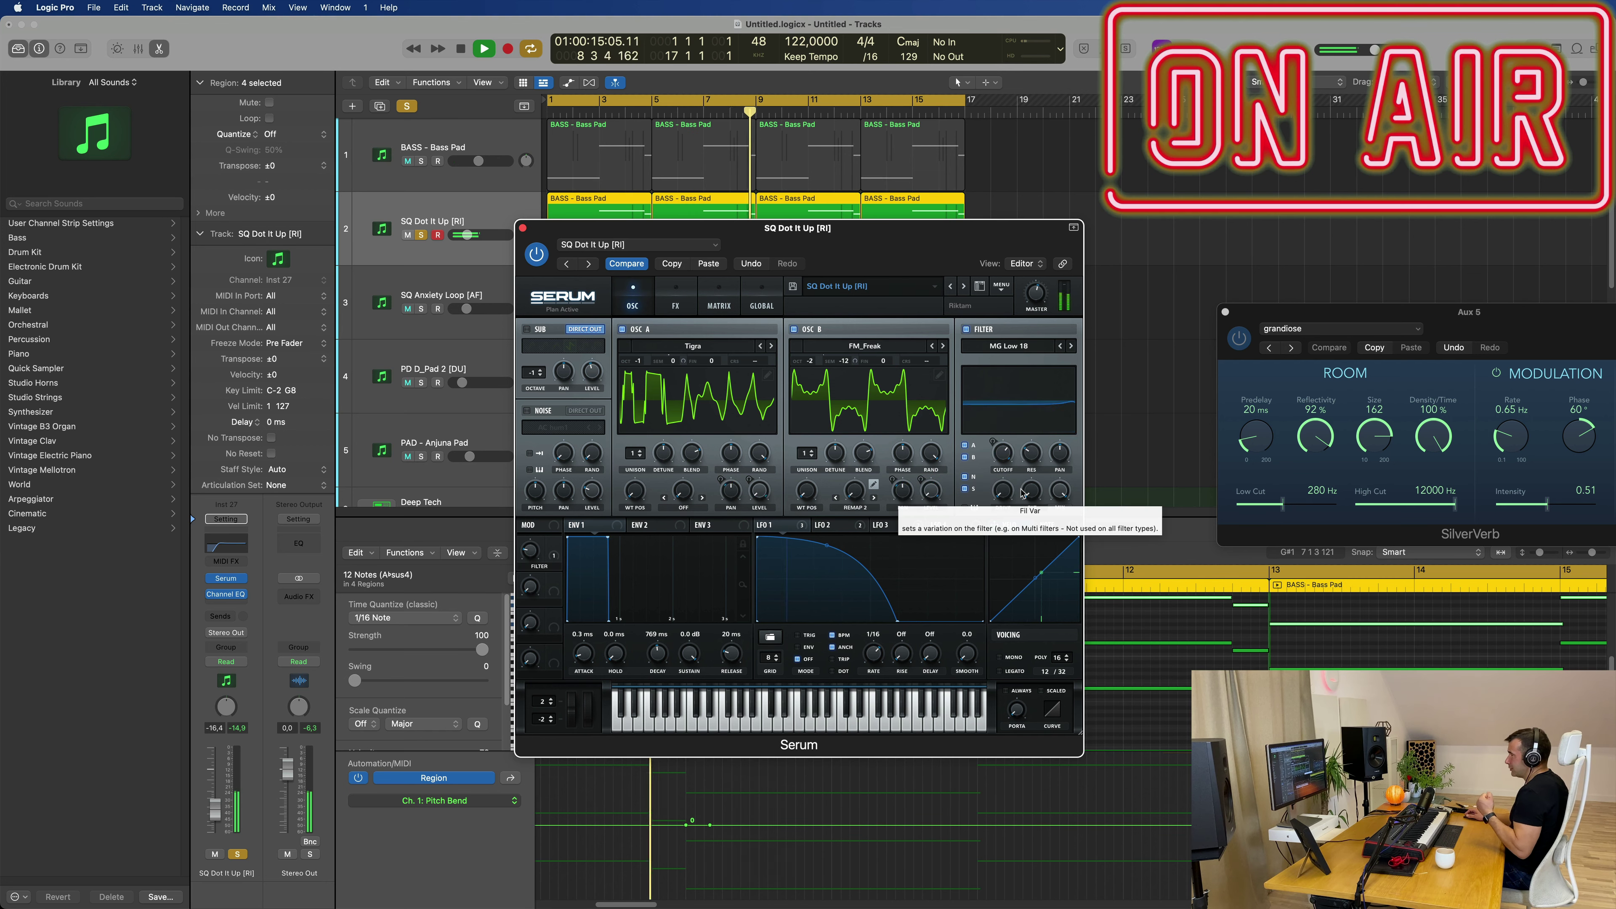
{"action": "left_click", "coordinate": [236, 854]}
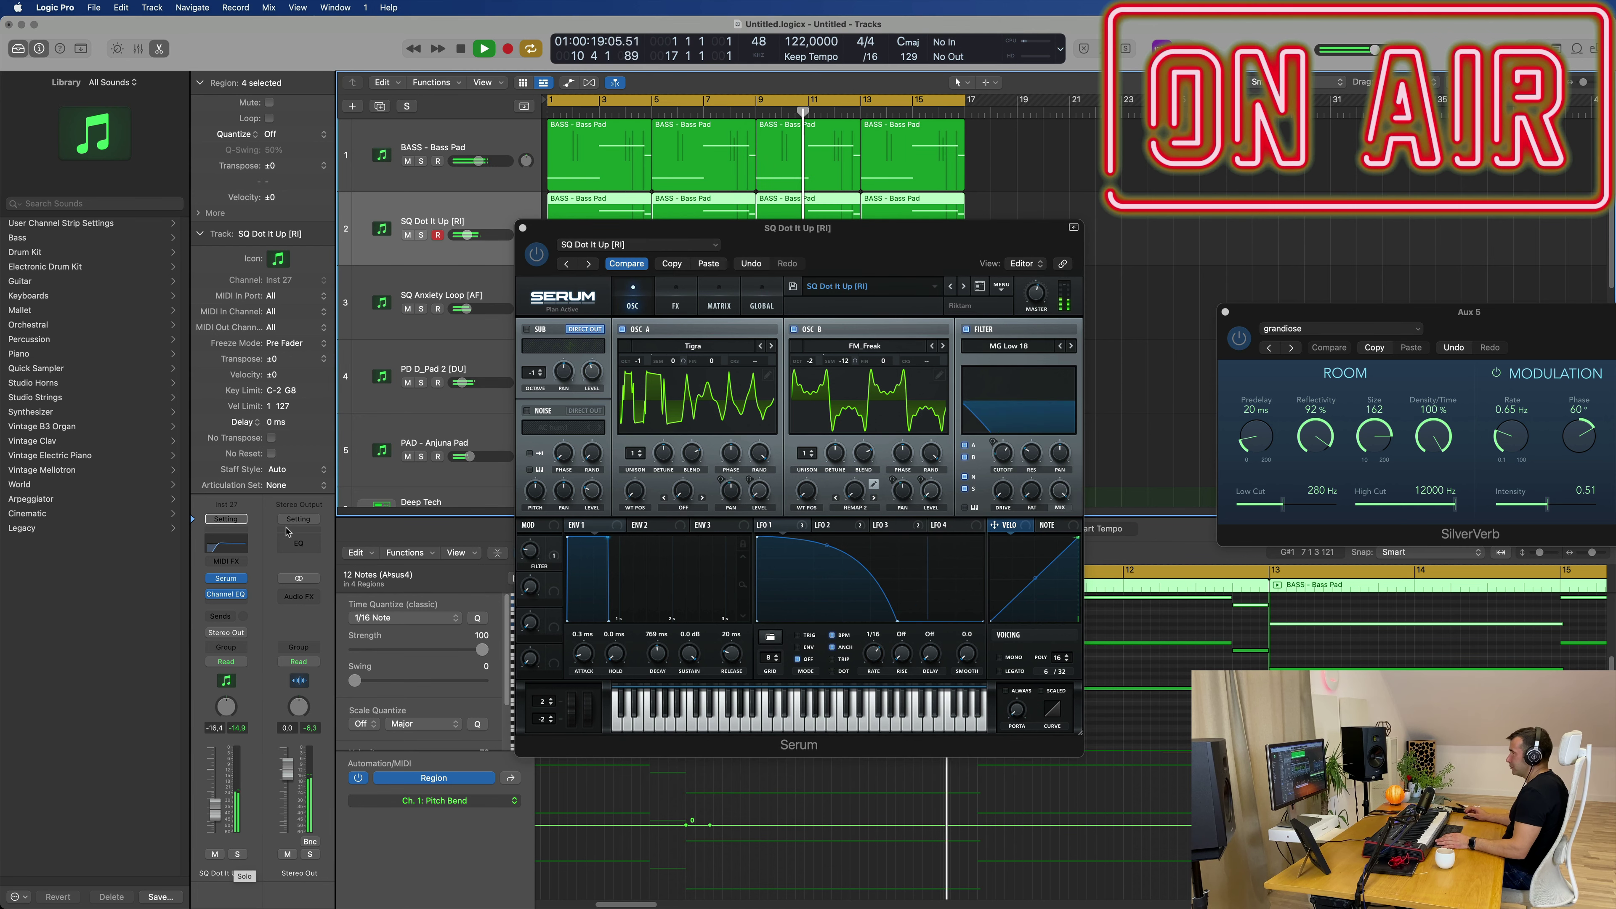
- Restart playback from the beginning, set the SQ Dot It Up [RI] track's volume to -16.2 dB and close its Serum window
{"action": "key", "text": "space"}
{"action": "left_click_drag", "start_coordinate": [862, 238], "coordinate": [924, 242]}
{"action": "key", "text": "Return"}
{"action": "key", "text": "space"}
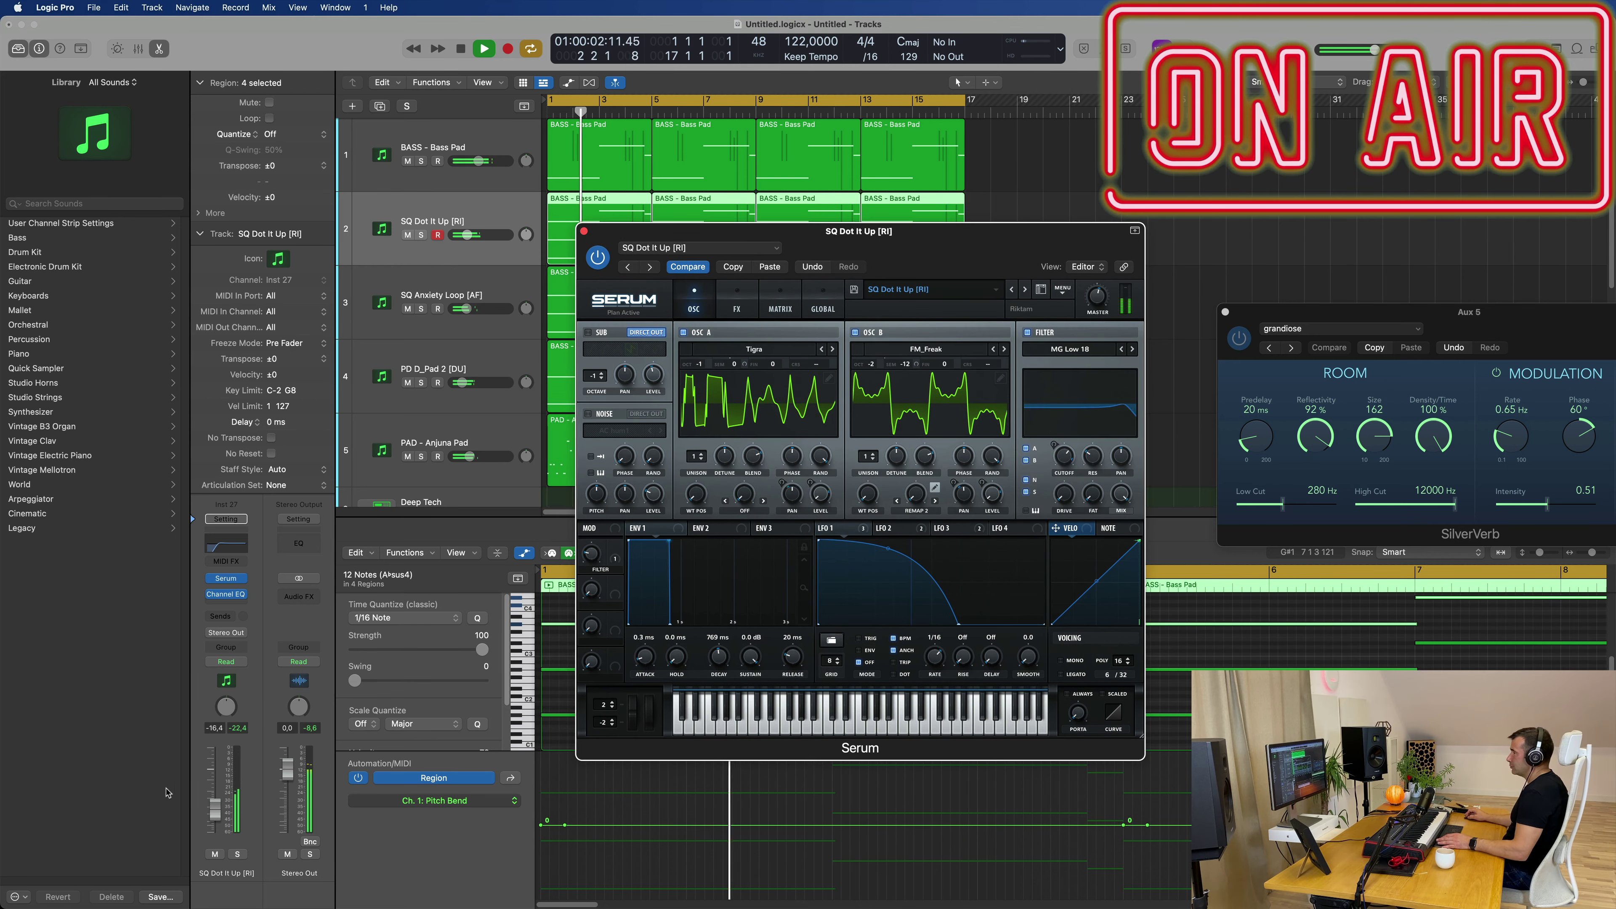
{"action": "left_click_drag", "start_coordinate": [213, 808], "coordinate": [212, 806]}
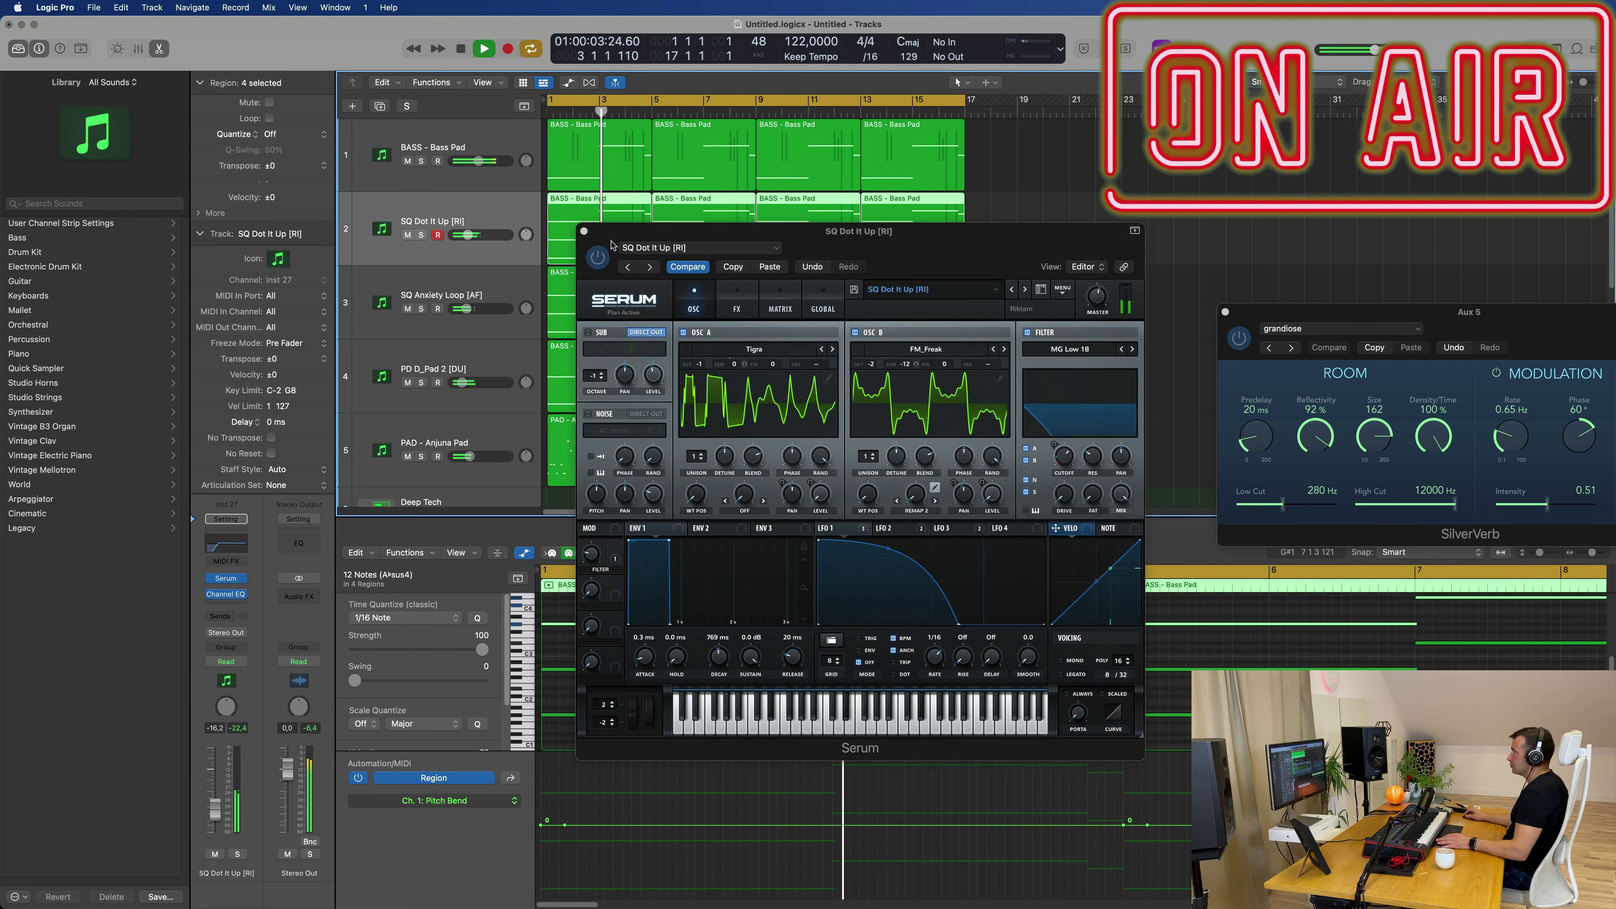
{"action": "left_click", "coordinate": [584, 232]}
- Replay from the start with the PAD - Anjuna Pad track muted and raise the SQ Dot It Up [RI] track's volume slightly
{"action": "key", "text": "Return"}
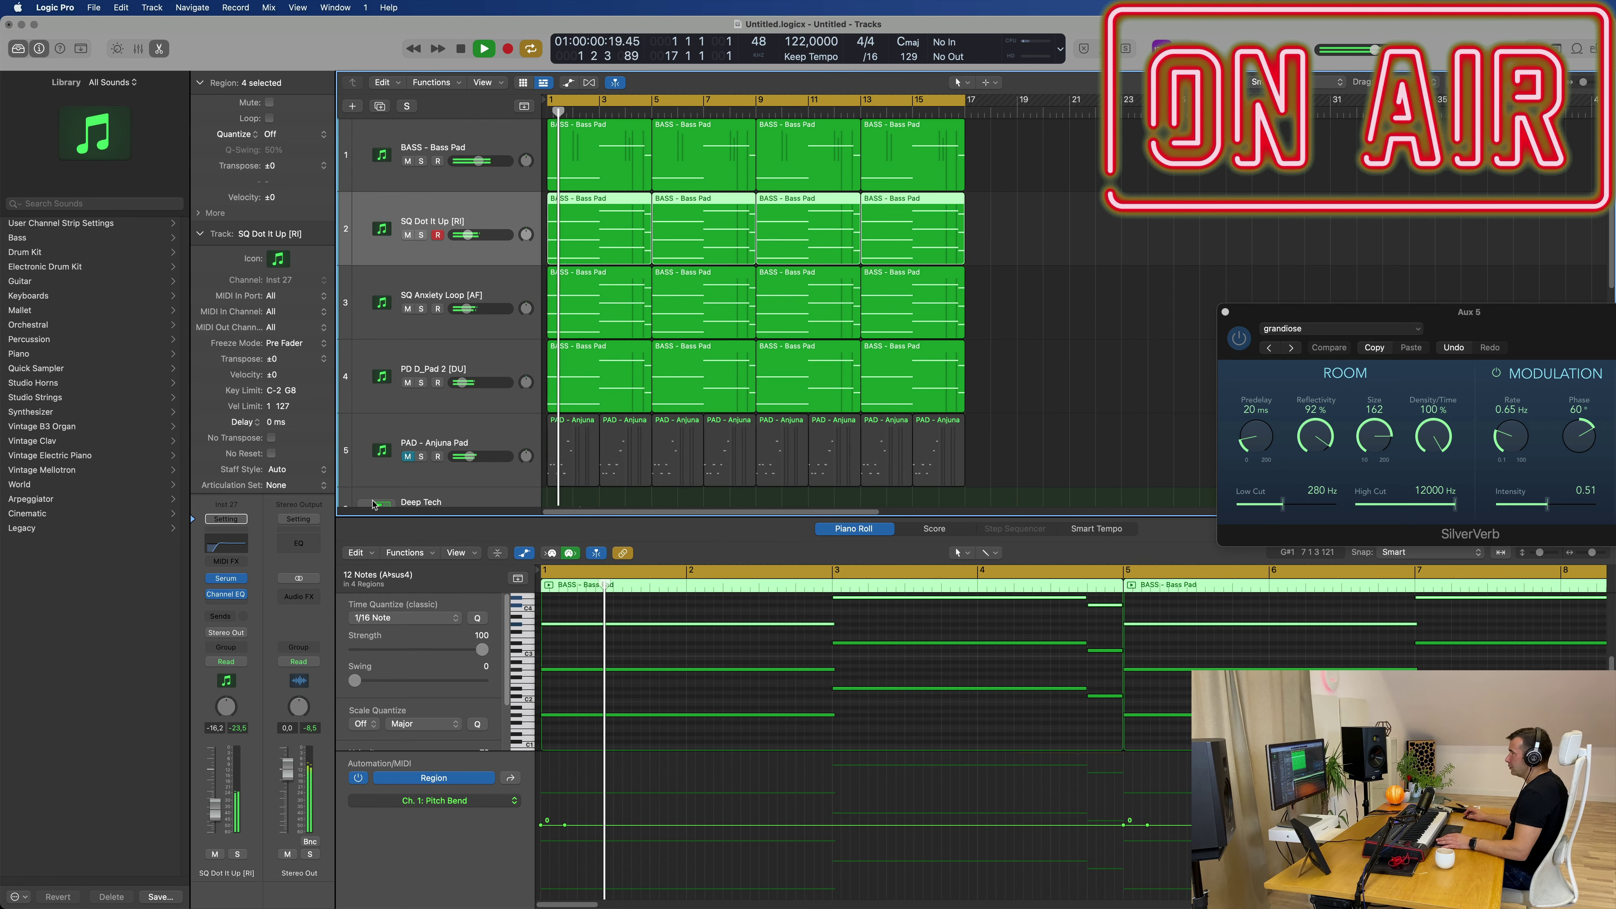
{"action": "key", "text": "super+Left"}
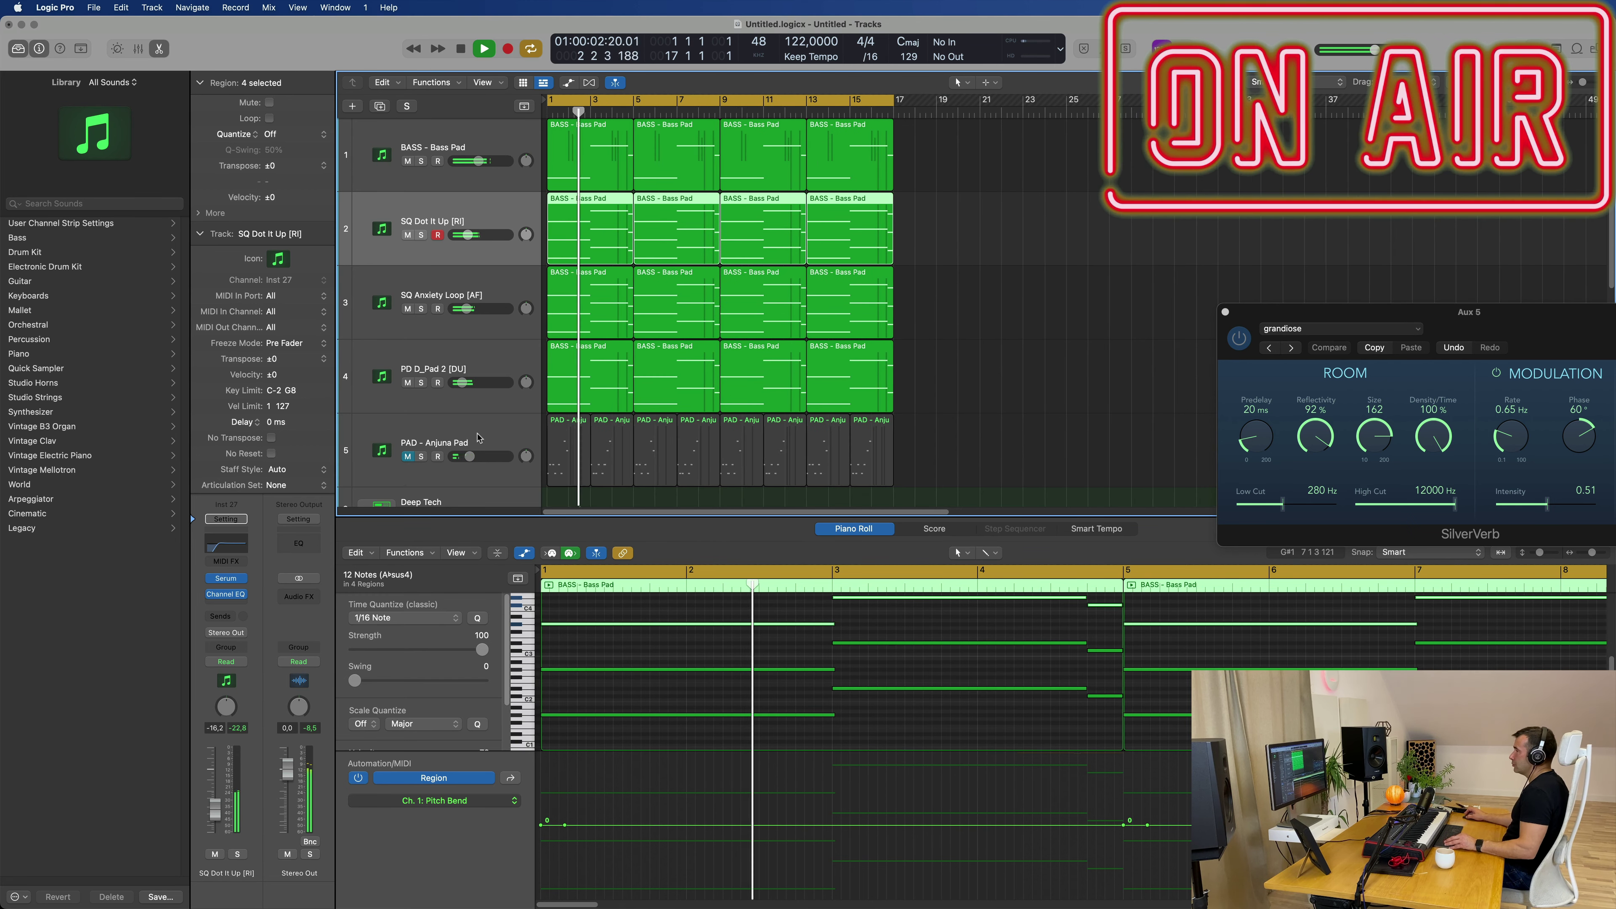
{"action": "scroll", "coordinate": [477, 437], "scroll_direction": "up", "scroll_amount": 2}
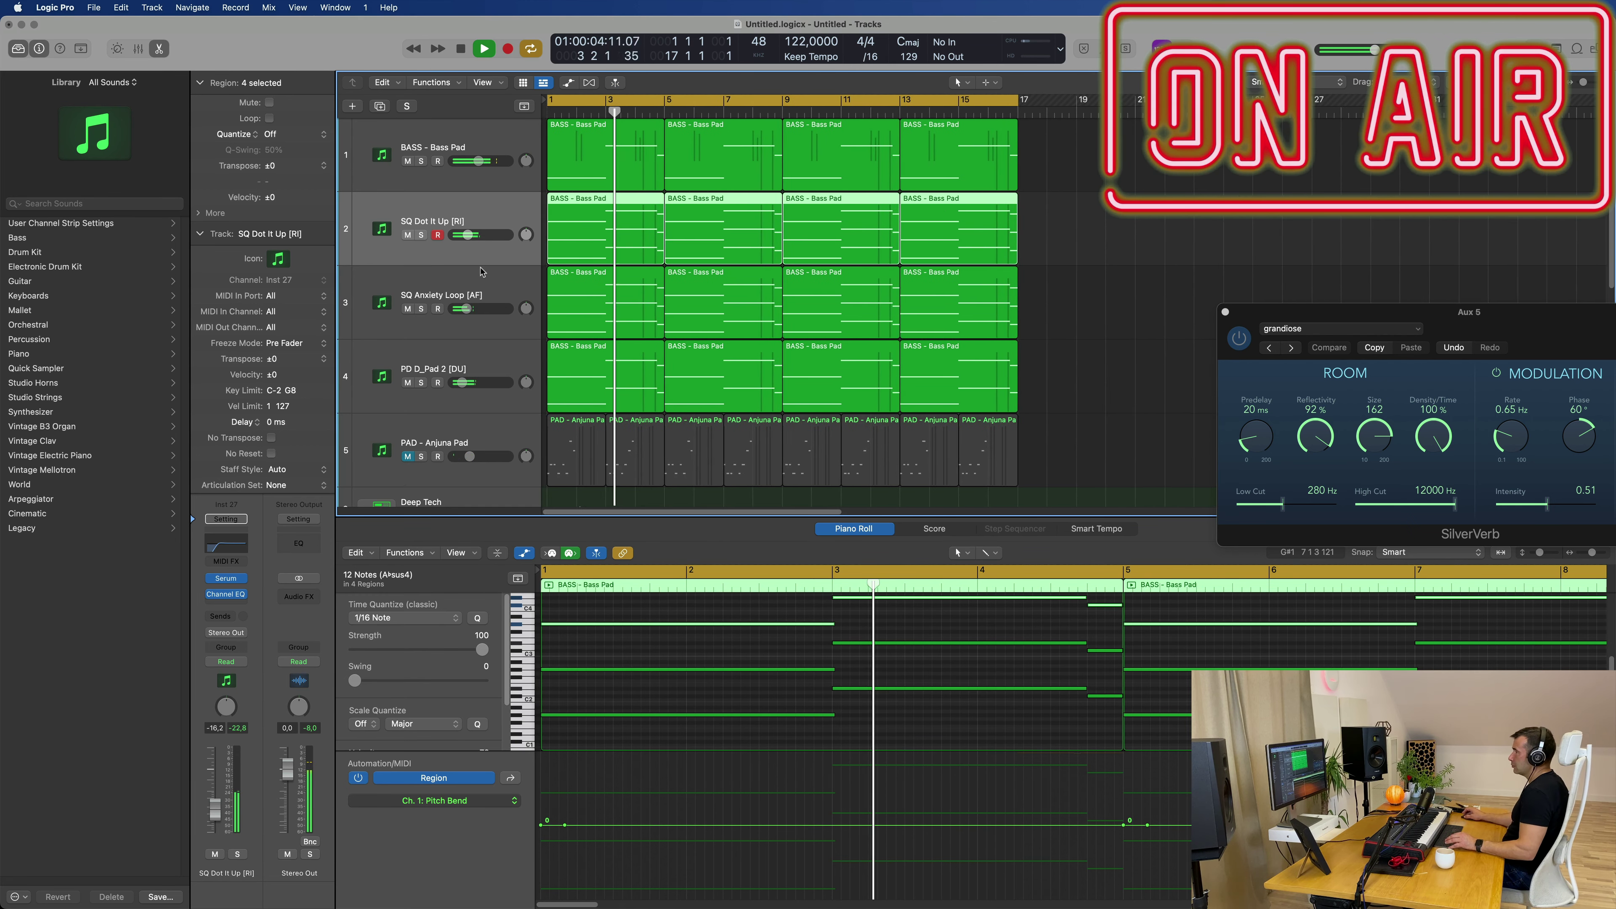
{"action": "left_click_drag", "start_coordinate": [467, 235], "coordinate": [470, 234]}
{"action": "key", "text": "super+Left"}
- Add a Channel EQ with a low cut at about 256 Hz to the SQ Anxiety Loop [AF] track, adjusting it in solo
{"action": "left_click", "coordinate": [481, 287]}
{"action": "left_click", "coordinate": [420, 309]}
{"action": "double_click", "coordinate": [226, 543]}
{"action": "left_click", "coordinate": [581, 250]}
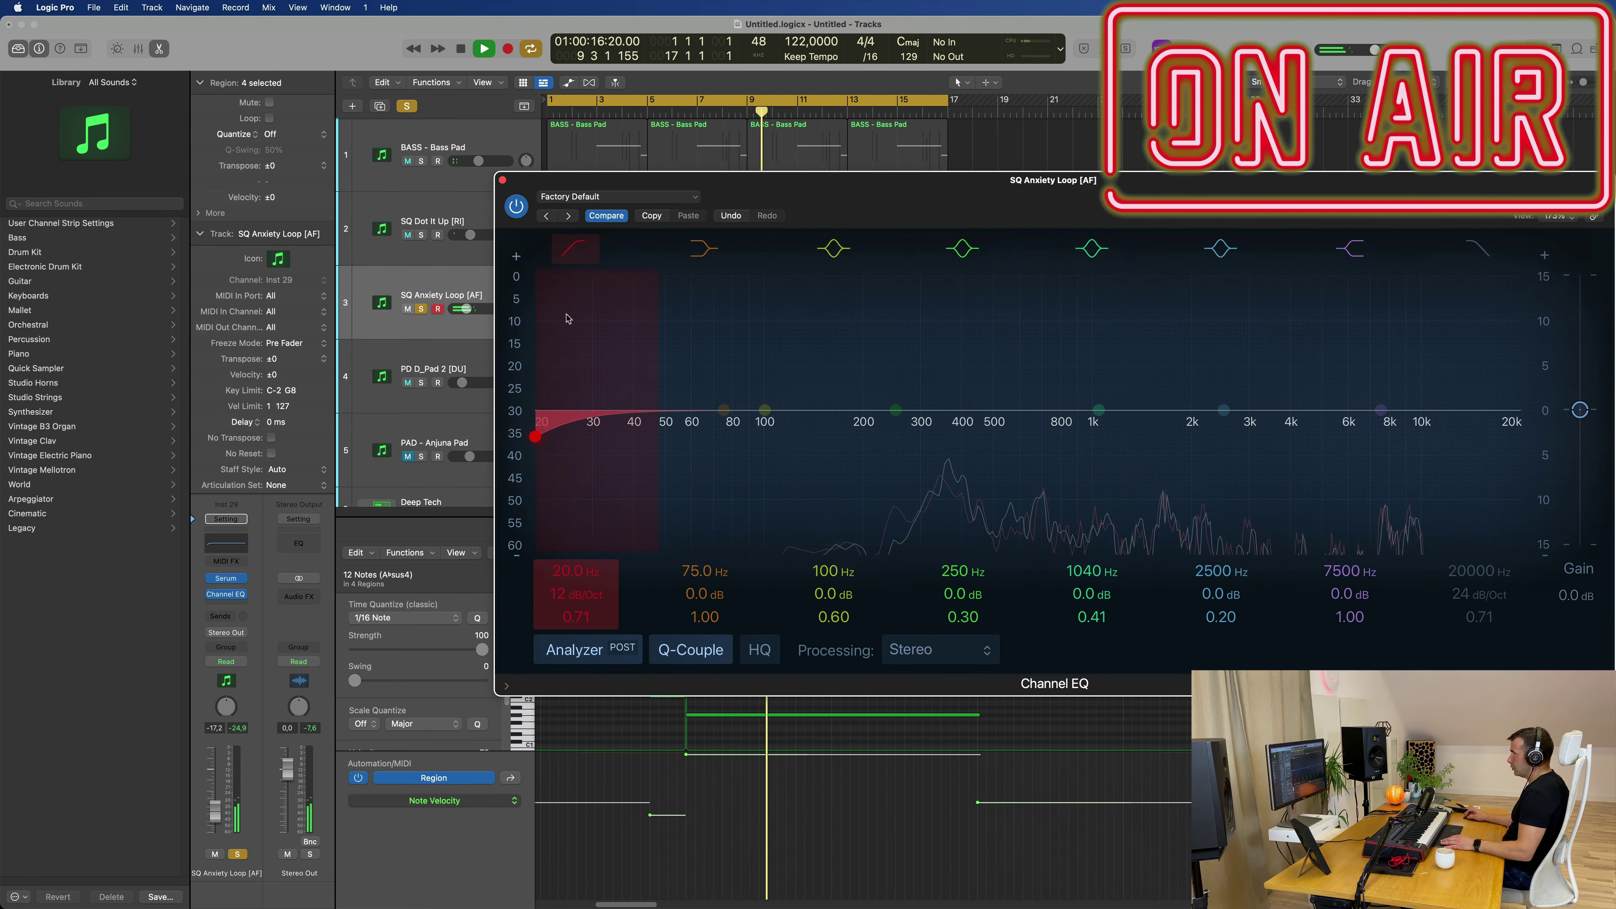
{"action": "left_click_drag", "start_coordinate": [576, 369], "coordinate": [944, 353]}
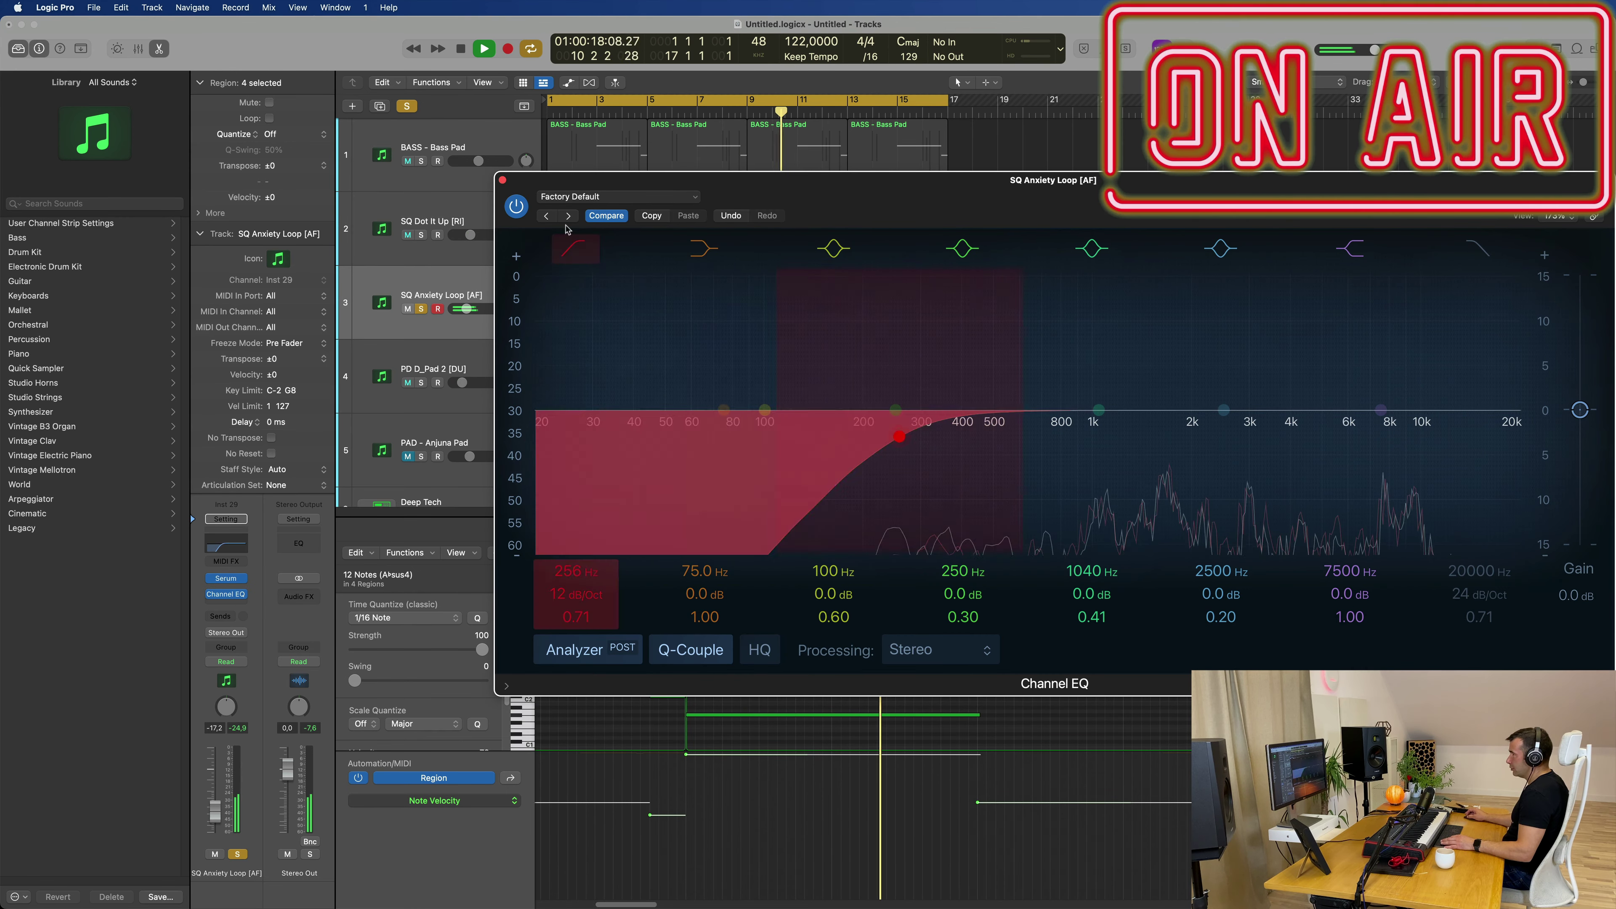
{"action": "left_click", "coordinate": [503, 180]}
{"action": "left_click", "coordinate": [422, 309]}
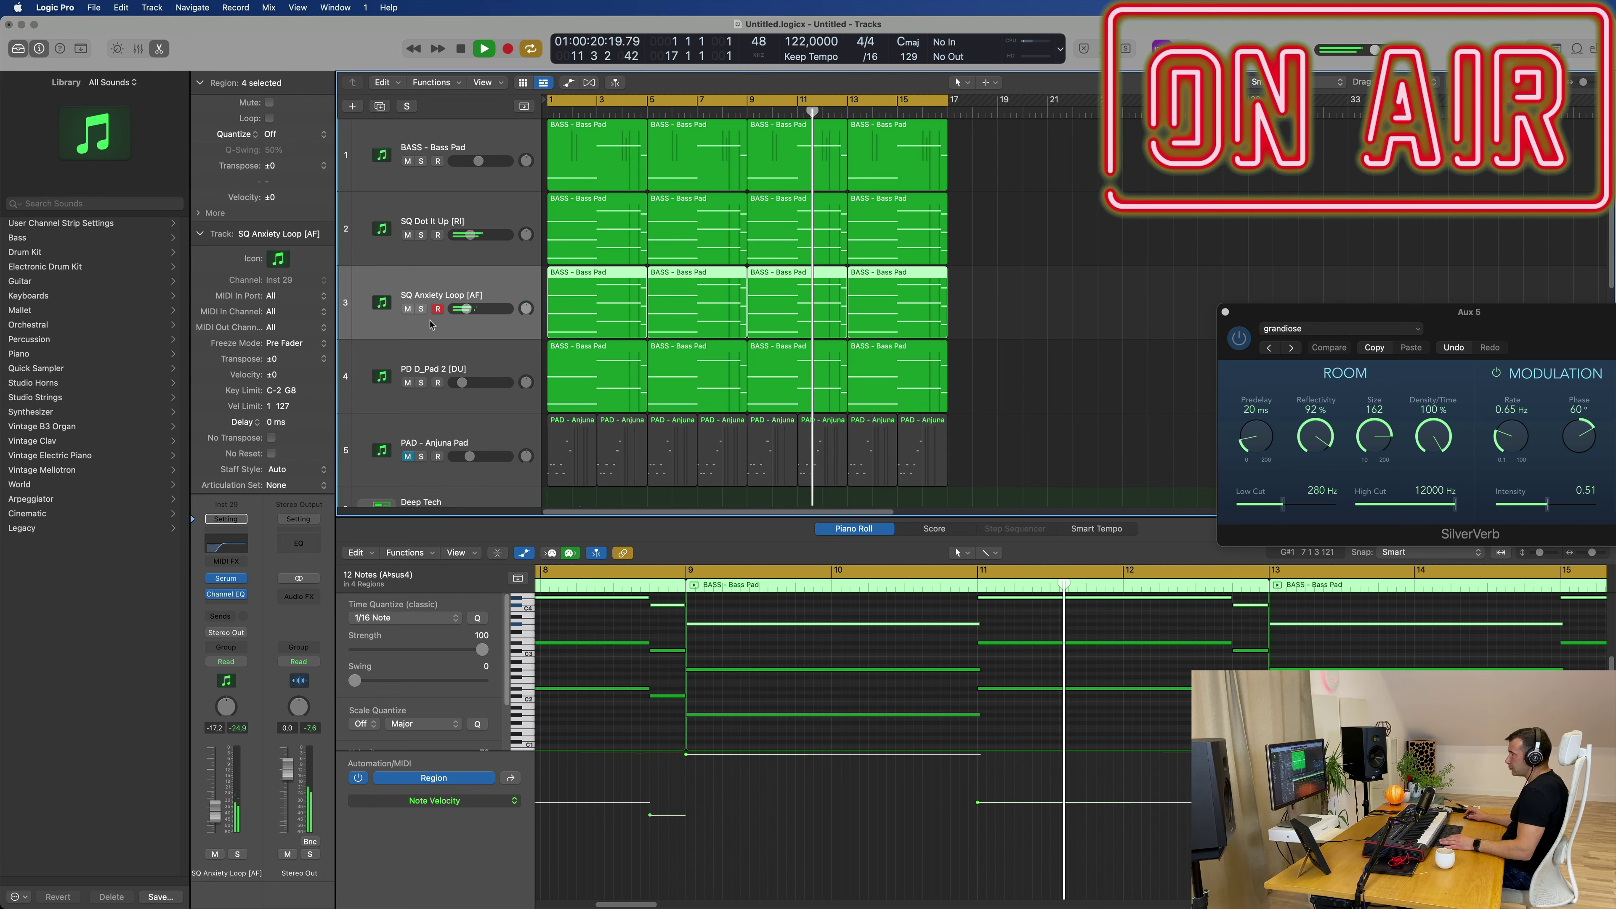
- Replay the arrangement from the beginning and listen briefly to the BASS - Bass Pad track in solo
{"action": "key", "text": "Return"}
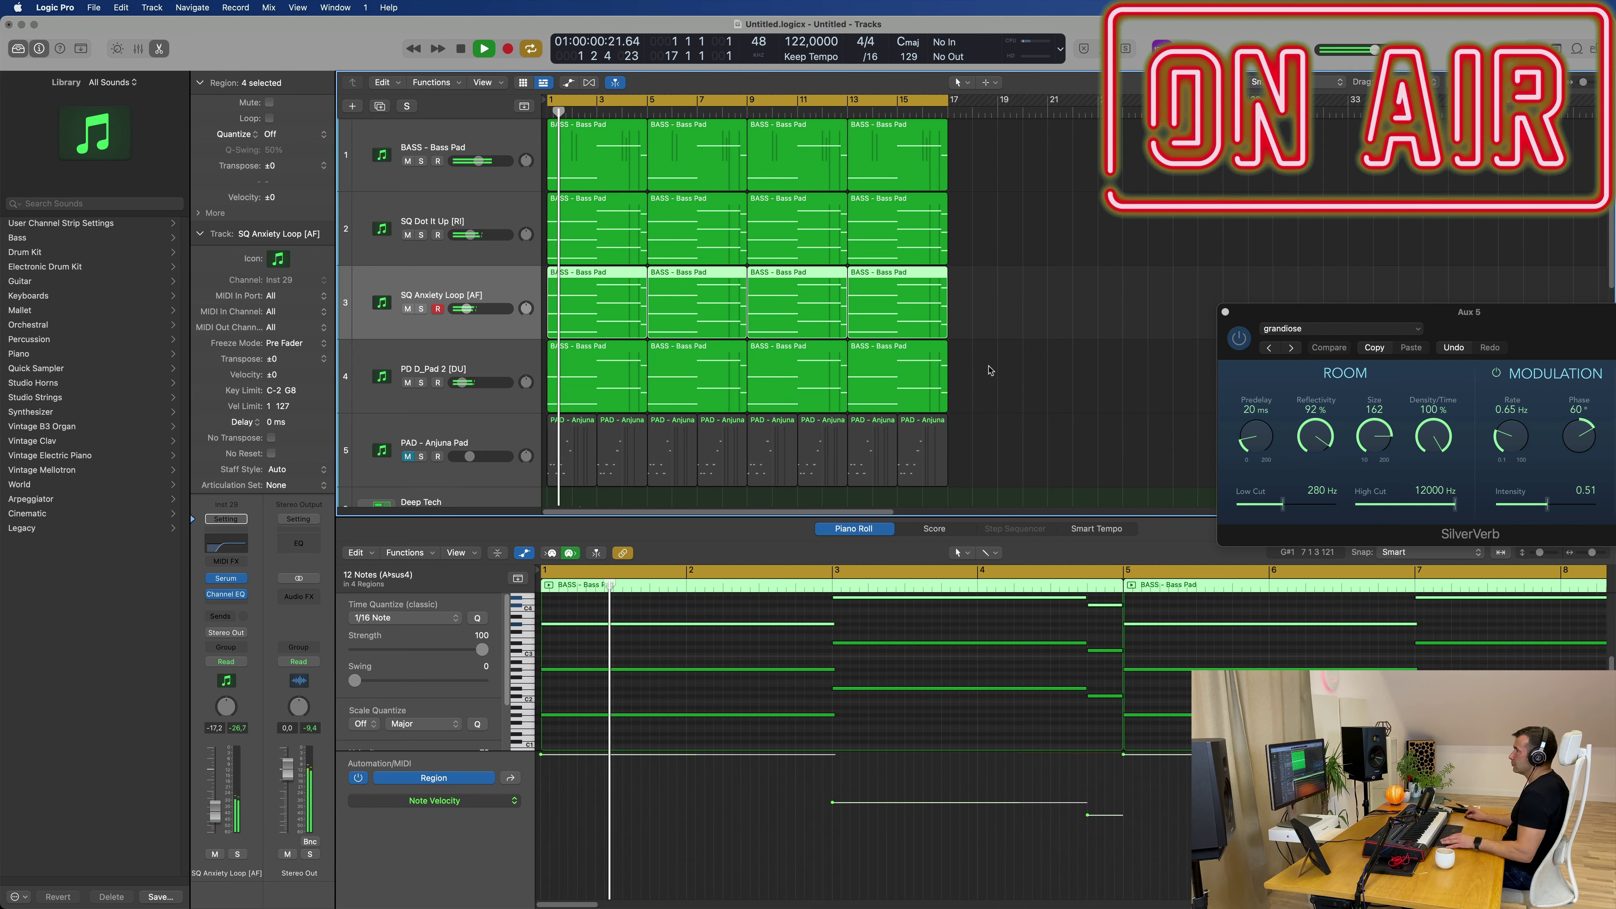
{"action": "scroll", "coordinate": [993, 372], "scroll_direction": "up", "scroll_amount": 2}
{"action": "scroll", "coordinate": [1043, 369], "scroll_direction": "down", "scroll_amount": 2}
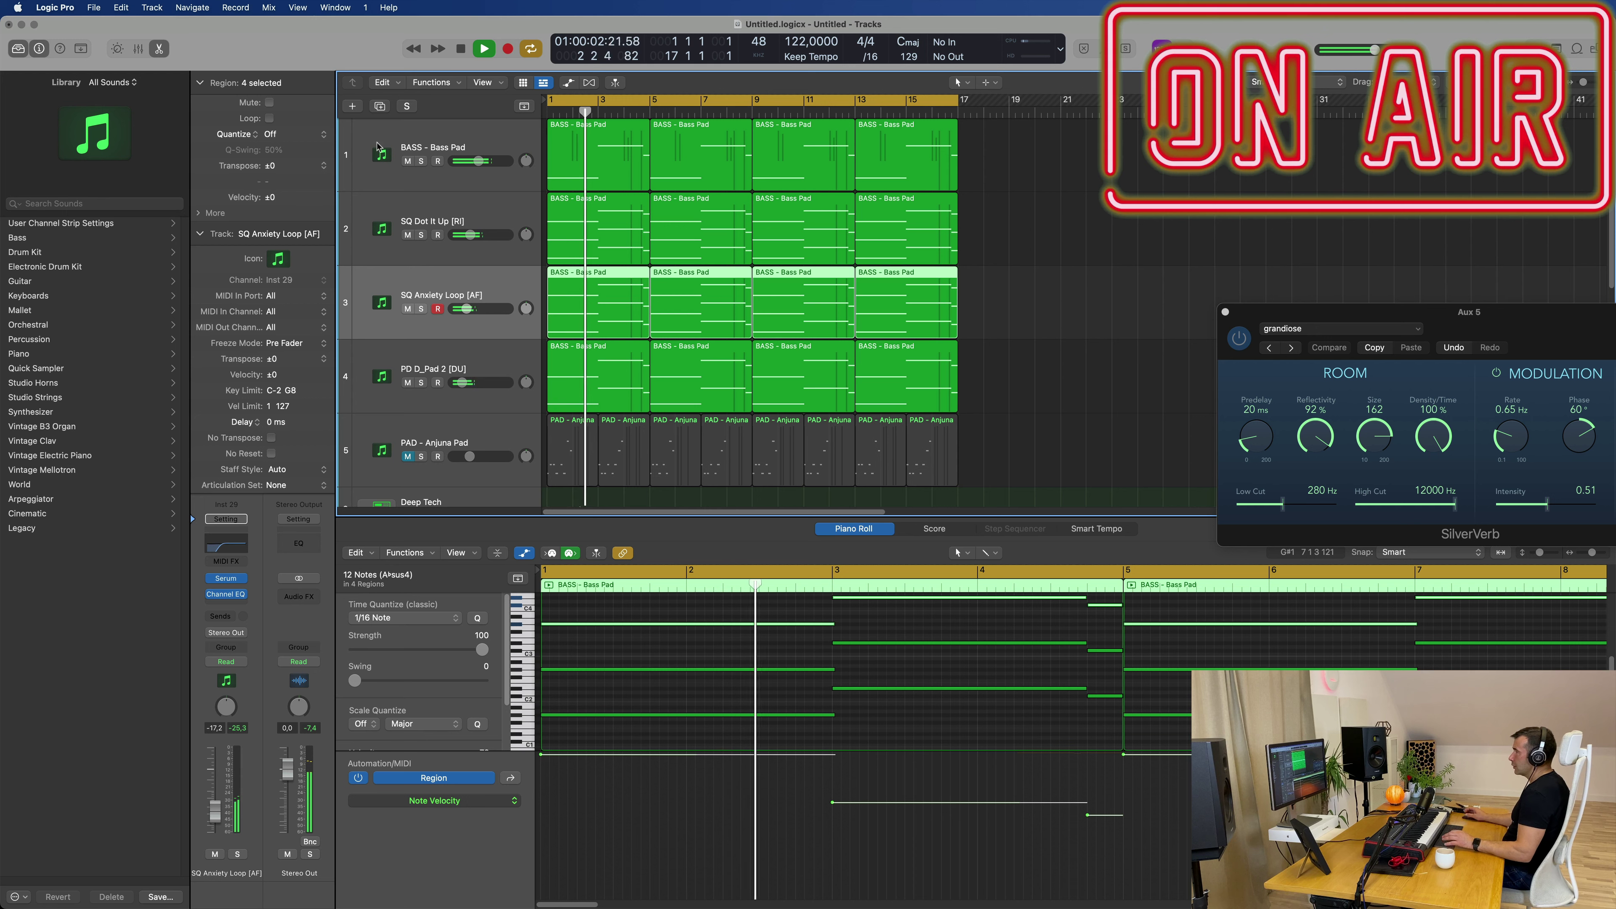
{"action": "left_click", "coordinate": [421, 162]}
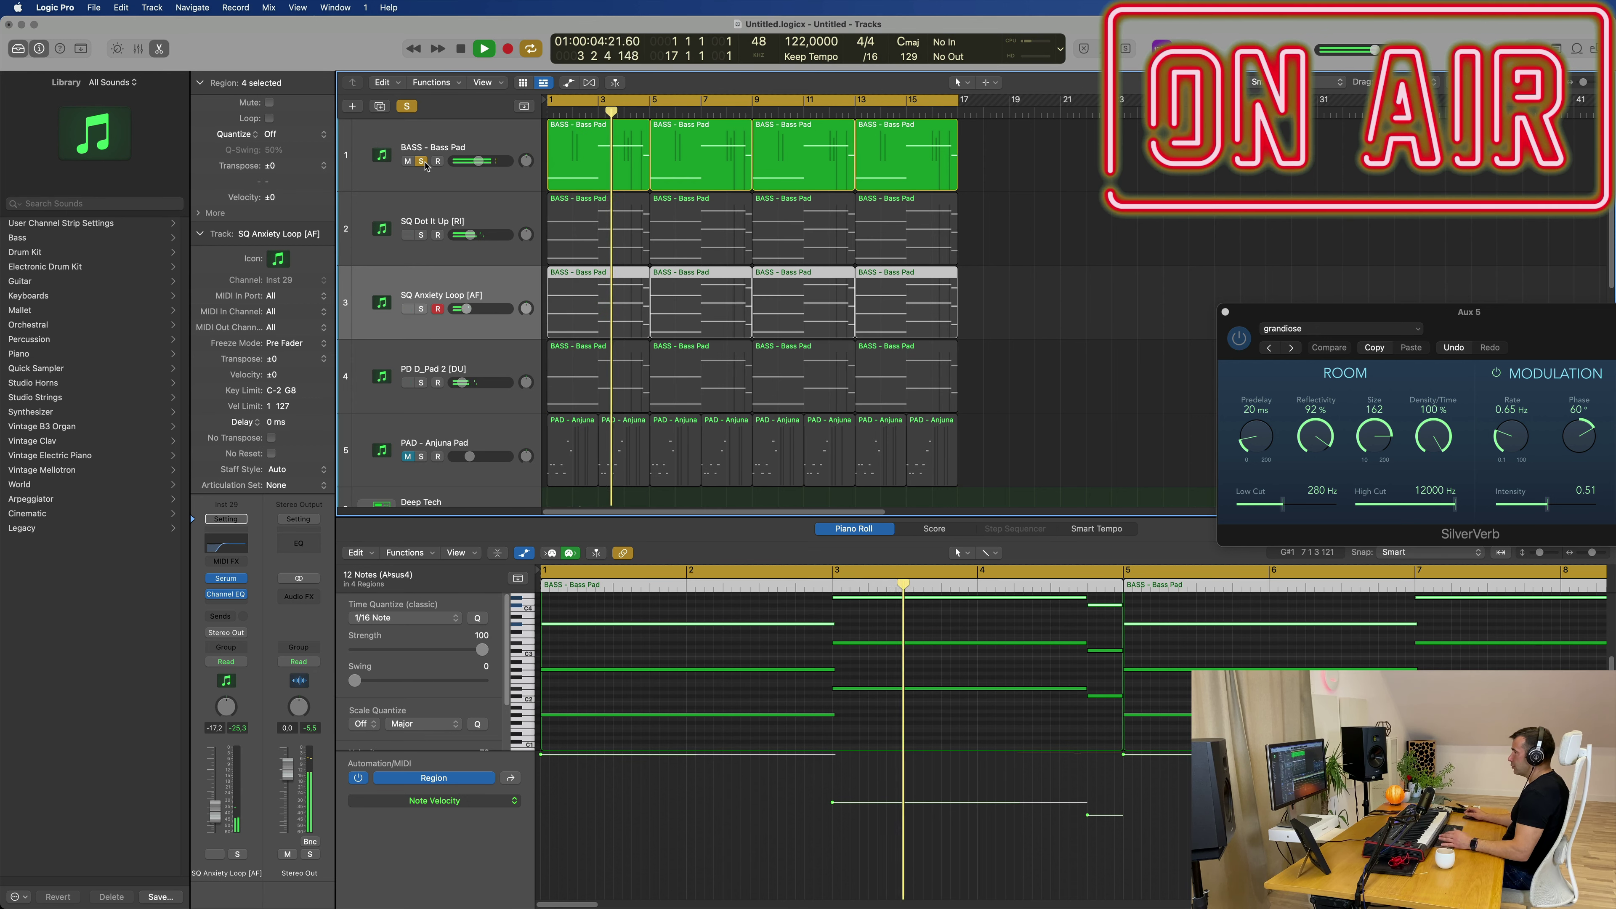
{"action": "left_click", "coordinate": [423, 162]}
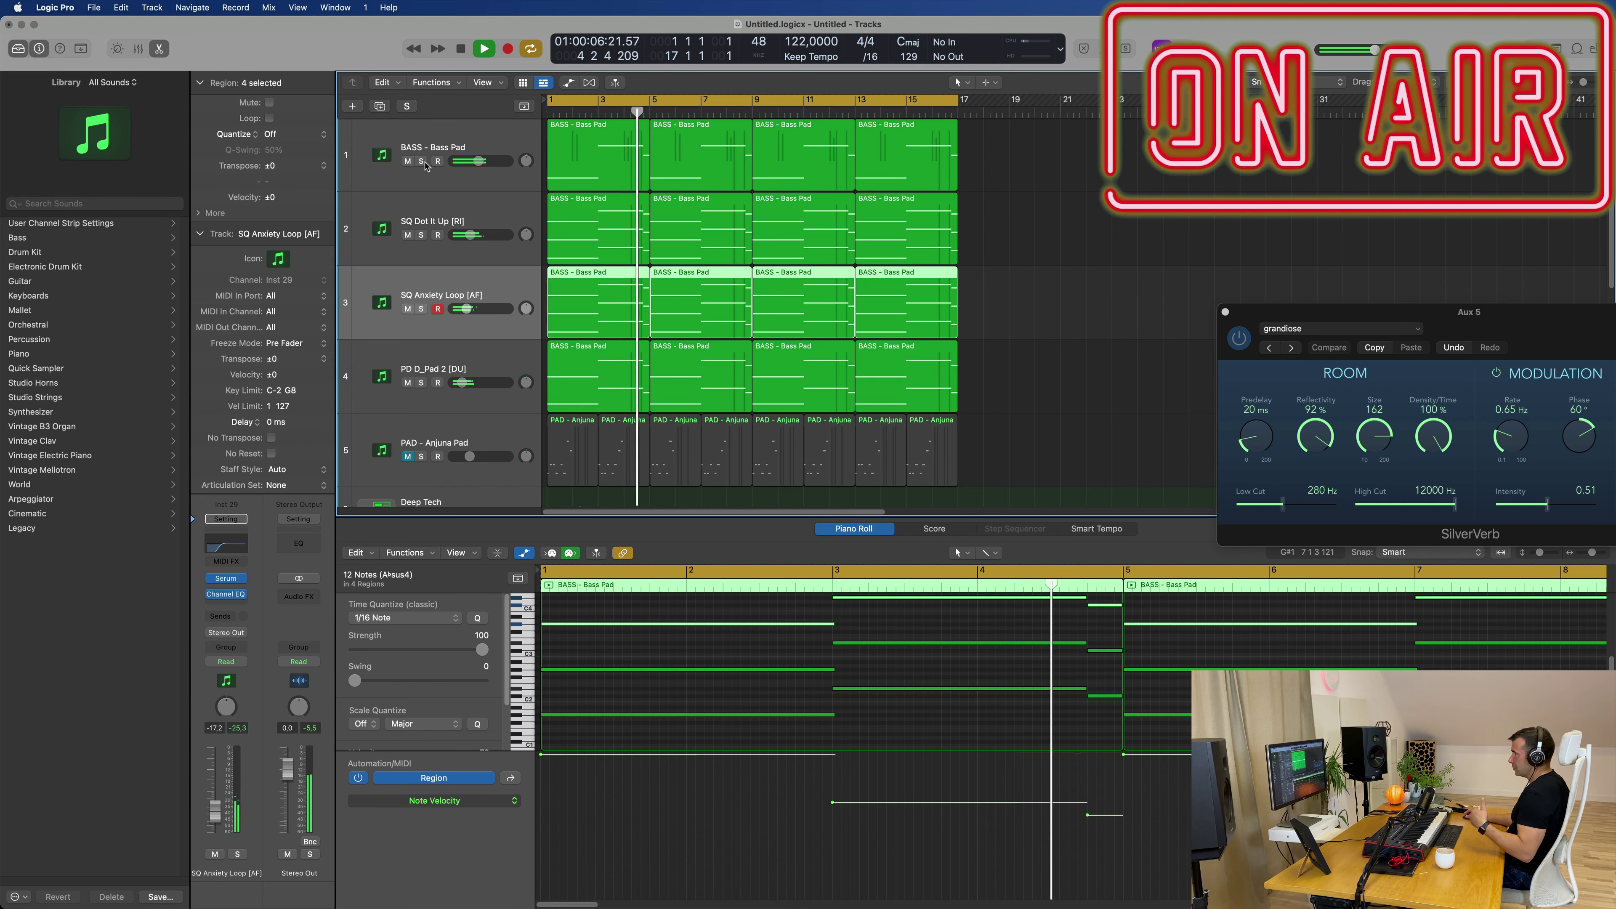
- Check the PD D_Pad 2 [DU] track in solo and set its Serum filter cutoff to about 170 Hz
{"action": "left_click", "coordinate": [485, 366]}
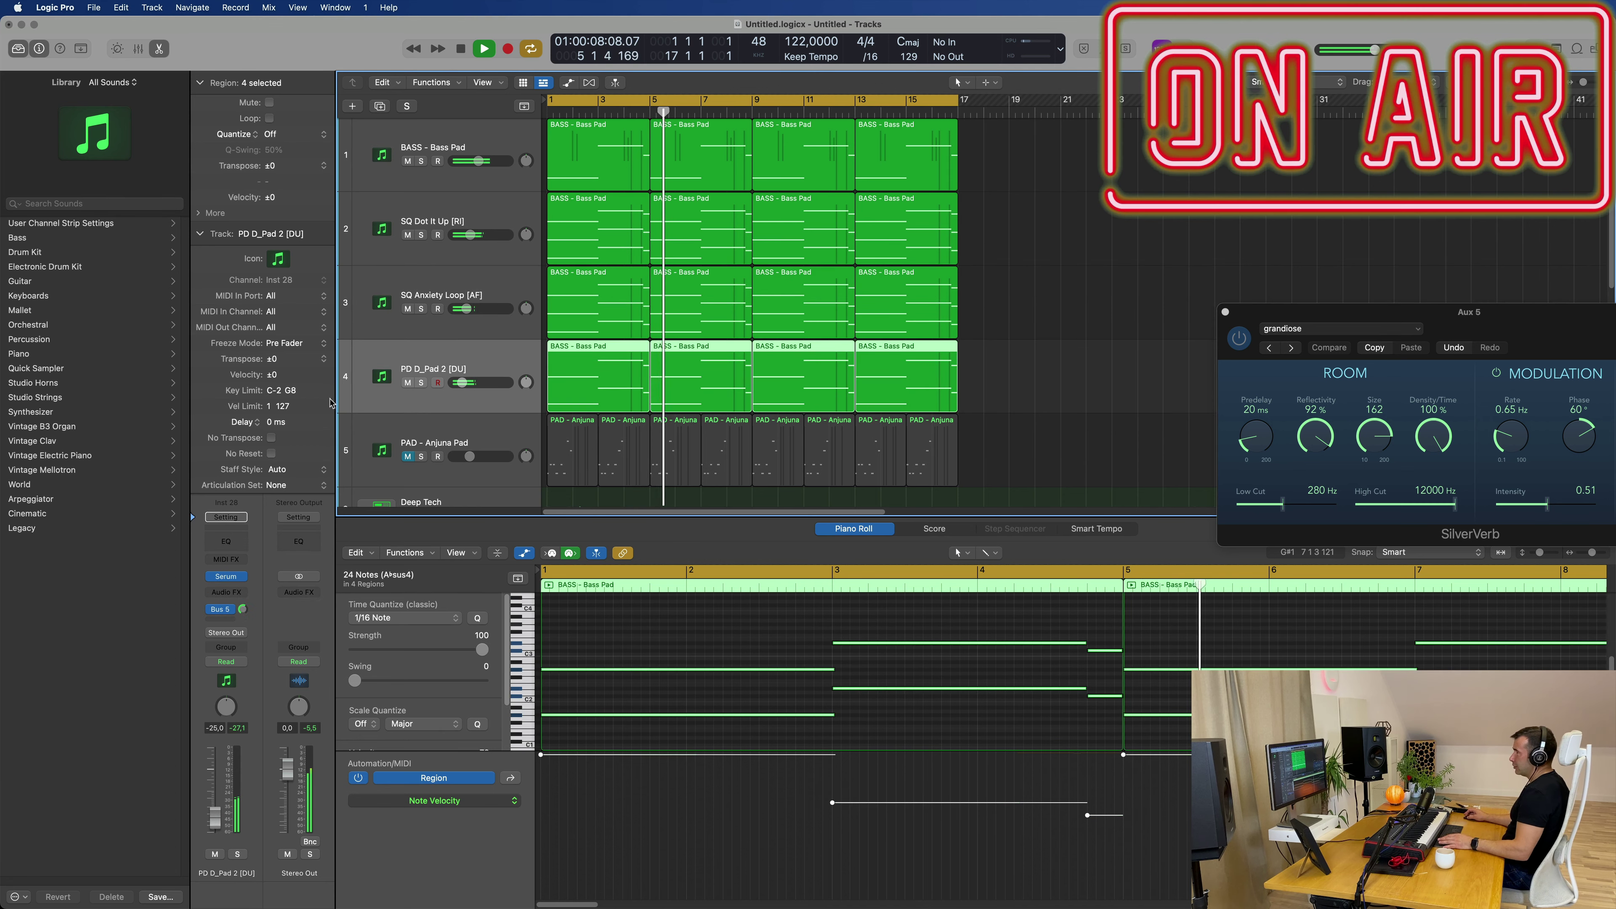
{"action": "left_click", "coordinate": [422, 383]}
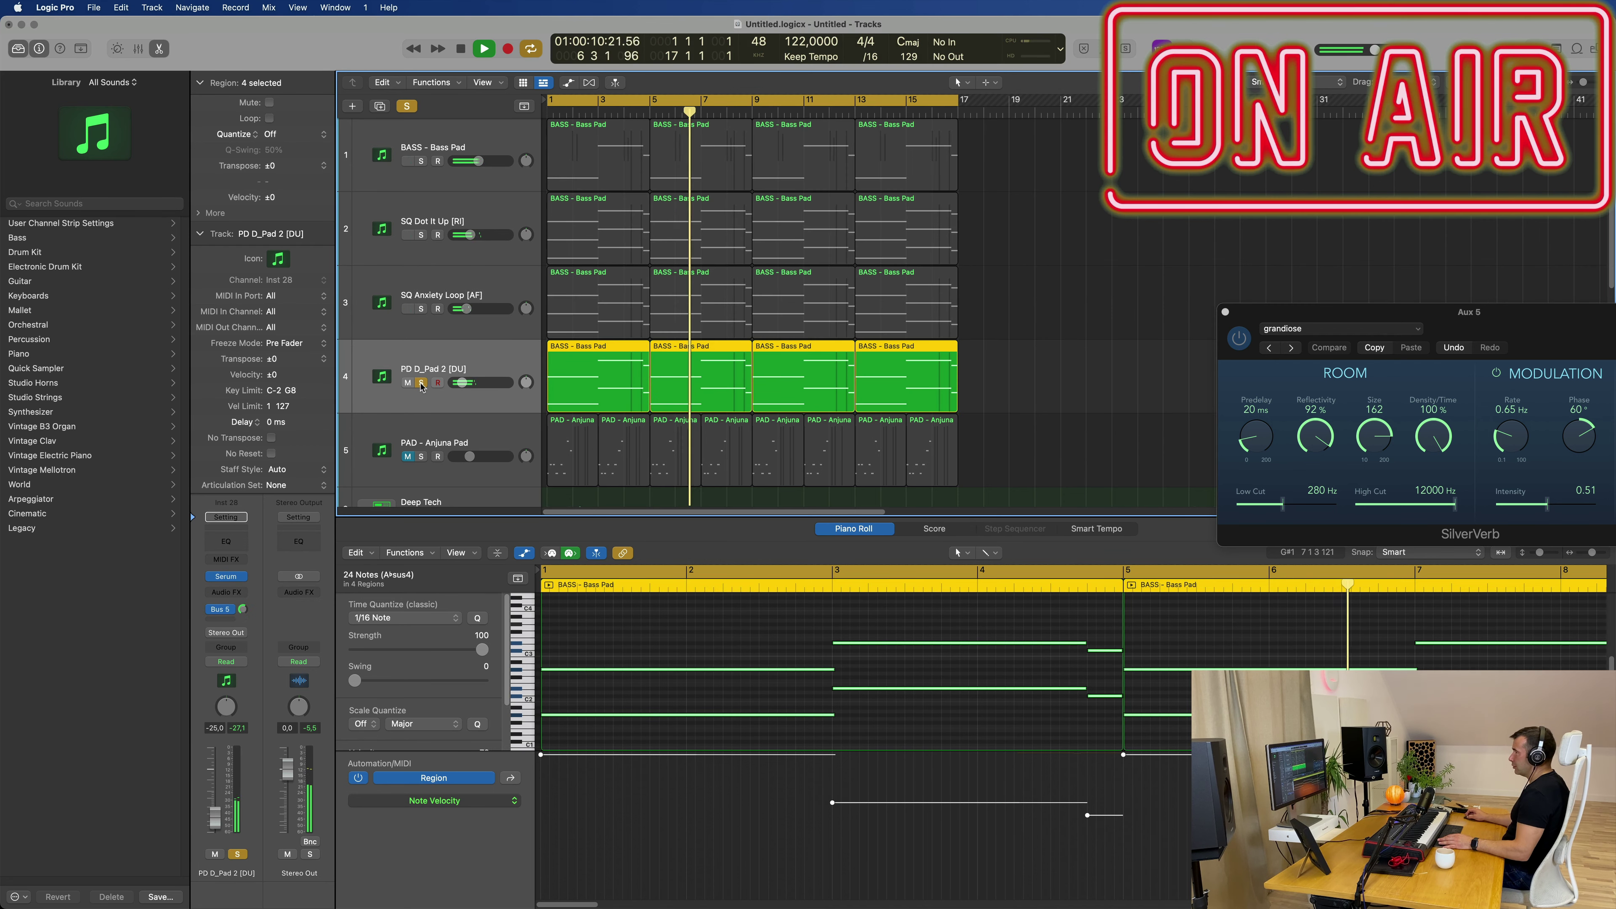
{"action": "left_click", "coordinate": [422, 382]}
{"action": "key", "text": "super+Left"}
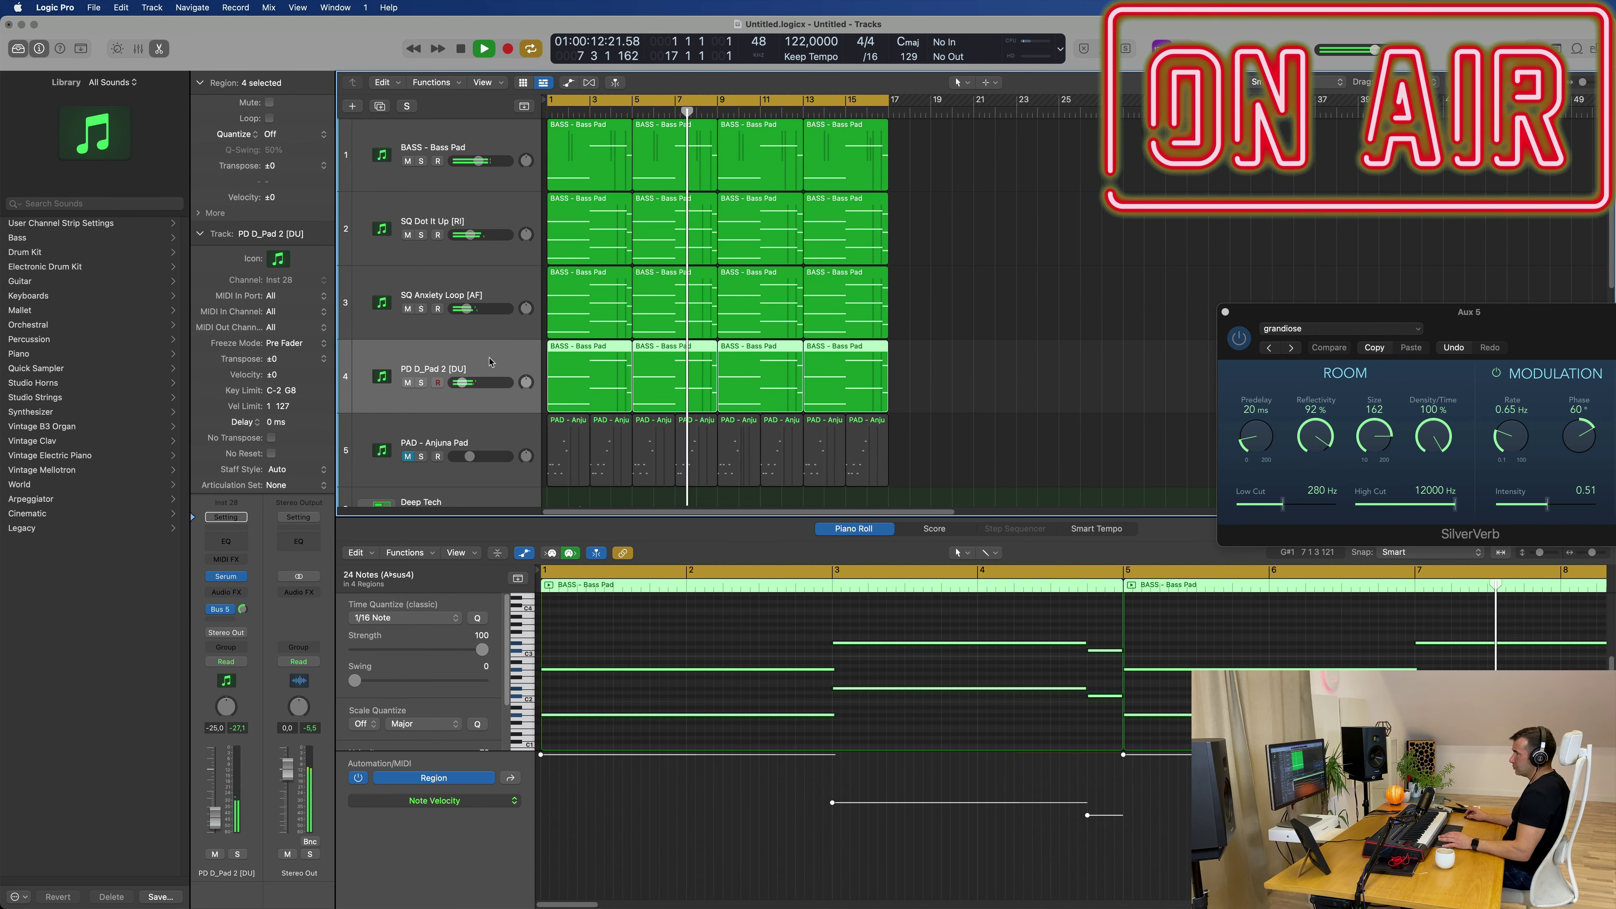
{"action": "left_click", "coordinate": [225, 577]}
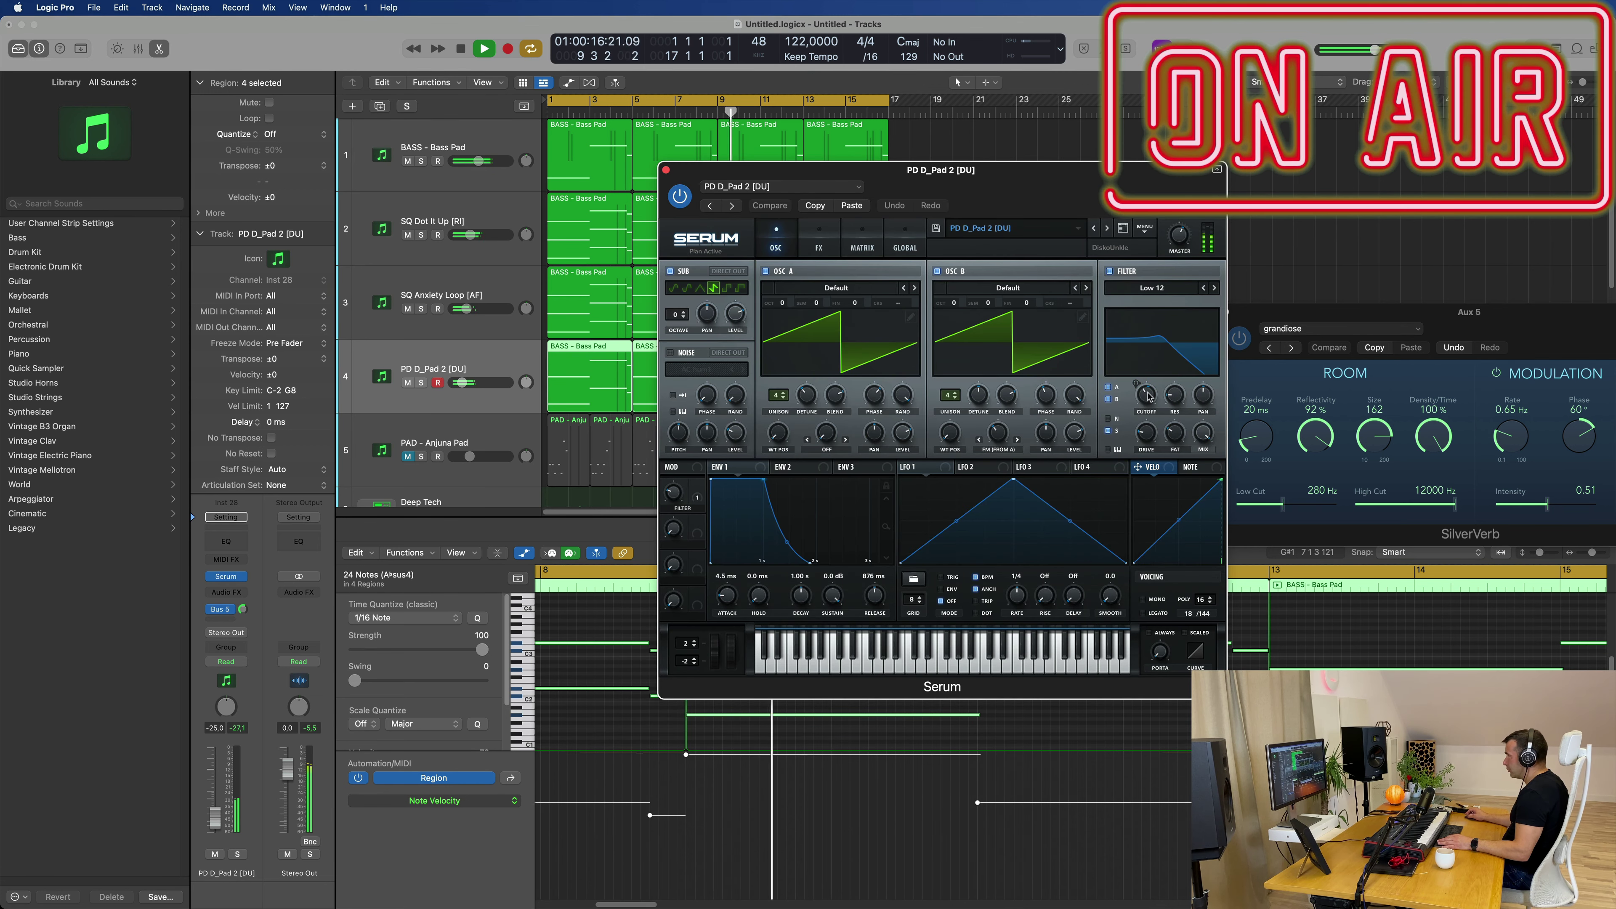
{"action": "left_click_drag", "start_coordinate": [1148, 394], "coordinate": [1149, 388]}
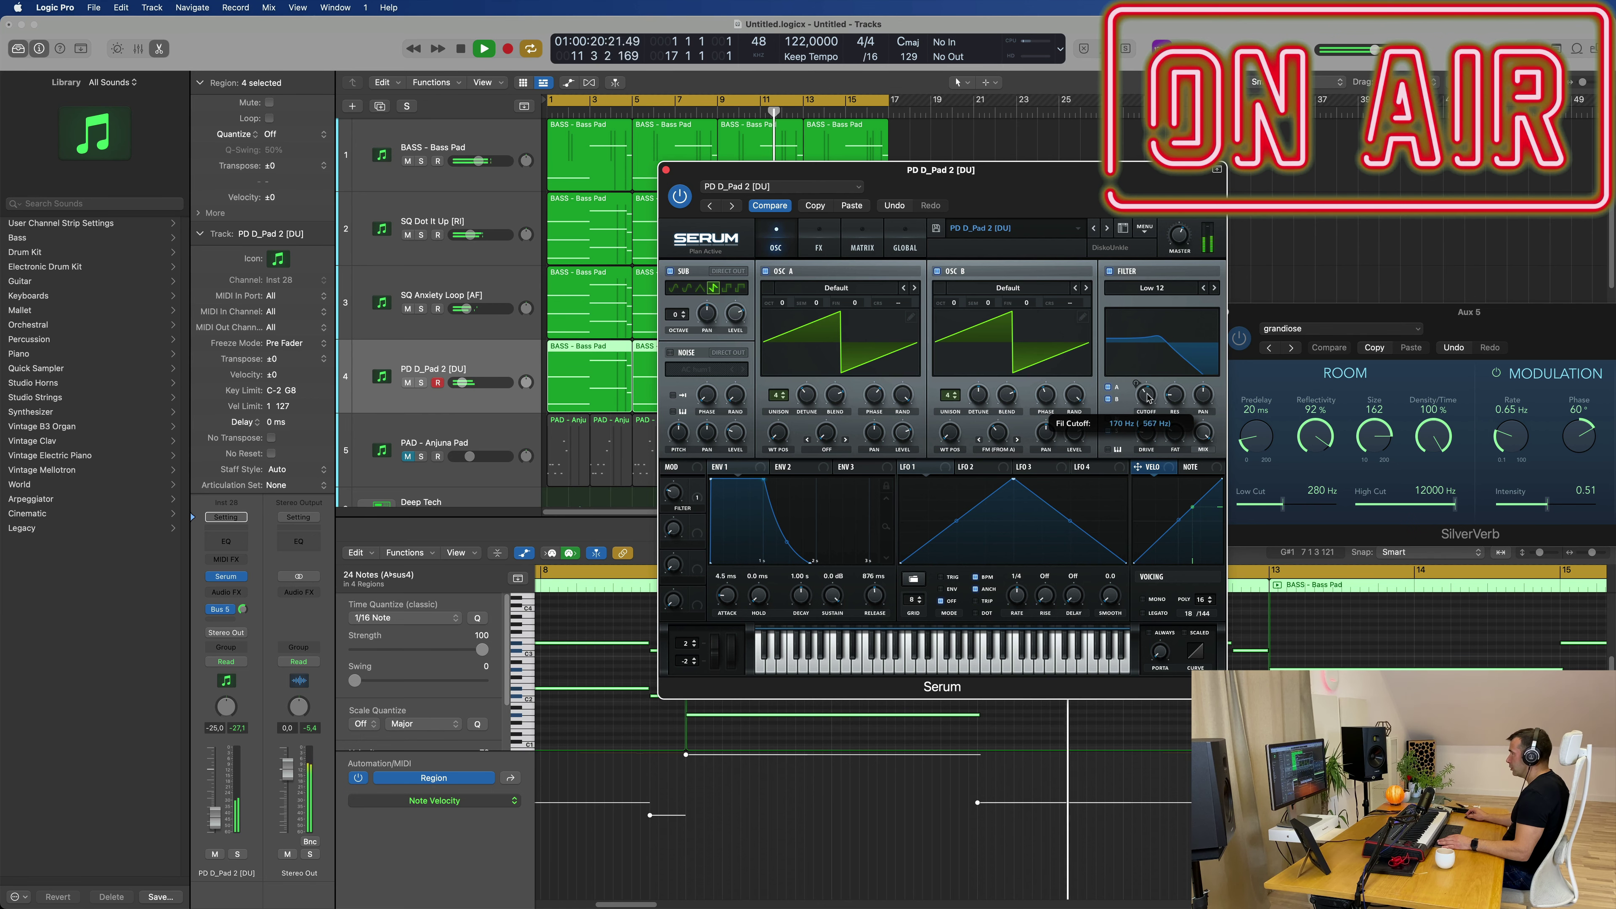
{"action": "left_click", "coordinate": [667, 170]}
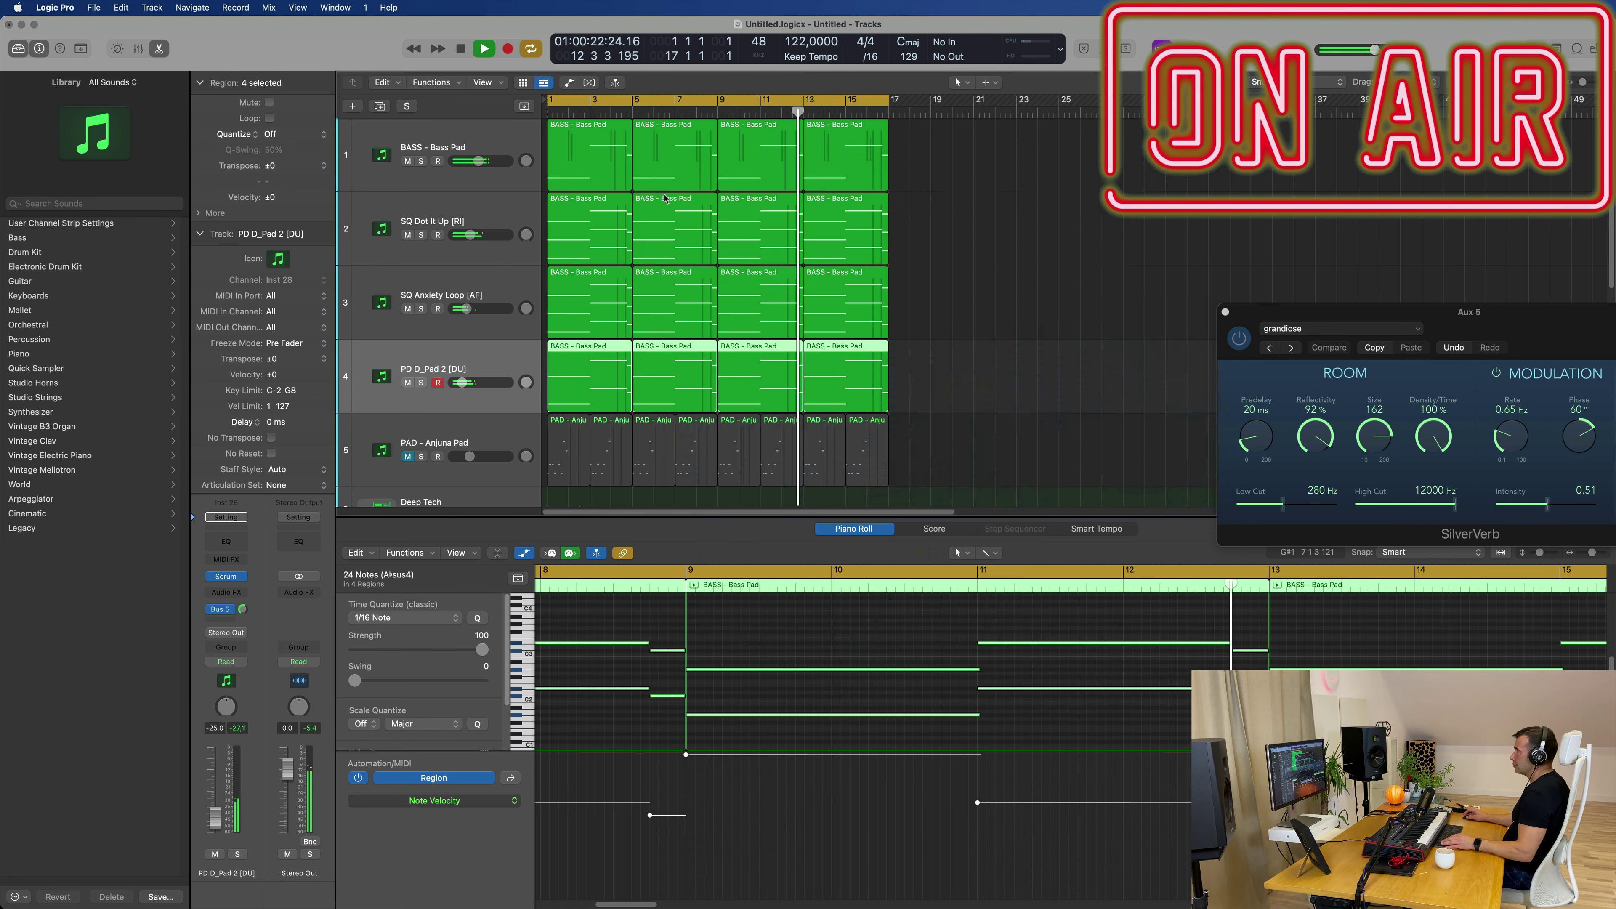
- Deselect the pad regions, close the SilverVerb window and bring the Deep Tech drum tracks into view
{"action": "left_click", "coordinate": [988, 289]}
{"action": "scroll", "coordinate": [988, 288], "scroll_direction": "left", "scroll_amount": 1}
{"action": "scroll", "coordinate": [992, 296], "scroll_direction": "right", "scroll_amount": 3}
{"action": "left_click_drag", "start_coordinate": [1523, 310], "coordinate": [1054, 308]}
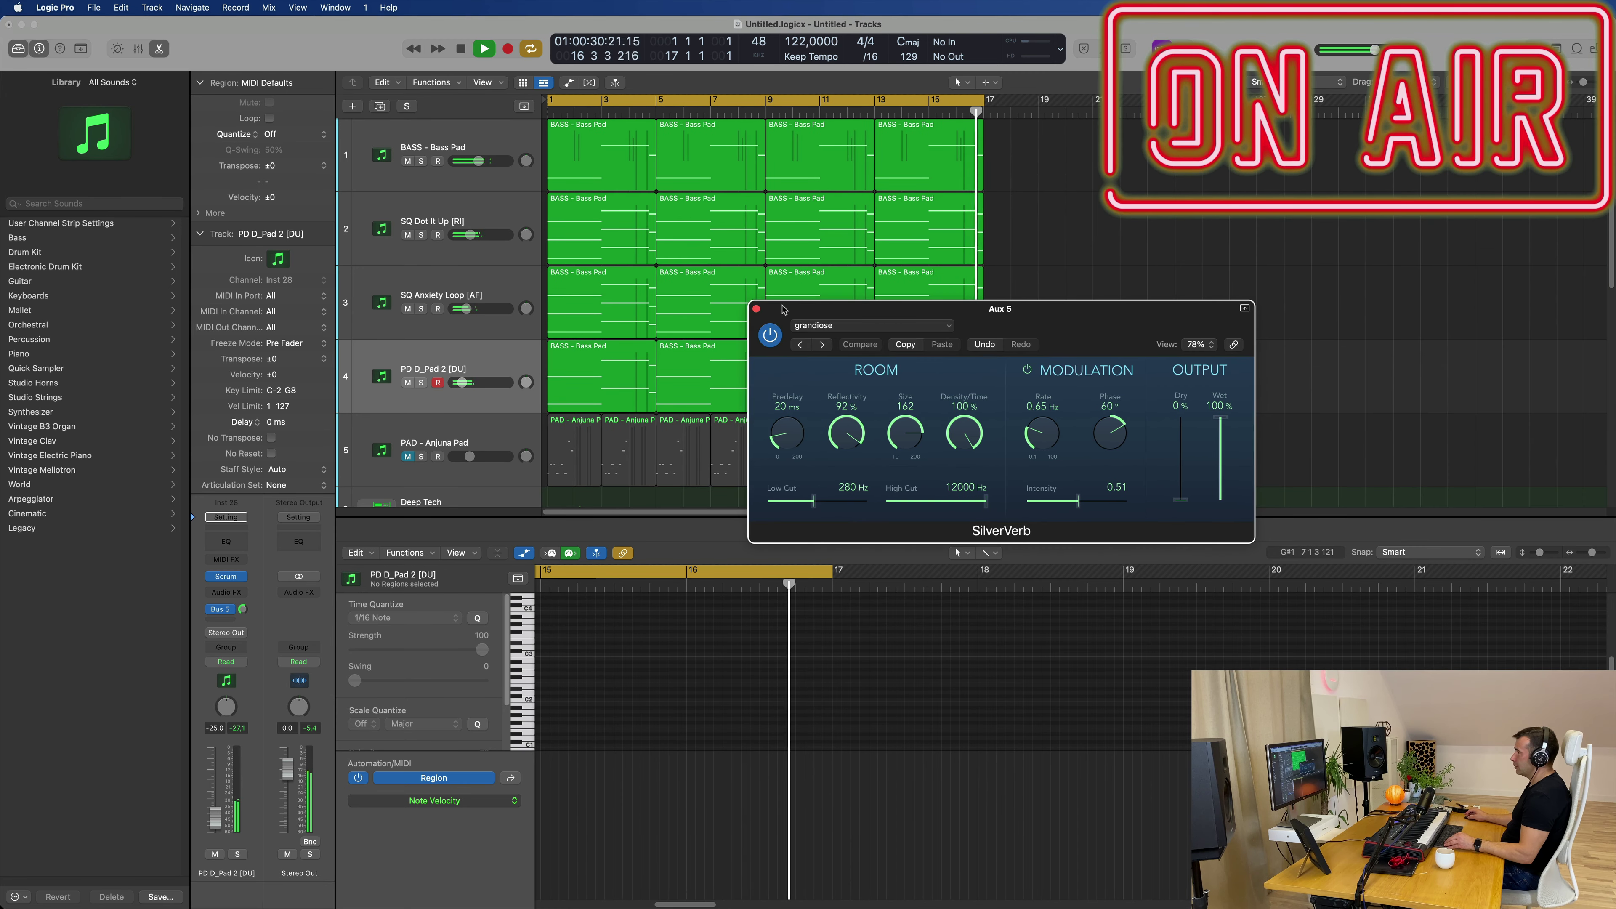
{"action": "left_click", "coordinate": [757, 309]}
{"action": "scroll", "coordinate": [1174, 313], "scroll_direction": "down", "scroll_amount": 3}
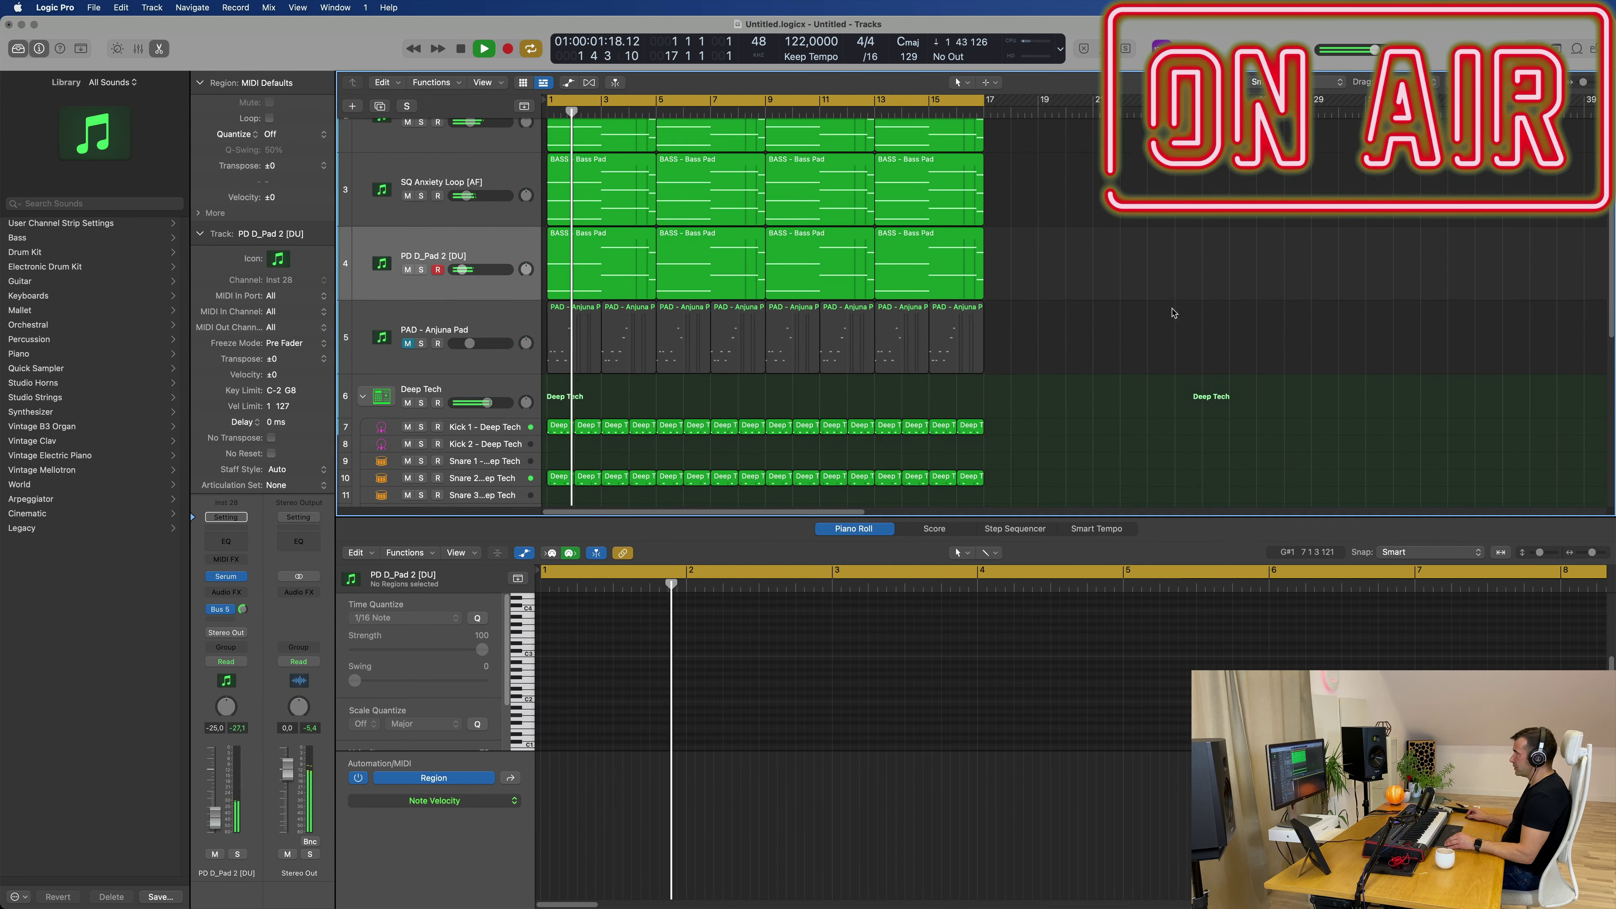
- Open the loop browser, audition All The Soul Intro 05 among the Jingles, and clear the Jingles filter
{"action": "key", "text": "o"}
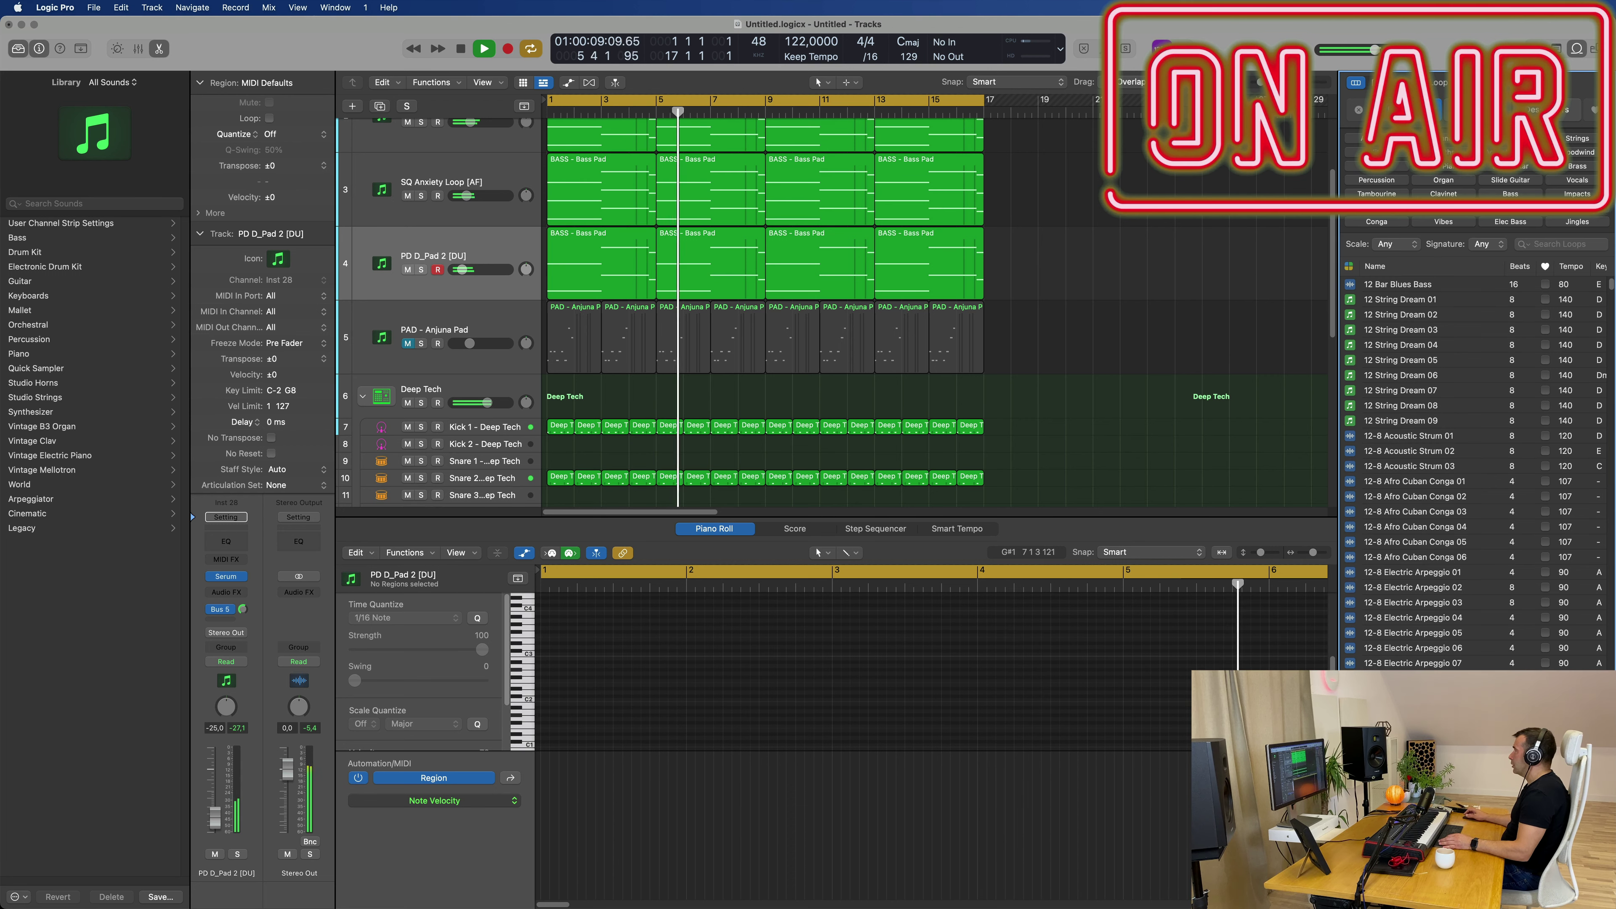
{"action": "left_click", "coordinate": [1591, 222]}
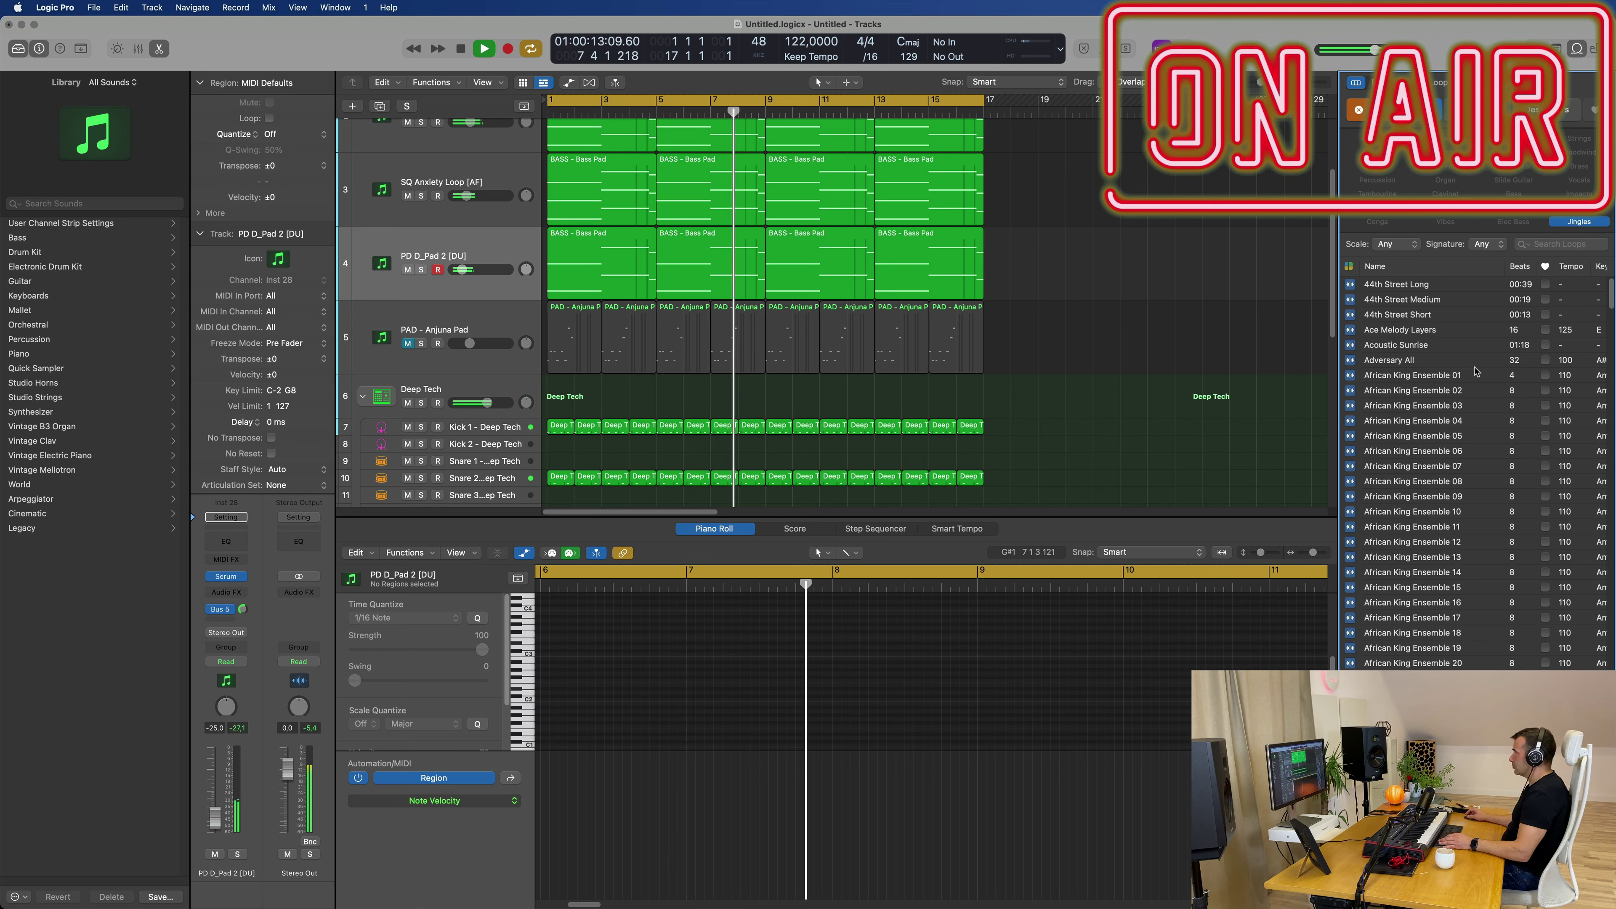
{"action": "scroll", "coordinate": [1472, 400], "scroll_direction": "down", "scroll_amount": 5}
{"action": "scroll", "coordinate": [1472, 400], "scroll_direction": "down", "scroll_amount": 5}
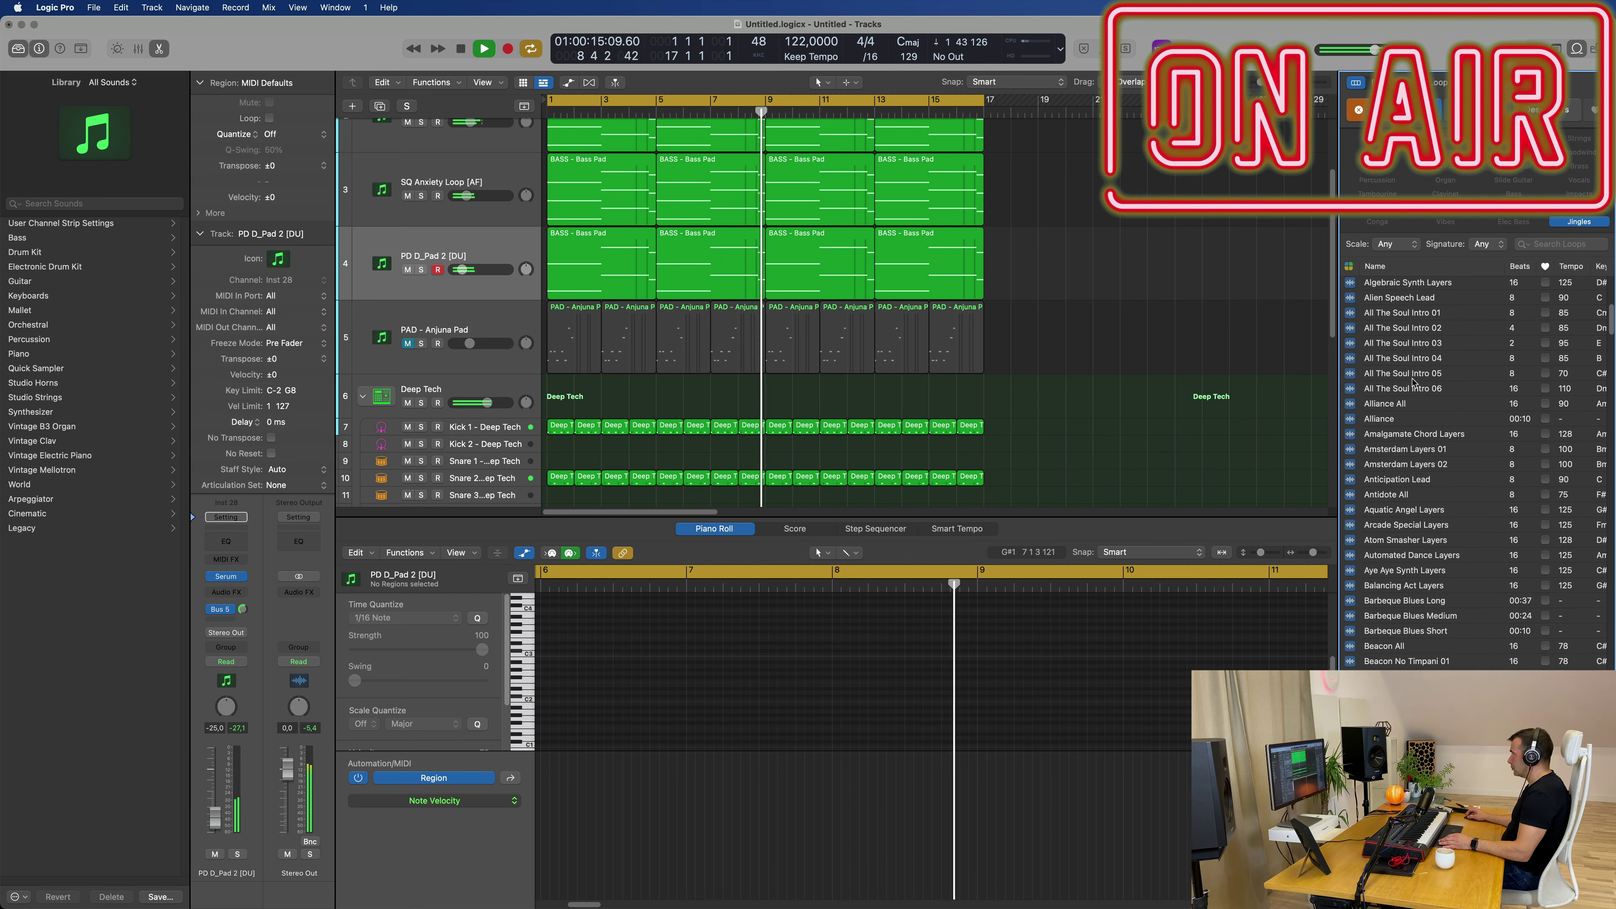
{"action": "left_click", "coordinate": [1400, 376]}
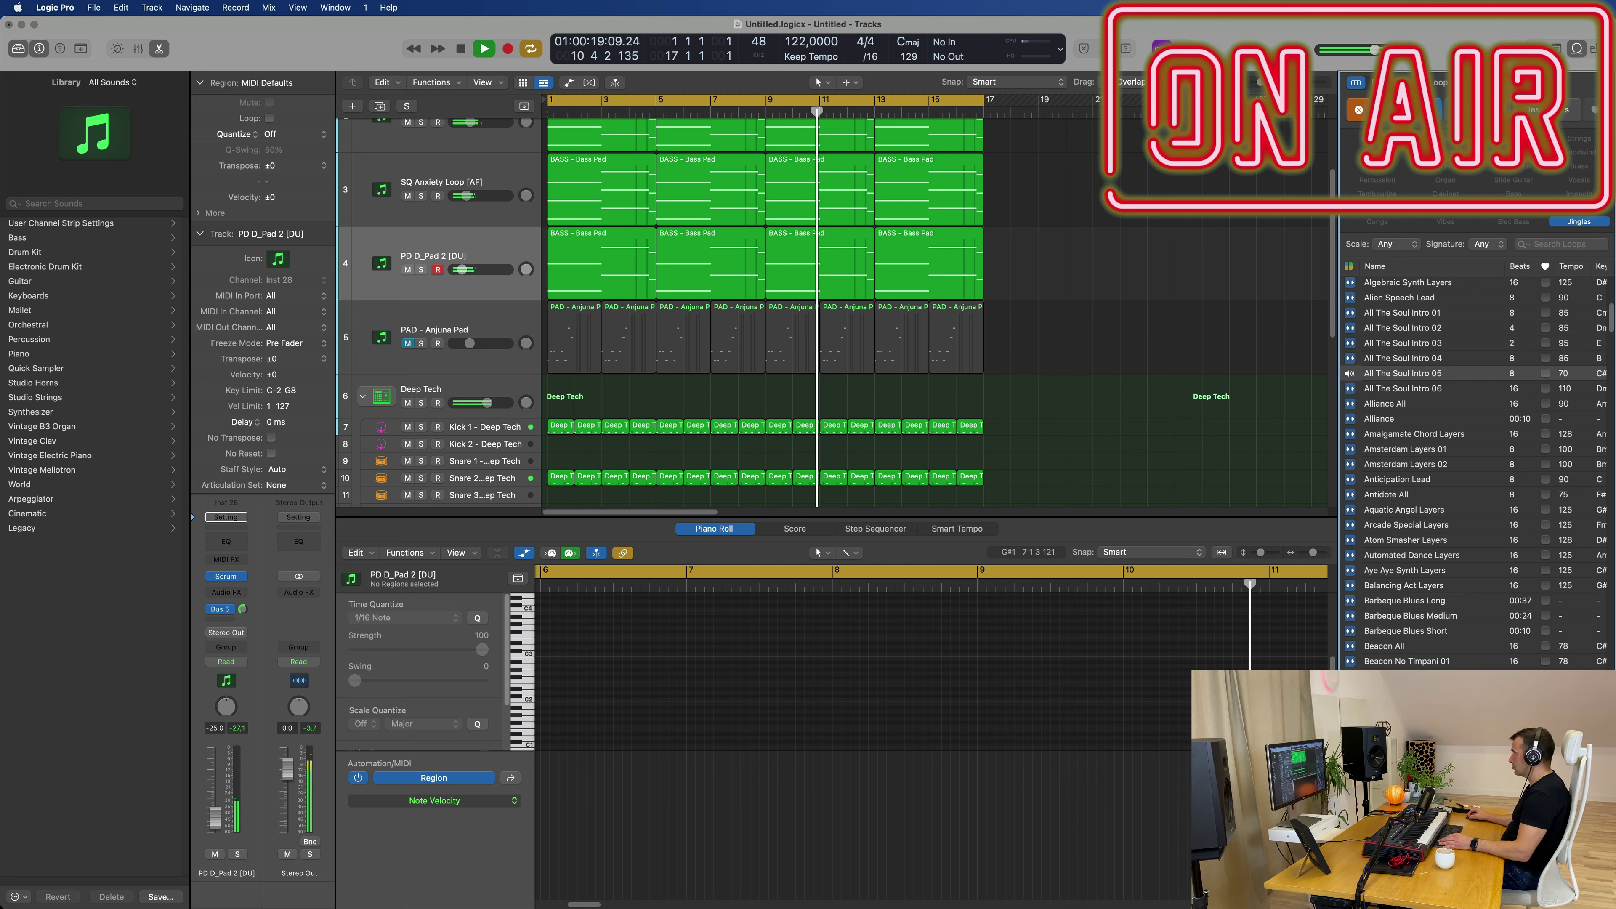
{"action": "left_click", "coordinate": [1583, 223]}
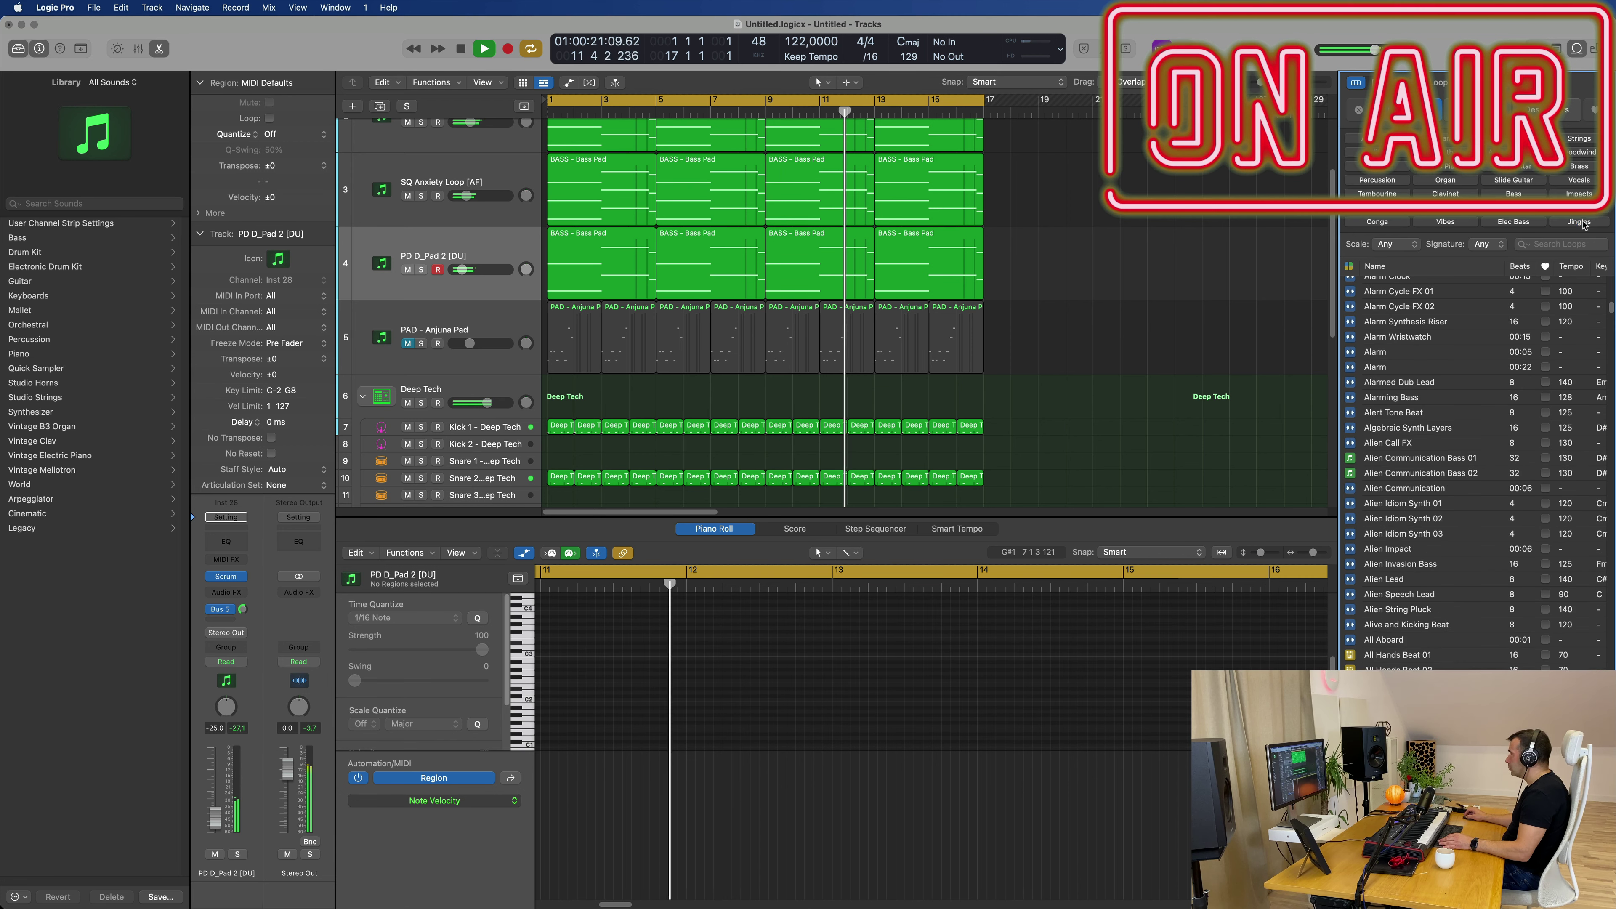
- Filter the loops by Vocals, audition African Mist Voice 03, and browse further through the vocal loops
{"action": "left_click", "coordinate": [1580, 181]}
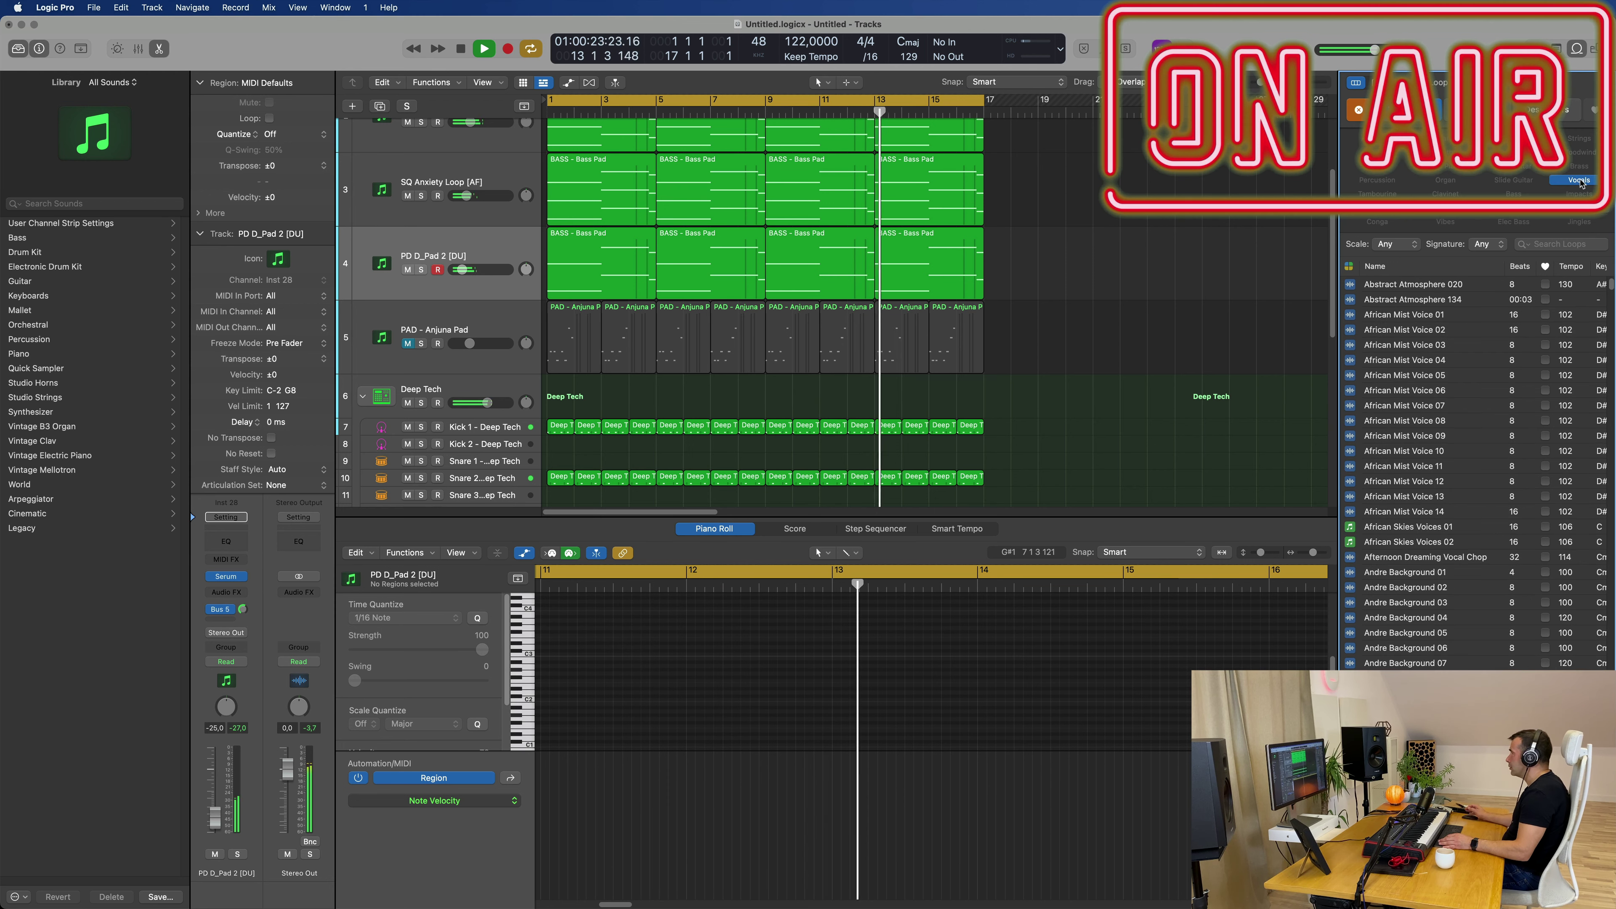
{"action": "left_click", "coordinate": [1398, 347]}
{"action": "scroll", "coordinate": [1139, 421], "scroll_direction": "down", "scroll_amount": 3}
{"action": "scroll", "coordinate": [1139, 420], "scroll_direction": "down", "scroll_amount": 4}
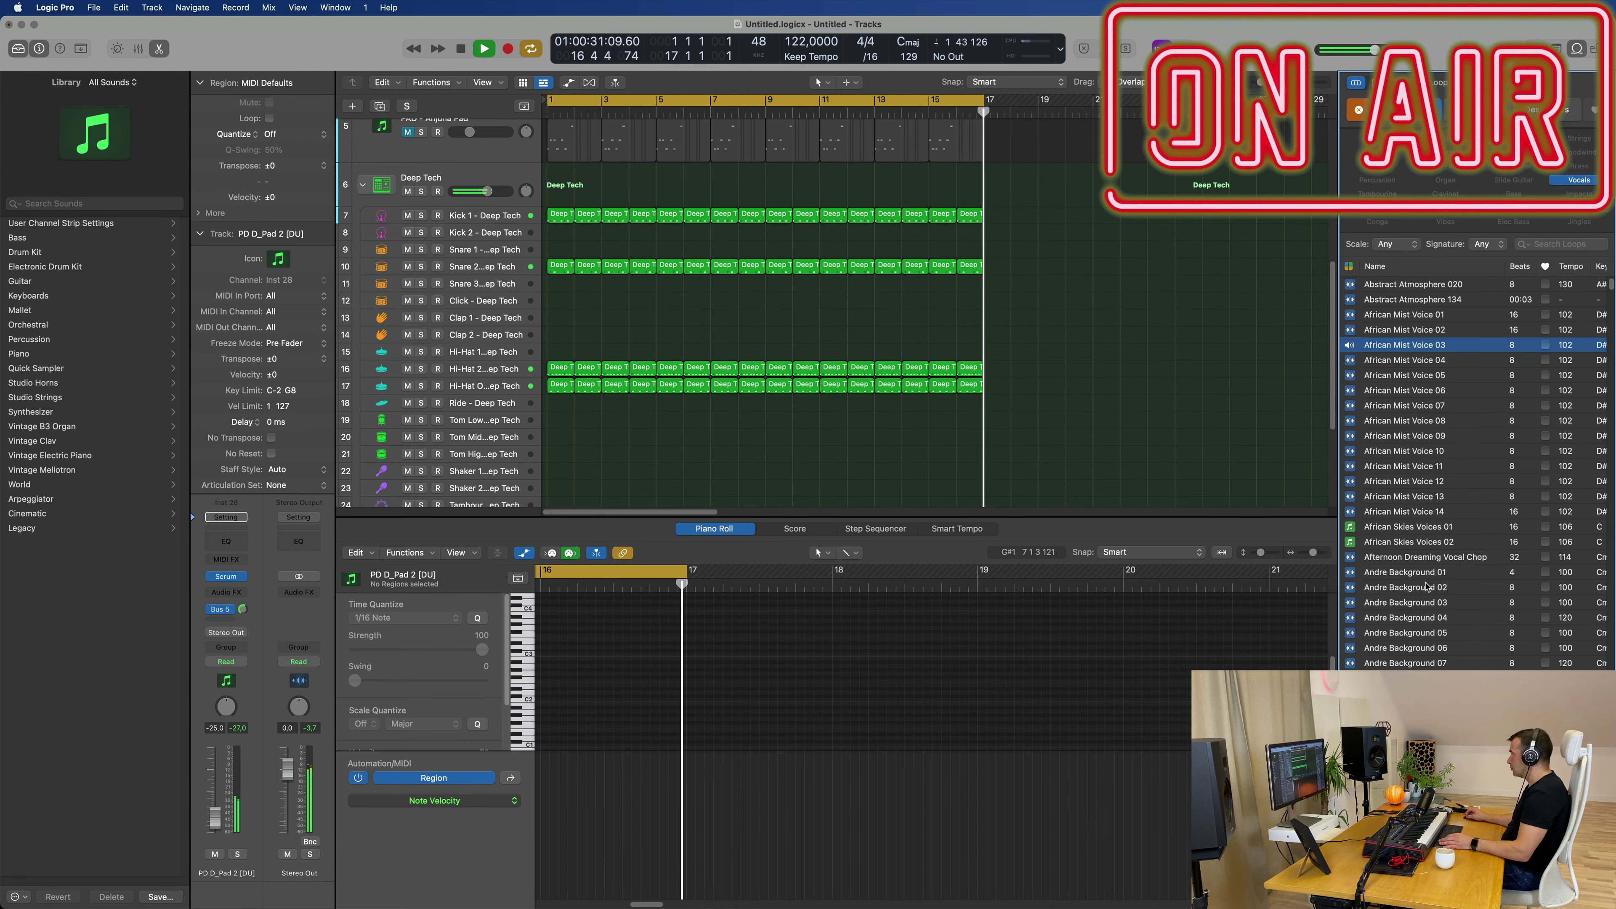
{"action": "scroll", "coordinate": [1489, 541], "scroll_direction": "down", "scroll_amount": 10}
{"action": "scroll", "coordinate": [1472, 594], "scroll_direction": "down", "scroll_amount": 15}
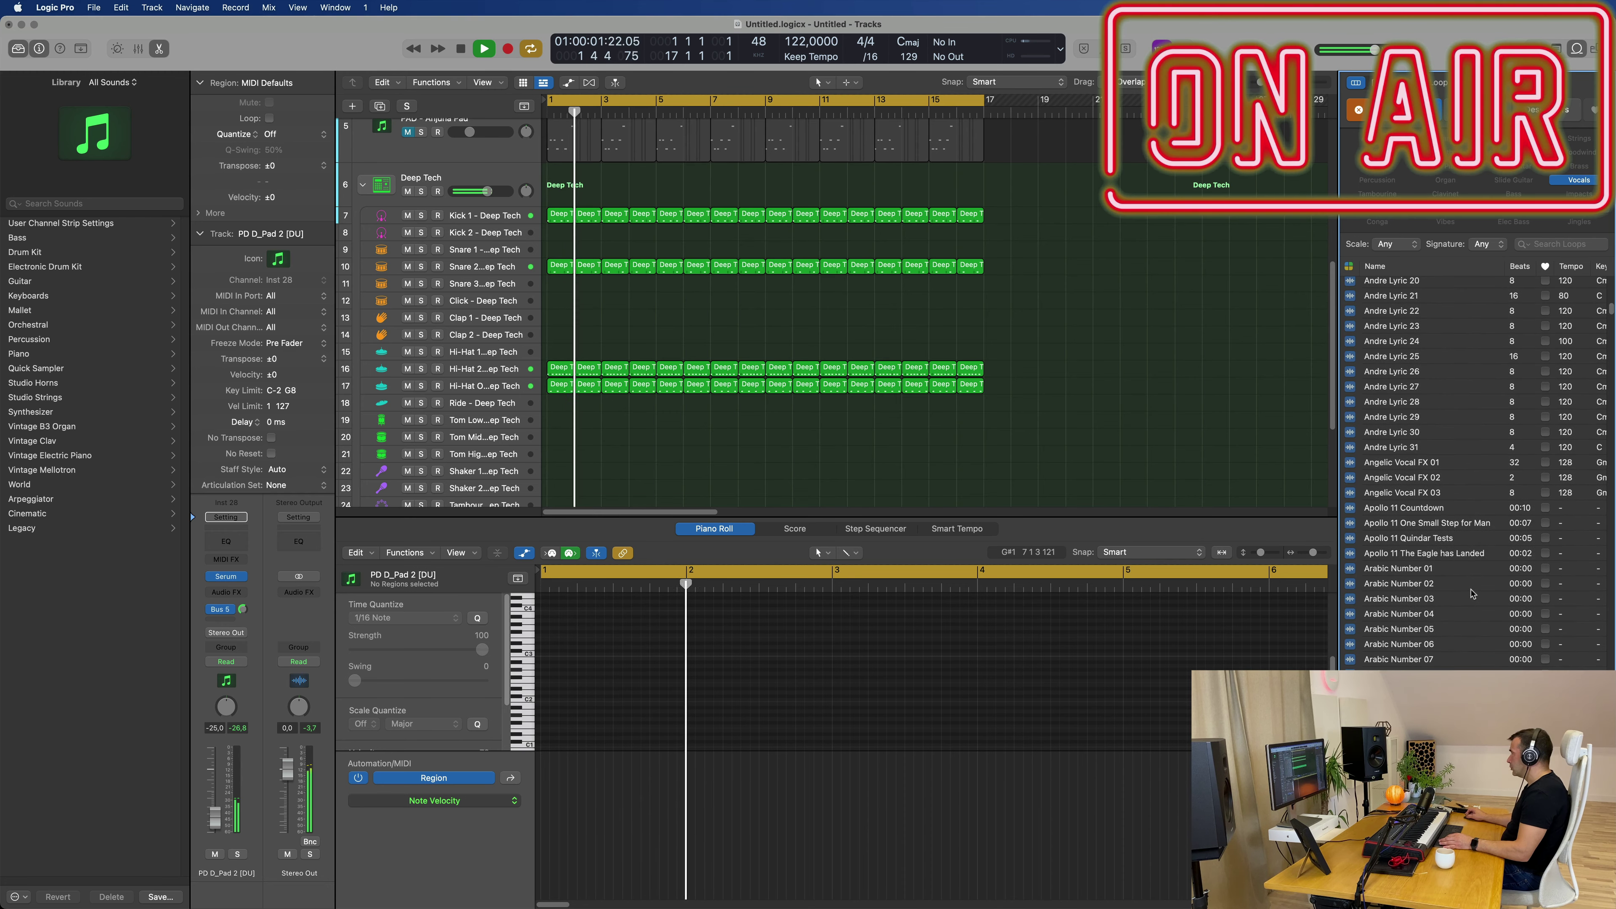
{"action": "scroll", "coordinate": [1472, 593], "scroll_direction": "down", "scroll_amount": 20}
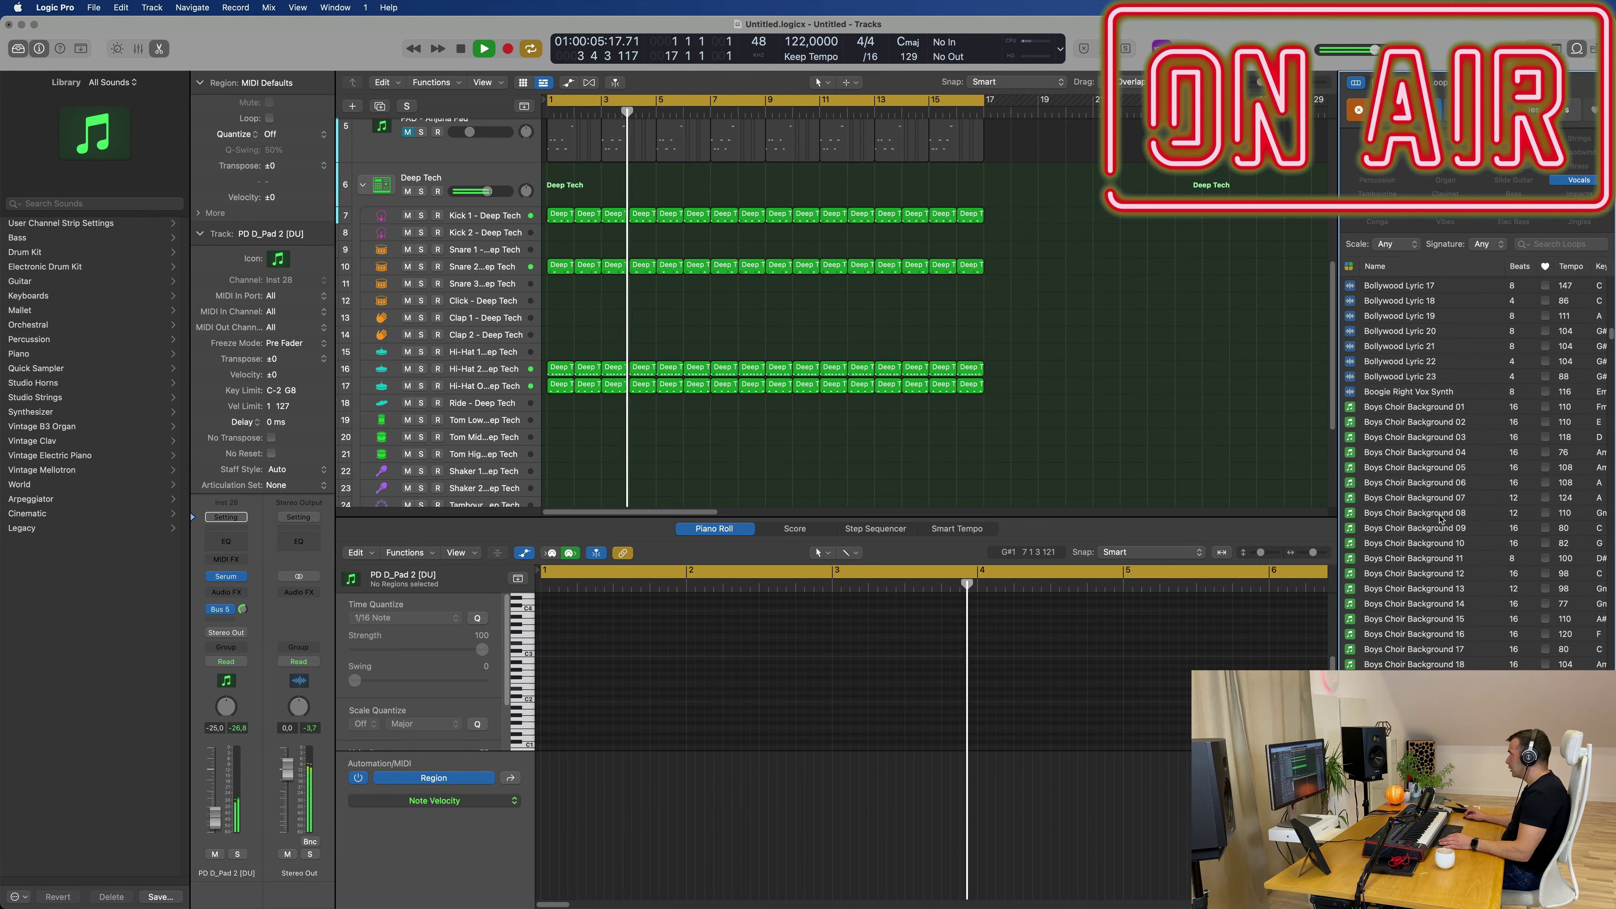
- Audition Boys Choir Background 08 and lower the PD D_Pad 2 track's volume to about -29.5 dB
{"action": "left_click", "coordinate": [1440, 517]}
{"action": "scroll", "coordinate": [1440, 520], "scroll_direction": "down", "scroll_amount": 5}
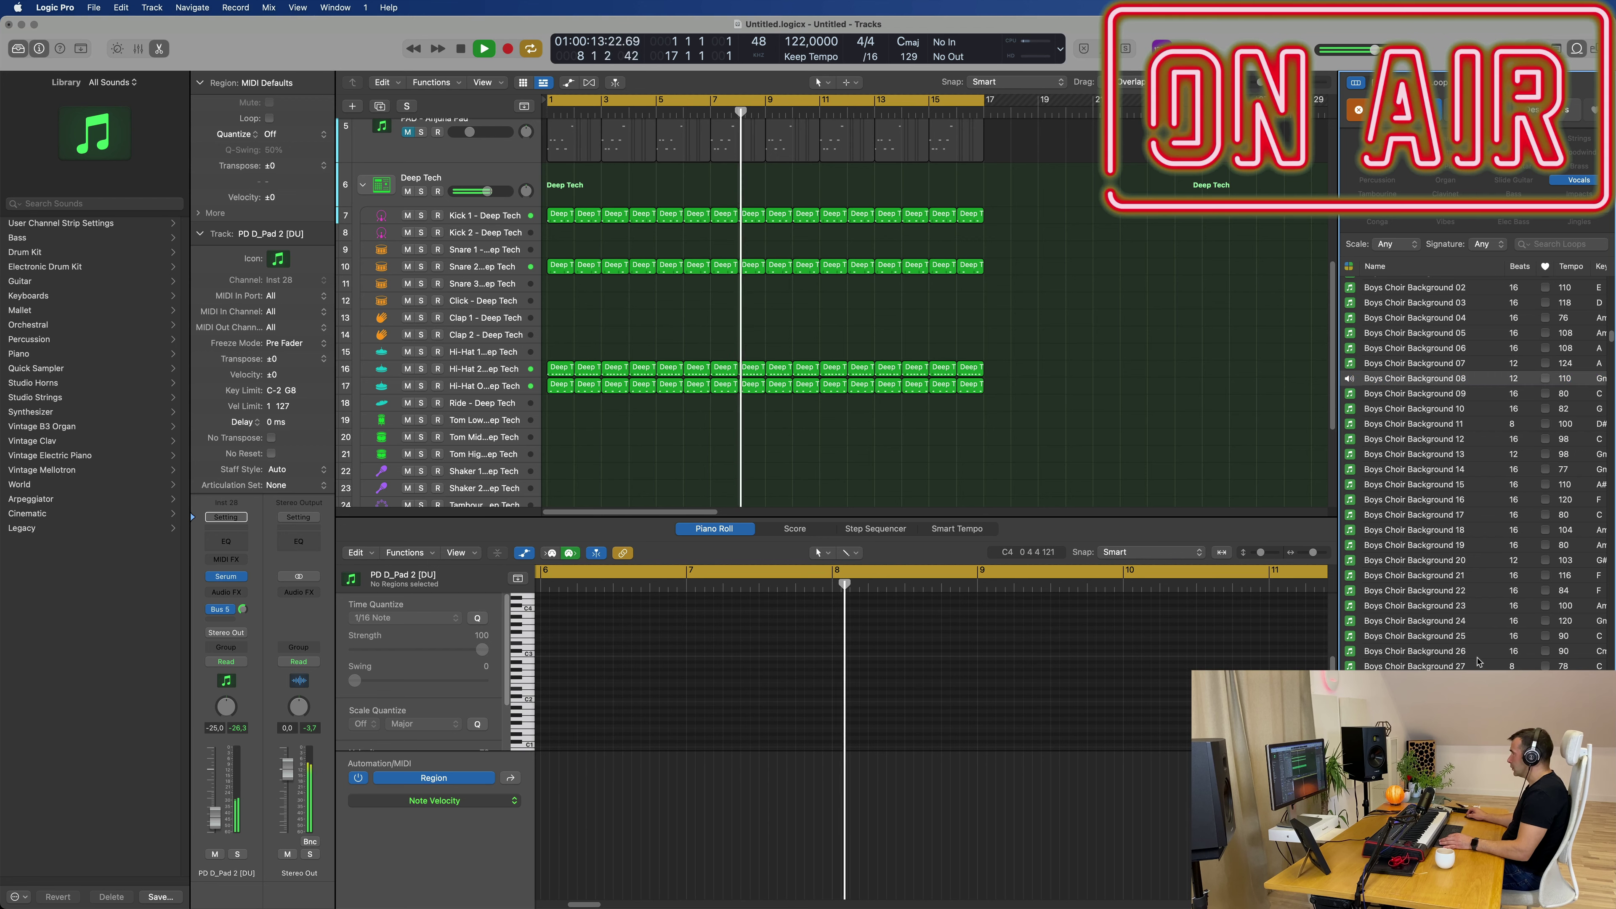
{"action": "scroll", "coordinate": [1474, 669], "scroll_direction": "down", "scroll_amount": 2}
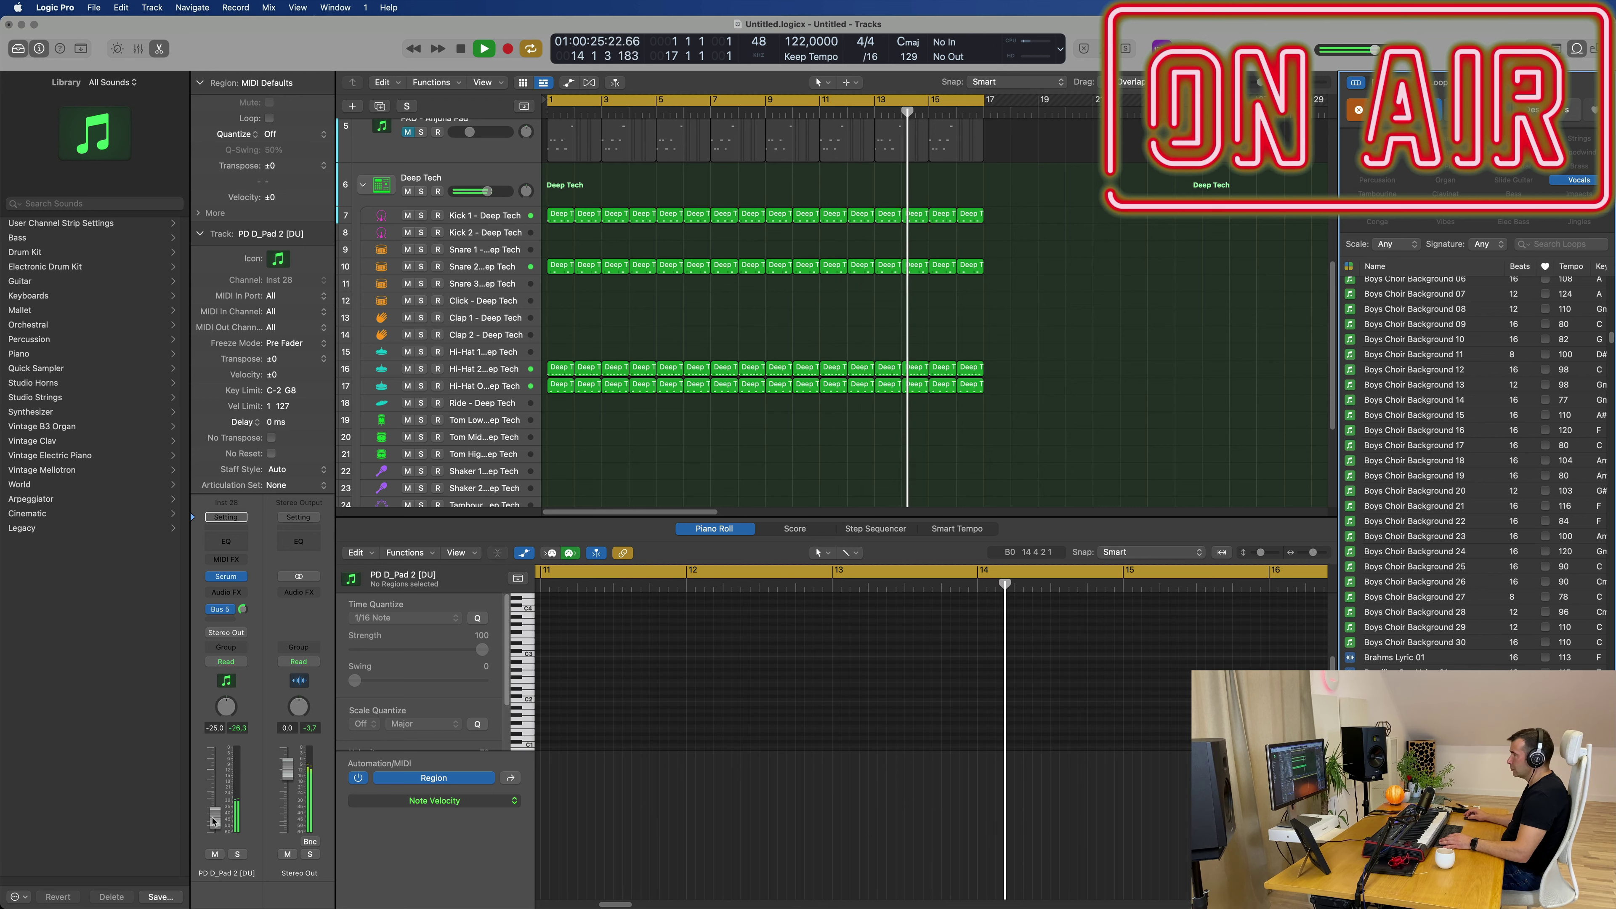
{"action": "left_click_drag", "start_coordinate": [213, 822], "coordinate": [212, 832]}
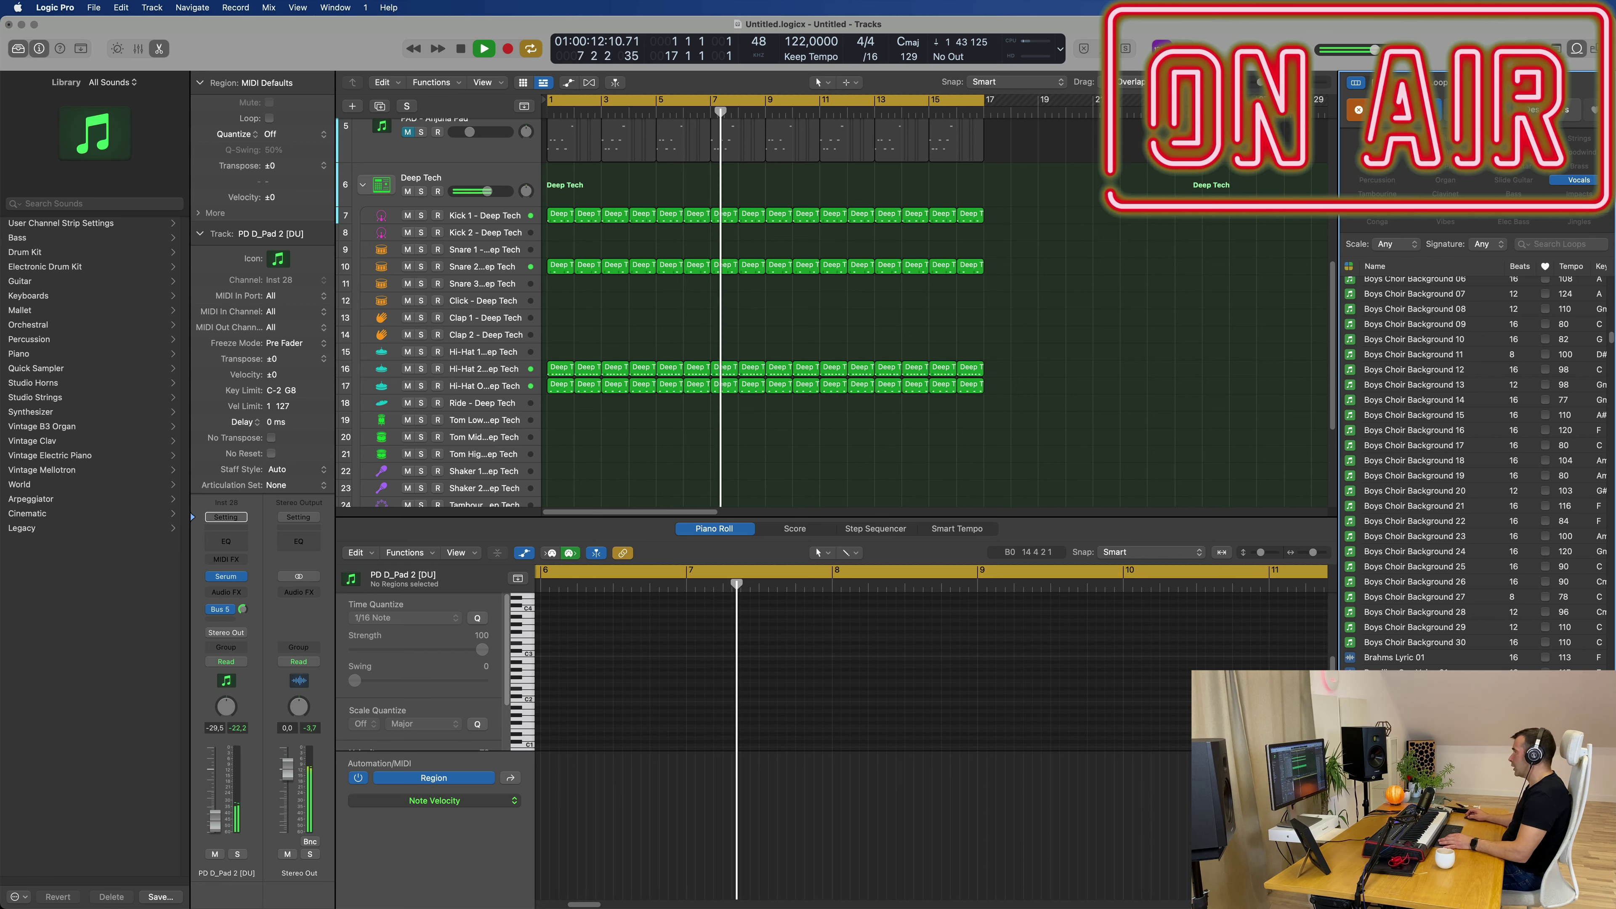
- Audition the vocal loops Byron Background 01 and Byron Improv 01
{"action": "scroll", "coordinate": [1476, 471], "scroll_direction": "down", "scroll_amount": 2}
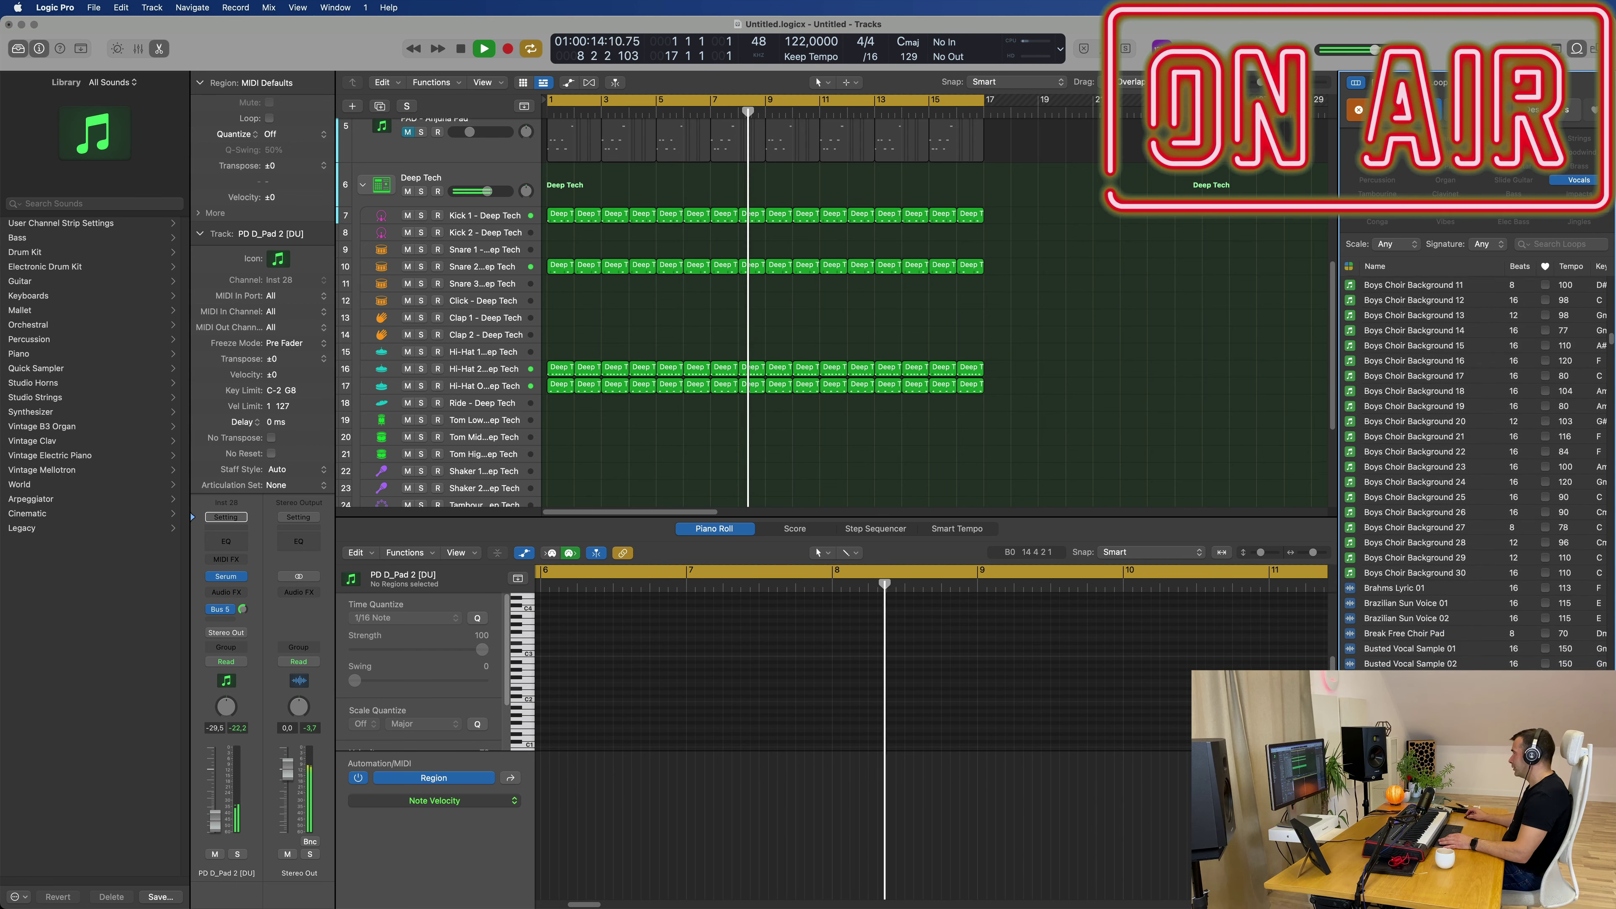
{"action": "scroll", "coordinate": [1477, 475], "scroll_direction": "down", "scroll_amount": 1}
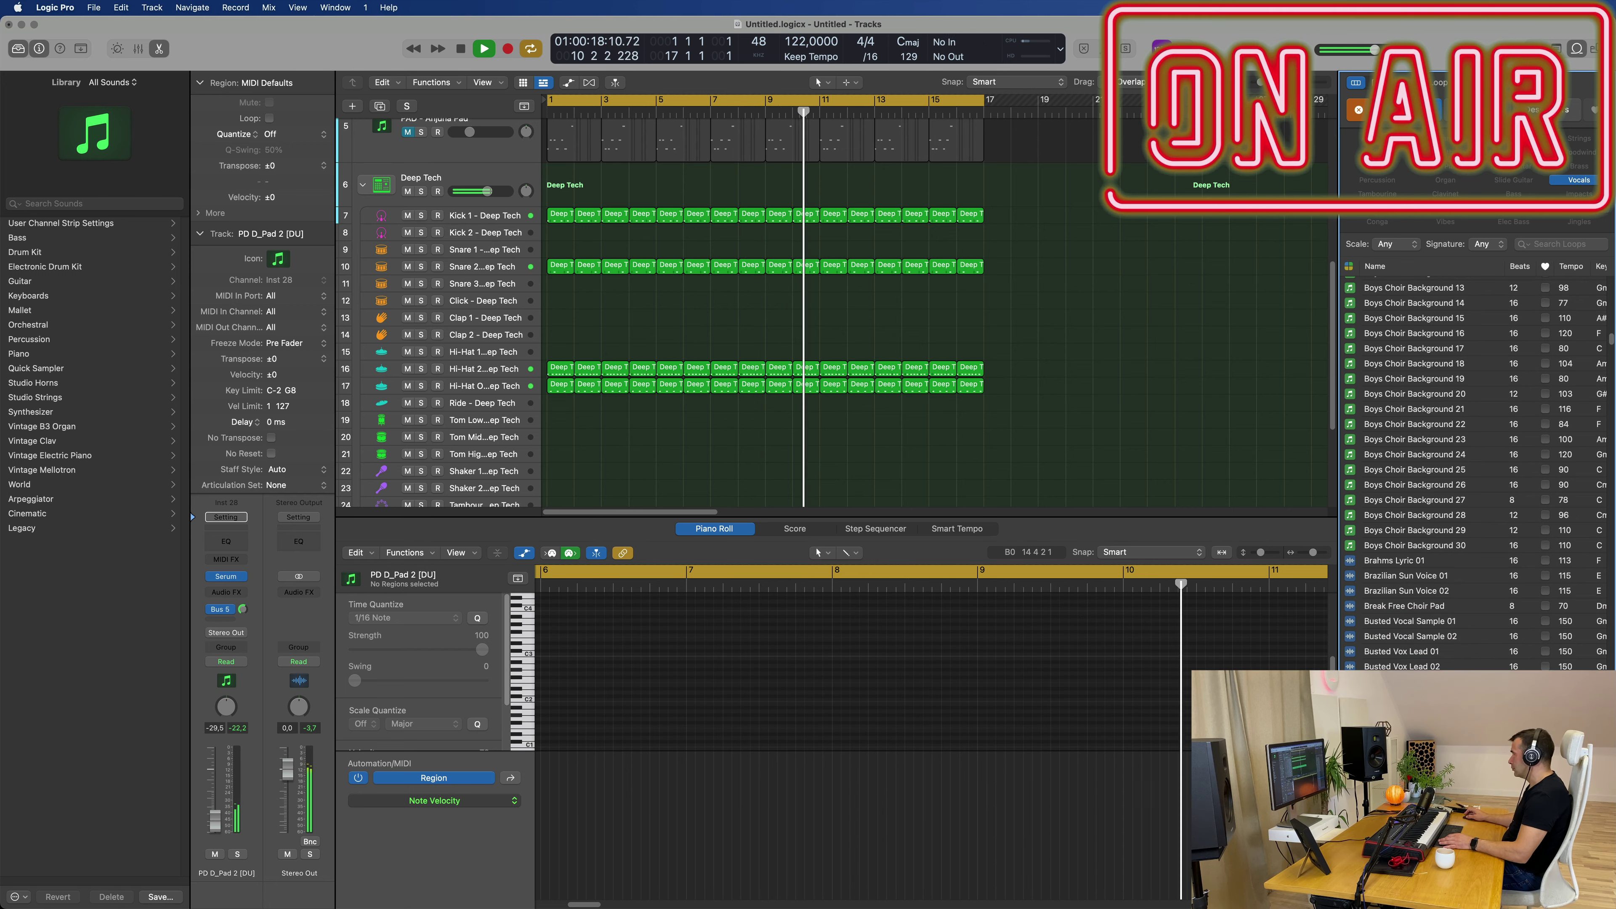
{"action": "scroll", "coordinate": [1476, 474], "scroll_direction": "down", "scroll_amount": 4}
{"action": "left_click", "coordinate": [1400, 501]}
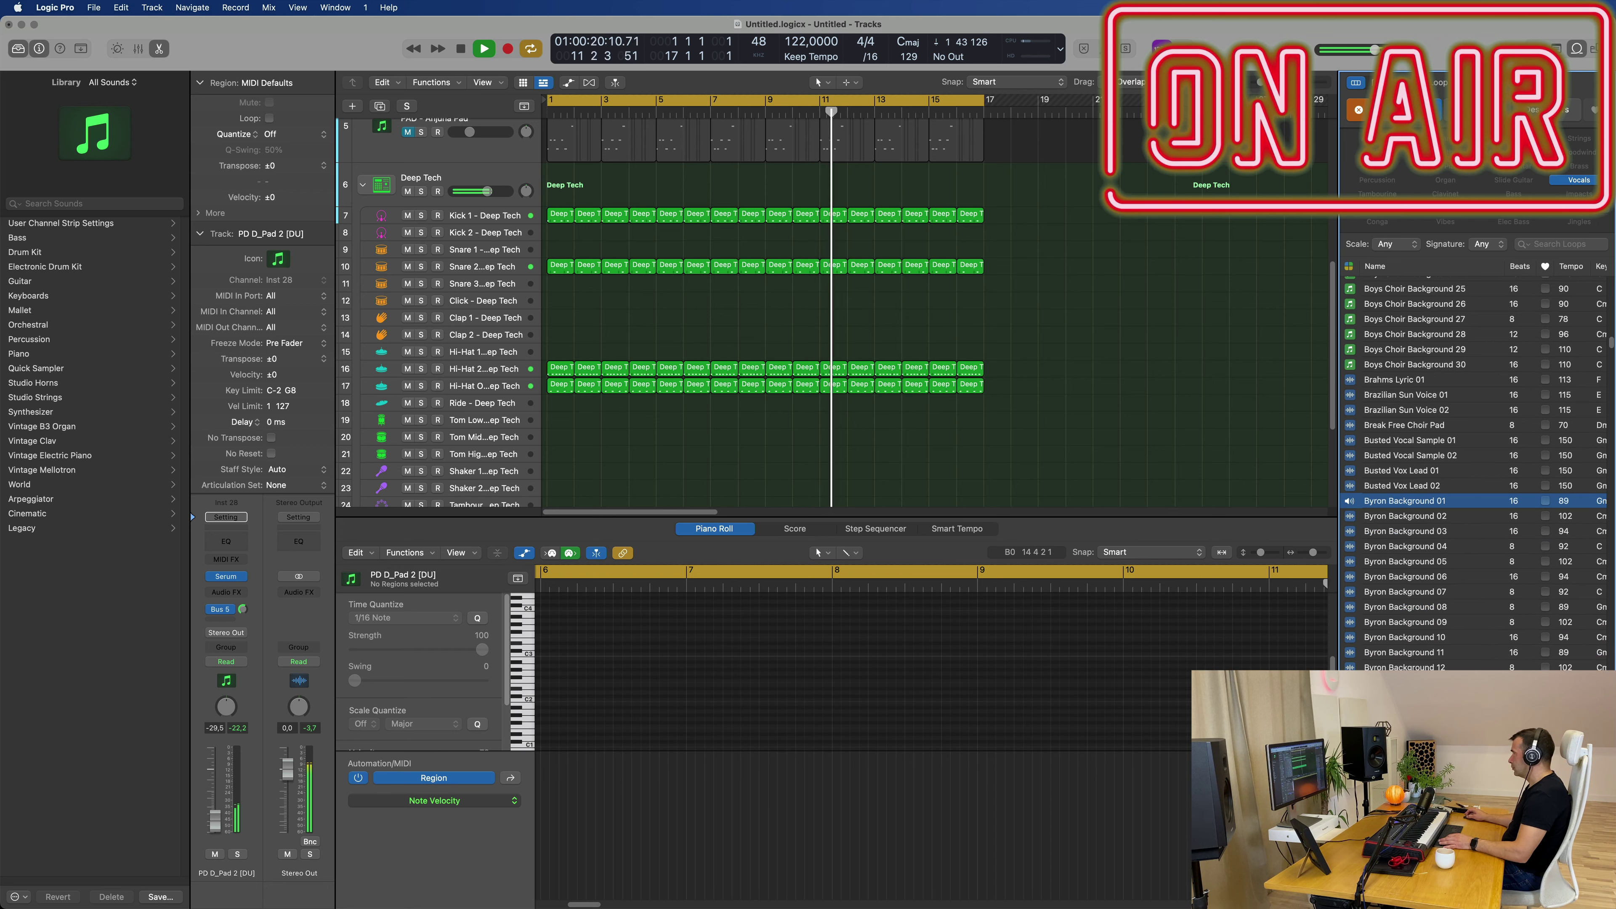
{"action": "scroll", "coordinate": [1464, 471], "scroll_direction": "down", "scroll_amount": 4}
{"action": "left_click", "coordinate": [1395, 609]}
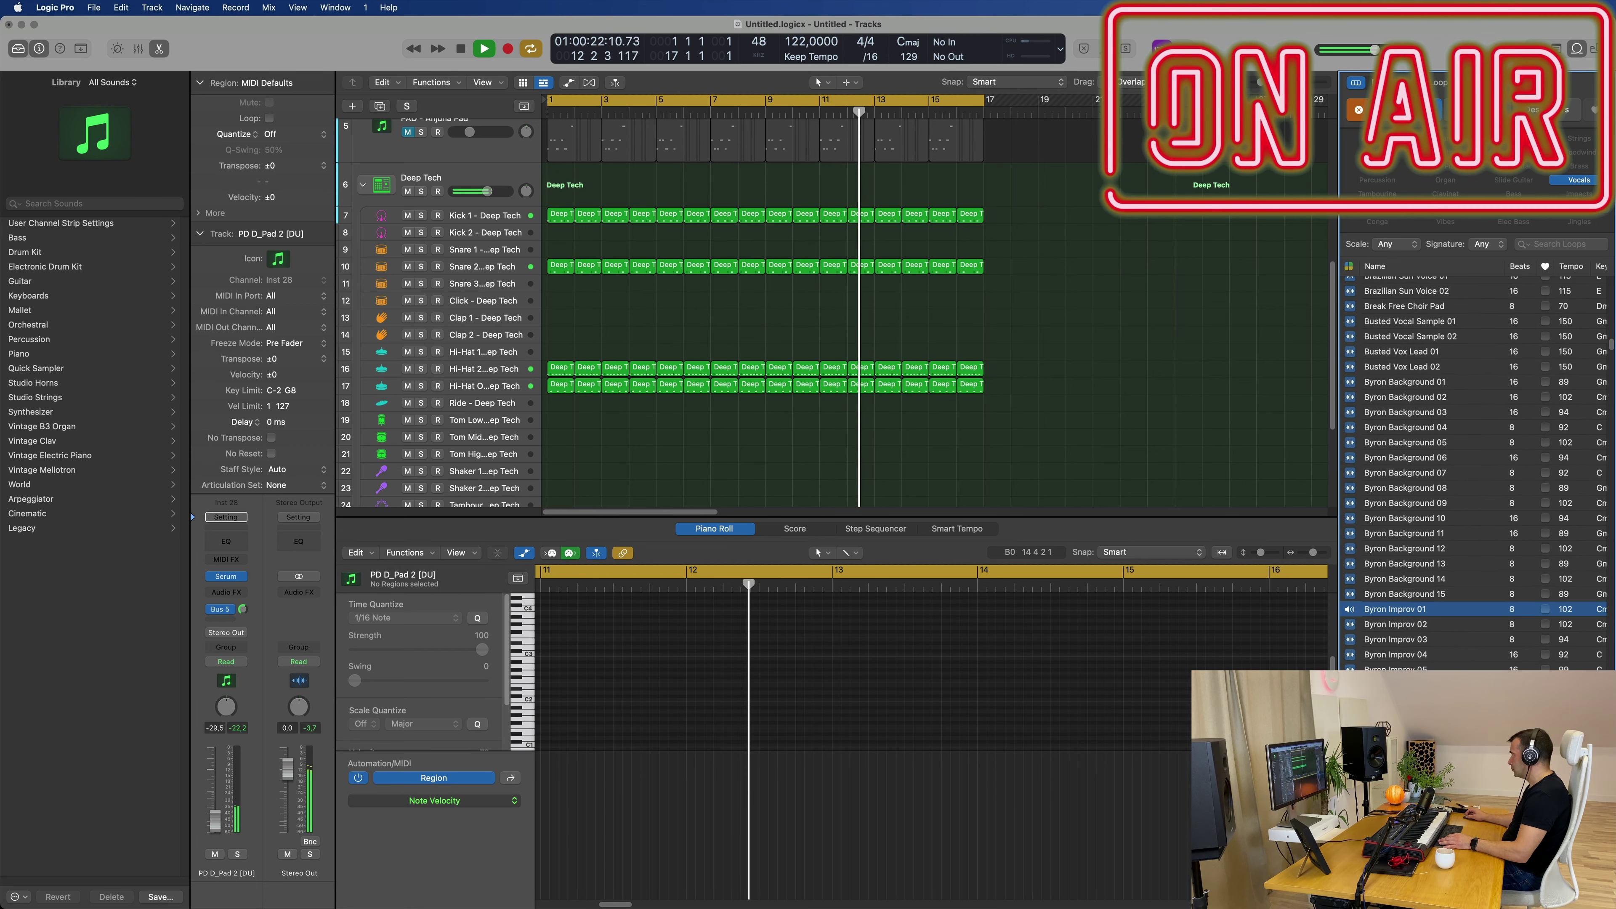
- Audition the vocal loops Byron Melody 01 and Byron Melody 05
{"action": "scroll", "coordinate": [1470, 471], "scroll_direction": "down", "scroll_amount": 3}
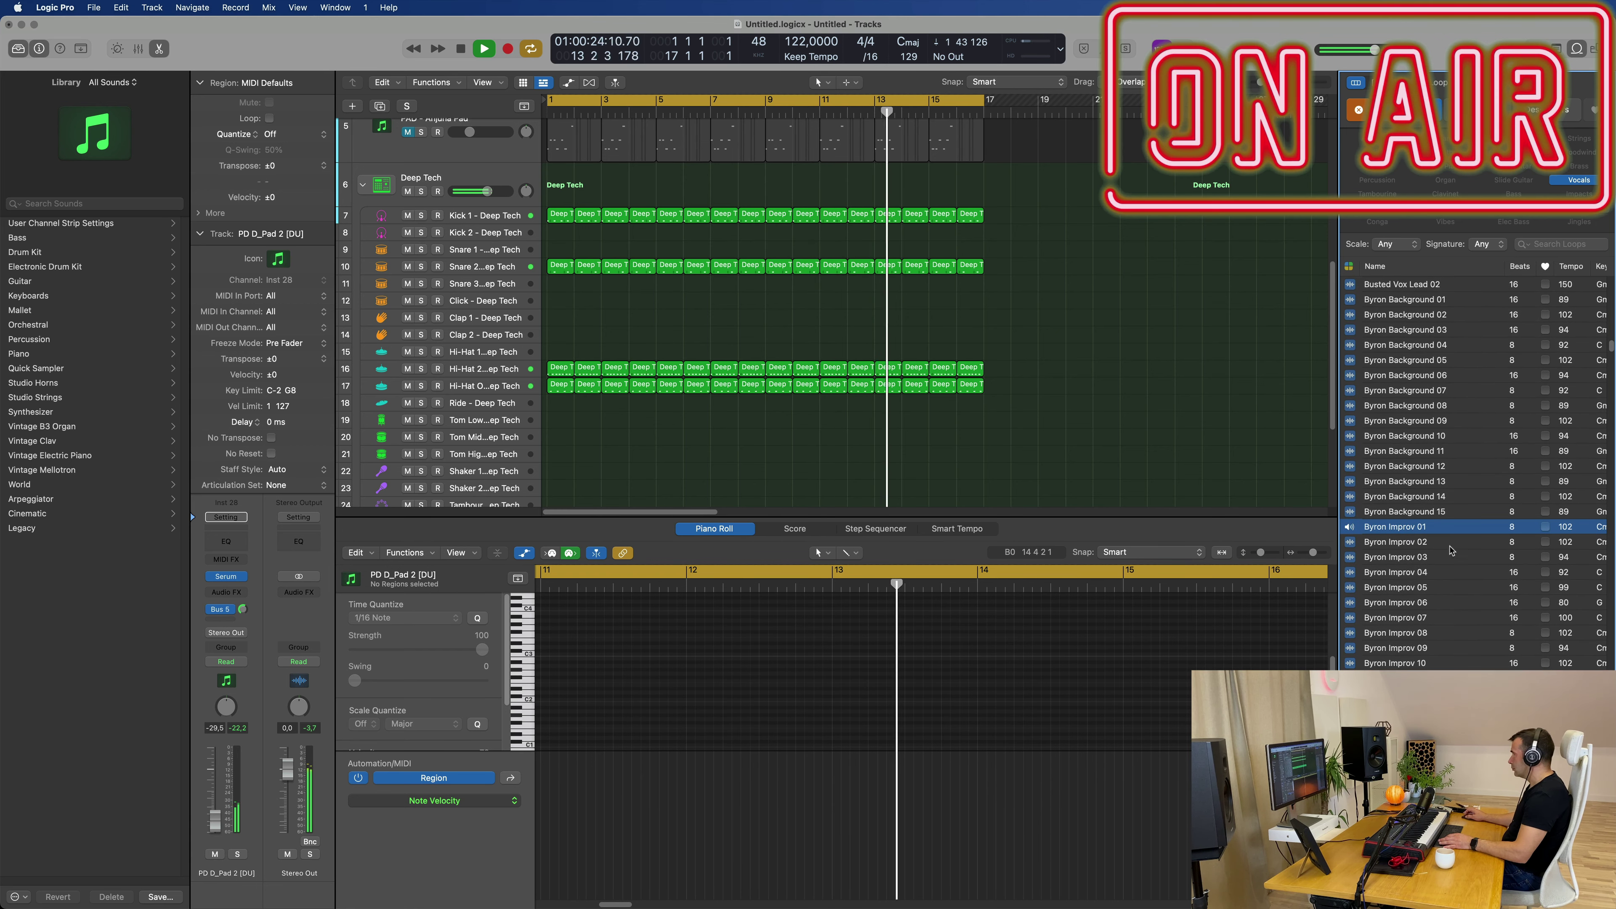
{"action": "scroll", "coordinate": [1432, 573], "scroll_direction": "down", "scroll_amount": 3}
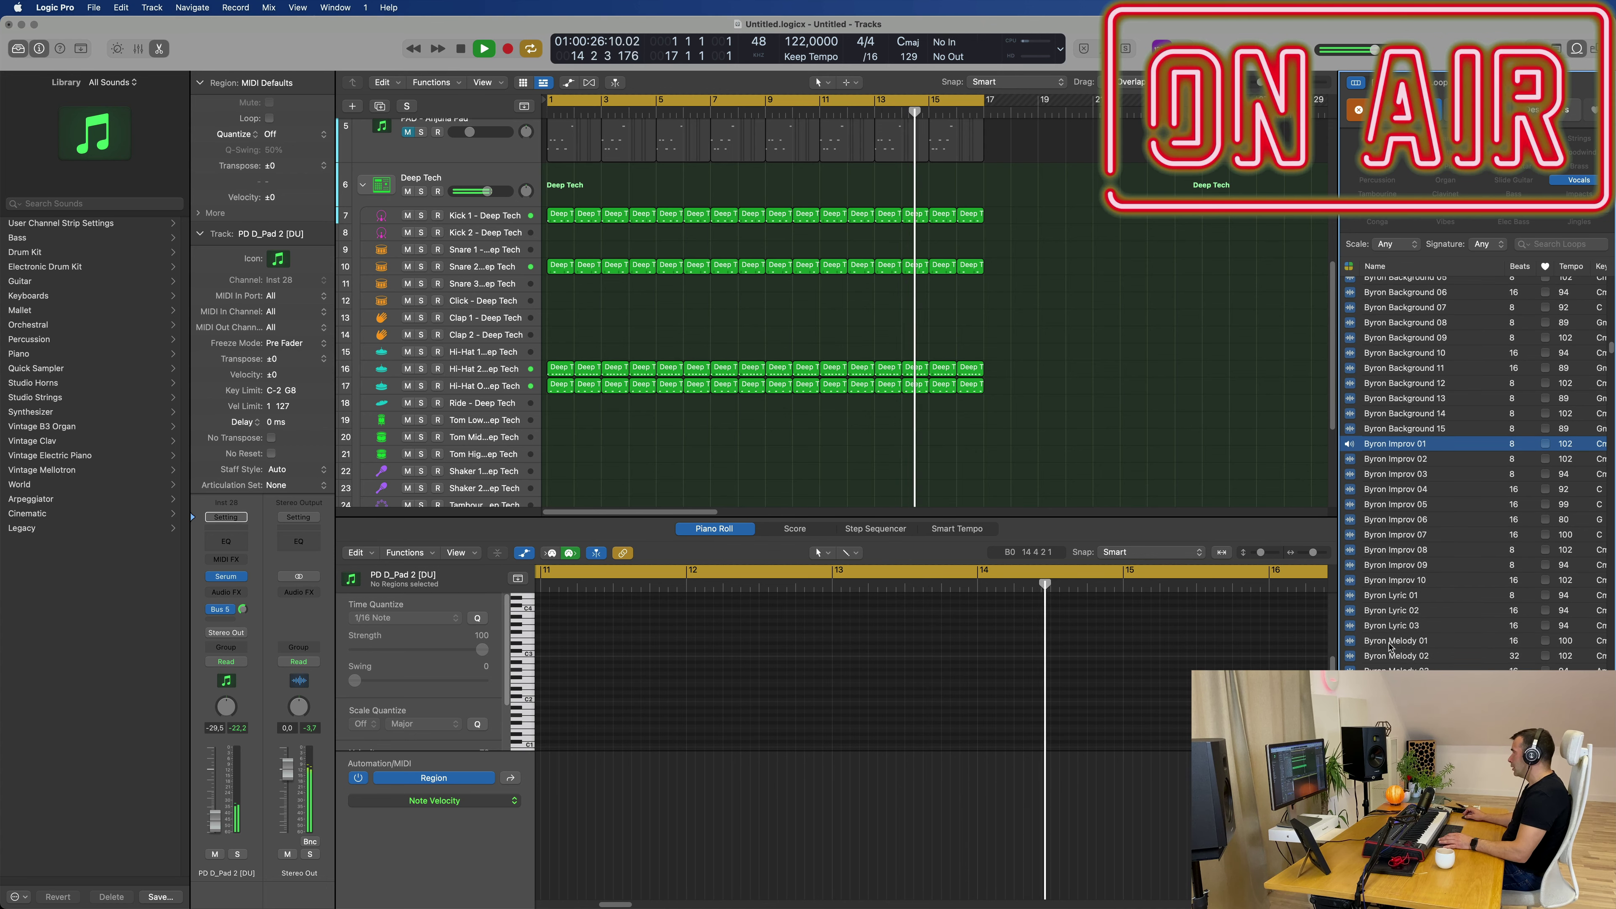
{"action": "left_click", "coordinate": [1394, 641]}
{"action": "scroll", "coordinate": [1393, 641], "scroll_direction": "down", "scroll_amount": 1}
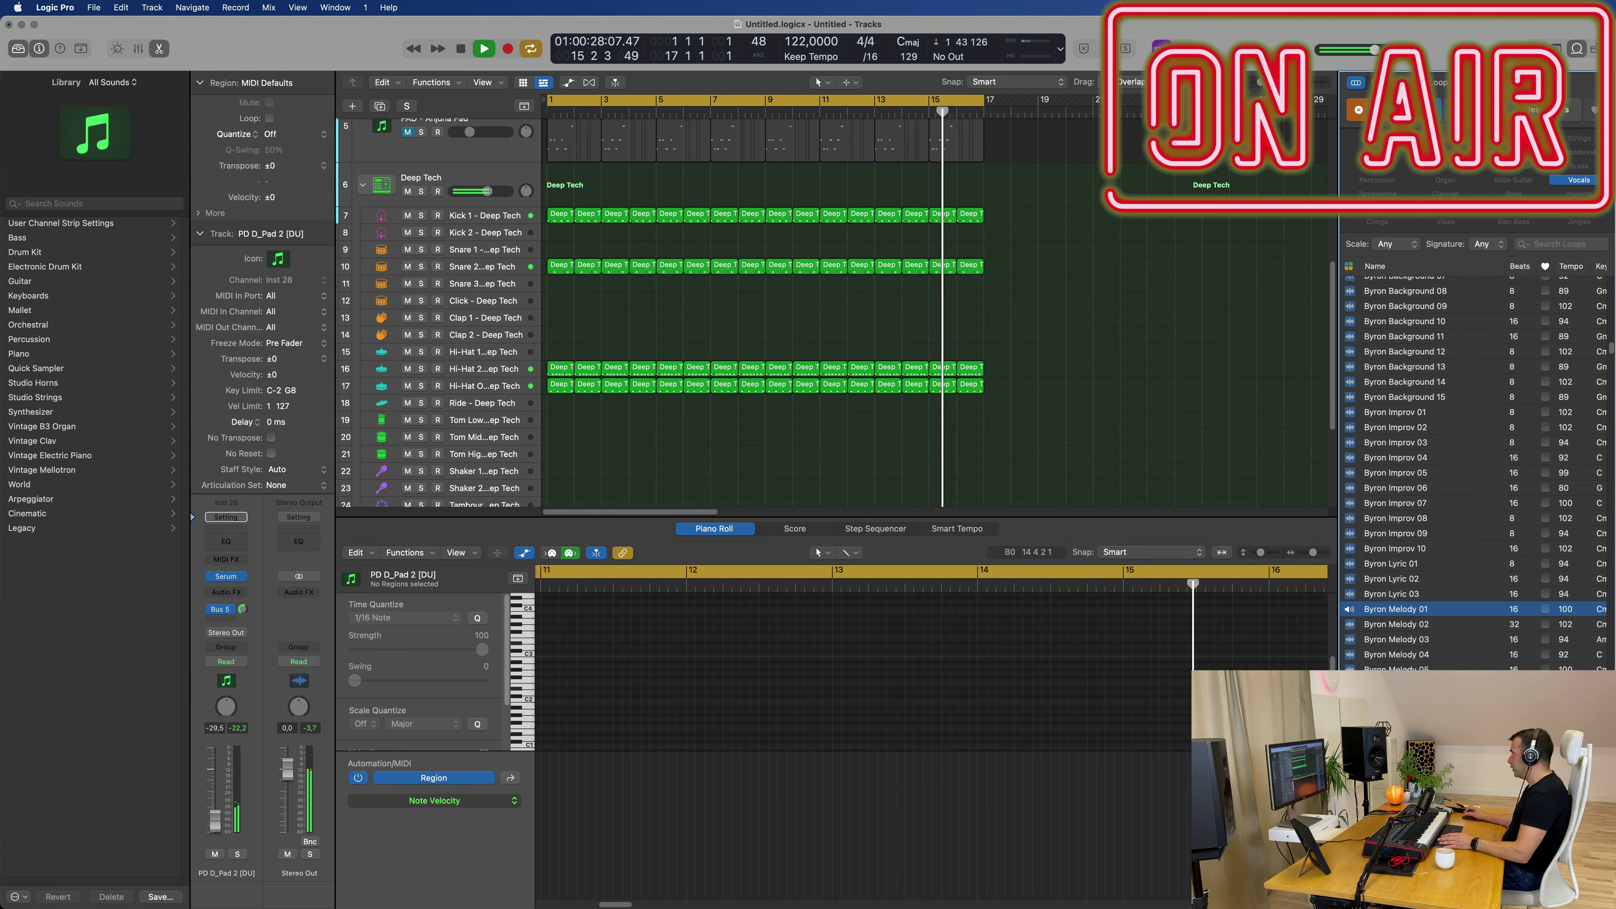
{"action": "left_click", "coordinate": [1406, 669]}
{"action": "scroll", "coordinate": [1464, 474], "scroll_direction": "down", "scroll_amount": 6}
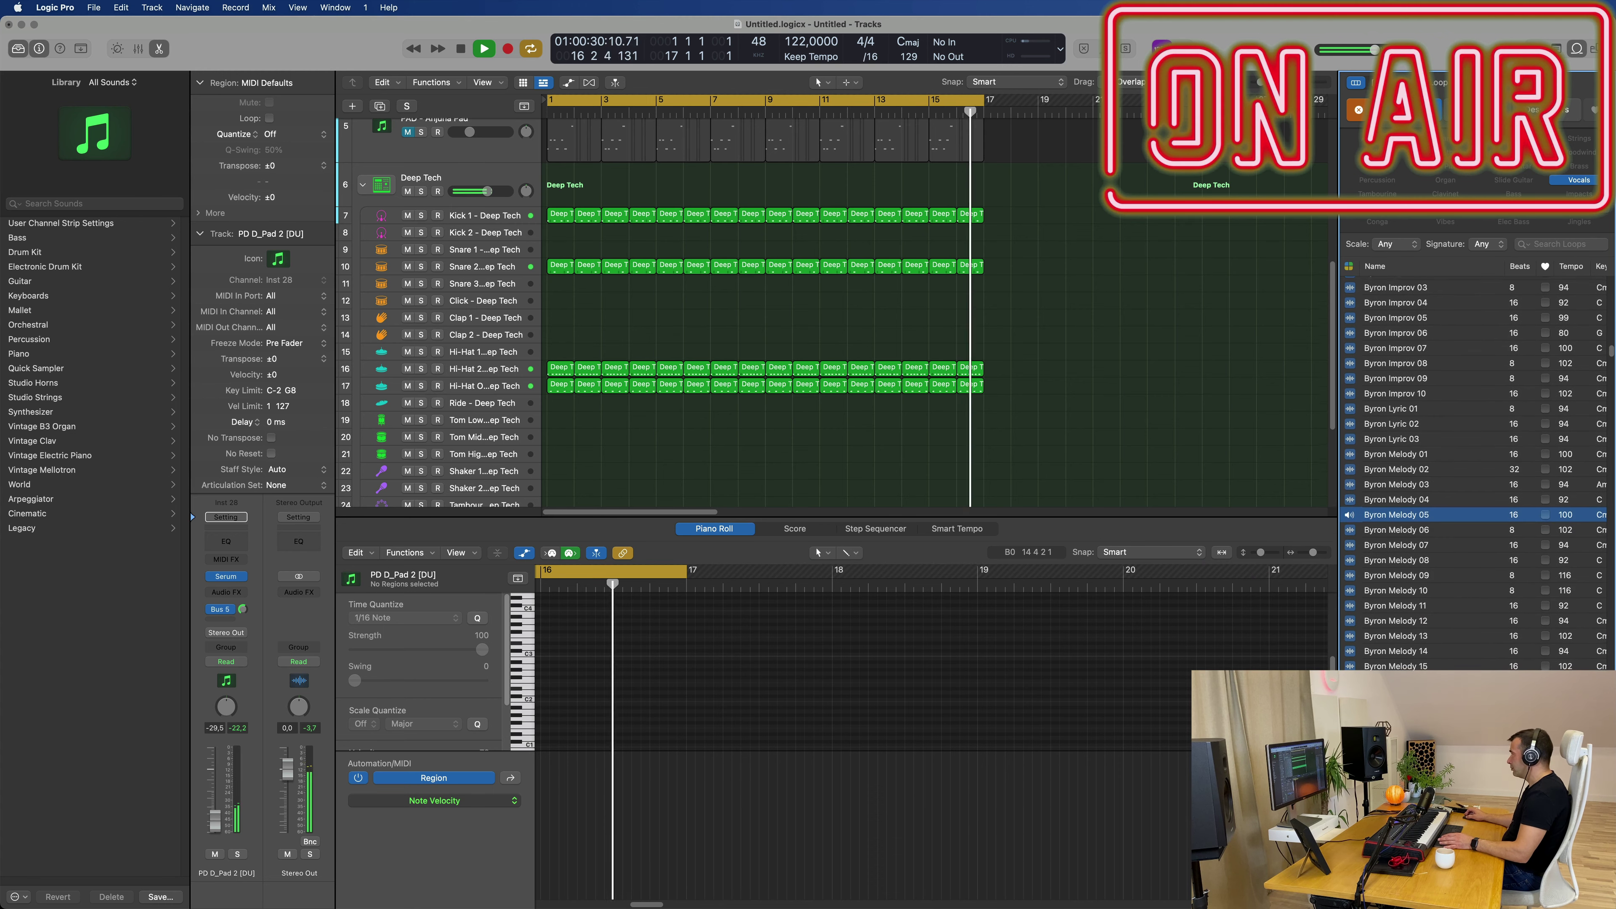
{"action": "scroll", "coordinate": [1473, 475], "scroll_direction": "down", "scroll_amount": 1}
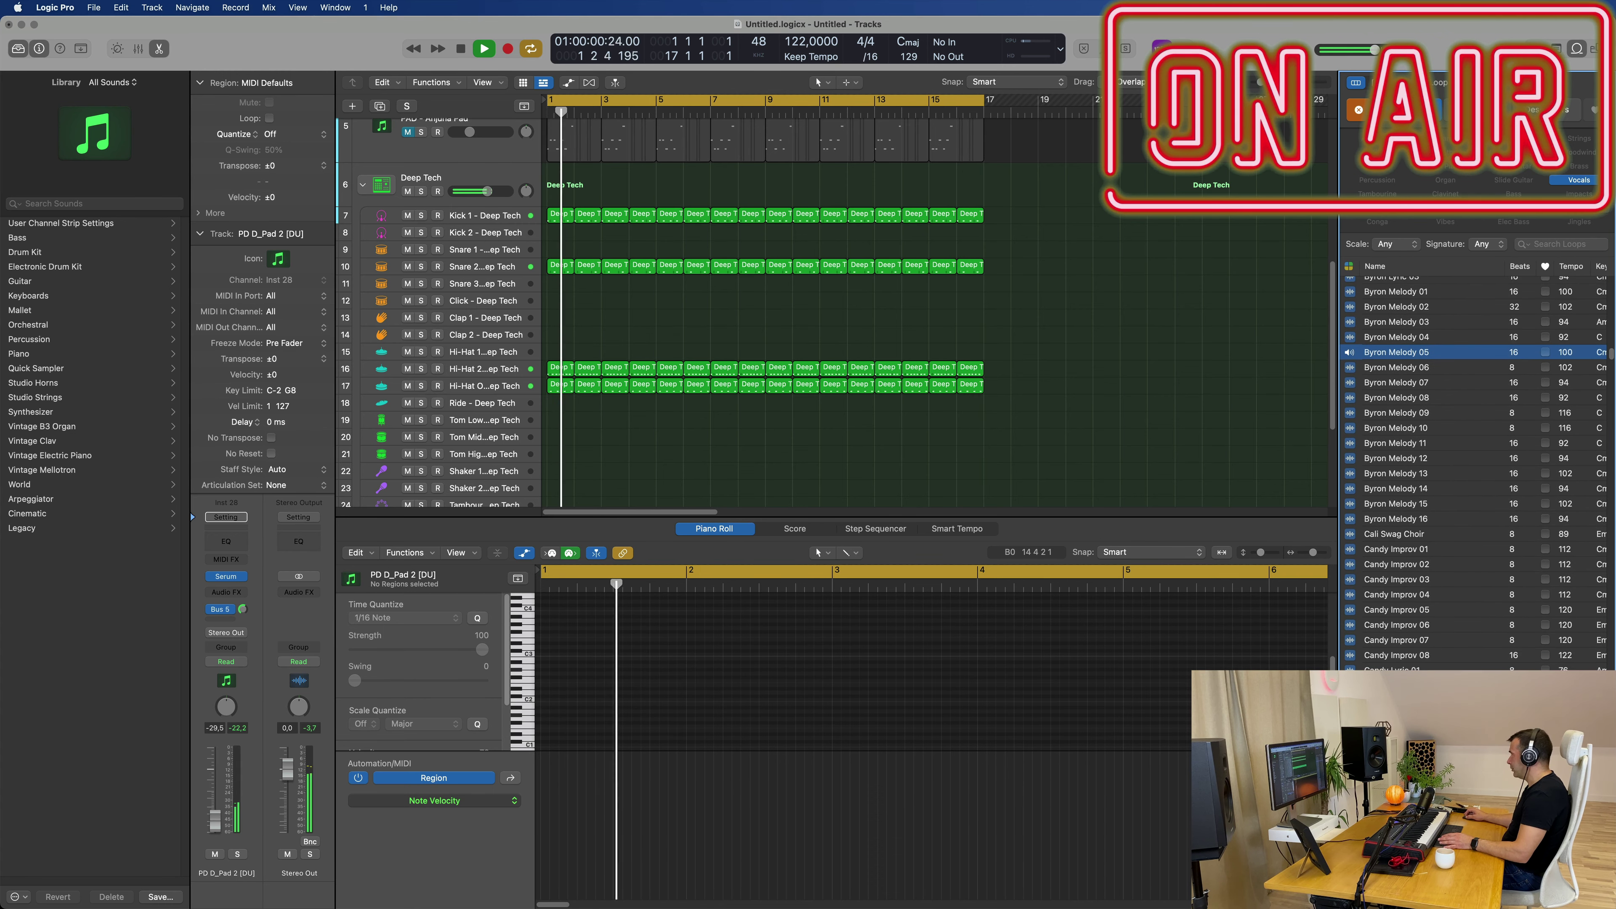
- Continue auditioning vocal loops as far as Chasing Shadows Vox Atmospheres
{"action": "left_click", "coordinate": [1405, 686]}
{"action": "scroll", "coordinate": [1463, 474], "scroll_direction": "down", "scroll_amount": 9}
{"action": "left_click", "coordinate": [1400, 369]}
{"action": "scroll", "coordinate": [1464, 474], "scroll_direction": "down", "scroll_amount": 14}
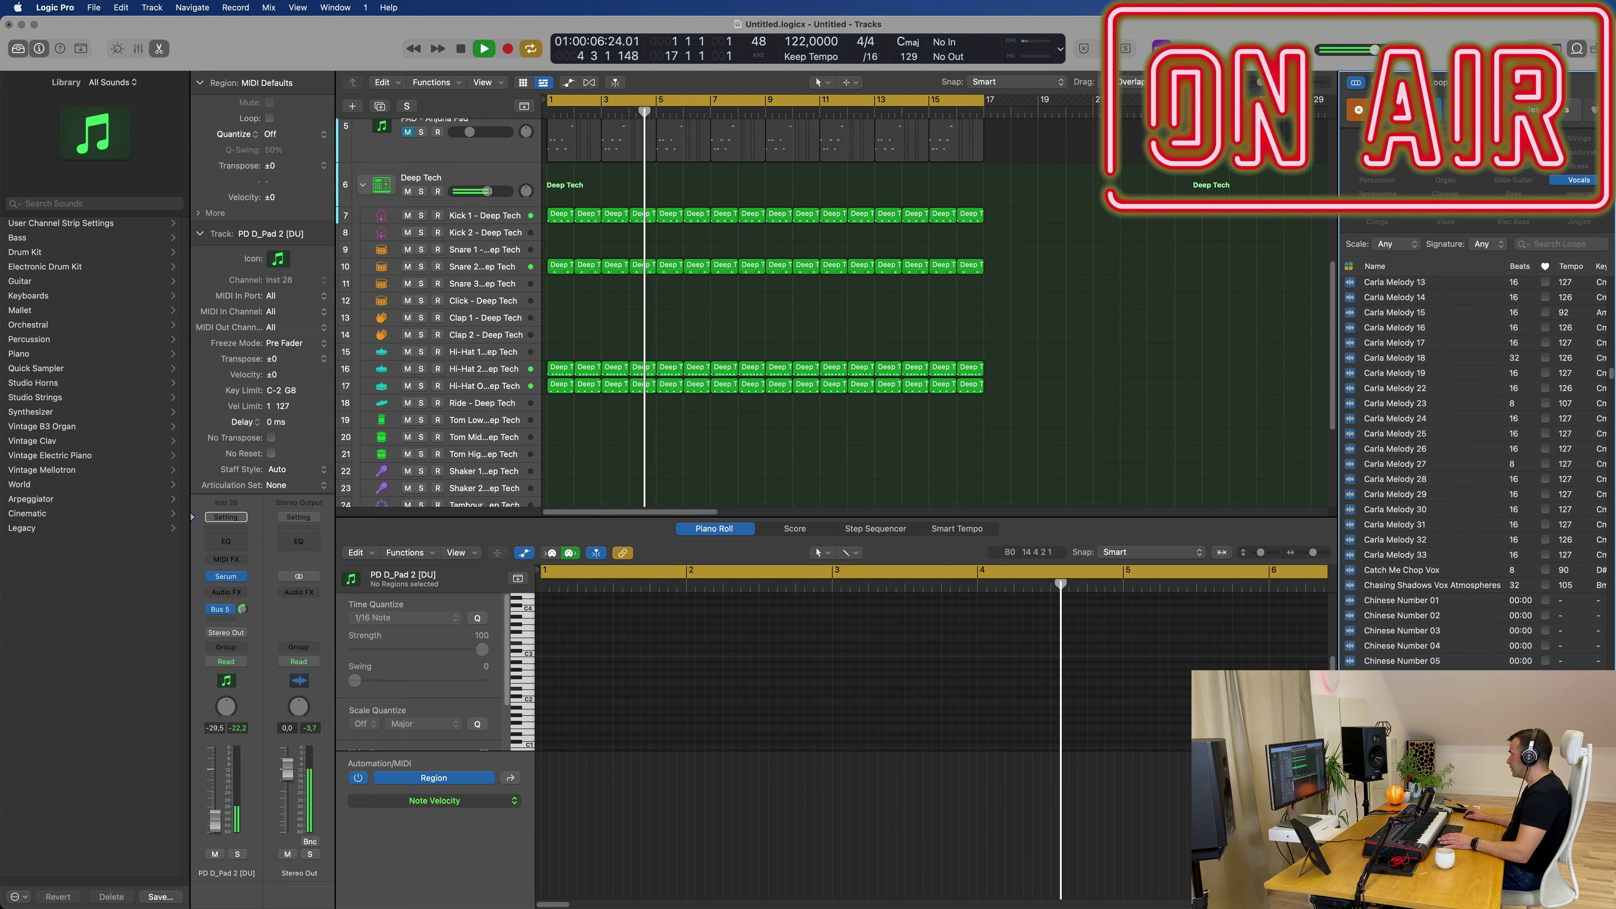
{"action": "left_click", "coordinate": [1487, 589]}
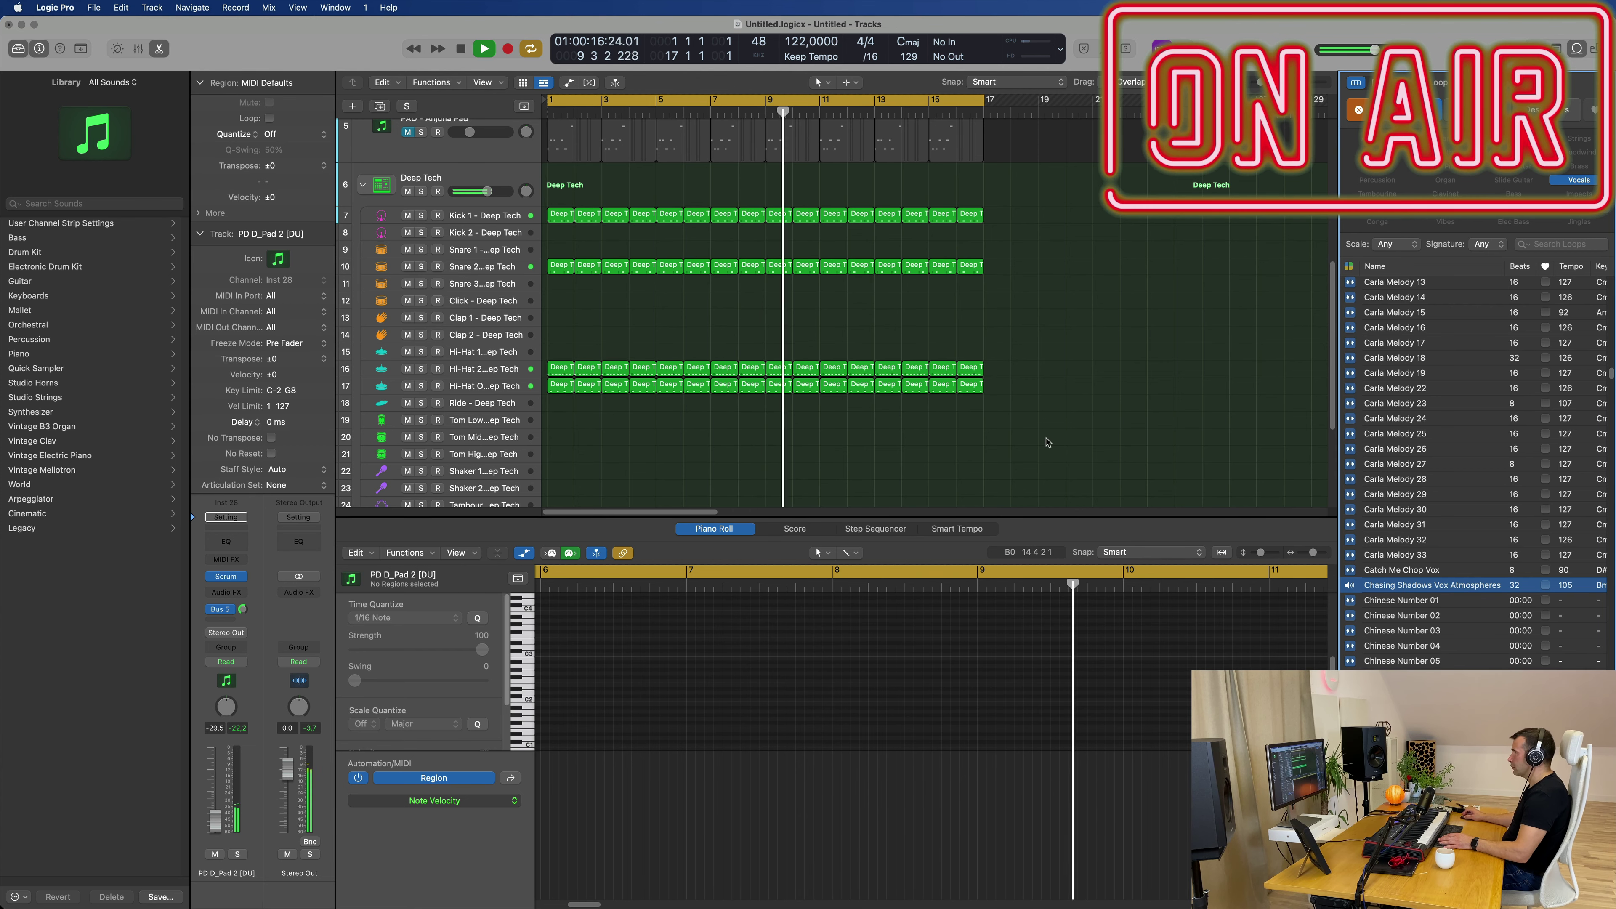
- Add the Chasing Shadows Vox Atmospheres loop at bar 1 on a new track and place that track between Clap 2 and Hi-Hat 1
{"action": "scroll", "coordinate": [1047, 441], "scroll_direction": "down", "scroll_amount": 5}
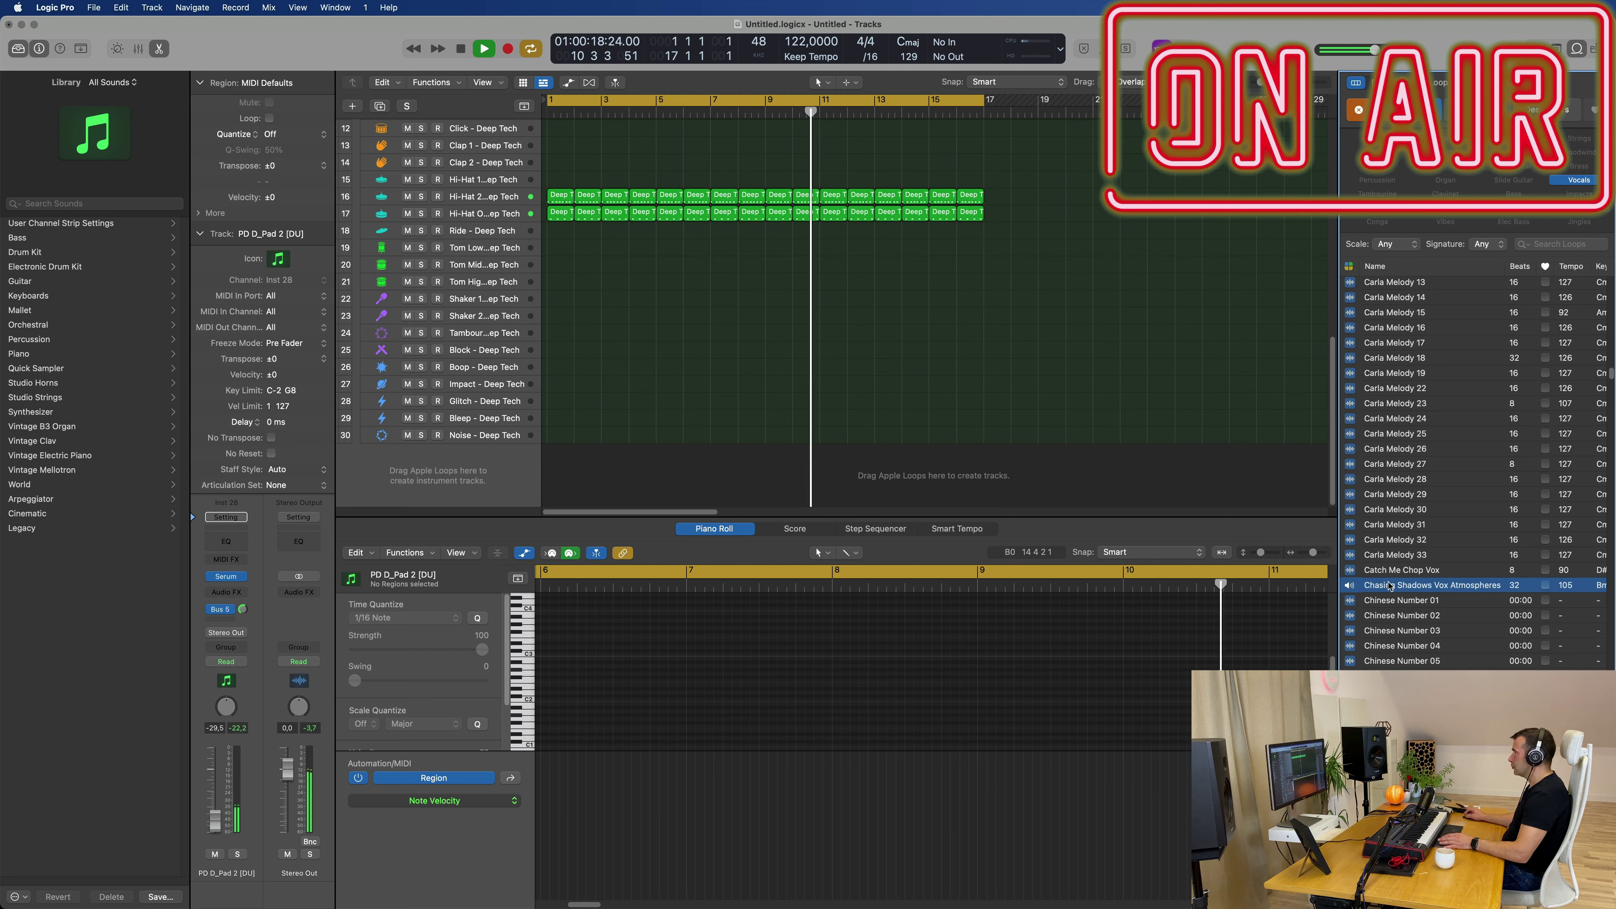
{"action": "left_click_drag", "start_coordinate": [1391, 587], "coordinate": [695, 456]}
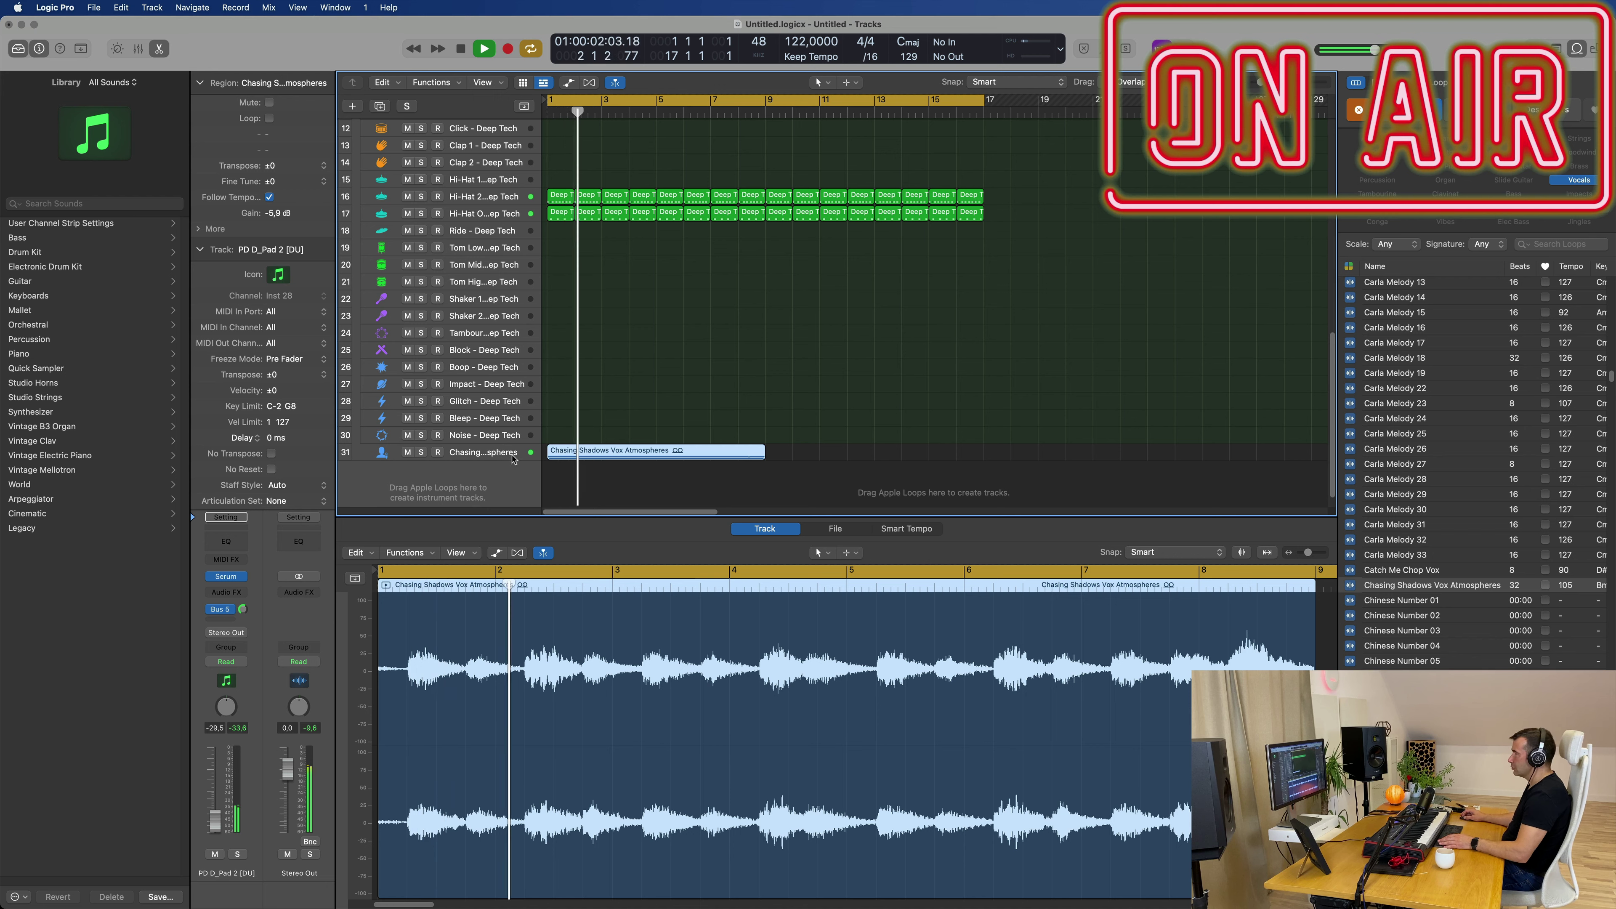
{"action": "left_click_drag", "start_coordinate": [507, 456], "coordinate": [512, 182]}
{"action": "scroll", "coordinate": [794, 441], "scroll_direction": "up", "scroll_amount": 5}
{"action": "key", "text": "Return"}
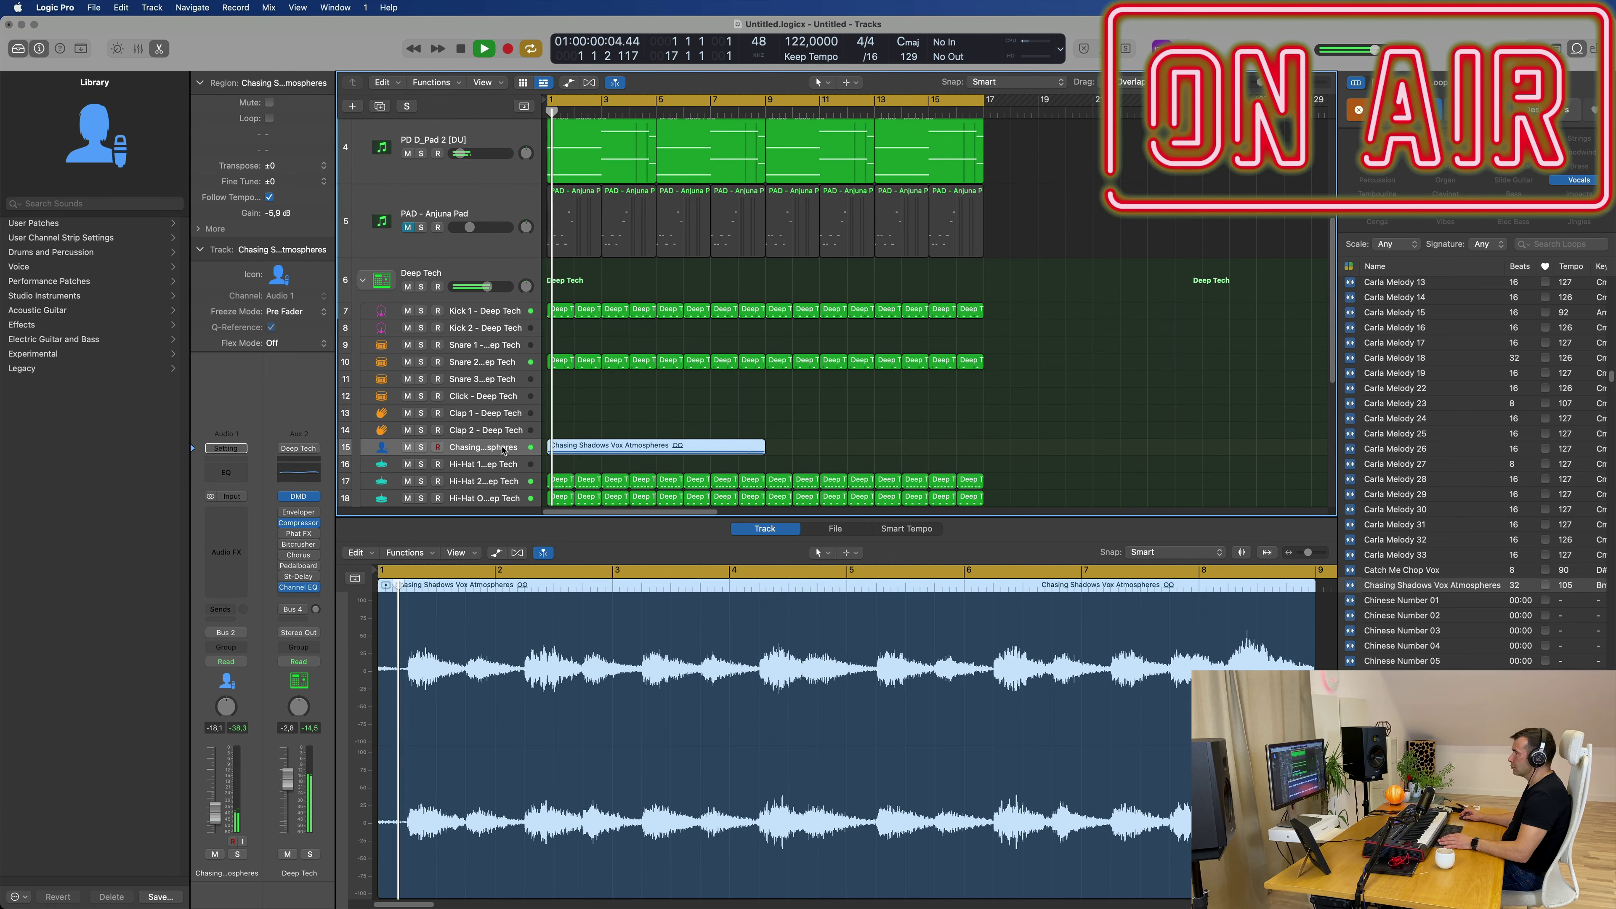
- Split the Chasing Shadows Vox Atmospheres region where its first sound begins and delete the near-silent piece before it
{"action": "scroll", "coordinate": [469, 748], "scroll_direction": "up", "scroll_amount": 5}
{"action": "key", "text": "Return"}
{"action": "scroll", "coordinate": [547, 745], "scroll_direction": "down", "scroll_amount": 2}
{"action": "scroll", "coordinate": [570, 739], "scroll_direction": "down", "scroll_amount": 1}
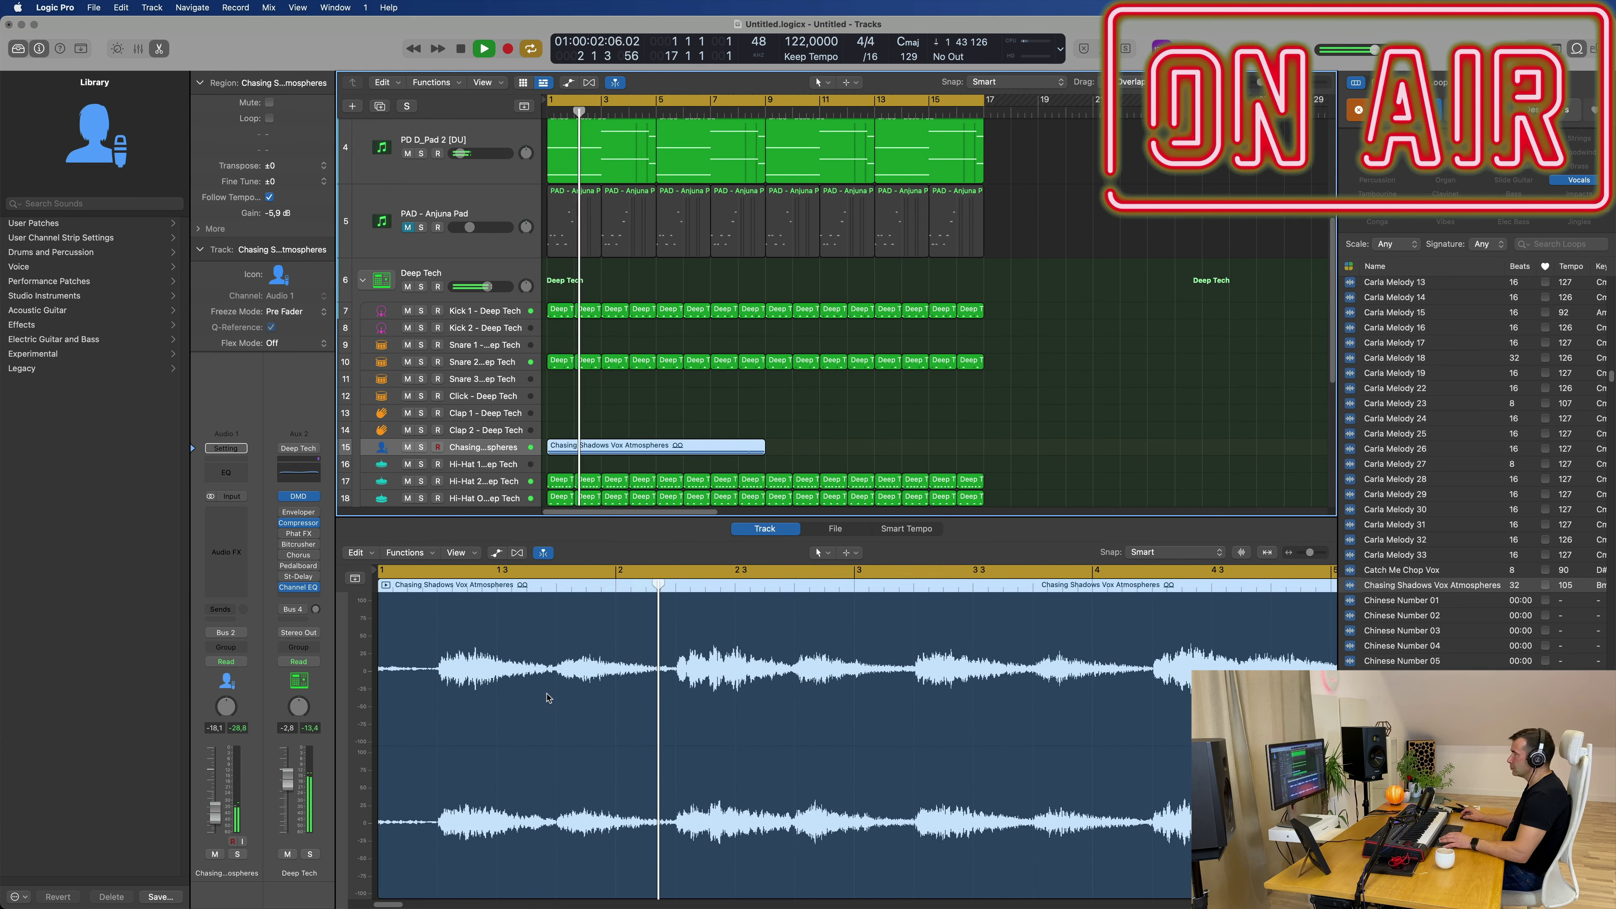
{"action": "key", "text": "Return"}
{"action": "key", "text": "space"}
{"action": "scroll", "coordinate": [611, 646], "scroll_direction": "down", "scroll_amount": 3}
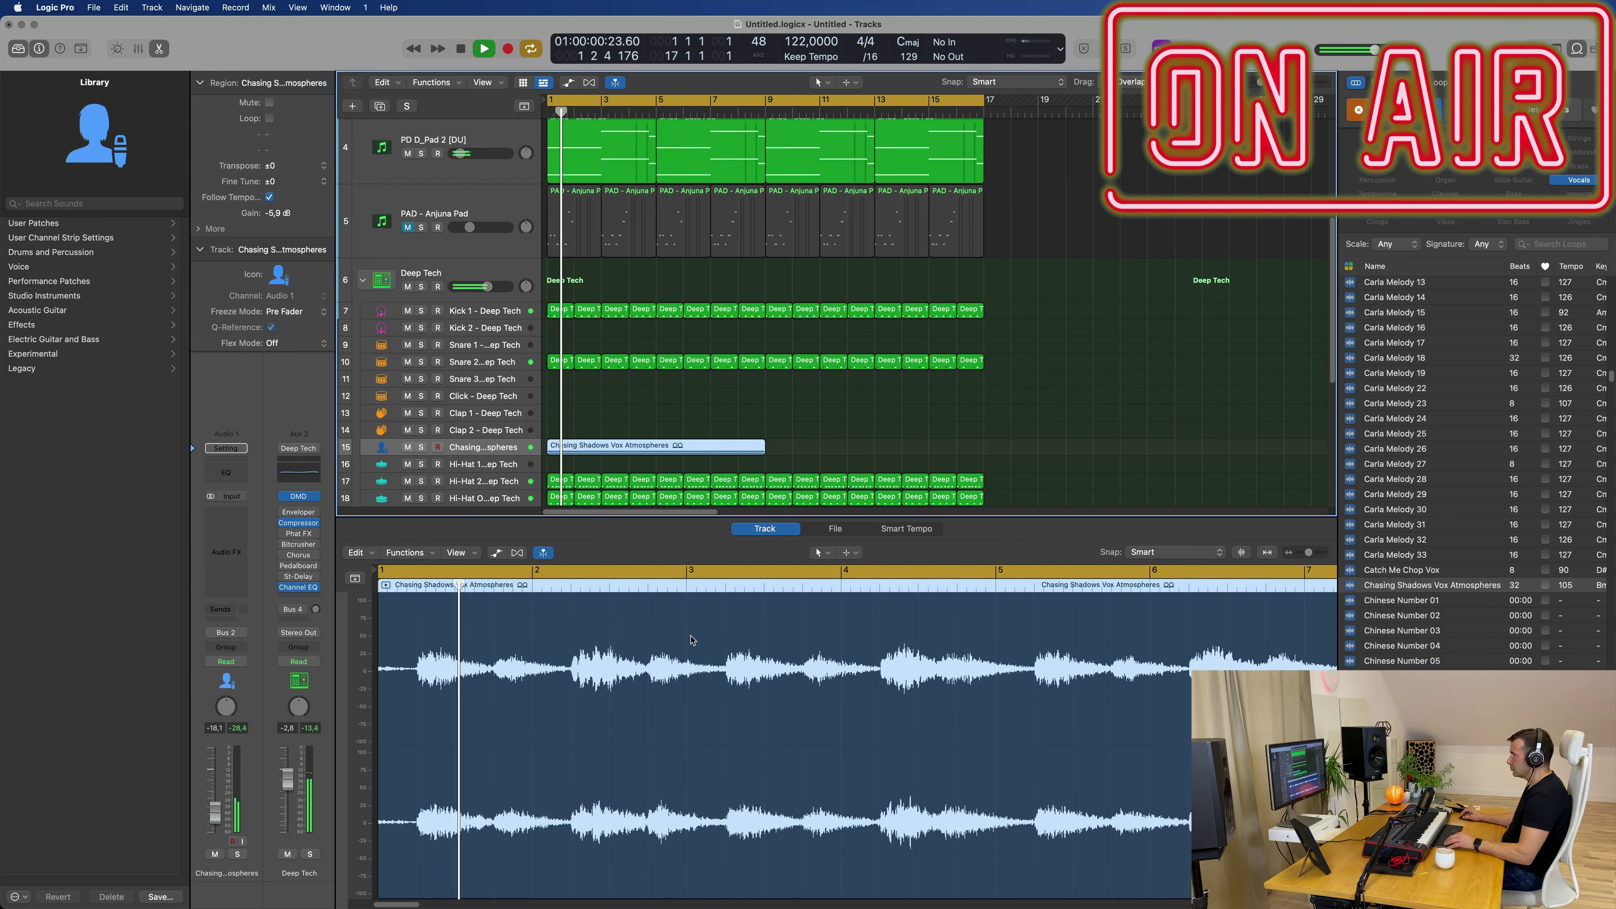
{"action": "scroll", "coordinate": [622, 464], "scroll_direction": "up", "scroll_amount": 3}
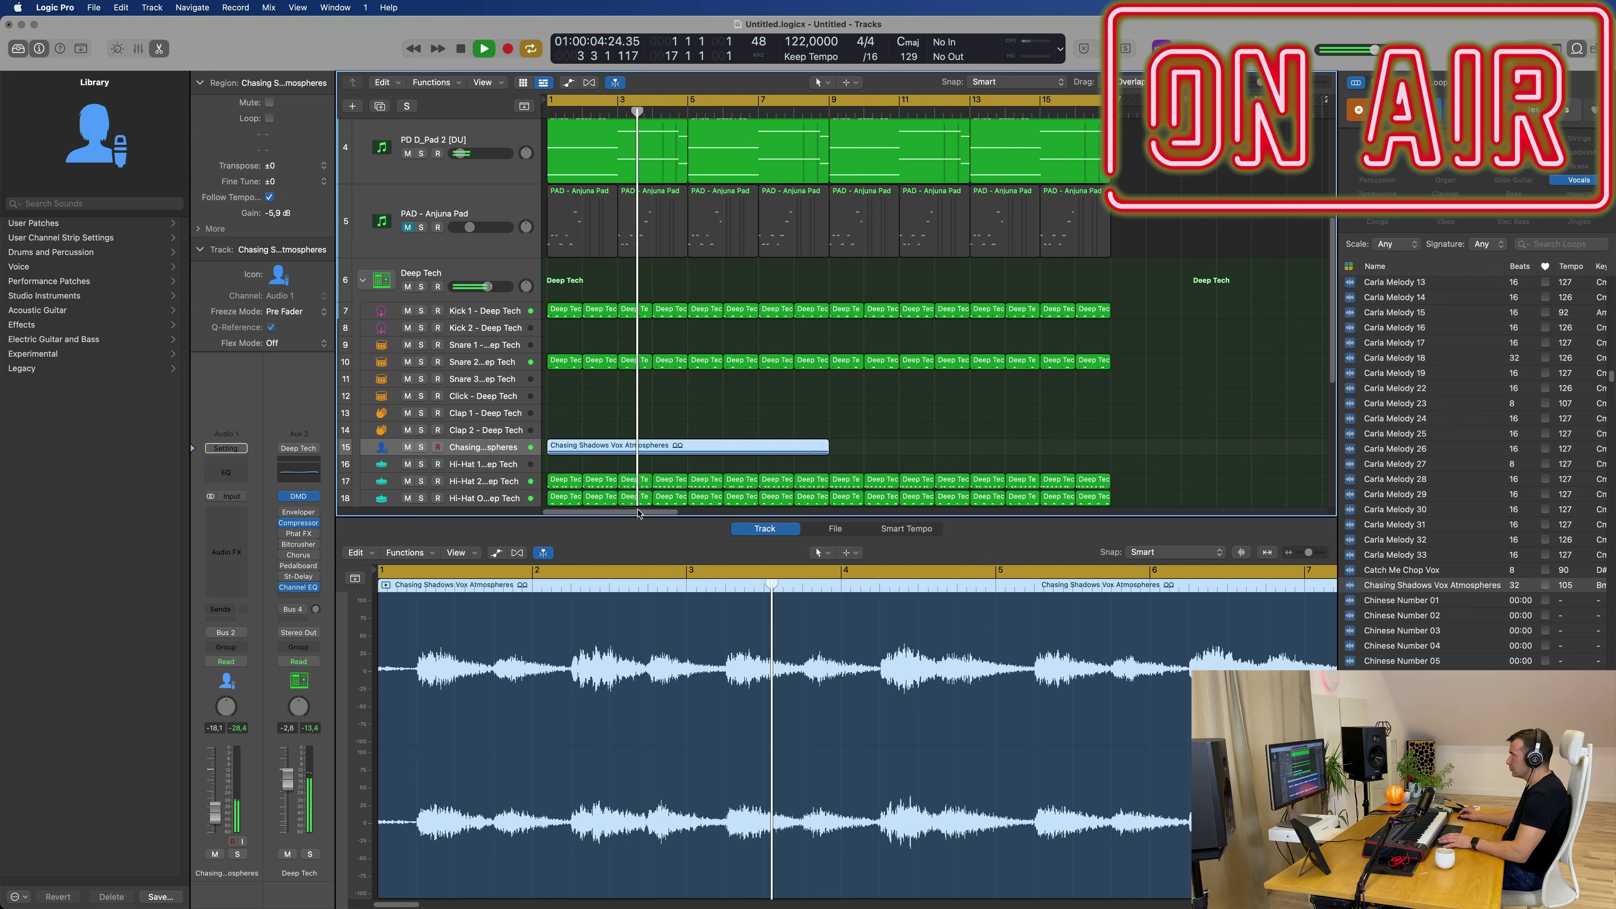
{"action": "left_click", "coordinate": [417, 658]}
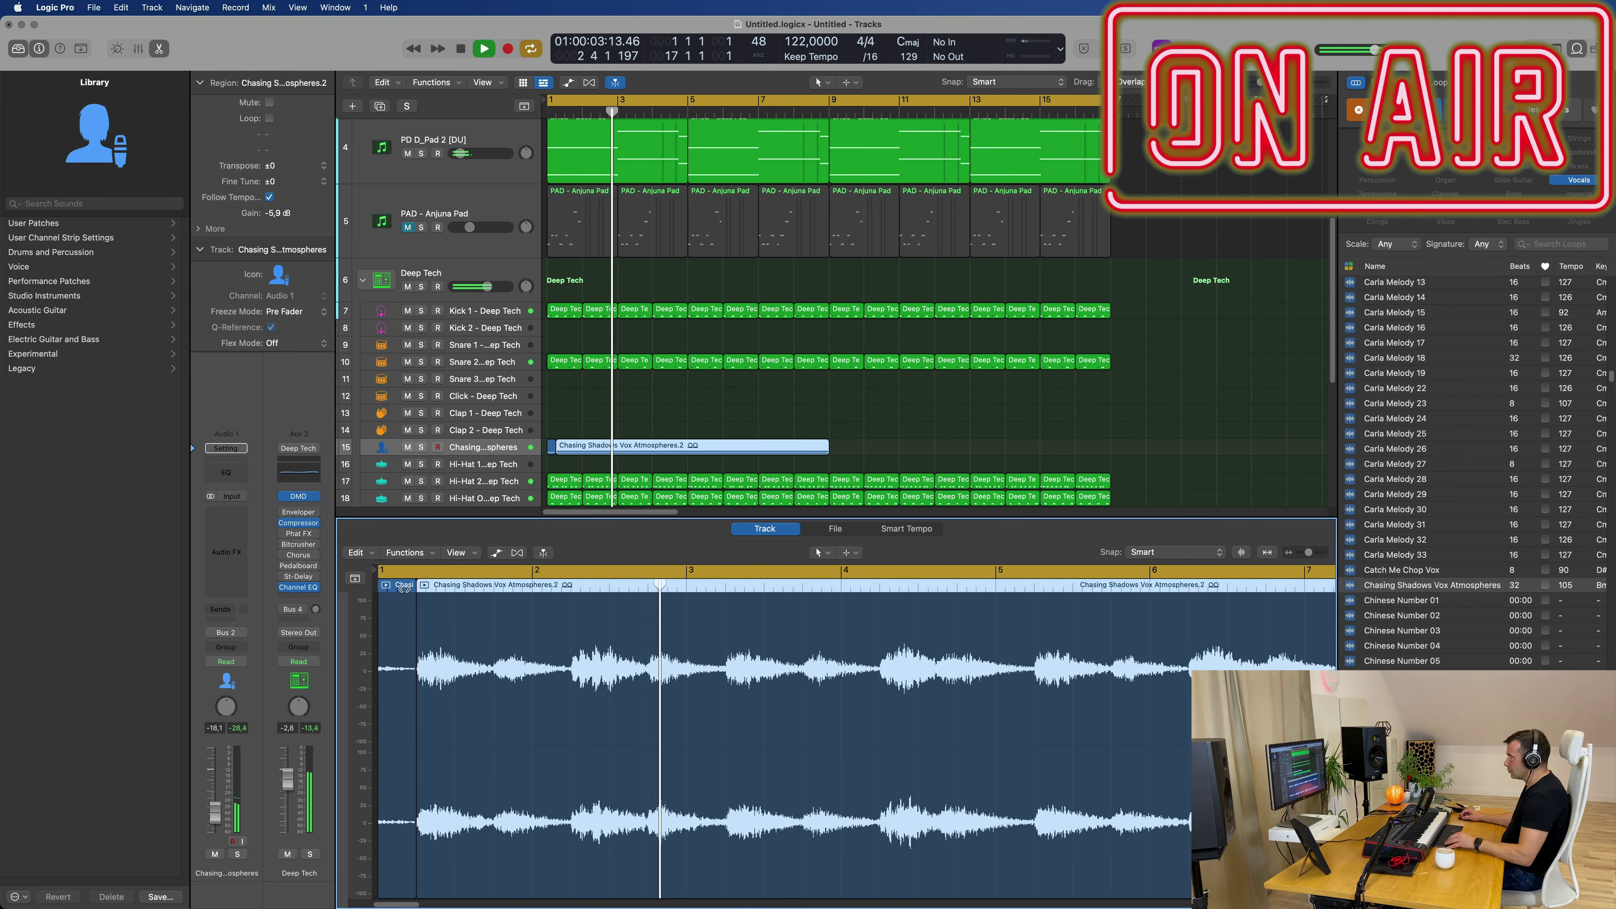
{"action": "left_click", "coordinate": [398, 588]}
{"action": "key", "text": "BackSpace"}
- Move the trimmed vocal region to start at bar 1 and play it
{"action": "left_click_drag", "start_coordinate": [627, 445], "coordinate": [618, 446]}
{"action": "key", "text": "space"}
{"action": "key", "text": "space"}
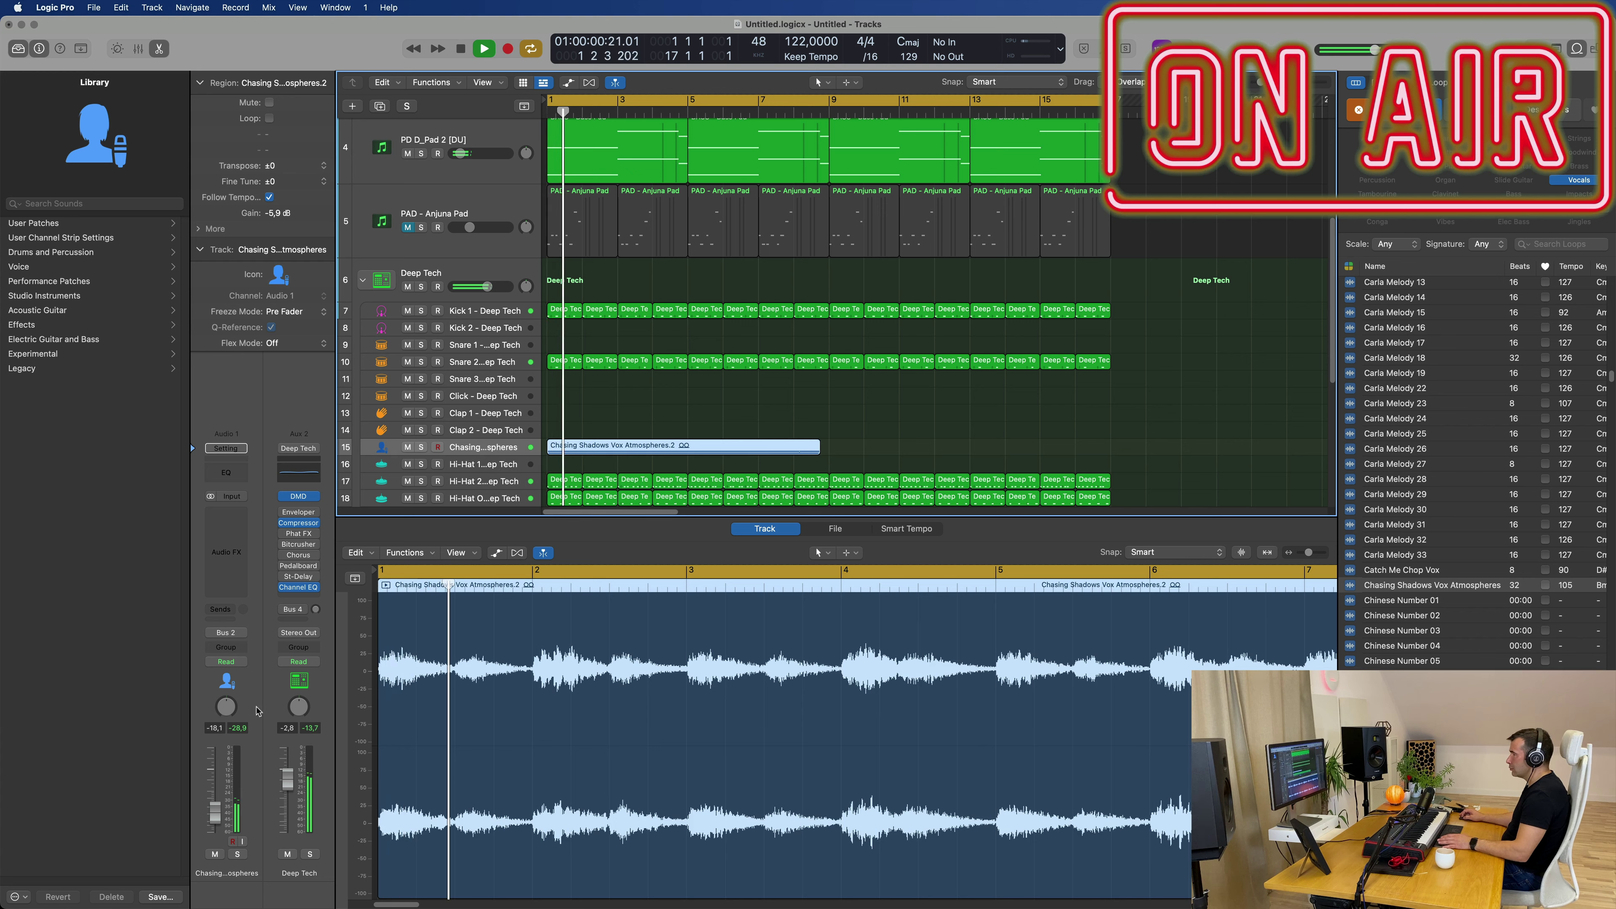
- Replay the project from the start to check the trimmed vocal region's timing against the other tracks
{"action": "key", "text": "super+Right"}
{"action": "key", "text": "super+Right"}
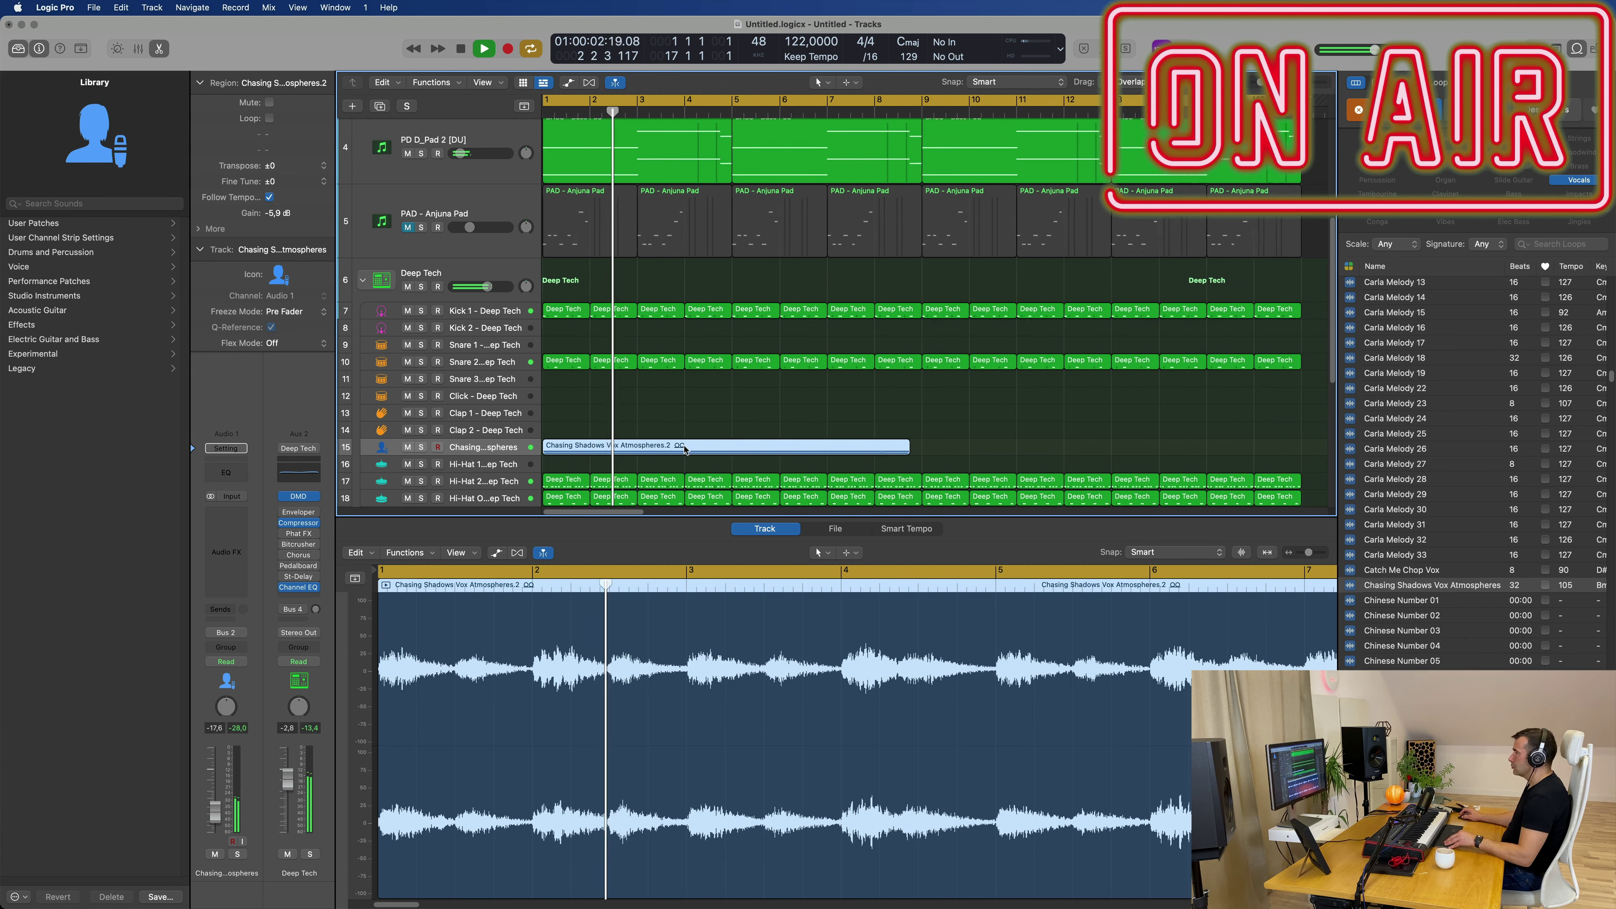
{"action": "key", "text": "super+Left"}
{"action": "key", "text": "super+Left"}
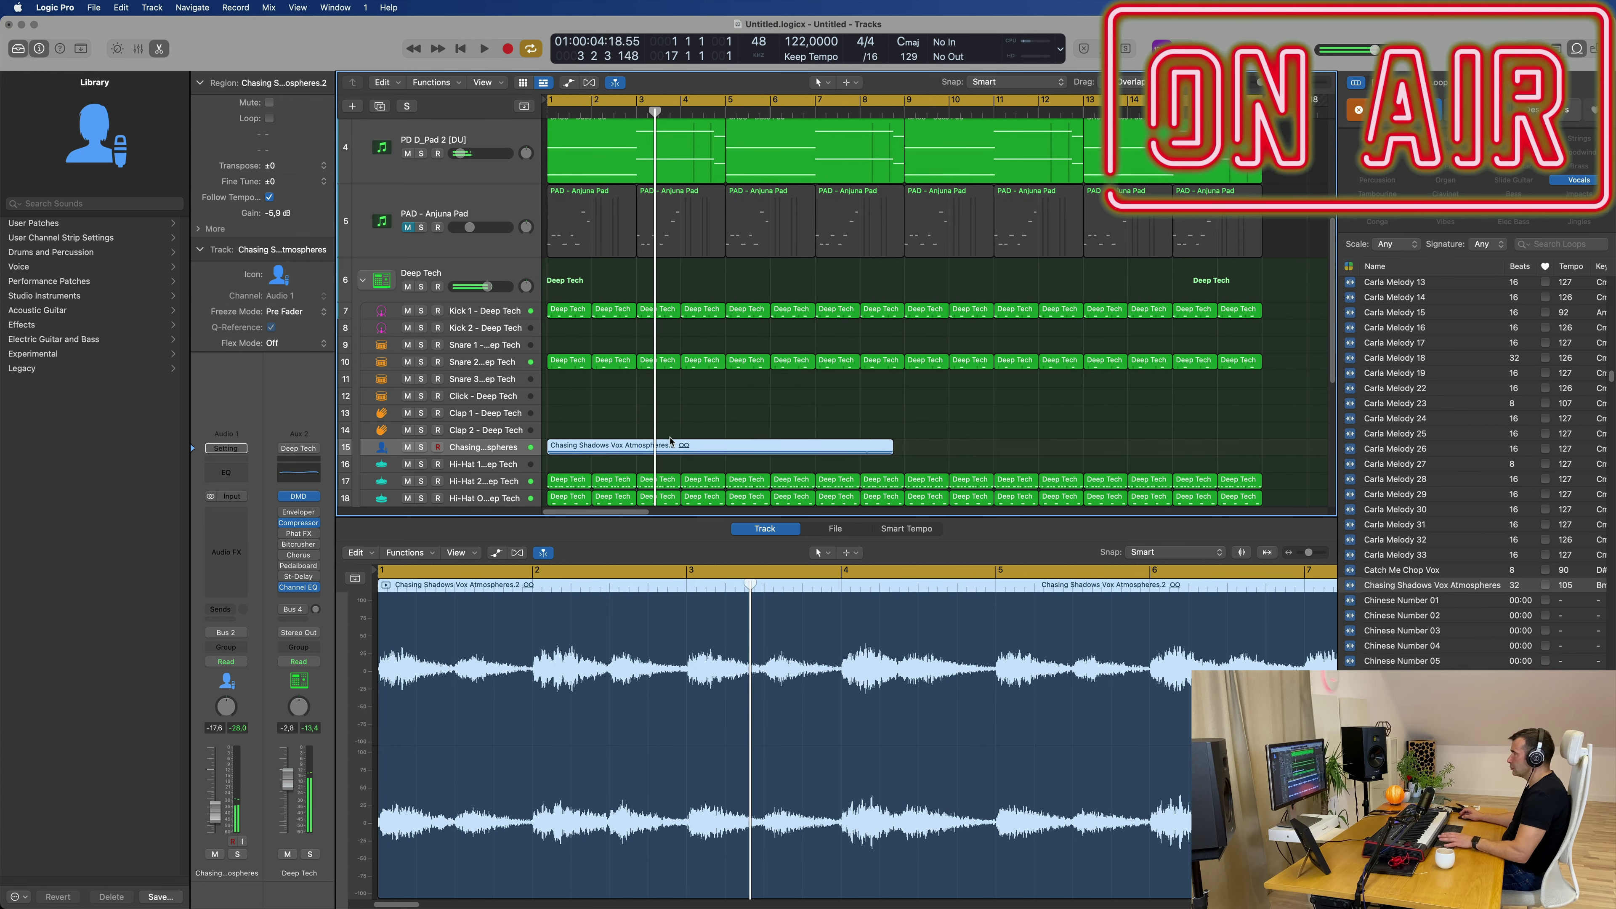
{"action": "key", "text": "Return"}
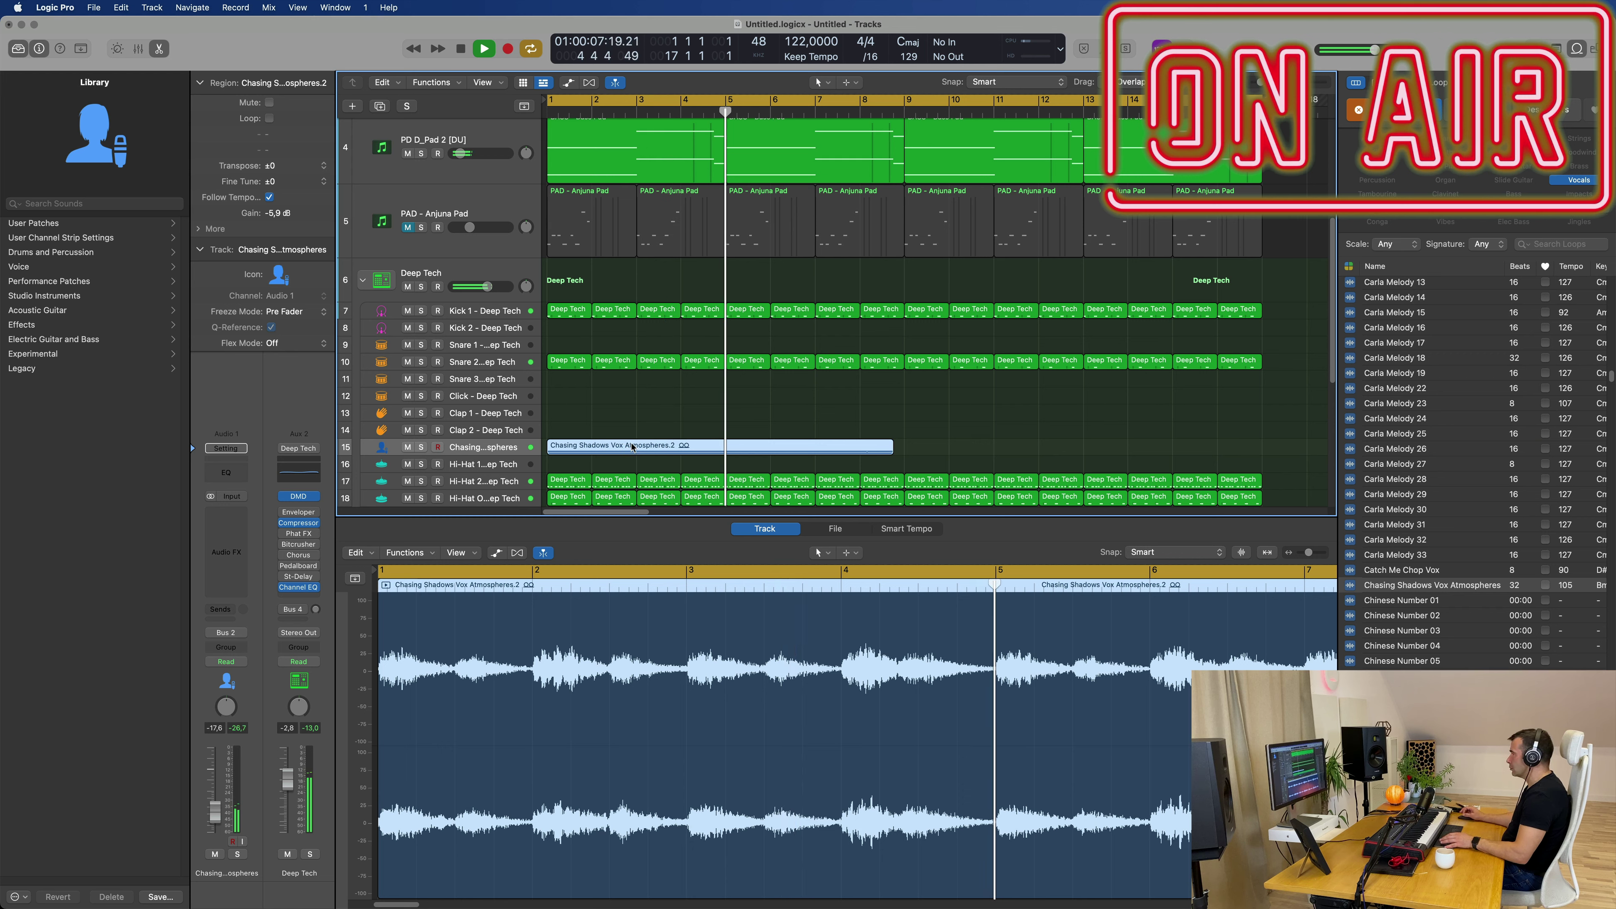
{"action": "key", "text": "space"}
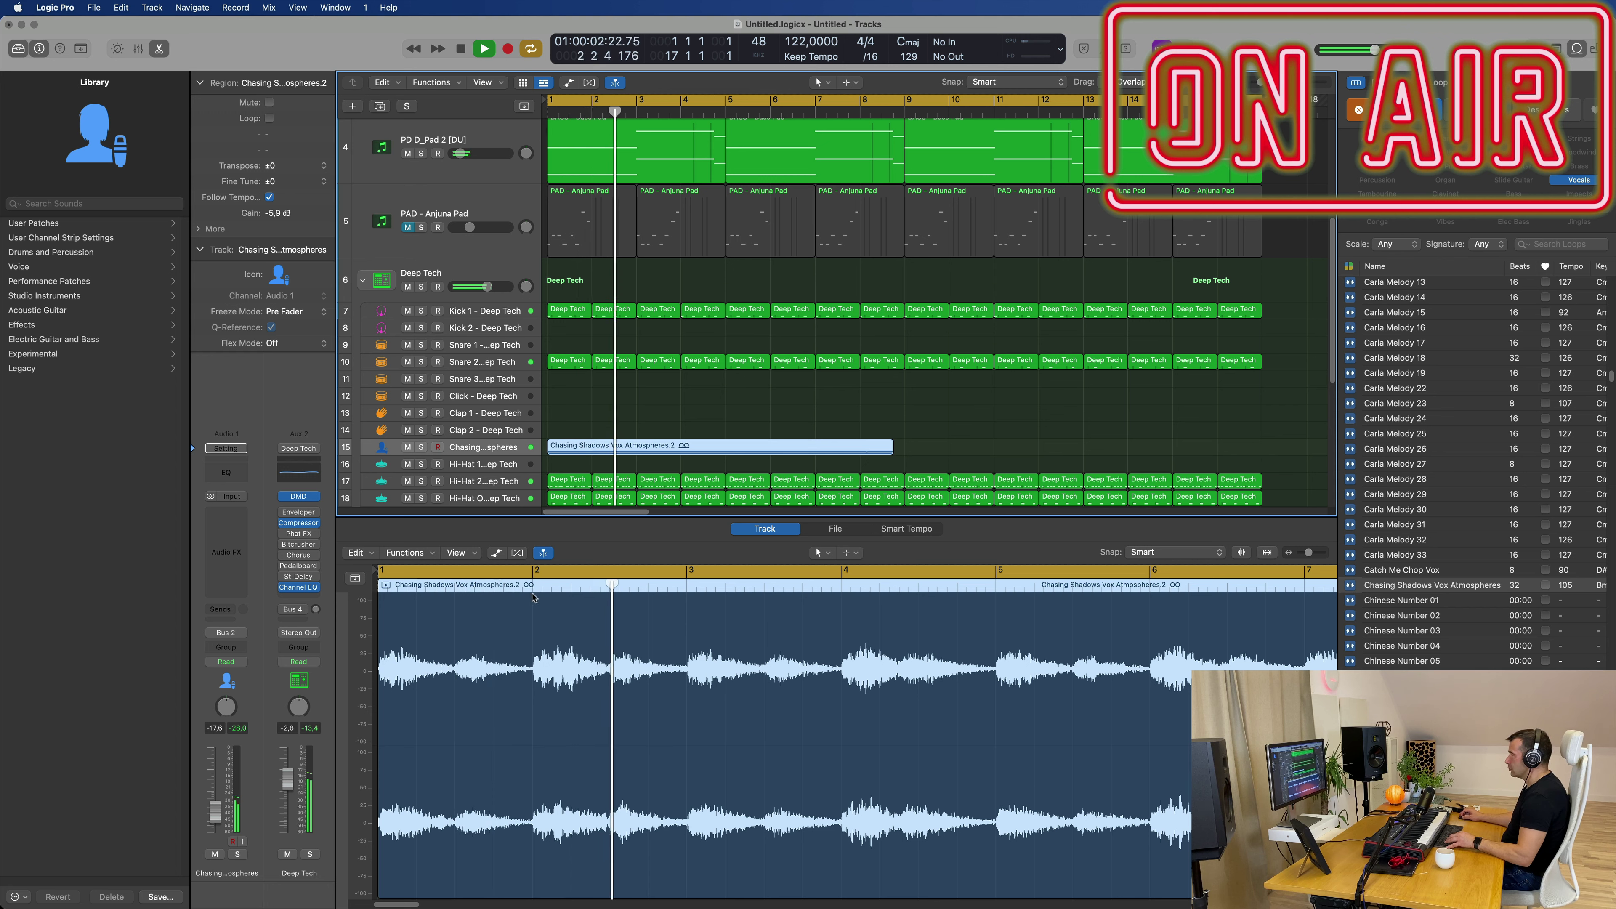
- Play the project from the start several times, switching the cycle range off and back on, to judge the vocal against the drums
{"action": "key", "text": "Return"}
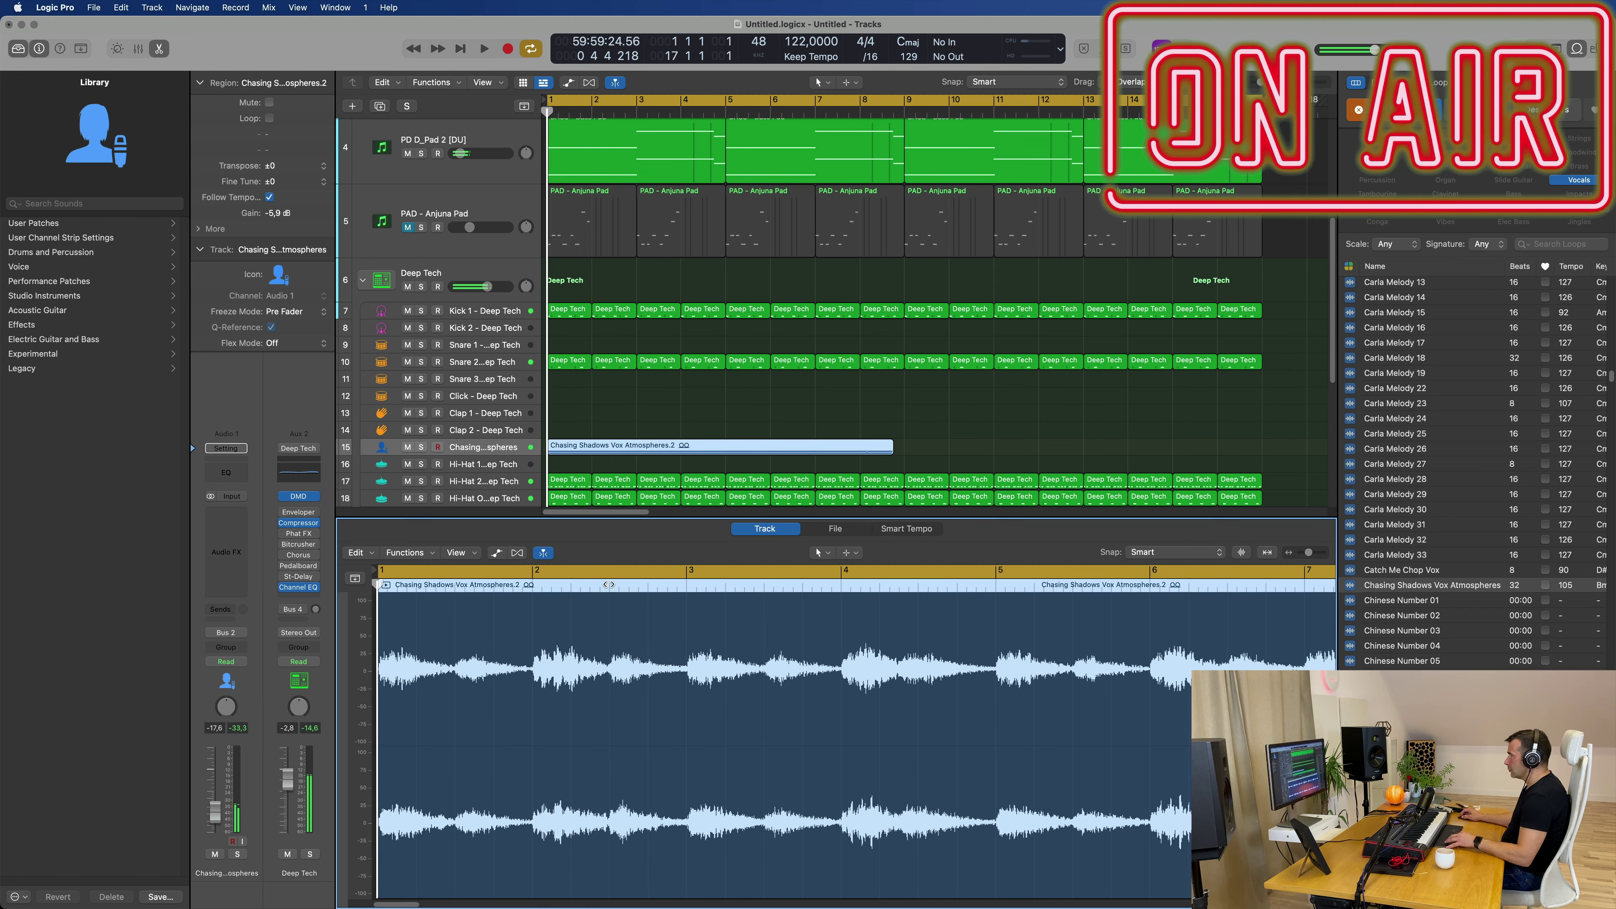
{"action": "key", "text": "space"}
{"action": "left_click", "coordinate": [606, 575]}
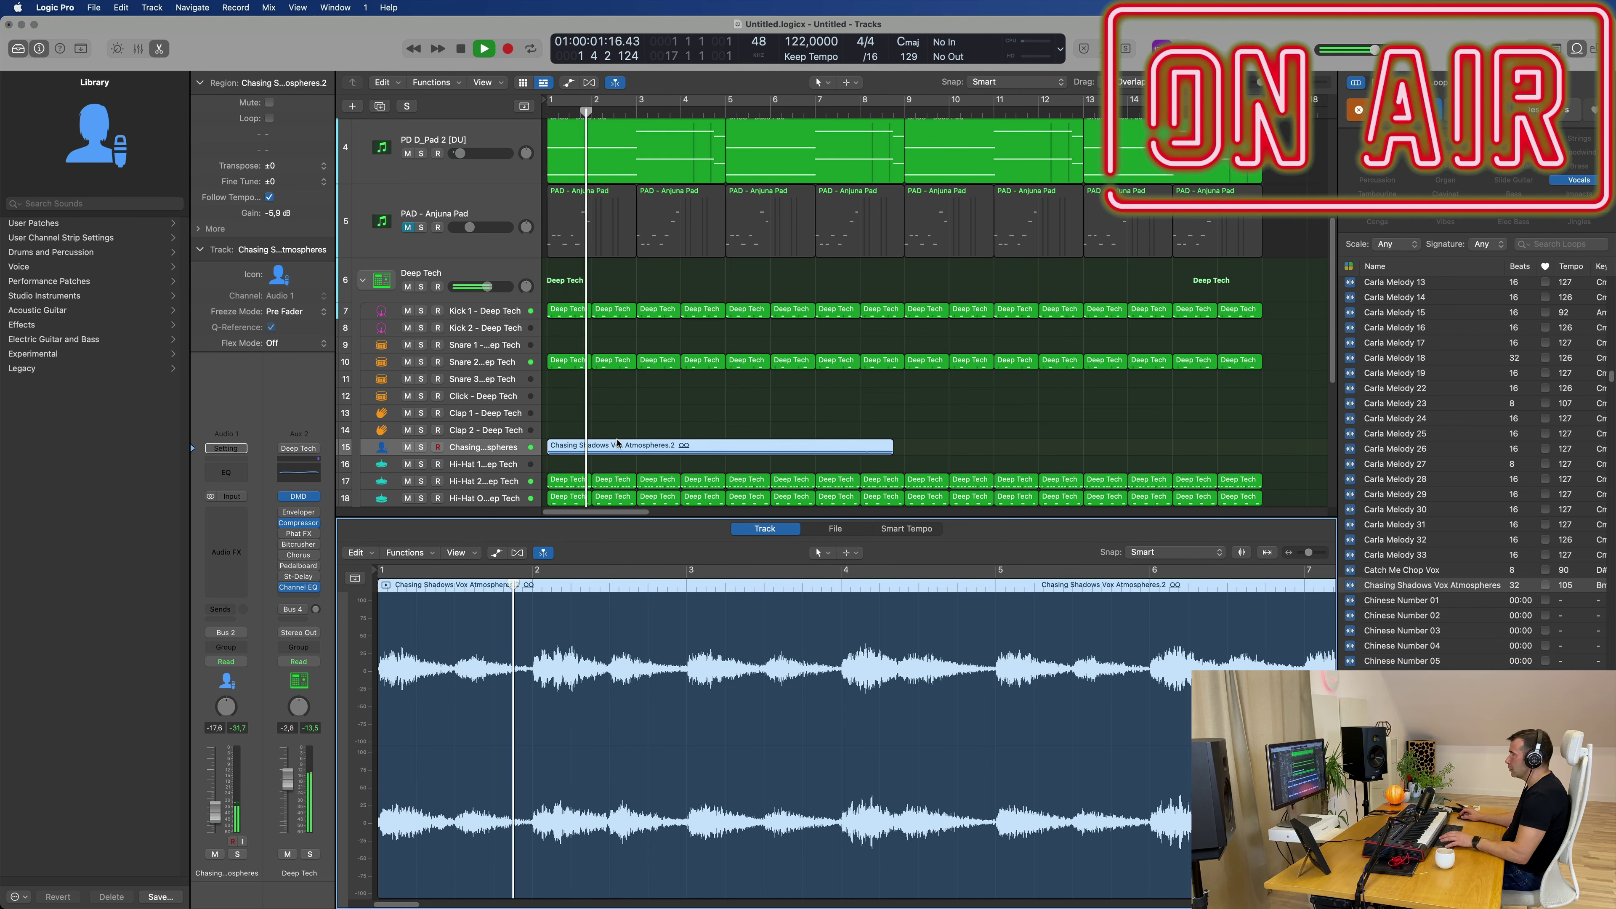
{"action": "scroll", "coordinate": [624, 434], "scroll_direction": "up", "scroll_amount": 1}
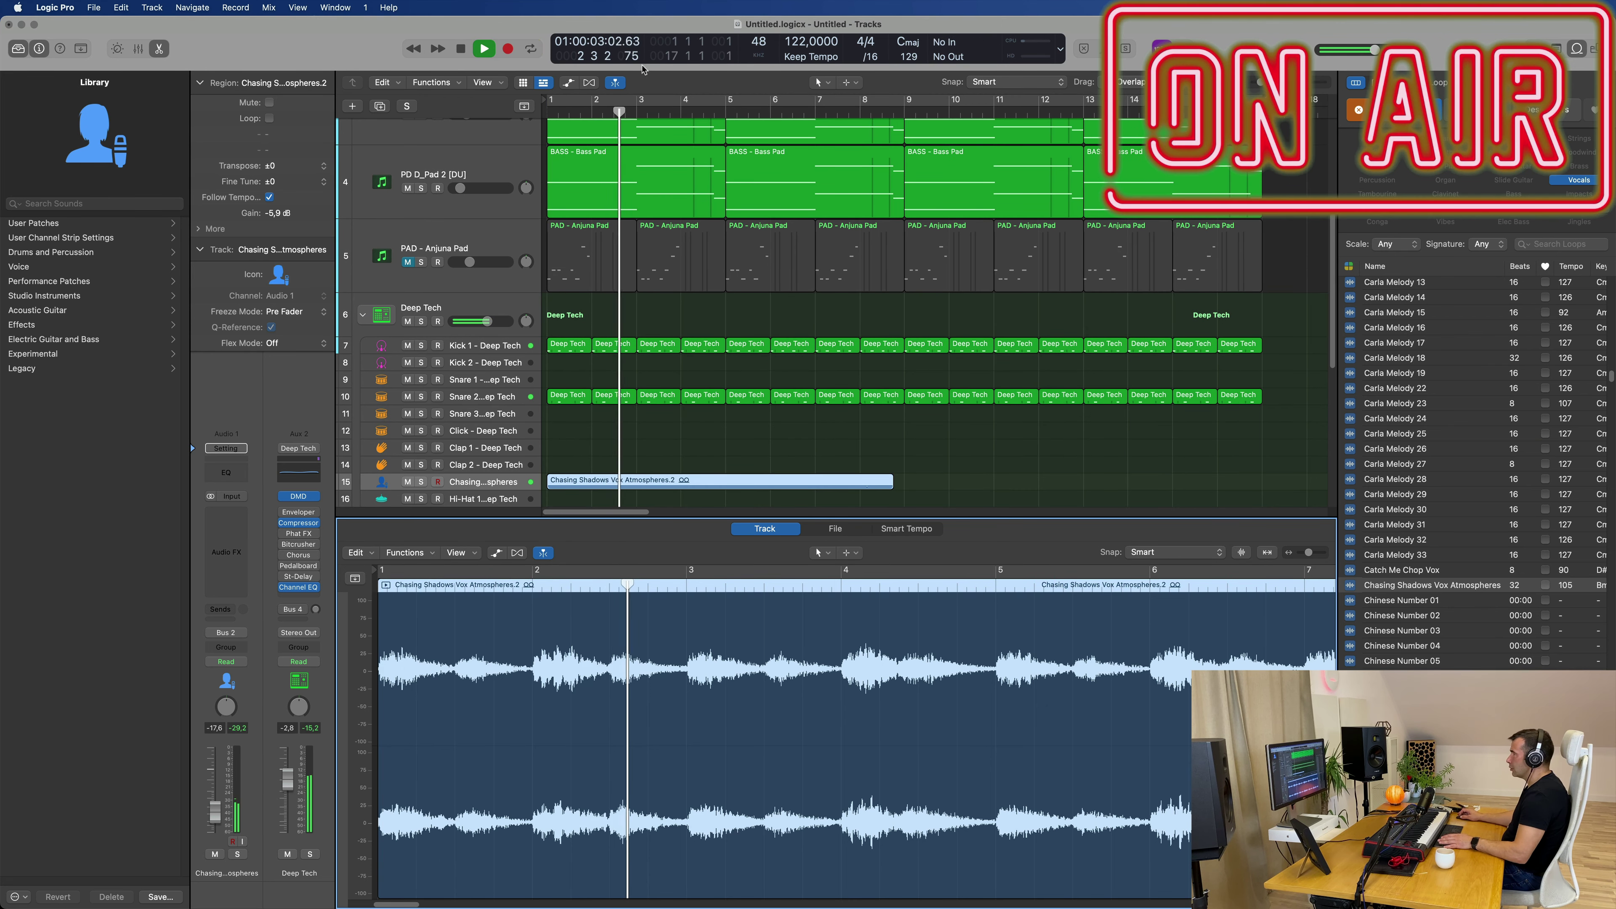
{"action": "key", "text": "c"}
{"action": "key", "text": "Return"}
{"action": "scroll", "coordinate": [567, 255], "scroll_direction": "down", "scroll_amount": 6}
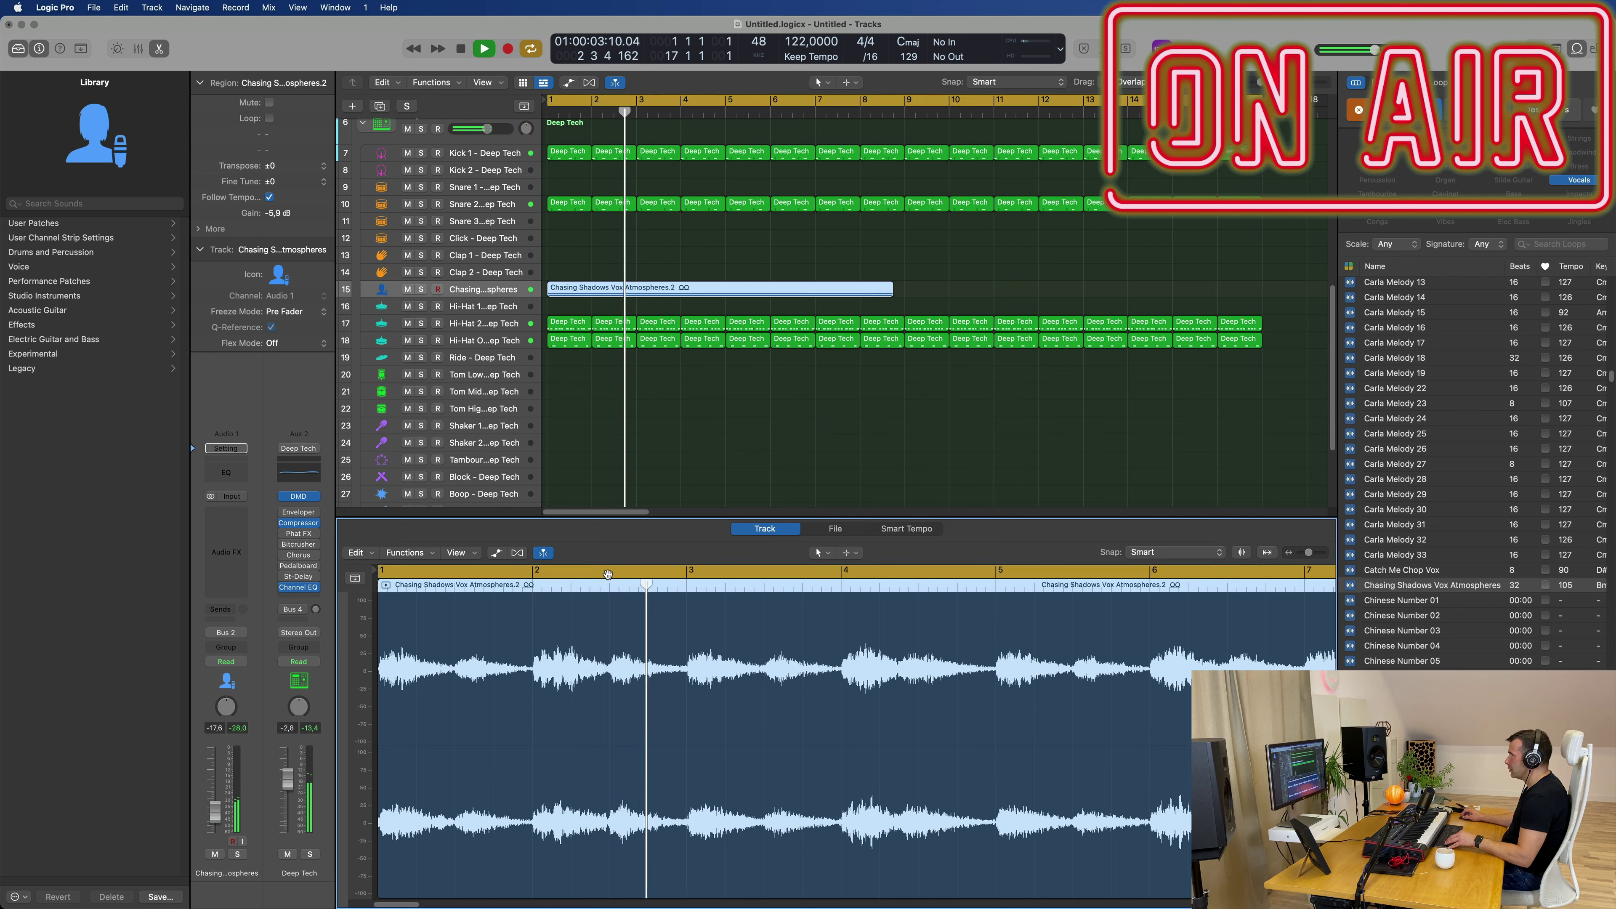
{"action": "key", "text": "space"}
{"action": "key", "text": "space"}
- Enlarge the height of the Chasing Shadows Vox Atmospheres track so its waveform shows in the arrangement, and restart playback from bar 1
{"action": "scroll", "coordinate": [609, 290], "scroll_direction": "up", "scroll_amount": 3}
{"action": "left_click", "coordinate": [510, 295]}
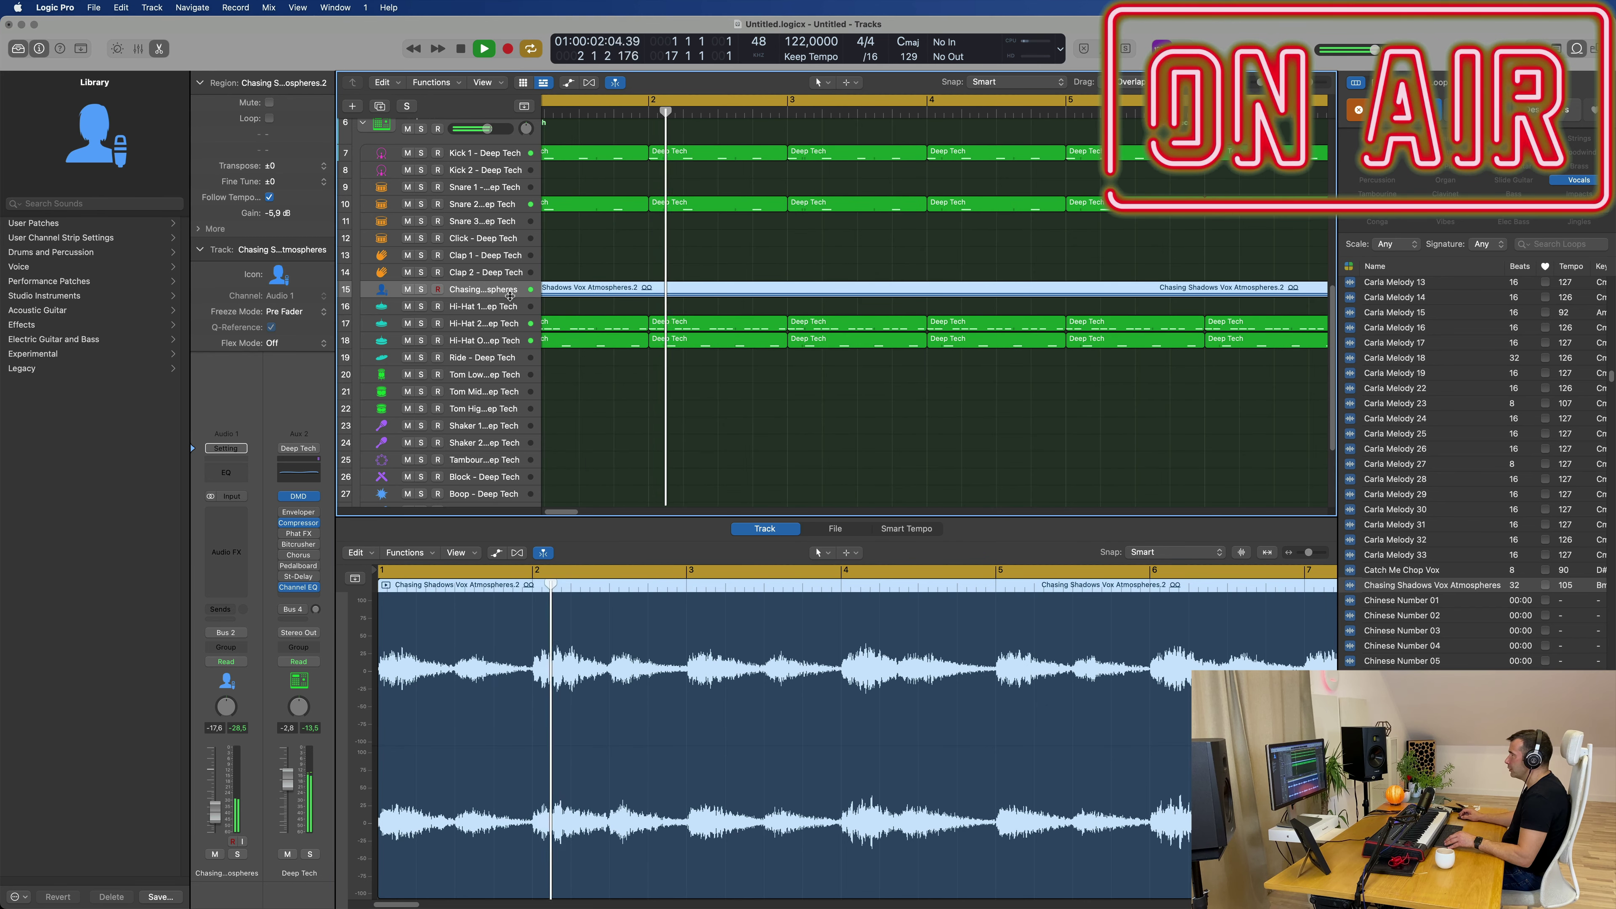
{"action": "left_click_drag", "start_coordinate": [511, 295], "coordinate": [469, 408]}
{"action": "key", "text": "Return"}
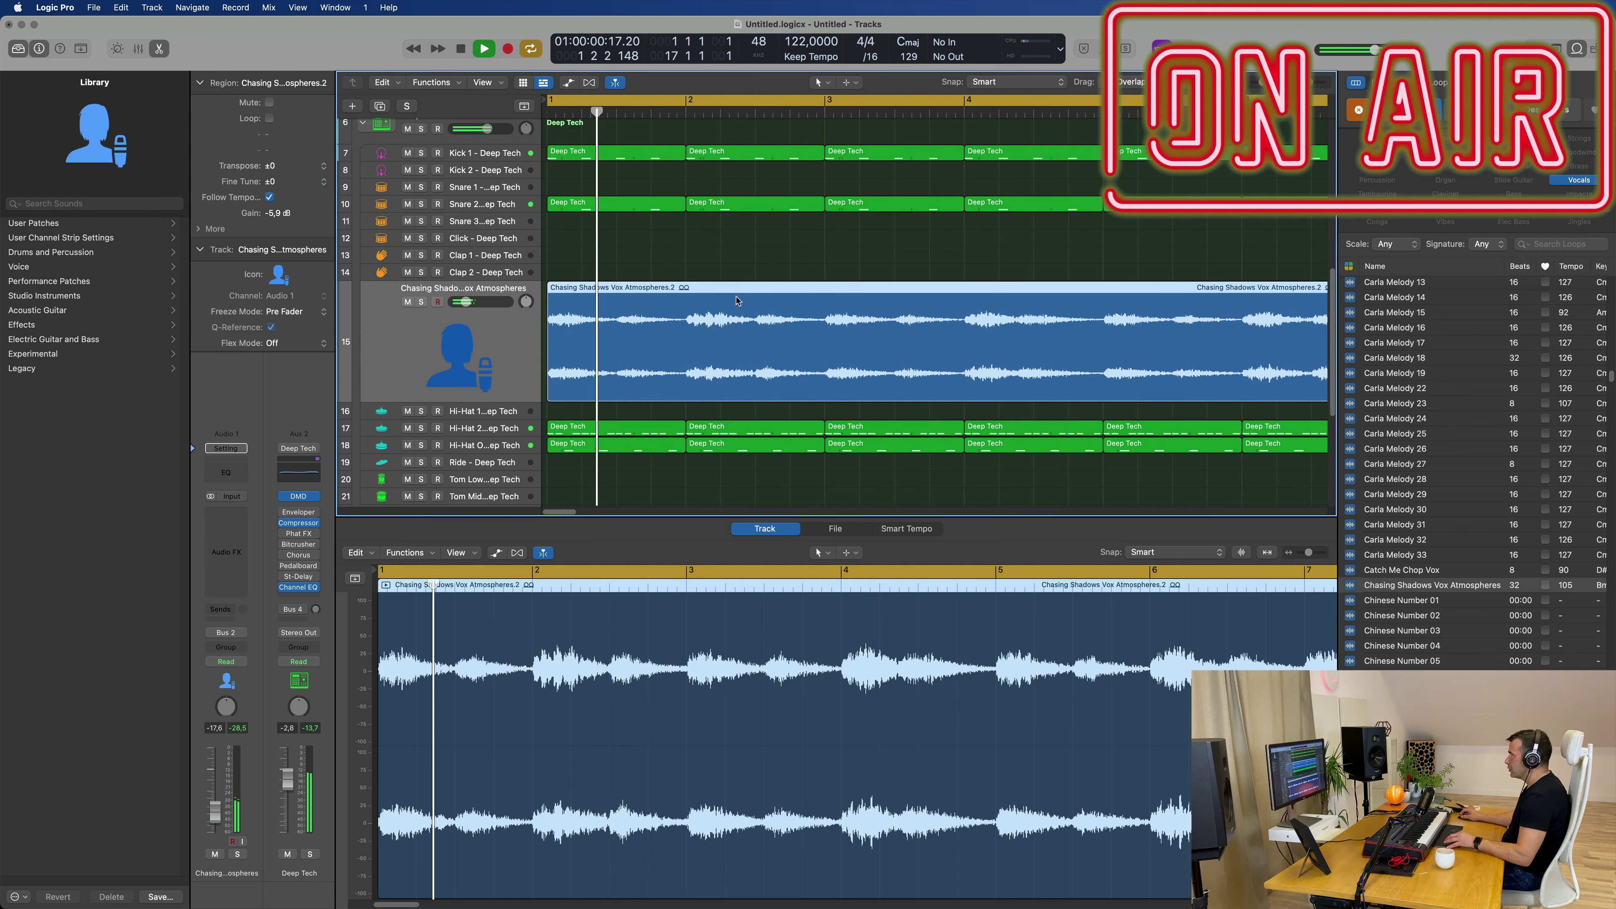
- Split the vocal region at 2 3 1 1, at bar 3 and at 4 2 1 1
{"action": "left_click", "coordinate": [756, 306]}
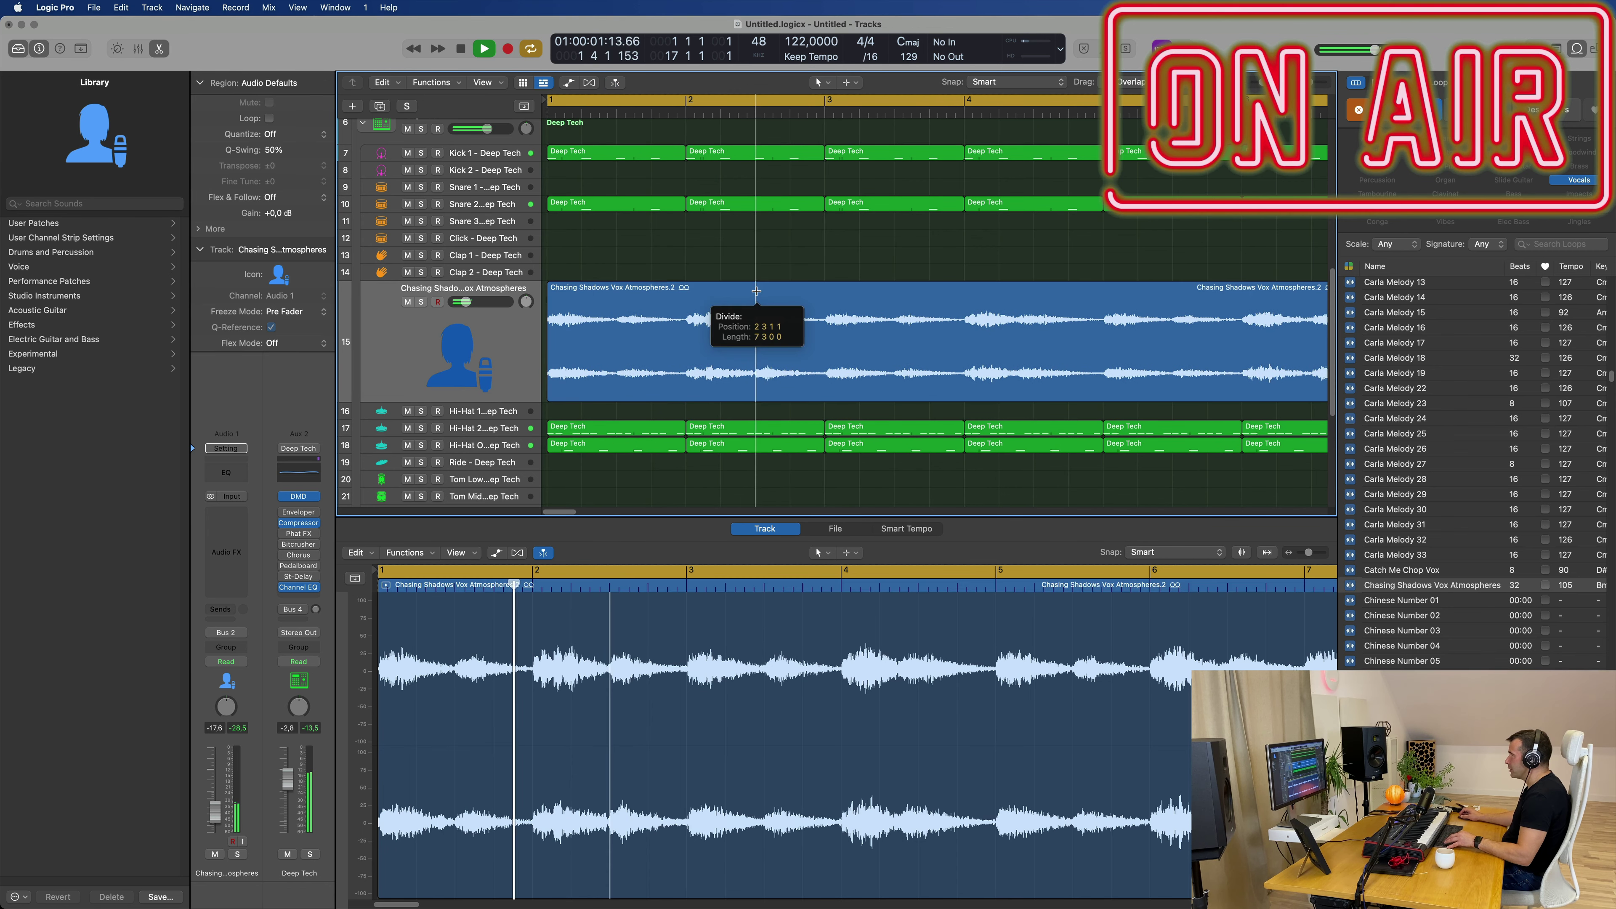
{"action": "left_click", "coordinate": [826, 290]}
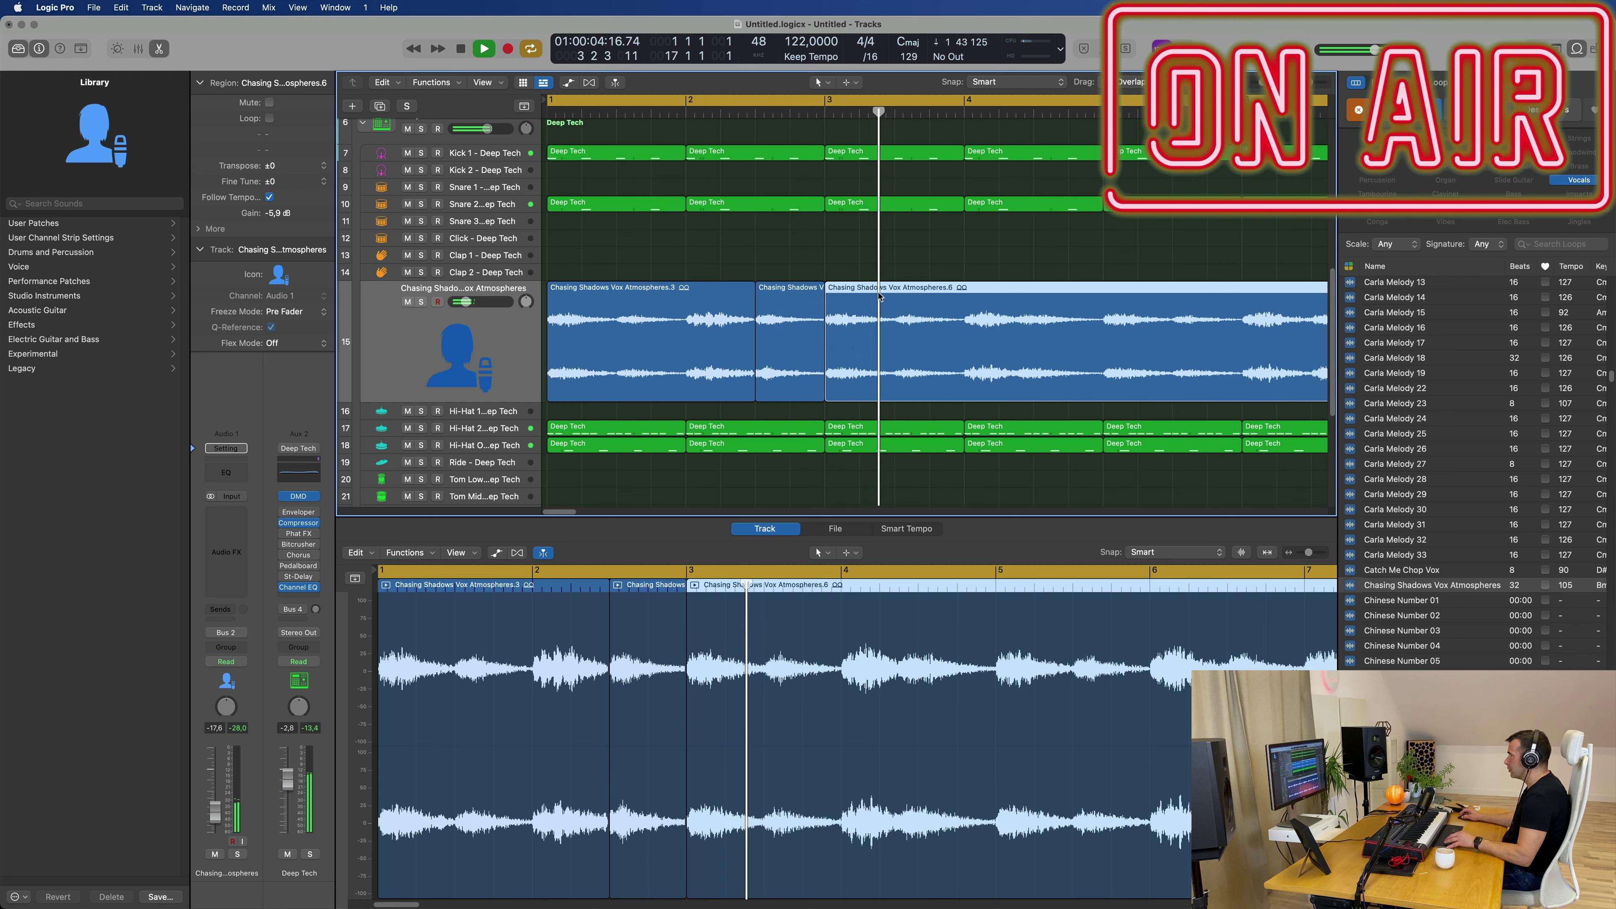
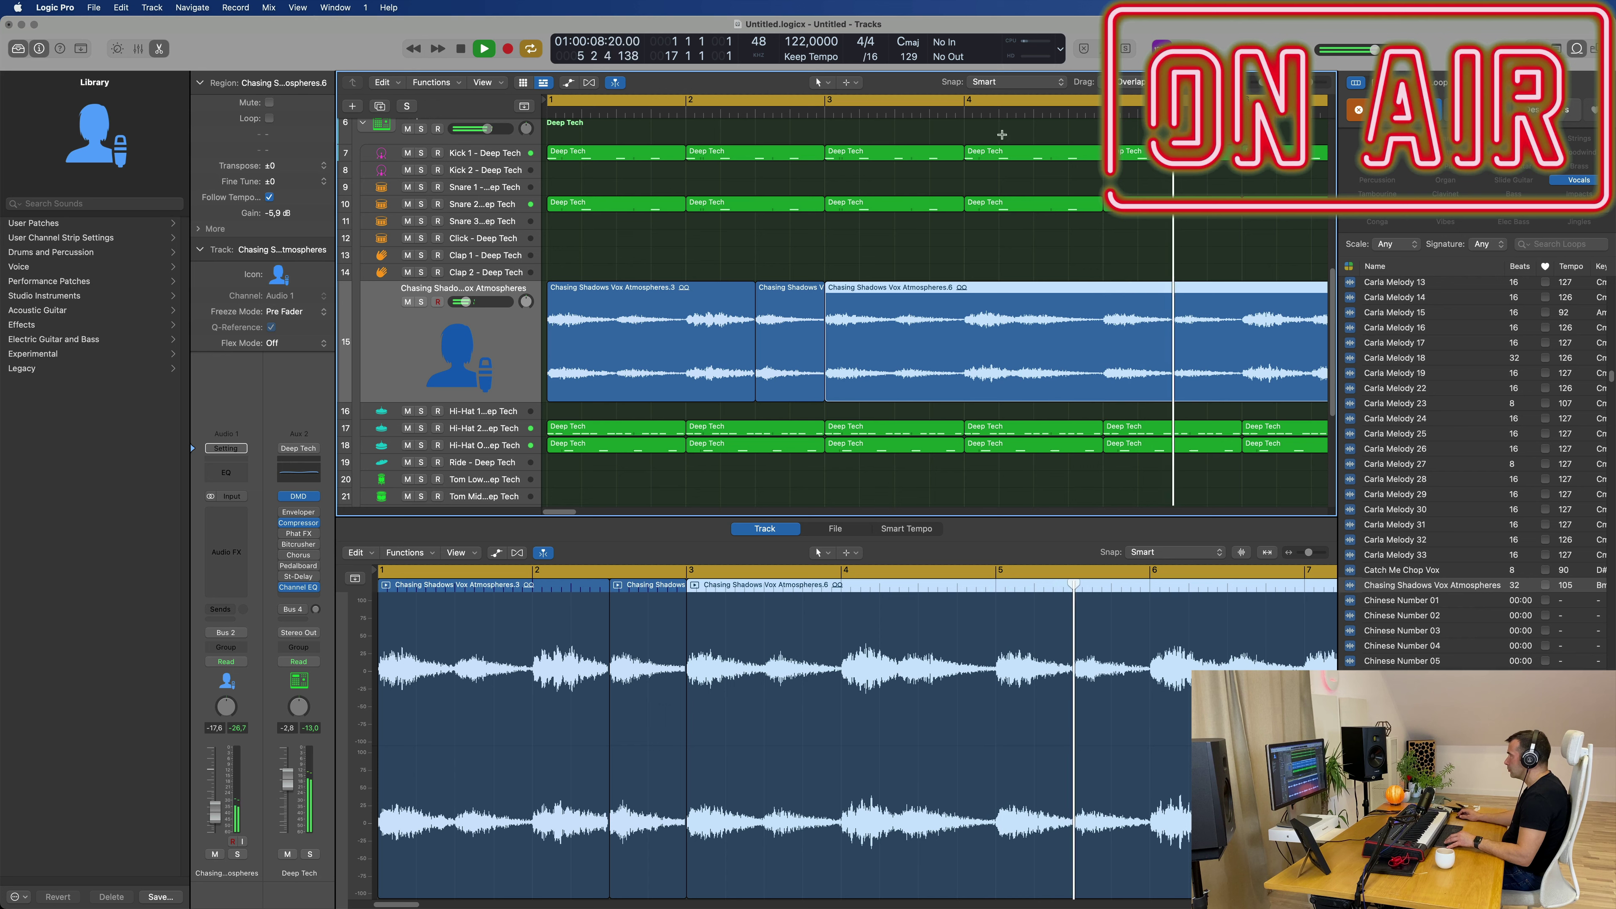
{"action": "left_click", "coordinate": [1000, 292]}
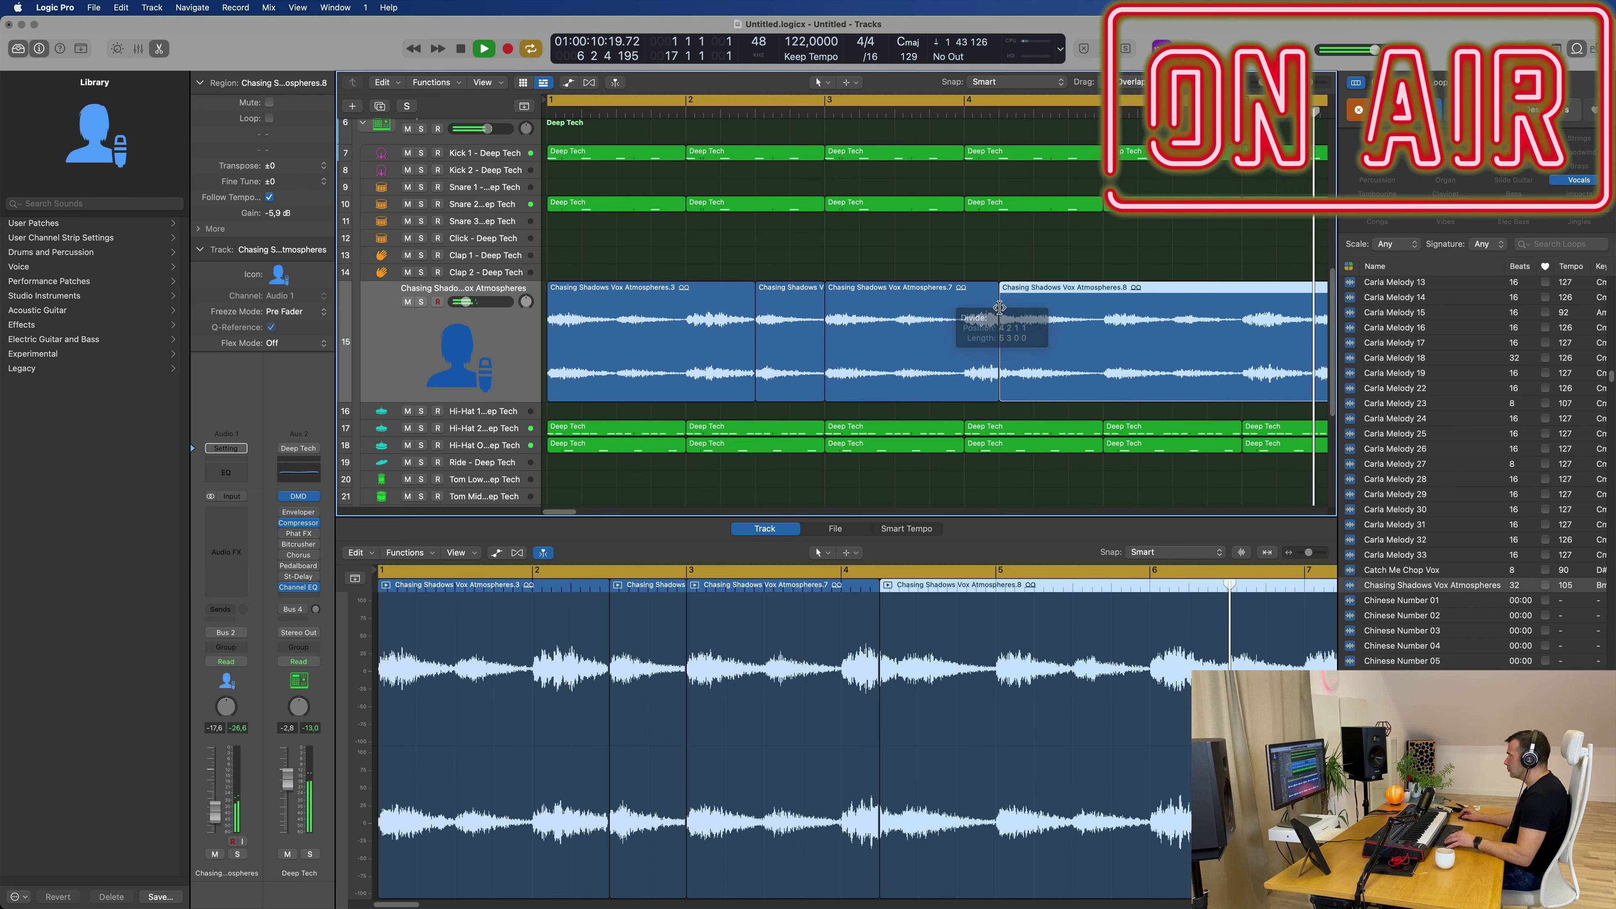
- Delete the vocal piece between bar 3 and 4 2 1 1 and the opening piece before 2 3 1 1
{"action": "key", "text": "BackSpace"}
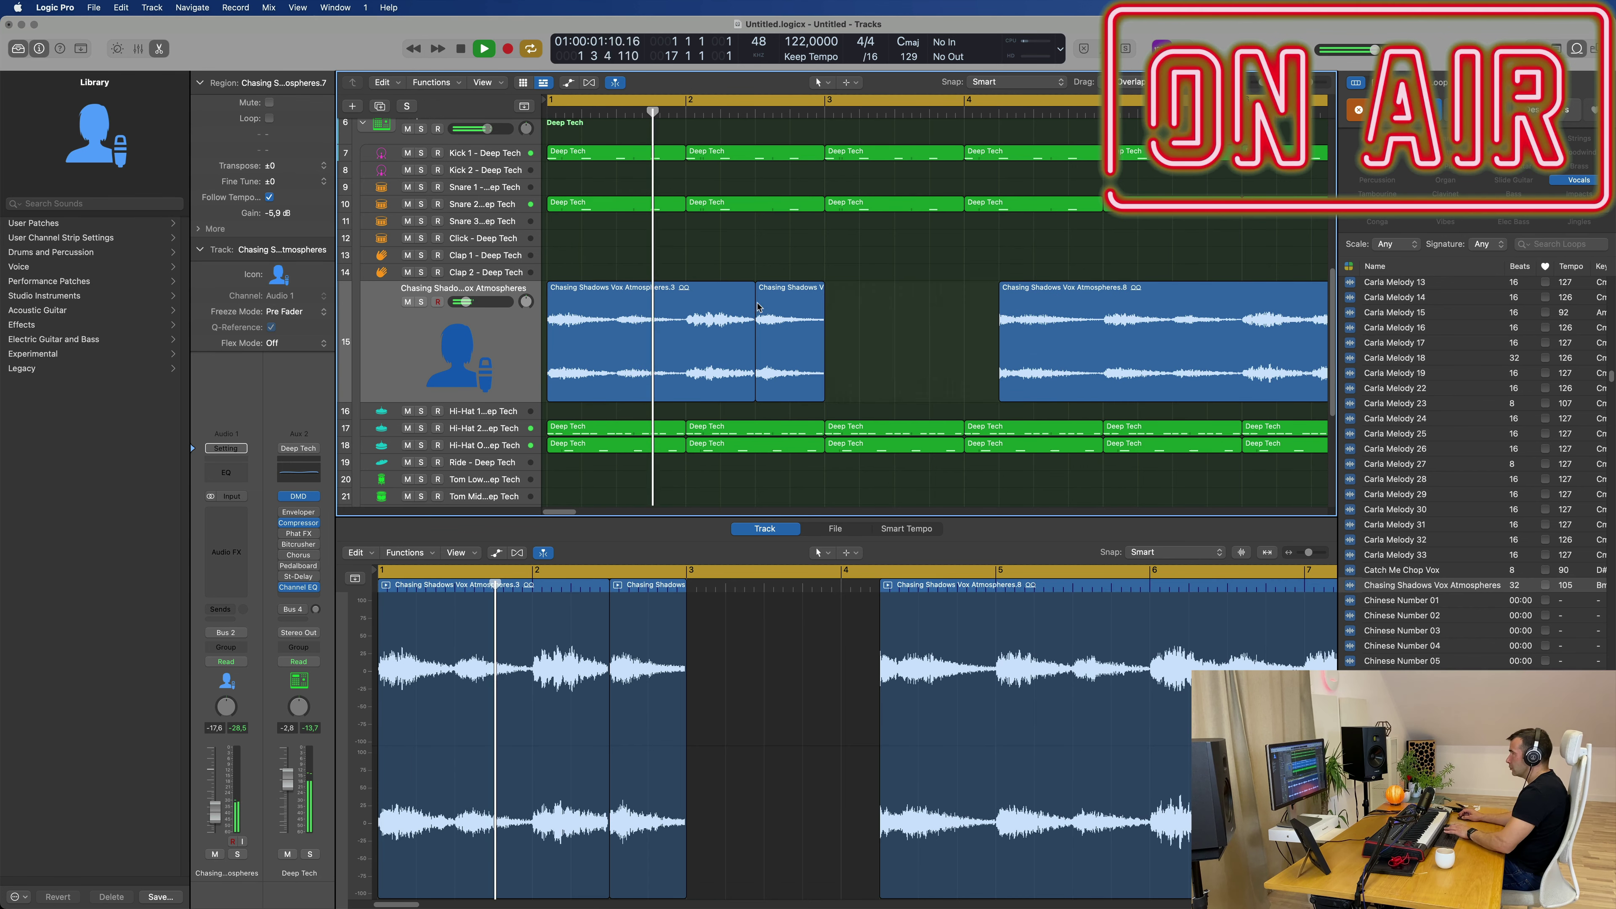
{"action": "left_click", "coordinate": [716, 319]}
{"action": "key", "text": "BackSpace"}
{"action": "scroll", "coordinate": [859, 342], "scroll_direction": "down", "scroll_amount": 10}
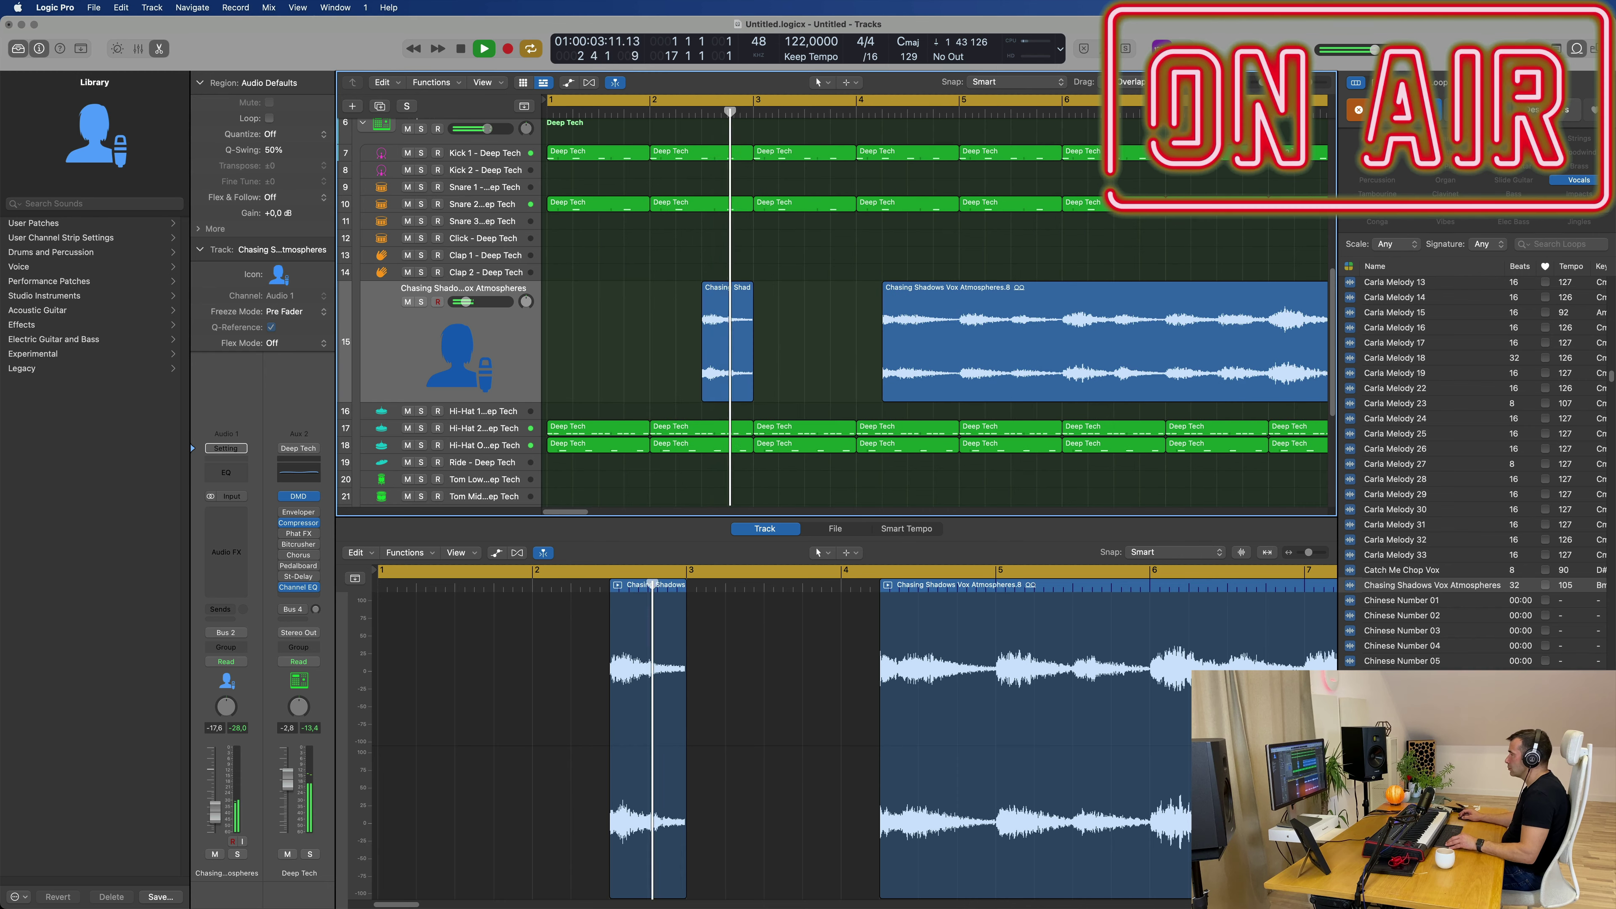
- Split the long remaining vocal region at bar 5 and at bar 8
{"action": "left_click", "coordinate": [690, 356]}
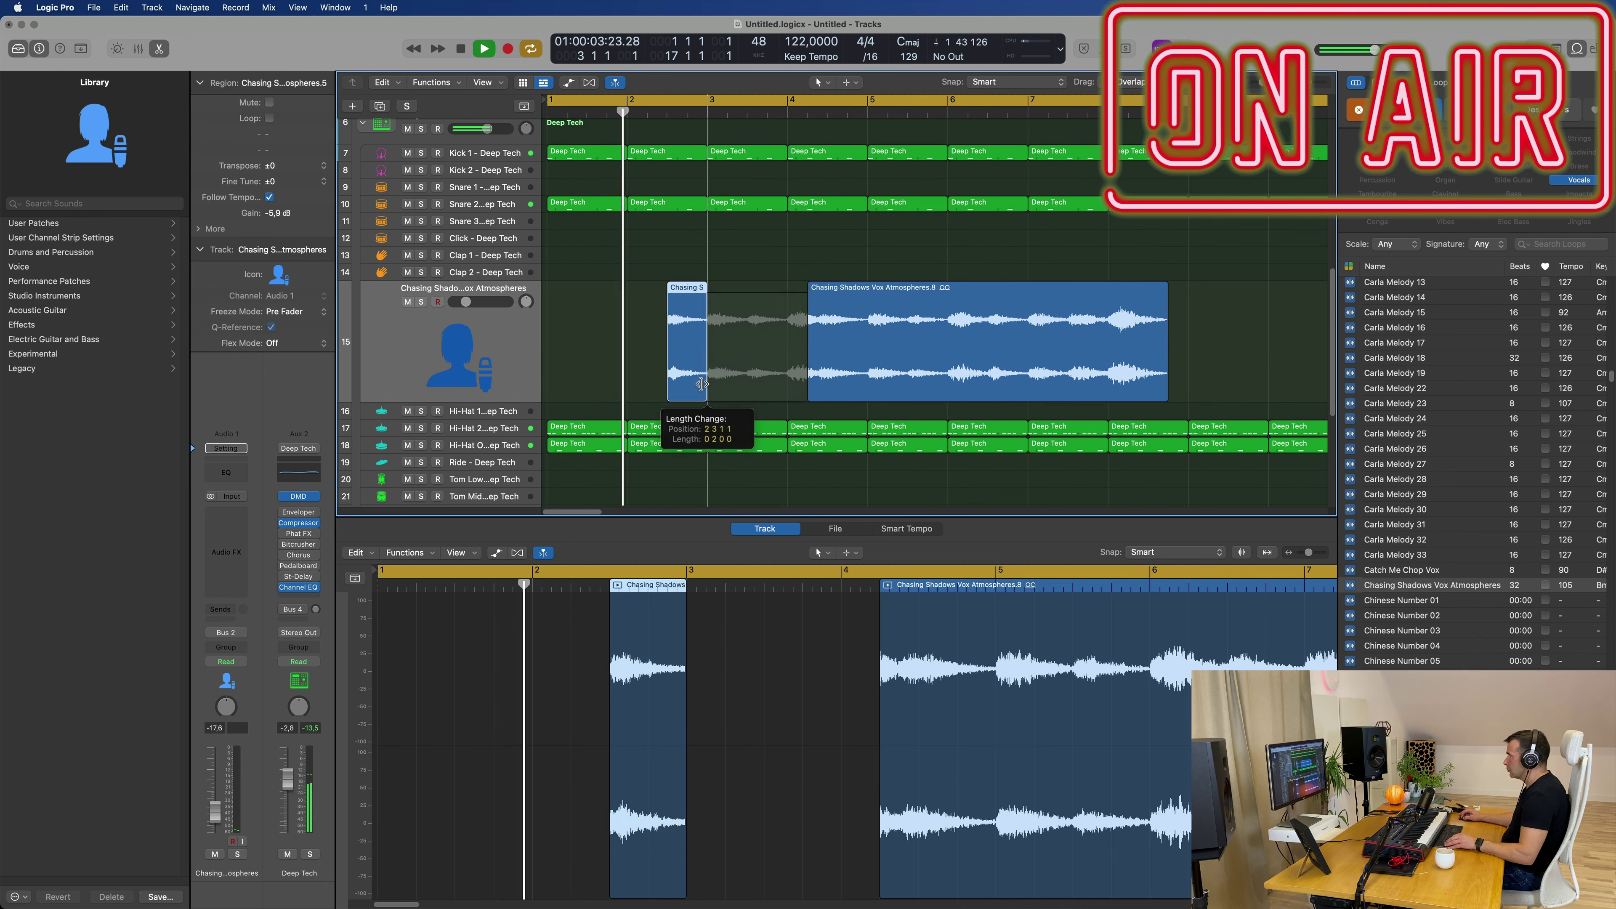
{"action": "scroll", "coordinate": [736, 246], "scroll_direction": "up", "scroll_amount": 8}
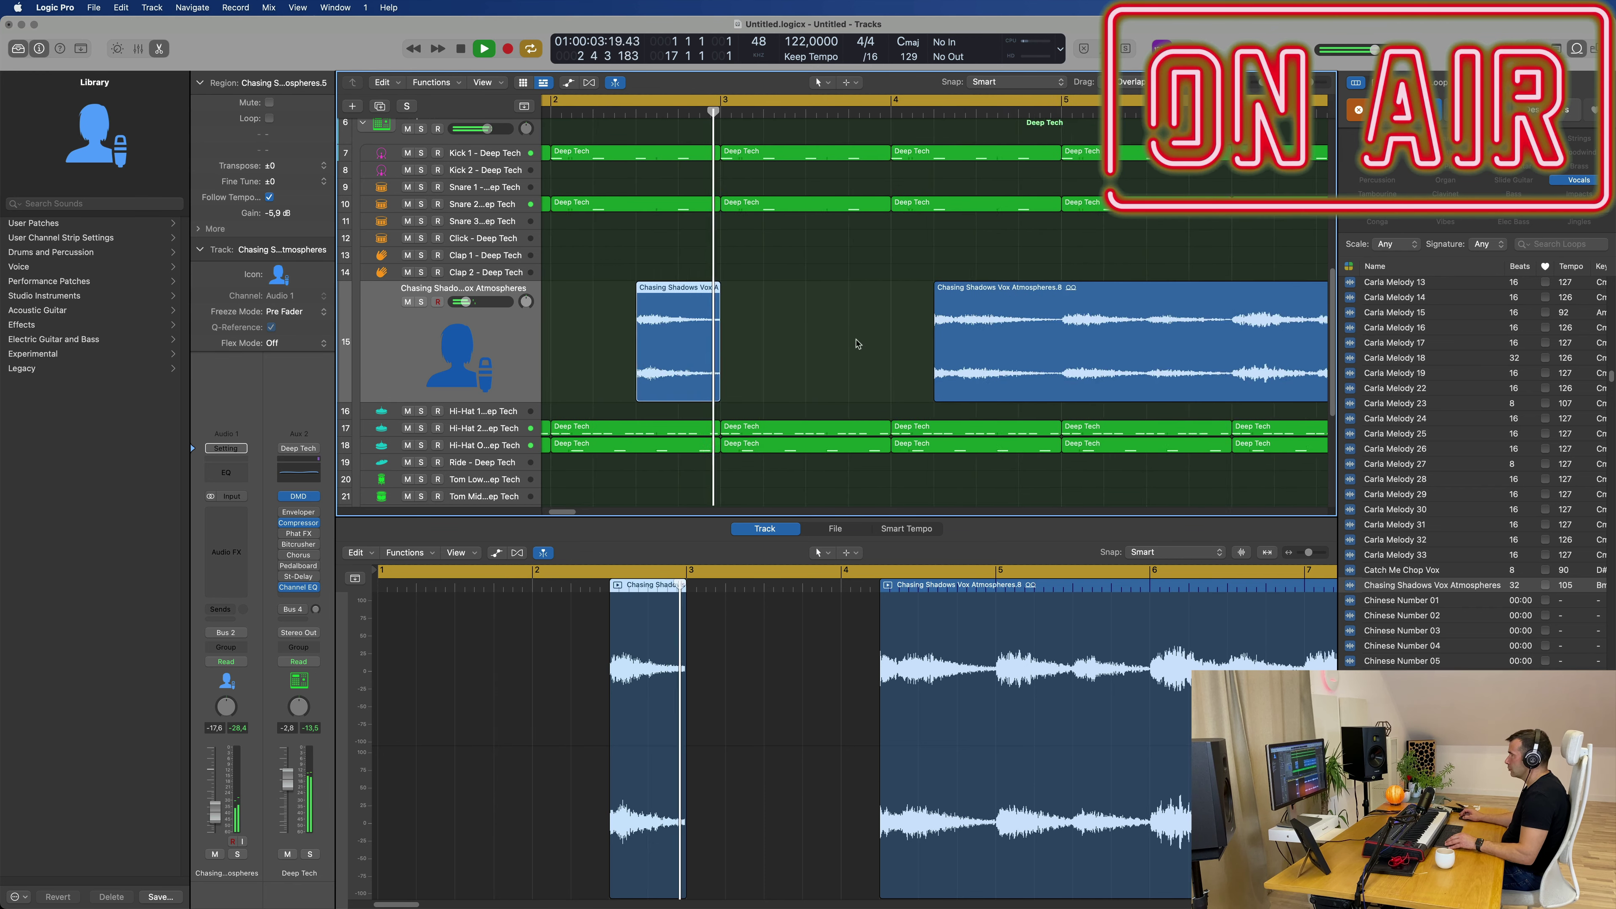
{"action": "scroll", "coordinate": [1021, 331], "scroll_direction": "down", "scroll_amount": 2}
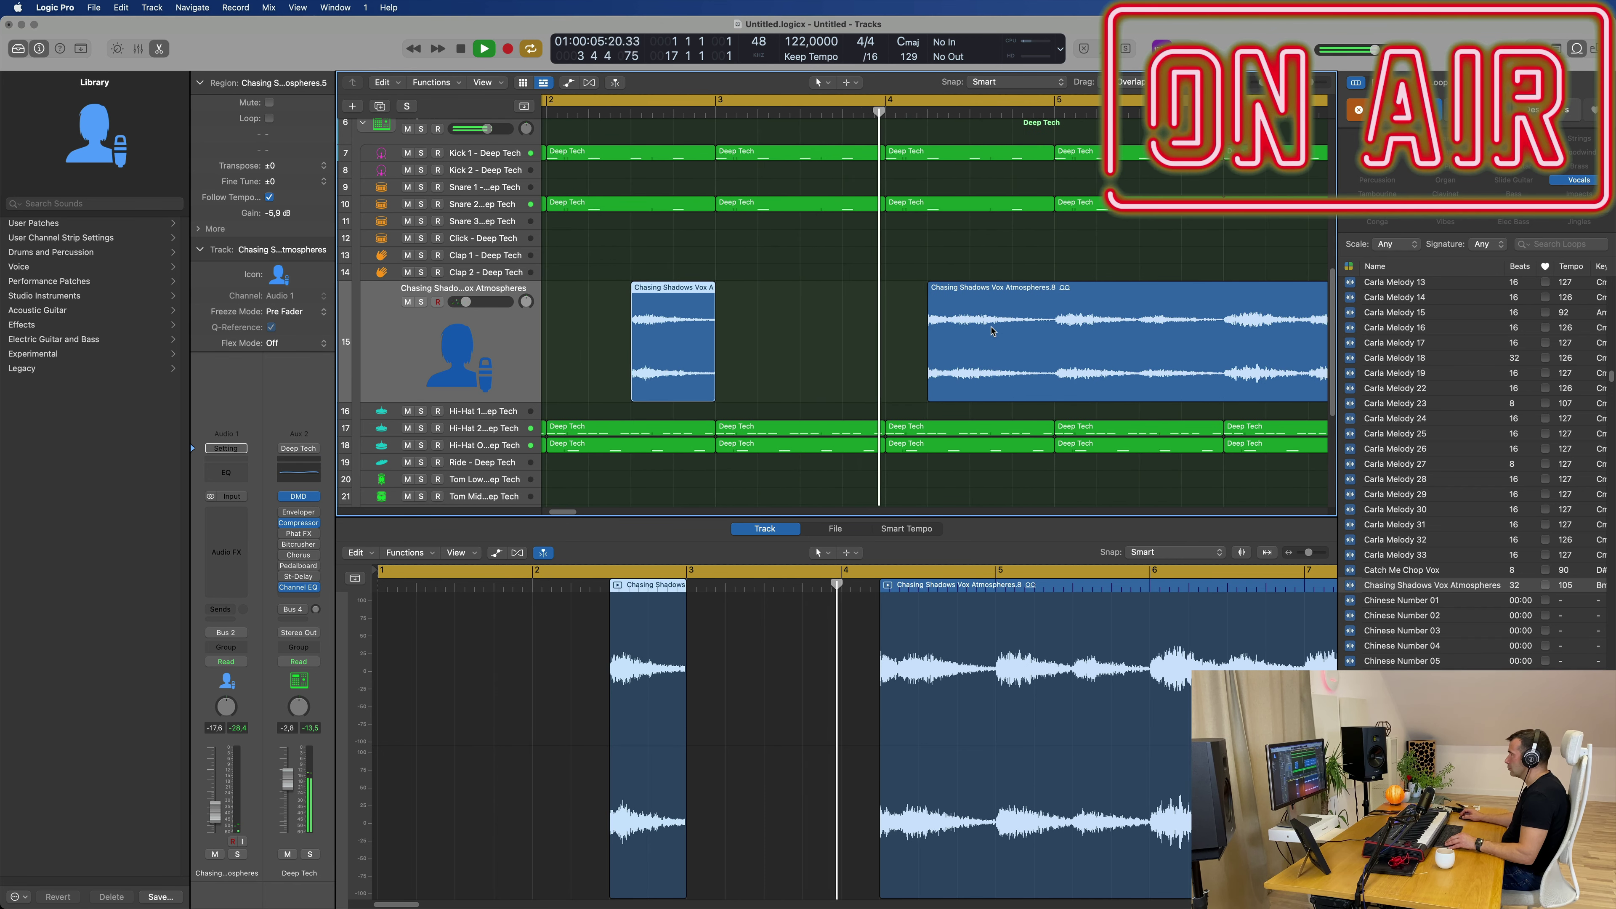
{"action": "scroll", "coordinate": [1012, 334], "scroll_direction": "up", "scroll_amount": 1}
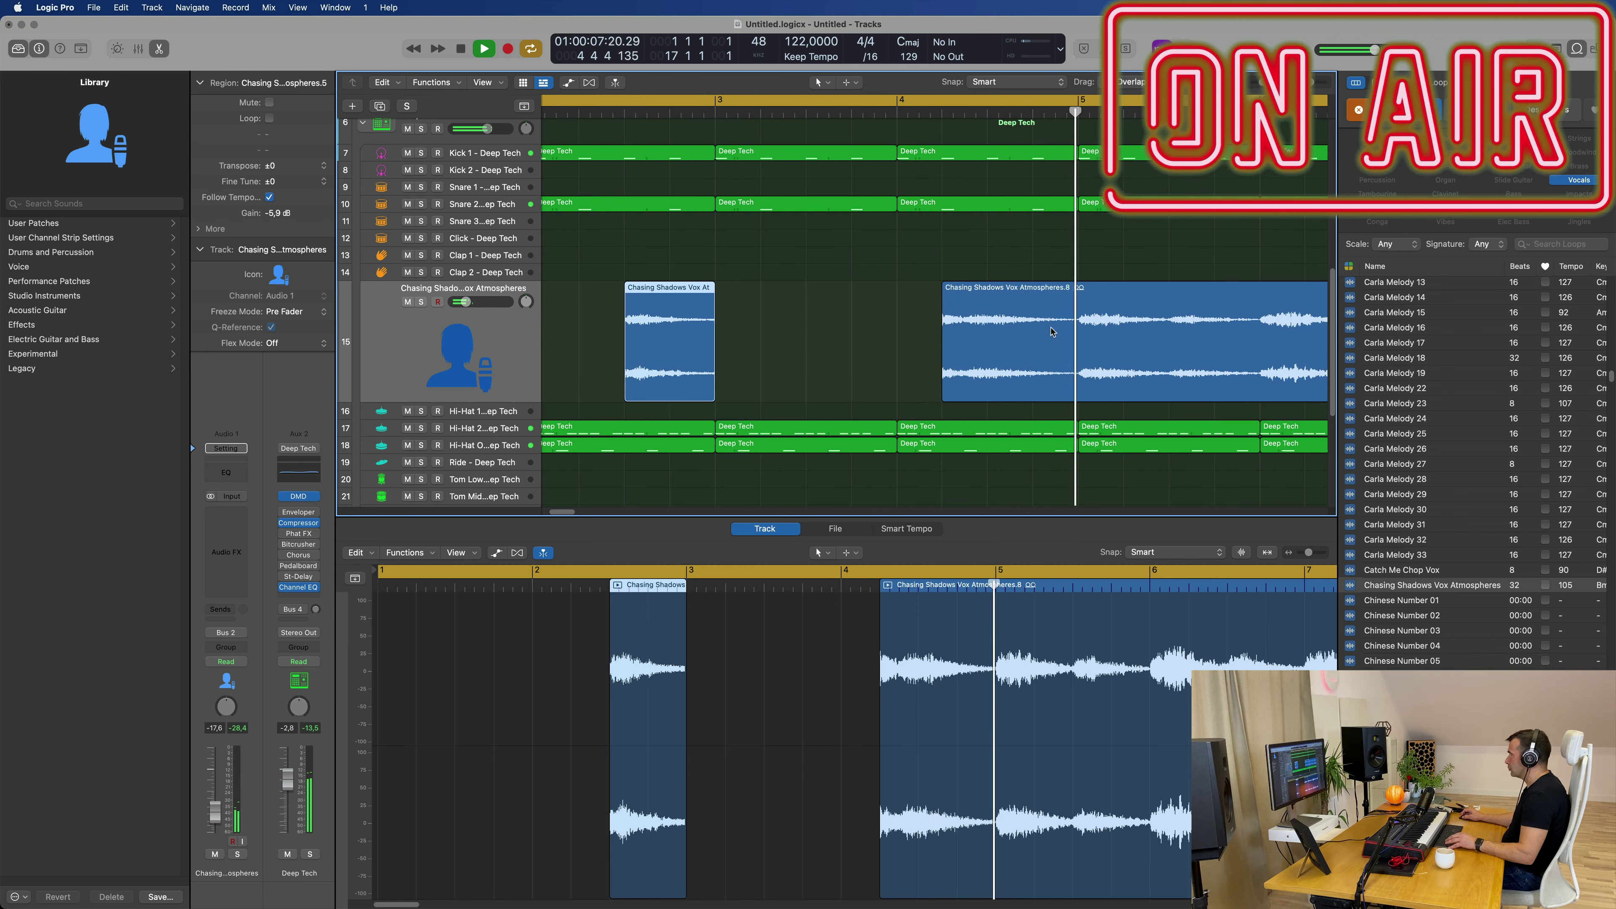
{"action": "left_click", "coordinate": [1075, 324]}
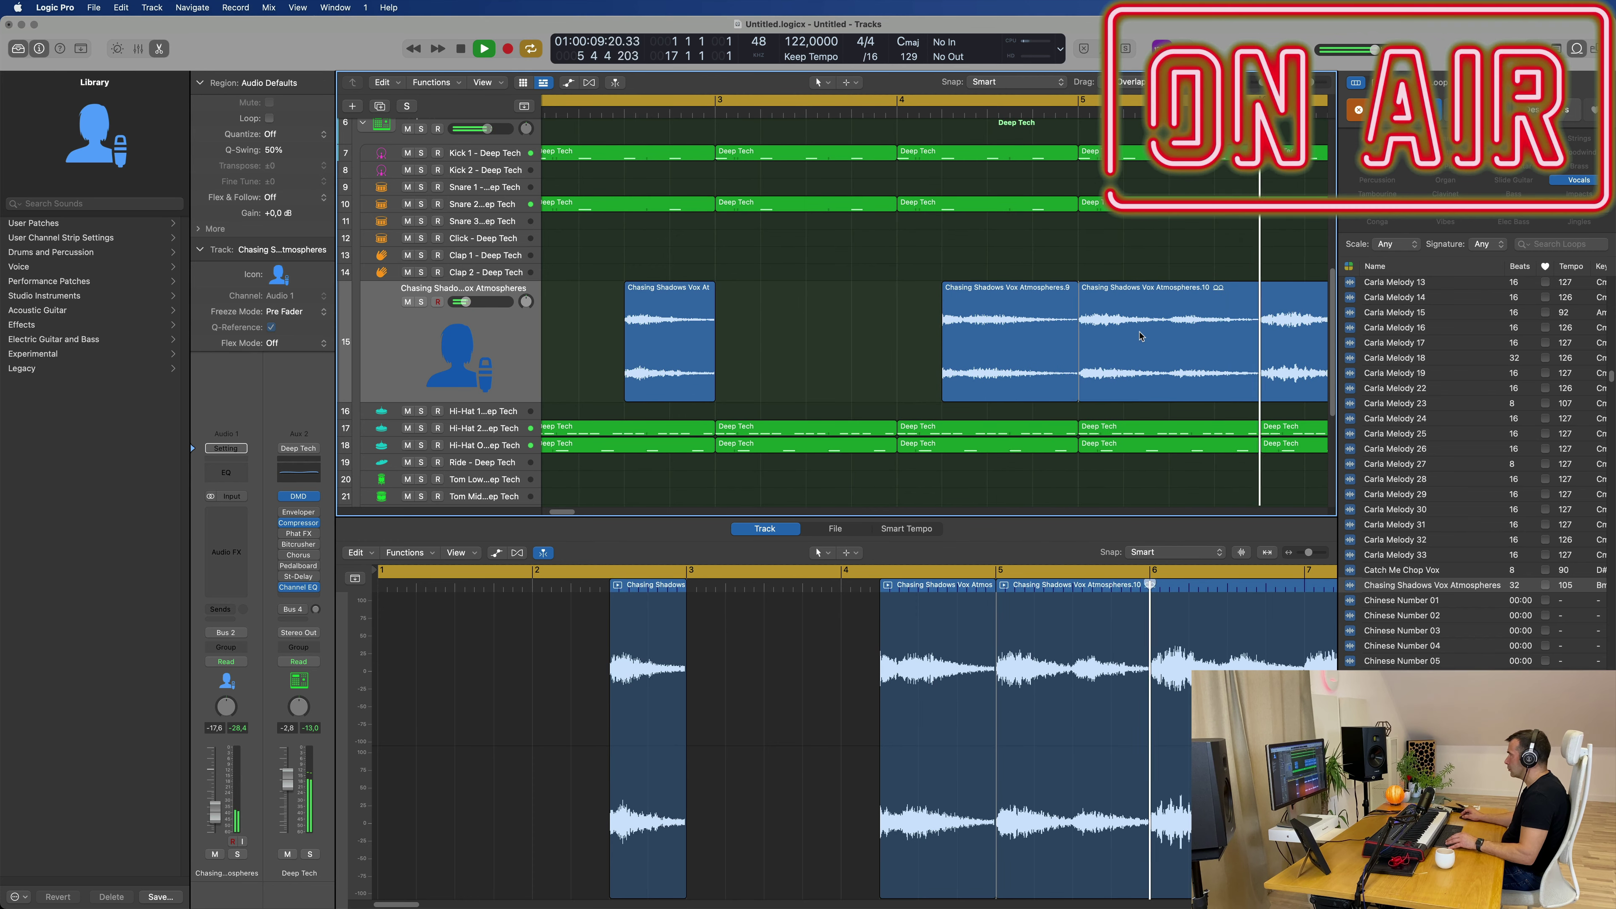
{"action": "scroll", "coordinate": [1140, 336], "scroll_direction": "down", "scroll_amount": 3}
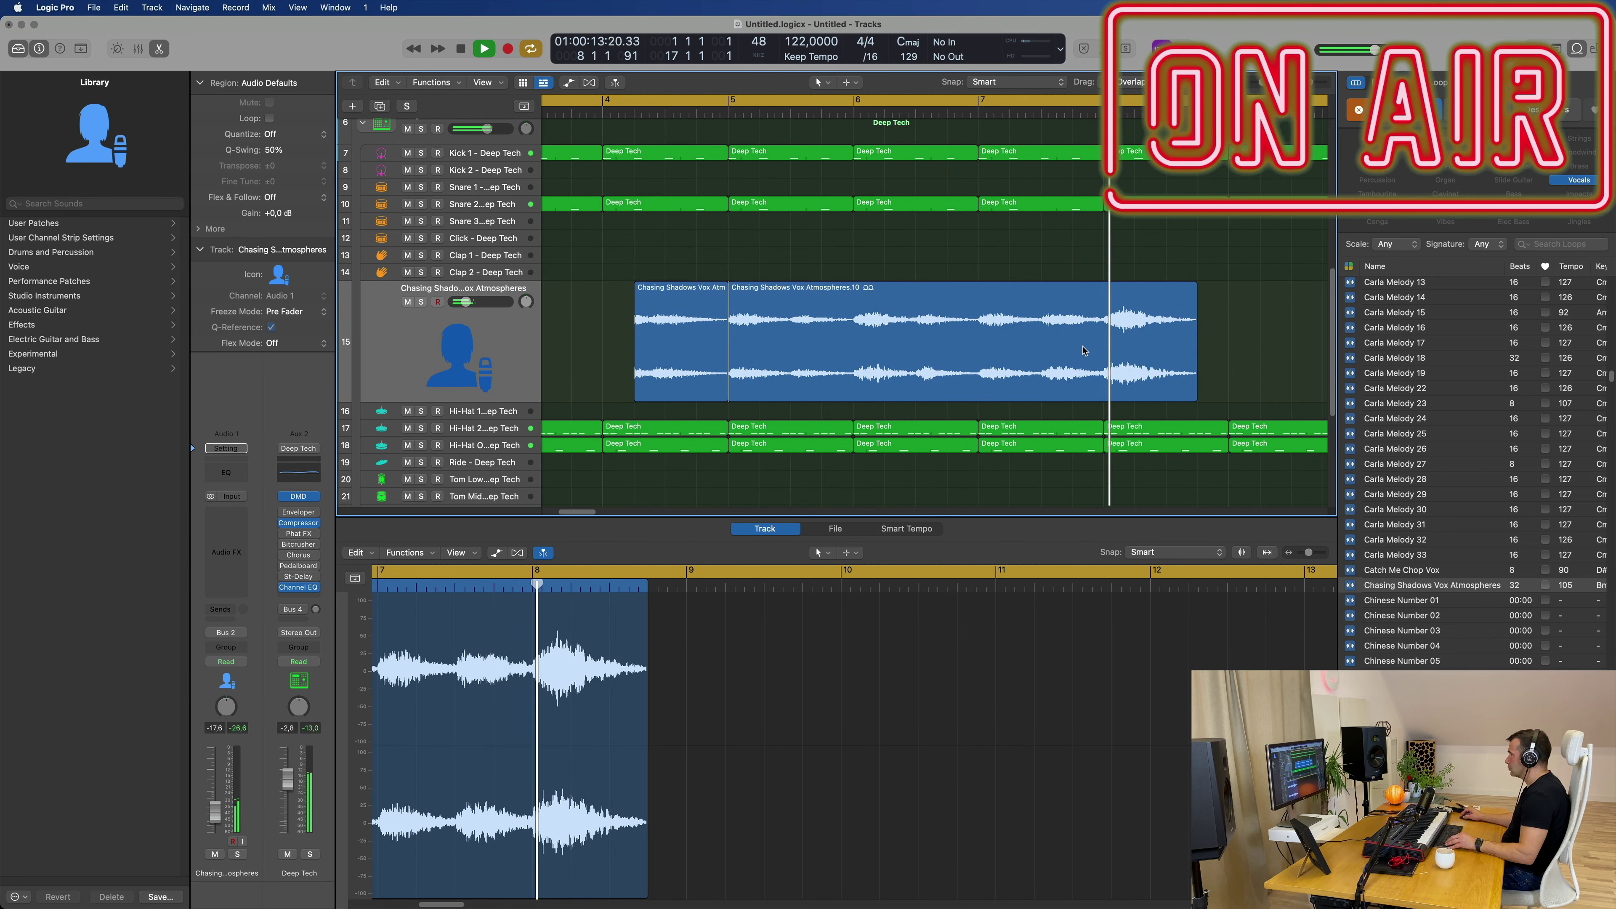
{"action": "left_click", "coordinate": [1103, 330]}
- Split the middle vocal piece at 7 3 1 1 and delete its part between bar 5 and that cut
{"action": "scroll", "coordinate": [1082, 326], "scroll_direction": "down", "scroll_amount": 2}
{"action": "left_click", "coordinate": [1061, 329]}
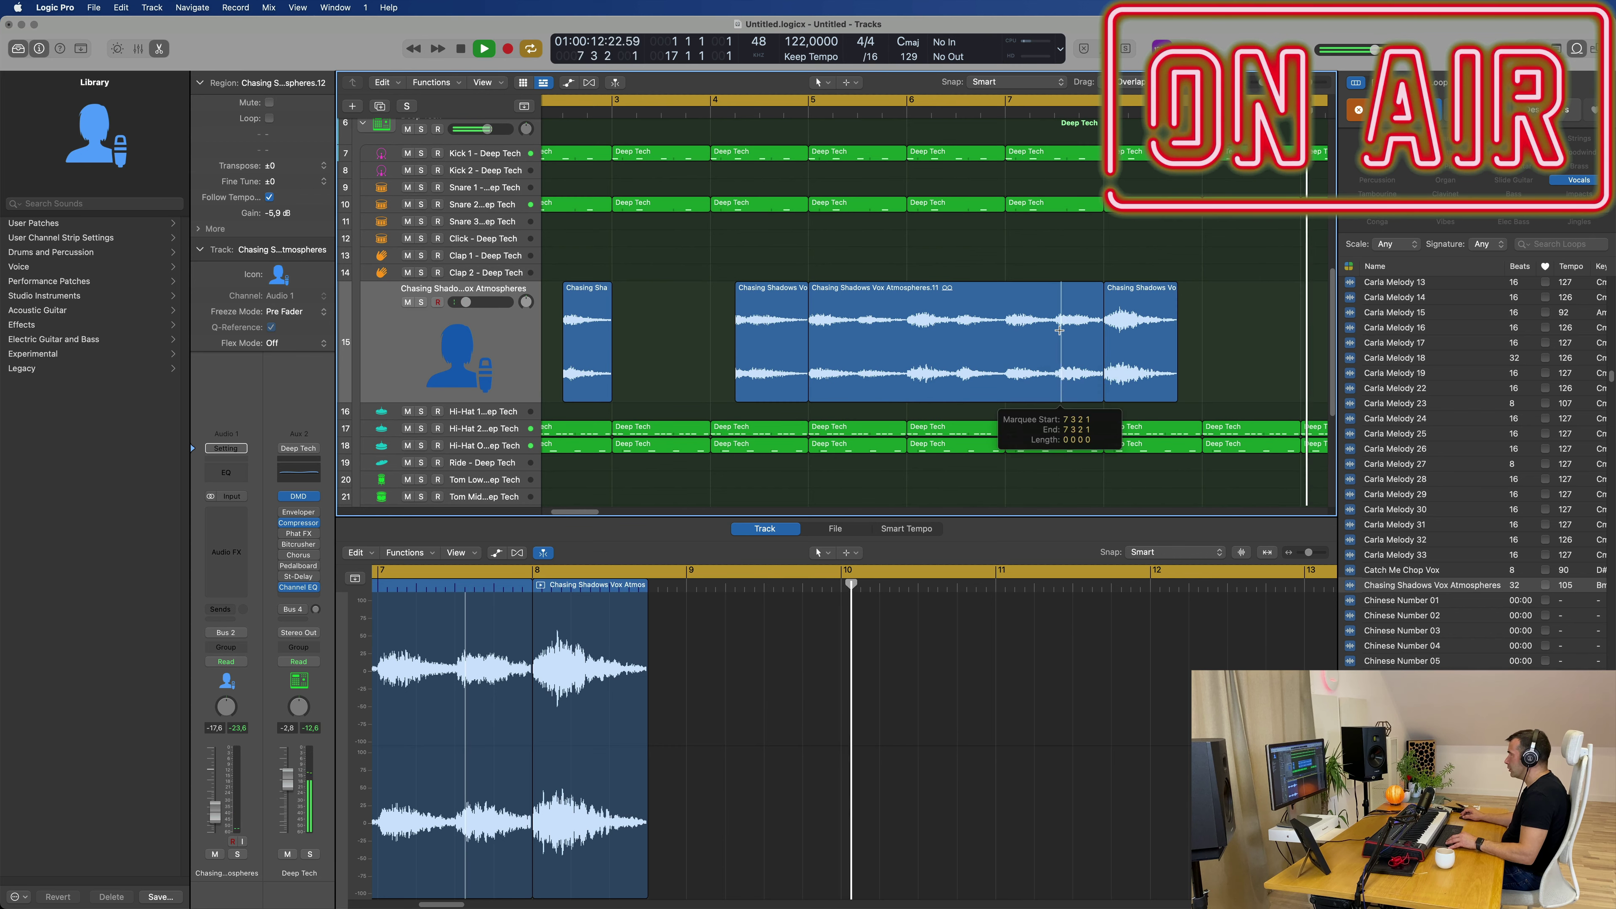
{"action": "key", "text": "super+z"}
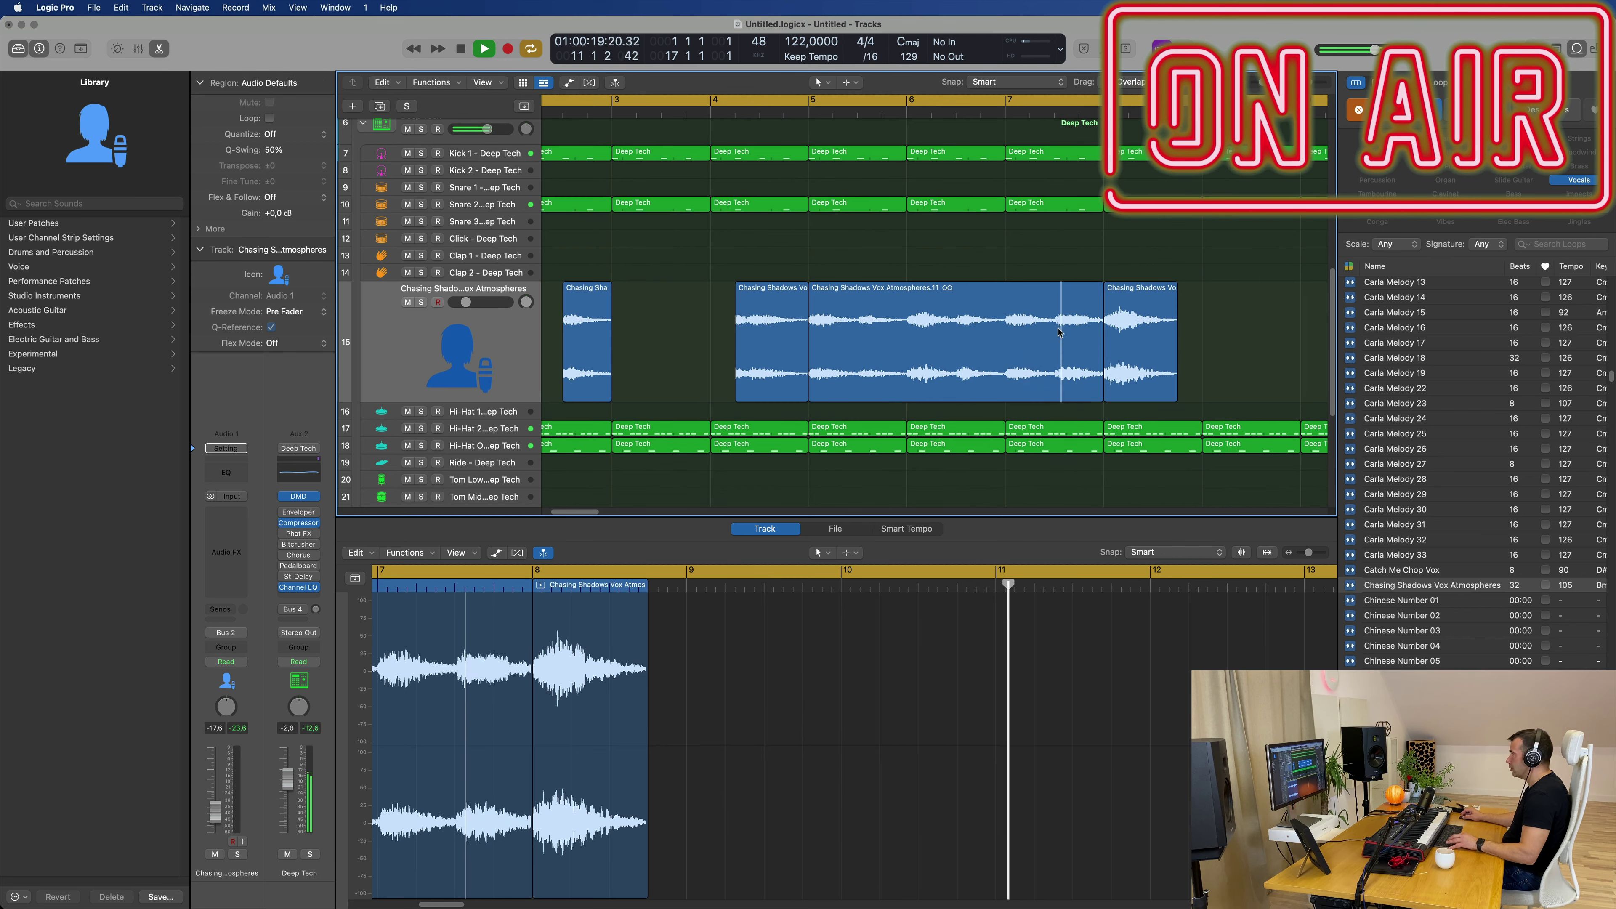
{"action": "left_click", "coordinate": [1054, 326]}
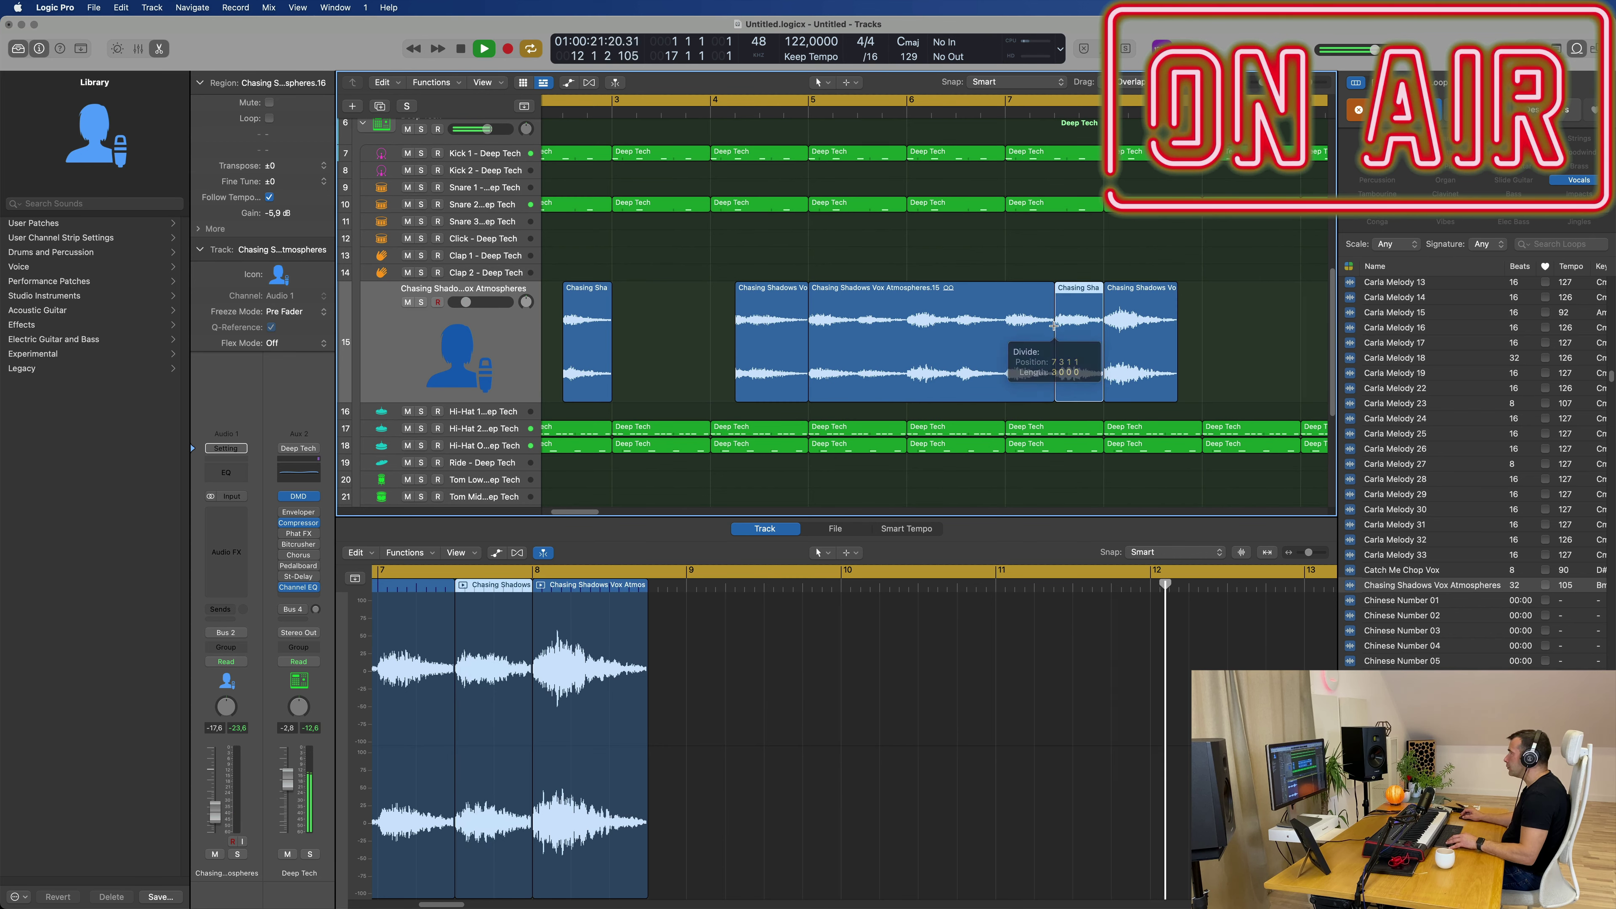
{"action": "key", "text": "Delete"}
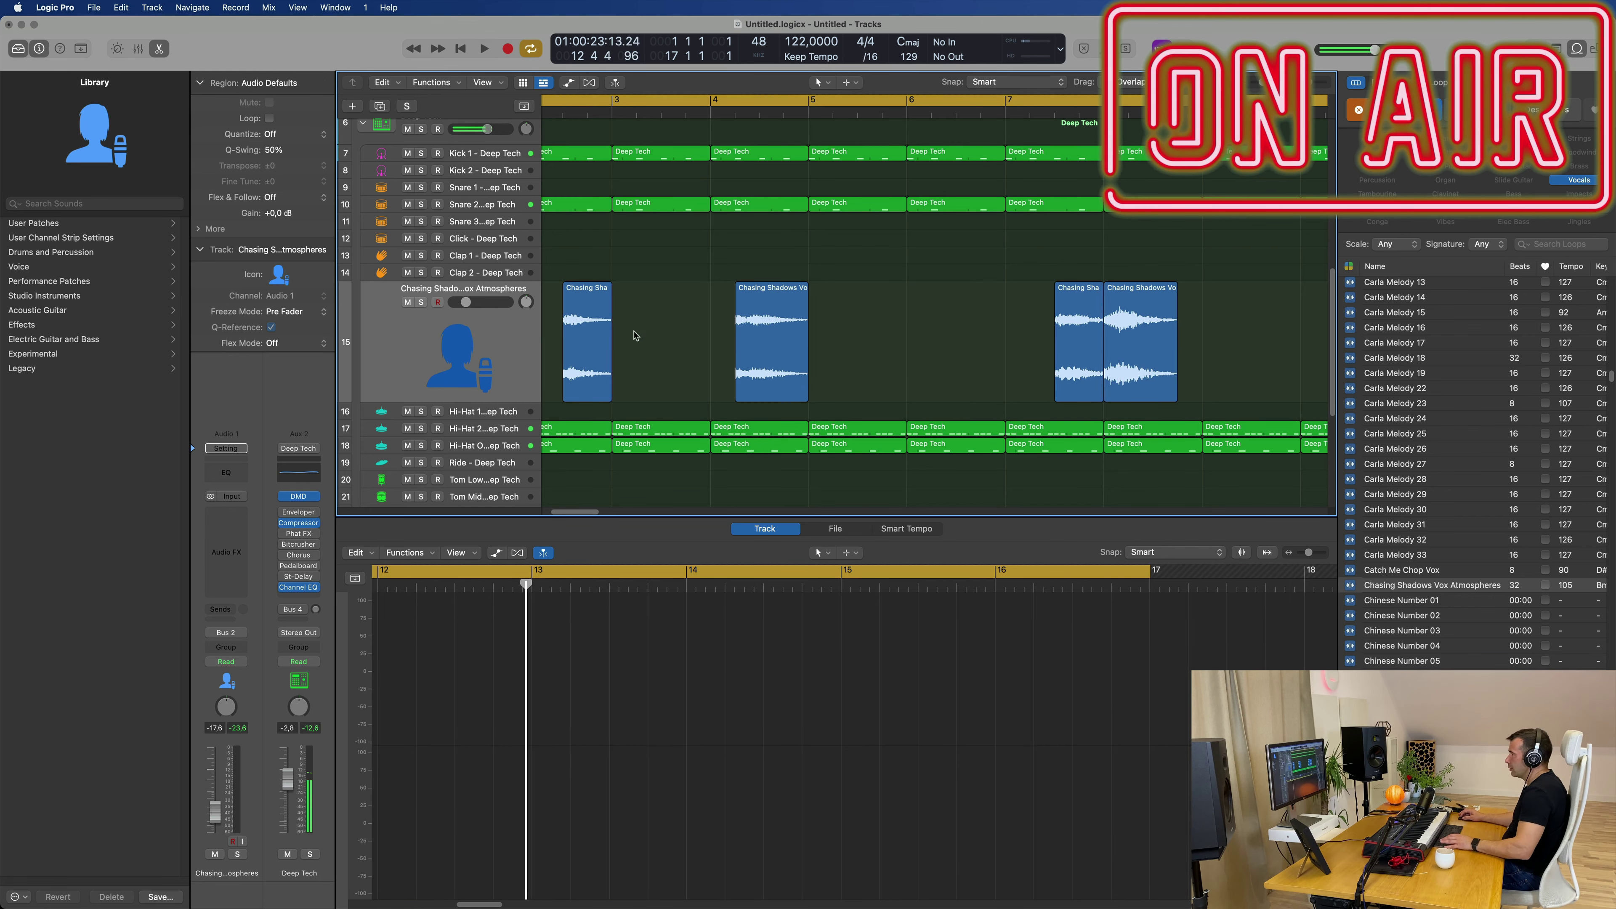
- Move the first three vocal pieces earlier together so the first one starts at bar 1, and play from the start
{"action": "left_click_drag", "start_coordinate": [1219, 346], "coordinate": [1220, 345]}
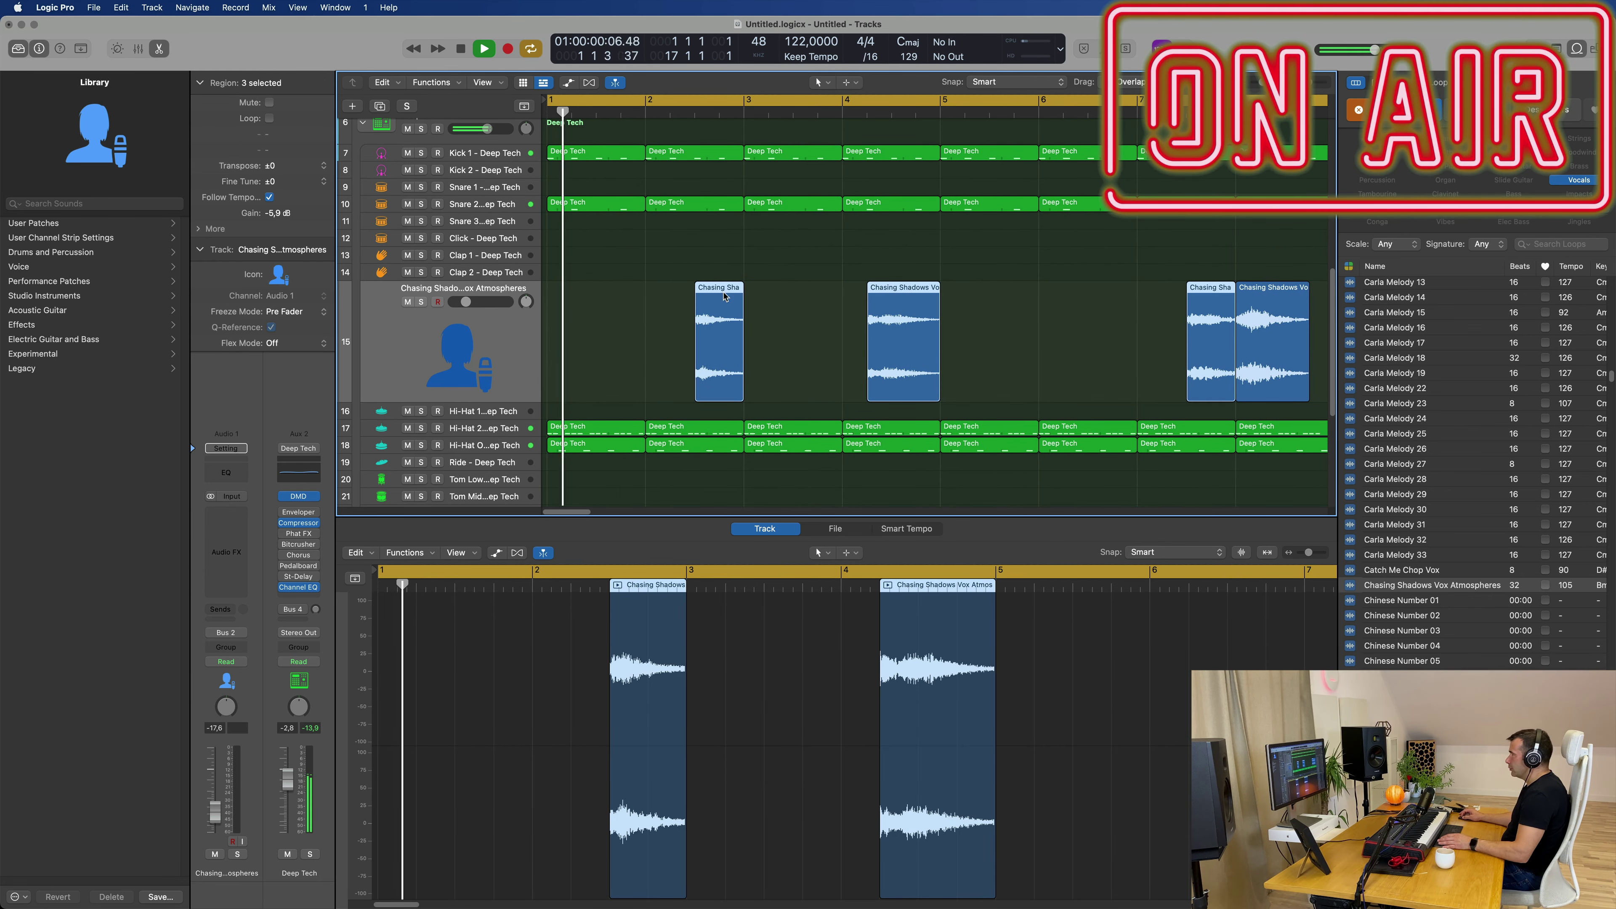
{"action": "left_click_drag", "start_coordinate": [708, 295], "coordinate": [560, 294]}
{"action": "key", "text": "Return"}
{"action": "left_click", "coordinate": [636, 330]}
{"action": "key", "text": "space"}
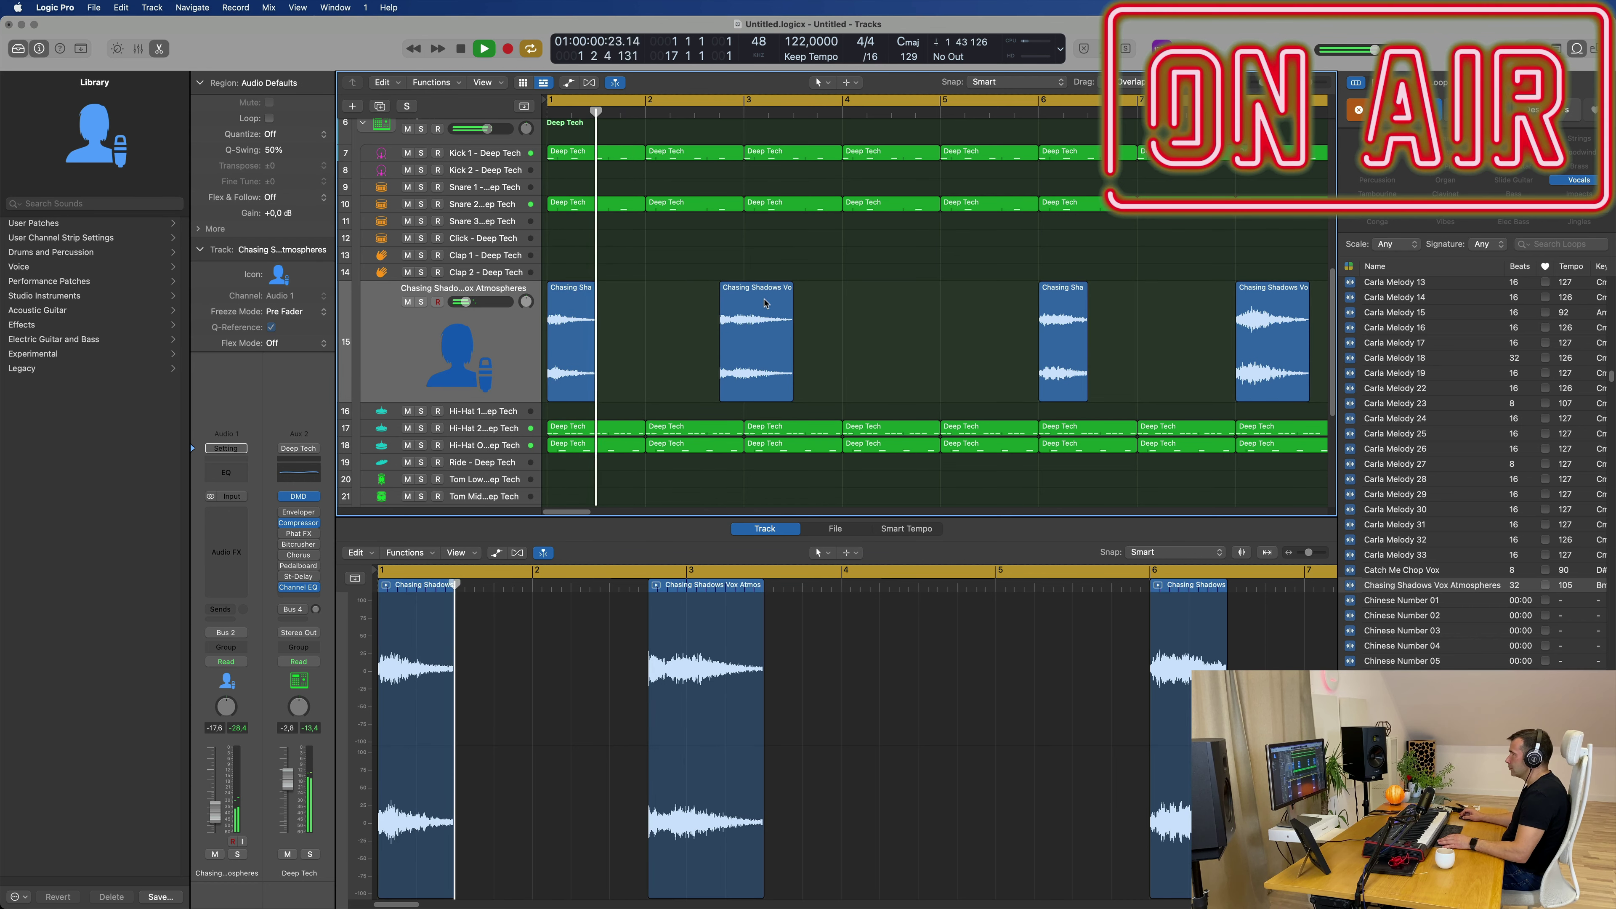
- Move the second vocal piece directly behind the first, to beat 3 of bar 1, and play the pair from the start
{"action": "left_click_drag", "start_coordinate": [766, 304], "coordinate": [641, 294]}
{"action": "key", "text": "space"}
{"action": "key", "text": "space"}
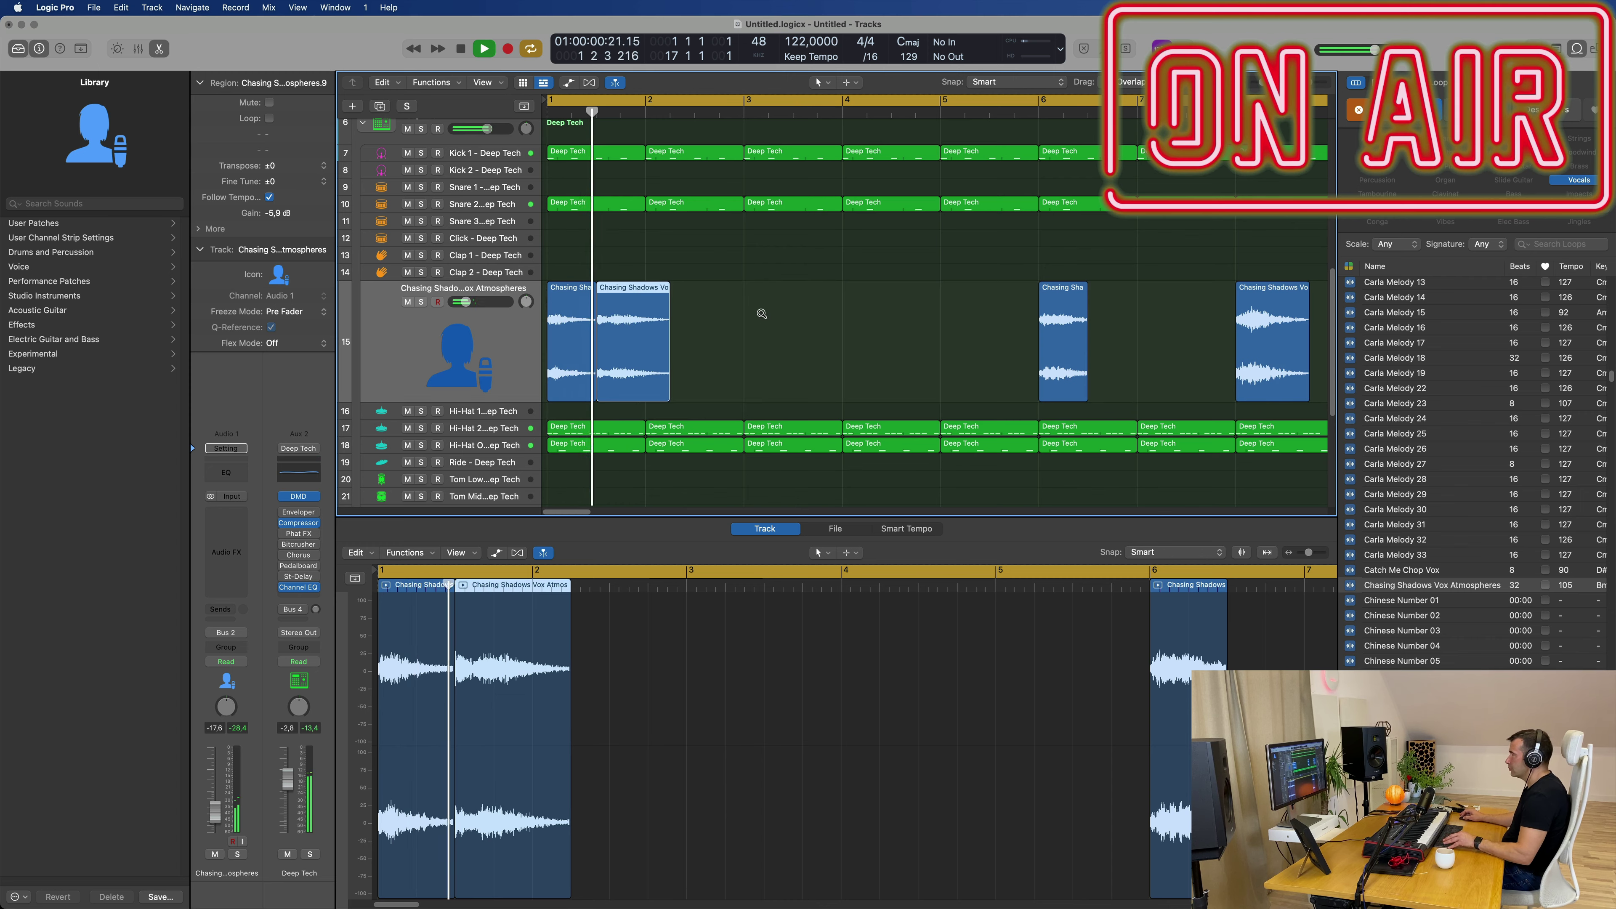
{"action": "left_click", "coordinate": [782, 315], "text": "ctrl+alt"}
{"action": "left_click", "coordinate": [782, 314], "text": "ctrl+alt"}
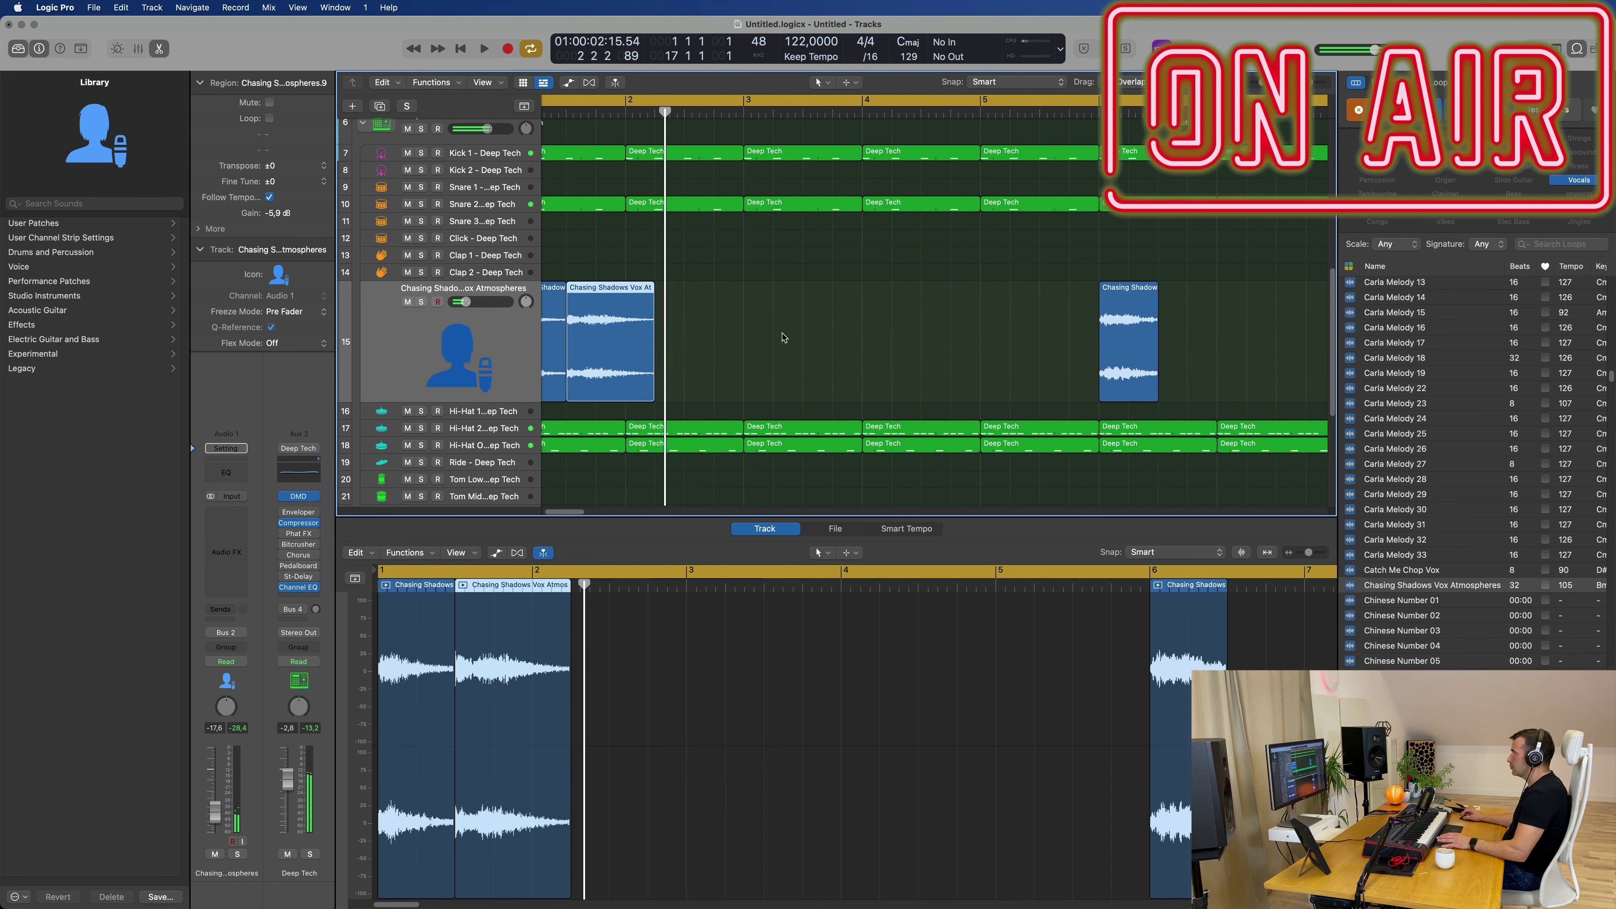
{"action": "key", "text": "space"}
{"action": "key", "text": "super+Left"}
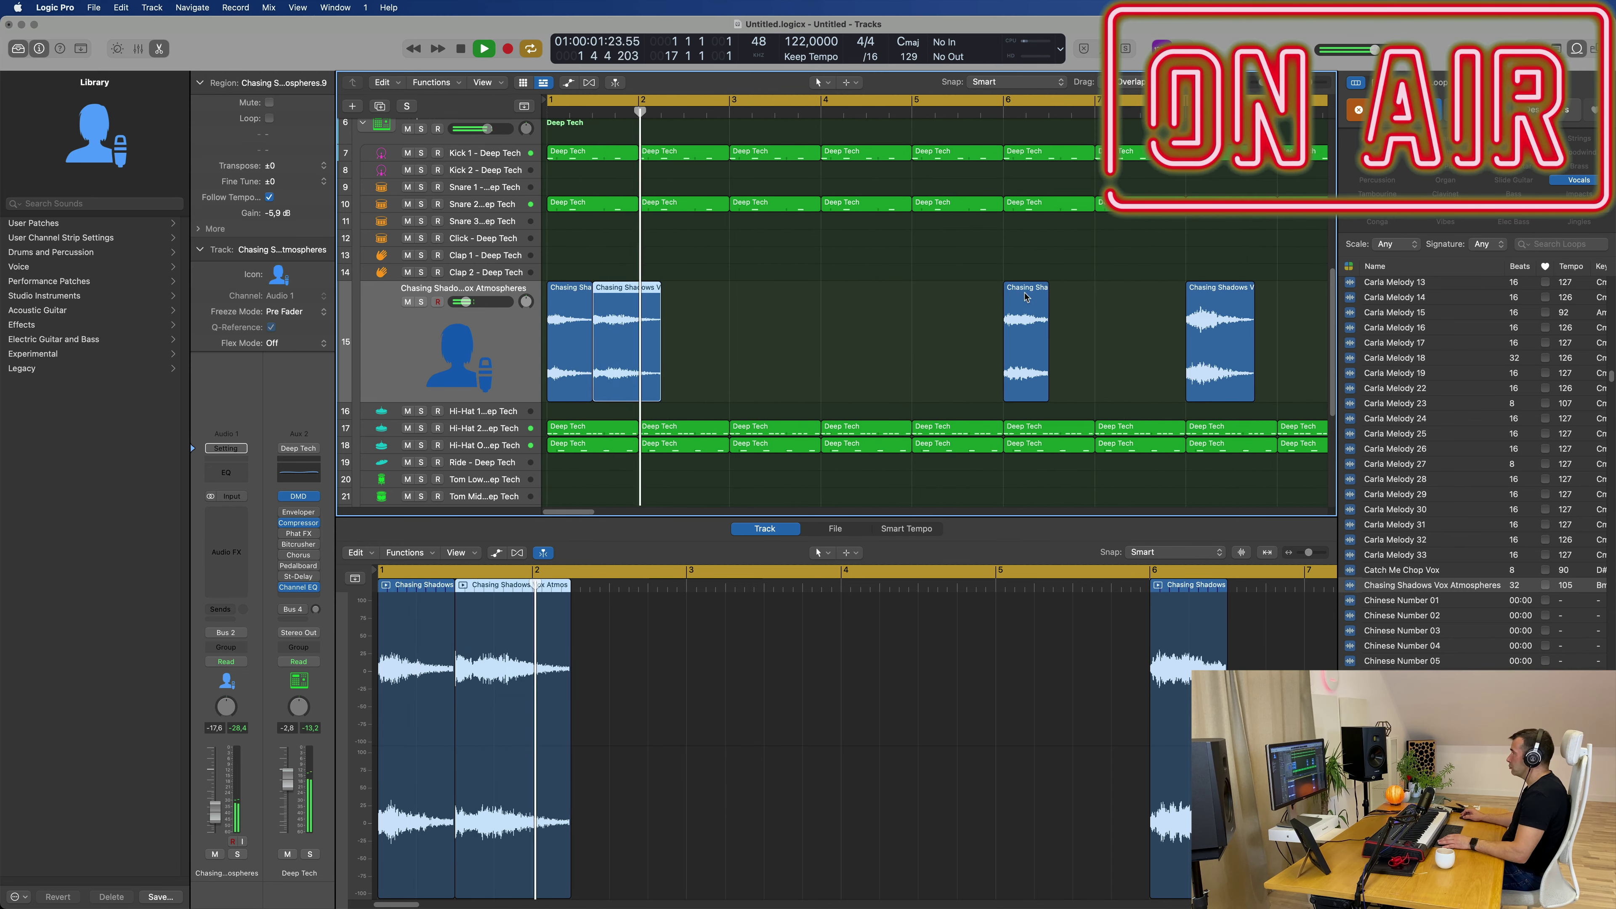
- Move the third vocal piece to bar 3 and place the fourth piece directly behind it at beat 3
{"action": "key", "text": "space"}
{"action": "left_click_drag", "start_coordinate": [1025, 297], "coordinate": [751, 296]}
{"action": "key", "text": "space"}
{"action": "left_click_drag", "start_coordinate": [1219, 304], "coordinate": [807, 304]}
{"action": "key", "text": "super+Right"}
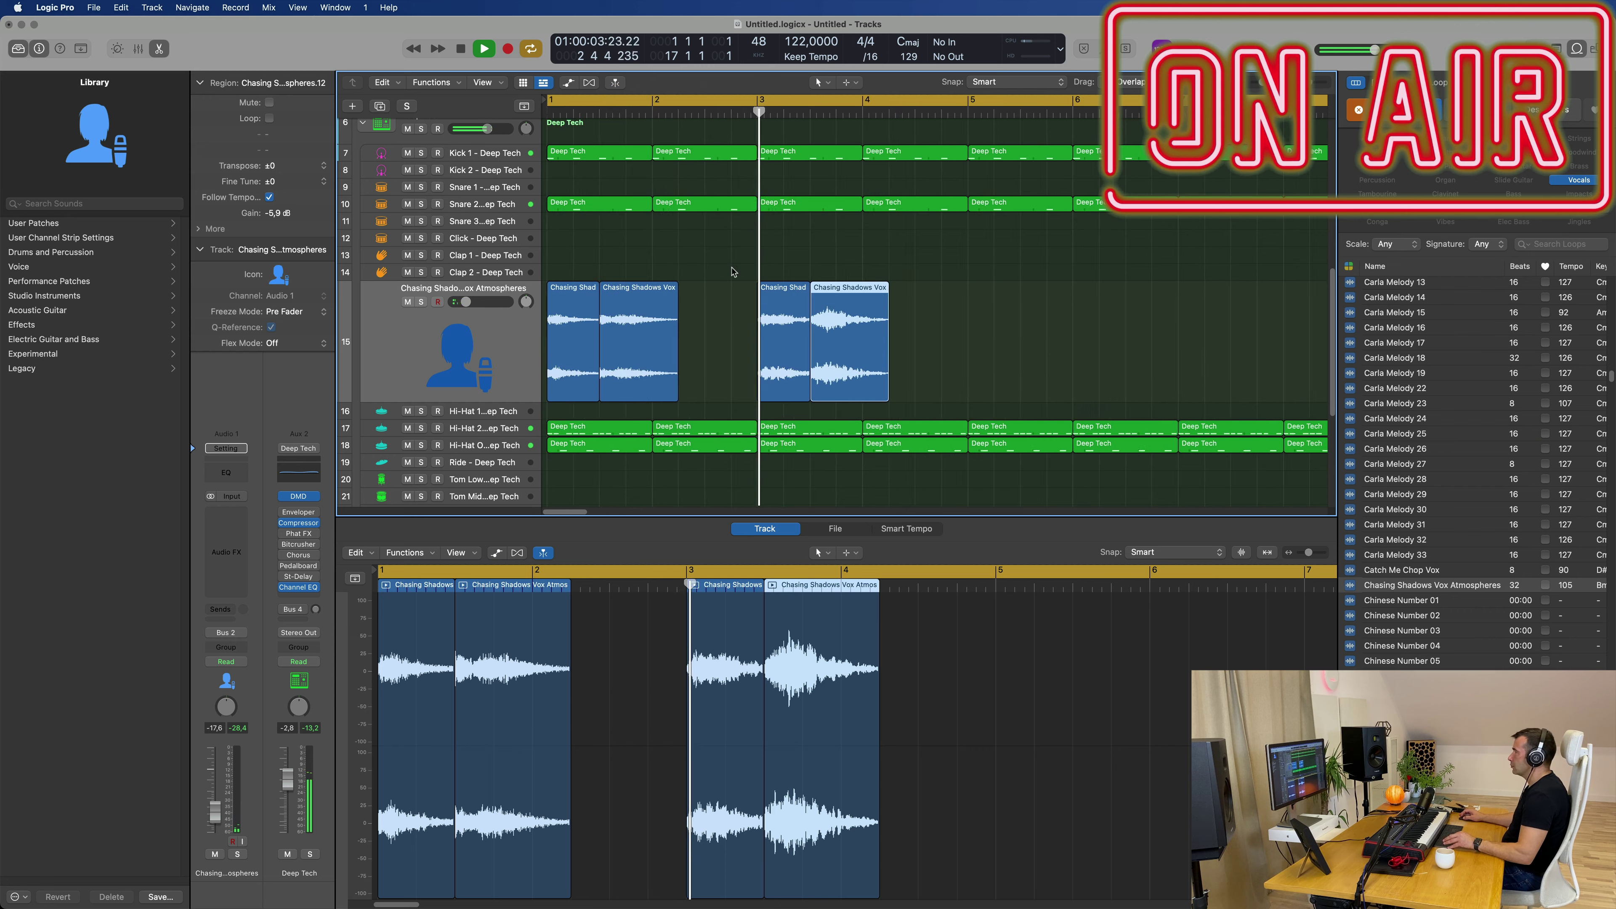
{"action": "key", "text": "super+Left"}
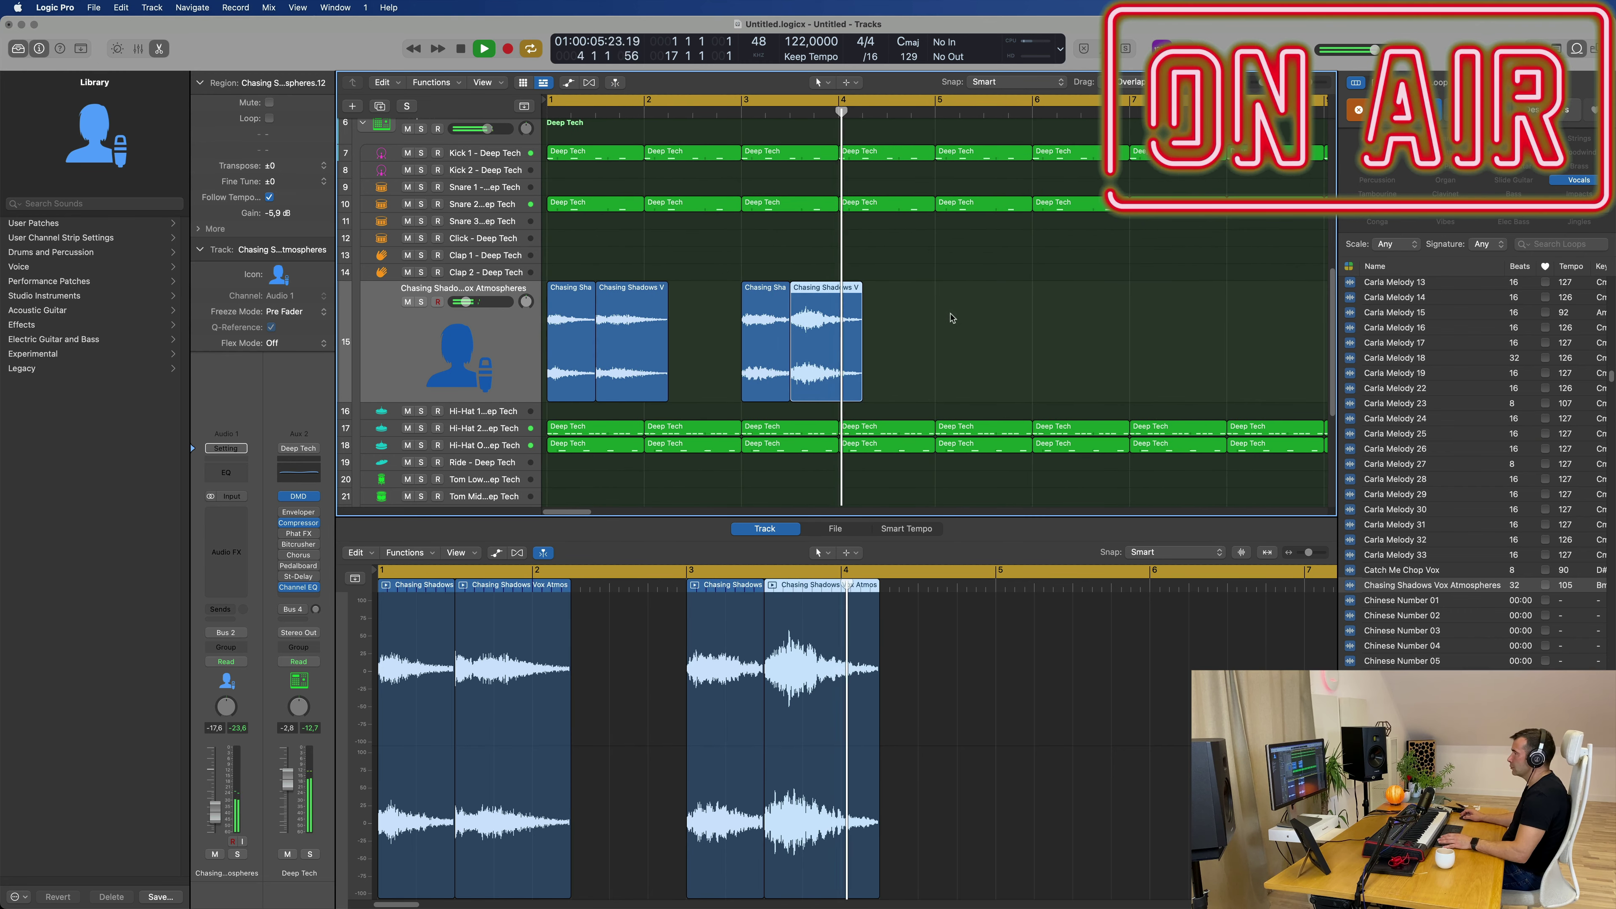
- Replay the rearranged vocal pieces from bar 1 to judge the last piece at beat 3 of bar 3
{"action": "key", "text": "Return"}
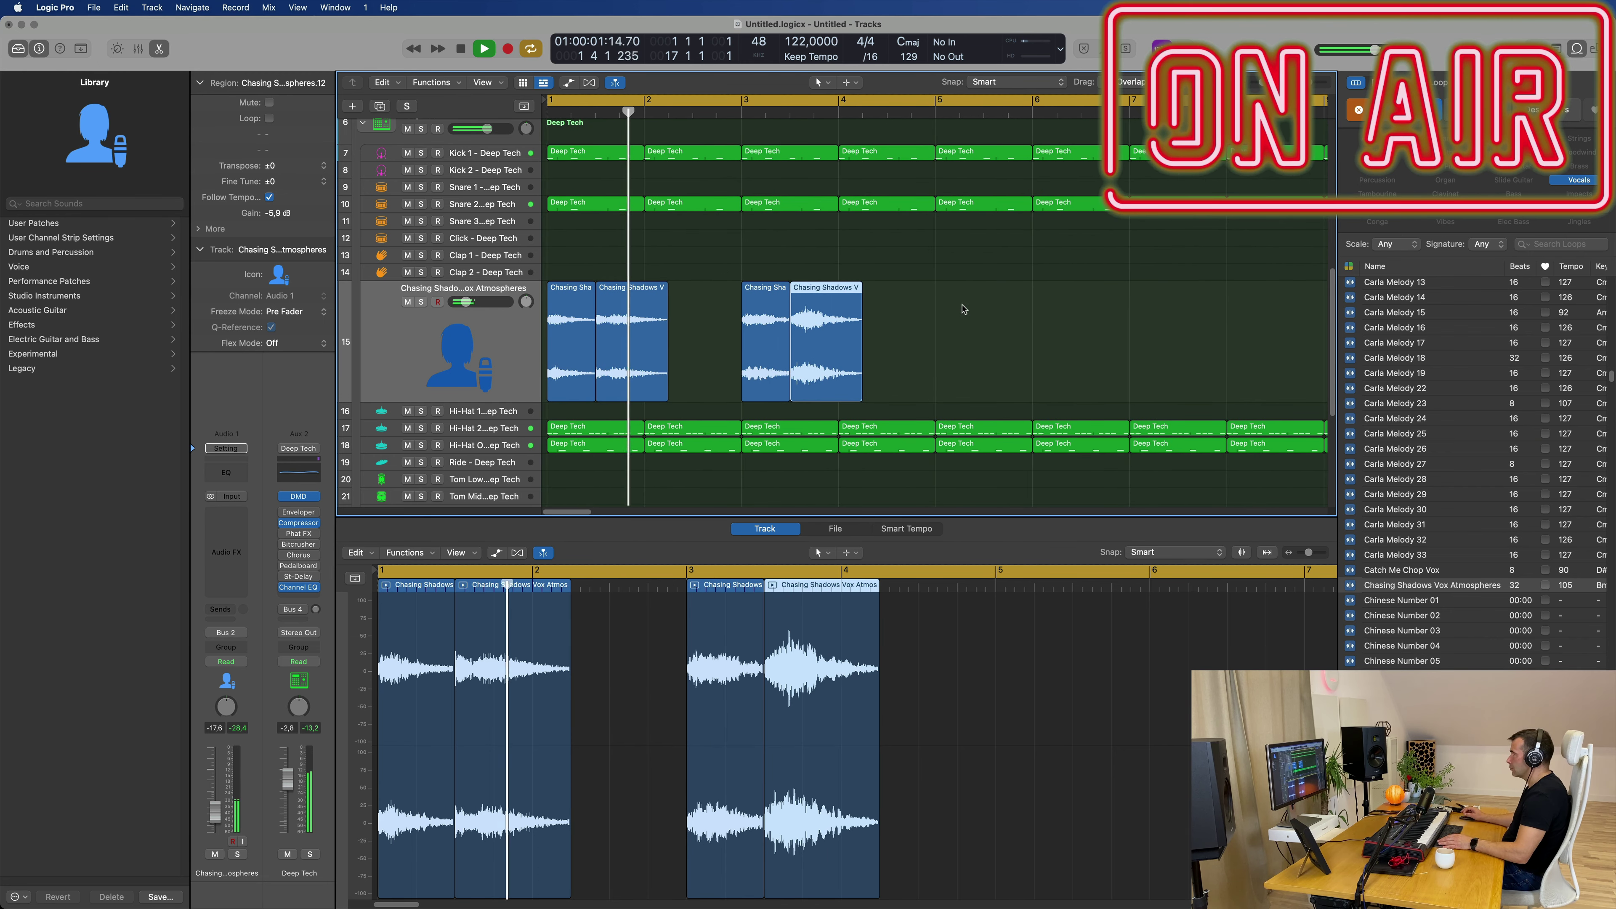
{"action": "left_click", "coordinate": [944, 329]}
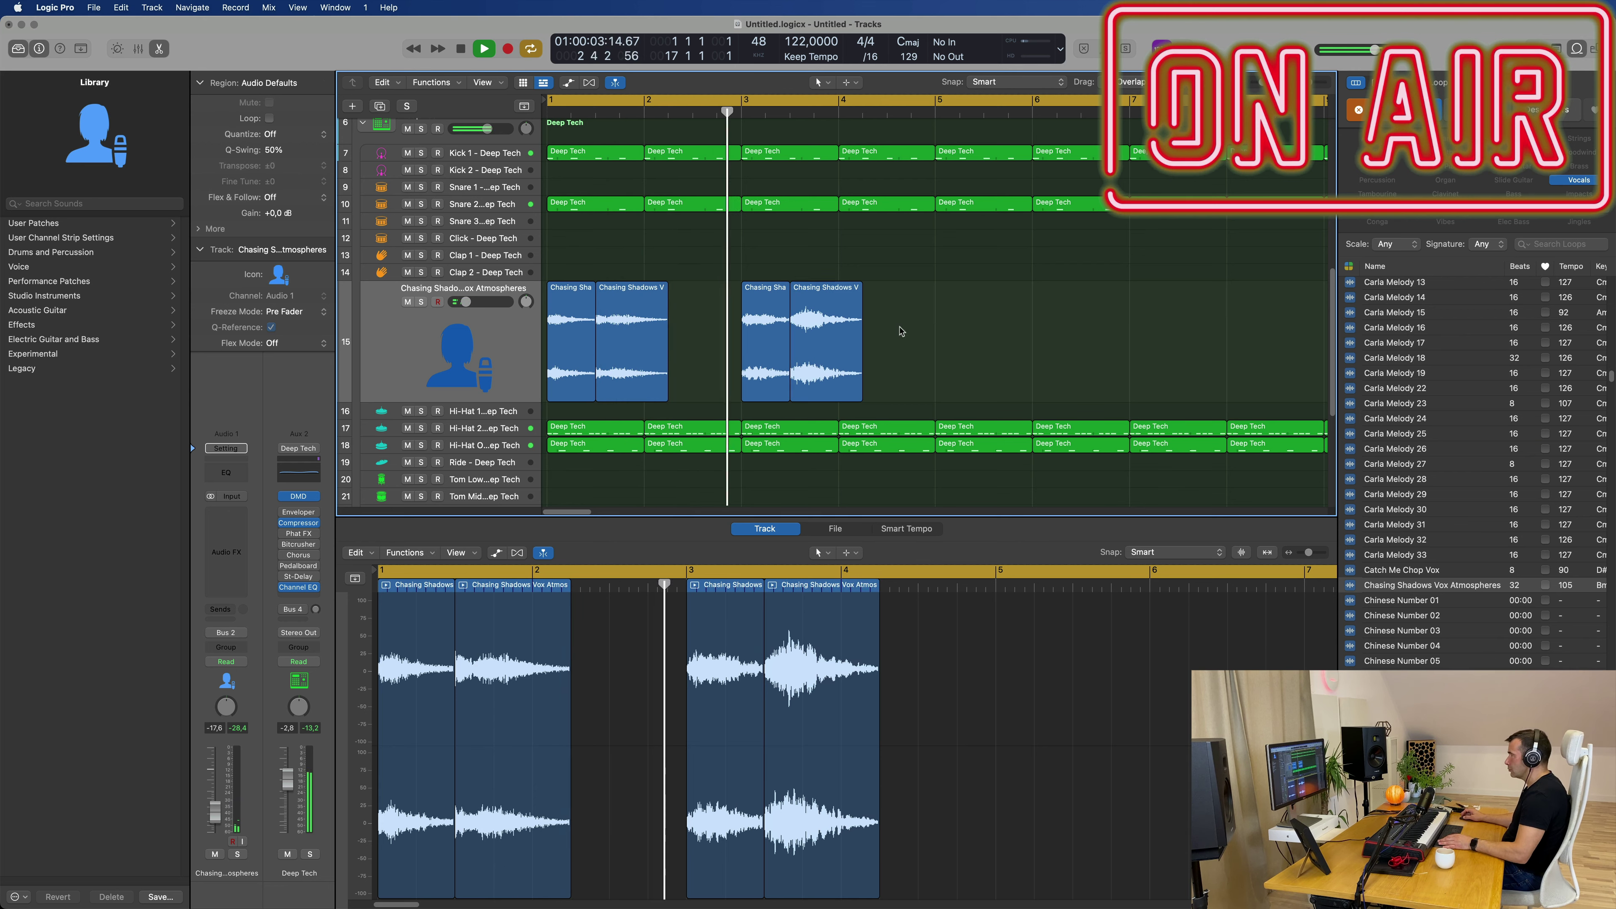
{"action": "left_click", "coordinate": [831, 334]}
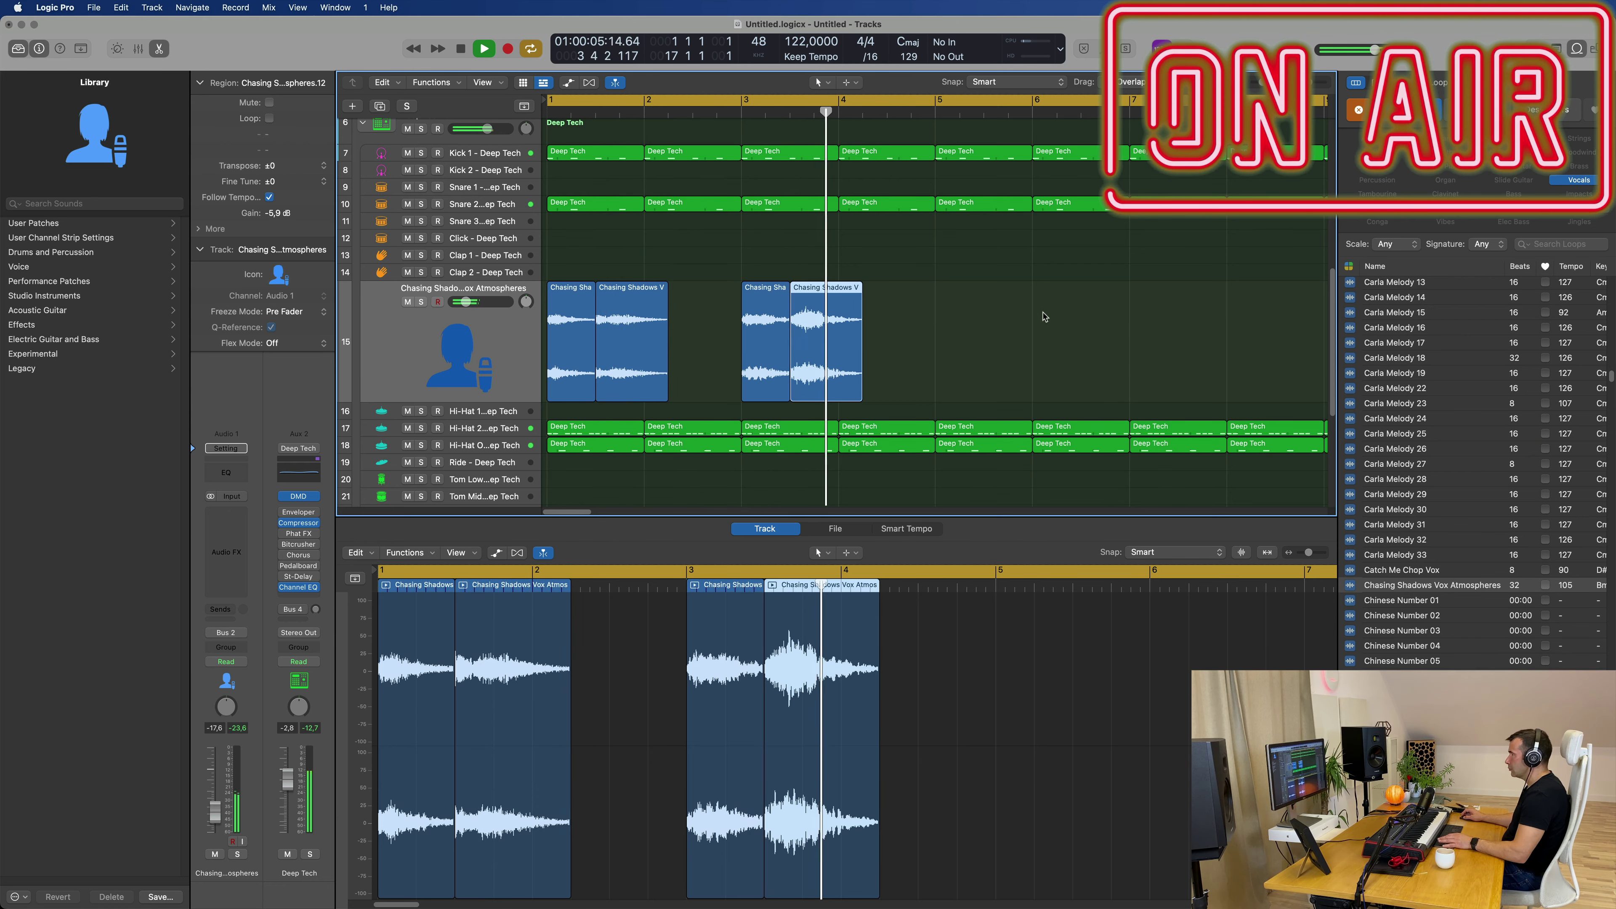
{"action": "key", "text": "Return"}
- Move the last vocal piece away into bar 6 and copy the second piece to beat 3 of bar 3 in its place
{"action": "left_click_drag", "start_coordinate": [912, 323], "coordinate": [1095, 341]}
{"action": "key", "text": "space"}
{"action": "left_click_drag", "start_coordinate": [632, 335], "coordinate": [826, 360]}
{"action": "scroll", "coordinate": [722, 347], "scroll_direction": "down", "scroll_amount": 2}
{"action": "scroll", "coordinate": [714, 347], "scroll_direction": "right", "scroll_amount": 2}
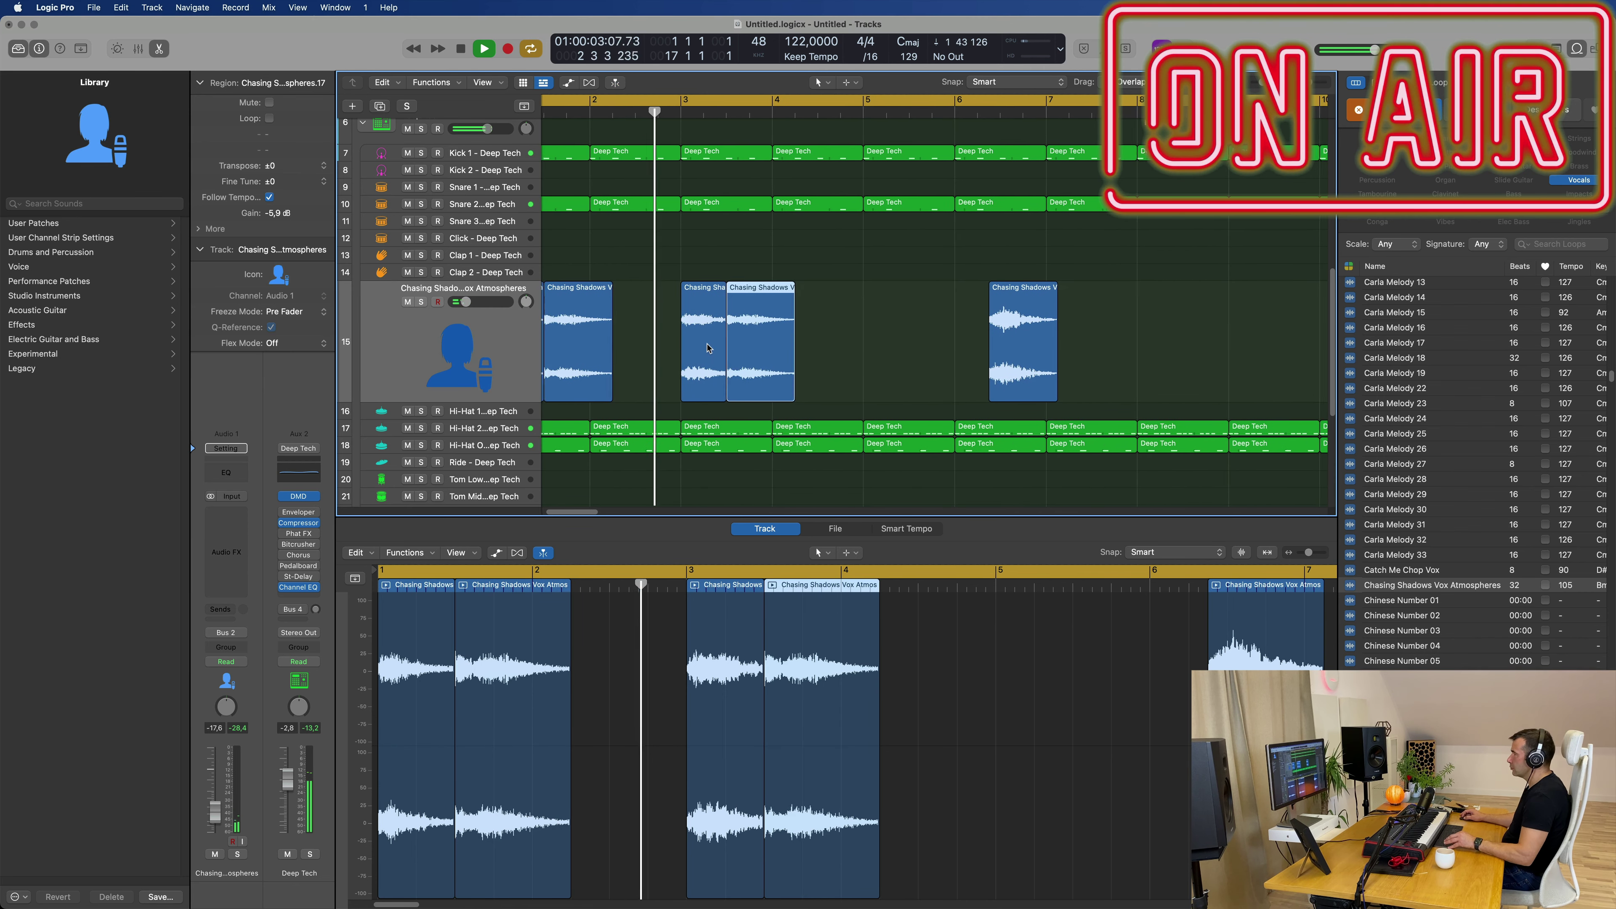
- Zoom in on the copied vocal piece at beat 3 of bar 3 to examine its start against the preceding piece
{"action": "scroll", "coordinate": [711, 347], "scroll_direction": "down", "scroll_amount": 2}
{"action": "scroll", "coordinate": [705, 345], "scroll_direction": "left", "scroll_amount": 1}
{"action": "scroll", "coordinate": [712, 346], "scroll_direction": "down", "scroll_amount": 2}
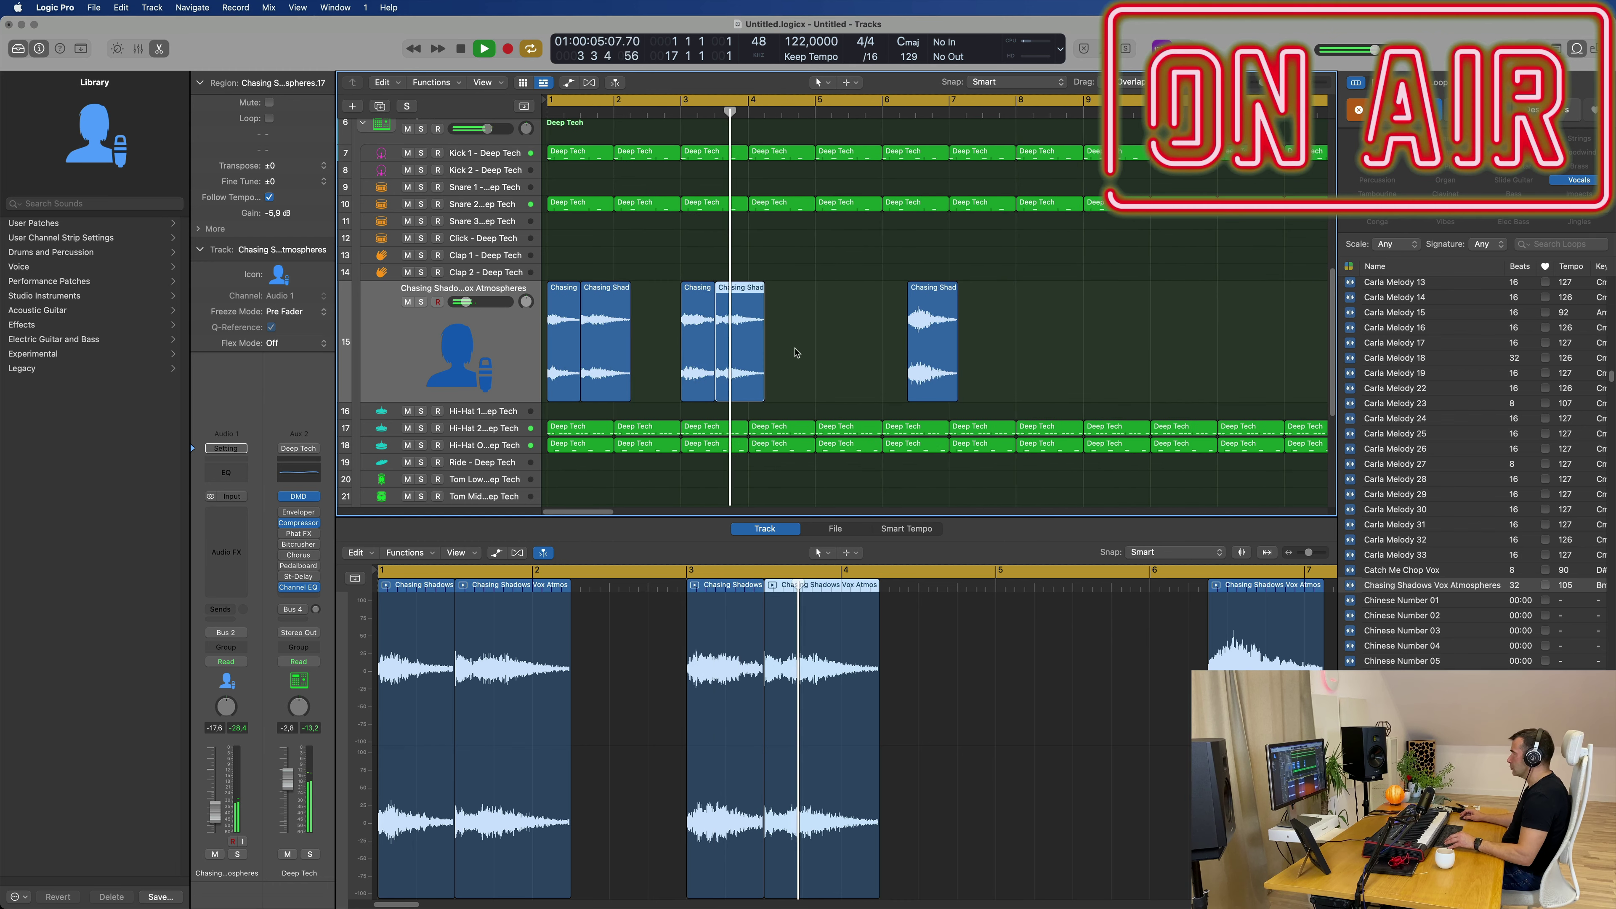
{"action": "scroll", "coordinate": [803, 350], "scroll_direction": "up", "scroll_amount": 2}
{"action": "key", "text": "z"}
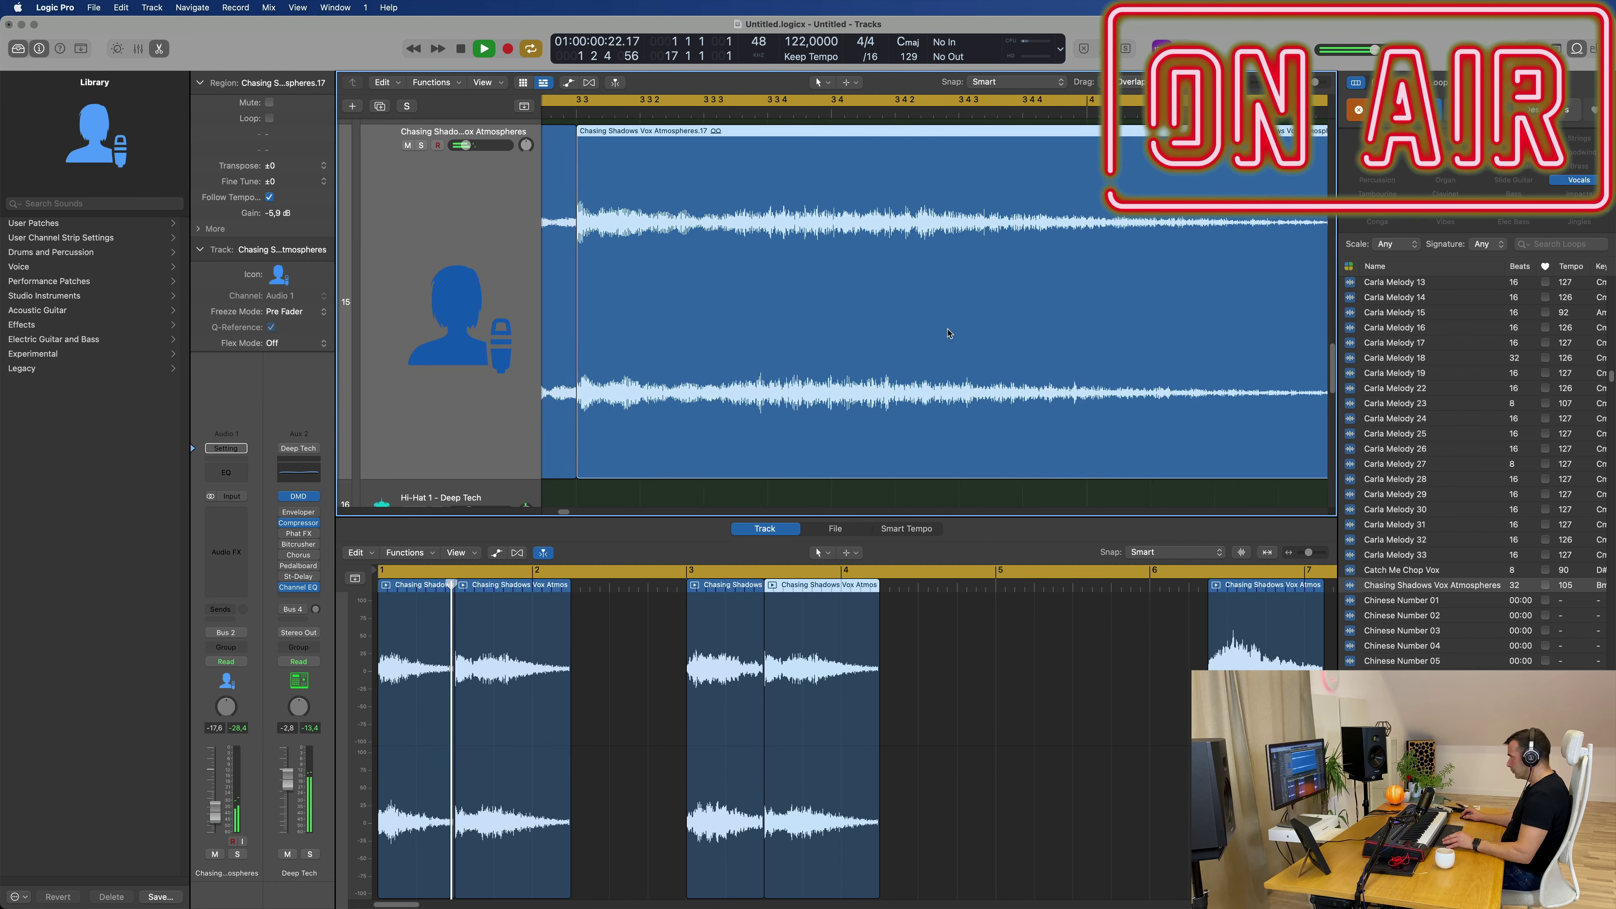
- Delete the spare vocal piece in bar 6 and copy the four-piece phrase to bar 5
{"action": "key", "text": "z"}
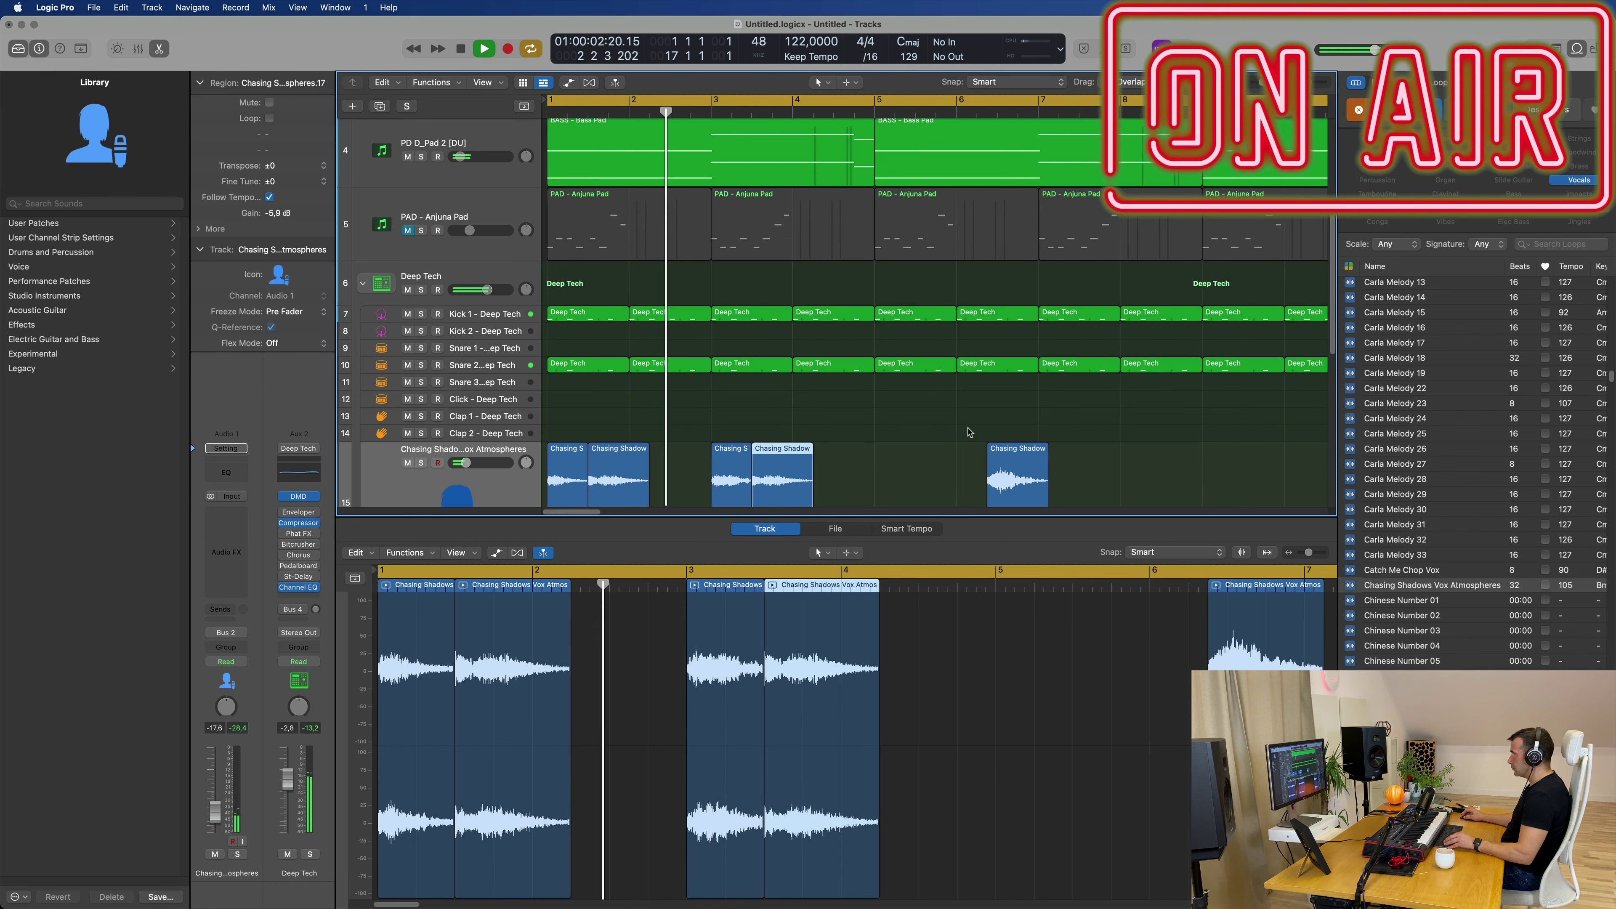
{"action": "left_click", "coordinate": [1017, 471]}
{"action": "key", "text": "Delete"}
{"action": "key", "text": "super+Up"}
{"action": "key", "text": "space"}
{"action": "key", "text": "space"}
{"action": "left_click_drag", "start_coordinate": [847, 445], "coordinate": [926, 401]}
{"action": "left_click", "coordinate": [929, 400], "text": "ctrl+alt"}
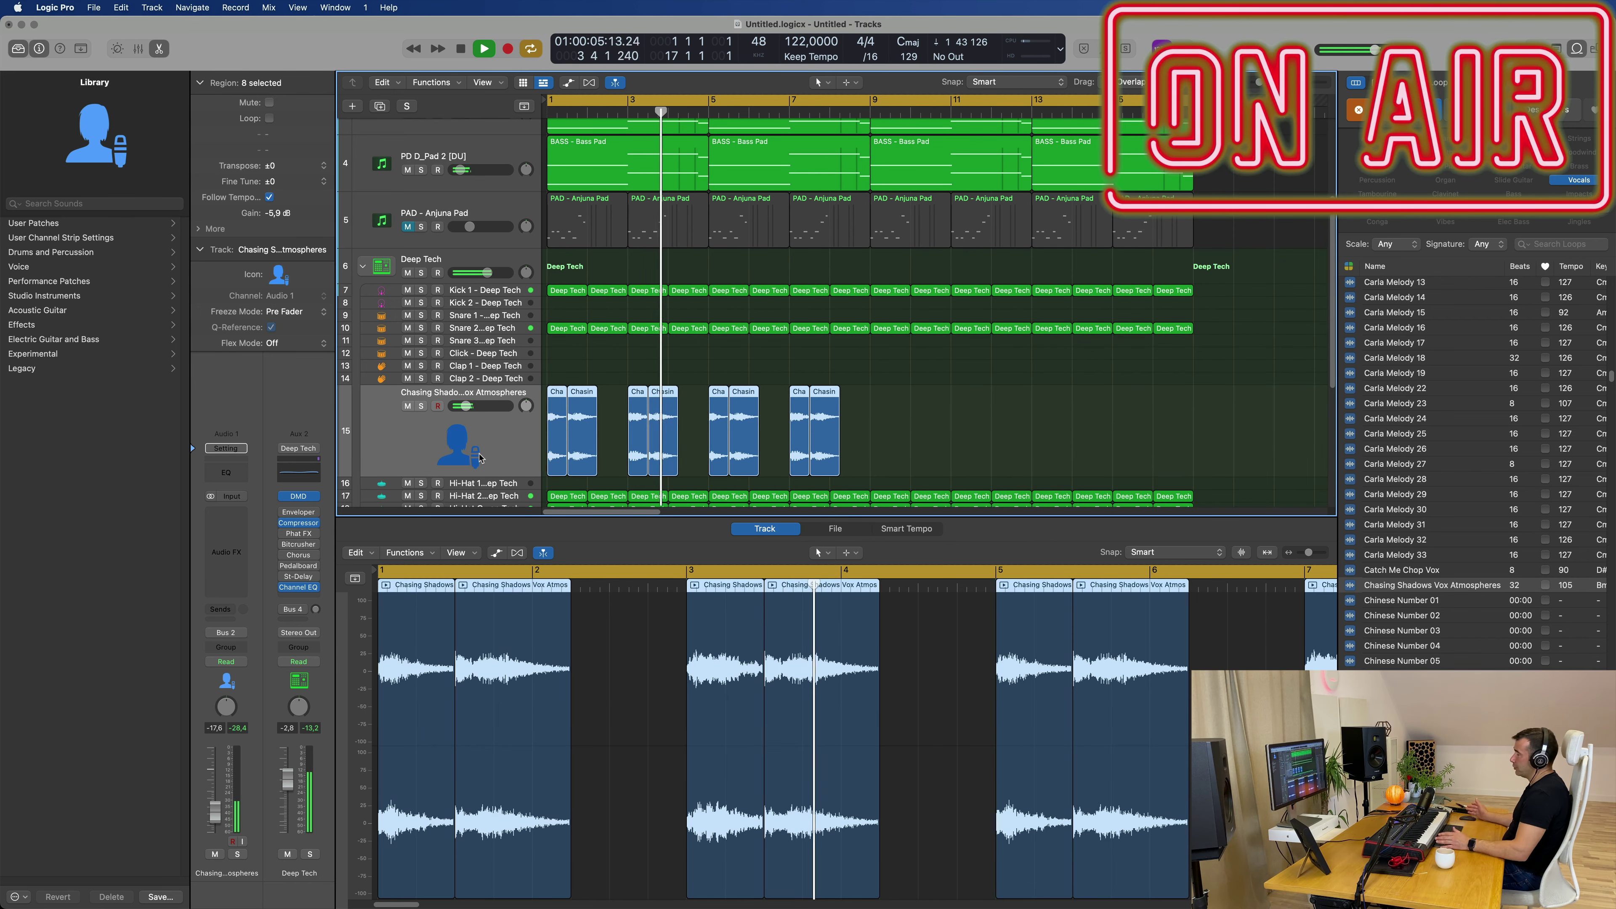
- Add a send to Bus 5 on the Chasing Shadows Vox Atmospheres track and turn up its send level
{"action": "left_click", "coordinate": [373, 442]}
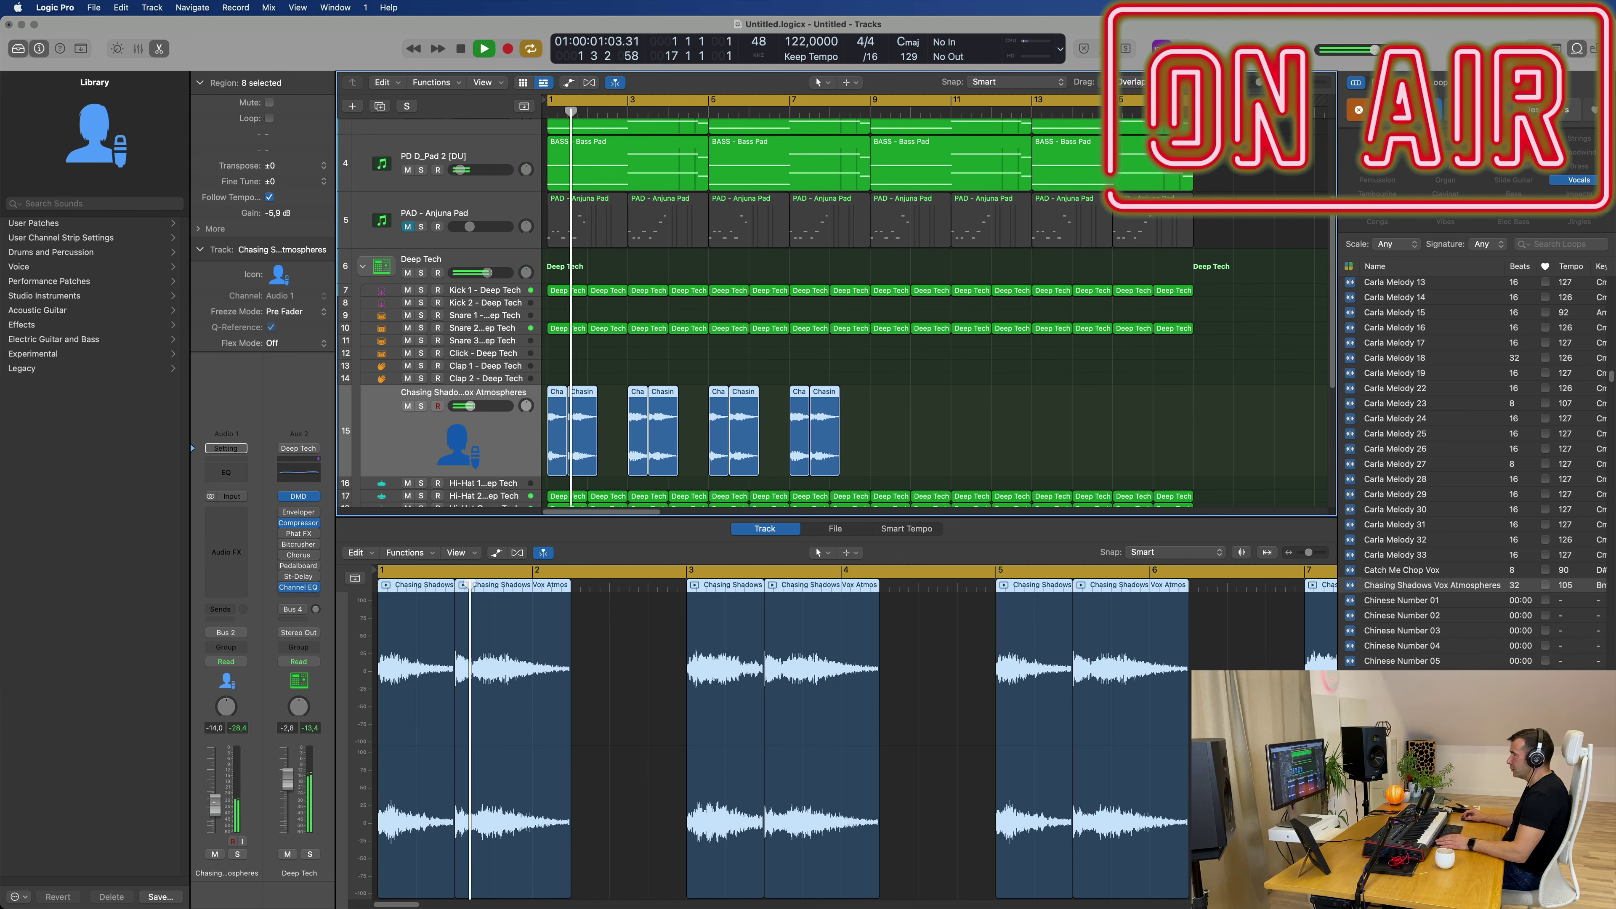
{"action": "left_click", "coordinate": [222, 634]}
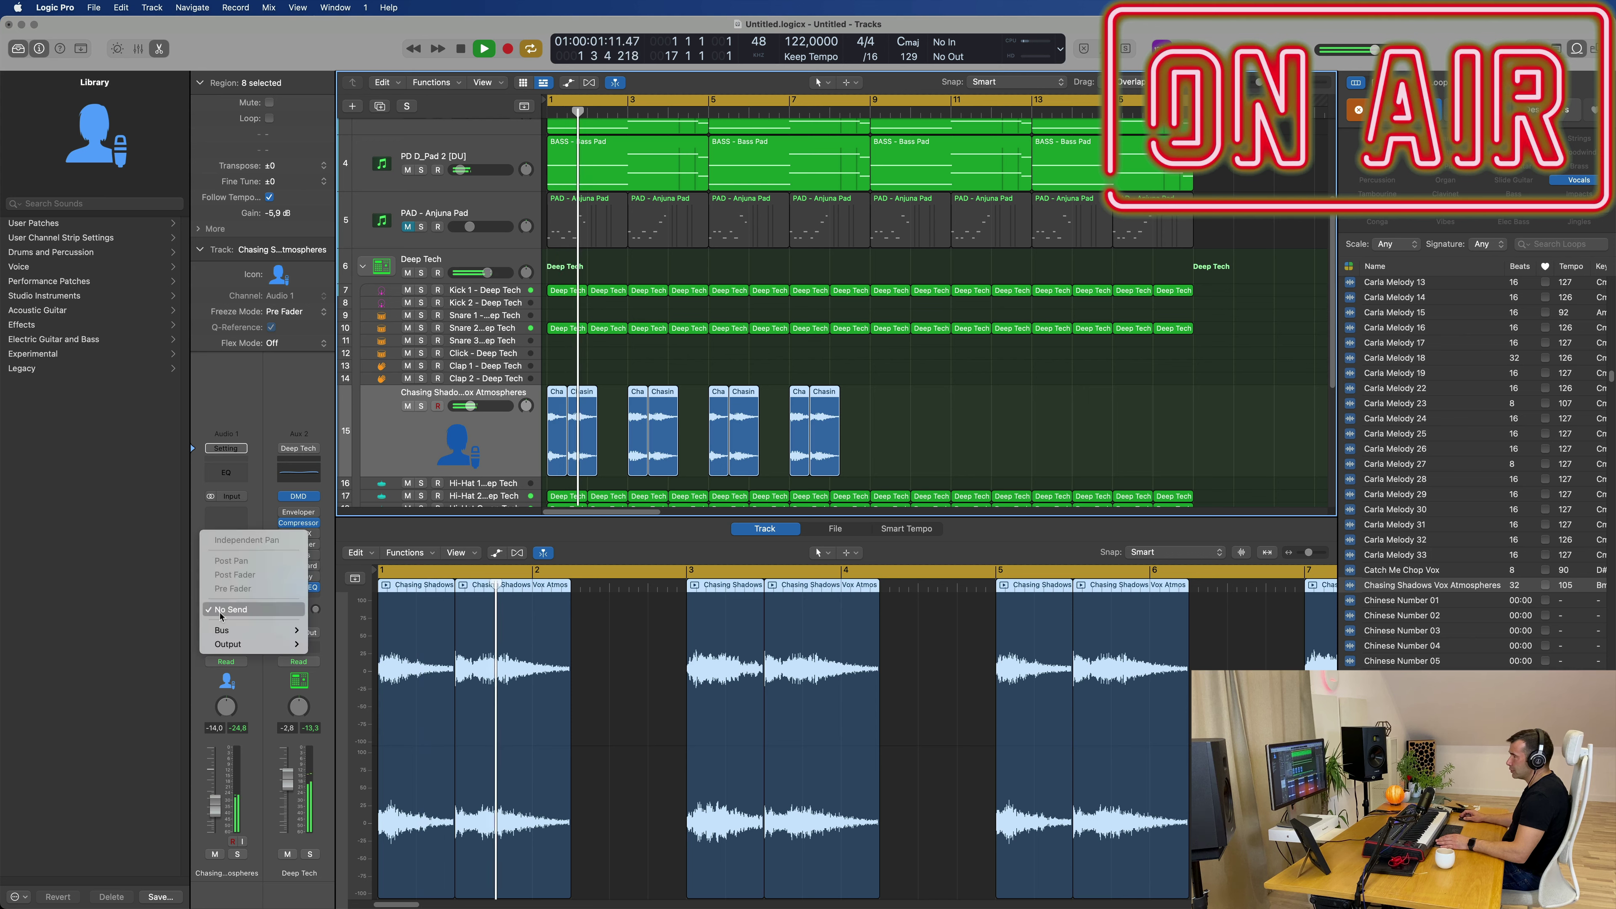
{"action": "mouse_move", "coordinate": [254, 630]}
{"action": "left_click", "coordinate": [391, 414]}
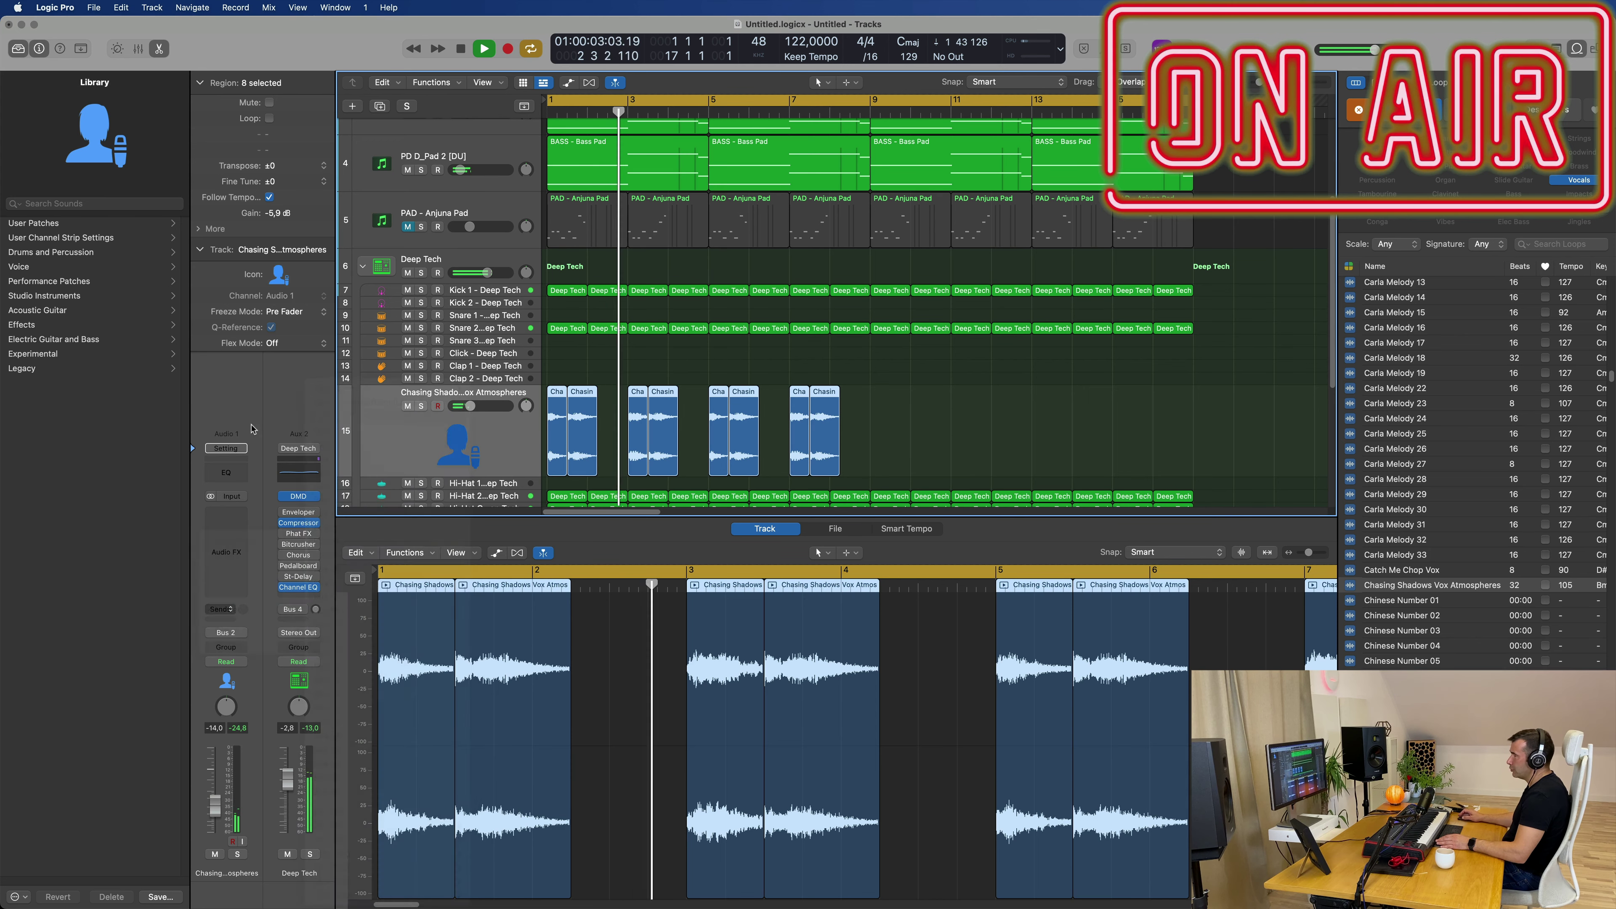
{"action": "key", "text": "space"}
{"action": "key", "text": "space"}
{"action": "mouse_move", "coordinate": [243, 608]}
{"action": "left_mouse_down"}
{"action": "mouse_move", "coordinate": [259, 610]}
{"action": "mouse_move", "coordinate": [243, 603]}
{"action": "mouse_move", "coordinate": [243, 621]}
{"action": "left_mouse_up"}
- Replay the vocal phrase with the Bus 5 send and lower the vocal track's fader to -16.2 dB
{"action": "key", "text": "space"}
{"action": "key", "text": "space"}
{"action": "key", "text": "space"}
{"action": "key", "text": "space"}
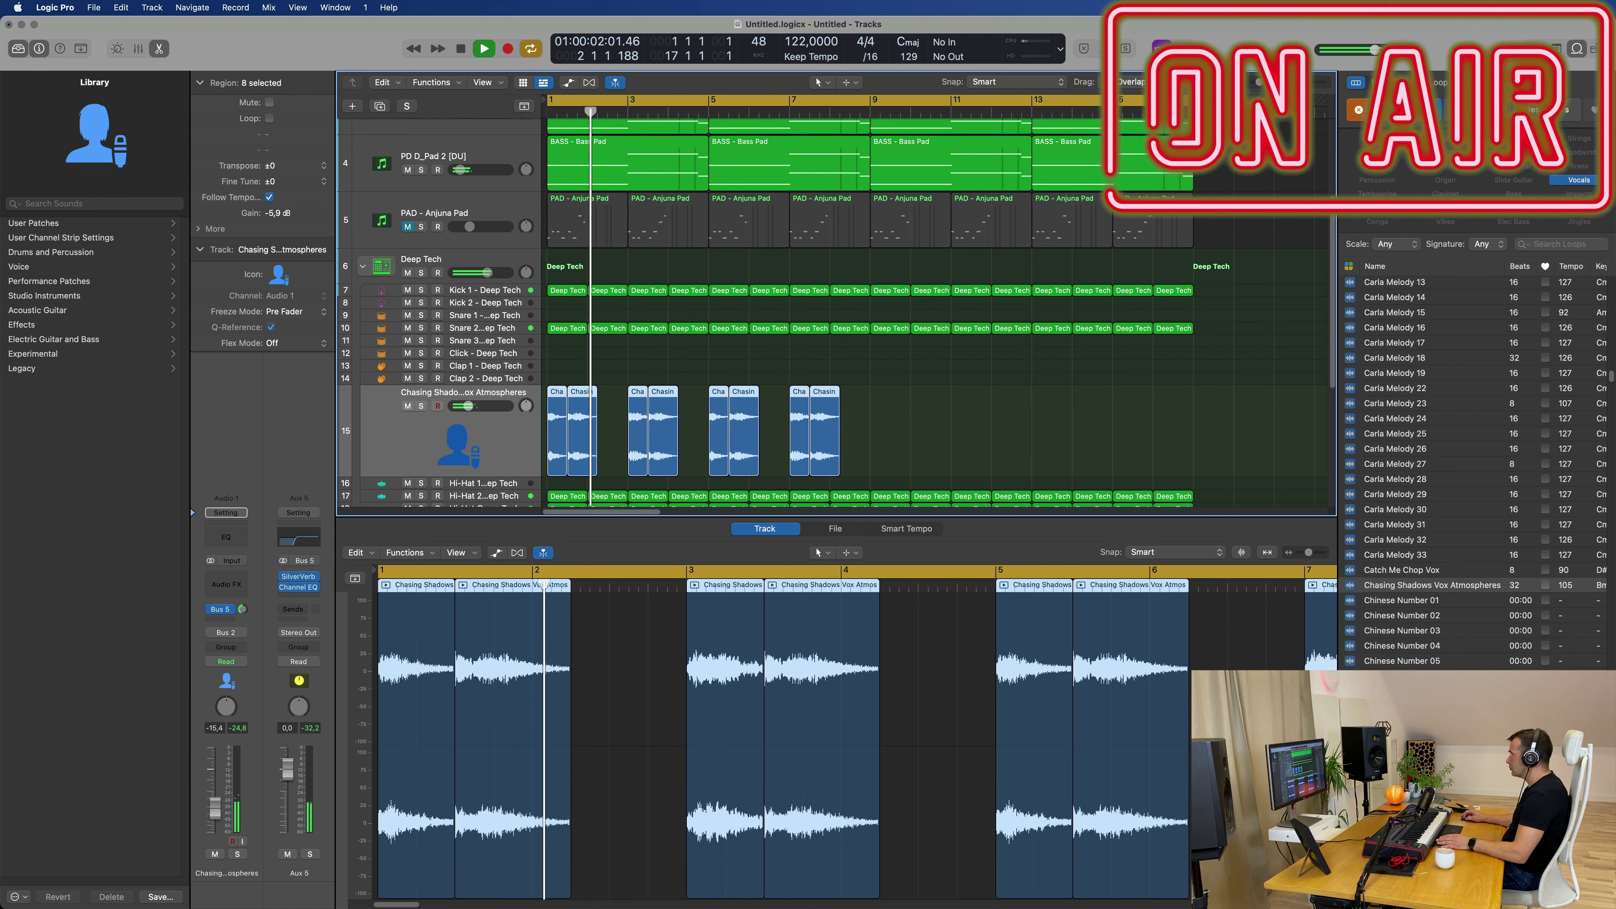
{"action": "left_click_drag", "start_coordinate": [215, 809], "coordinate": [217, 814]}
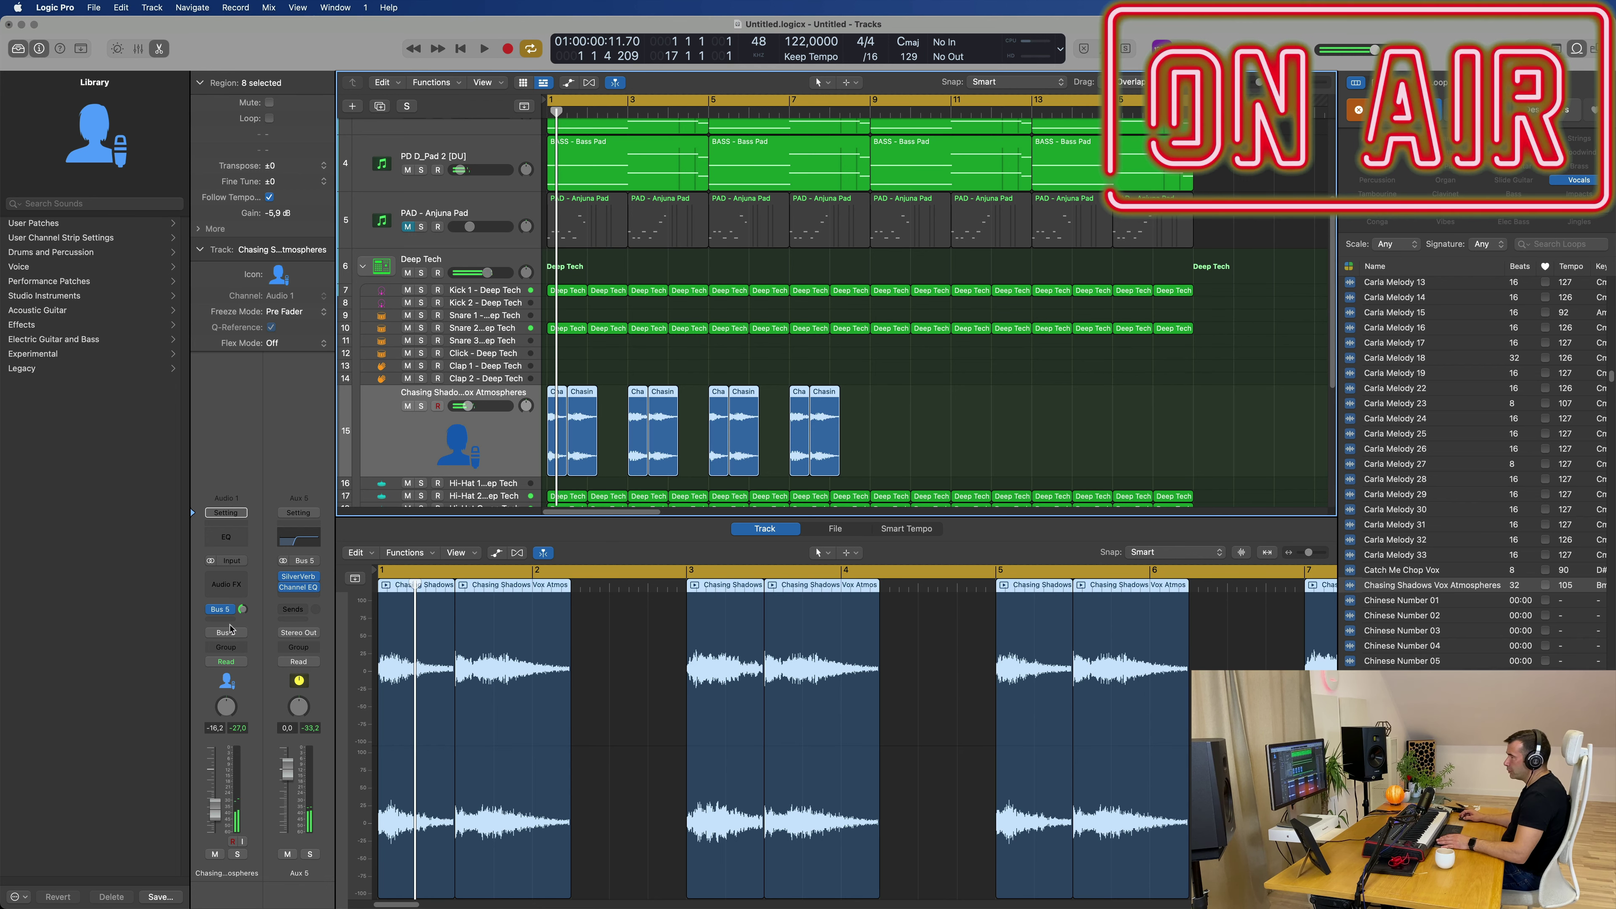
- Insert Remix FX on the vocal track and try out its filter and repeater pads during playback
{"action": "left_click", "coordinate": [238, 586]}
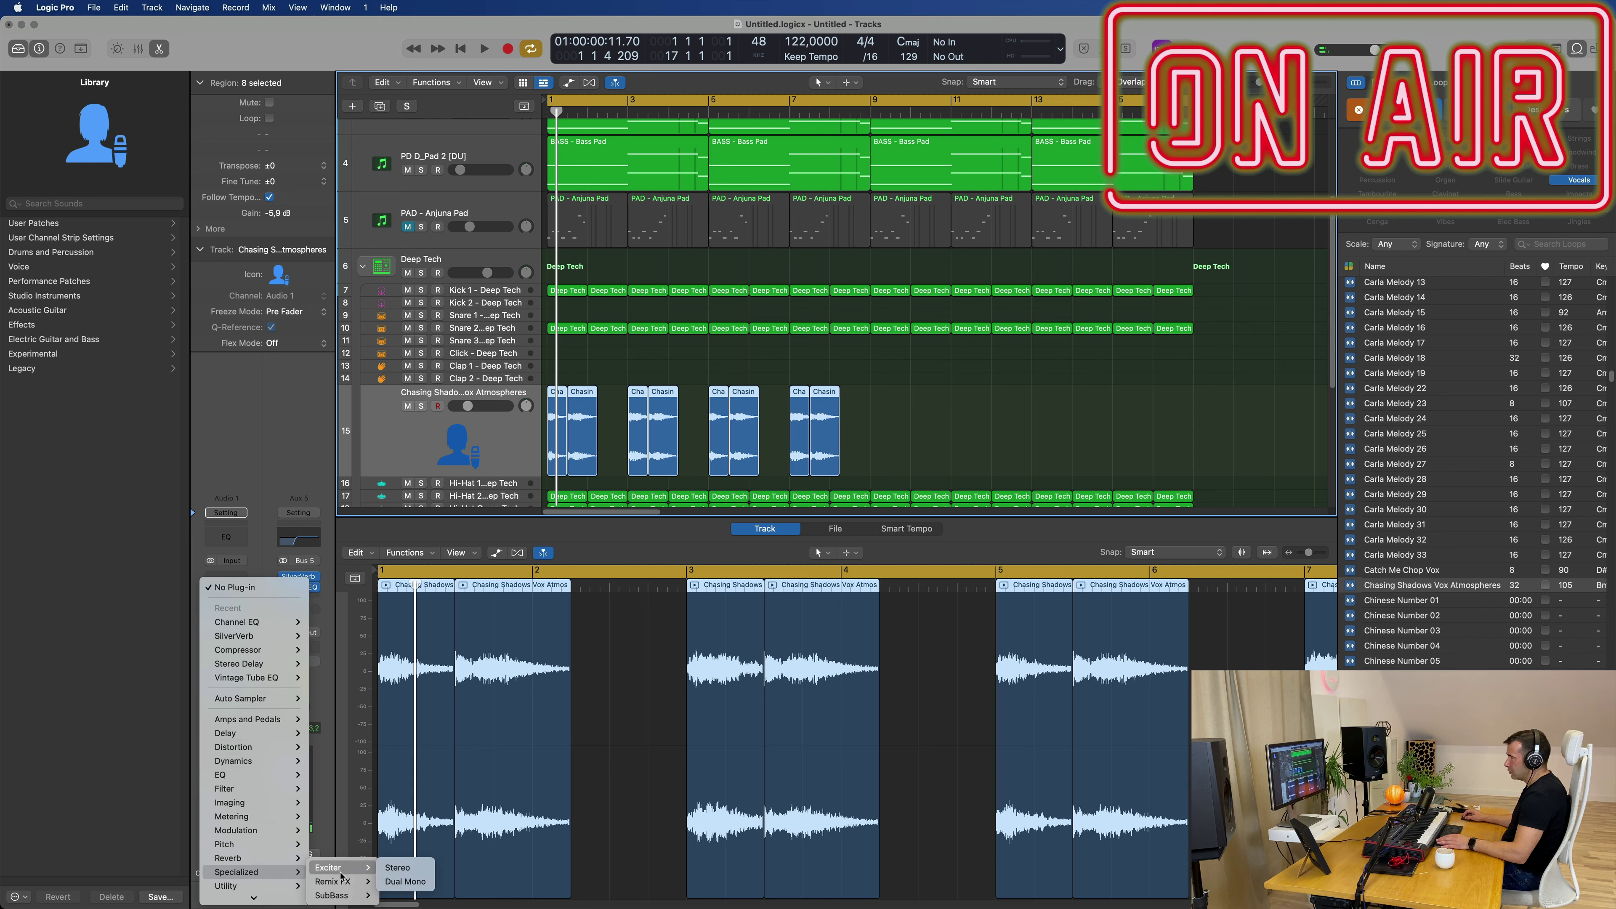
{"action": "left_click", "coordinate": [393, 882]}
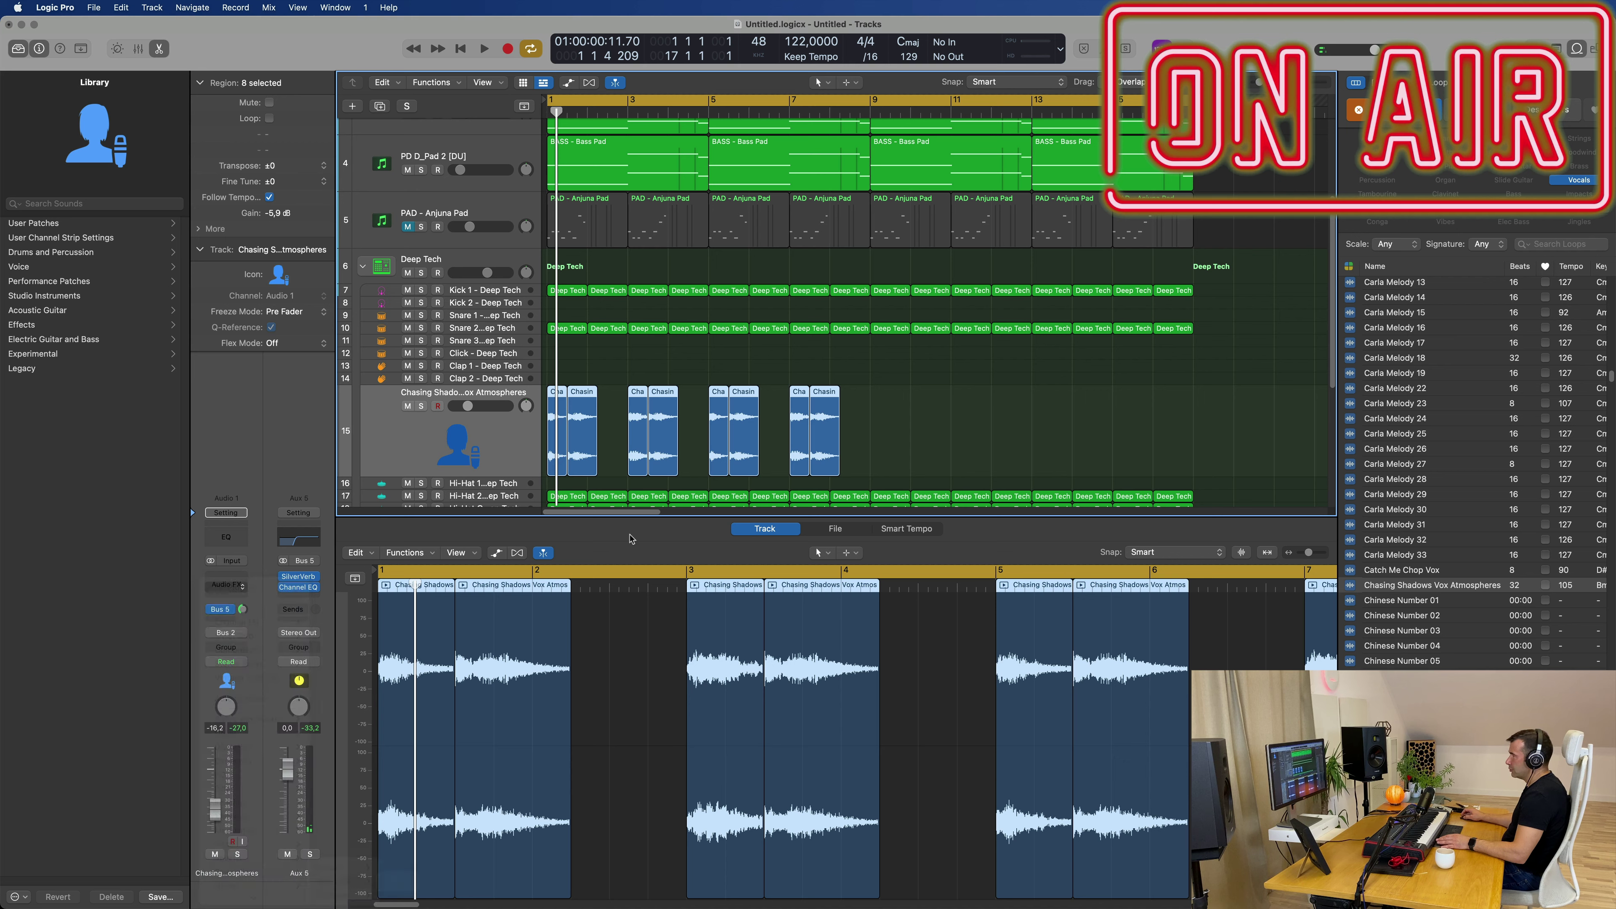
{"action": "key", "text": "space"}
{"action": "left_click_drag", "start_coordinate": [899, 190], "coordinate": [823, 242]}
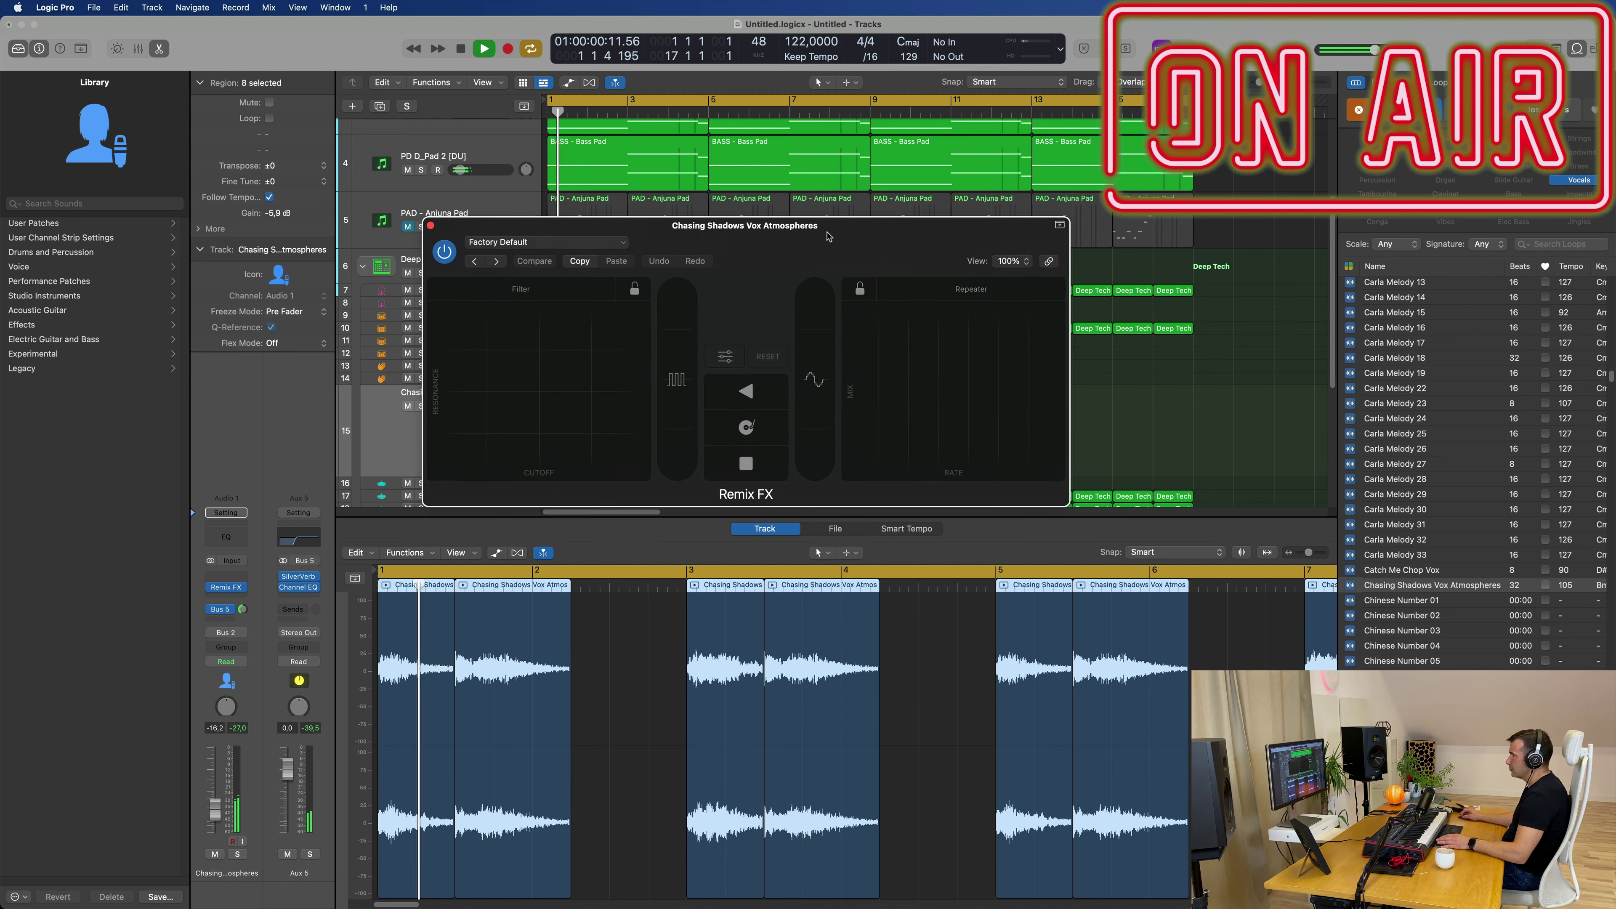
{"action": "left_click_drag", "start_coordinate": [555, 399], "coordinate": [573, 338]}
{"action": "key", "text": "space"}
{"action": "left_click_drag", "start_coordinate": [974, 398], "coordinate": [856, 356]}
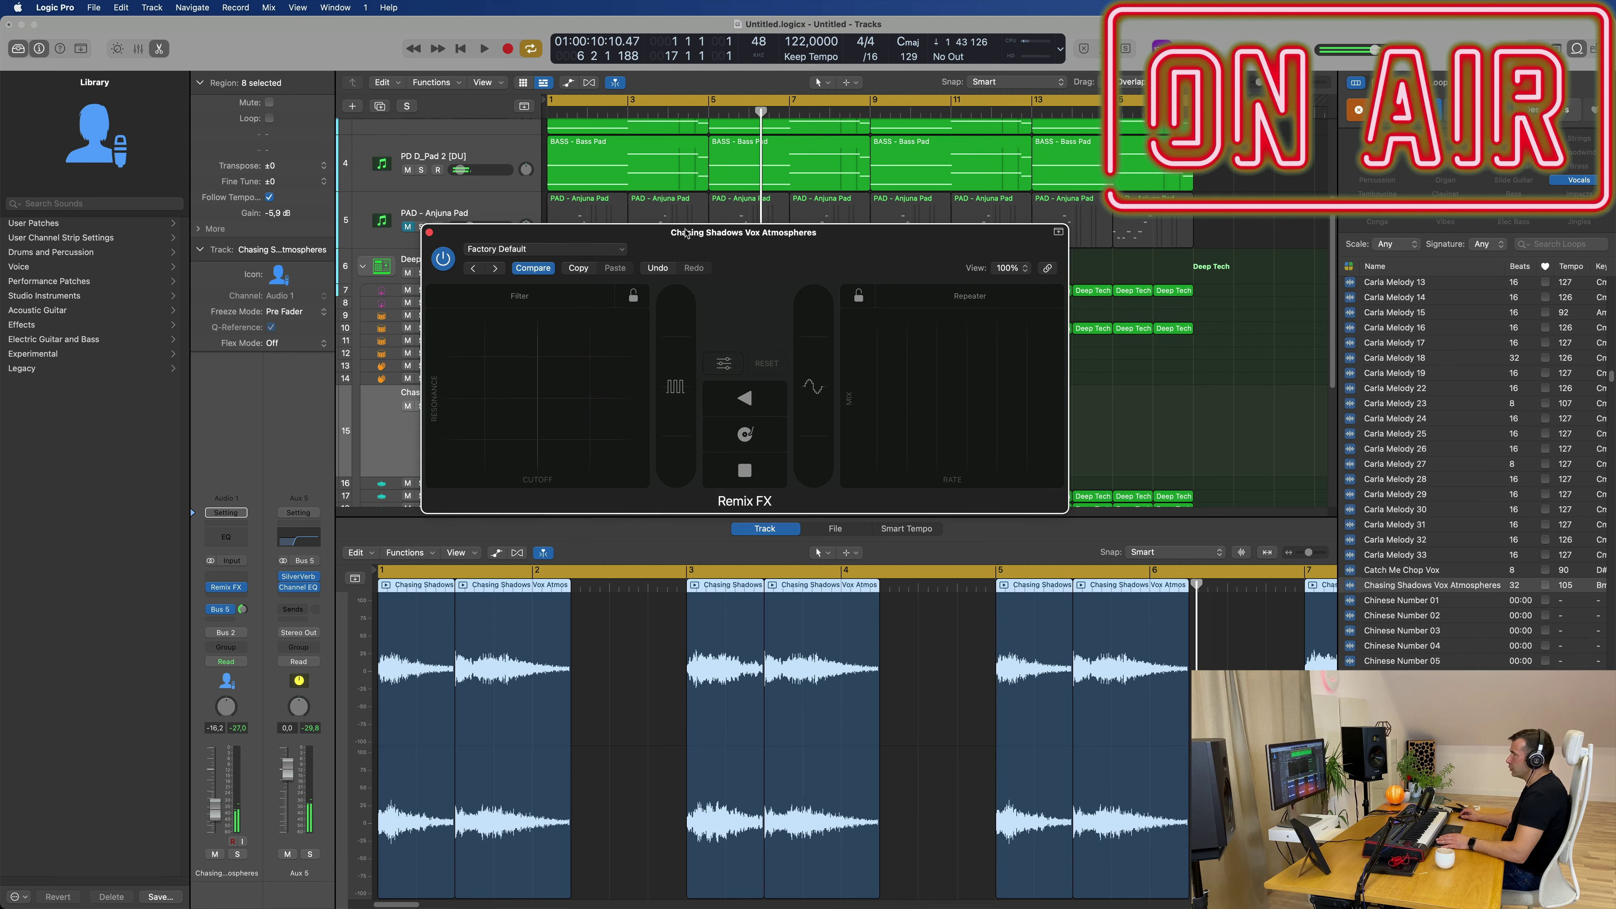
{"action": "left_click_drag", "start_coordinate": [686, 234], "coordinate": [990, 248]}
{"action": "key", "text": "space"}
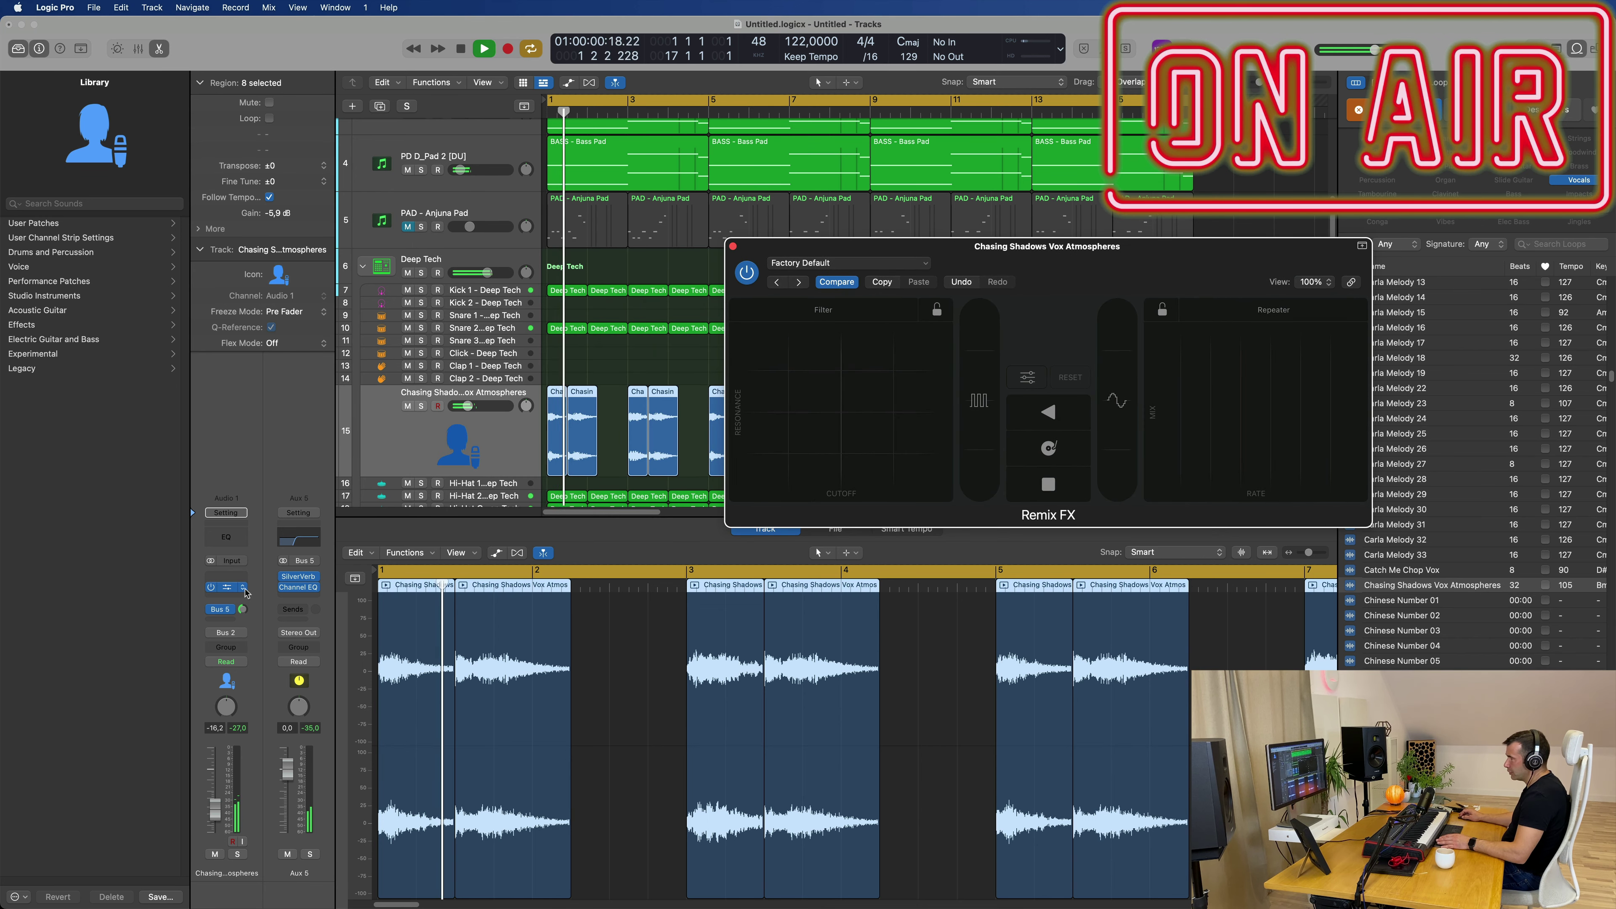
- Replace Remix FX on the vocal track with the Pitch Shifter and look through its presets without choosing one
{"action": "left_click", "coordinate": [242, 586]}
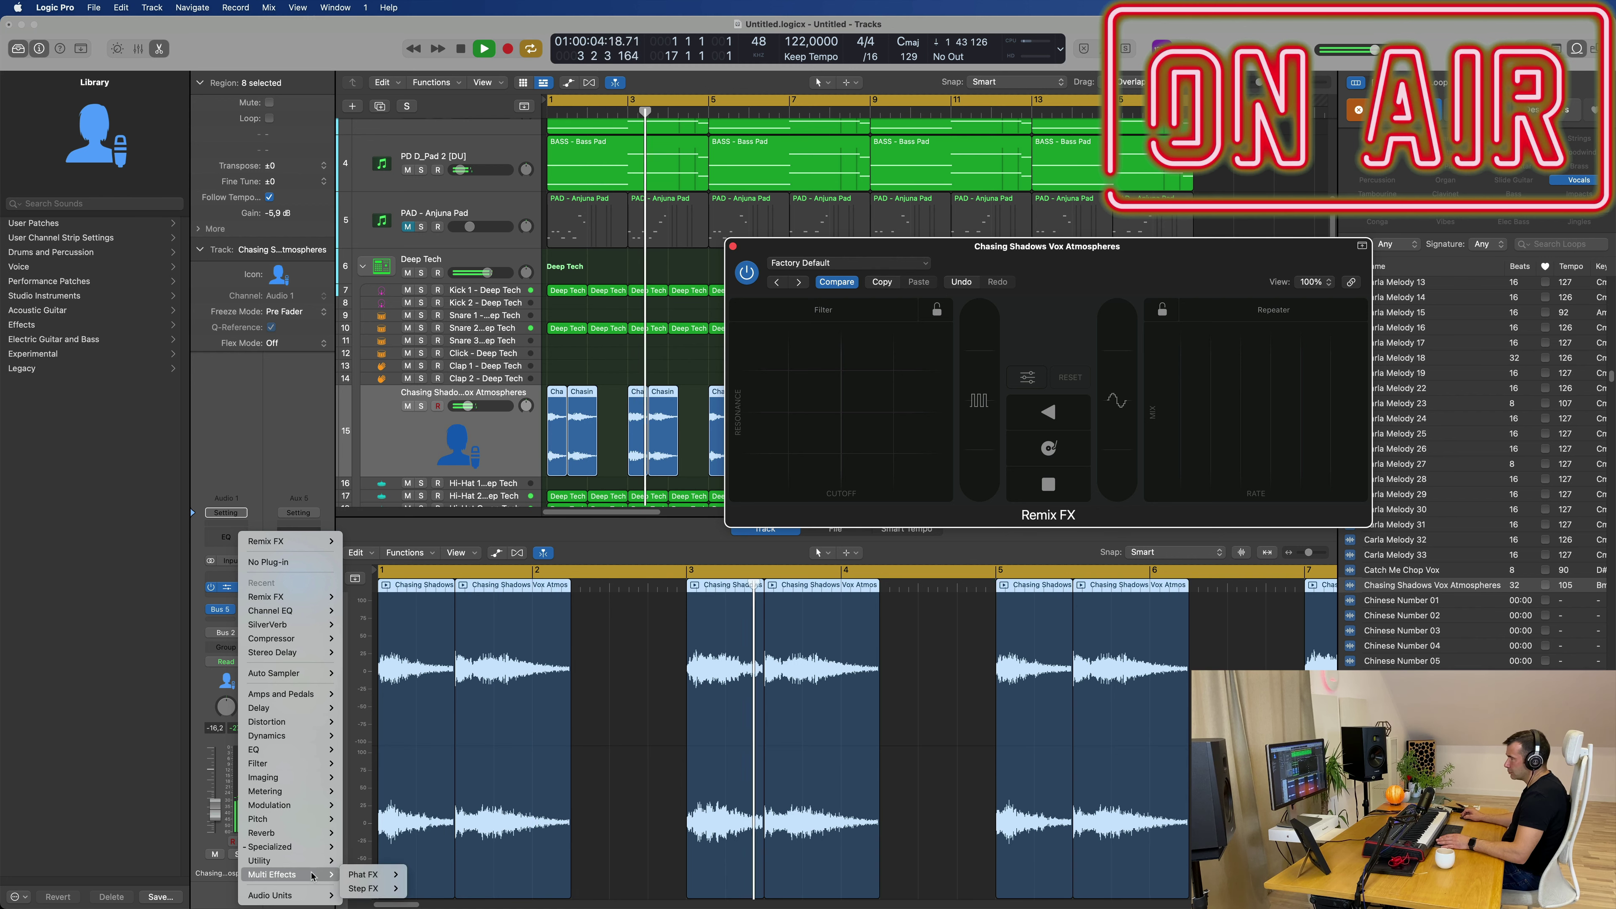
{"action": "mouse_move", "coordinate": [315, 865]}
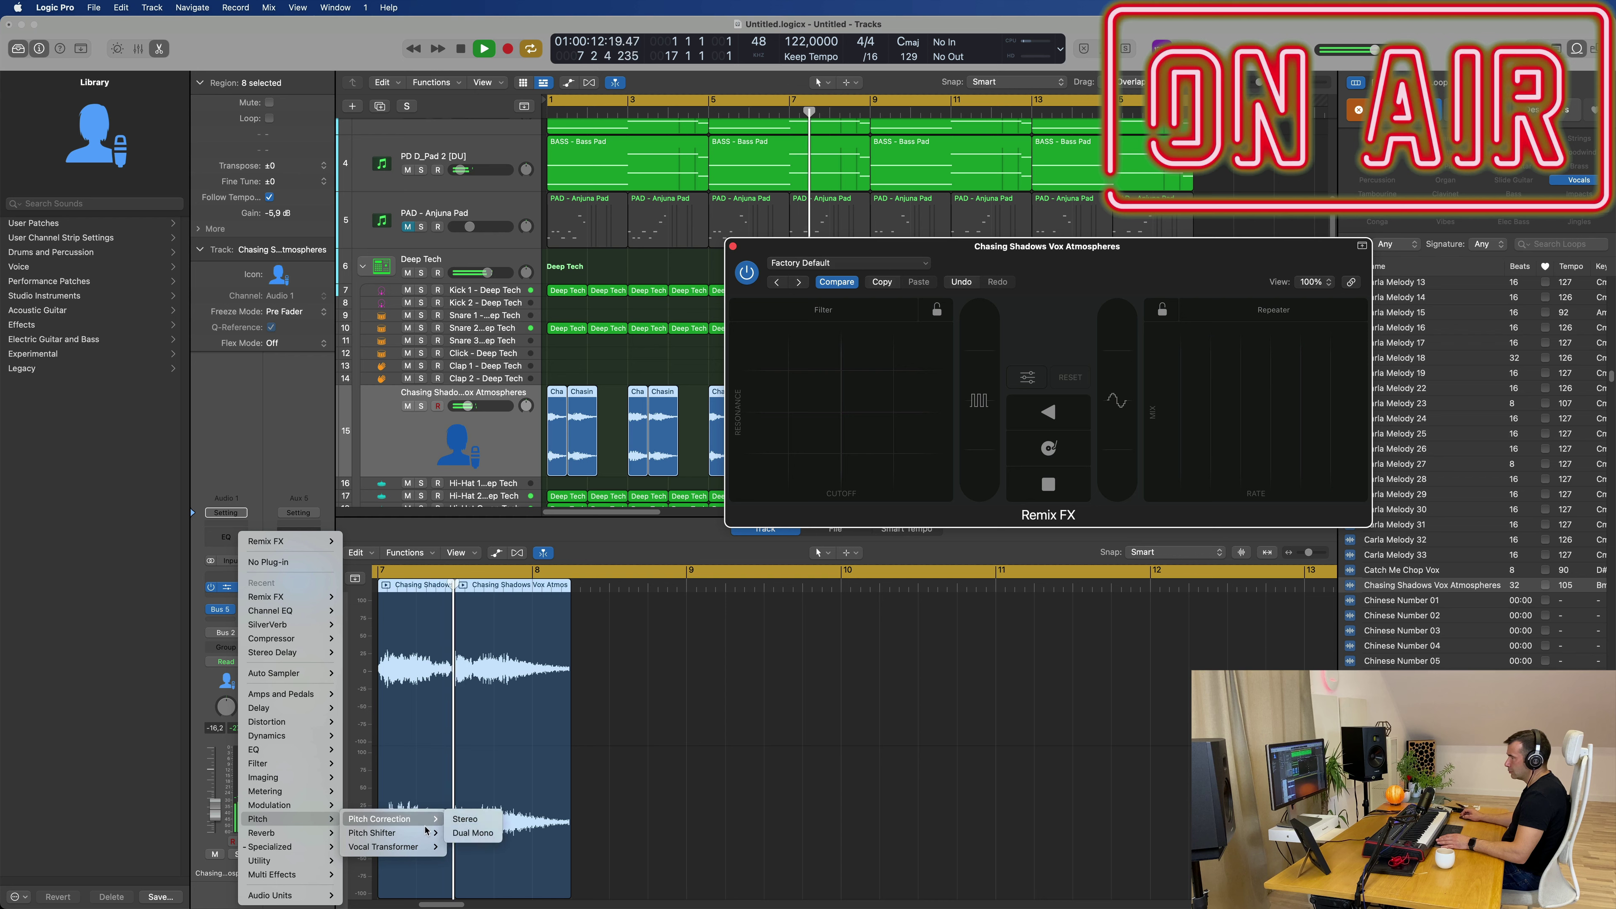
{"action": "mouse_move", "coordinate": [394, 833]}
{"action": "left_click", "coordinate": [478, 834]}
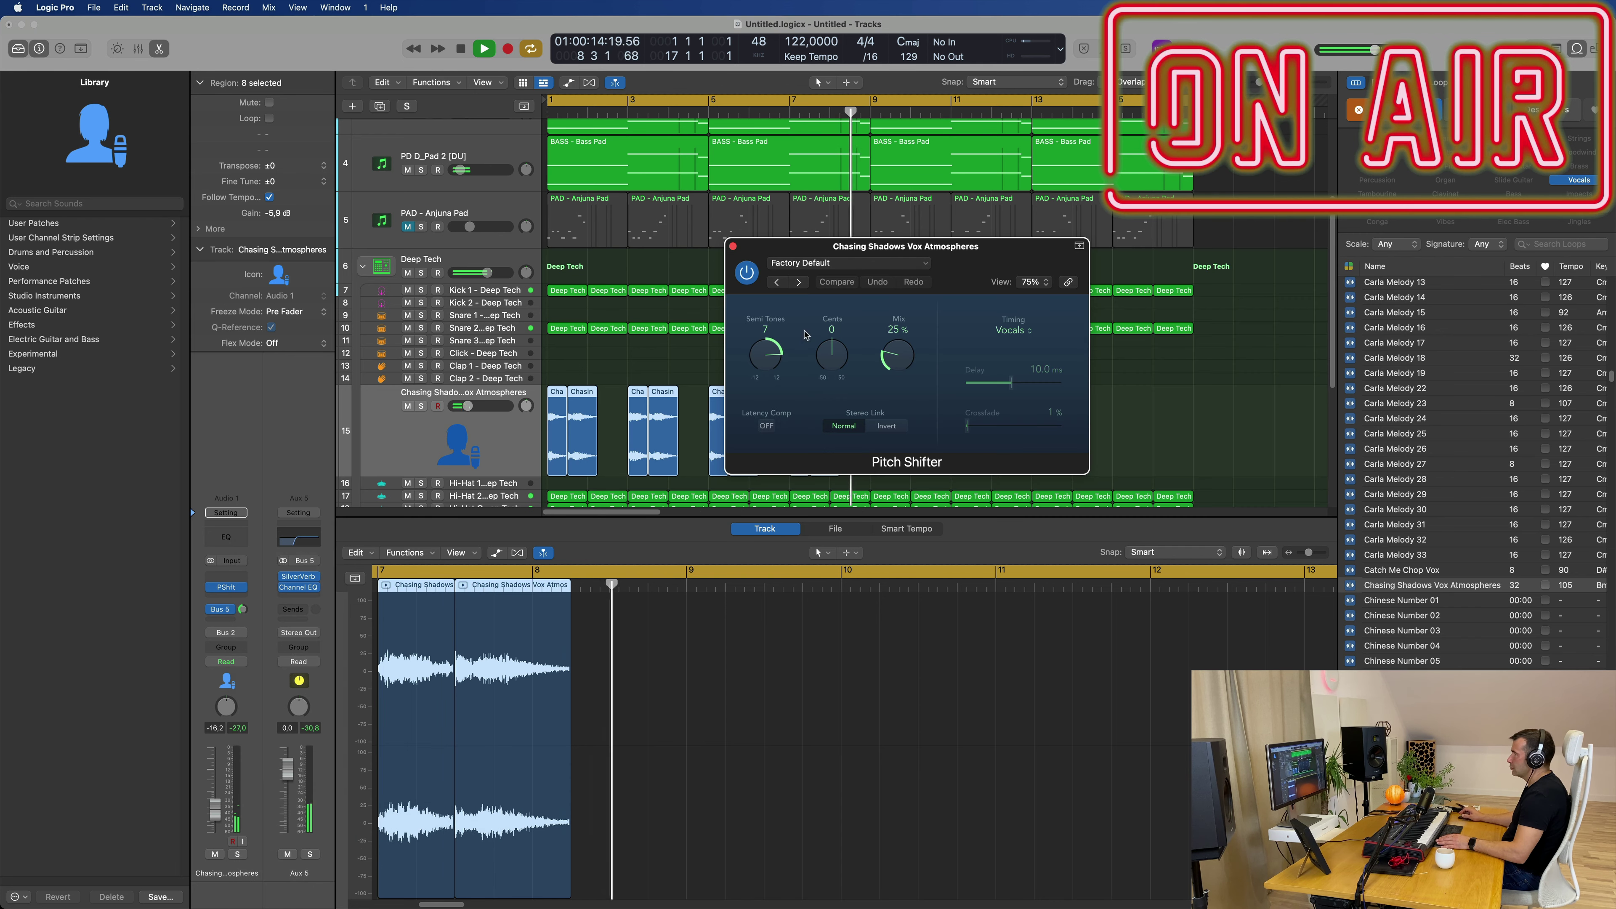
{"action": "key", "text": "space"}
{"action": "left_click_drag", "start_coordinate": [985, 259], "coordinate": [1118, 267]}
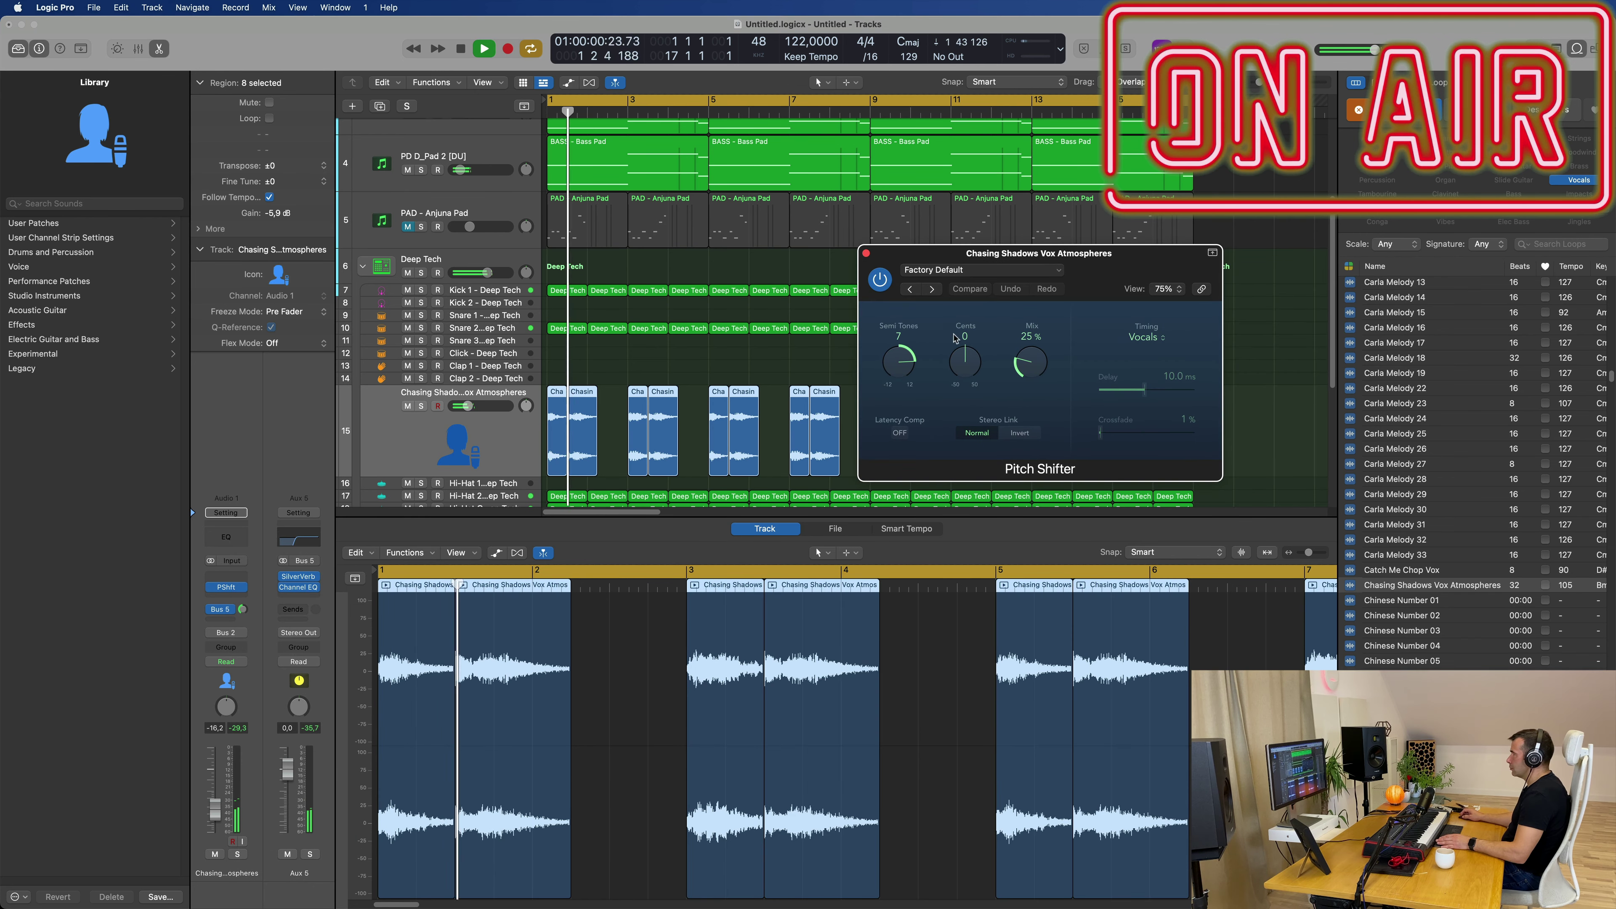
{"action": "left_click", "coordinate": [1006, 270]}
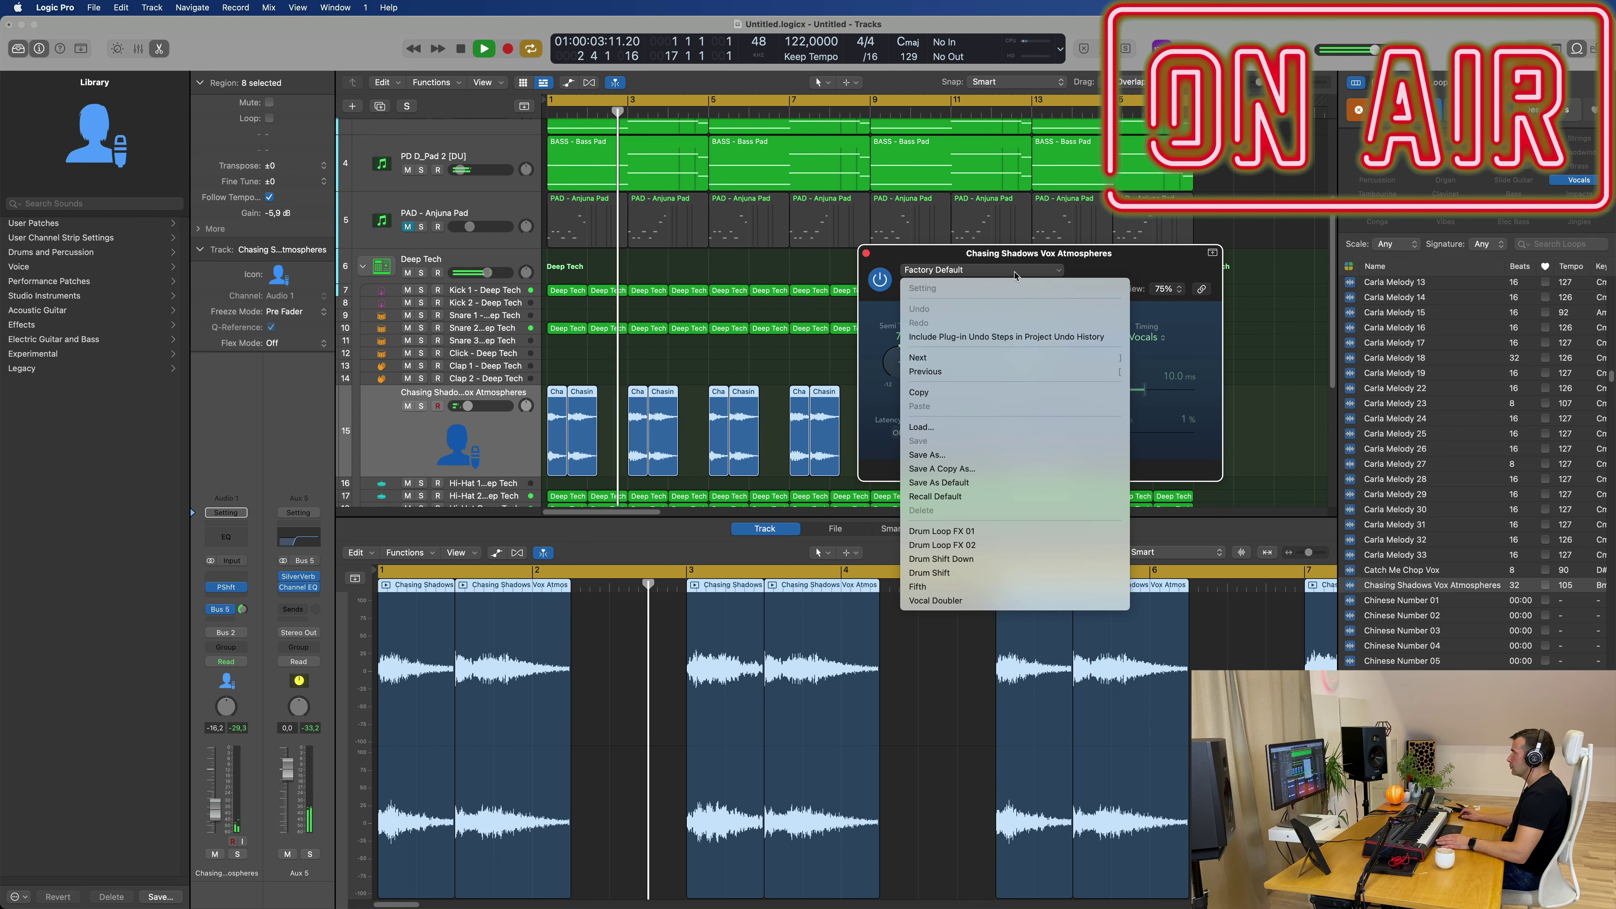
{"action": "left_click", "coordinate": [1159, 424]}
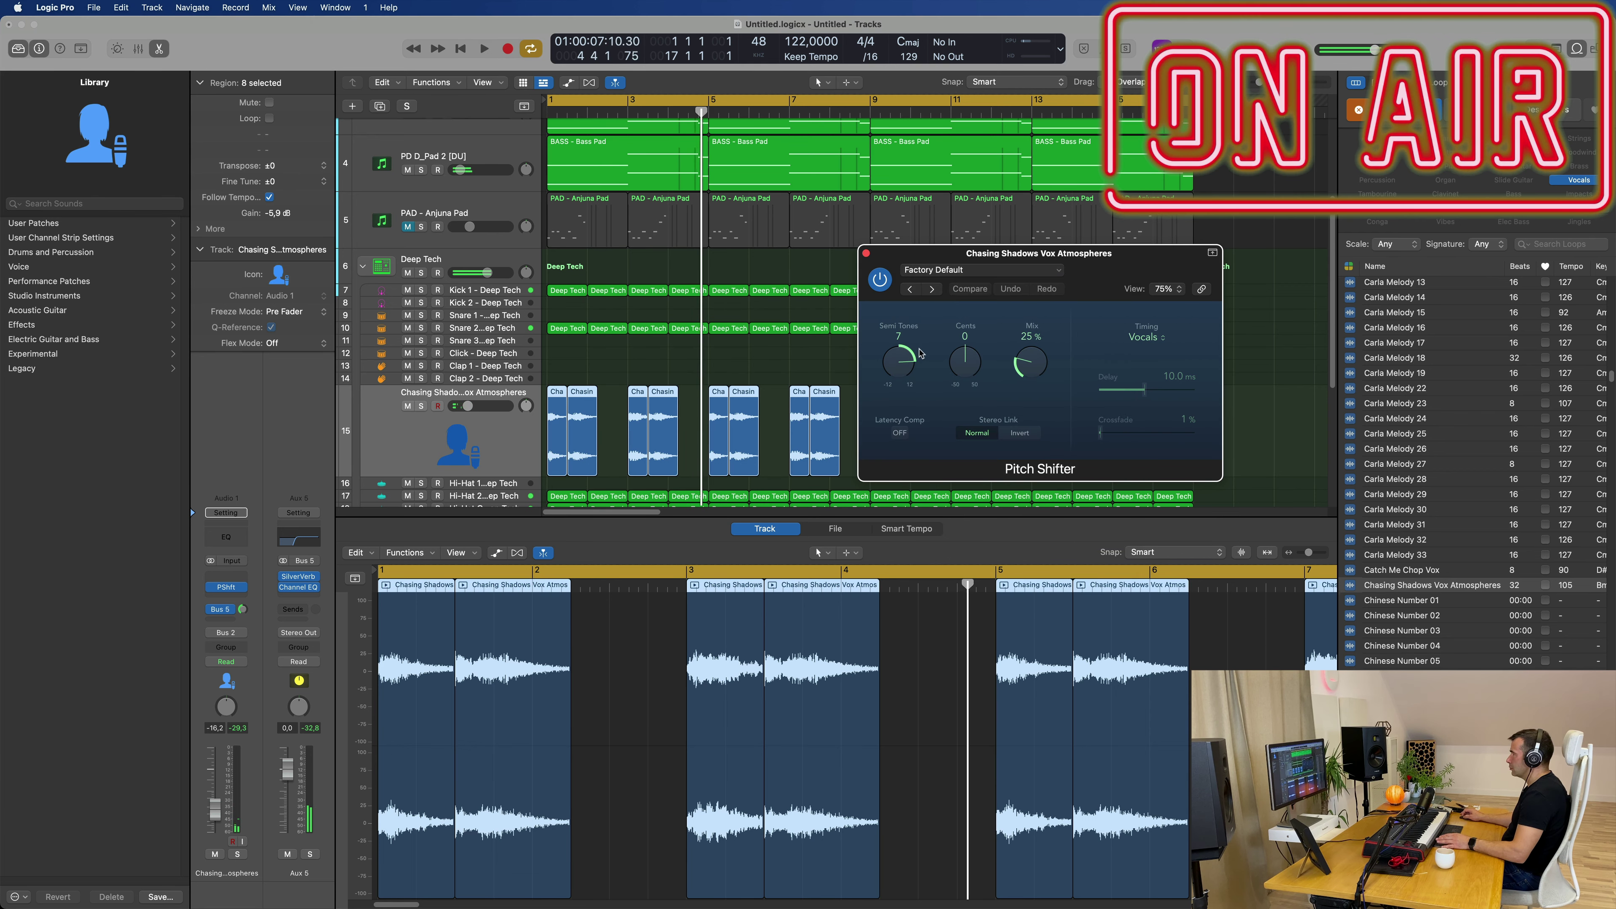
- Set the Pitch Shifter to -7 semitones, -9 cents and 100% mix with latency compensation on, and play the vocals
{"action": "left_click_drag", "start_coordinate": [904, 360], "coordinate": [904, 392]}
{"action": "left_click_drag", "start_coordinate": [965, 362], "coordinate": [966, 374]}
{"action": "left_click_drag", "start_coordinate": [1030, 361], "coordinate": [1030, 299]}
{"action": "left_click", "coordinate": [899, 432]}
{"action": "left_click", "coordinate": [1019, 433]}
{"action": "key", "text": "space"}
{"action": "left_click_drag", "start_coordinate": [1057, 258], "coordinate": [750, 270]}
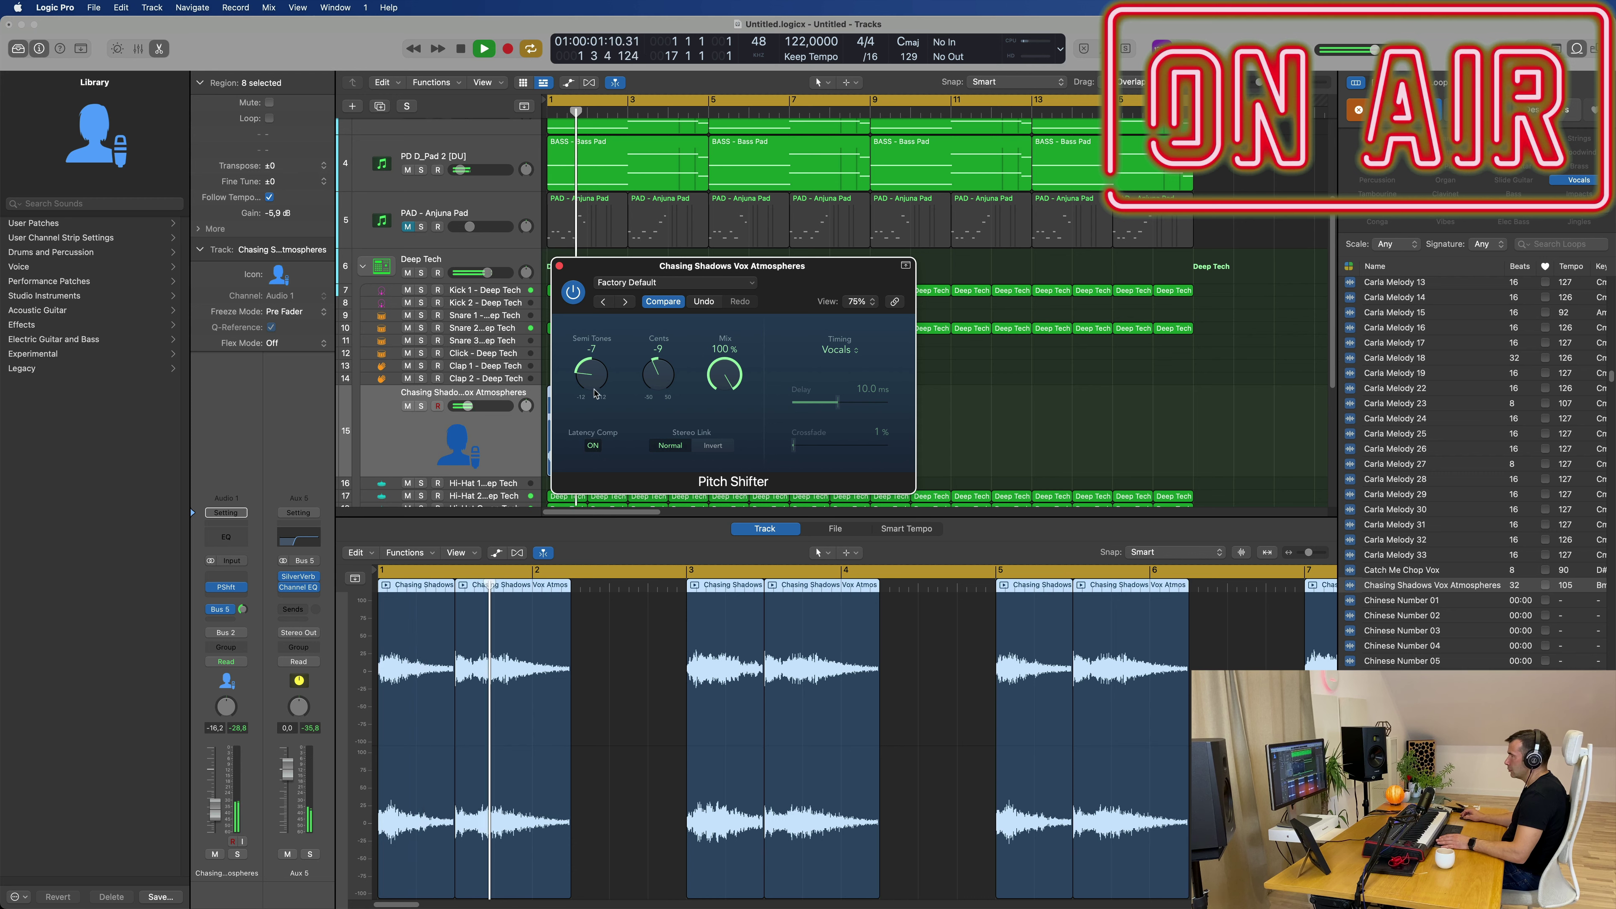
- Raise the vocal track's fader to -10.0 dB and set the Pitch Shifter to -6 semitones and 0 cents during playback
{"action": "key", "text": "space"}
{"action": "left_click_drag", "start_coordinate": [216, 802], "coordinate": [216, 799]}
{"action": "key", "text": "space"}
{"action": "key", "text": "space"}
{"action": "left_click_drag", "start_coordinate": [598, 378], "coordinate": [609, 319]}
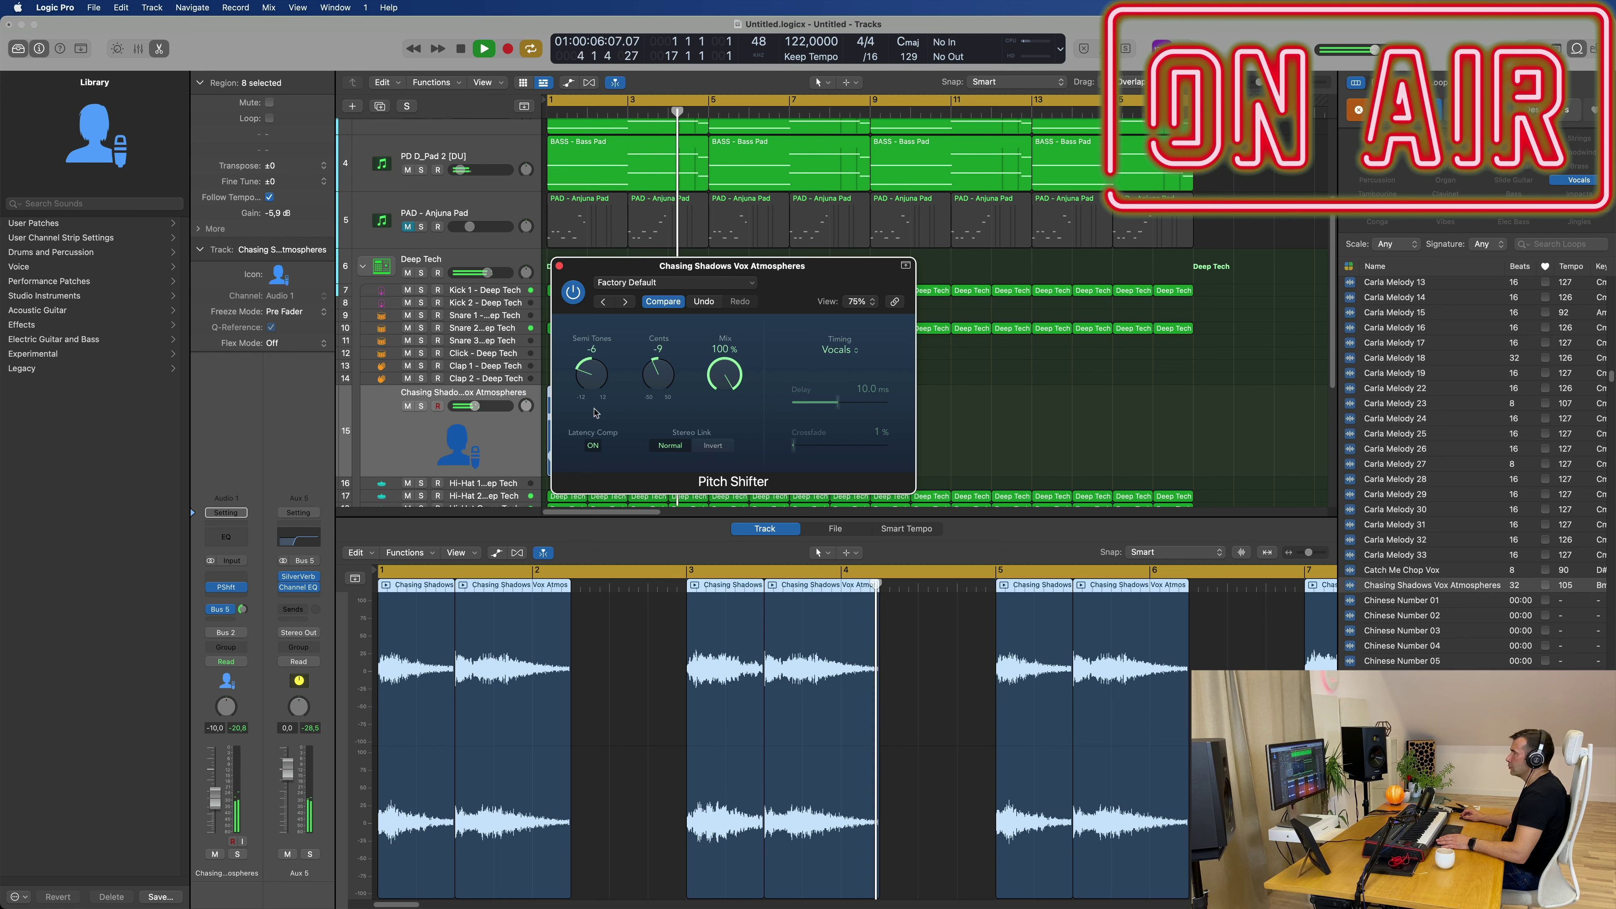
{"action": "key", "text": "Return"}
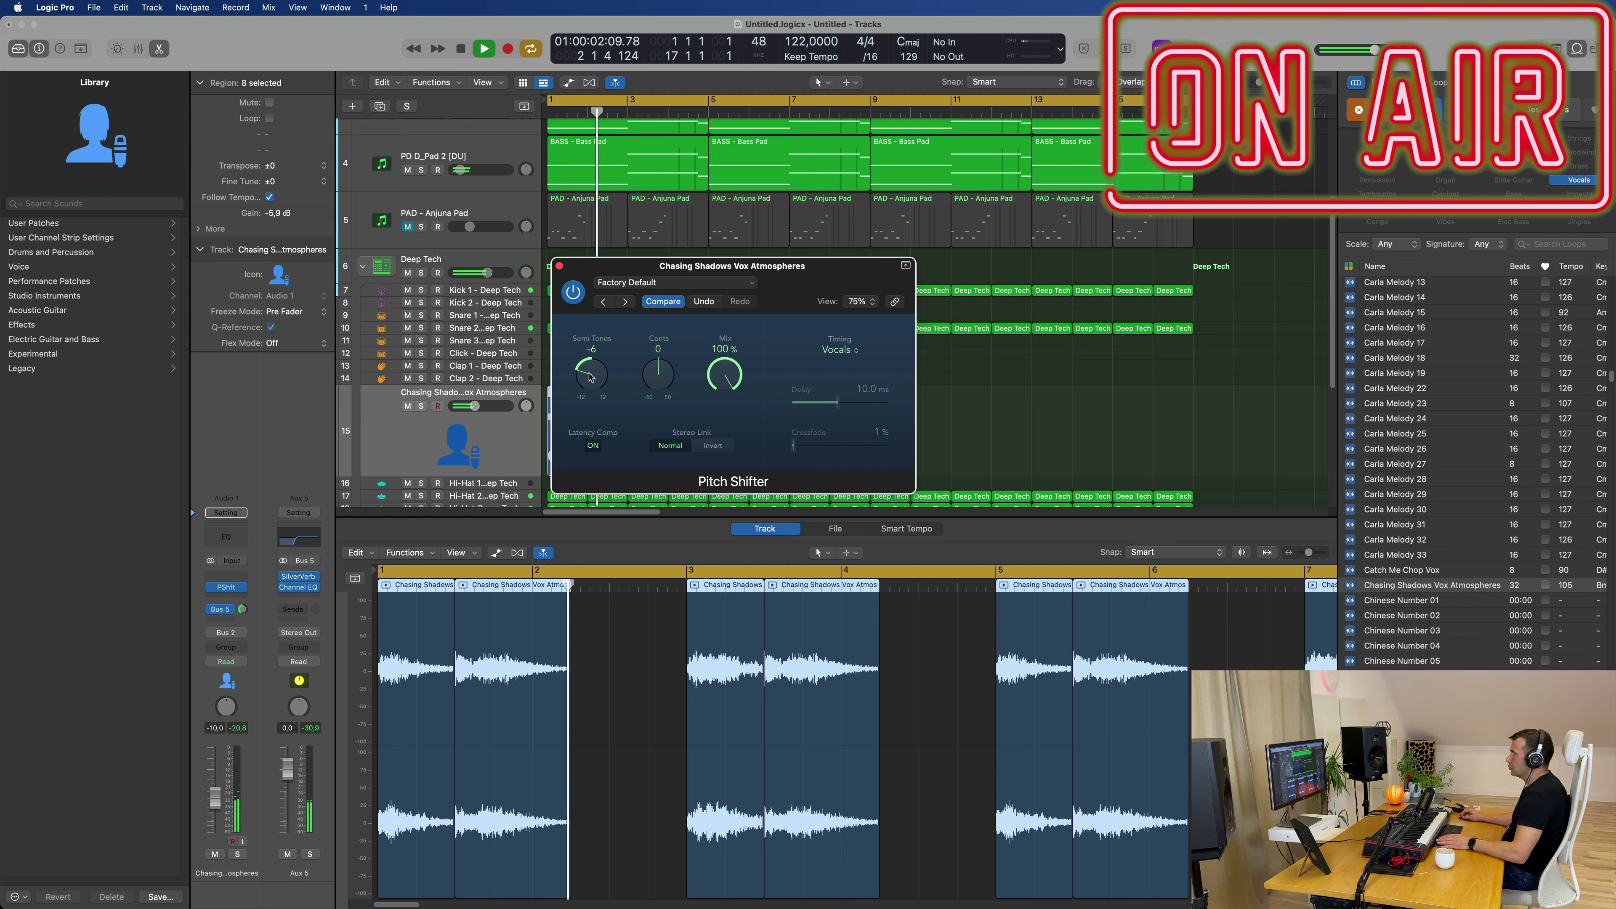
{"action": "key", "text": "Return"}
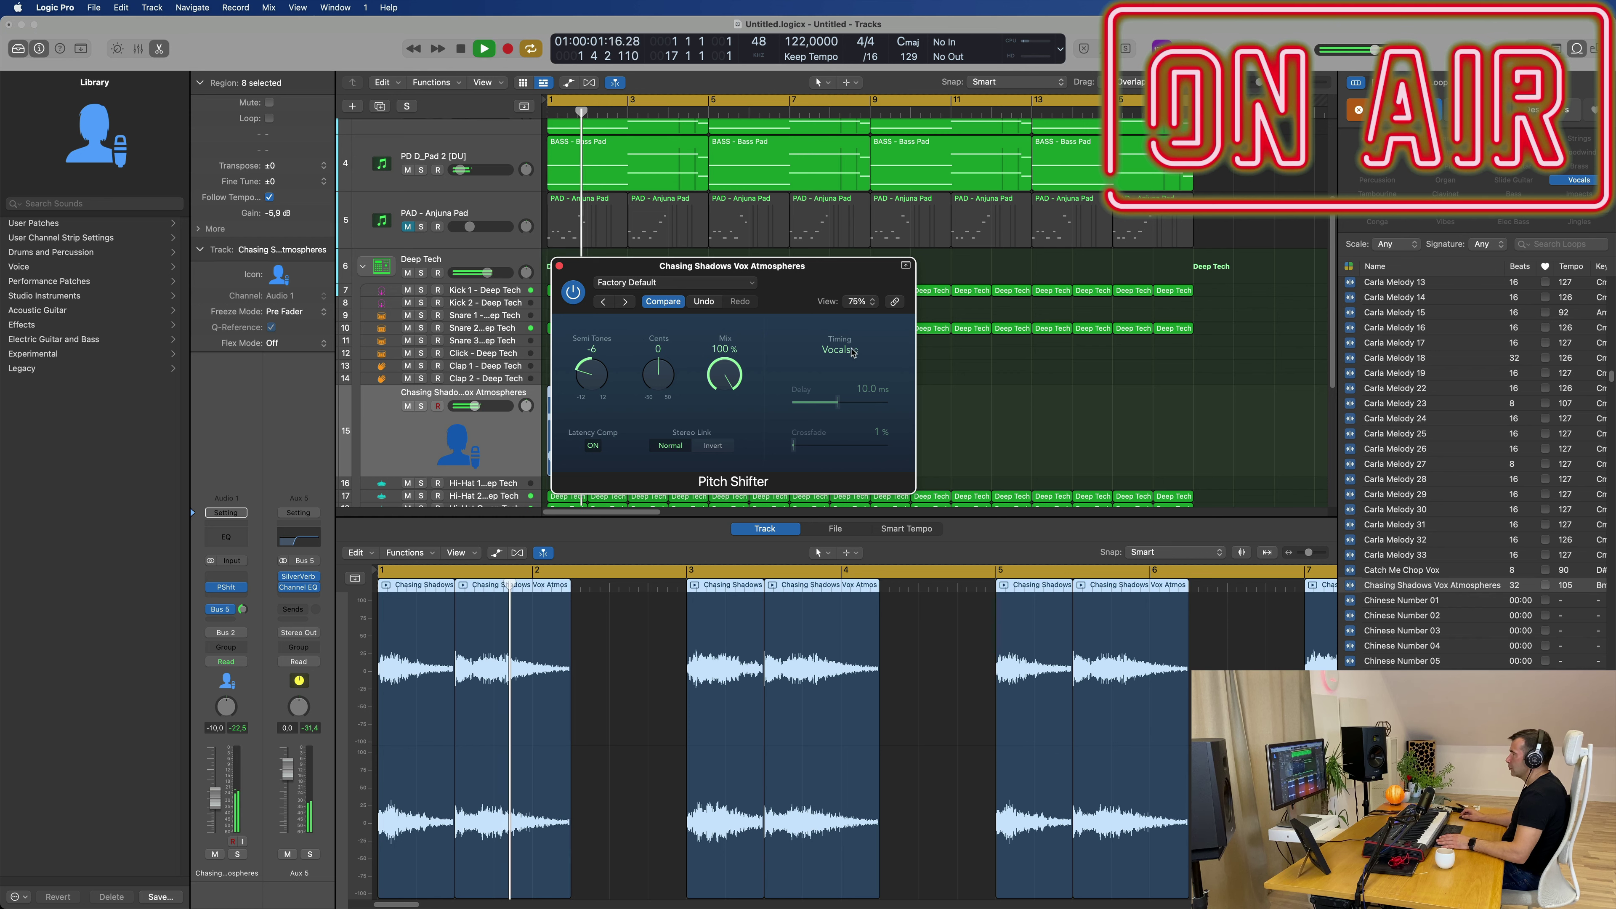
{"action": "left_click", "coordinate": [839, 350]}
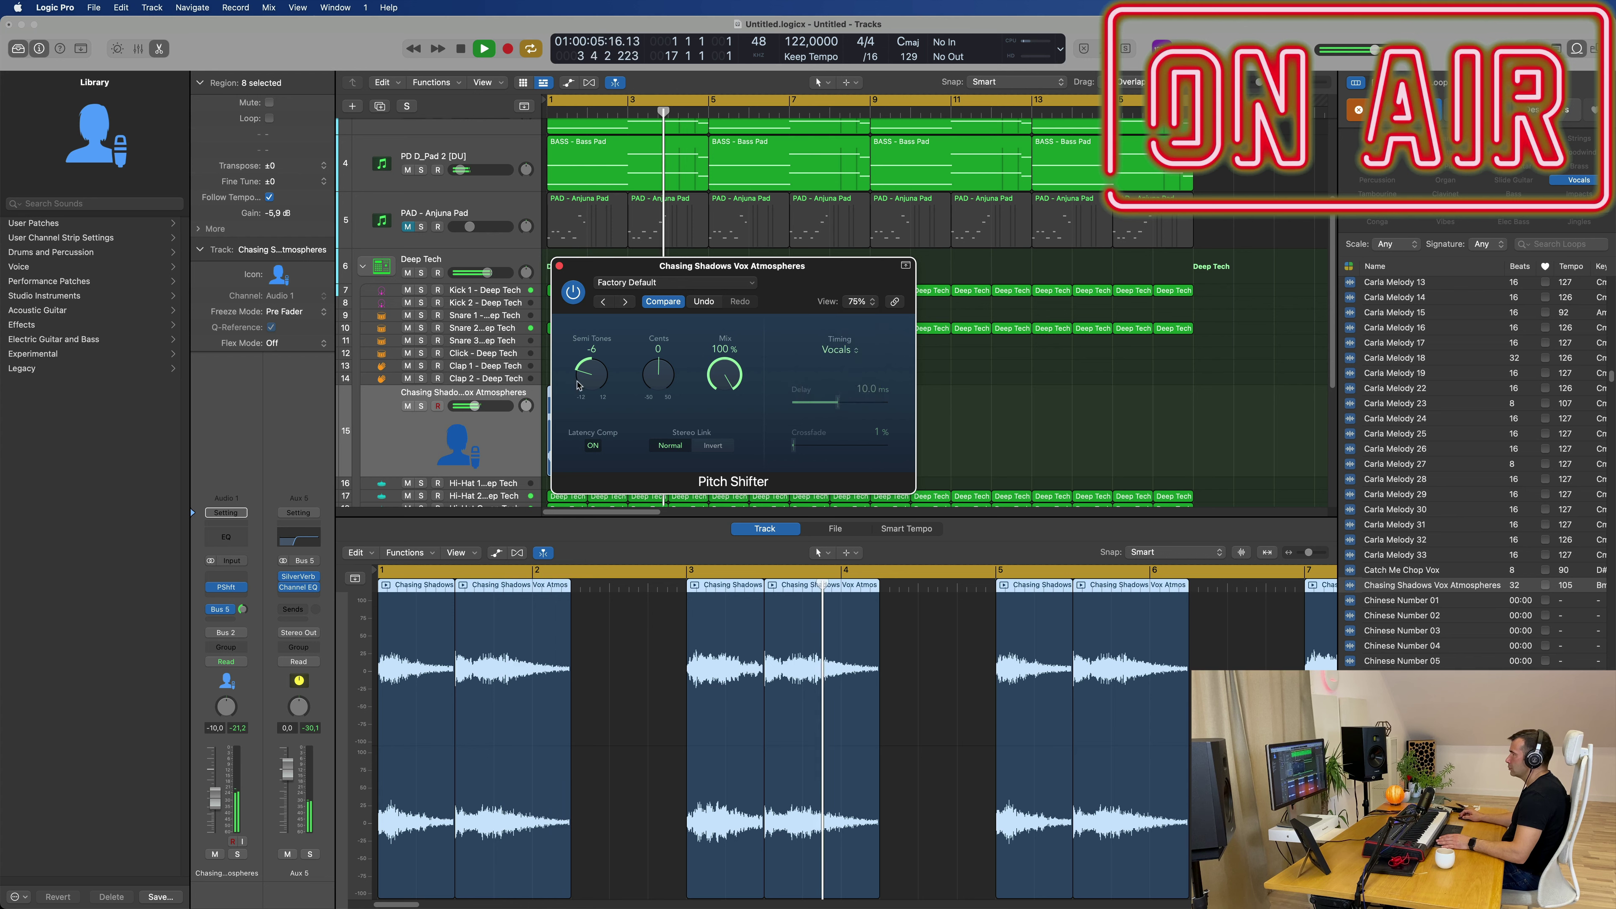
- Bypass and close the Pitch Shifter, and lower the vocal track's fader to -15.2 dB
{"action": "key", "text": "space"}
{"action": "left_click", "coordinate": [572, 292]}
{"action": "key", "text": "space"}
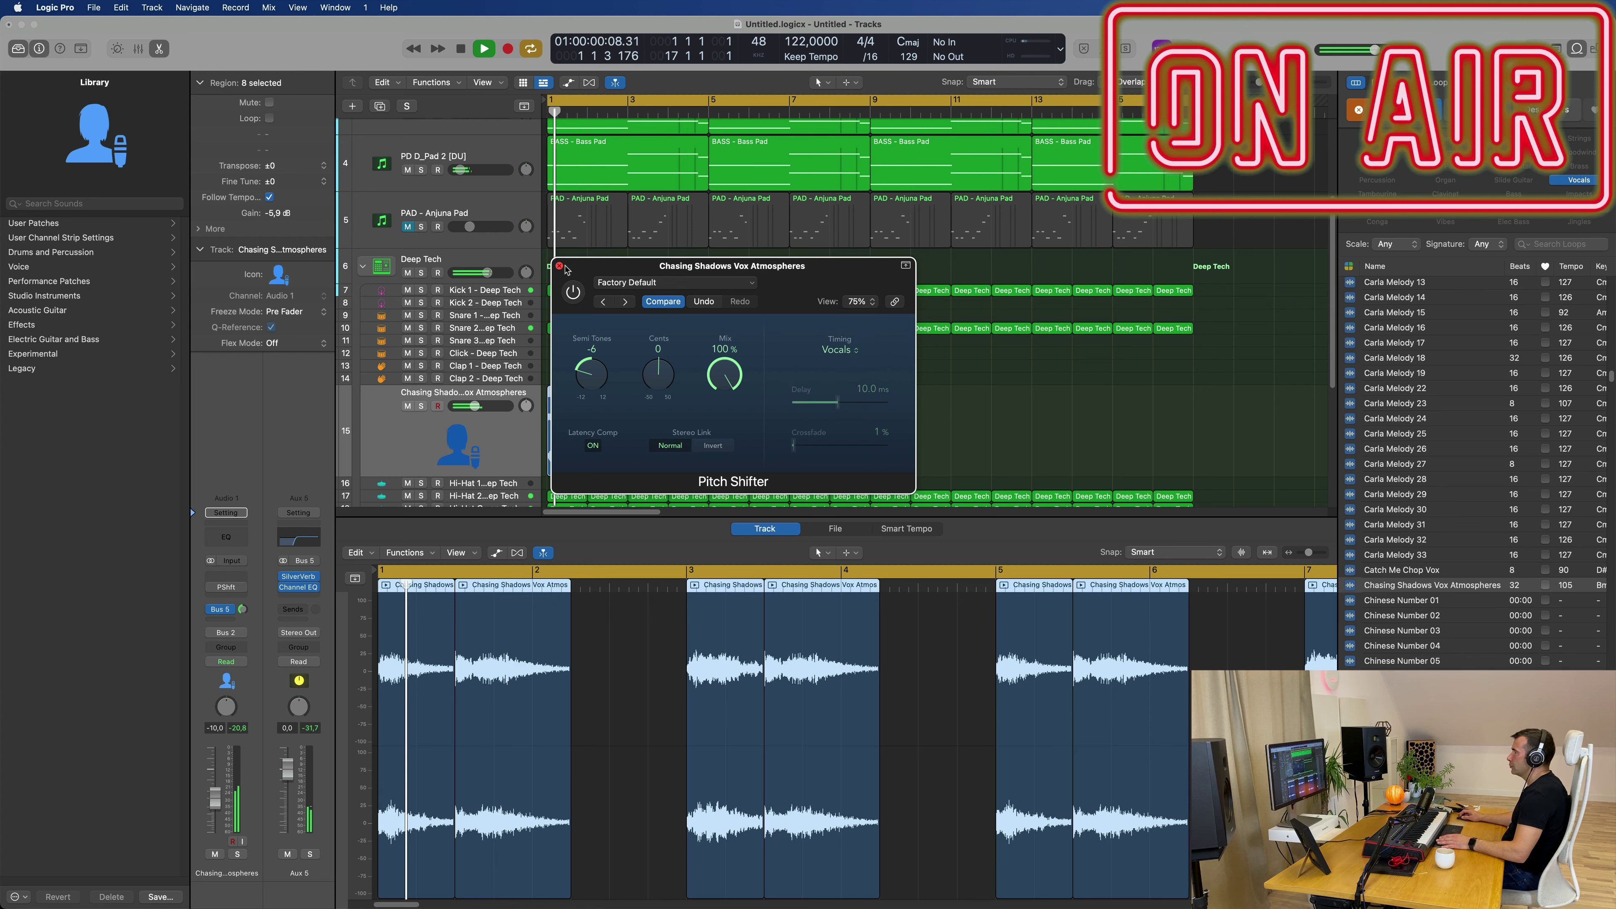
{"action": "left_click", "coordinate": [560, 266]}
{"action": "key", "text": "x"}
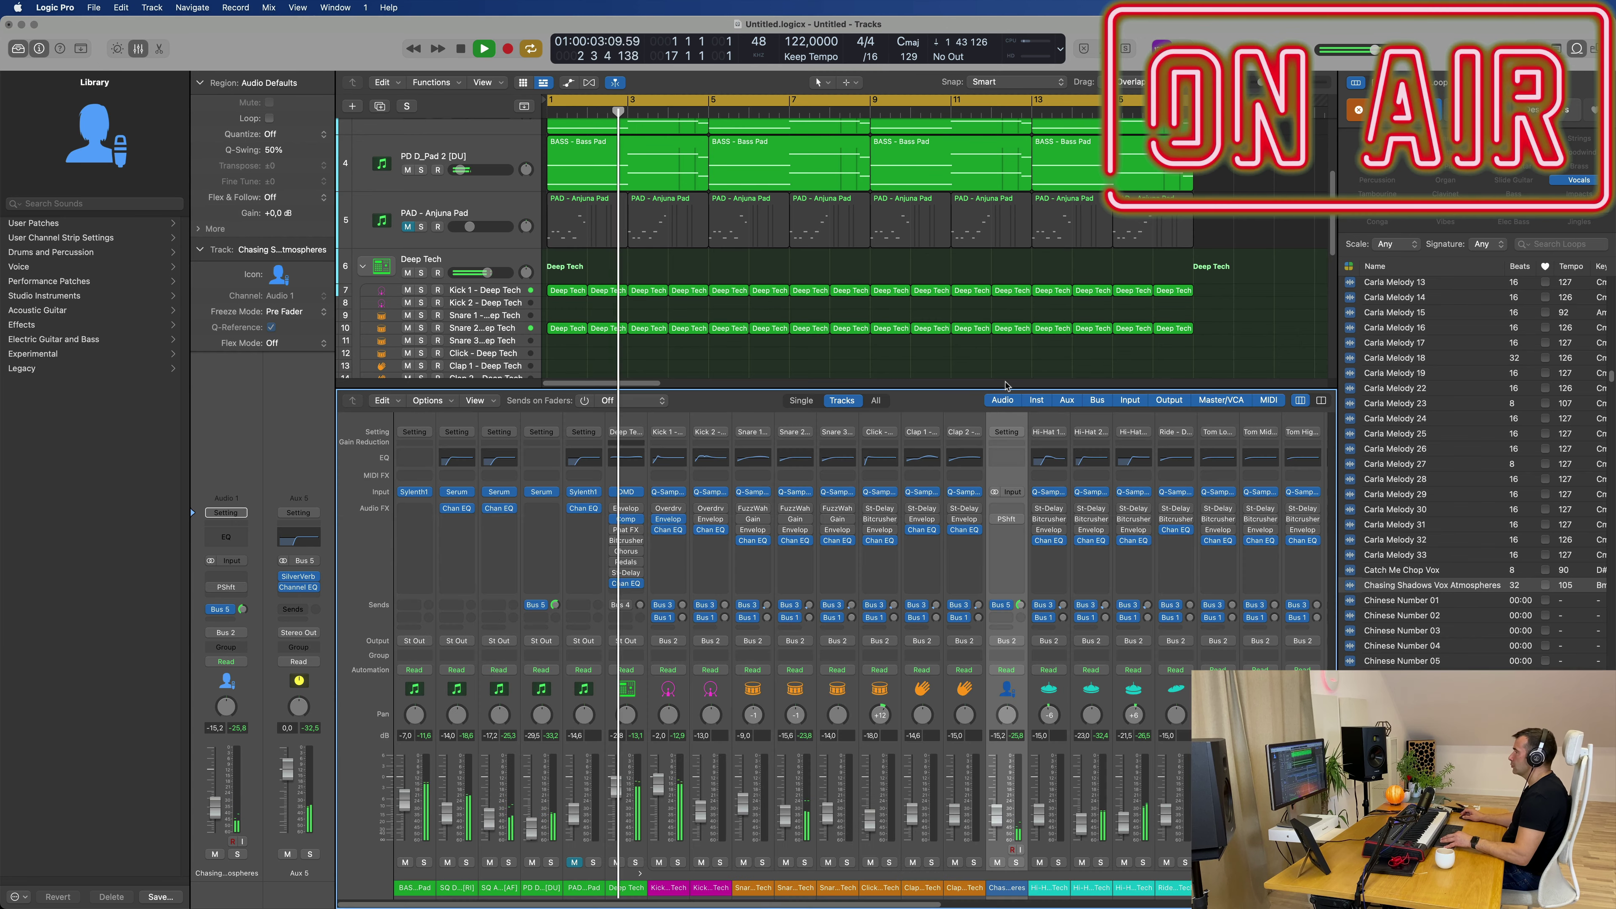
{"action": "key", "text": "x"}
- Copy all eight vocal pieces to bar 9 so the phrase continues through bar 16, and replay from bar 1
{"action": "left_click", "coordinate": [501, 586]}
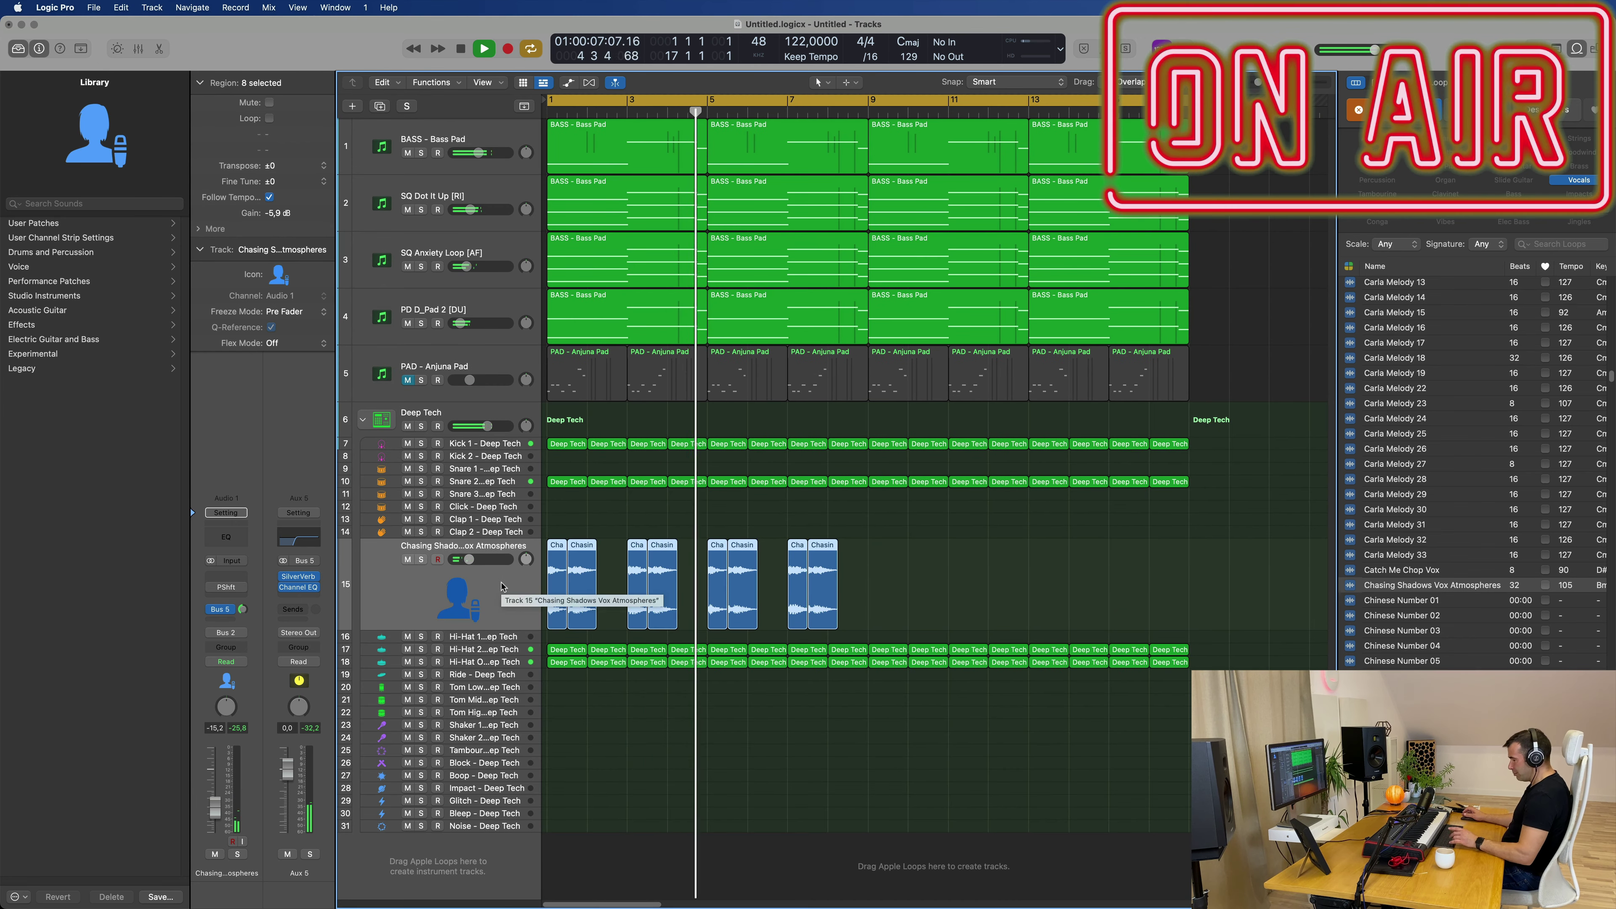
{"action": "left_click_drag", "start_coordinate": [582, 559], "coordinate": [903, 559]}
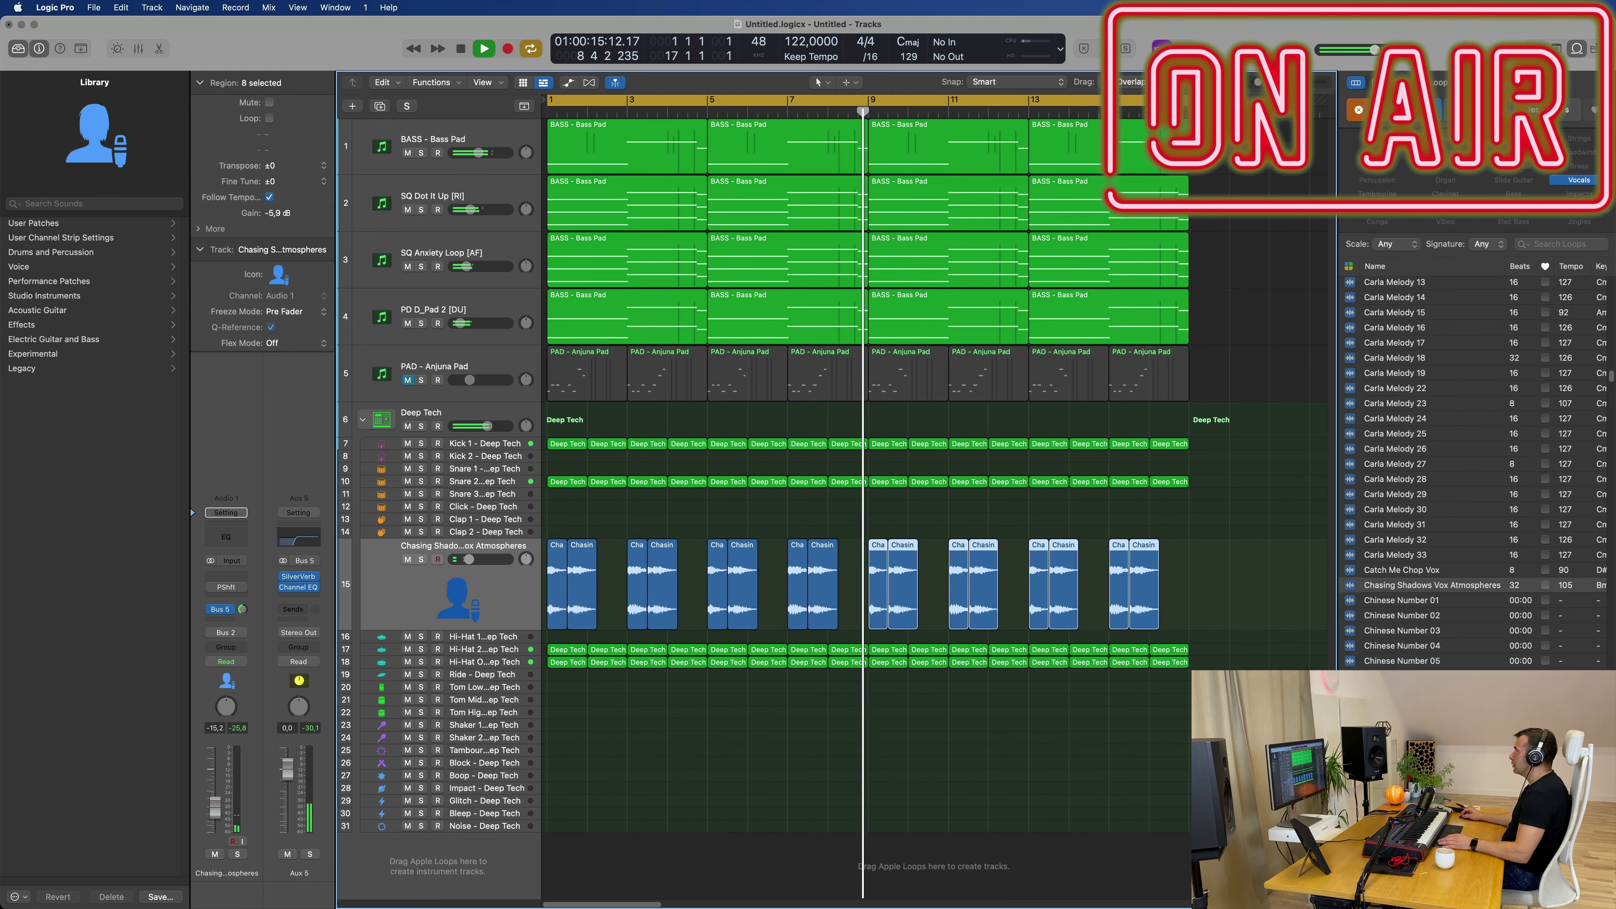
{"action": "left_click", "coordinate": [1251, 8]}
{"action": "left_click", "coordinate": [1189, 38]}
{"action": "scroll", "coordinate": [841, 406], "scroll_direction": "left", "scroll_amount": 2}
{"action": "scroll", "coordinate": [833, 412], "scroll_direction": "down", "scroll_amount": 1}
{"action": "key", "text": "Return"}
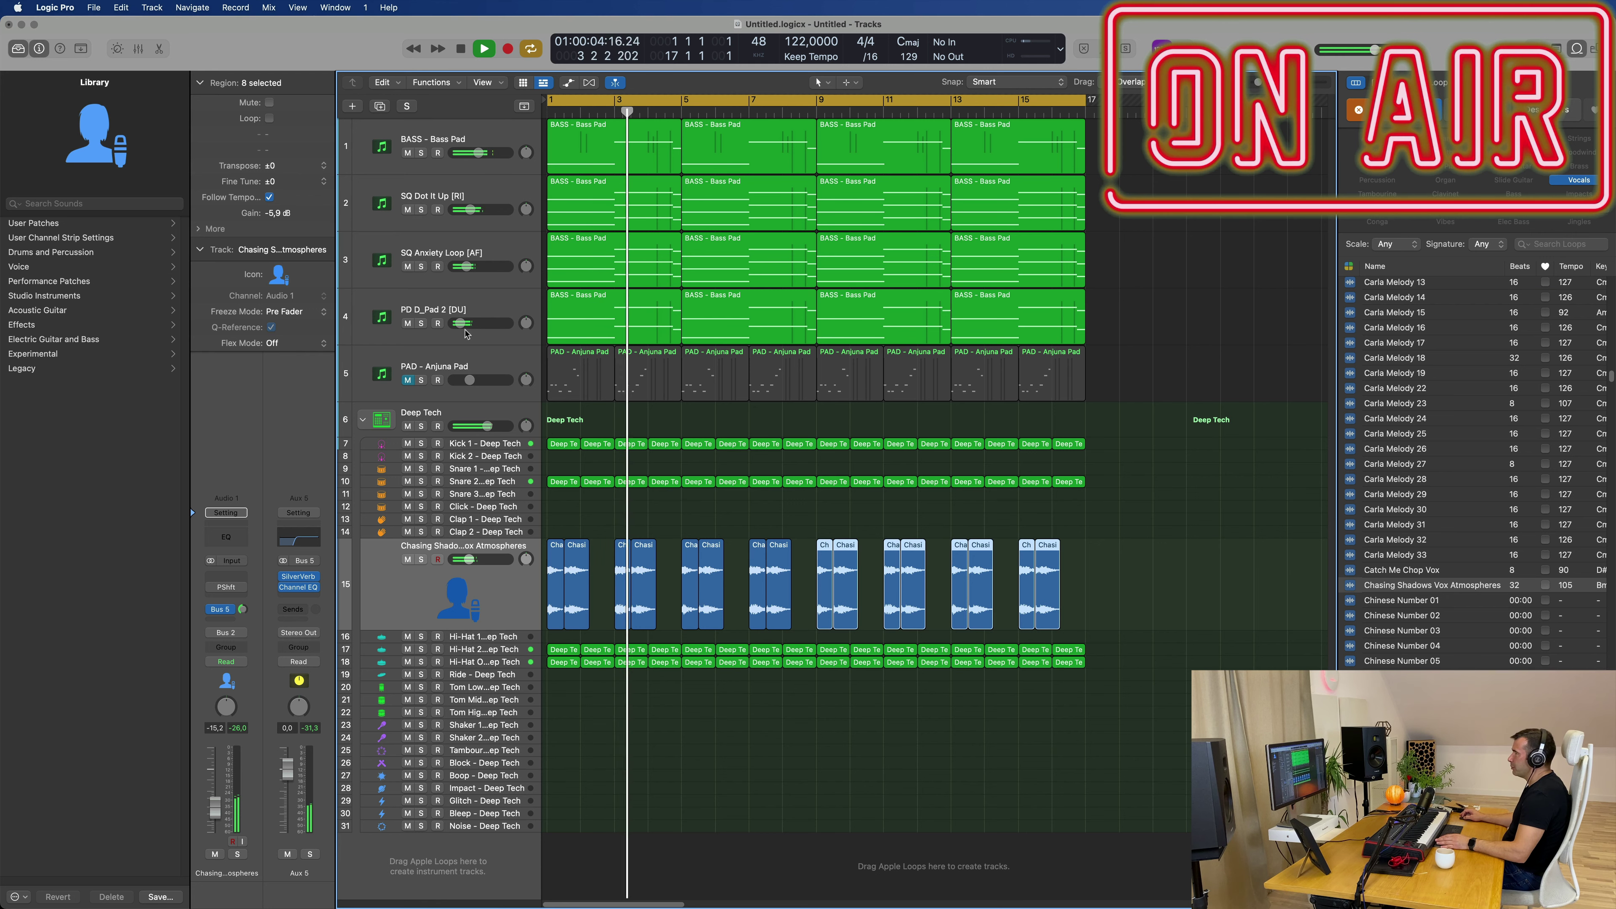
- Unmute the PAD - Anjuna Pad track and raise its fader to -11.2 dB while replaying from bar 1
{"action": "left_click", "coordinate": [408, 380]}
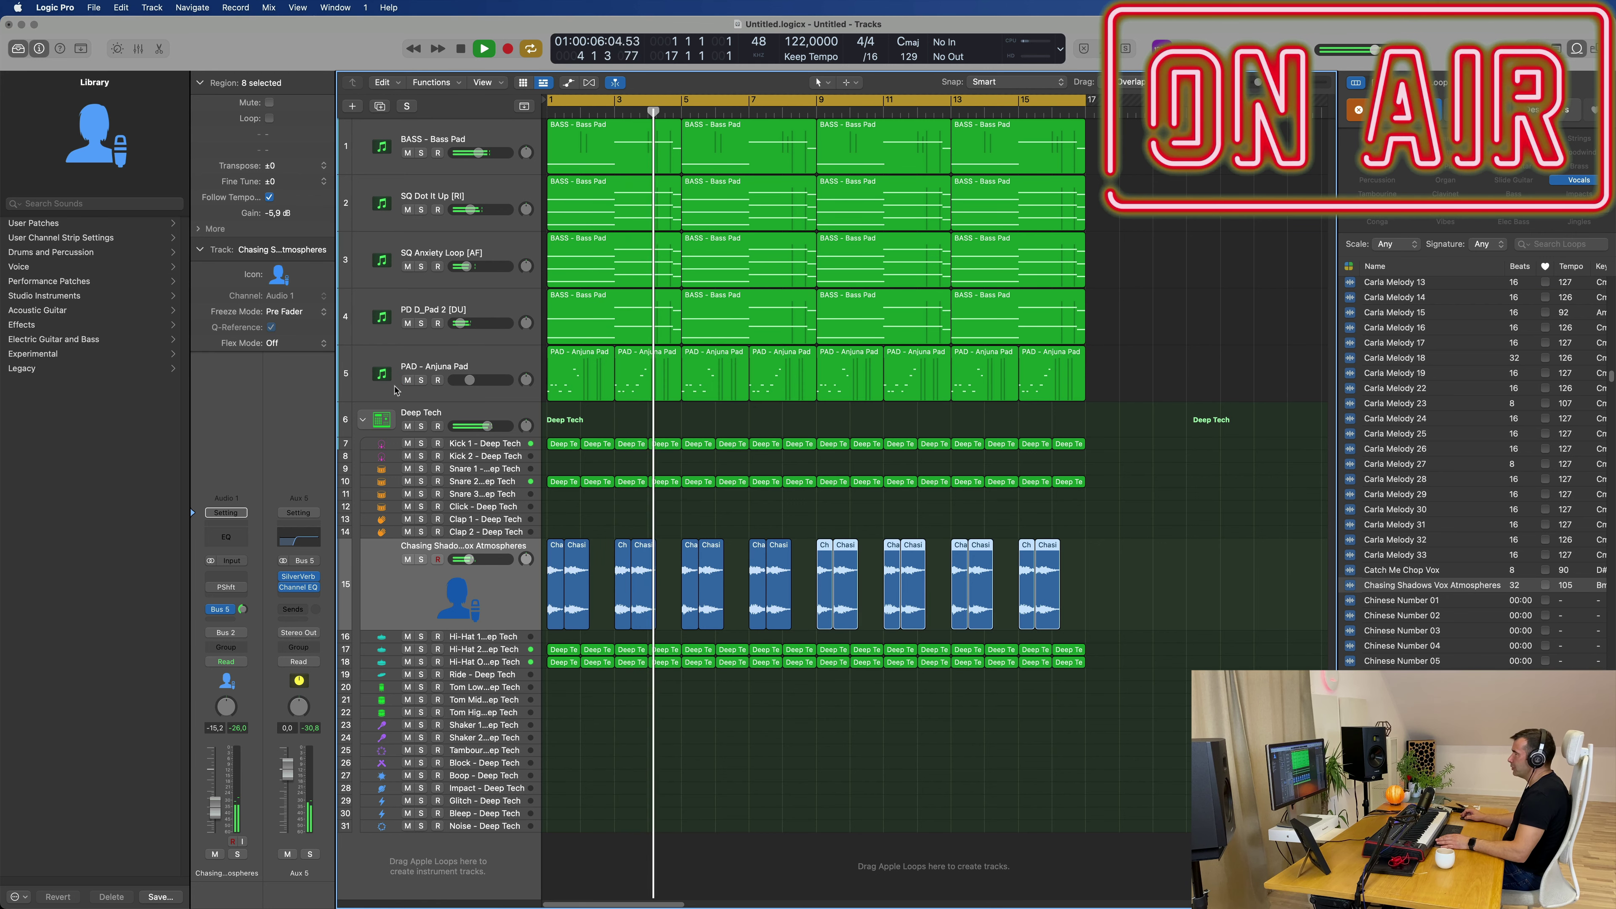
{"action": "key", "text": "Return"}
{"action": "key", "text": "space"}
{"action": "left_click", "coordinate": [506, 364]}
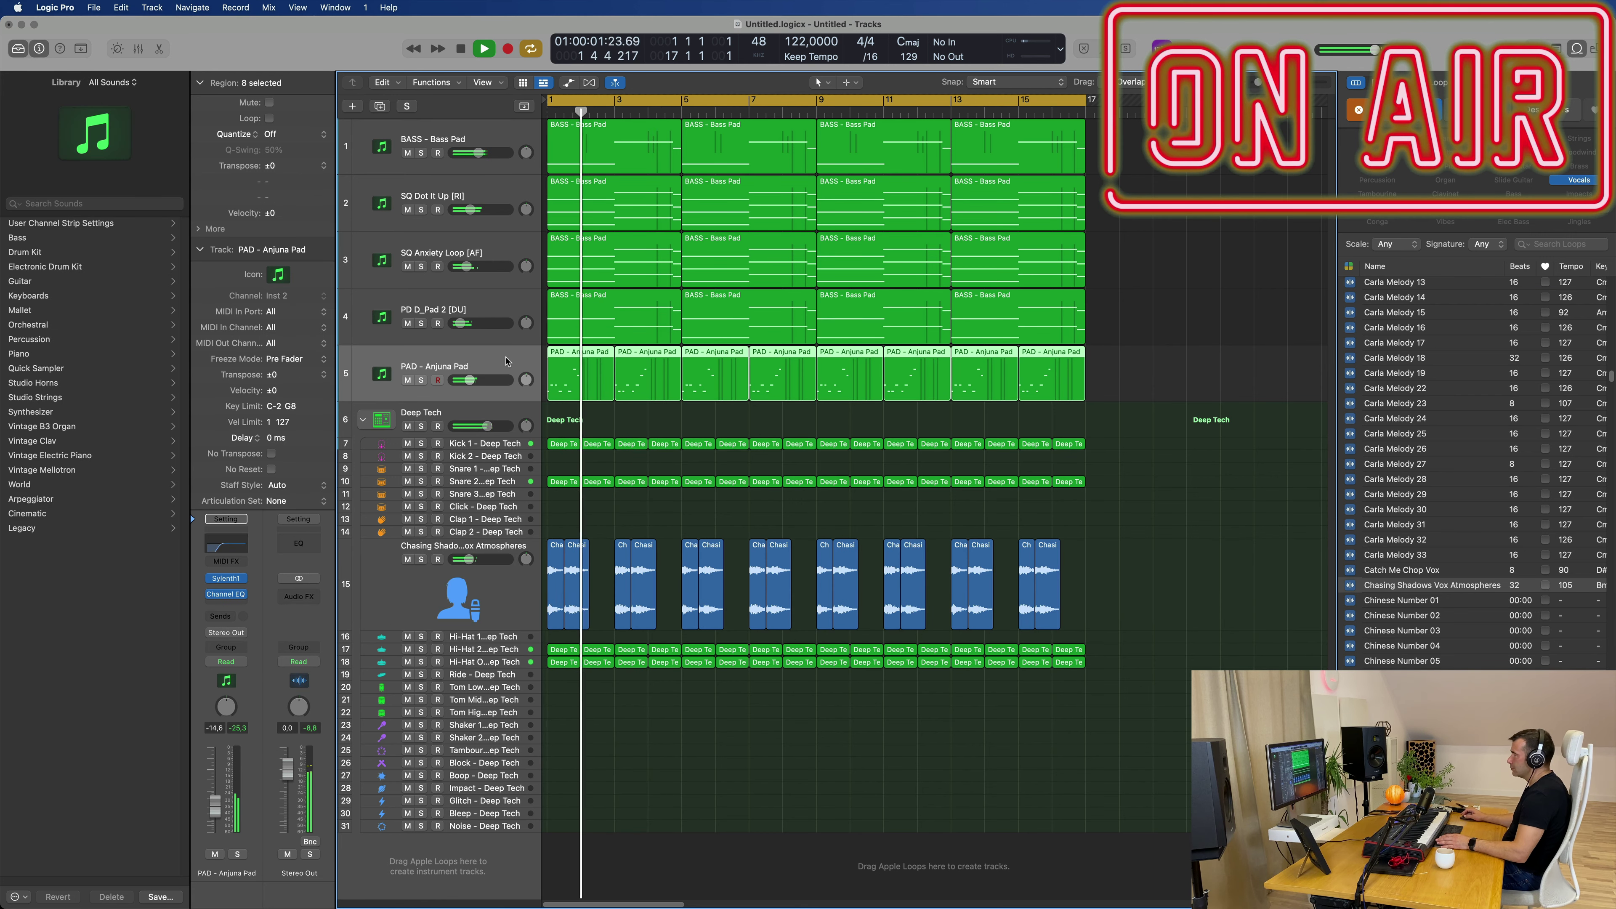
{"action": "key", "text": "Return"}
{"action": "key", "text": "space"}
{"action": "key", "text": "space"}
{"action": "left_click_drag", "start_coordinate": [213, 814], "coordinate": [211, 807]}
{"action": "key", "text": "space"}
{"action": "key", "text": "space"}
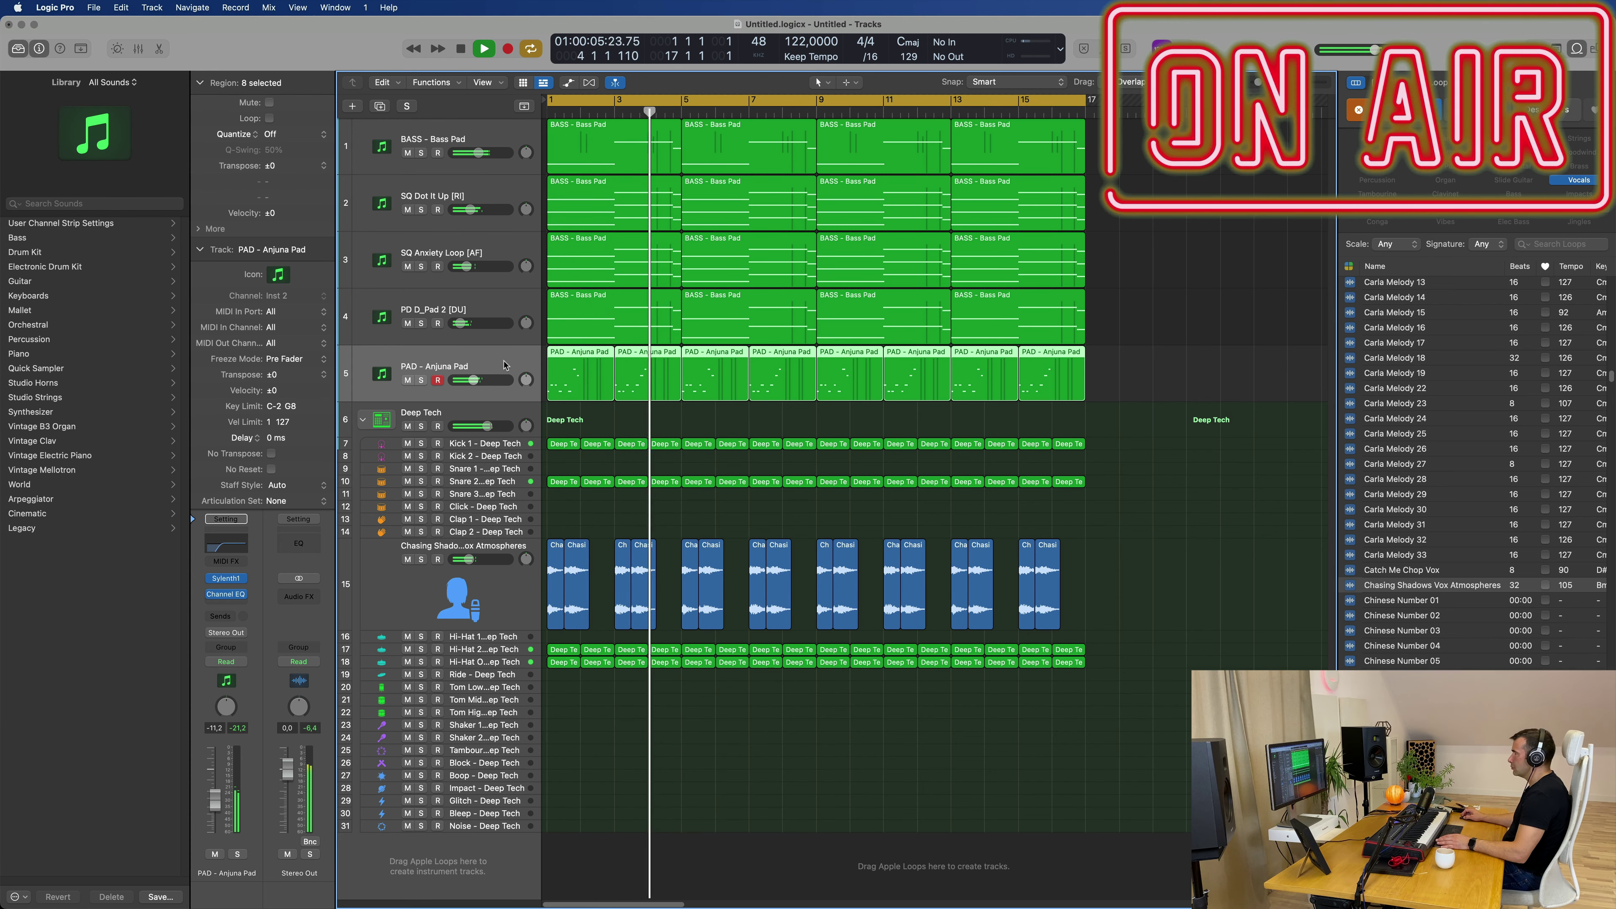
{"action": "key", "text": "Return"}
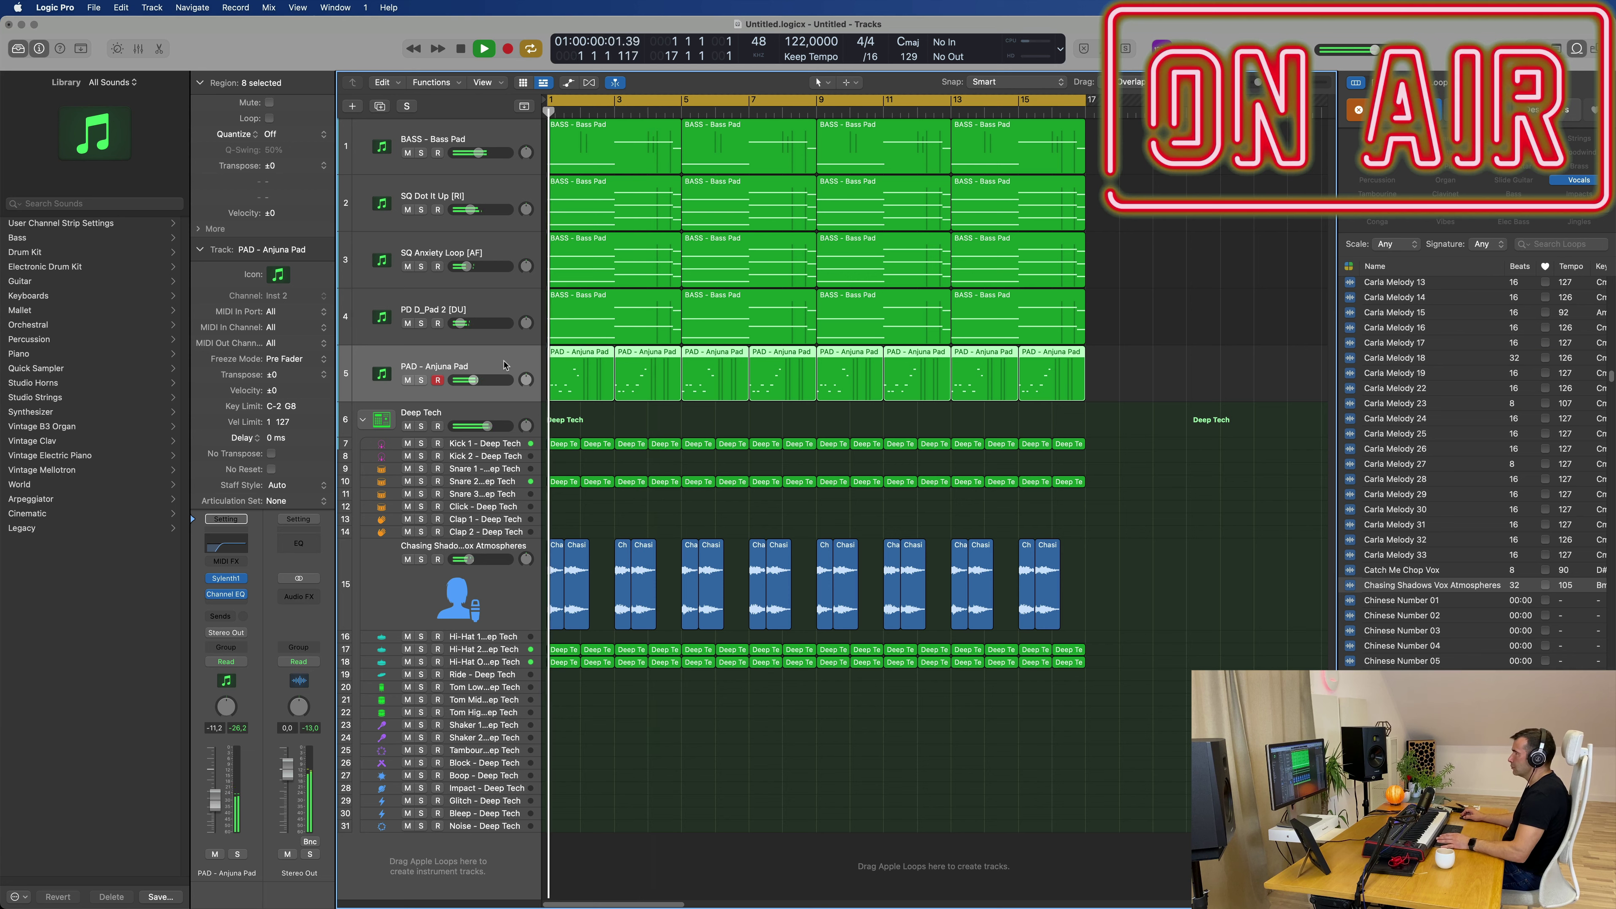
- Duplicate the PAD - Anjuna Pad track and copy its first region down to the new track at bar 1
{"action": "left_click", "coordinate": [380, 106]}
{"action": "left_click_drag", "start_coordinate": [578, 369], "coordinate": [586, 411]}
{"action": "key", "text": "Return"}
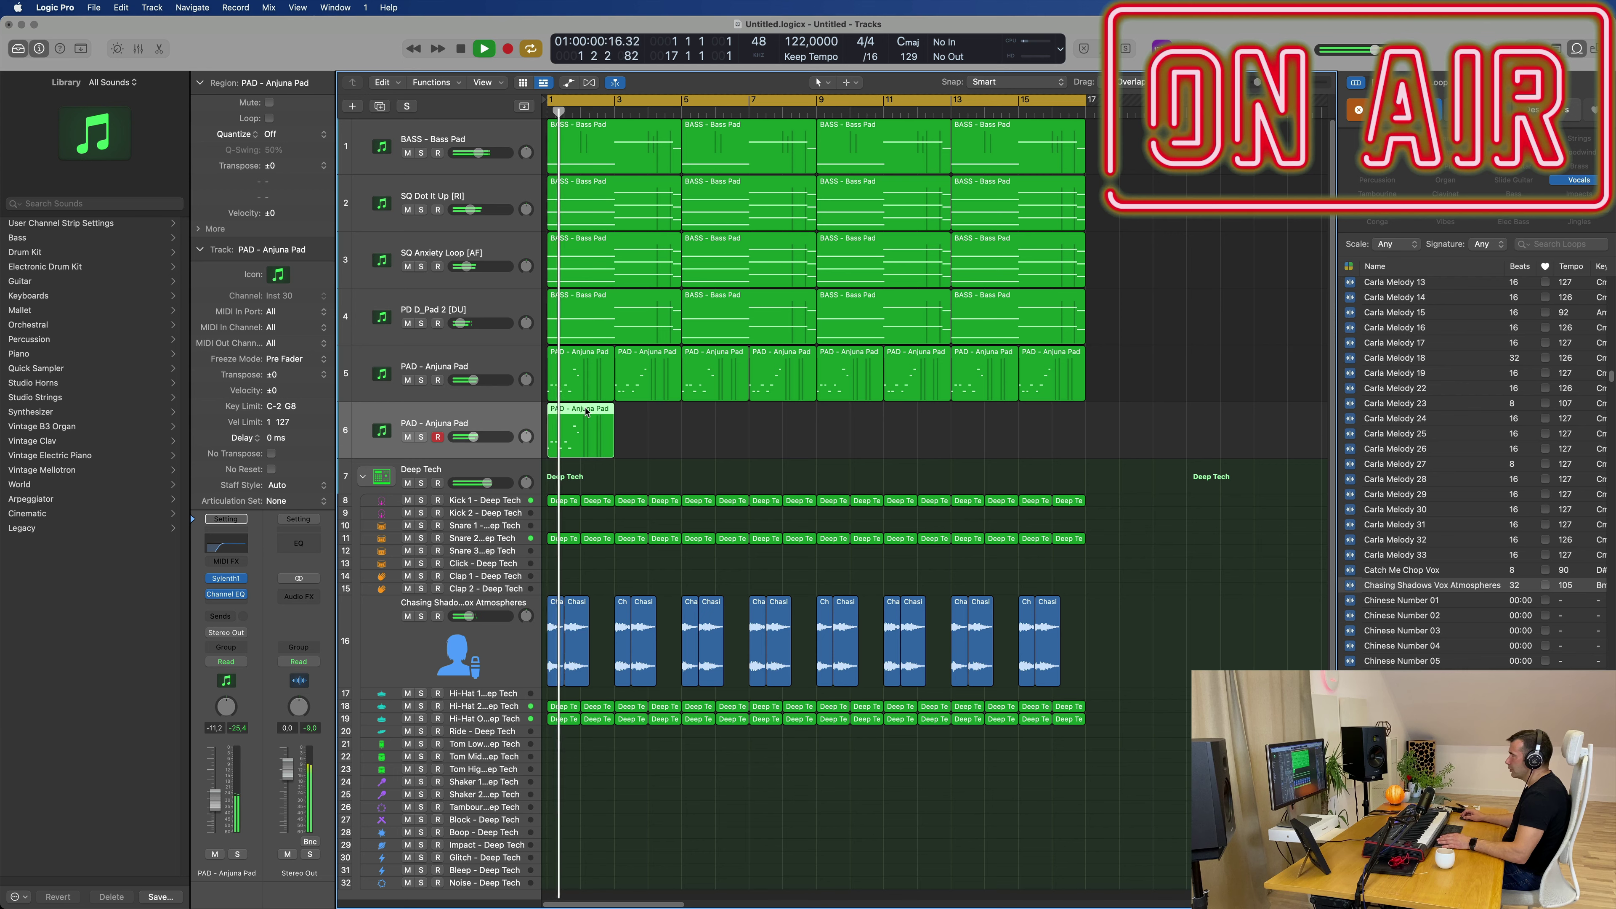
- Open the copied Anjuna Pad region in the Piano Roll and mute the original PAD - Anjuna Pad track
{"action": "double_click", "coordinate": [586, 411]}
{"action": "key", "text": "space"}
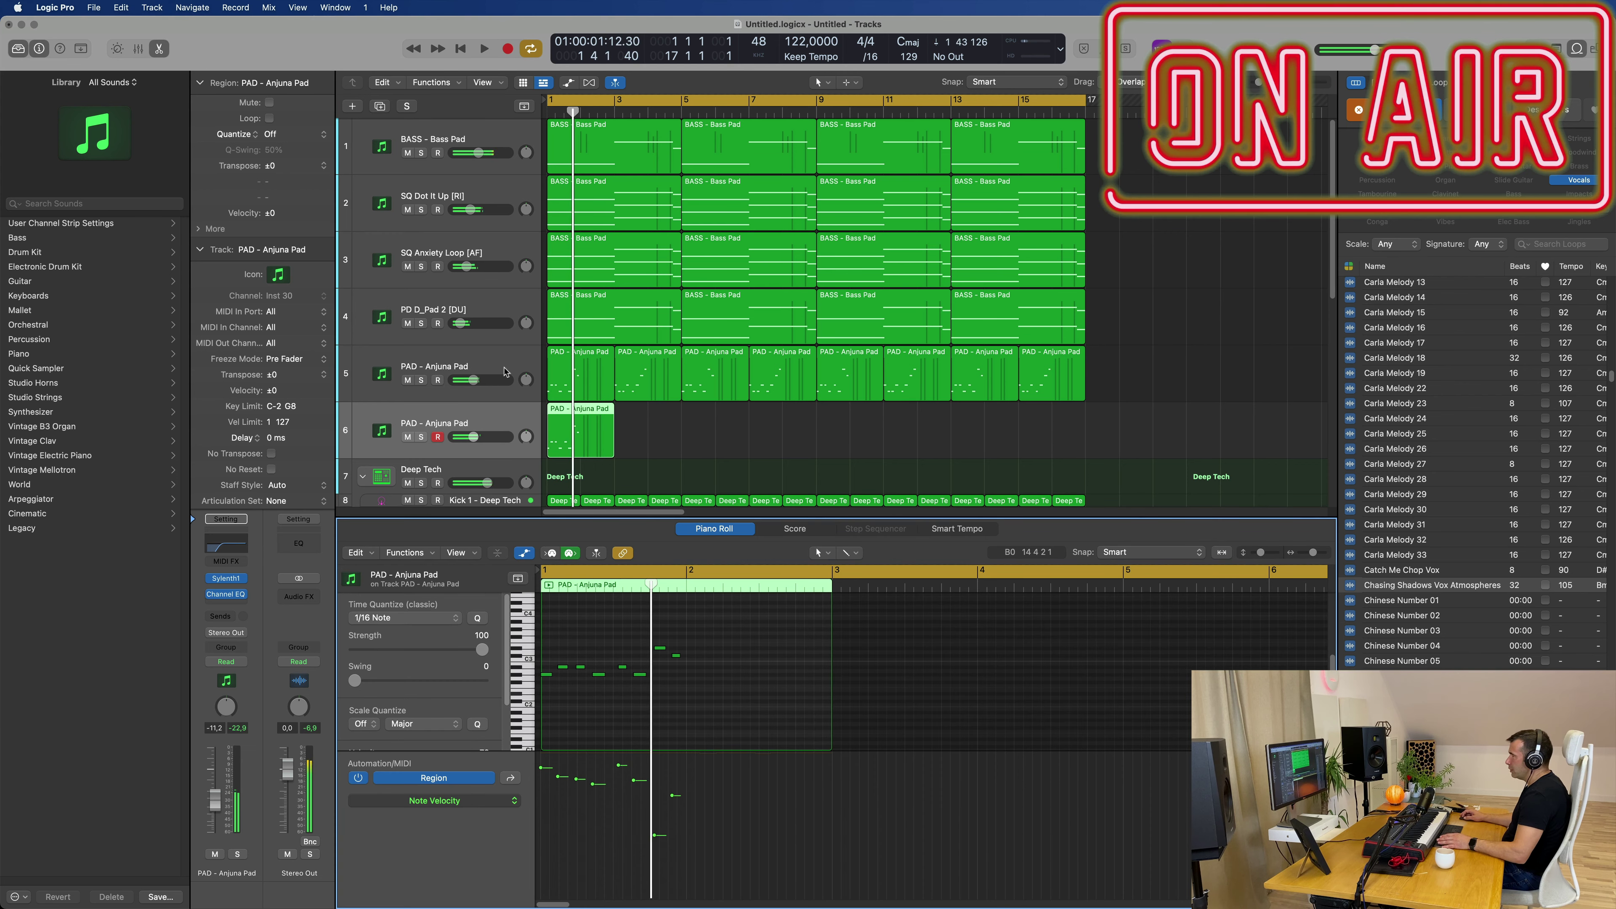
{"action": "left_click", "coordinate": [408, 380]}
{"action": "scroll", "coordinate": [740, 735], "scroll_direction": "up", "scroll_amount": 5}
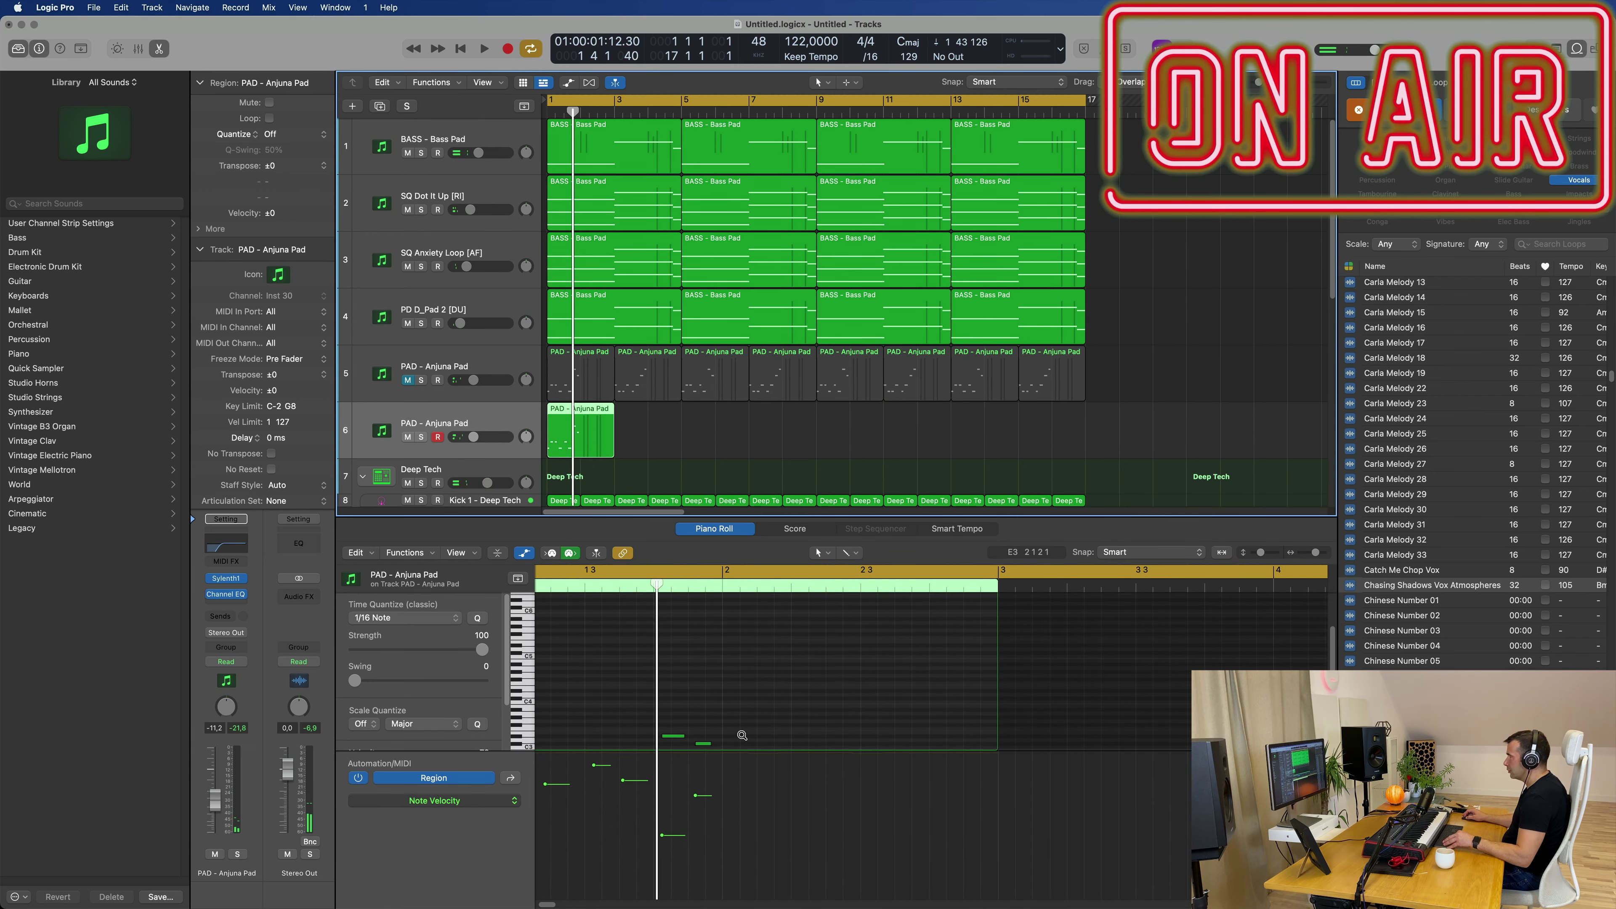
- Delete every note after the first four in the copied Anjuna Pad region in the Piano Roll
{"action": "scroll", "coordinate": [744, 738], "scroll_direction": "down", "scroll_amount": 2}
{"action": "scroll", "coordinate": [689, 713], "scroll_direction": "left", "scroll_amount": 3}
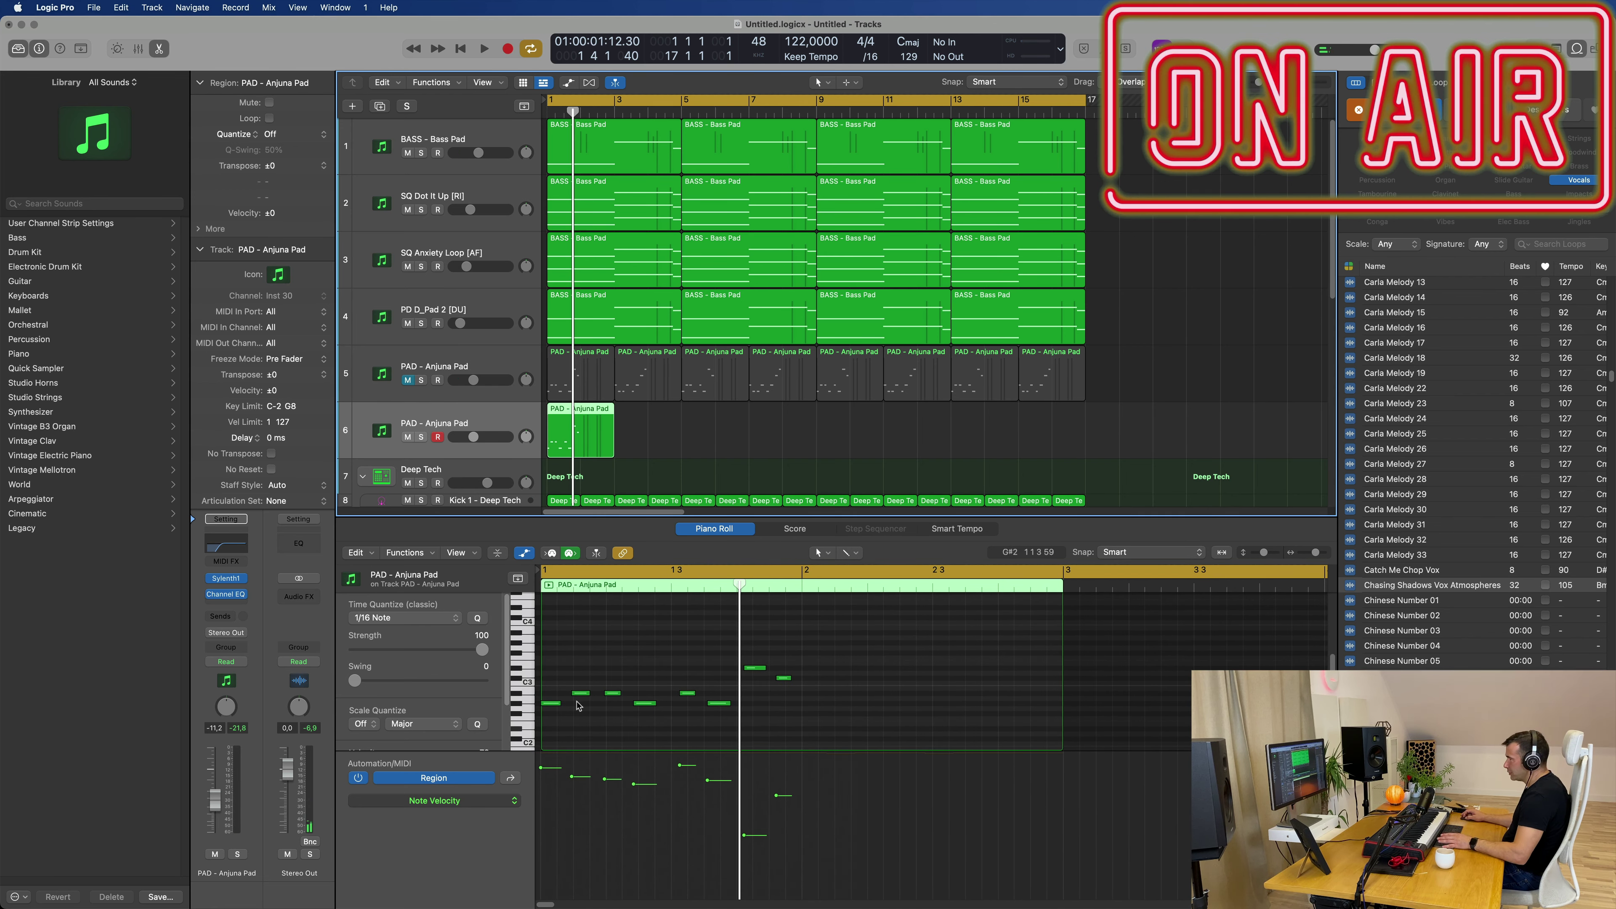
{"action": "left_click_drag", "start_coordinate": [675, 642], "coordinate": [882, 729]}
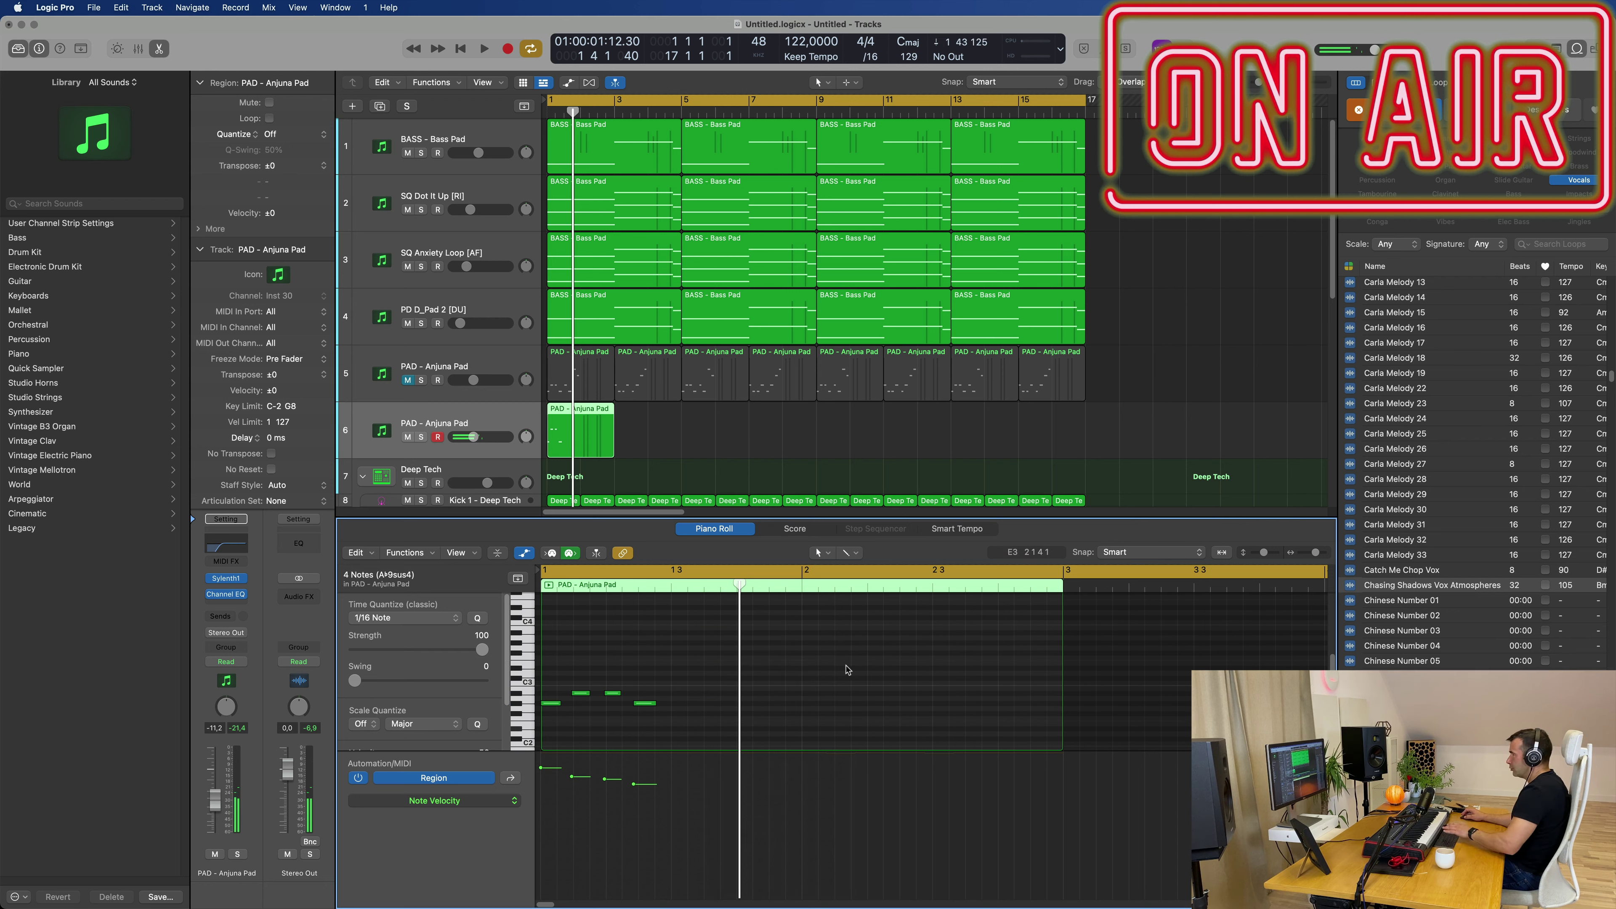
- Copy the remaining four-note Anjuna Pad pattern three times to fill both bars of the region, and play it back
{"action": "left_click_drag", "start_coordinate": [821, 655], "coordinate": [546, 745]}
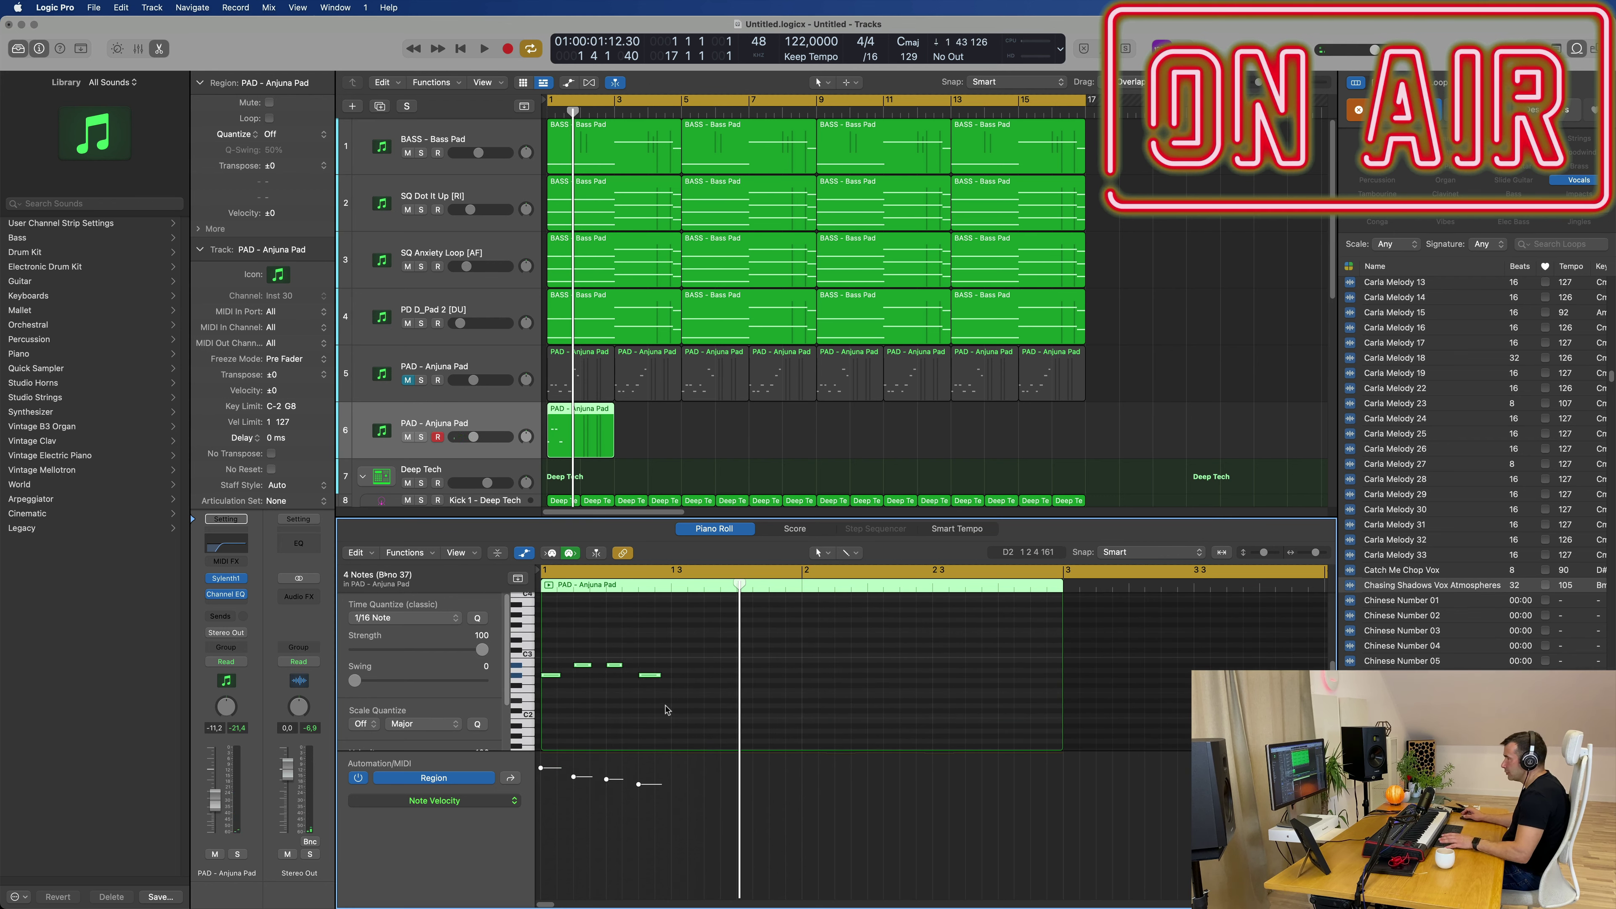
{"action": "key", "text": "space"}
{"action": "left_click_drag", "start_coordinate": [716, 651], "coordinate": [683, 679]}
{"action": "left_click_drag", "start_coordinate": [849, 645], "coordinate": [812, 679]}
{"action": "key", "text": "space"}
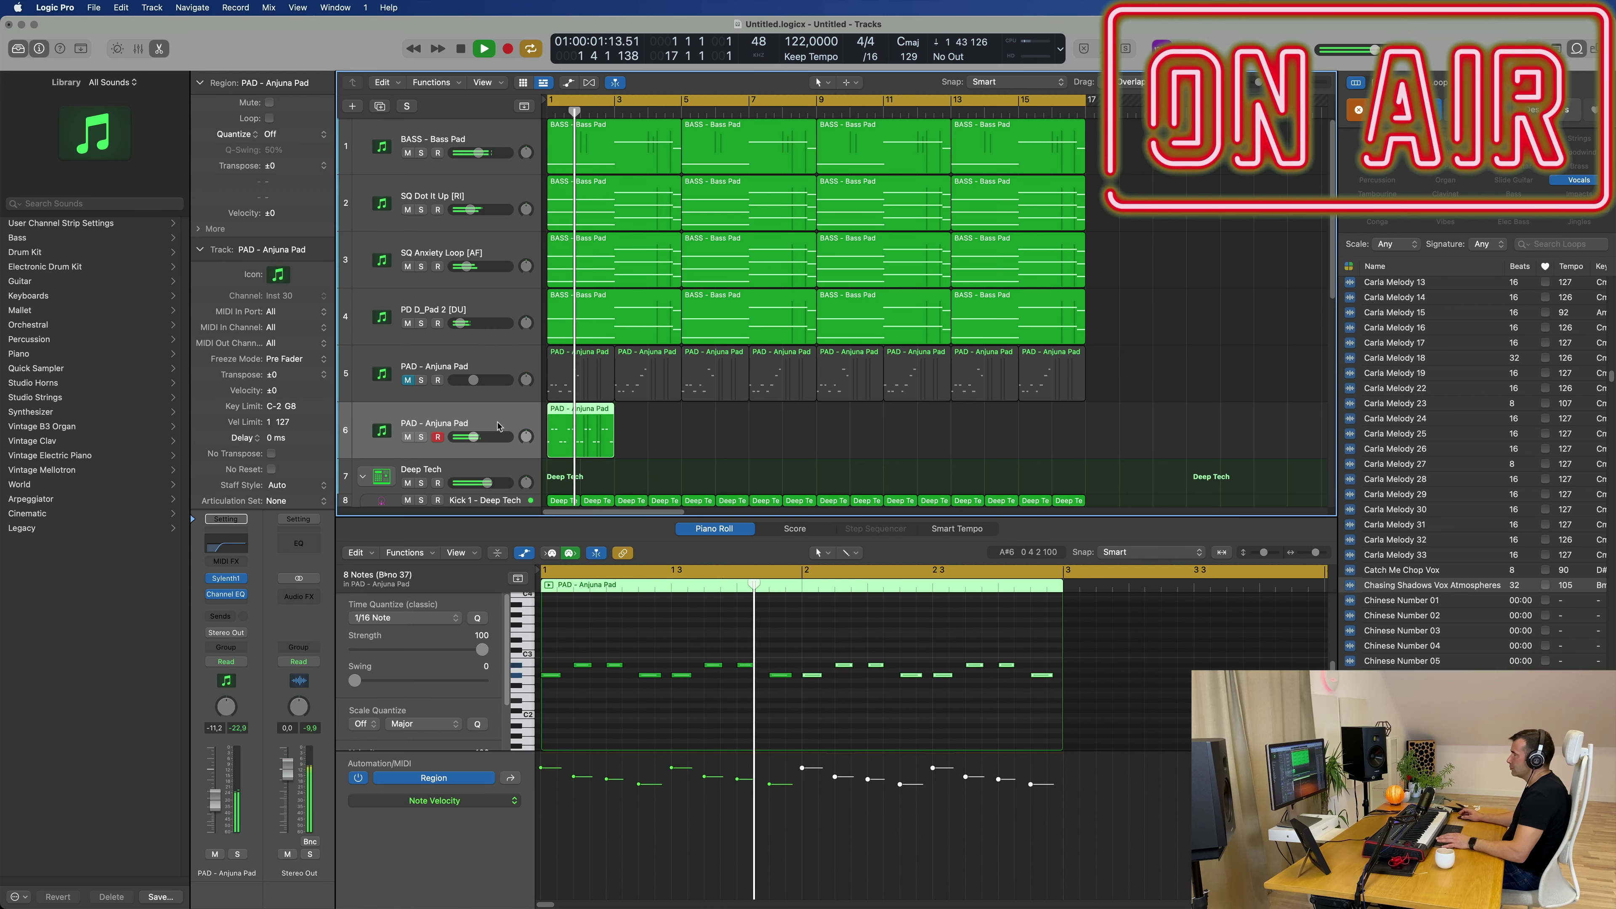
- Transpose all 16 notes of the new Anjuna Pad region up one octave
{"action": "left_click", "coordinate": [697, 705]}
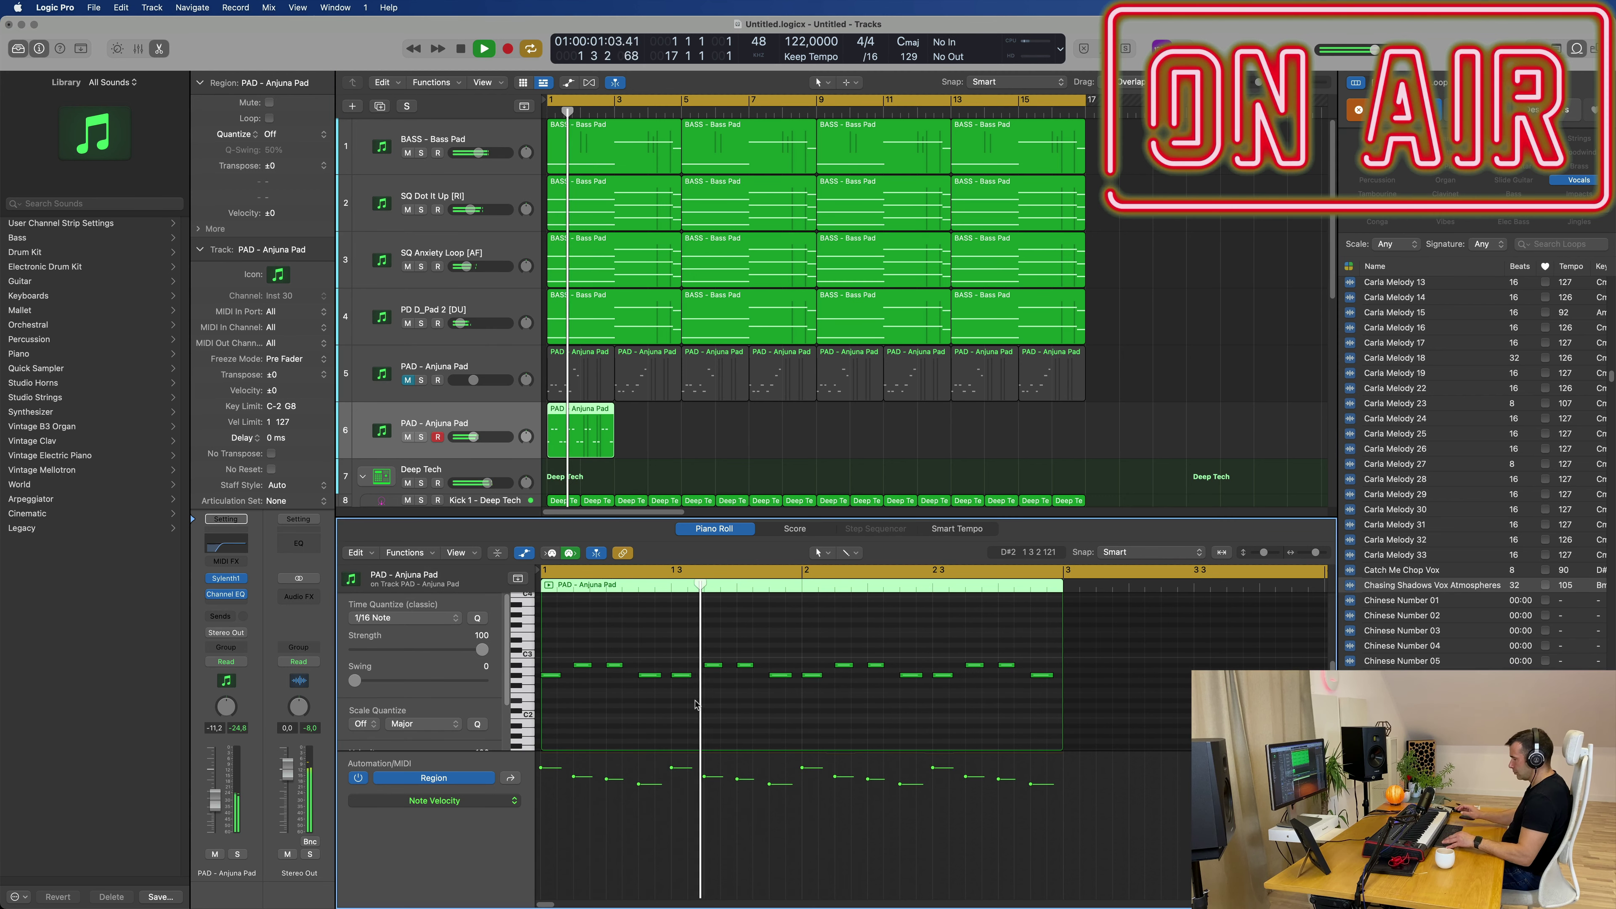
{"action": "key", "text": "super+a"}
{"action": "key", "text": "alt+shift+Up"}
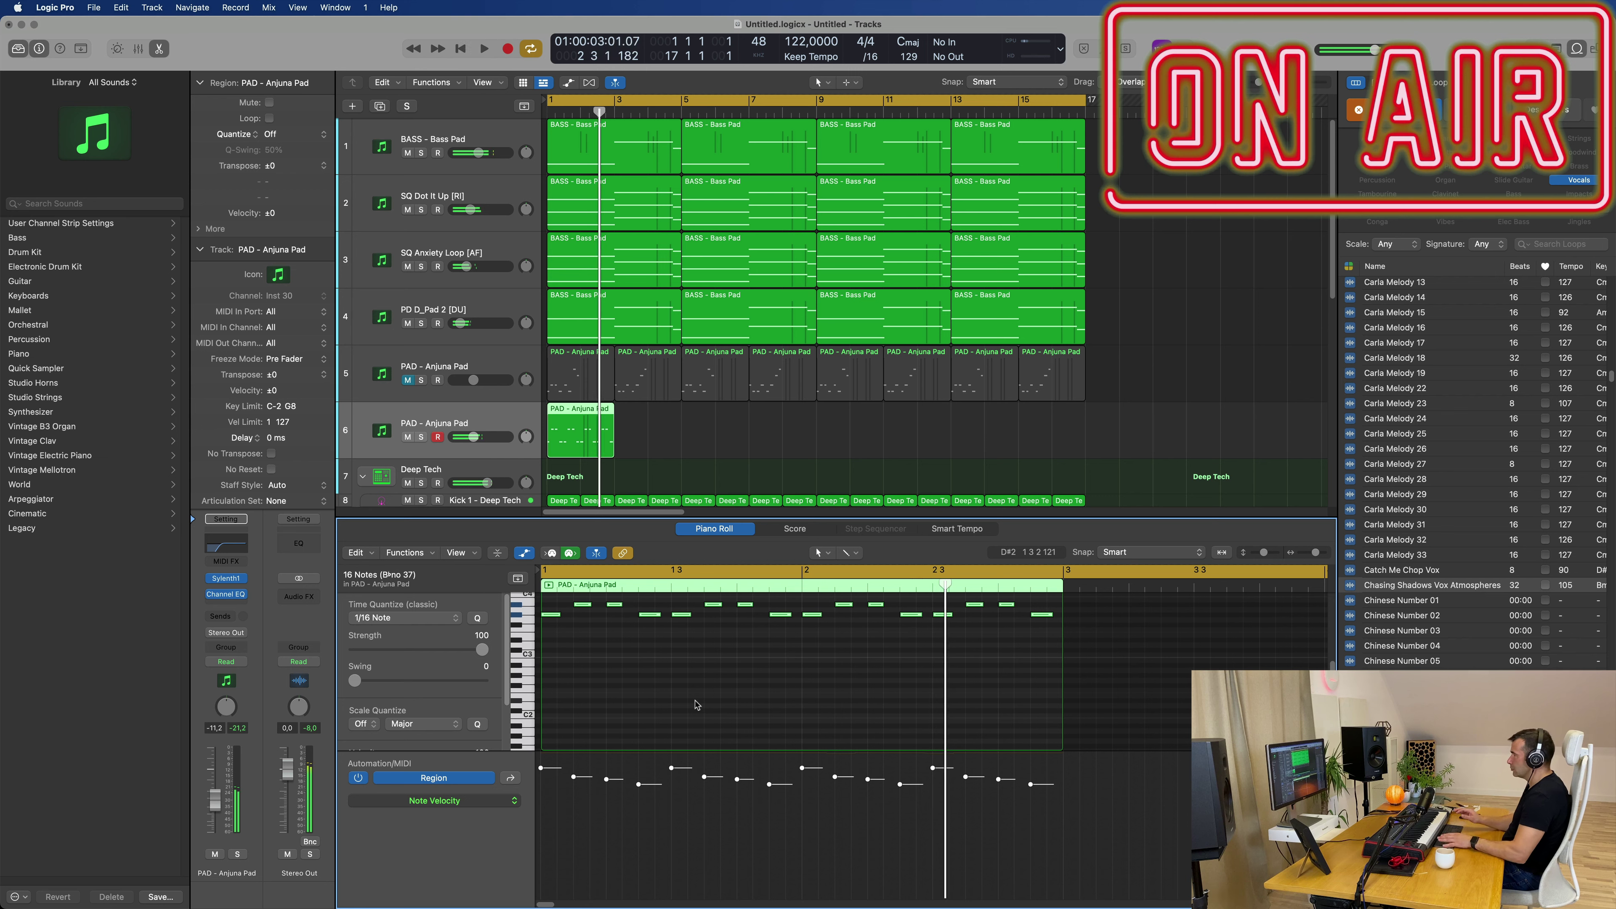
- Lower the new PAD - Anjuna Pad track's fader to -16.8 dB and set its Sylenth1 AmpEnv A Release to 6.020 during playback
{"action": "key", "text": "Return"}
{"action": "left_click", "coordinate": [506, 425]}
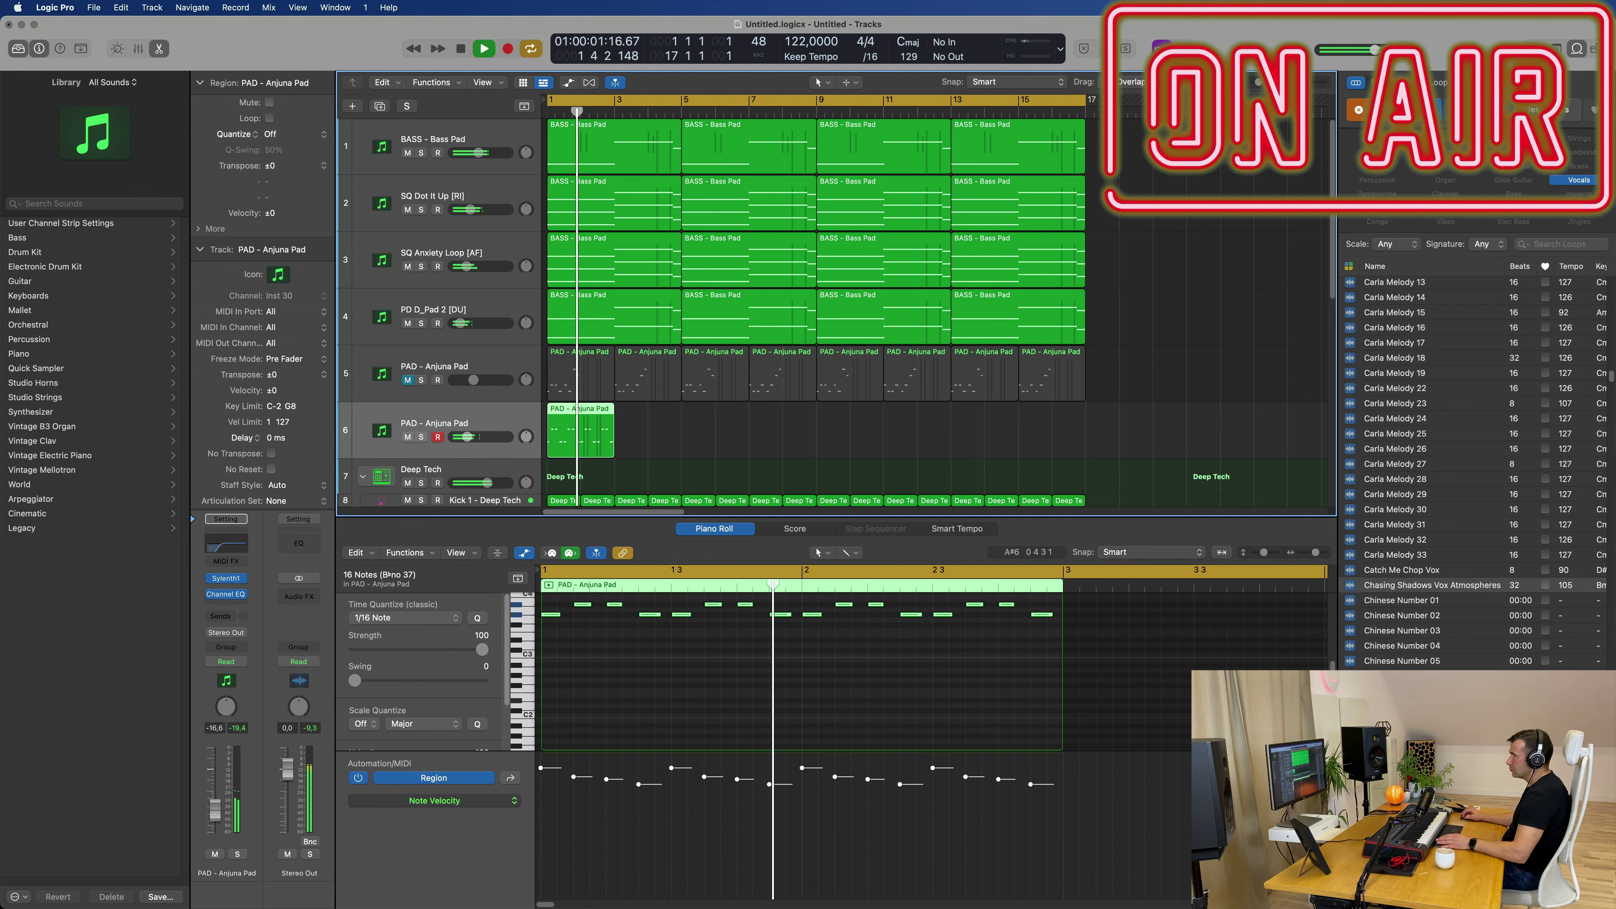
{"action": "left_click", "coordinate": [226, 579]}
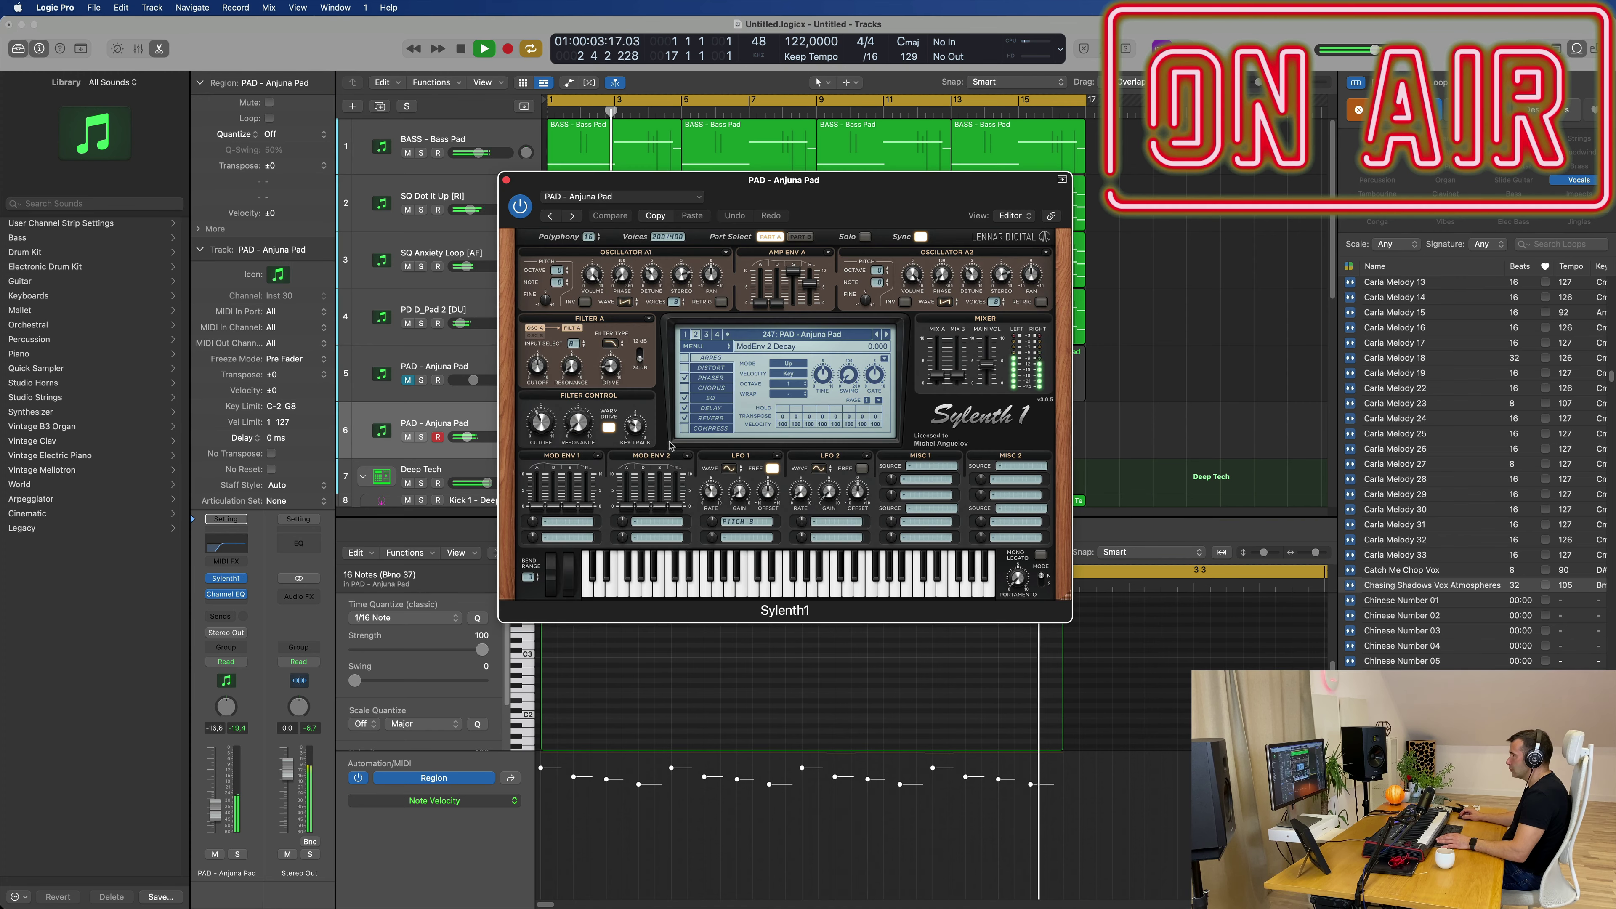
{"action": "left_click_drag", "start_coordinate": [853, 213], "coordinate": [1461, 335]}
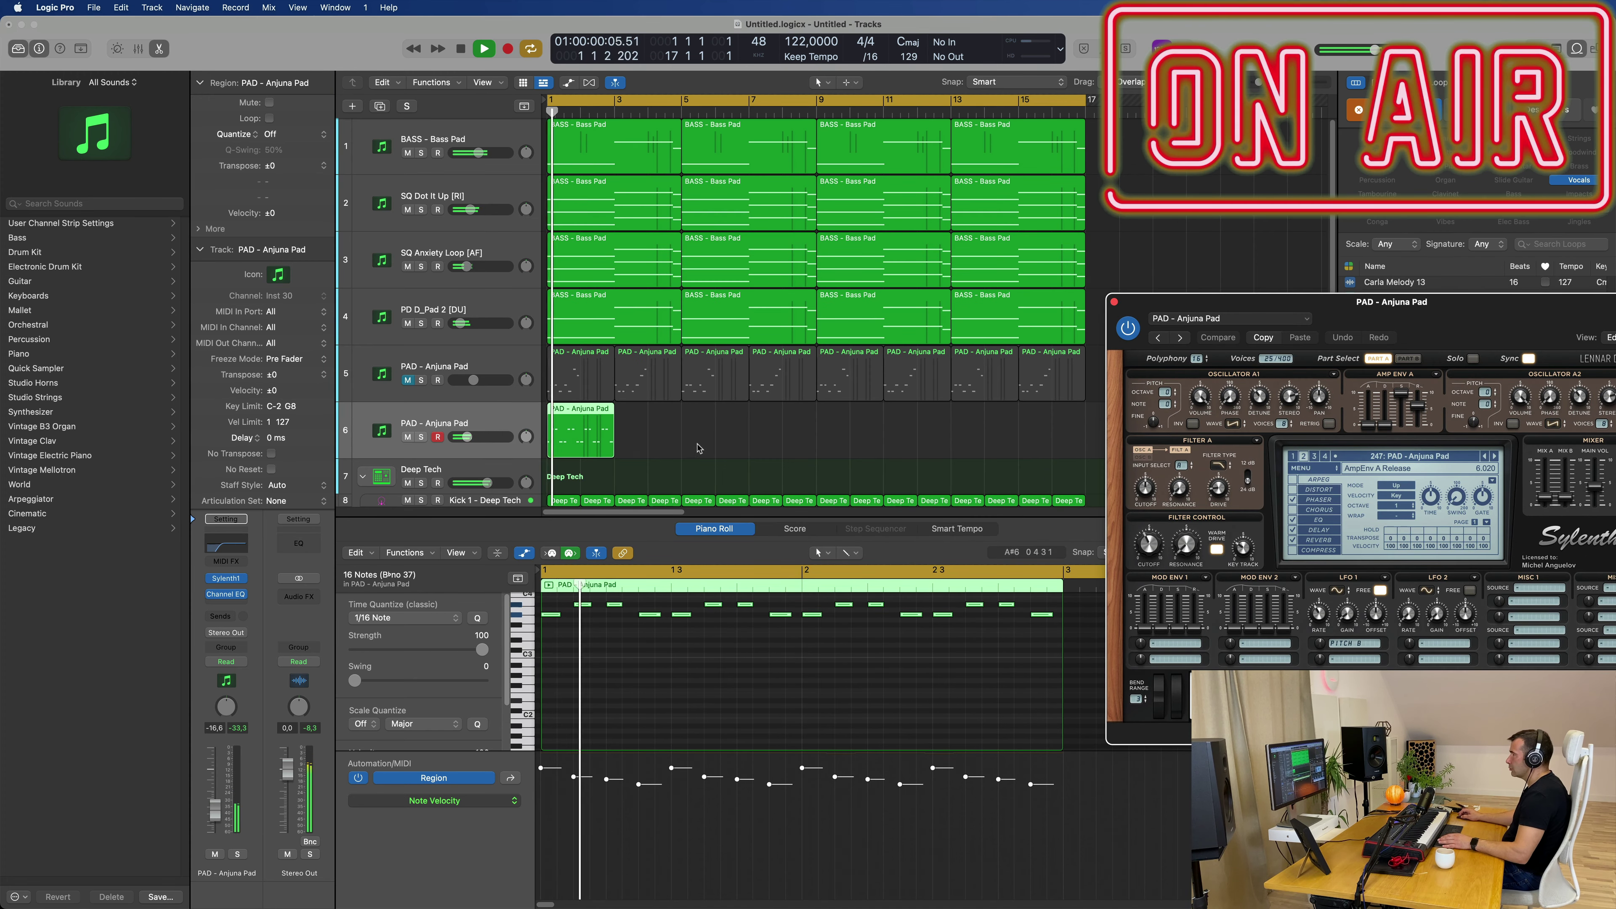
- Copy the new Anjuna Pad region to bar 3 and transpose all notes in the copy down one octave
{"action": "left_click_drag", "start_coordinate": [681, 447], "coordinate": [608, 467]}
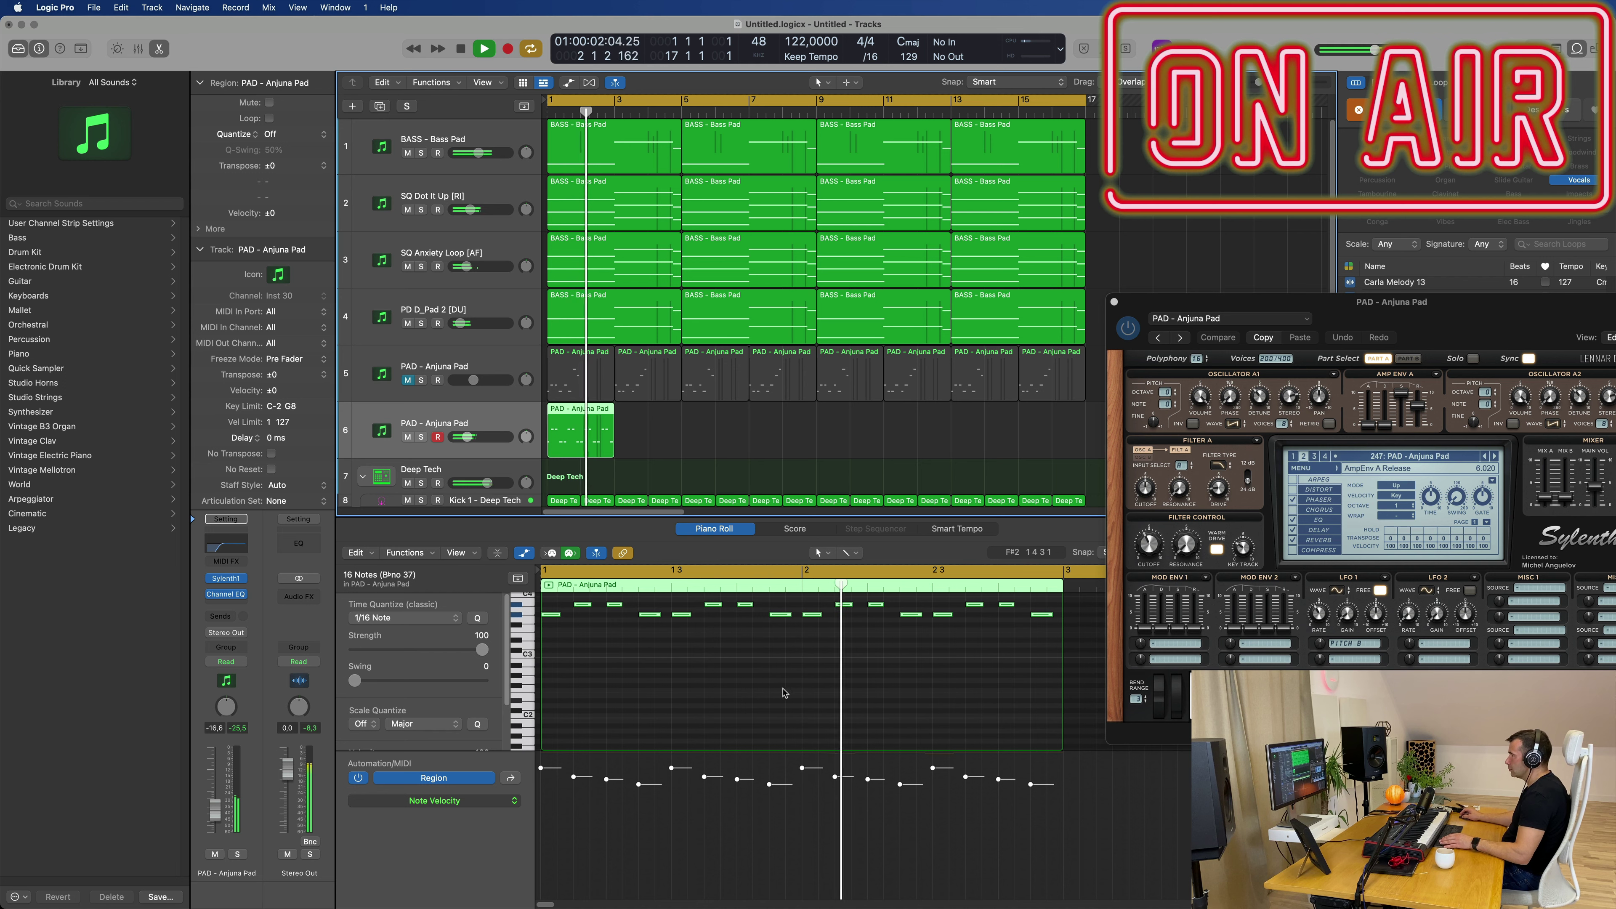
{"action": "scroll", "coordinate": [769, 701], "scroll_direction": "left", "scroll_amount": 2}
{"action": "scroll", "coordinate": [770, 701], "scroll_direction": "up", "scroll_amount": 2}
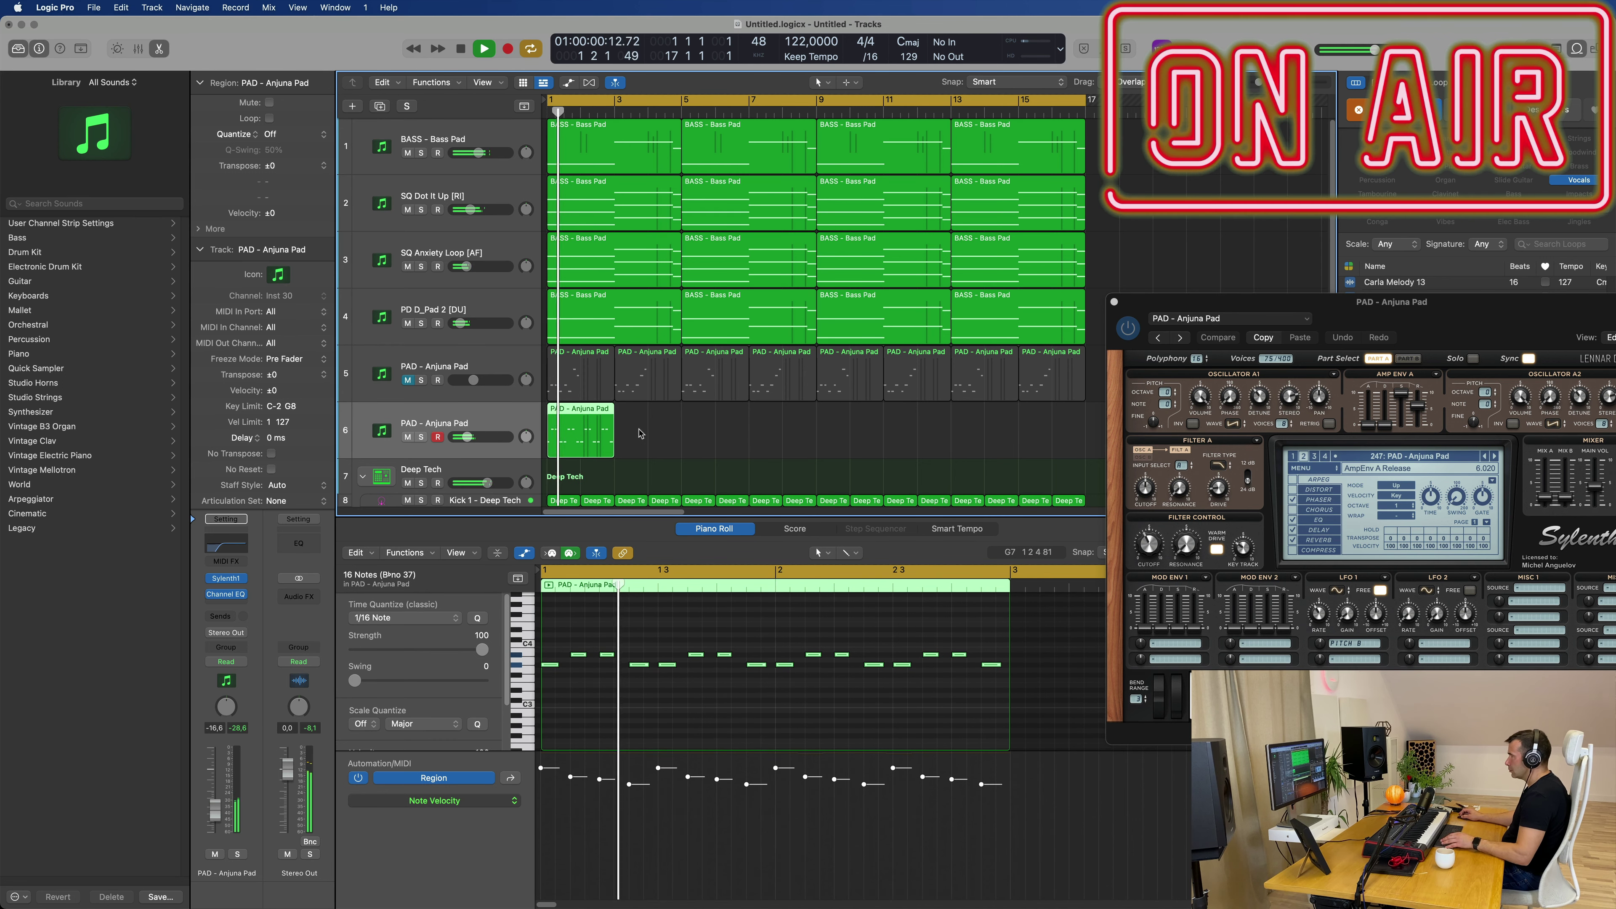
{"action": "mouse_move", "coordinate": [637, 446]}
{"action": "left_mouse_down"}
{"action": "mouse_move", "coordinate": [595, 441]}
{"action": "mouse_move", "coordinate": [657, 441]}
{"action": "left_mouse_up"}
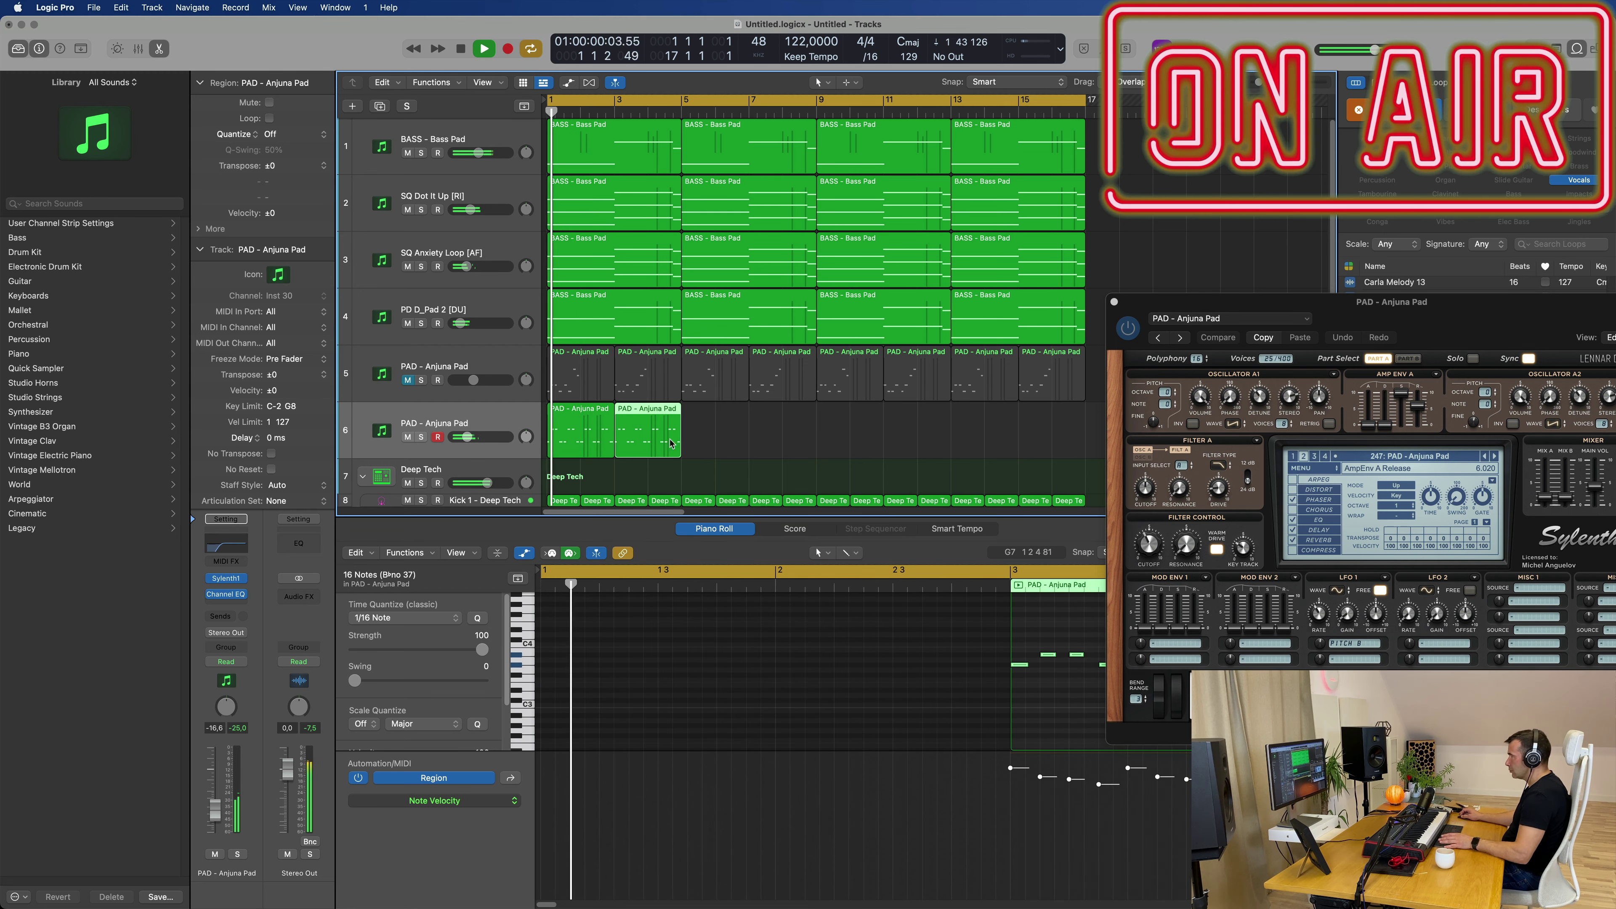
{"action": "scroll", "coordinate": [909, 694], "scroll_direction": "left", "scroll_amount": 3}
{"action": "left_click", "coordinate": [972, 709]}
{"action": "key", "text": "super+a"}
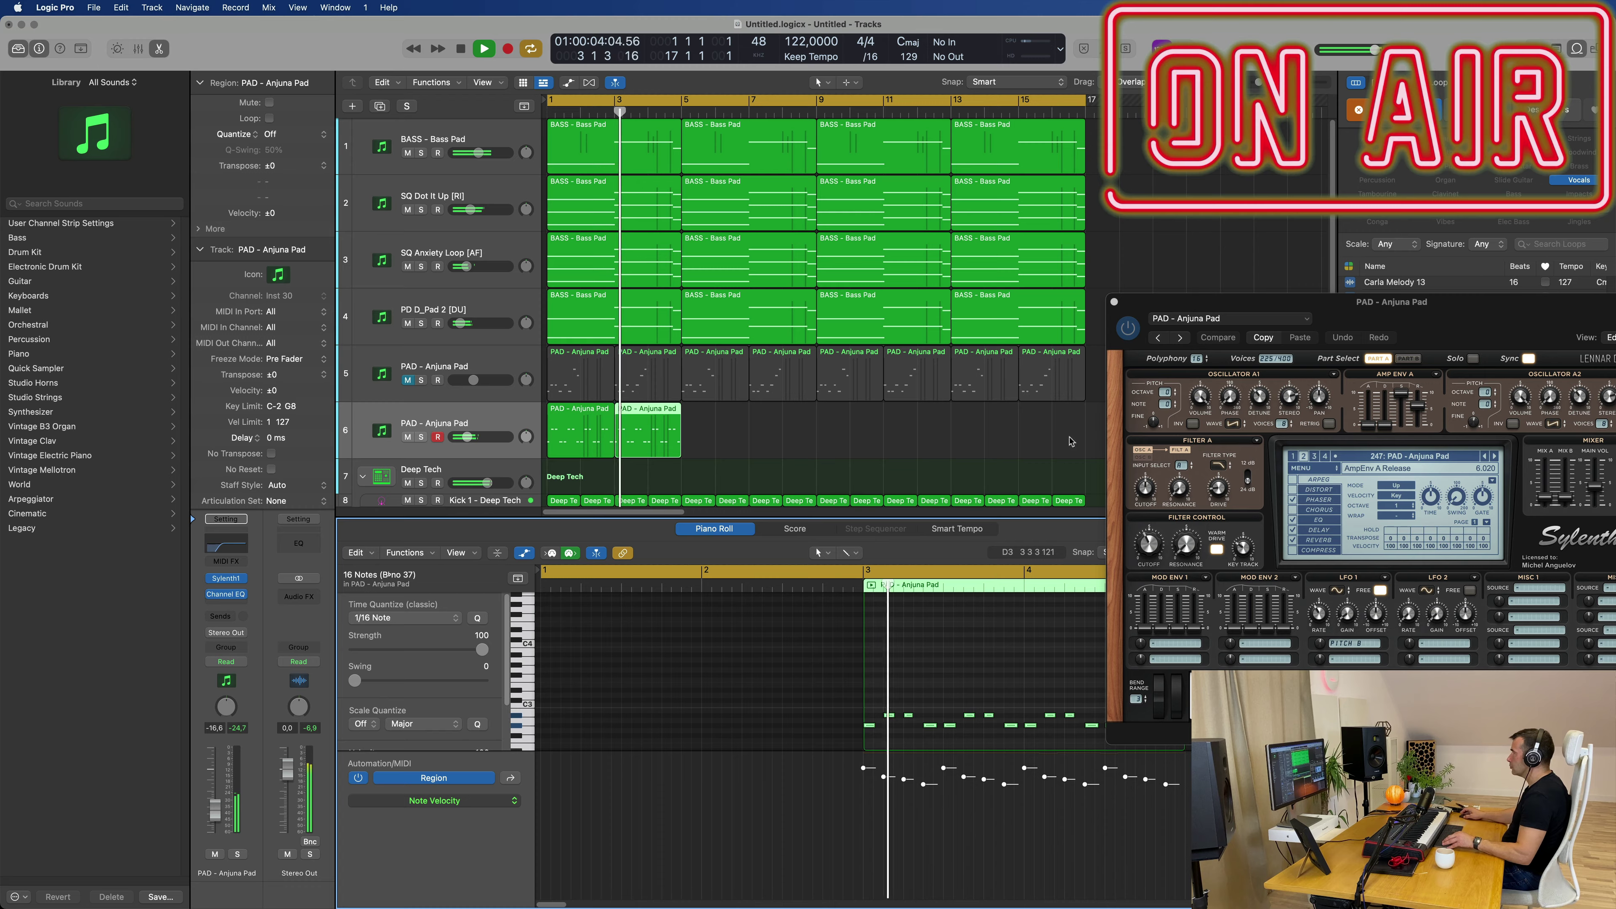
- Close the Sylenth1 window and repeat the two new Anjuna Pad regions three times to fill the track through bar 16
{"action": "left_click_drag", "start_coordinate": [1447, 315], "coordinate": [799, 373]}
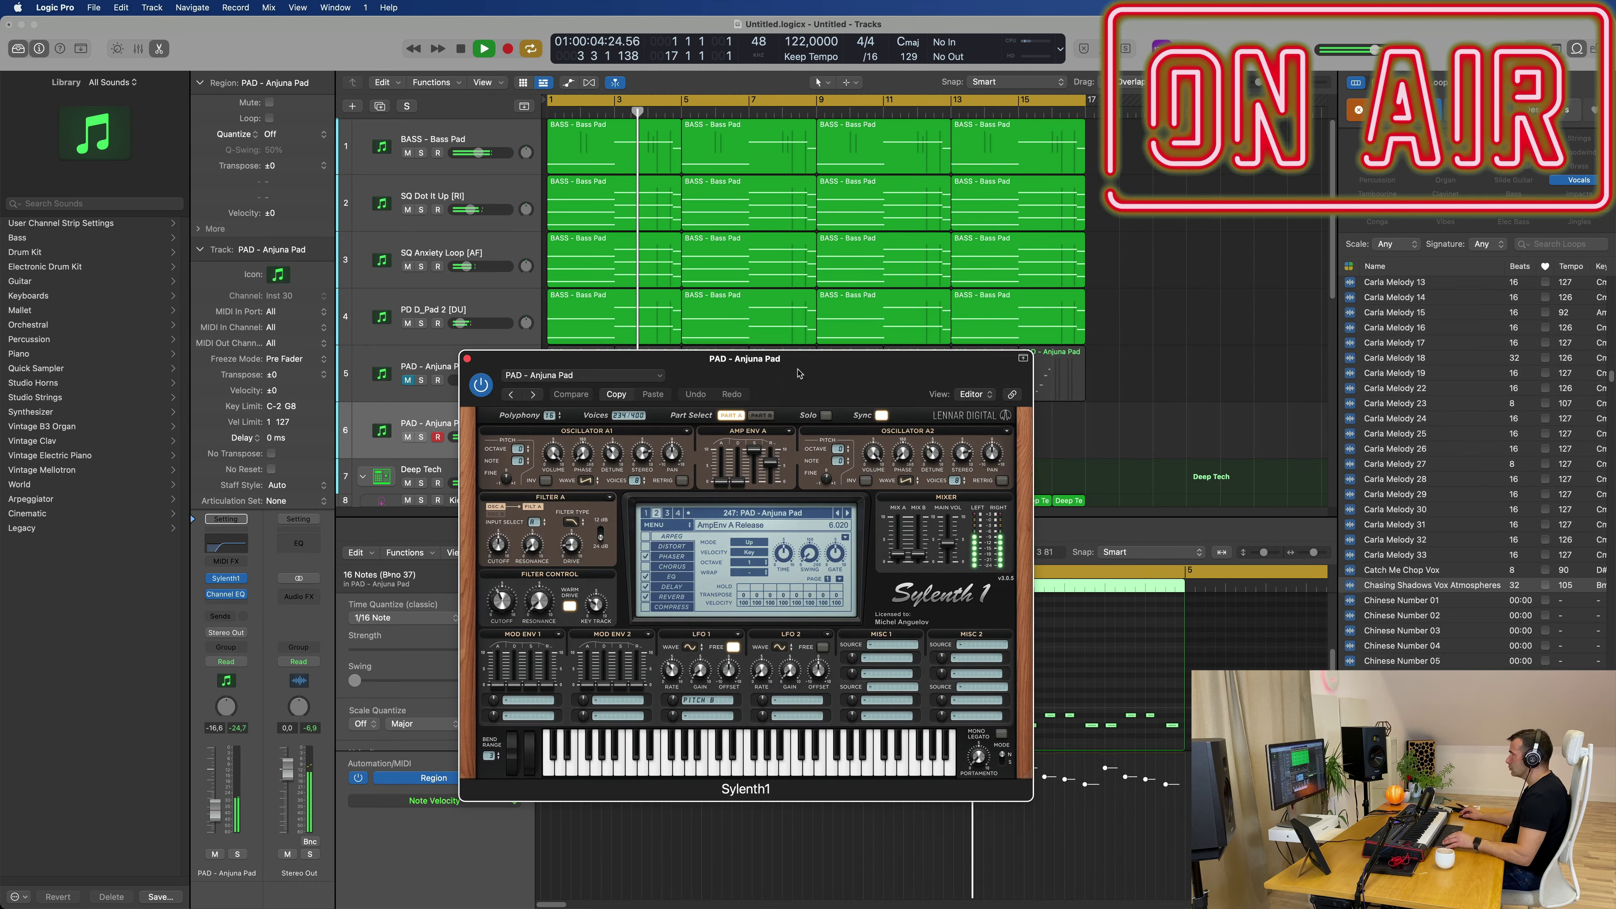
{"action": "left_click", "coordinate": [467, 359]}
{"action": "left_click_drag", "start_coordinate": [759, 438], "coordinate": [551, 451]}
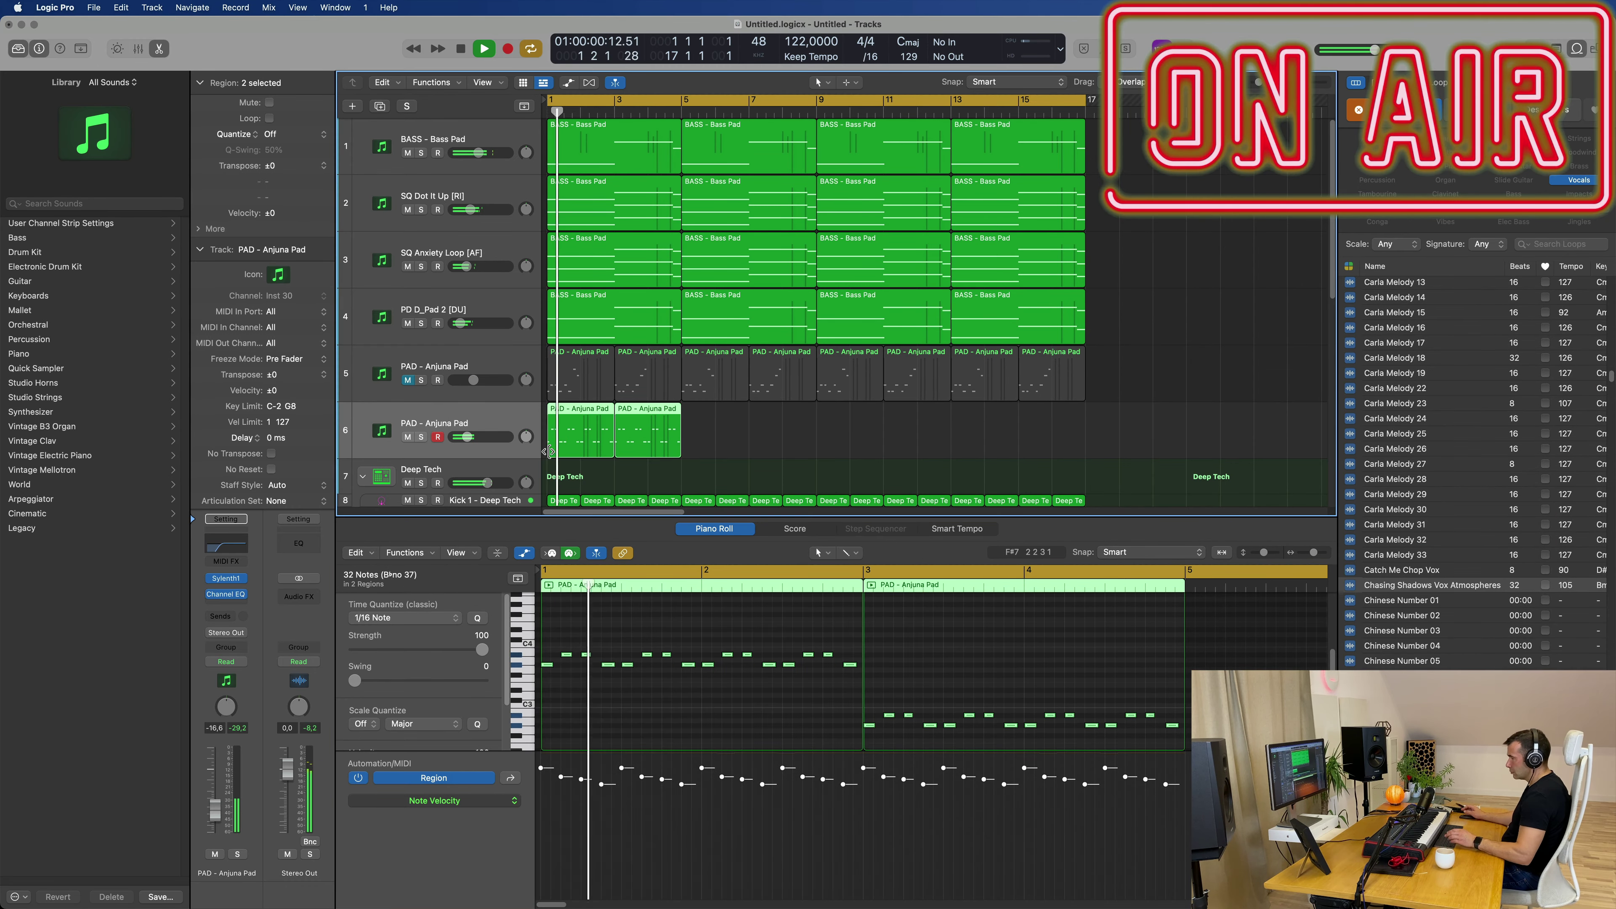
{"action": "key", "text": "super+r"}
{"action": "key", "text": "super+r"}
{"action": "key", "text": "super+r"}
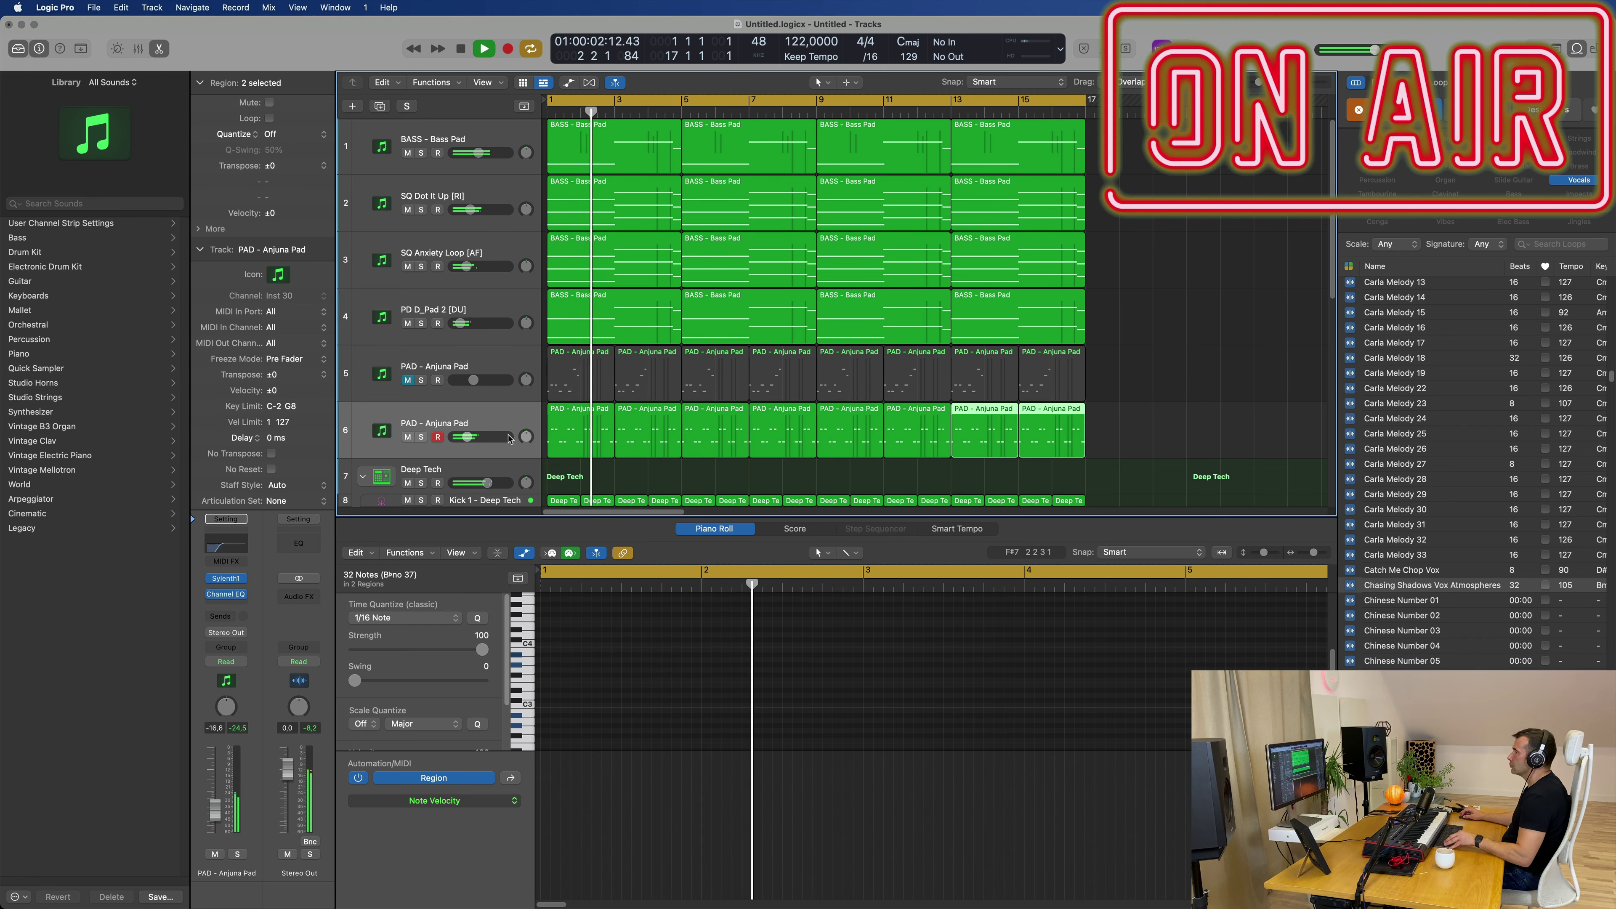
- Replay from bar 1 and mute the PD D_Pad 2 [DU] and SQ Anxiety Loop [AF] tracks
{"action": "left_click", "coordinate": [508, 438]}
{"action": "key", "text": "super+Left"}
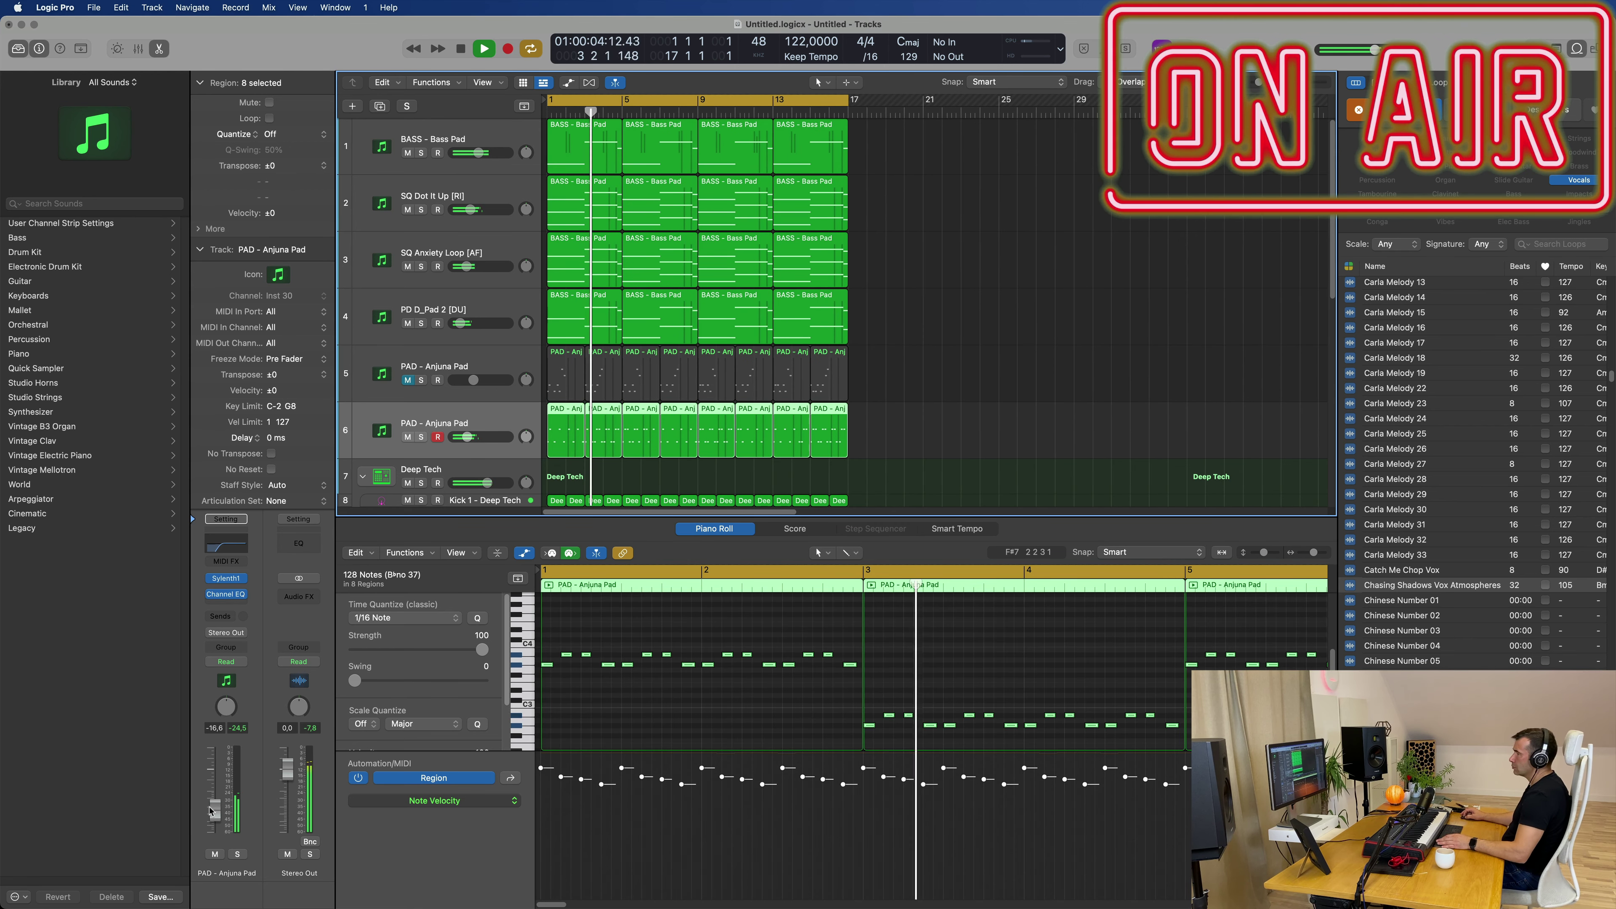
{"action": "key", "text": "super+Up"}
{"action": "key", "text": "super+Up"}
{"action": "key", "text": "super+Down"}
{"action": "key", "text": "super+Down"}
{"action": "key", "text": "super+Down"}
{"action": "key", "text": "super+Up"}
{"action": "key", "text": "super+Right"}
{"action": "key", "text": "Return"}
{"action": "left_click", "coordinate": [407, 323]}
{"action": "left_click", "coordinate": [407, 266]}
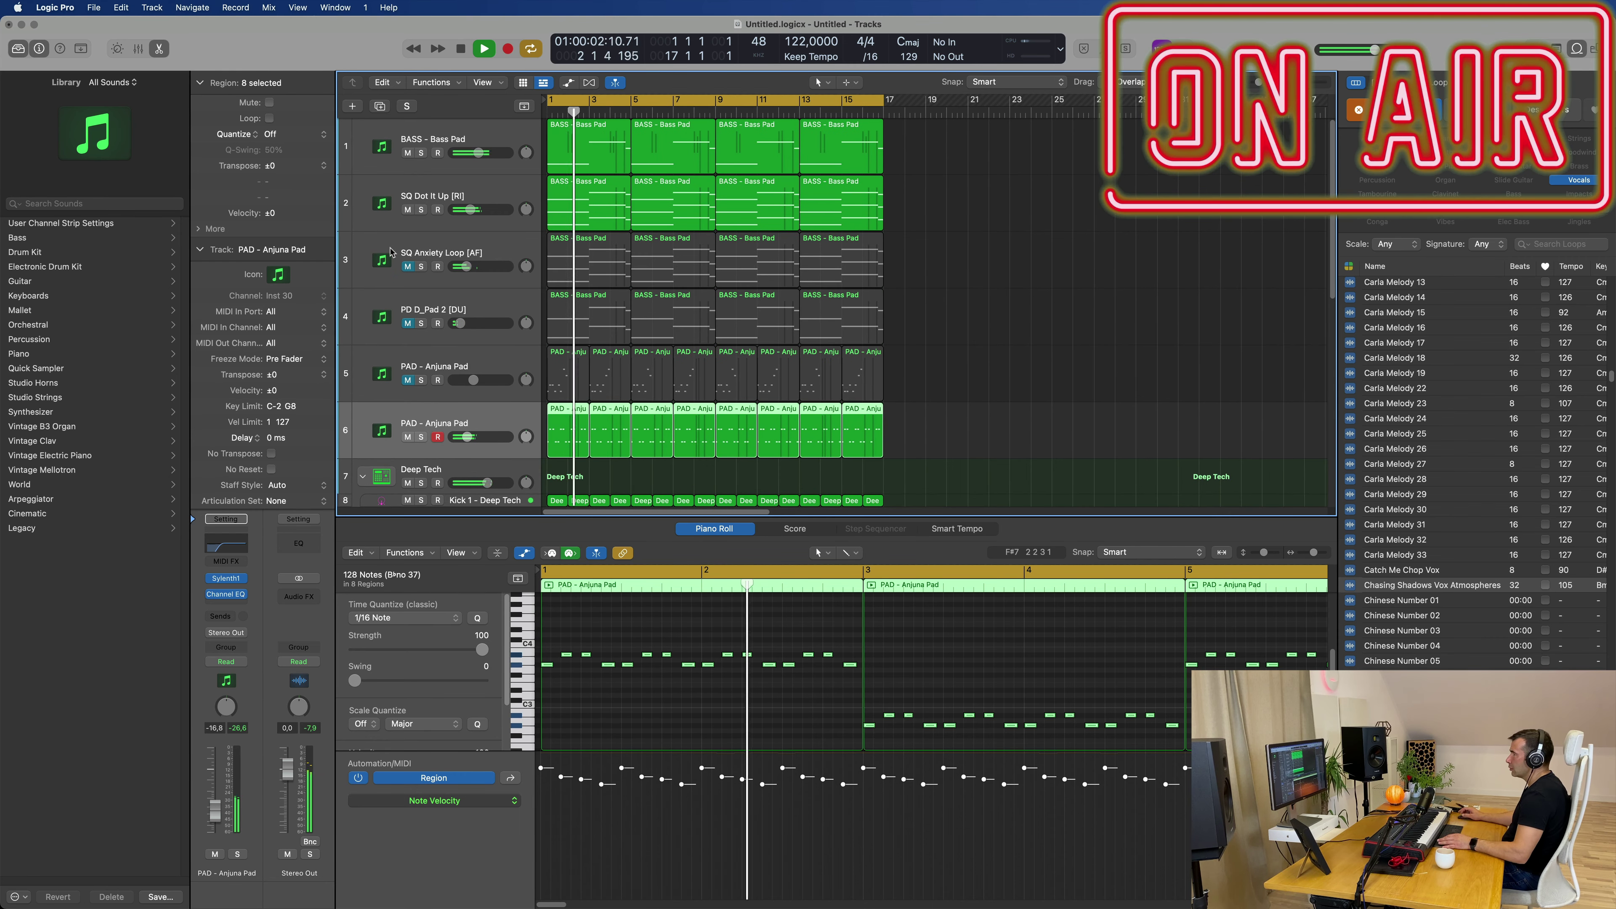
- Mute SQ Dot It Up [RI] and unmute SQ Anxiety Loop [AF] and PD D_Pad 2 [DU] while replaying from bar 1
{"action": "left_click", "coordinate": [407, 210]}
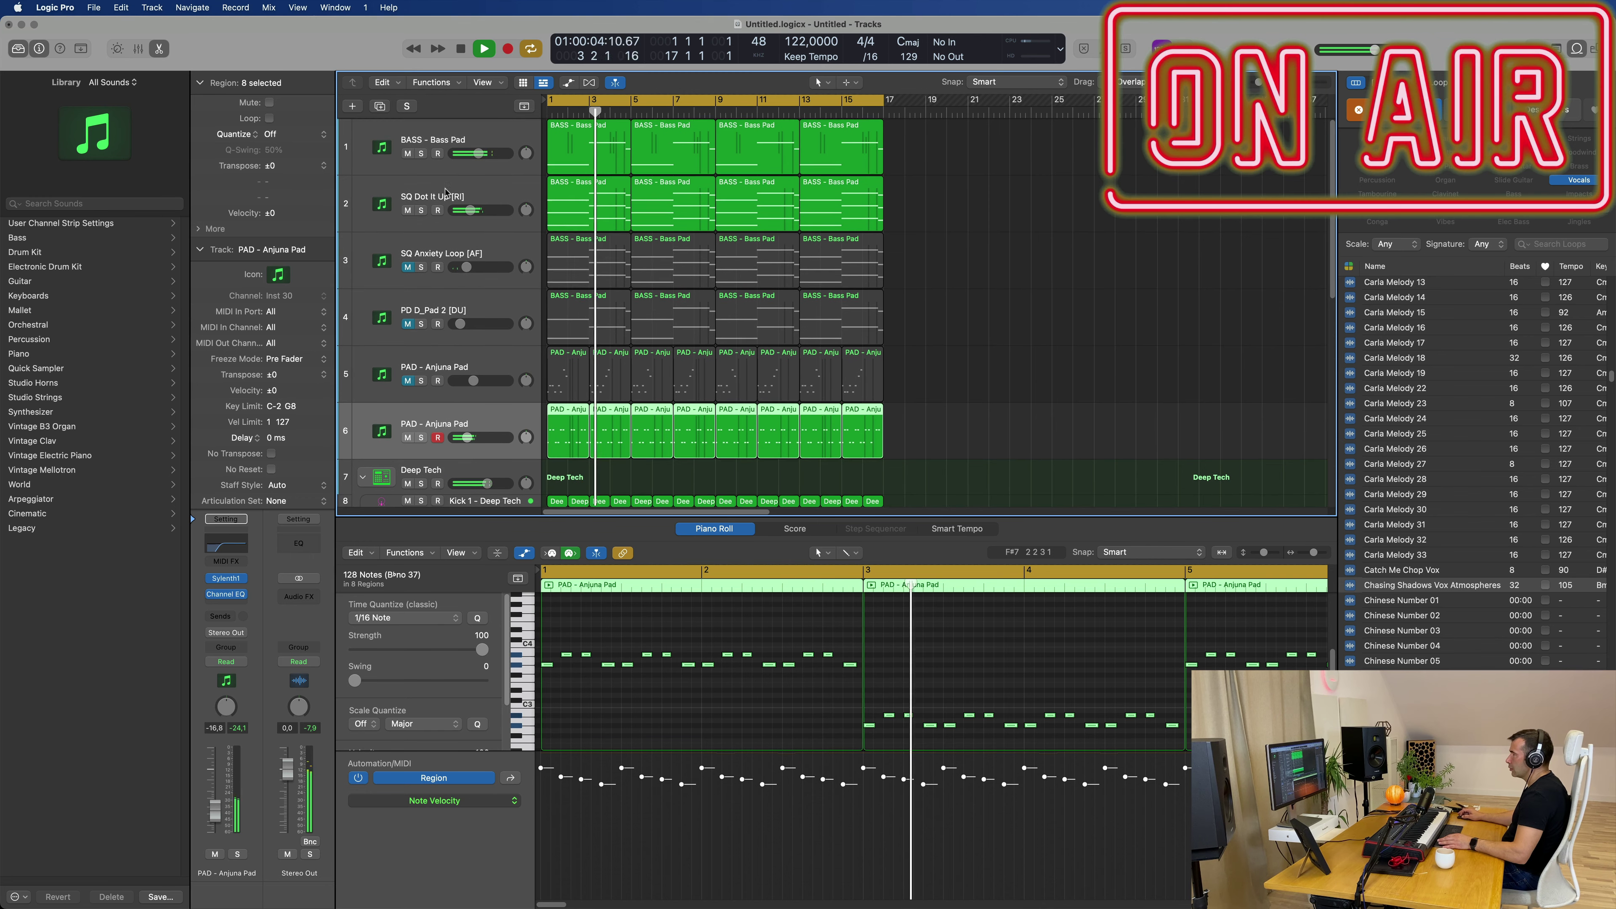
{"action": "left_click", "coordinate": [407, 266]}
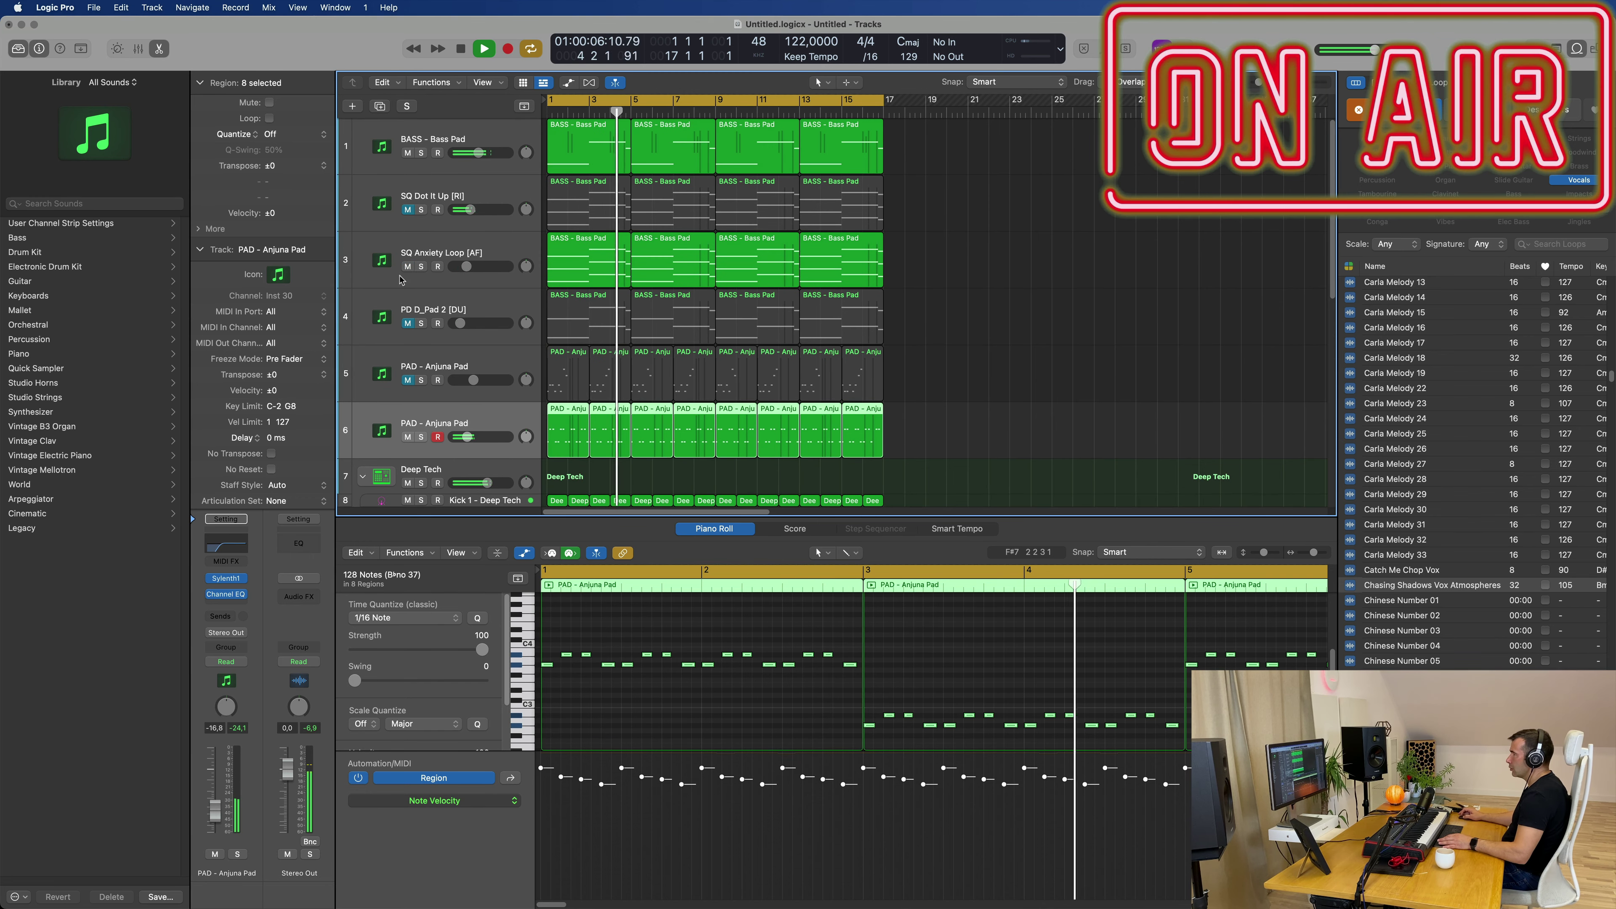
{"action": "key", "text": "Return"}
{"action": "key", "text": "space"}
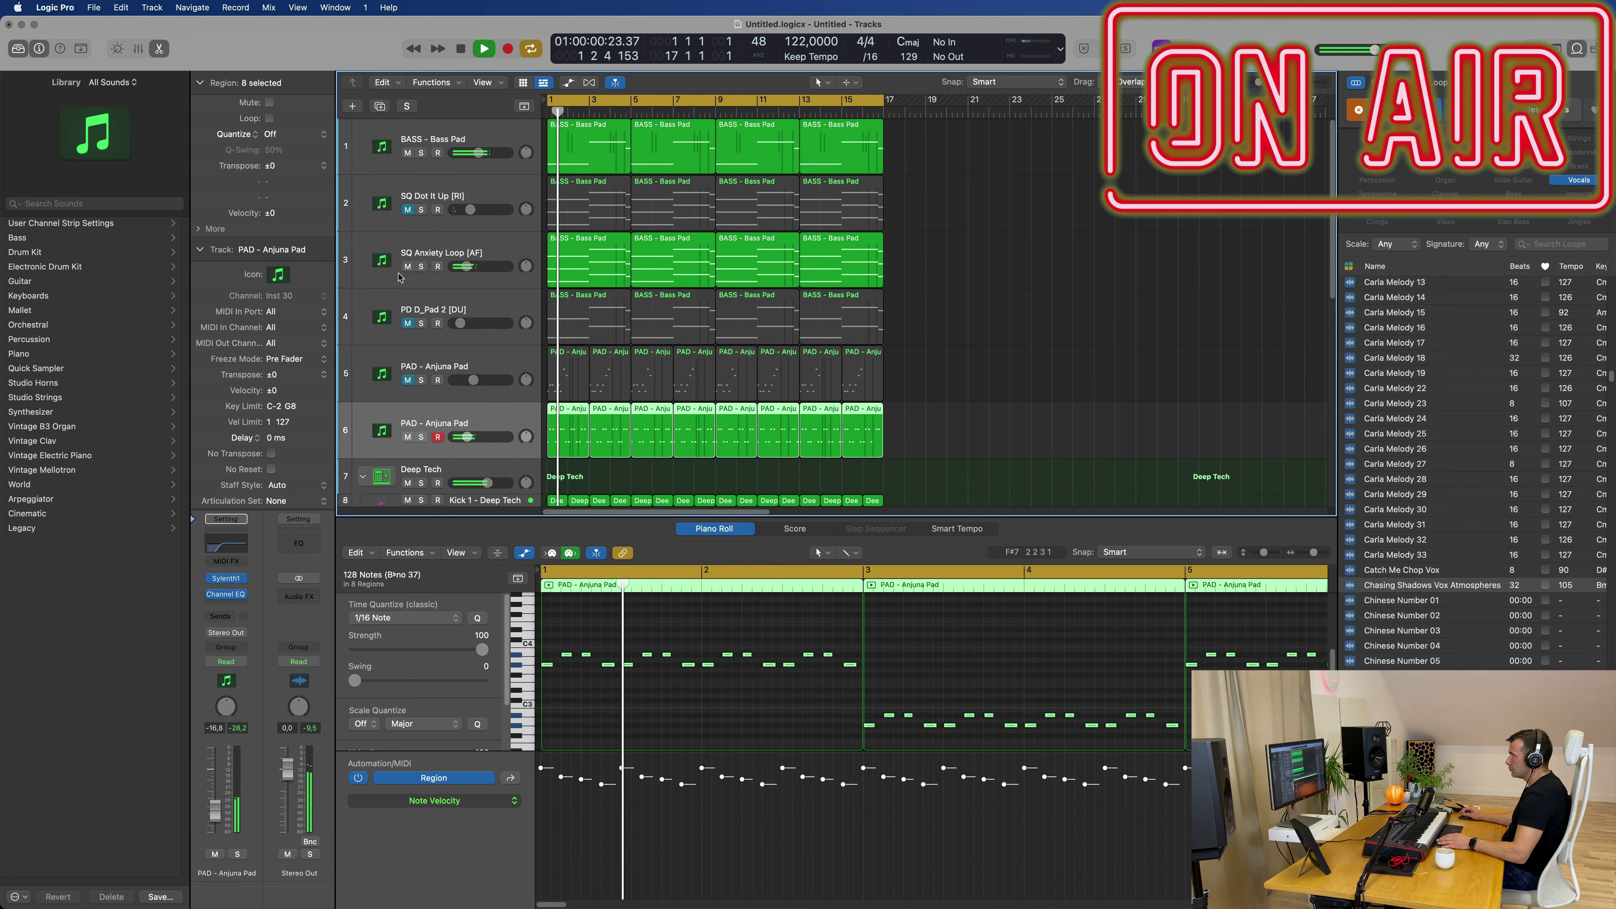
{"action": "left_click", "coordinate": [407, 323]}
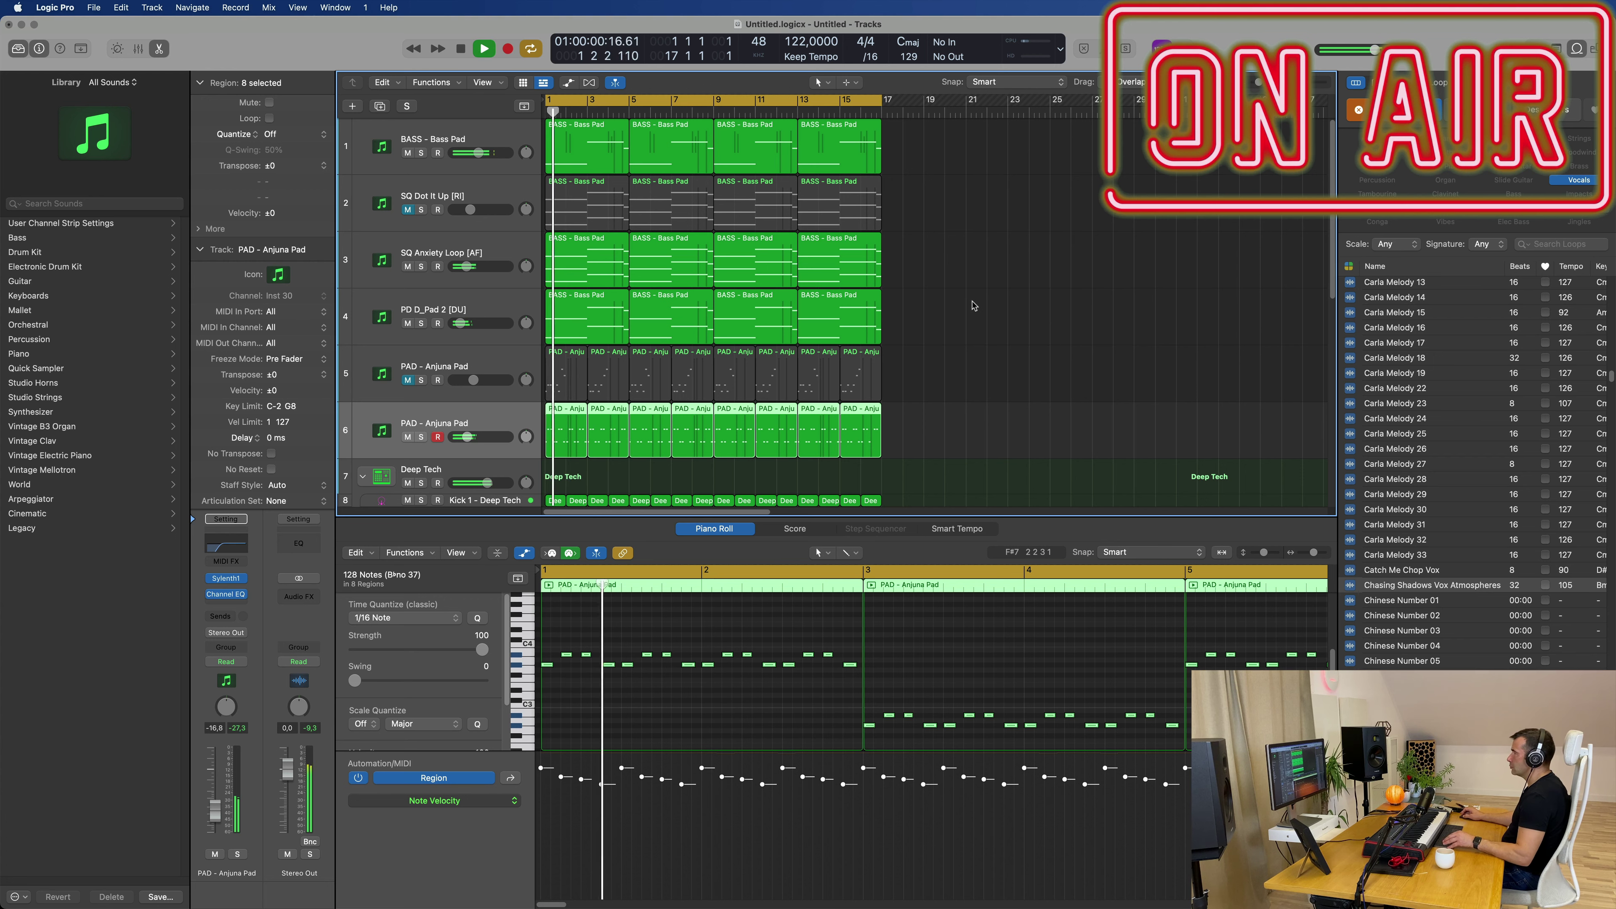
- Show the secondary time ruler above the tracks and clear the region selection
{"action": "left_click", "coordinate": [488, 83]}
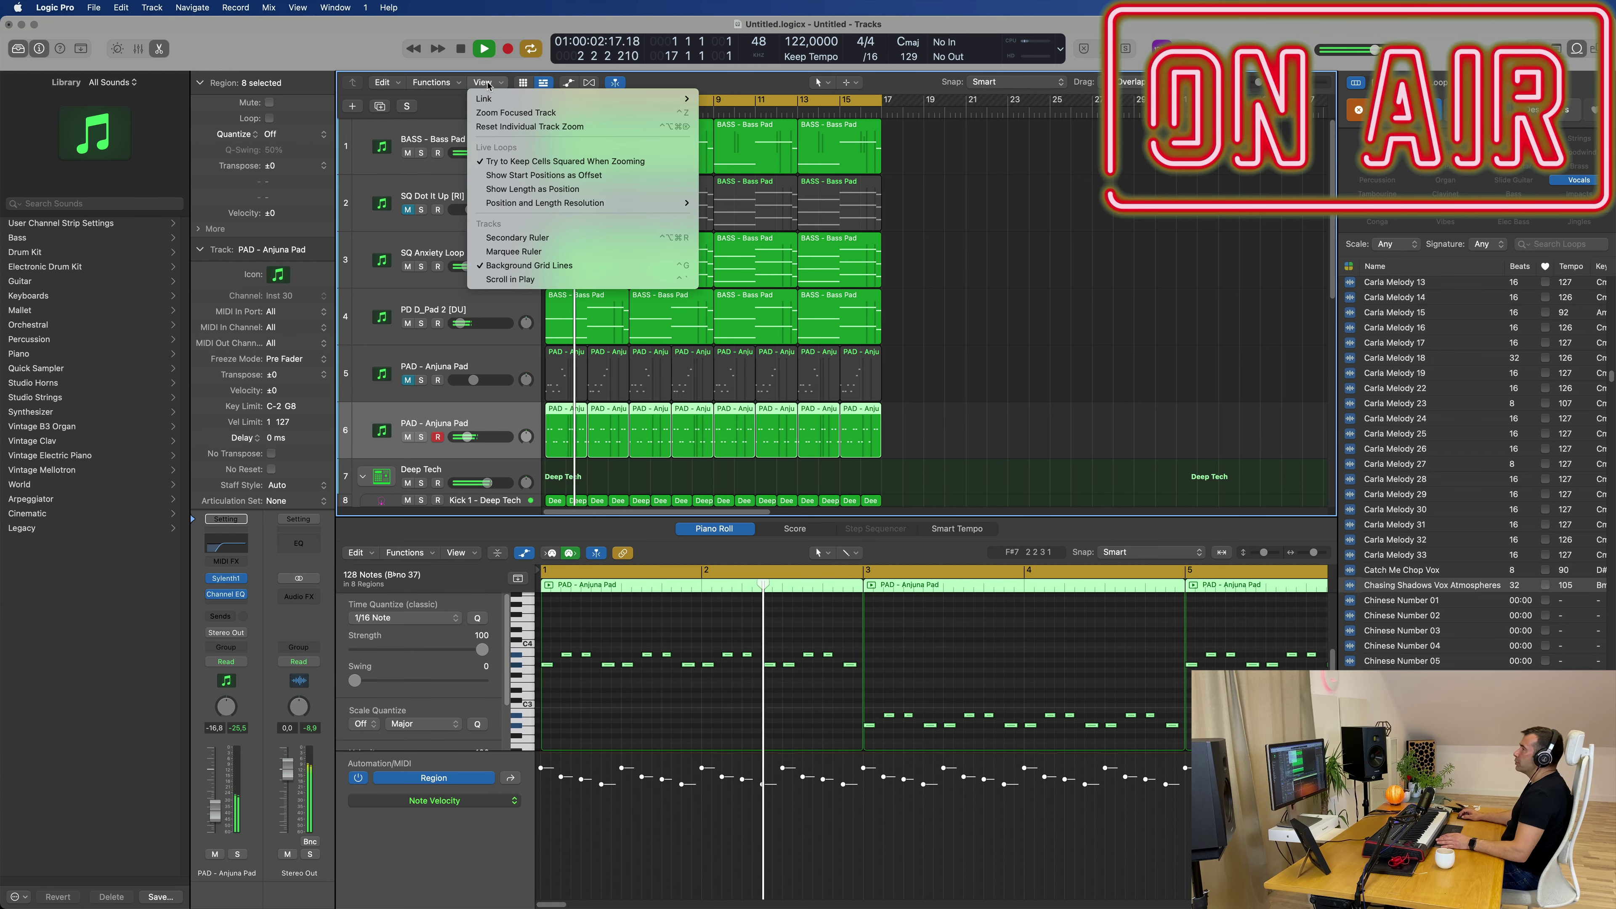
{"action": "left_click", "coordinate": [517, 237]}
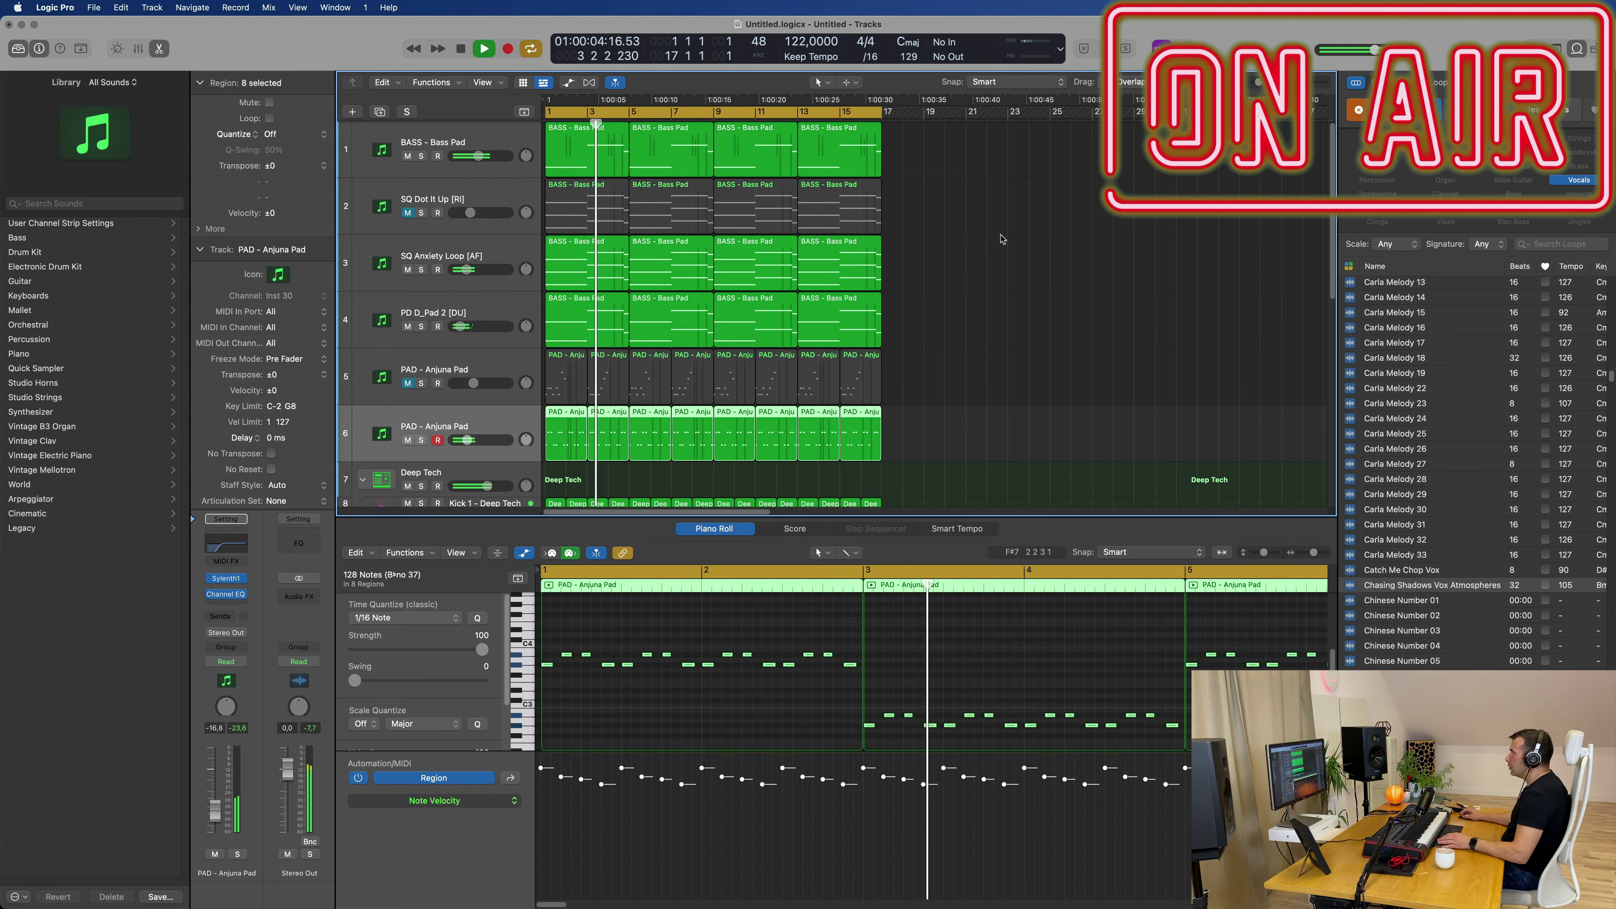
{"action": "left_click", "coordinate": [983, 239]}
{"action": "left_click", "coordinate": [983, 239], "text": "ctrl+alt"}
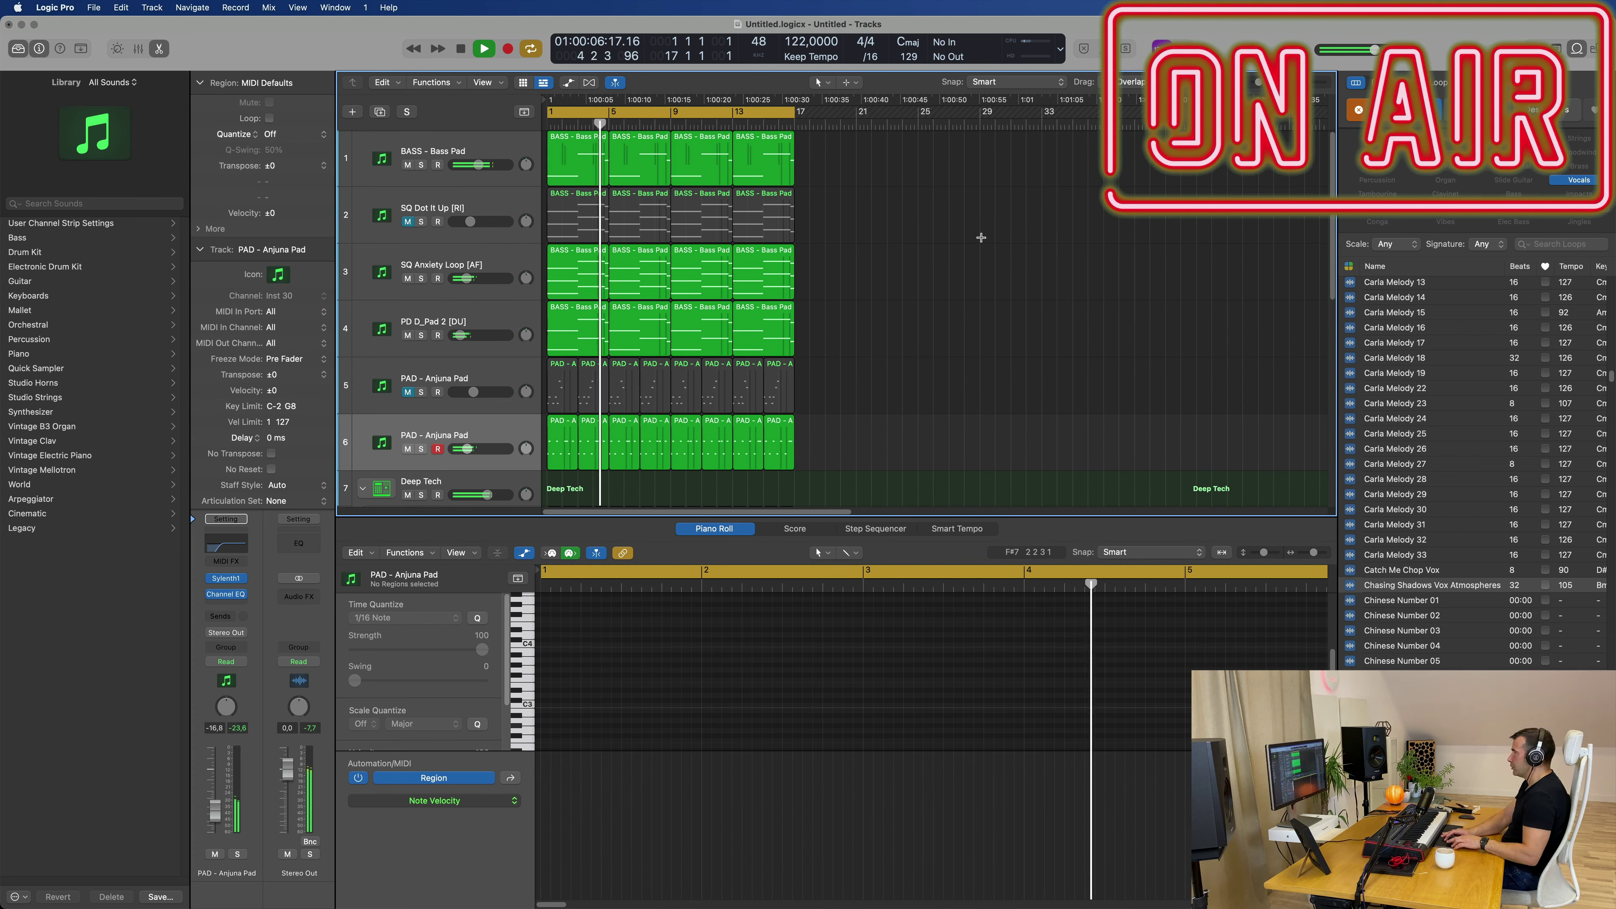
- Repeat all regions of the 16-bar arrangement so every track continues through bar 64
{"action": "key", "text": "super+a"}
{"action": "key", "text": "super+r"}
{"action": "key", "text": "super+r"}
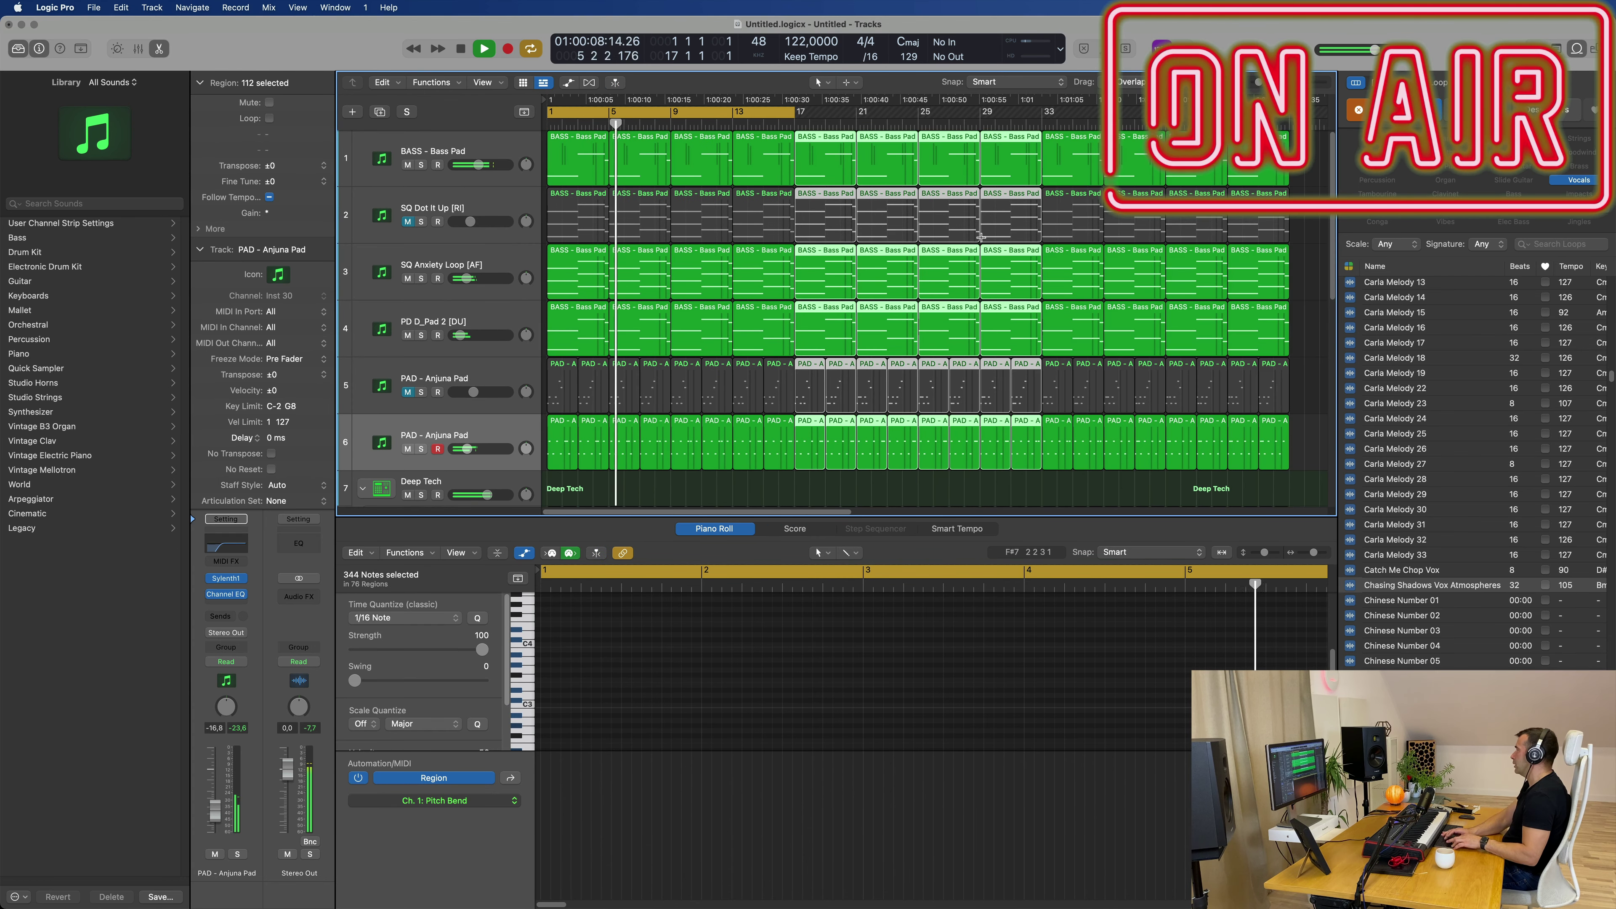
{"action": "key", "text": "super+Left"}
{"action": "key", "text": "super+Left"}
{"action": "key", "text": "super+Left"}
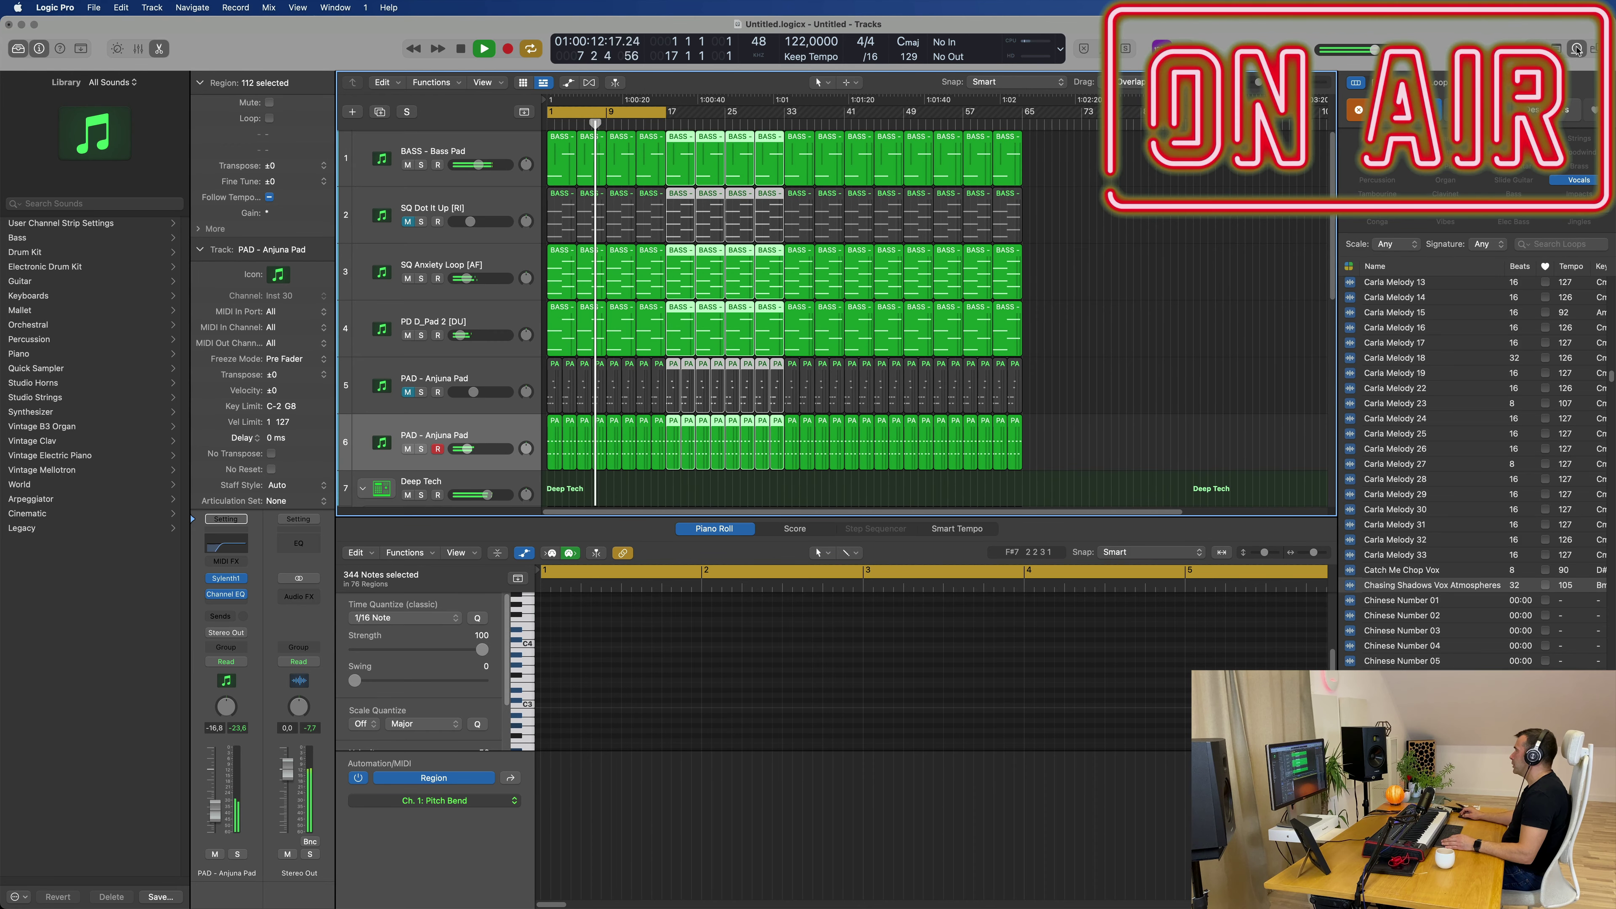
- Hide the Loop Browser and replay the extended arrangement from bar 1
{"action": "left_click", "coordinate": [1577, 49]}
{"action": "left_click", "coordinate": [1115, 343]}
{"action": "key", "text": "space"}
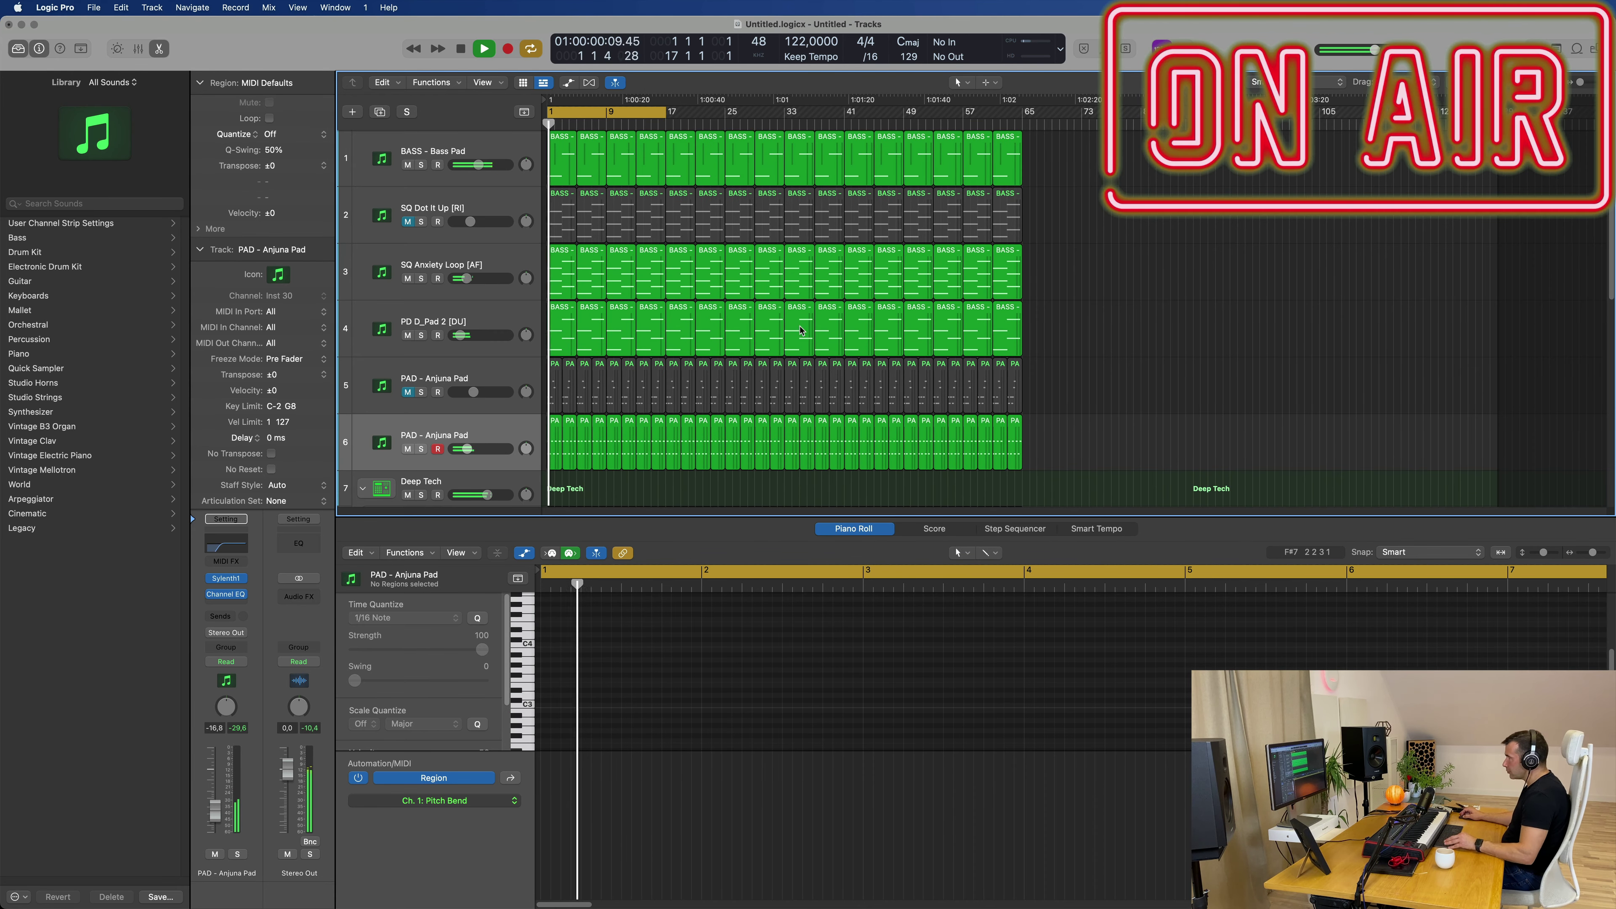
- Lower the new PAD - Anjuna Pad track's fader to -17.6 dB while replaying from bar 1
{"action": "key", "text": "super+Right"}
{"action": "scroll", "coordinate": [820, 331], "scroll_direction": "down", "scroll_amount": 4}
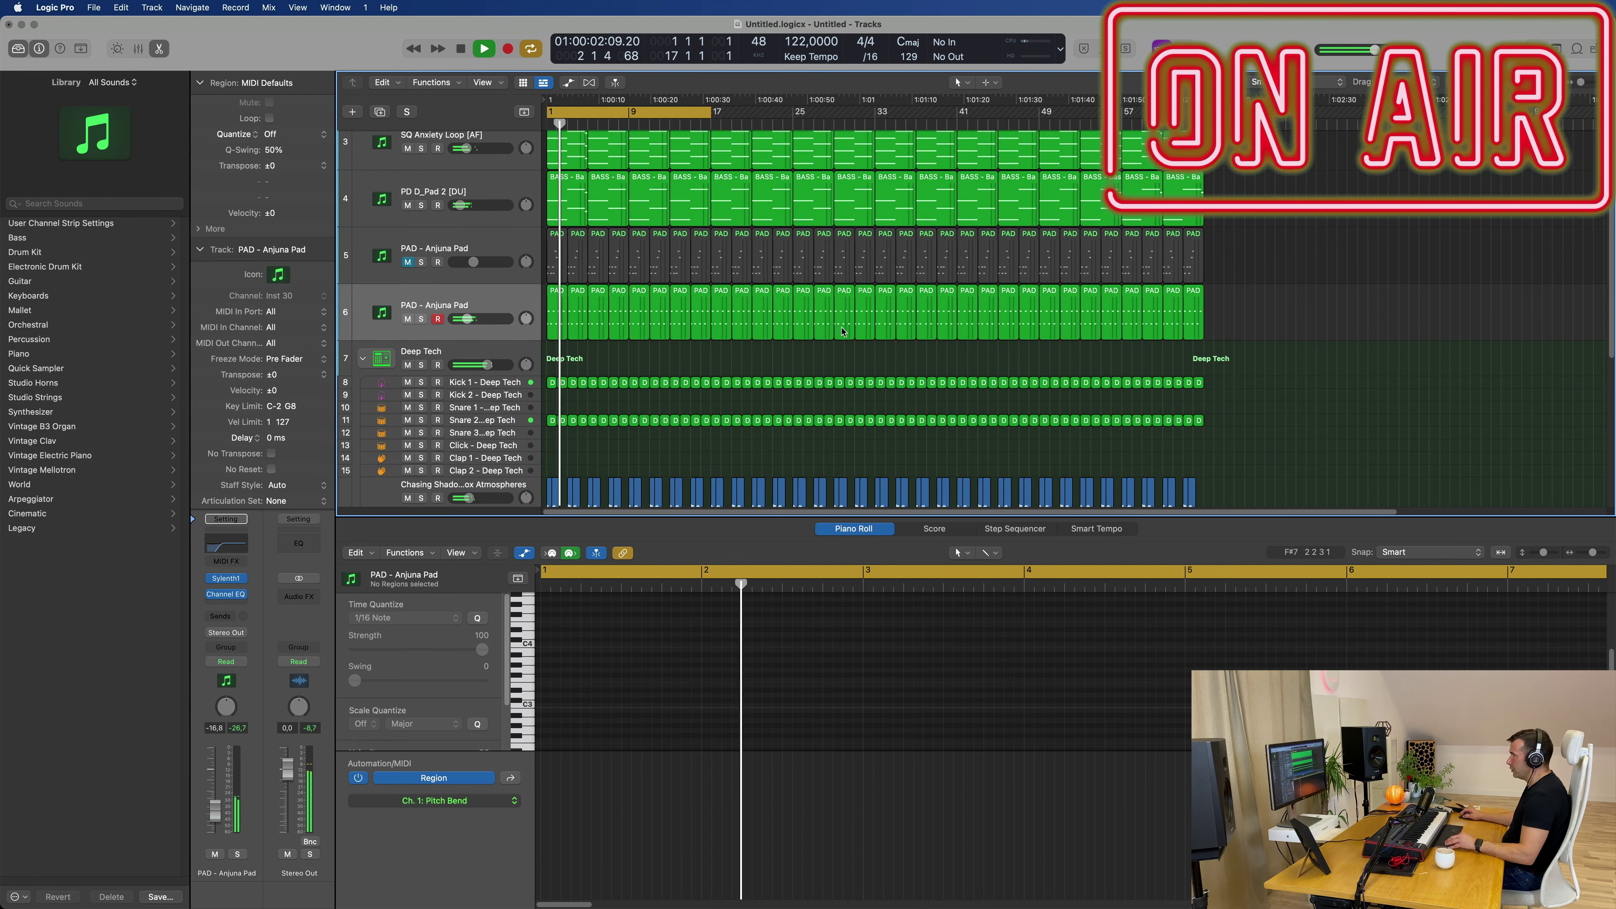
{"action": "key", "text": "super+Up"}
{"action": "key", "text": "super+Up"}
{"action": "key", "text": "super+Up"}
{"action": "key", "text": "super+Up"}
{"action": "scroll", "coordinate": [757, 369], "scroll_direction": "up", "scroll_amount": 3}
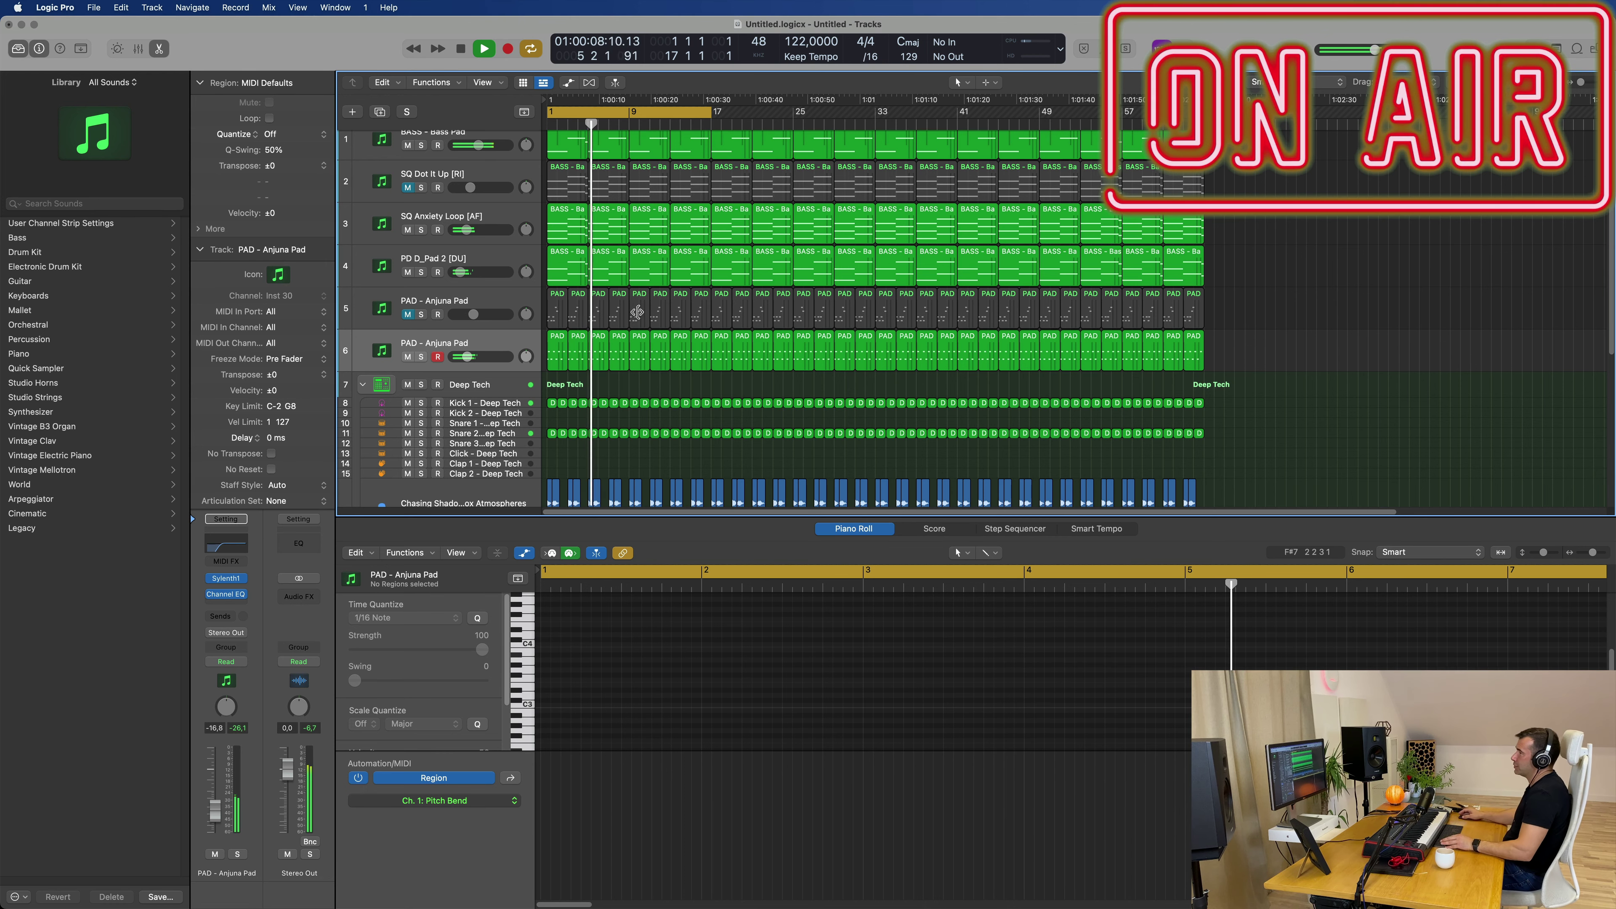
{"action": "key", "text": "super+Right"}
{"action": "left_click", "coordinate": [416, 354]}
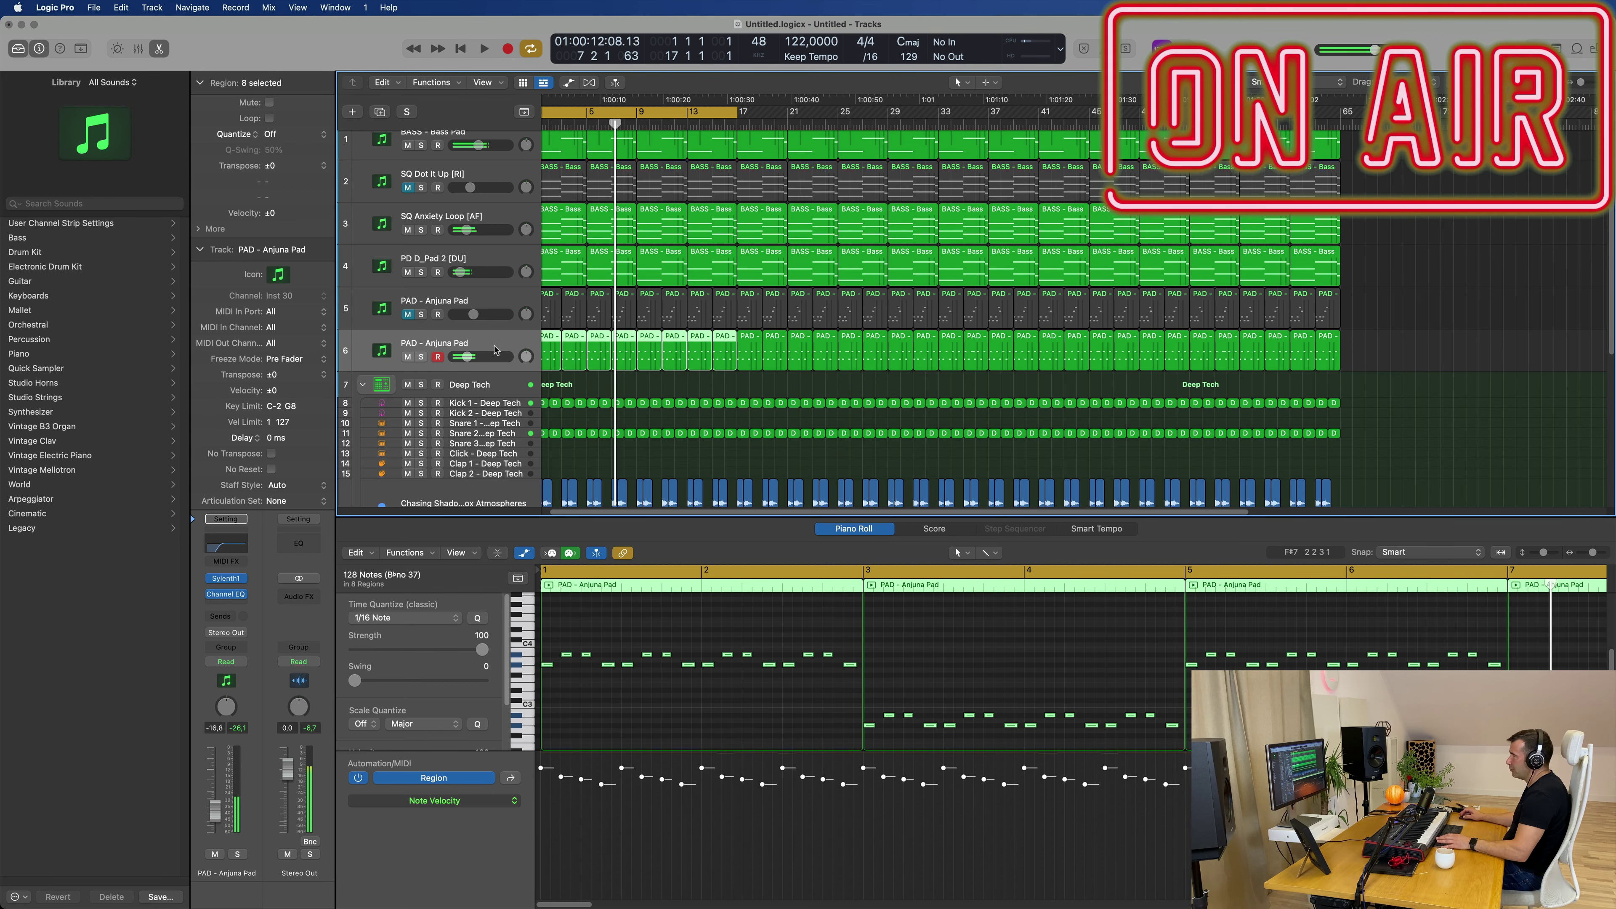
{"action": "key", "text": "Return"}
{"action": "key", "text": "space"}
{"action": "left_click_drag", "start_coordinate": [216, 801], "coordinate": [217, 806]}
{"action": "scroll", "coordinate": [647, 184], "scroll_direction": "down", "scroll_amount": 3}
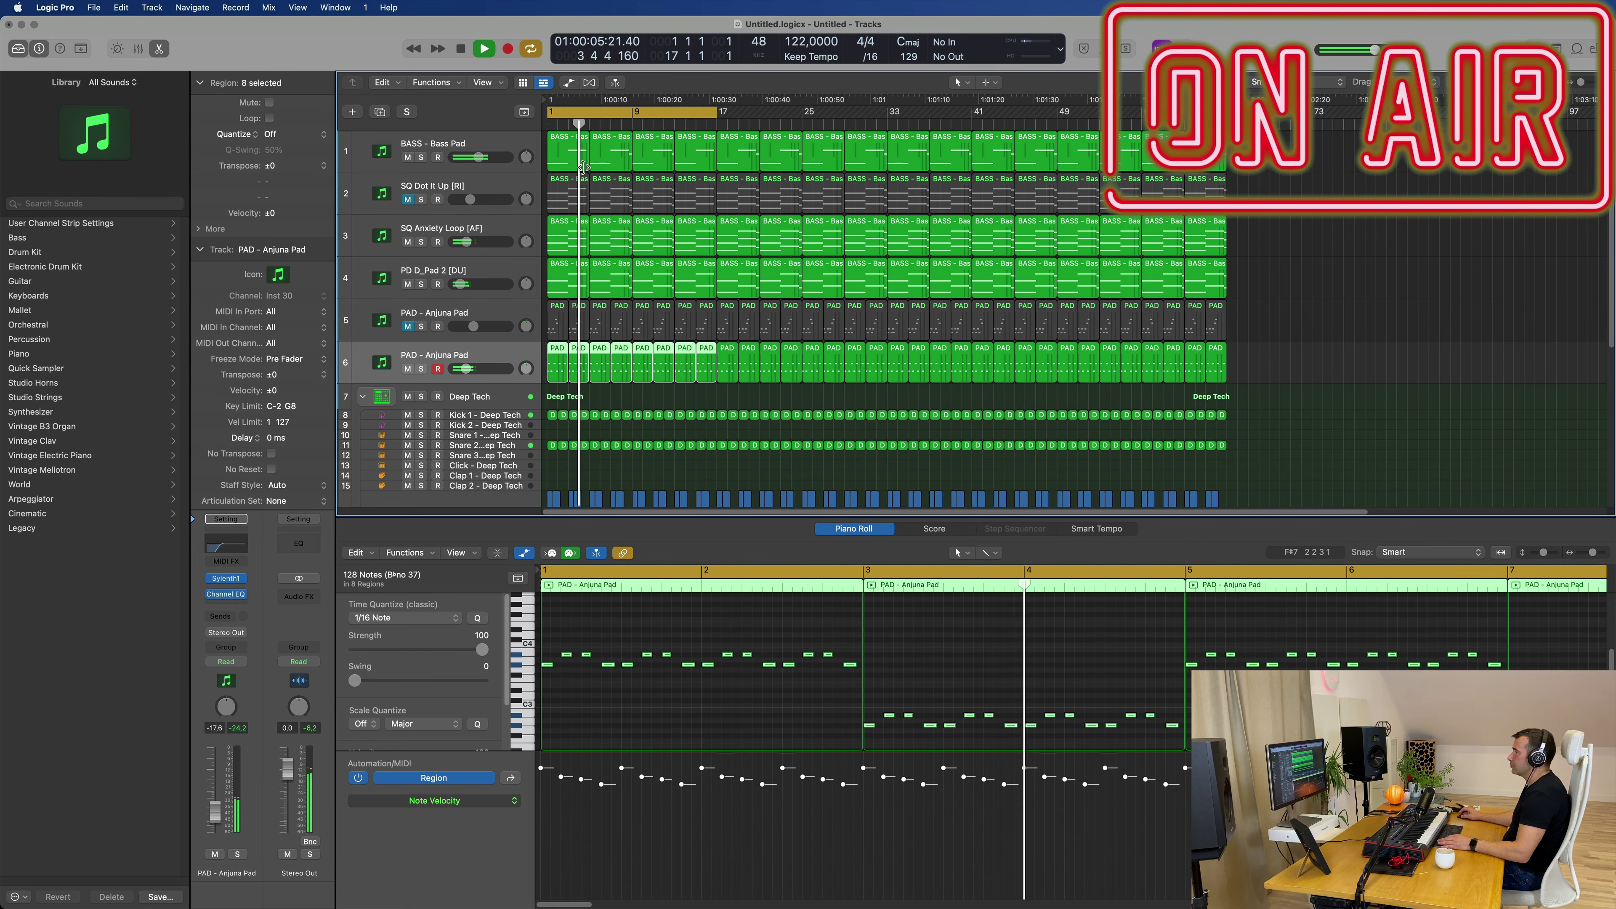
- Unmute the SQ Dot It Up [RI] track, audition it briefly in solo, and replay the full mix from bar 1
{"action": "left_click", "coordinate": [484, 187]}
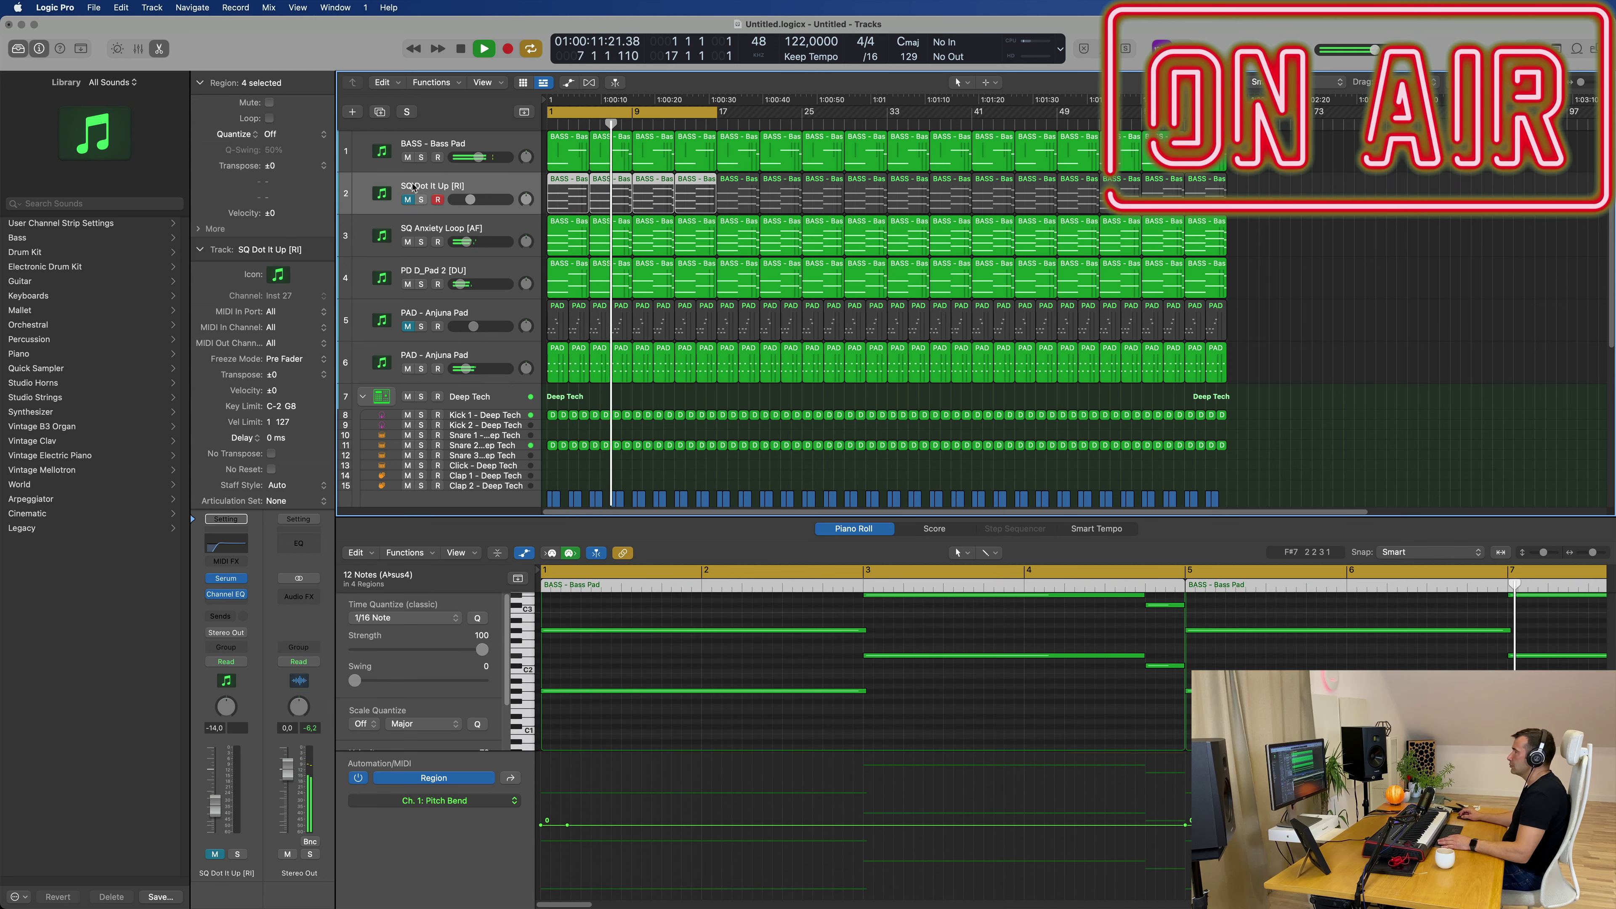
{"action": "left_click", "coordinate": [406, 200]}
{"action": "left_click", "coordinate": [421, 200]}
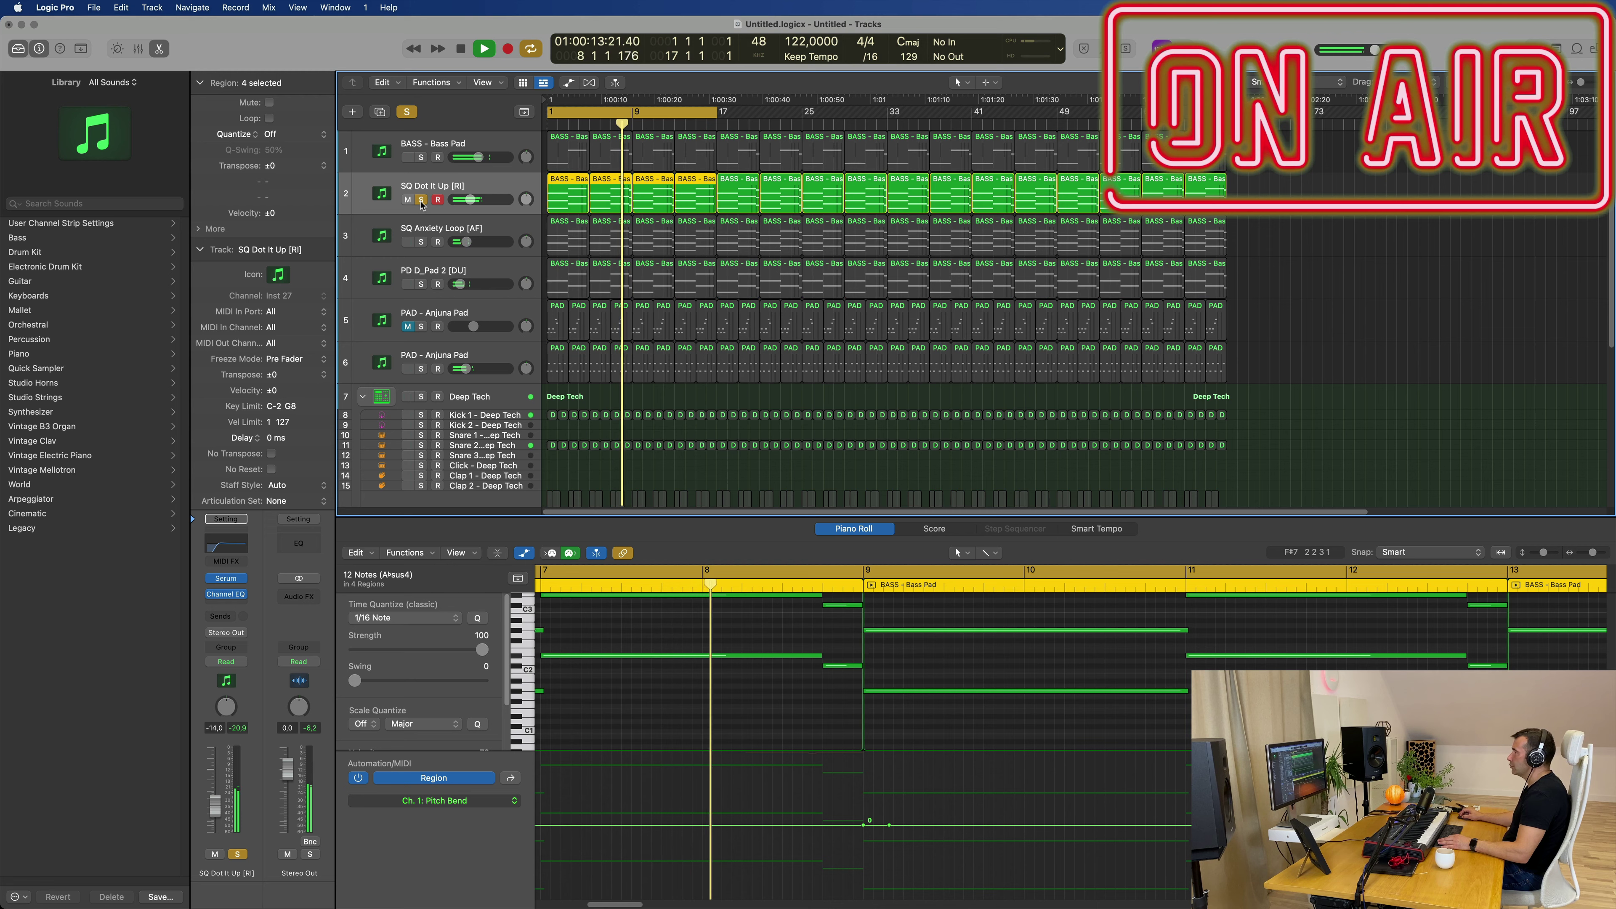
{"action": "left_click", "coordinate": [420, 200]}
{"action": "key", "text": "Return"}
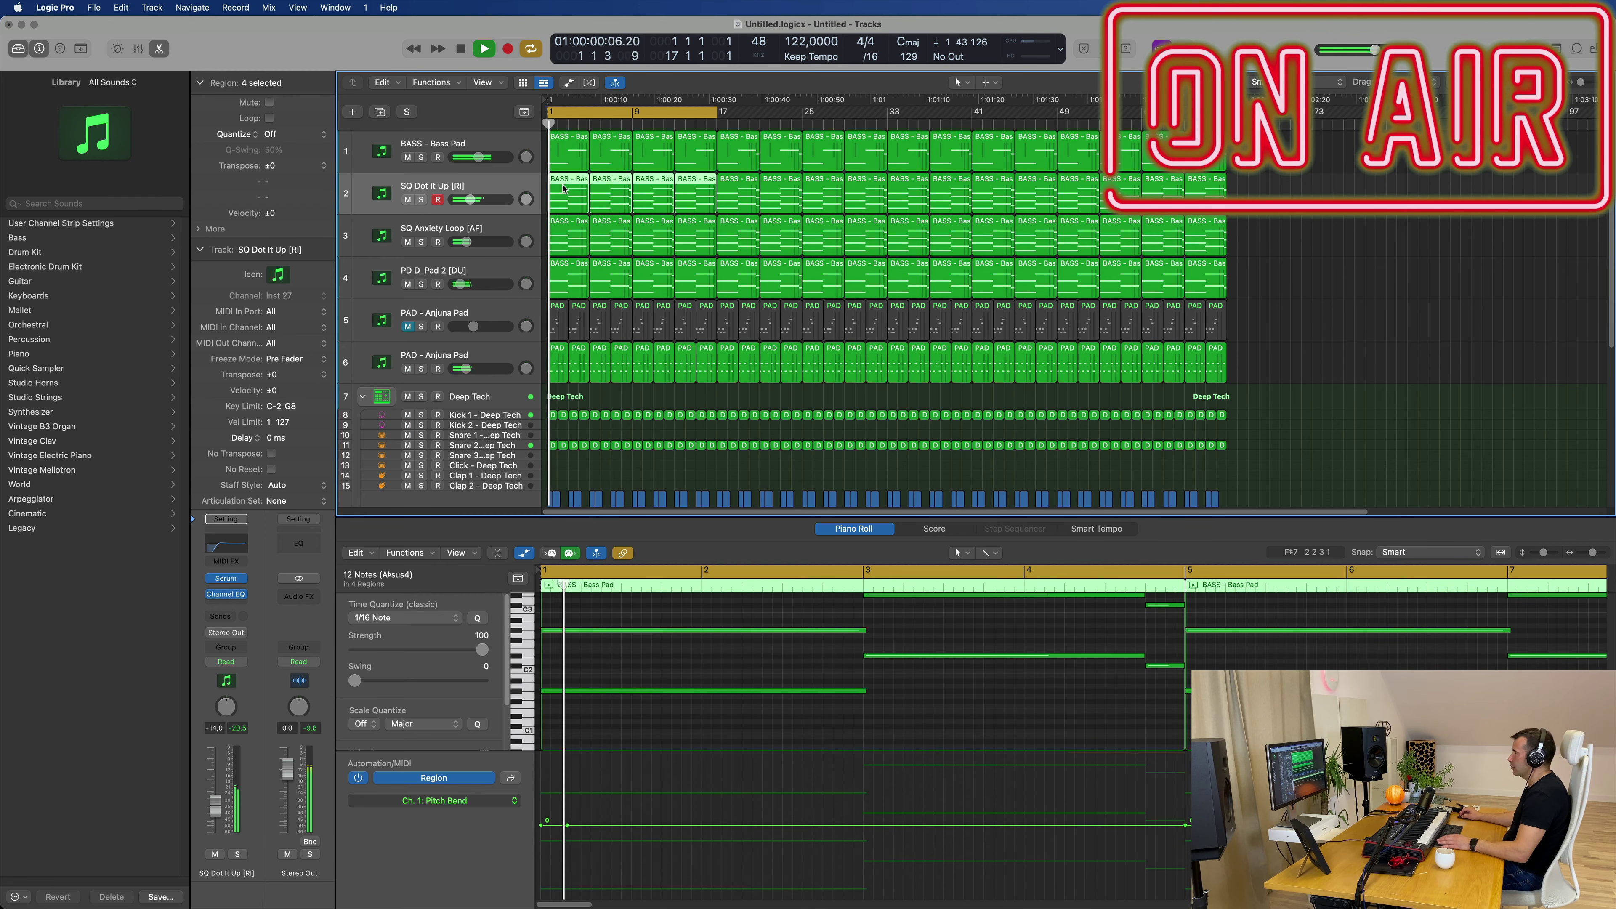
- Delete the unmuted PAD - Anjuna Pad track's regions from bars 1 through 16 and replay from bar 1
{"action": "left_click", "coordinate": [476, 194]}
{"action": "key", "text": "Return"}
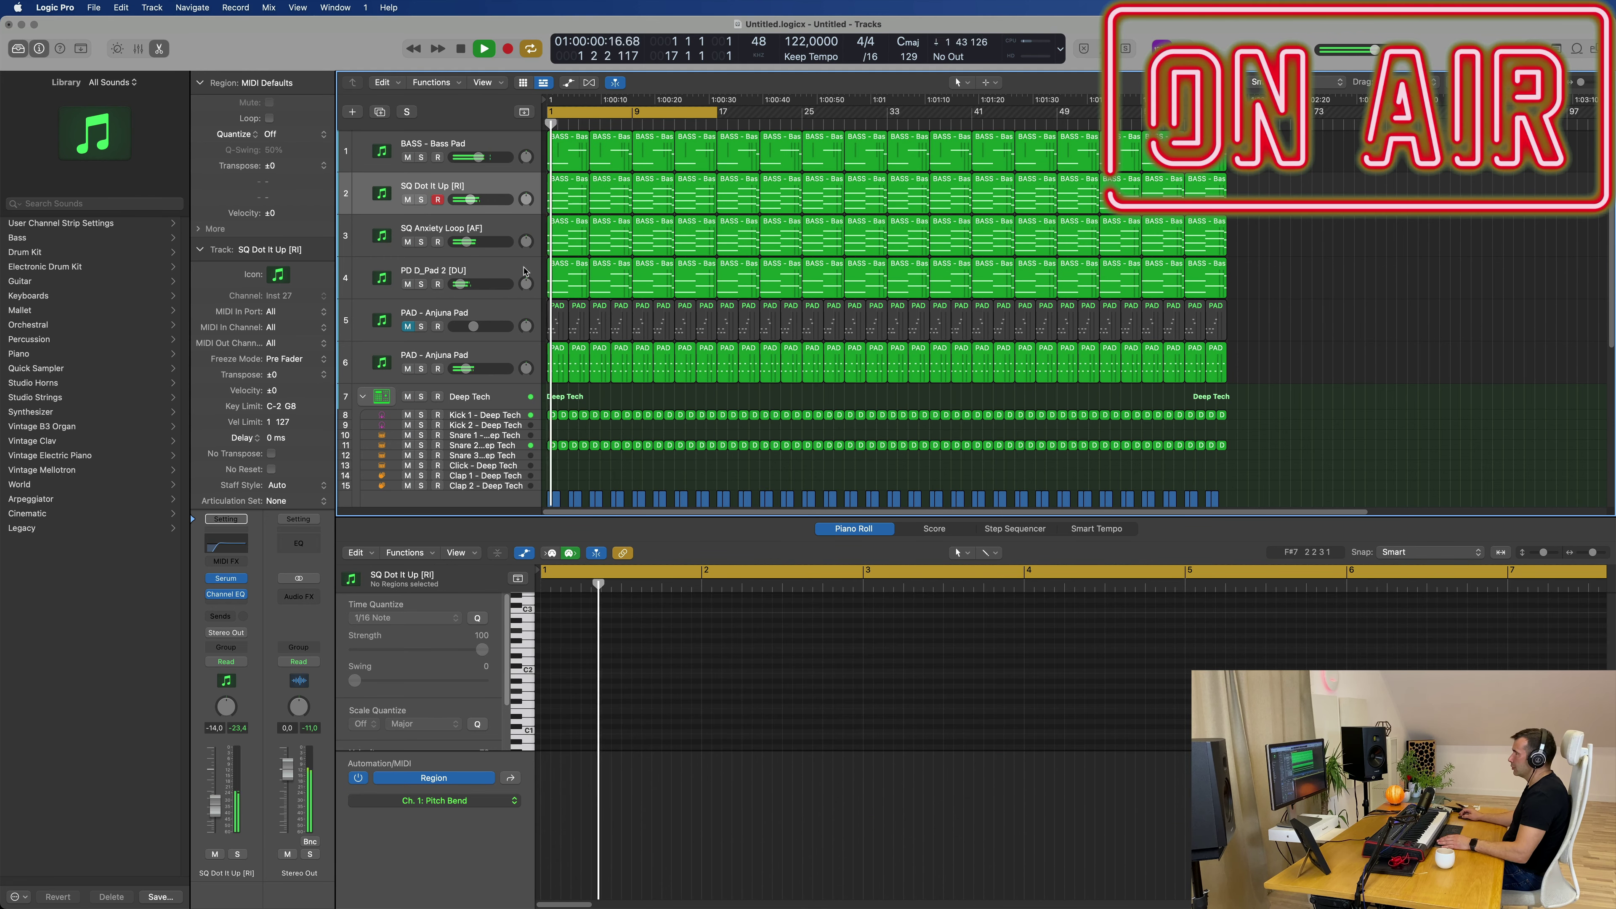
{"action": "left_click", "coordinate": [554, 361]}
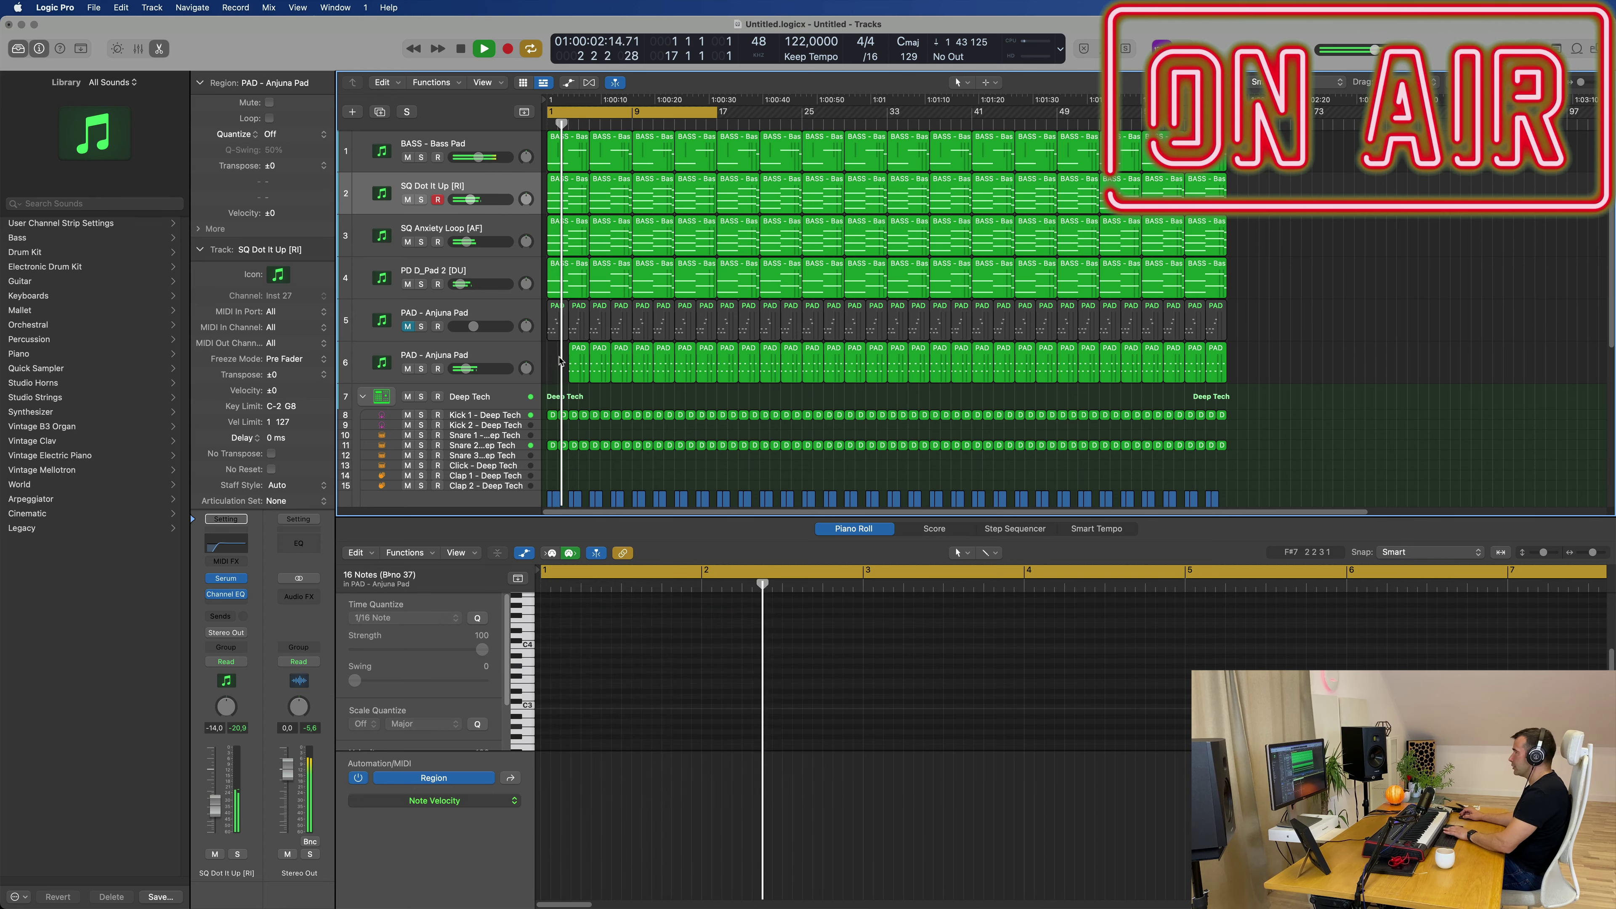
{"action": "left_click_drag", "start_coordinate": [559, 362], "coordinate": [702, 368]}
{"action": "key", "text": "BackSpace"}
{"action": "key", "text": "space"}
{"action": "key", "text": "Return"}
{"action": "key", "text": "space"}
{"action": "key", "text": "Return"}
- Delete the four SQ Dot It Up [RI] regions in bars 1 through 16 during playback
{"action": "left_click", "coordinate": [576, 190]}
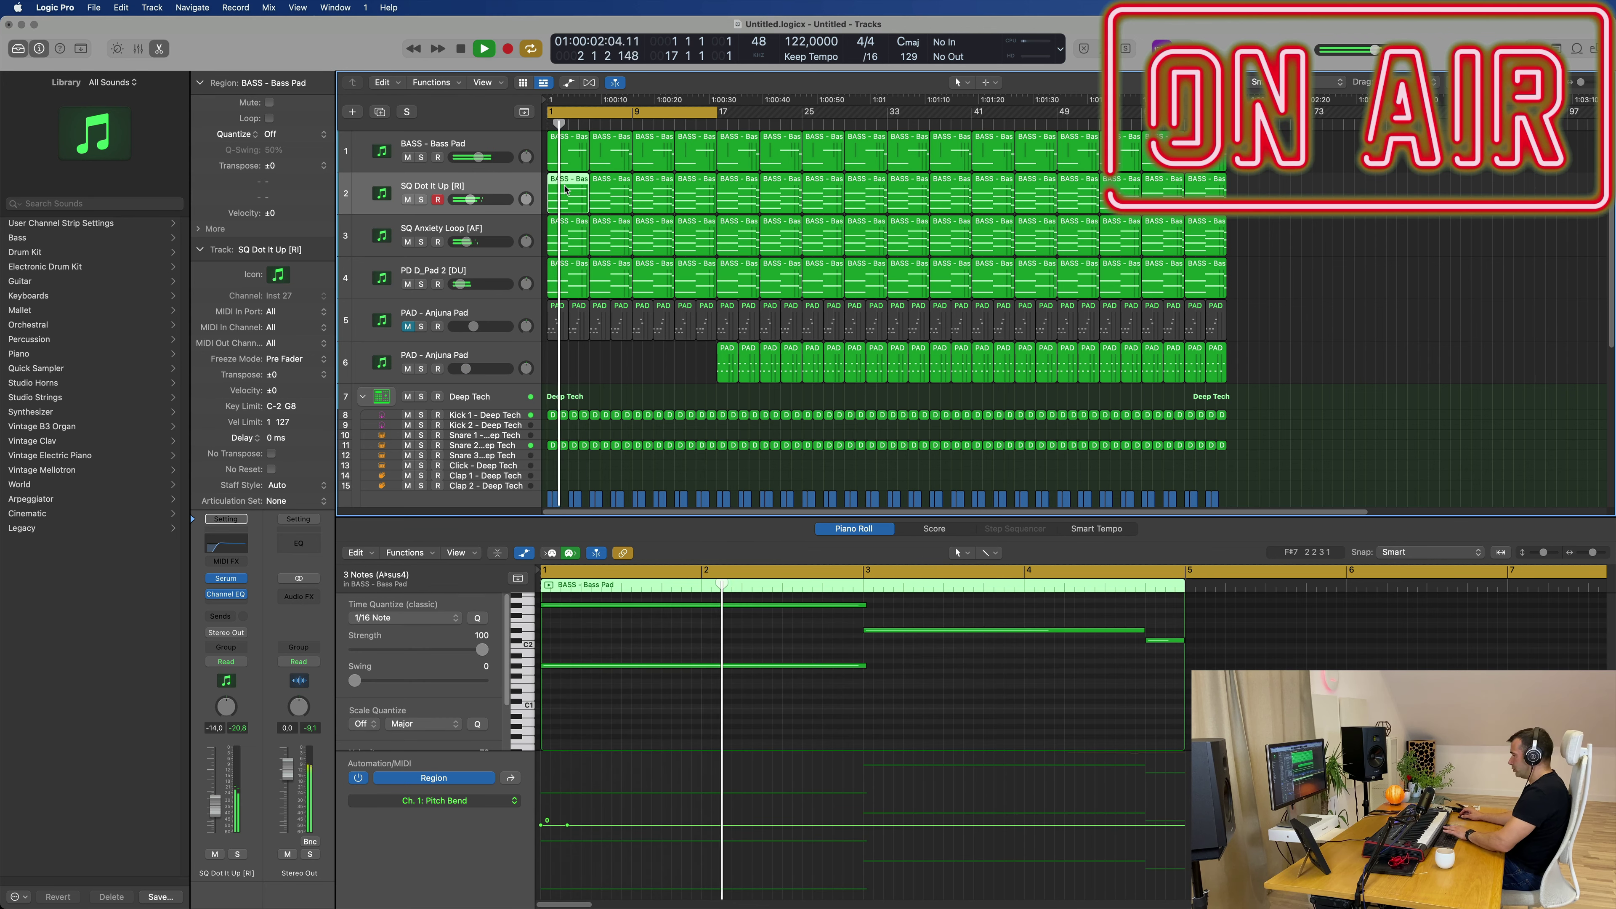
{"action": "key", "text": "Delete"}
{"action": "left_click", "coordinate": [601, 191]}
{"action": "key", "text": "Delete"}
{"action": "left_click", "coordinate": [643, 197]}
{"action": "key", "text": "Delete"}
{"action": "left_click", "coordinate": [680, 202]}
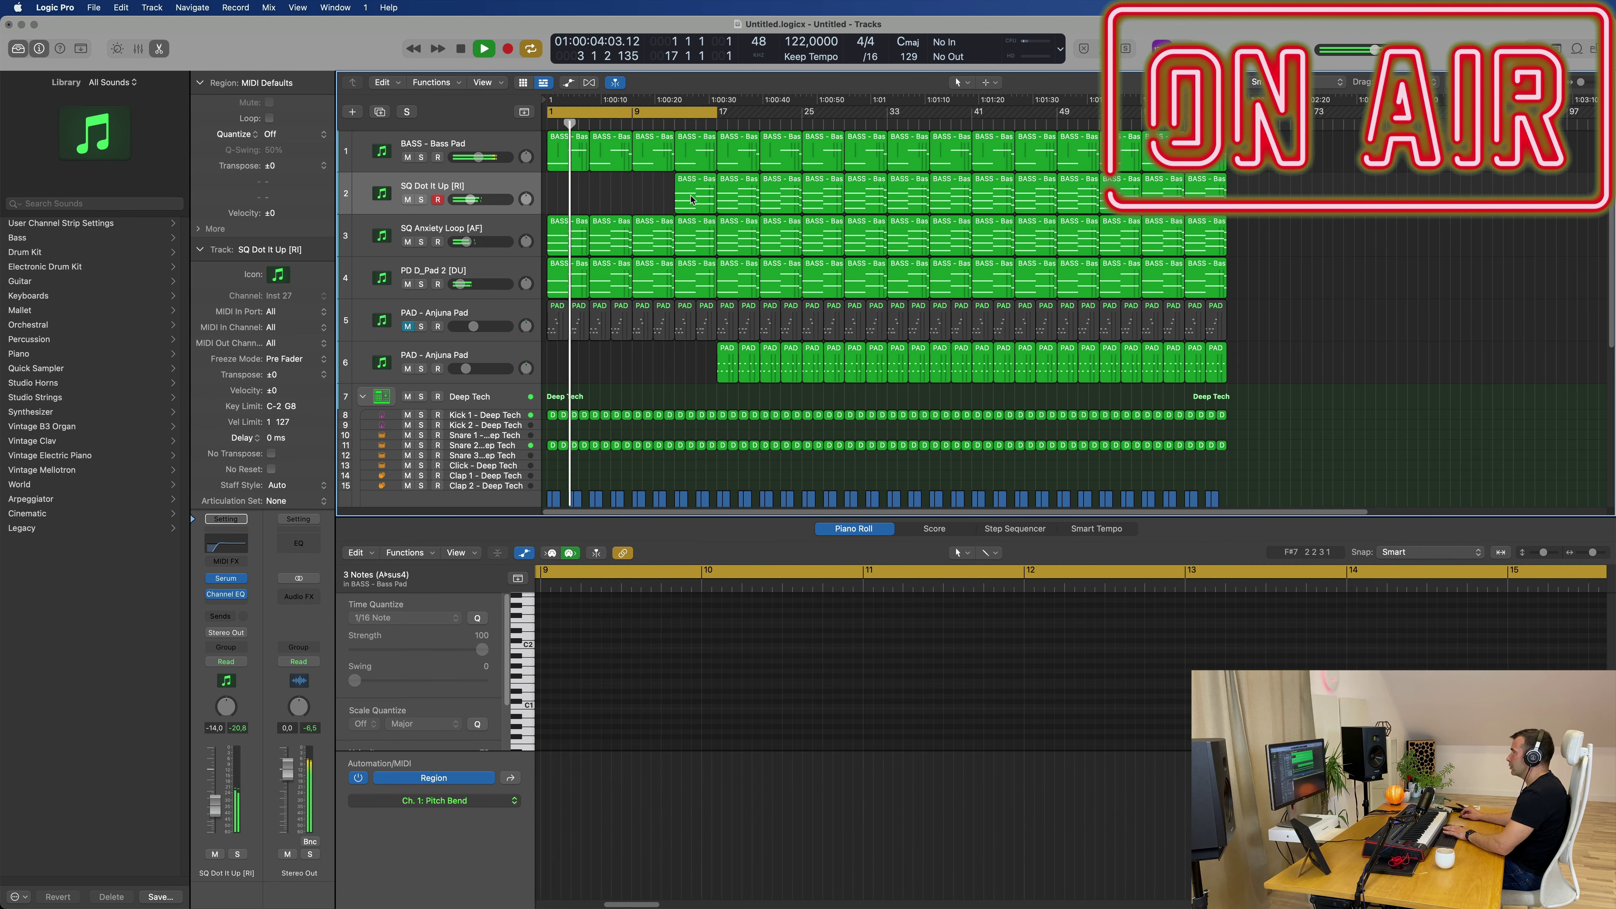
{"action": "key", "text": "Delete"}
{"action": "key", "text": "space"}
- Delete all Chasing Shadows vocal chops from bars 1 through 16
{"action": "scroll", "coordinate": [599, 375], "scroll_direction": "down", "scroll_amount": 5}
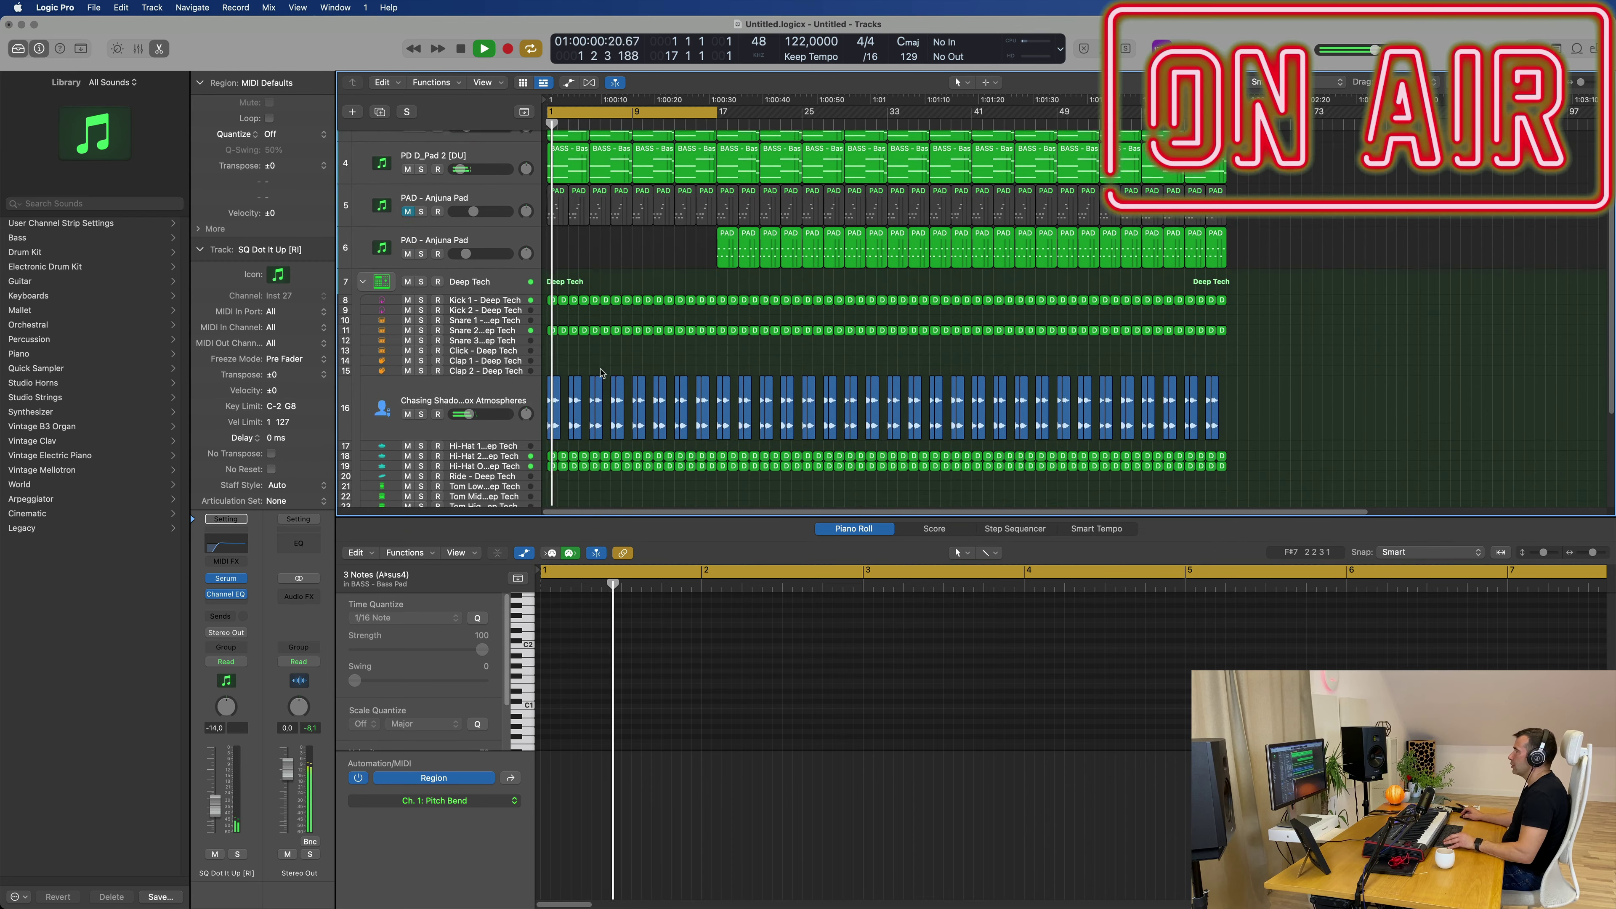
{"action": "scroll", "coordinate": [603, 368], "scroll_direction": "right", "scroll_amount": 2}
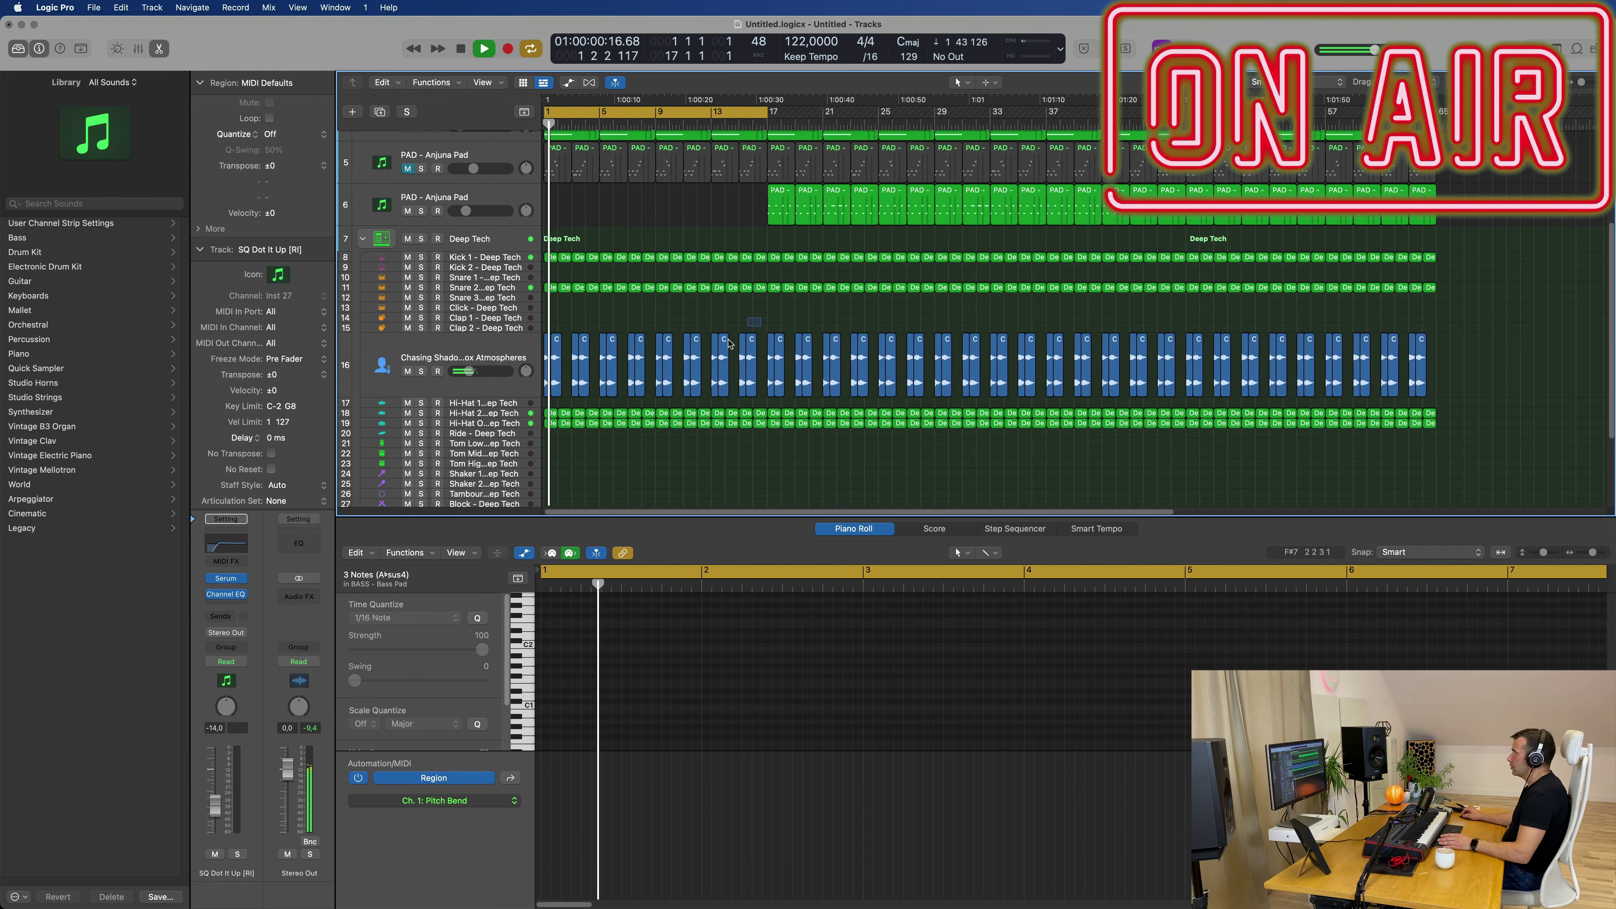
{"action": "left_click_drag", "start_coordinate": [765, 336], "coordinate": [511, 368]}
{"action": "key", "text": "Delete"}
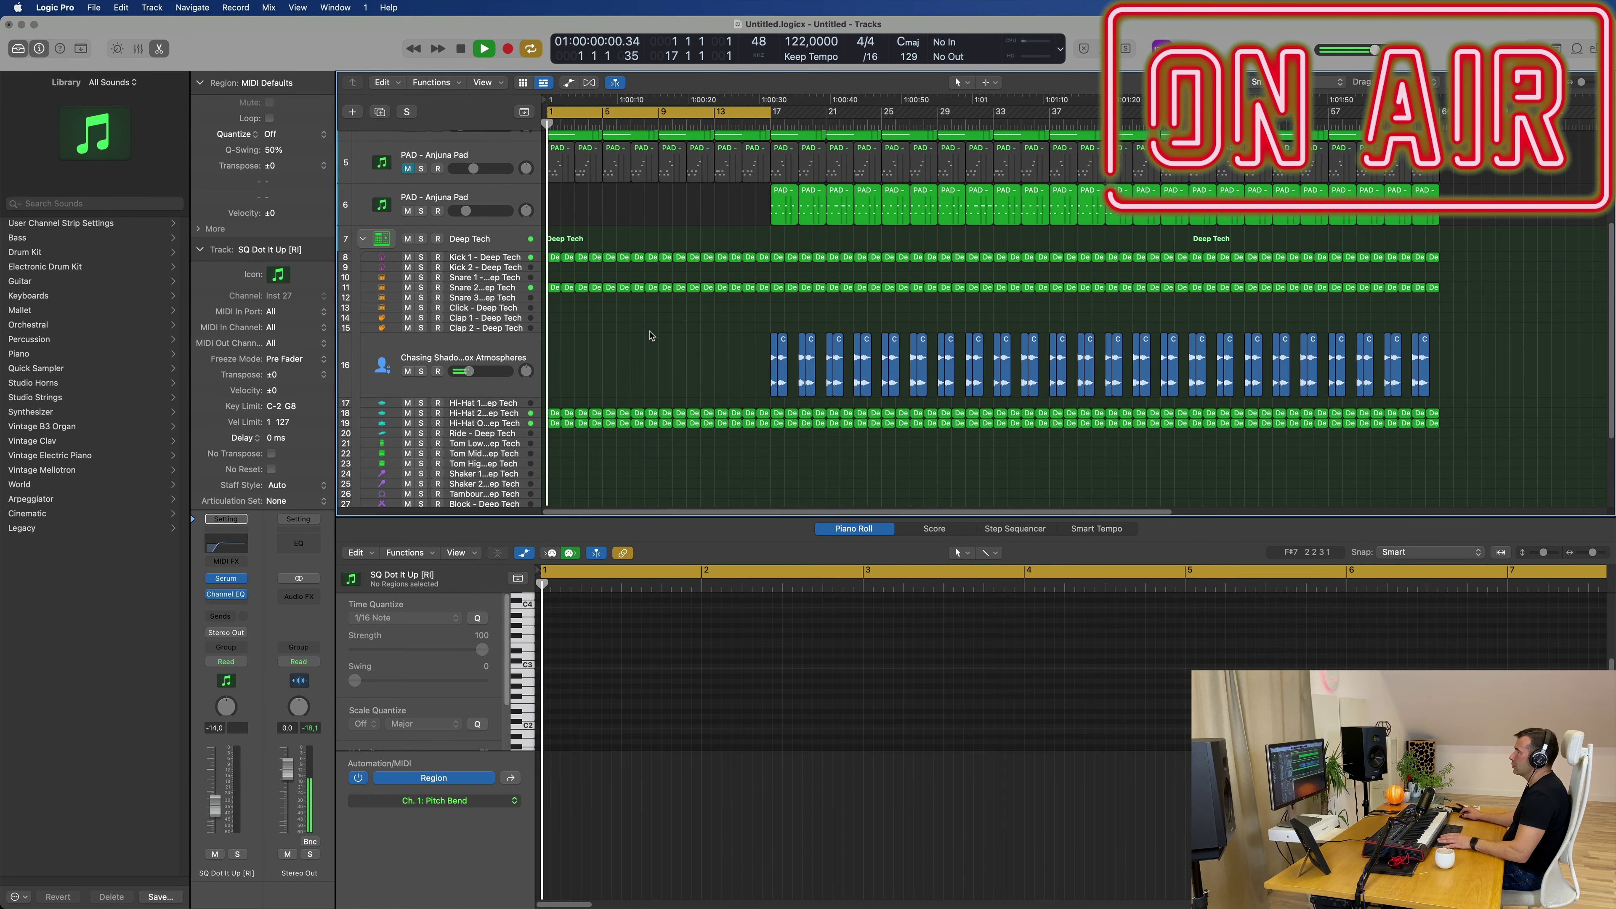
- Examine the notes in the first SQ Anxiety Loop and BASS - Bass Pad regions while replaying from bar 1
{"action": "scroll", "coordinate": [655, 314], "scroll_direction": "up", "scroll_amount": 3}
{"action": "scroll", "coordinate": [668, 313], "scroll_direction": "right", "scroll_amount": 2}
{"action": "scroll", "coordinate": [668, 314], "scroll_direction": "up", "scroll_amount": 3}
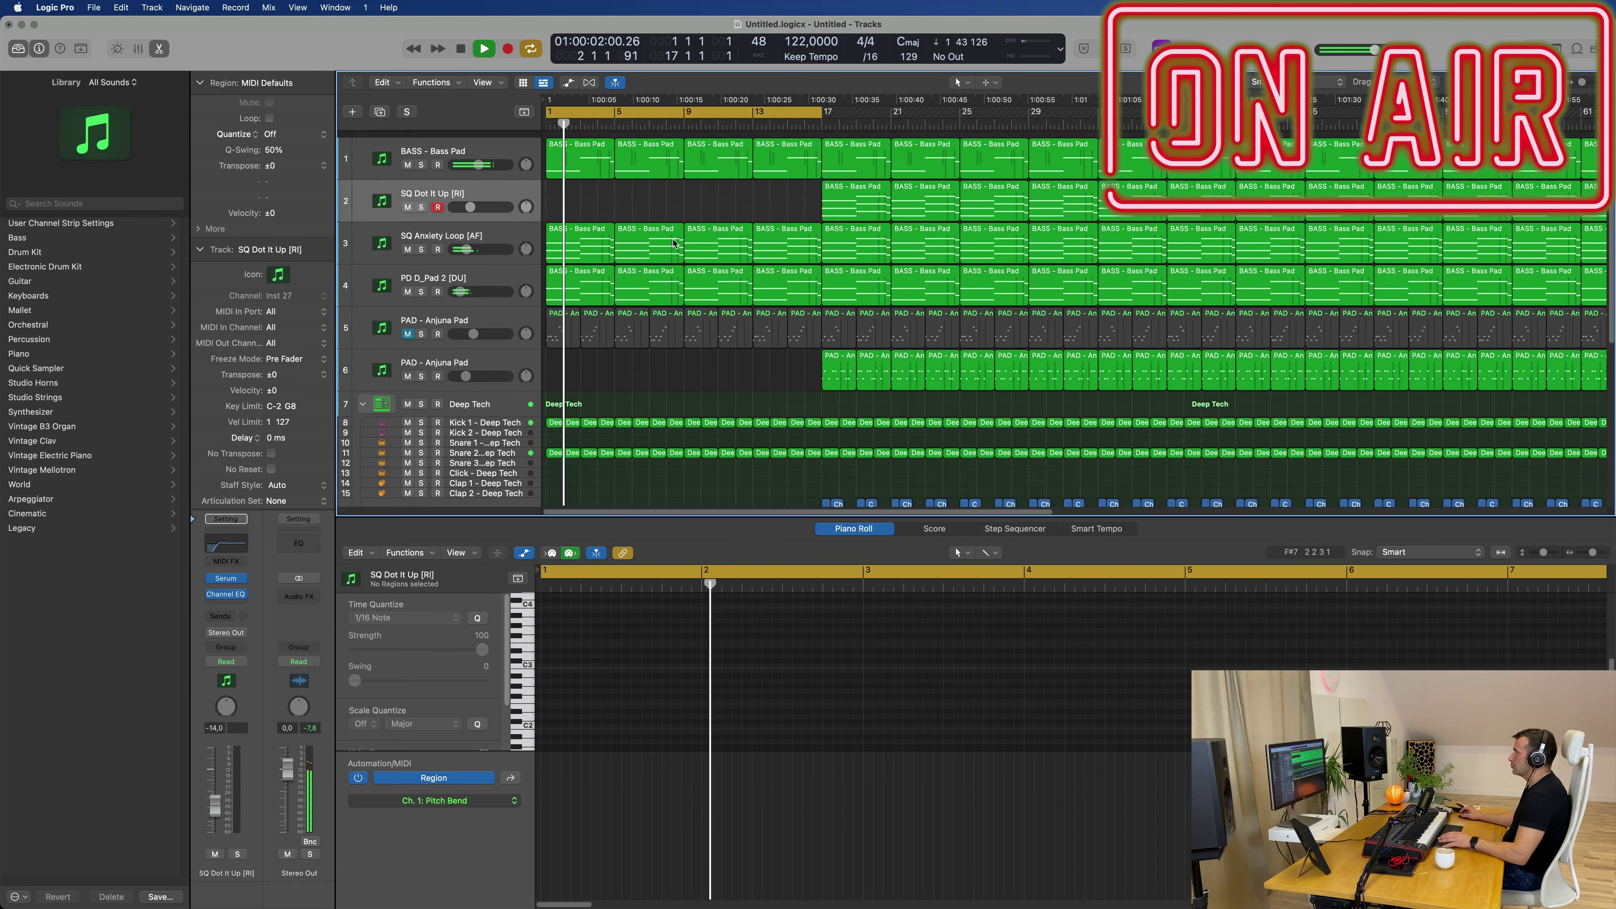
{"action": "key", "text": "Return"}
{"action": "left_click", "coordinate": [575, 235]}
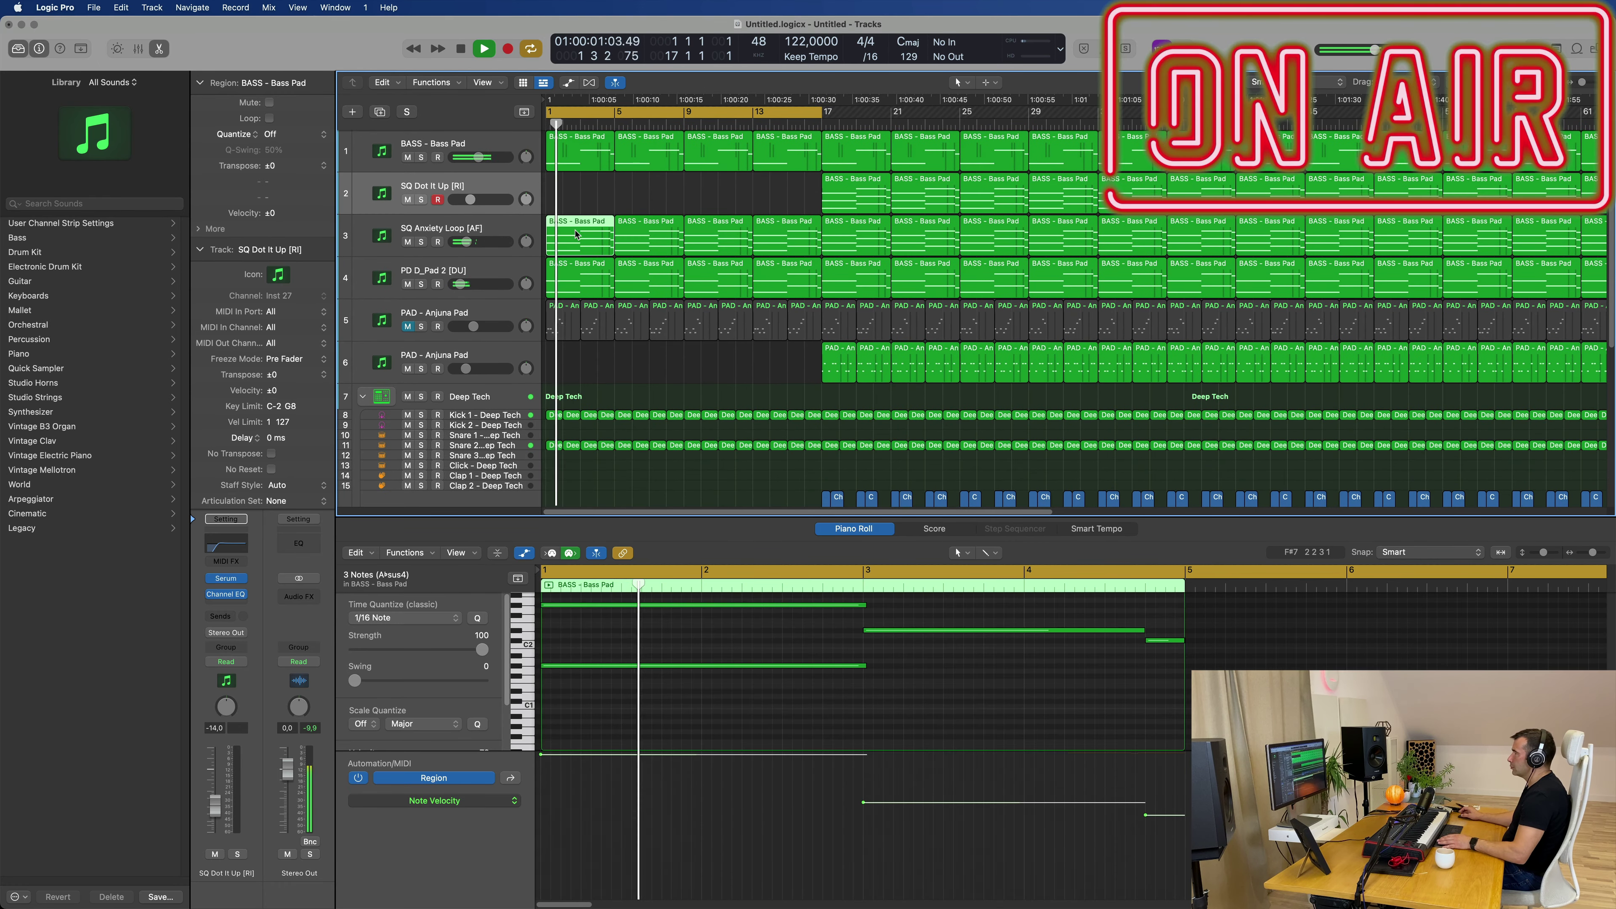
{"action": "left_click", "coordinate": [576, 150]}
{"action": "scroll", "coordinate": [801, 684], "scroll_direction": "up", "scroll_amount": 3}
{"action": "scroll", "coordinate": [900, 696], "scroll_direction": "down", "scroll_amount": 3}
{"action": "key", "text": "Return"}
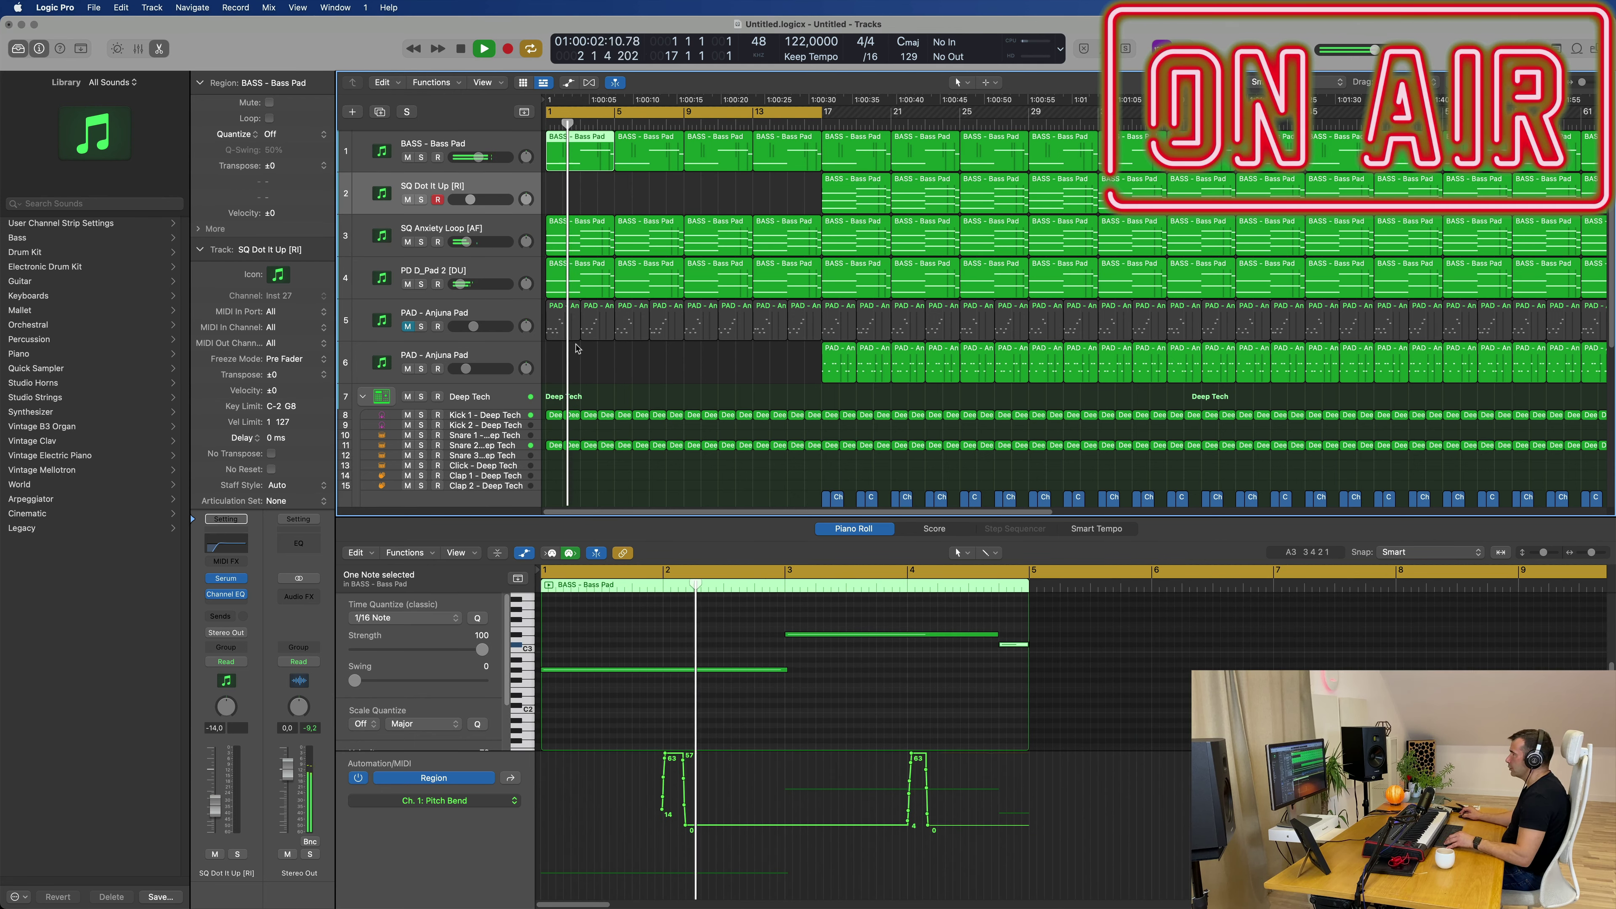
- Delete the muted PAD - Anjuna Pad track's regions in bars 1 through 4 and replay
{"action": "left_click_drag", "start_coordinate": [598, 362], "coordinate": [604, 147]}
{"action": "key", "text": "BackSpace"}
{"action": "key", "text": "space"}
{"action": "key", "text": "space"}
- Split the first bass, SQ Anxiety Loop and PD D_Pad 2 regions at bar 3 and delete their second halves
{"action": "double_click", "coordinate": [580, 154], "text": "super"}
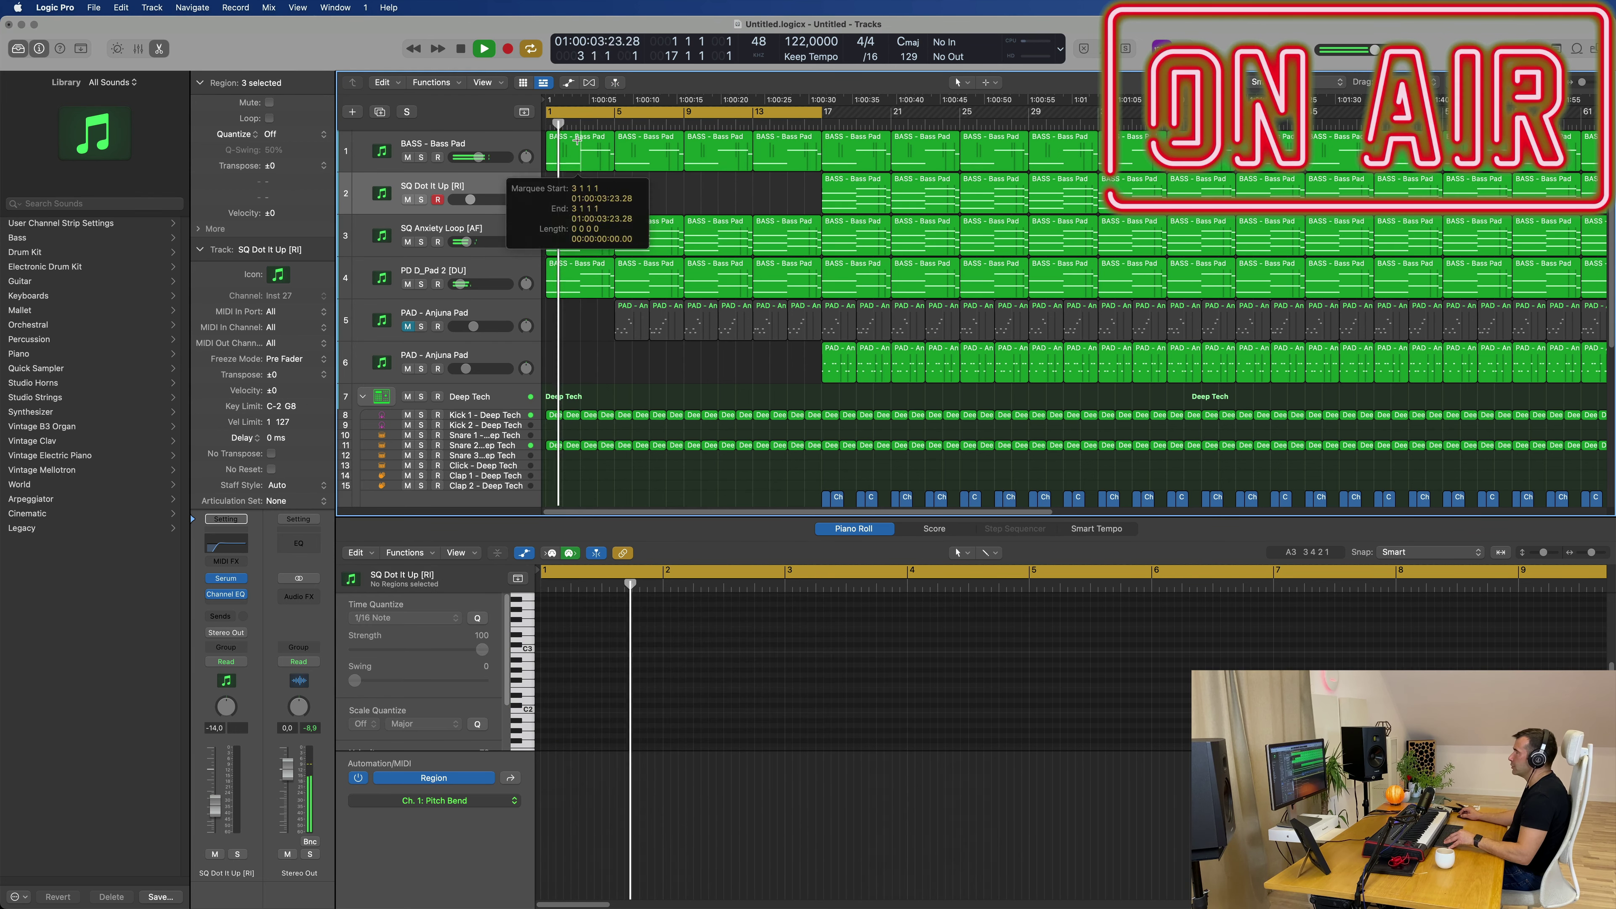
{"action": "key", "text": "Return"}
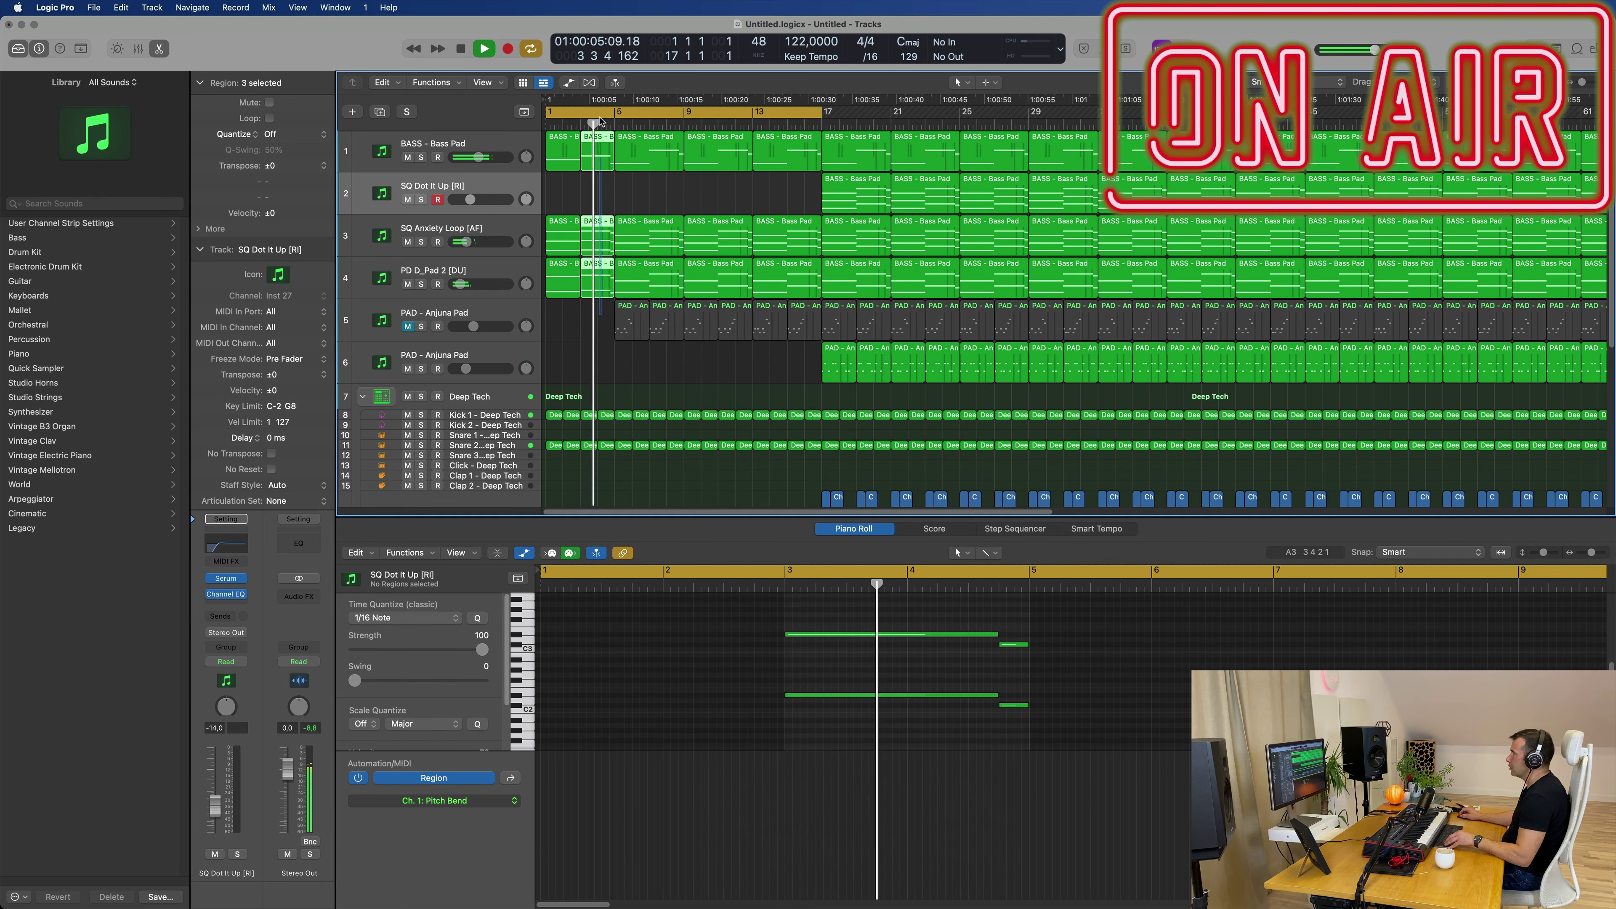
{"action": "key", "text": "Delete"}
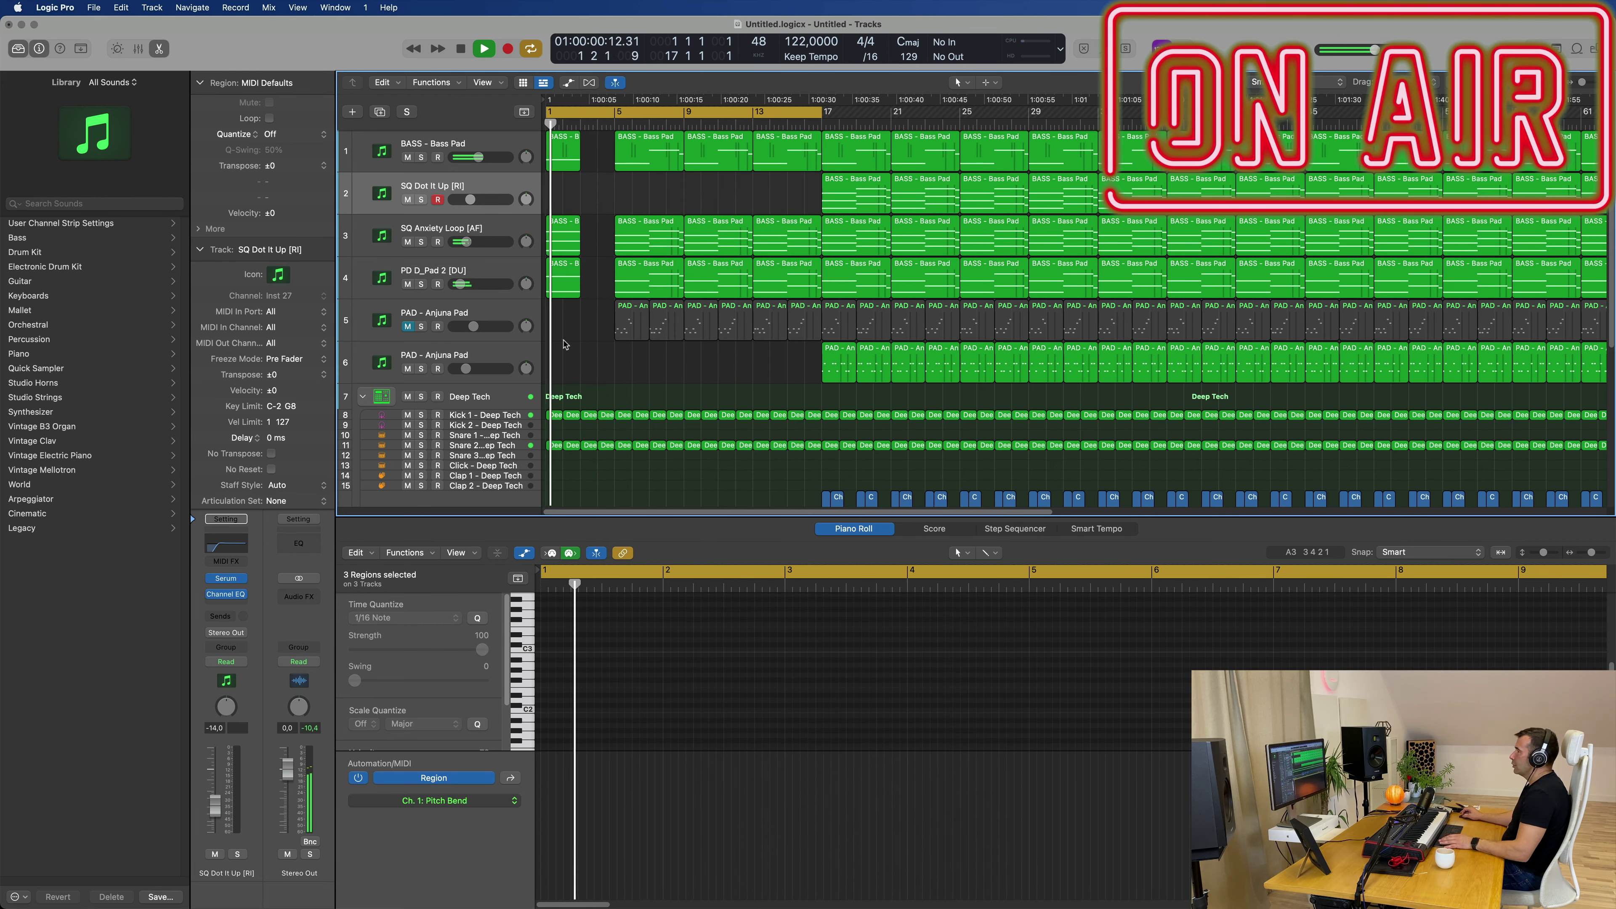
- Repeat the two-bar bass, SQ Anxiety Loop and PD D_Pad 2 regions from bar 1 into bars 3 and 4
{"action": "left_click_drag", "start_coordinate": [564, 343], "coordinate": [552, 130]}
{"action": "key", "text": "super+r"}
{"action": "key", "text": "space"}
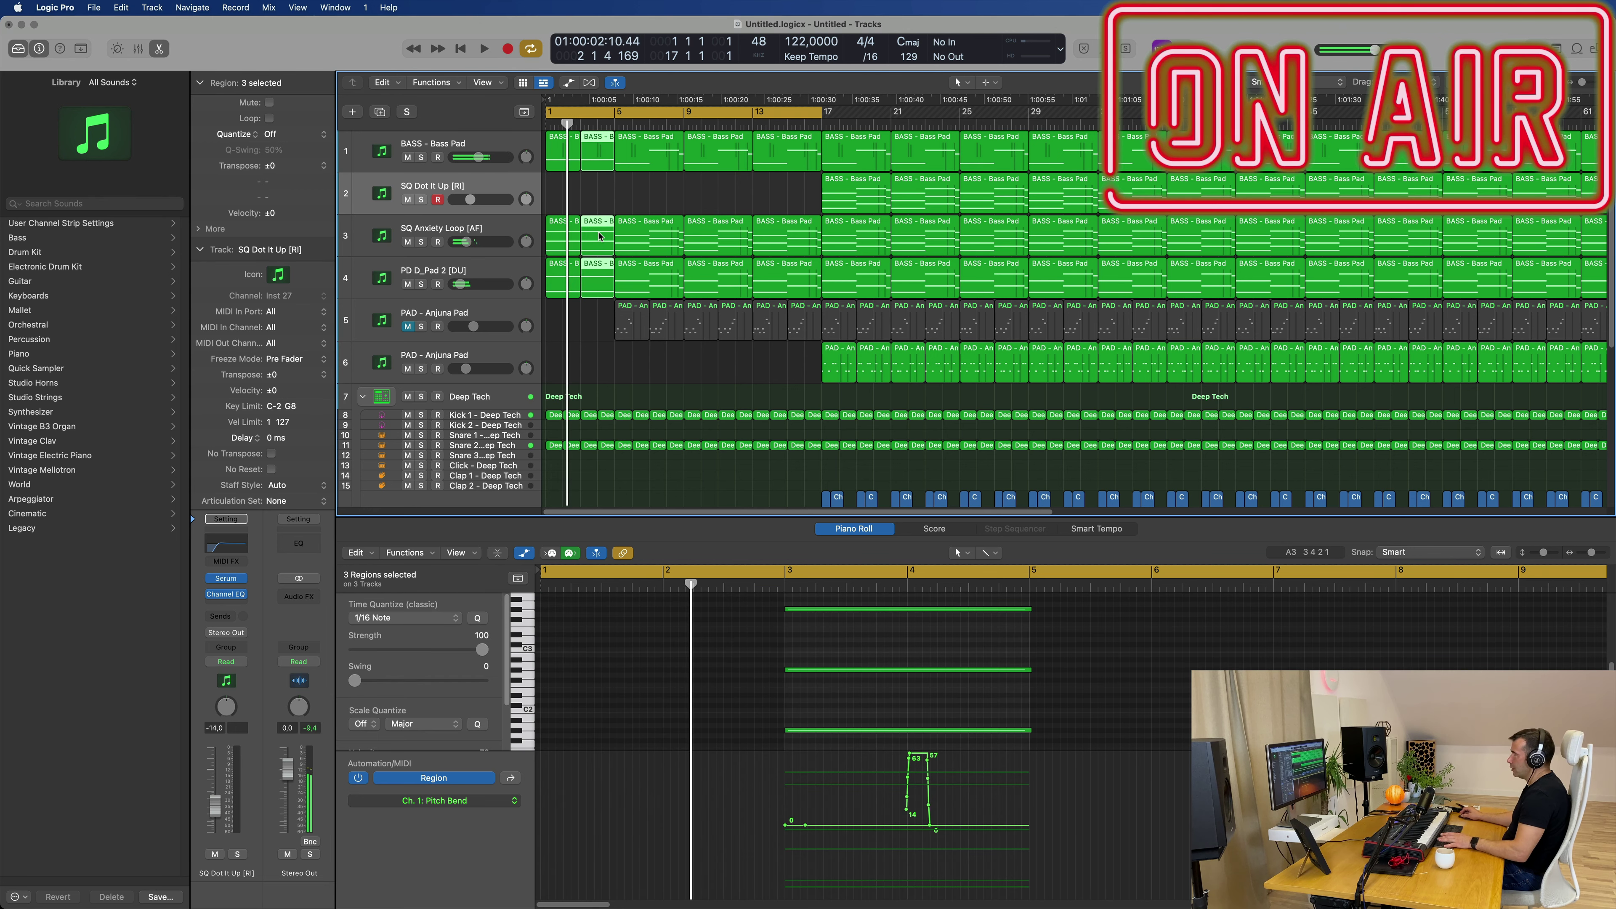
{"action": "key", "text": "space"}
- Delete the bass, SQ Anxiety Loop, PD D_Pad 2 and muted Anjuna Pad regions in bars 5 through 8 and replay
{"action": "left_click", "coordinate": [567, 332]}
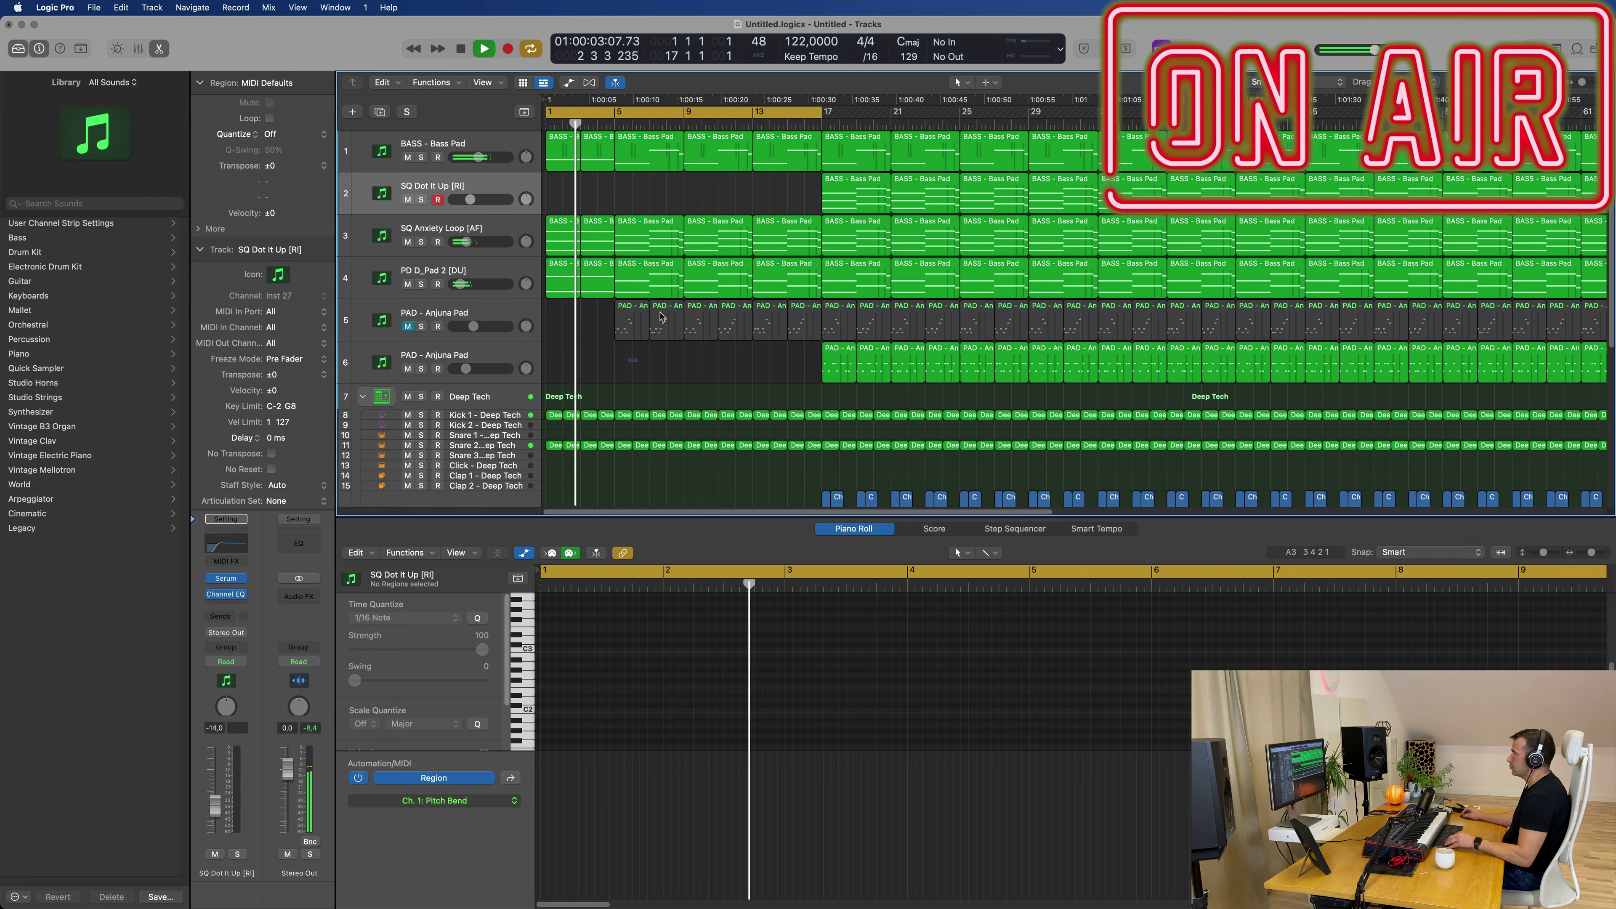
{"action": "left_click_drag", "start_coordinate": [611, 356], "coordinate": [678, 139]}
{"action": "key", "text": "Delete"}
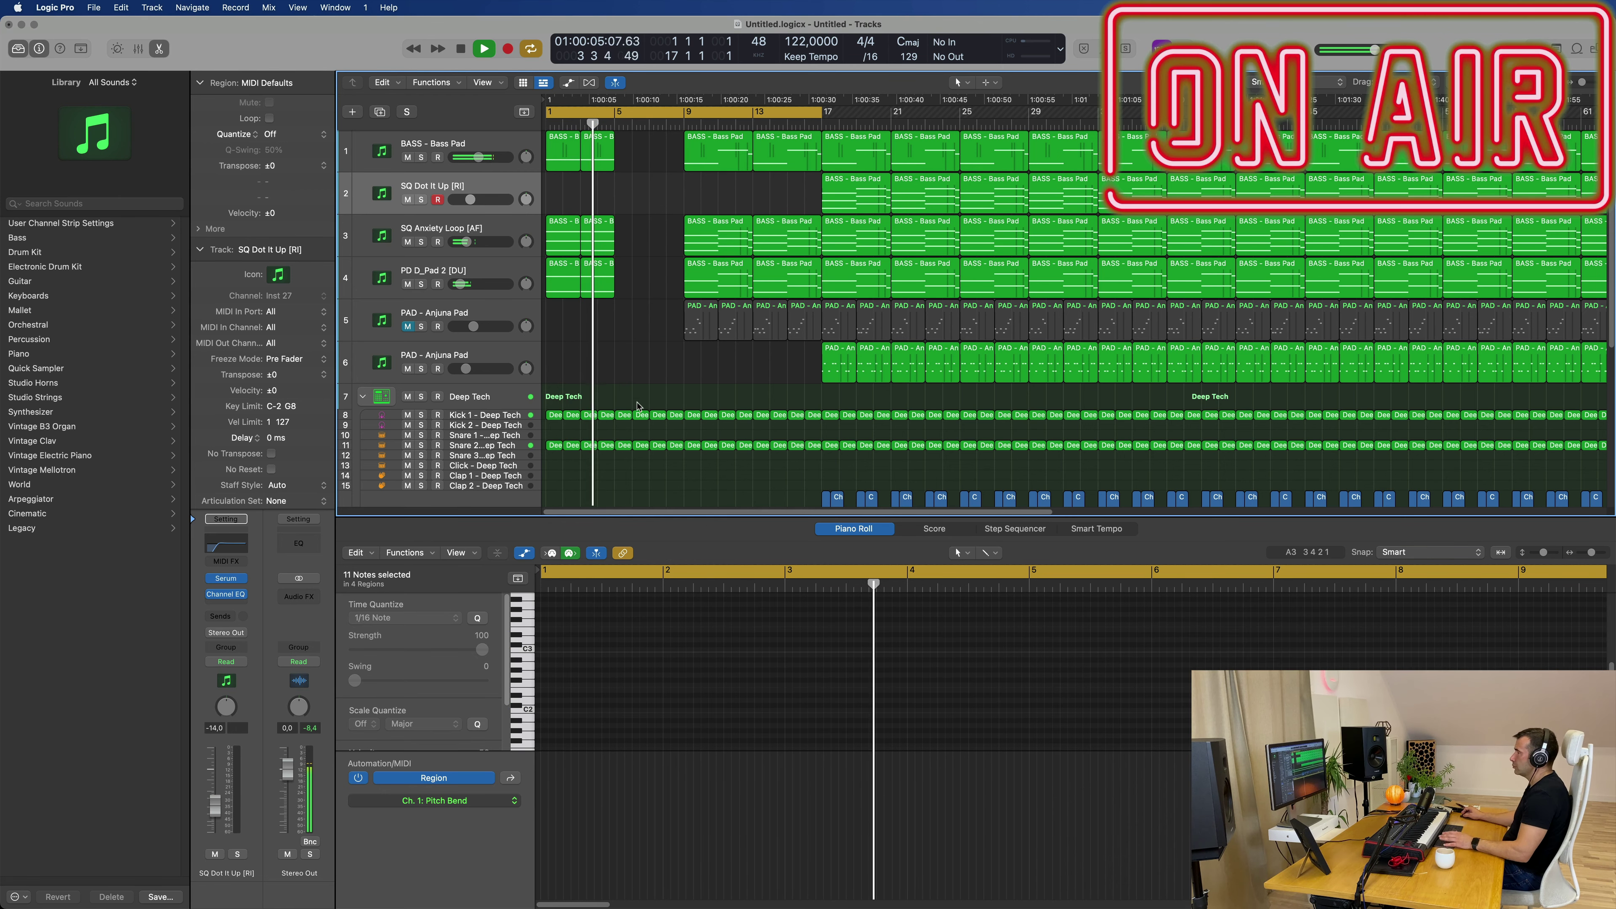
{"action": "key", "text": "space"}
{"action": "key", "text": "space"}
- Copy the Chasing Shadows vocal chop at bar 17 to bar 5
{"action": "scroll", "coordinate": [658, 383], "scroll_direction": "down", "scroll_amount": 3}
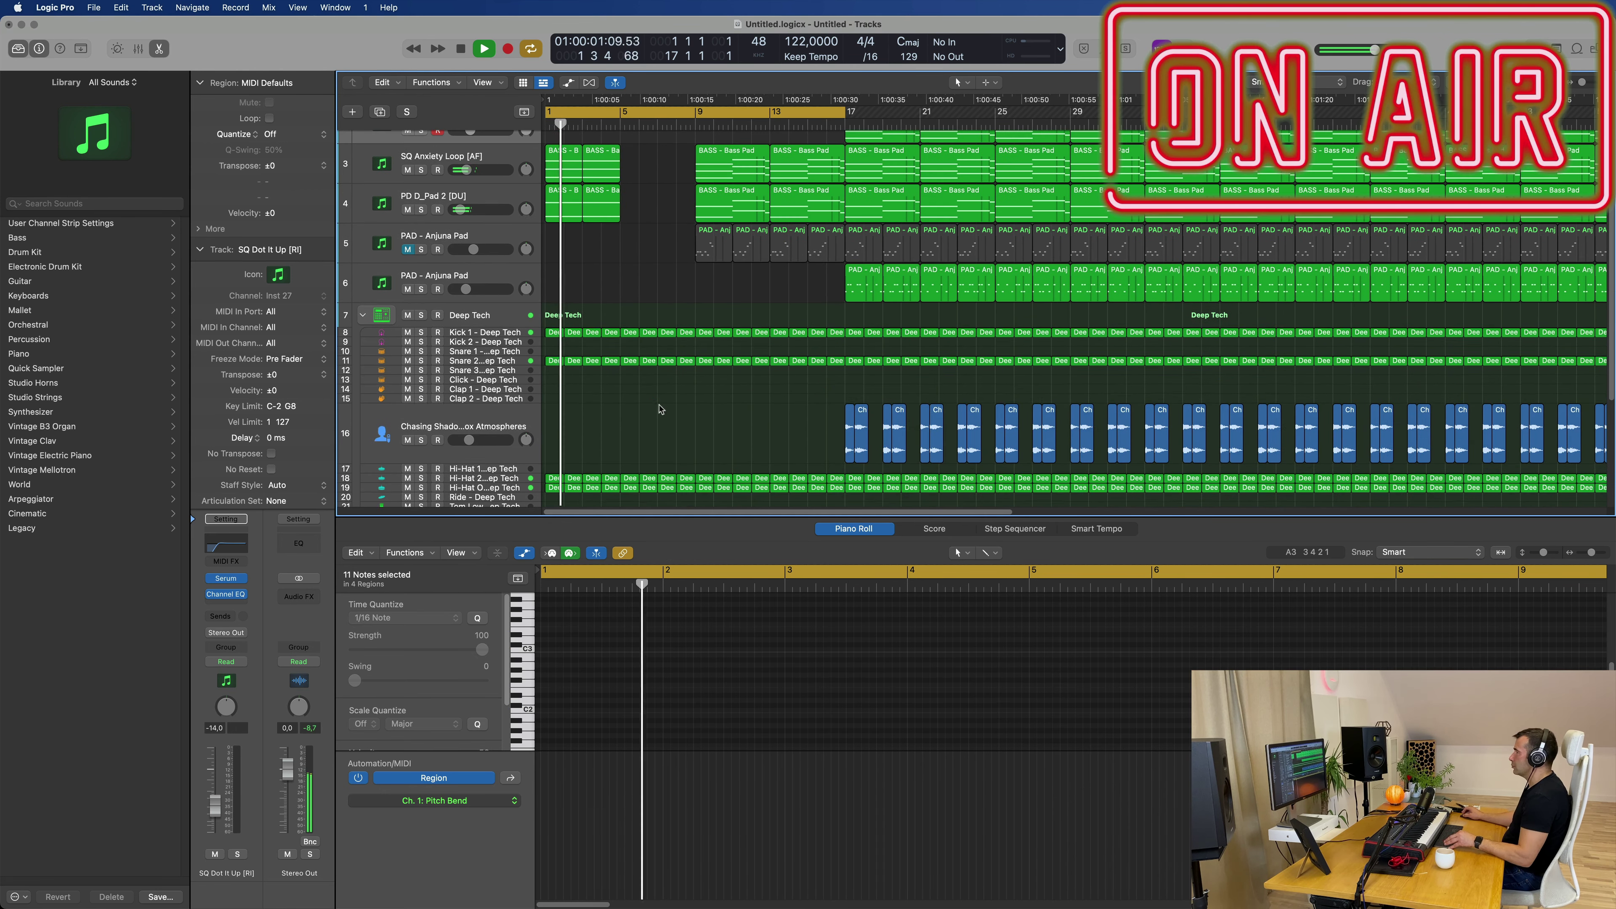
{"action": "left_click_drag", "start_coordinate": [851, 425], "coordinate": [629, 407]}
{"action": "scroll", "coordinate": [636, 179], "scroll_direction": "up", "scroll_amount": 3}
- Move the two PD D_Pad 2 [DU] regions from bars 1 through 4 to bars 5 through 8
{"action": "left_click_drag", "start_coordinate": [652, 203], "coordinate": [552, 288]}
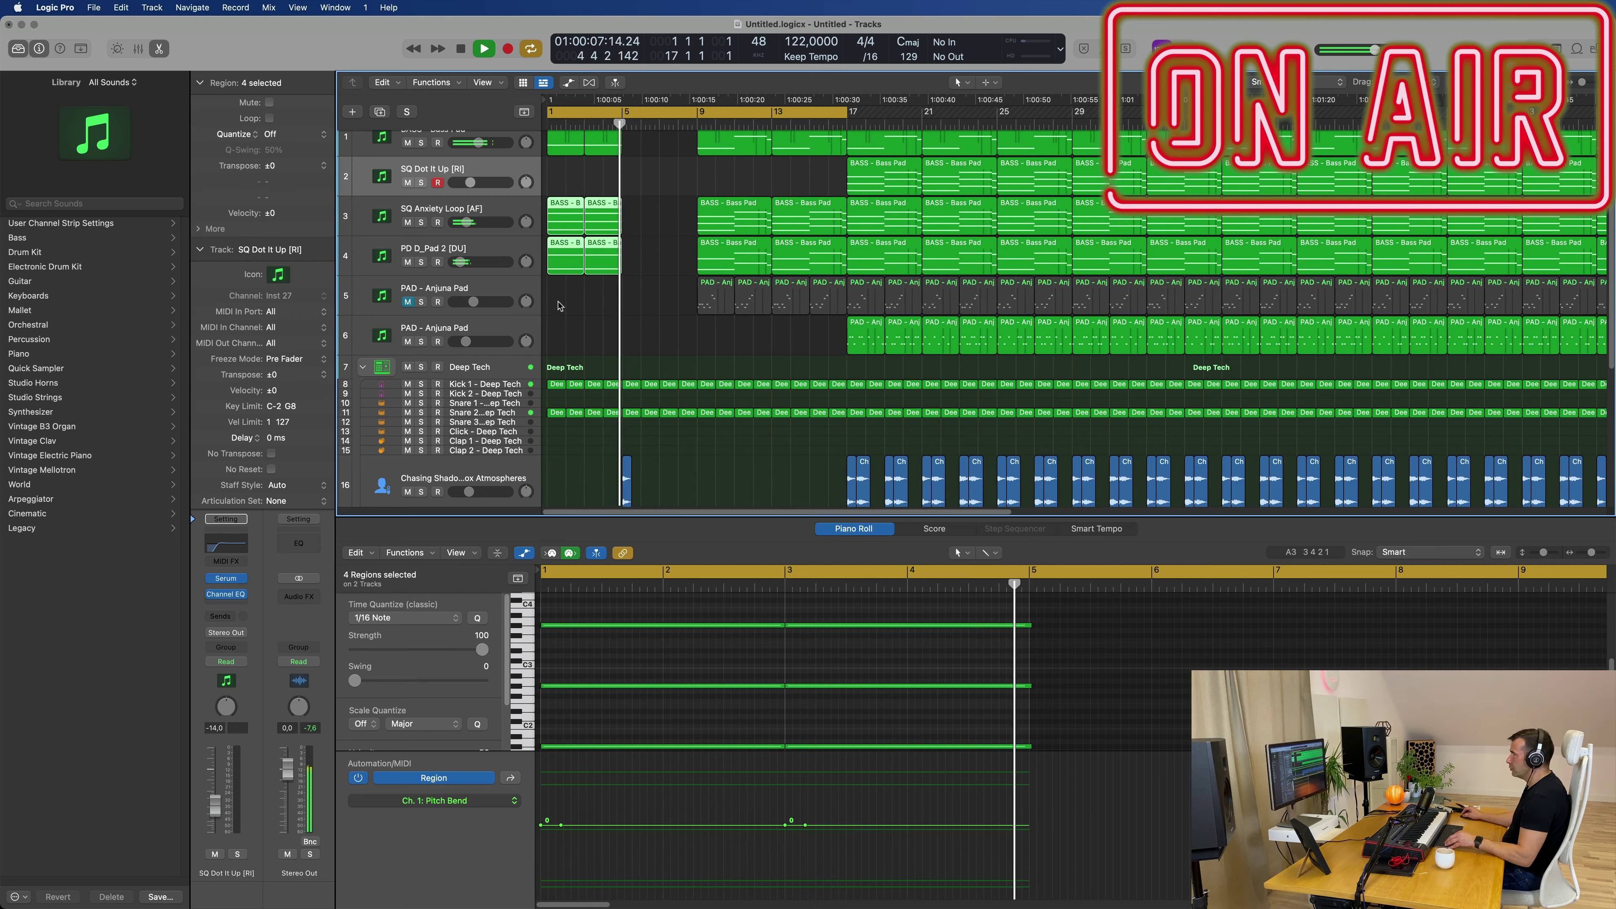
{"action": "scroll", "coordinate": [560, 307], "scroll_direction": "up", "scroll_amount": 2}
{"action": "scroll", "coordinate": [617, 296], "scroll_direction": "down", "scroll_amount": 2}
{"action": "scroll", "coordinate": [623, 281], "scroll_direction": "up", "scroll_amount": 1}
{"action": "key", "text": "space"}
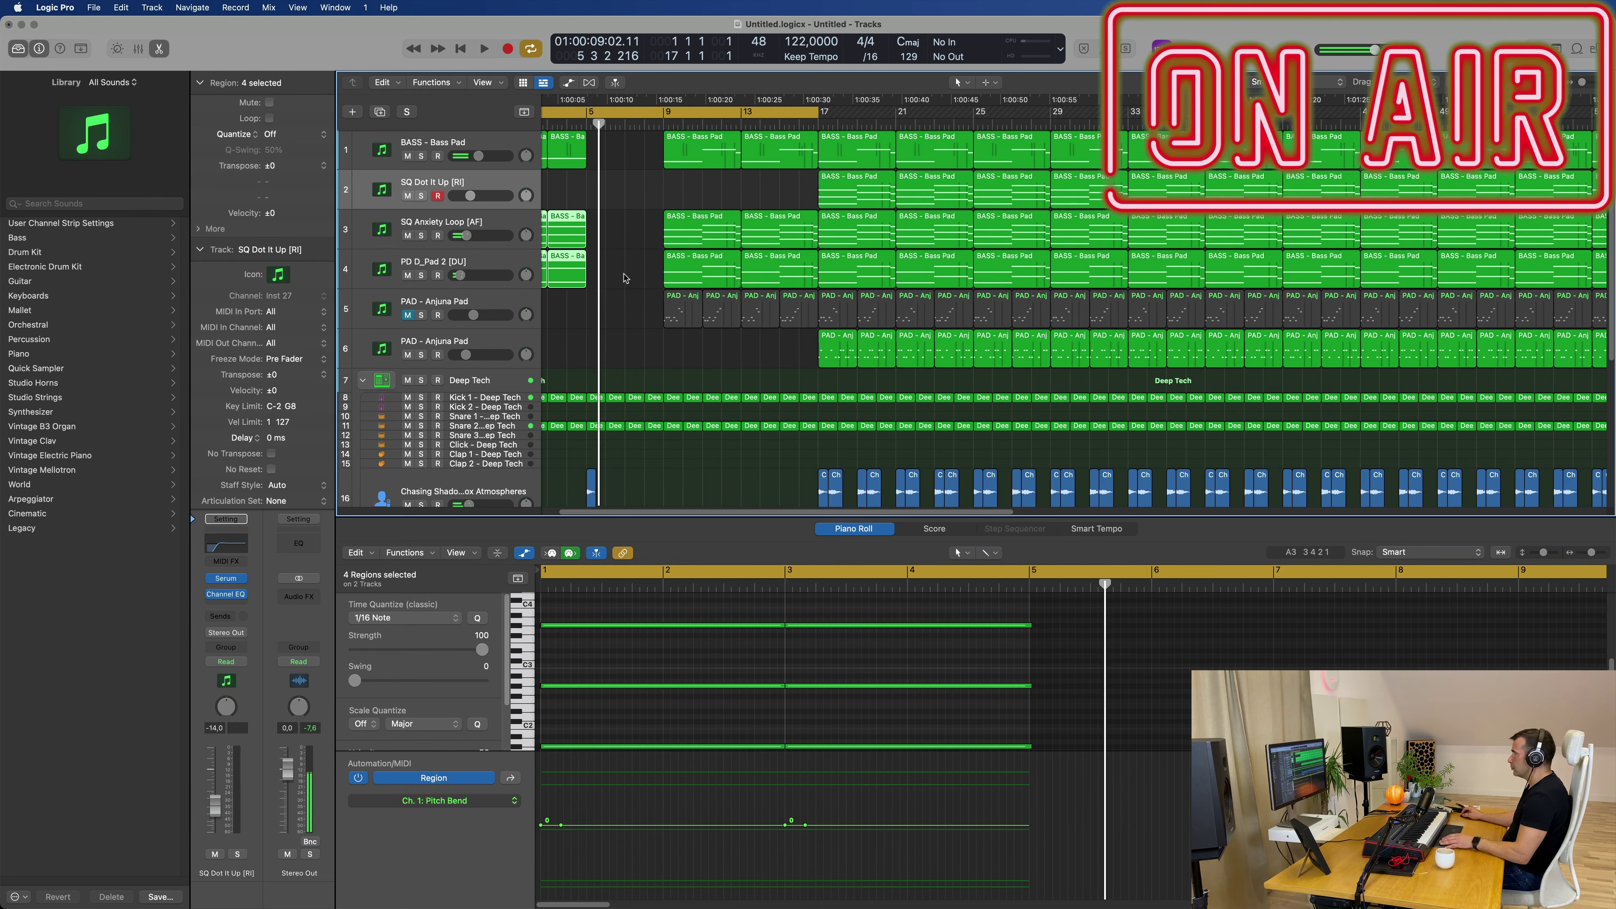
{"action": "key", "text": "space"}
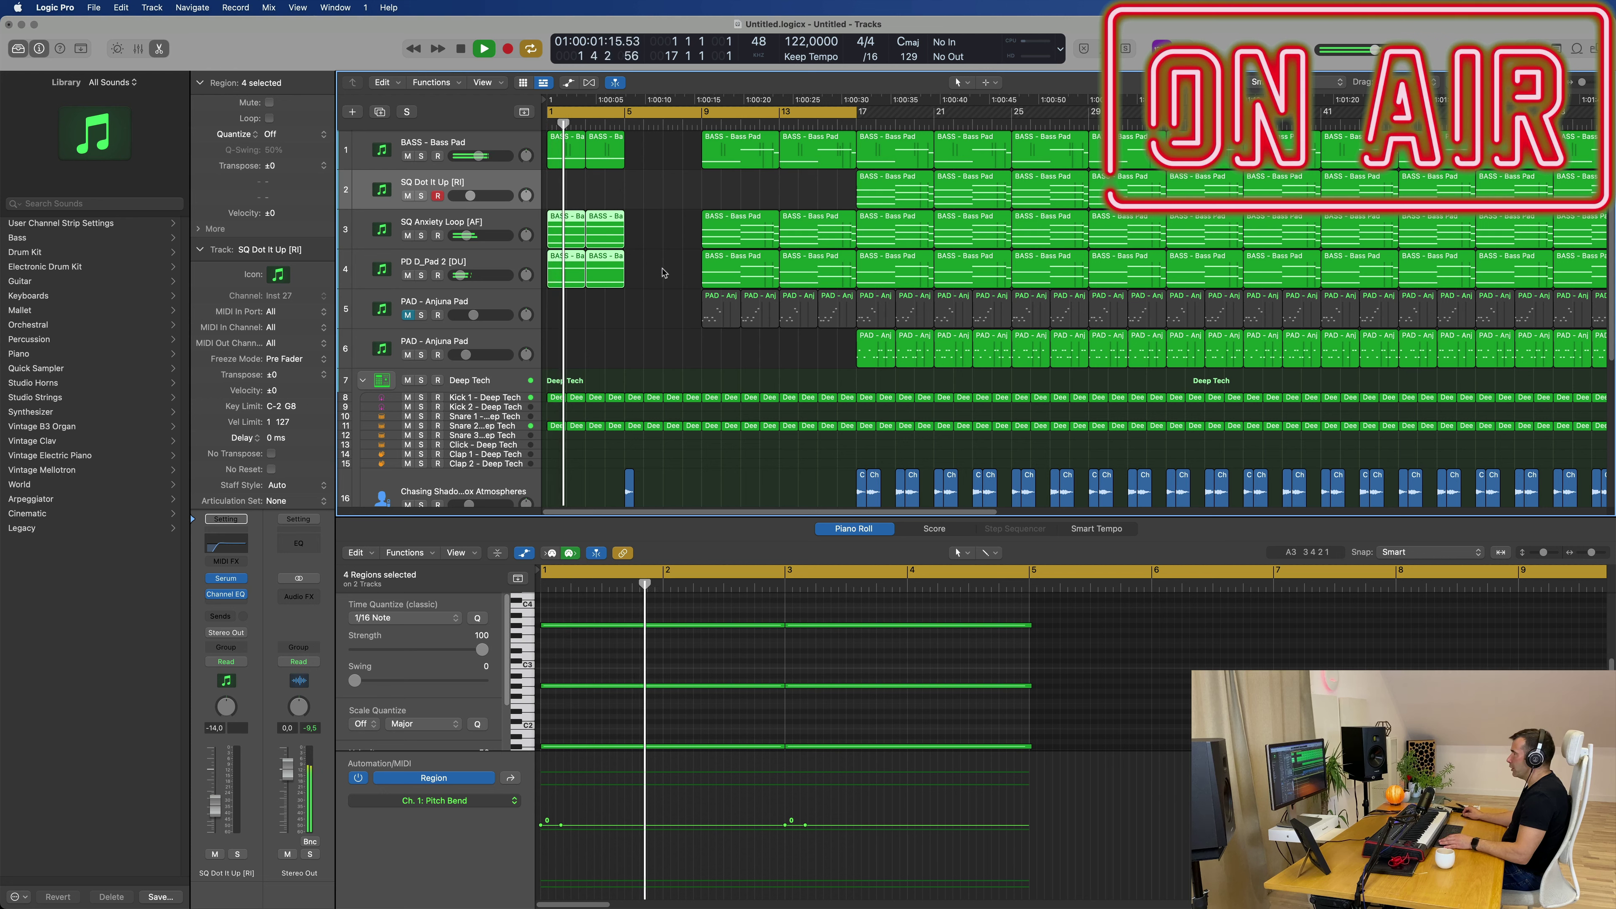
{"action": "mouse_move", "coordinate": [663, 272]}
{"action": "left_mouse_down"}
{"action": "mouse_move", "coordinate": [570, 268]}
{"action": "mouse_move", "coordinate": [641, 266]}
{"action": "left_mouse_up"}
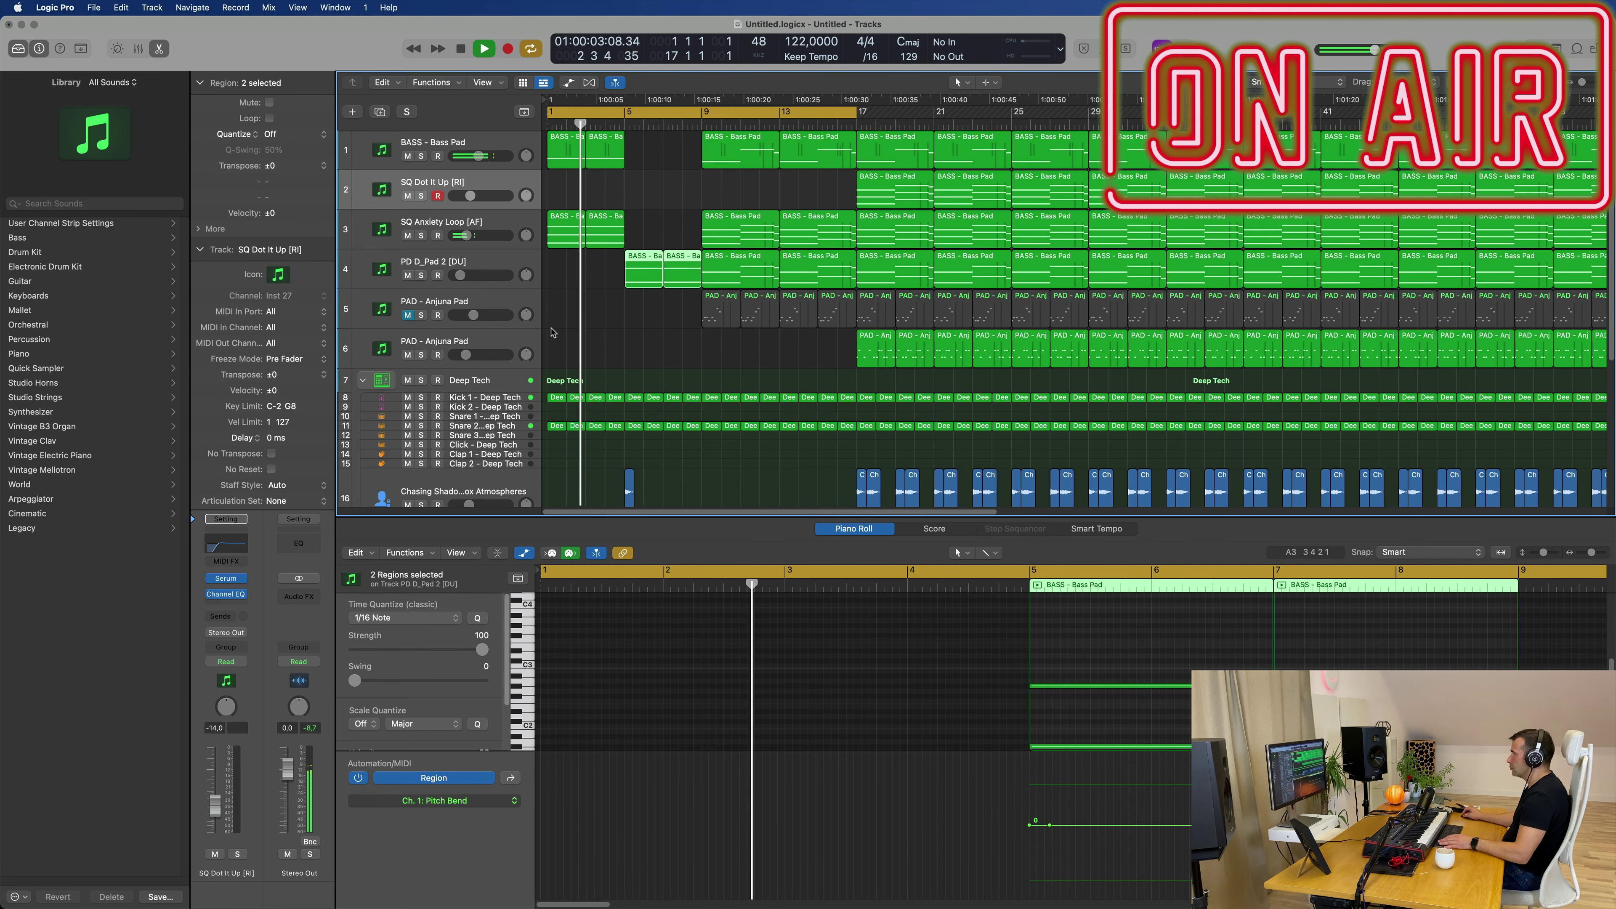
- Select the SQ Anxiety Loop [AF] track and listen to the thinned-out intro from bar 1
{"action": "left_click", "coordinate": [492, 223]}
{"action": "key", "text": "Return"}
{"action": "scroll", "coordinate": [593, 325], "scroll_direction": "up", "scroll_amount": 2}
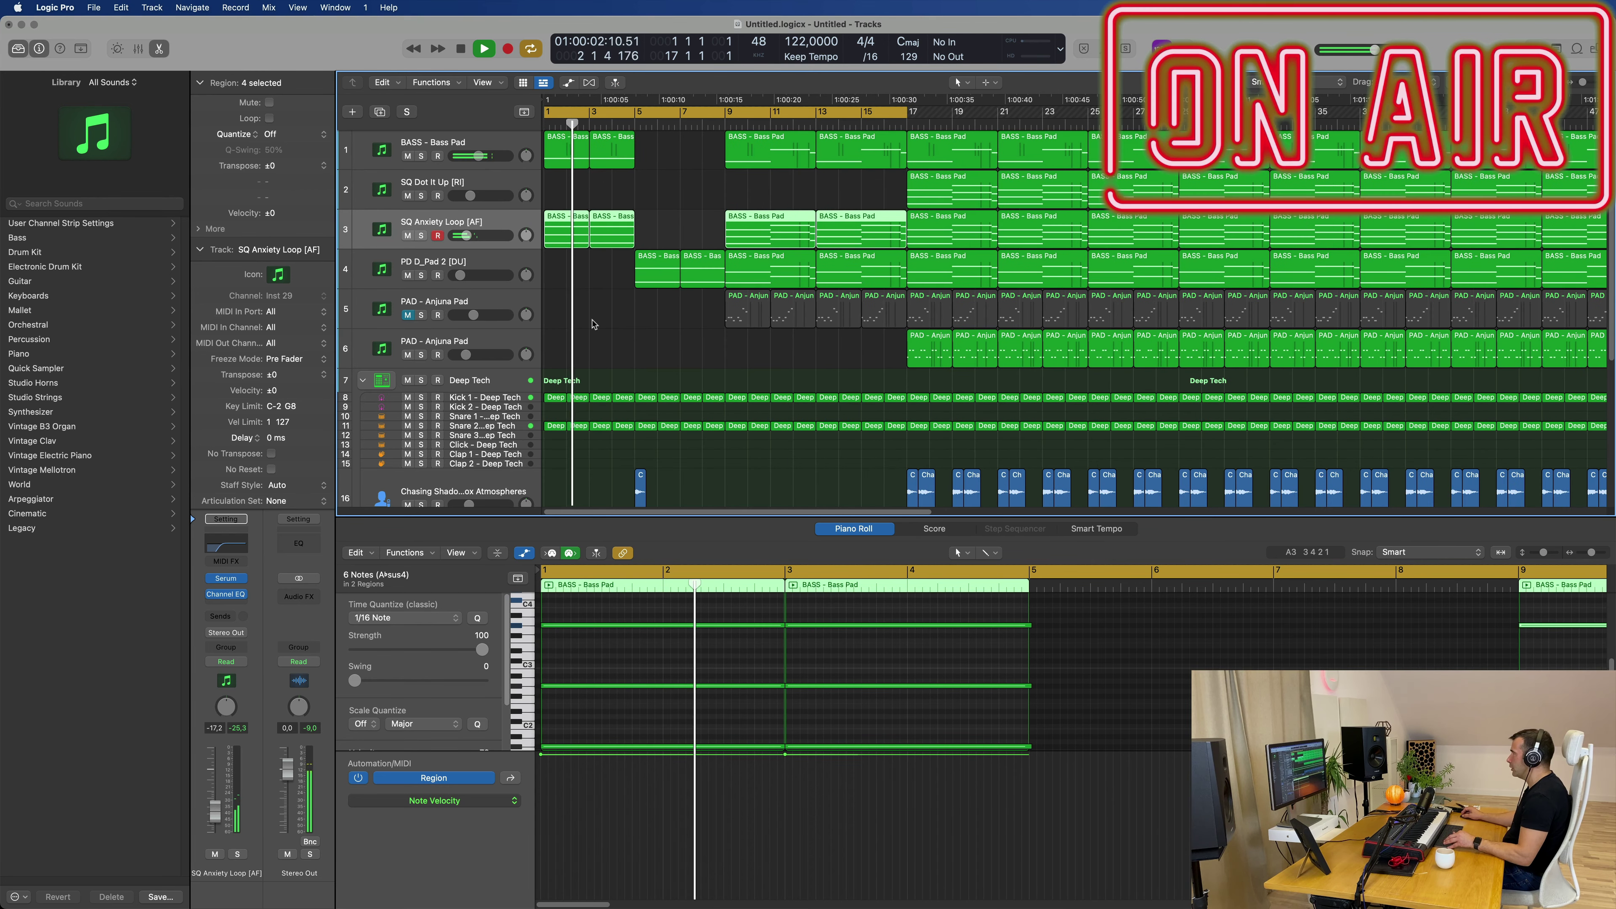
{"action": "scroll", "coordinate": [598, 325], "scroll_direction": "up", "scroll_amount": 2}
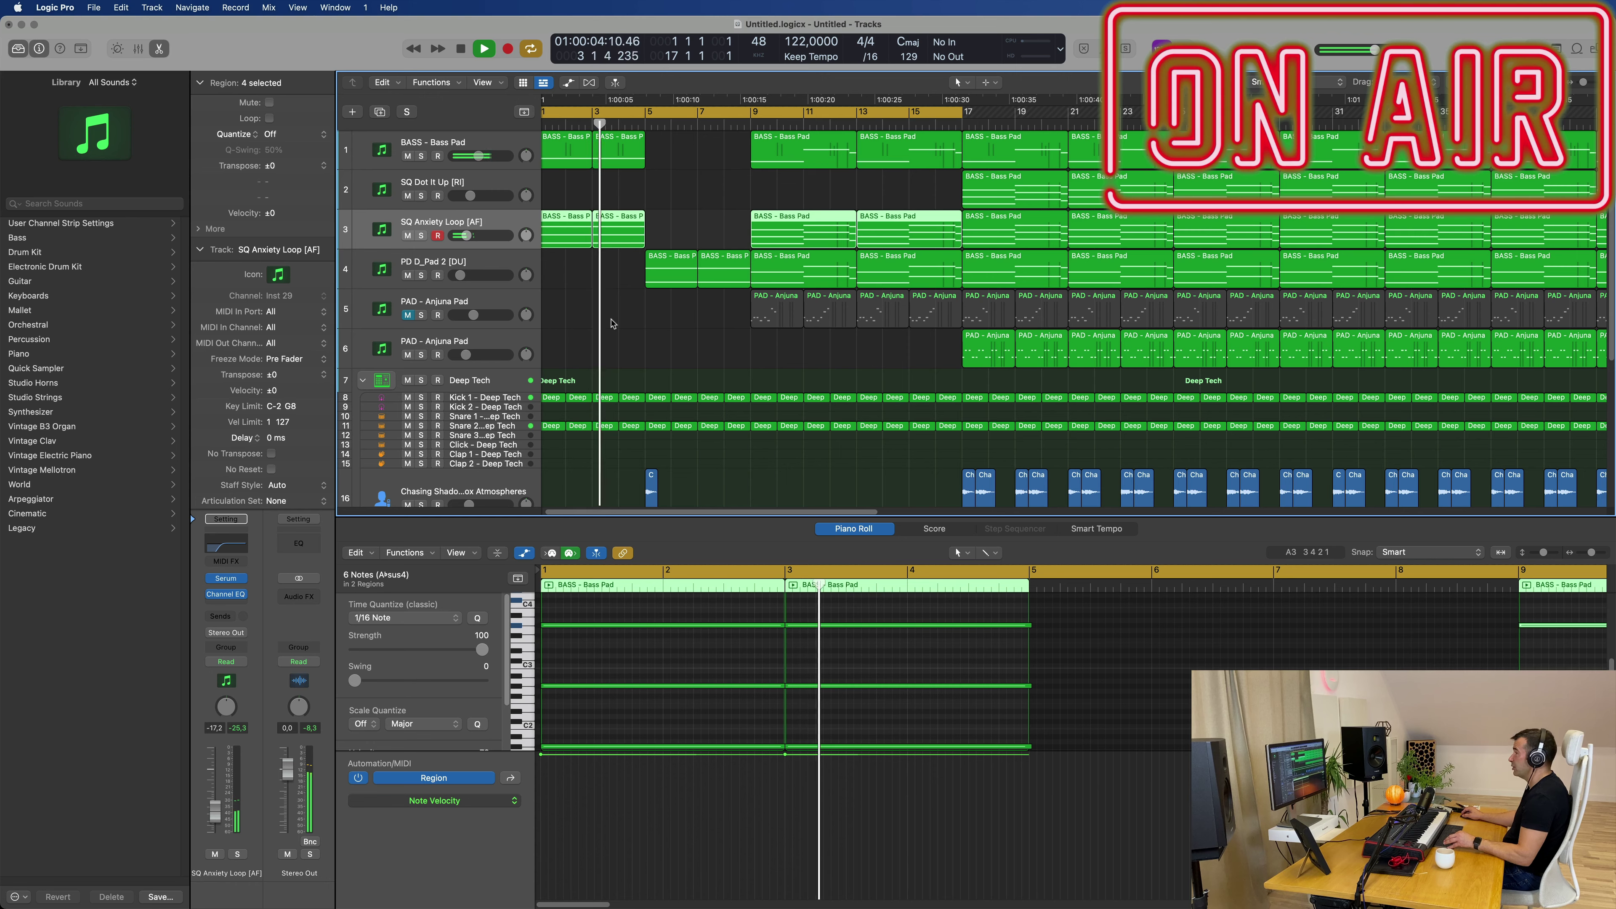
{"action": "scroll", "coordinate": [610, 324], "scroll_direction": "down", "scroll_amount": 3}
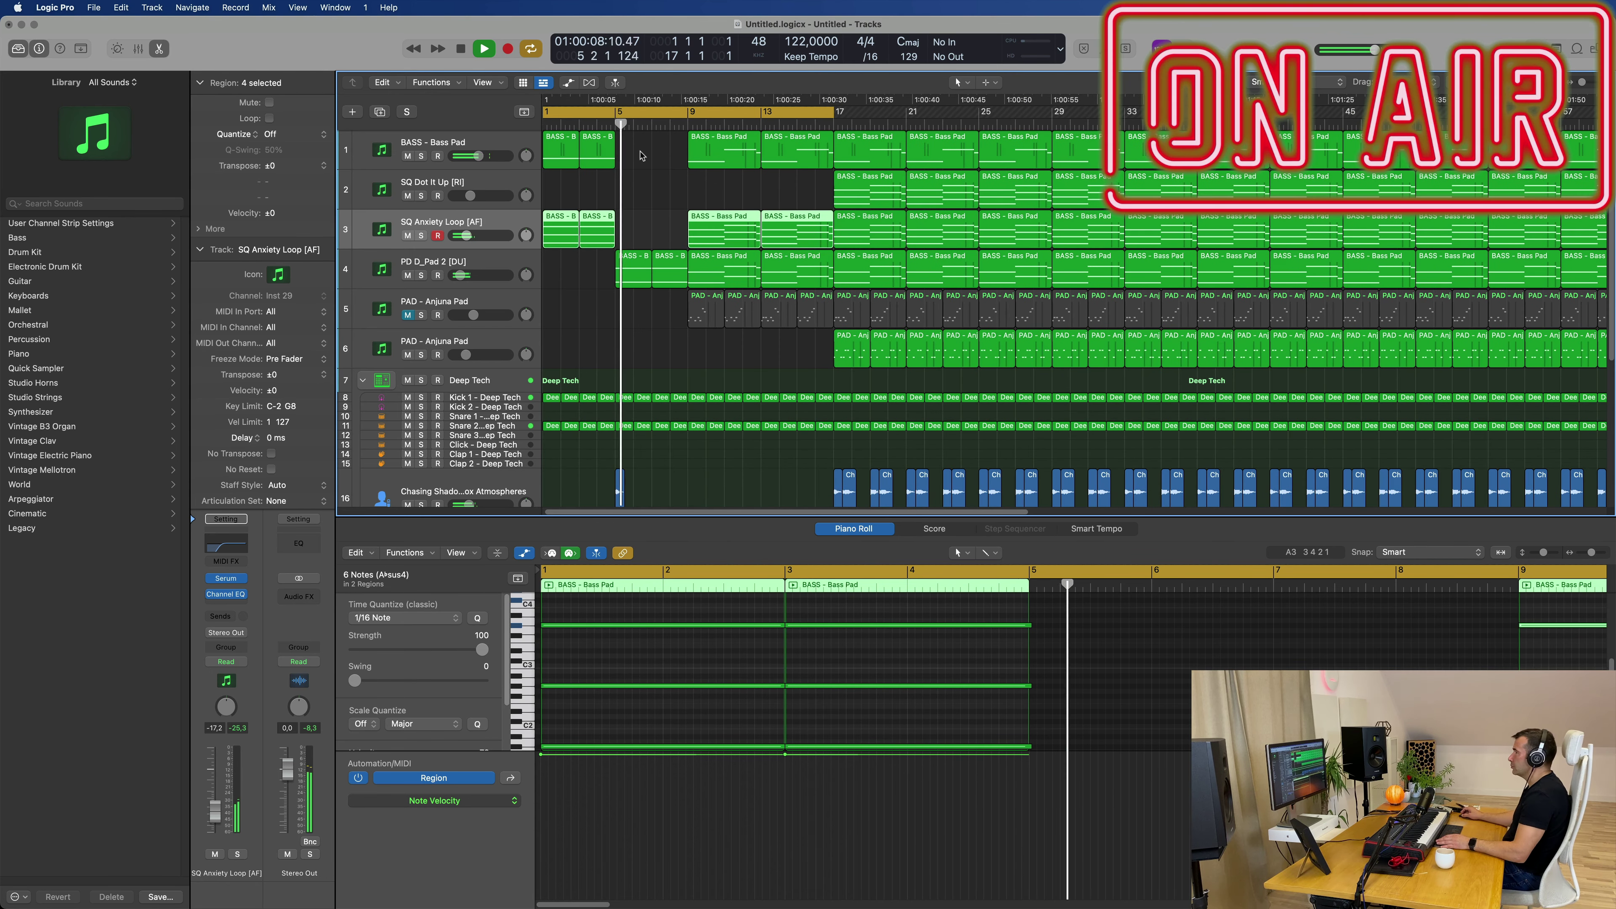
{"action": "key", "text": "Return"}
- Repeat the two opening BASS - Bass Pad regions into bars 5 through 8 and select the bass track
{"action": "left_click_drag", "start_coordinate": [641, 155], "coordinate": [516, 165]}
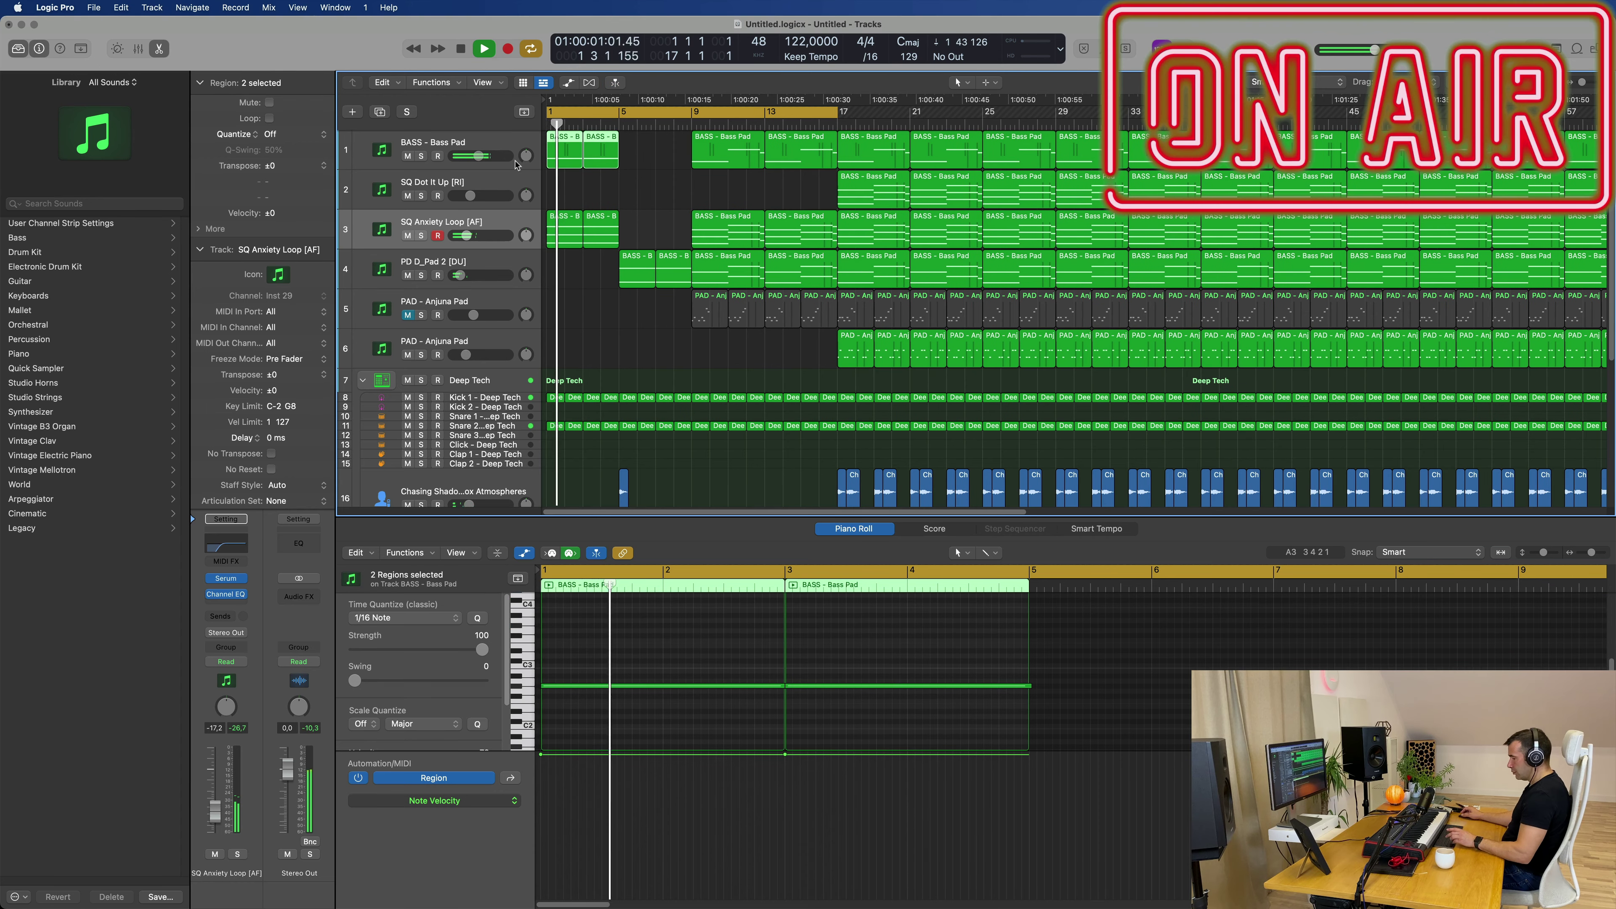
{"action": "key", "text": "Right"}
{"action": "left_click", "coordinate": [496, 165]}
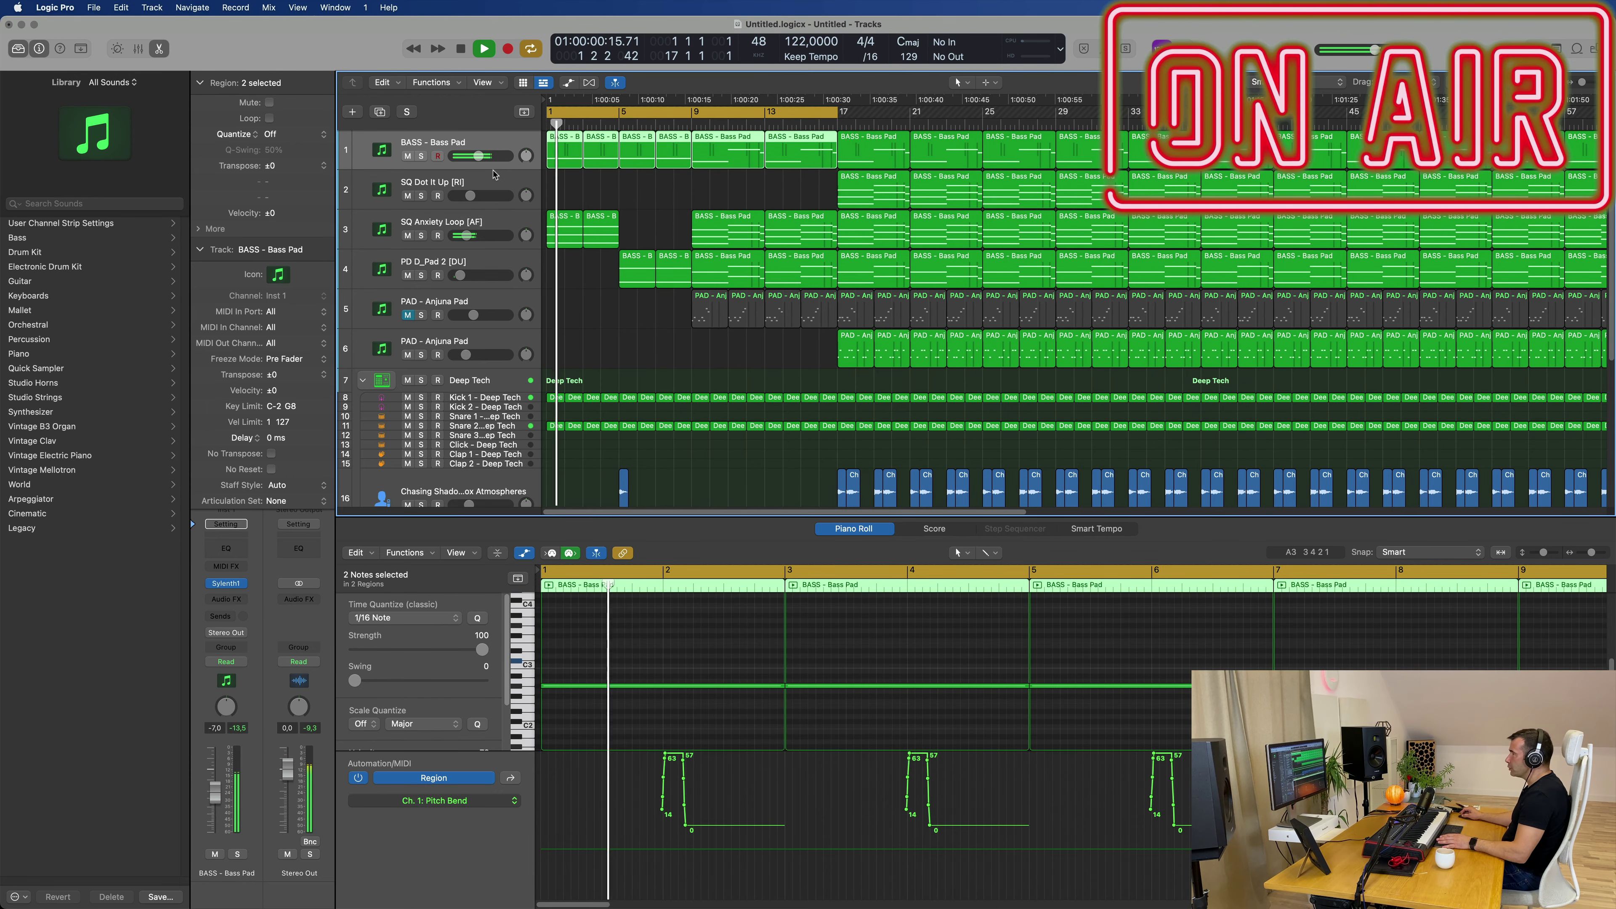
- Enlarge the BASS - Bass Pad track's height and open its Sylenth1 instrument
{"action": "left_click_drag", "start_coordinate": [490, 167], "coordinate": [490, 245]}
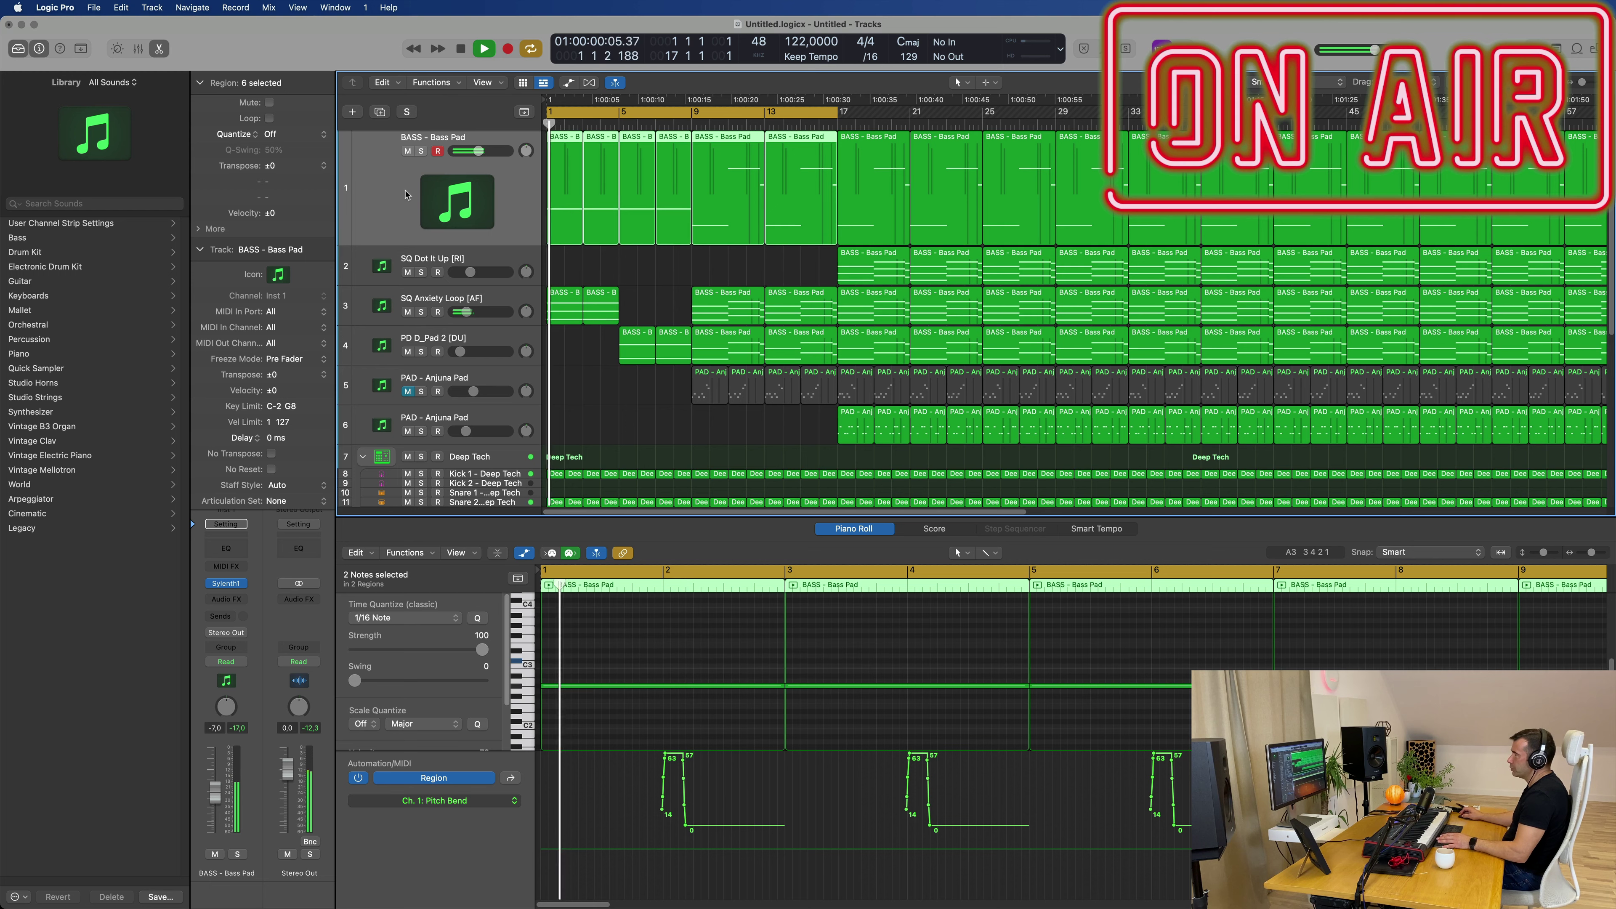
{"action": "key", "text": "space"}
{"action": "key", "text": "space"}
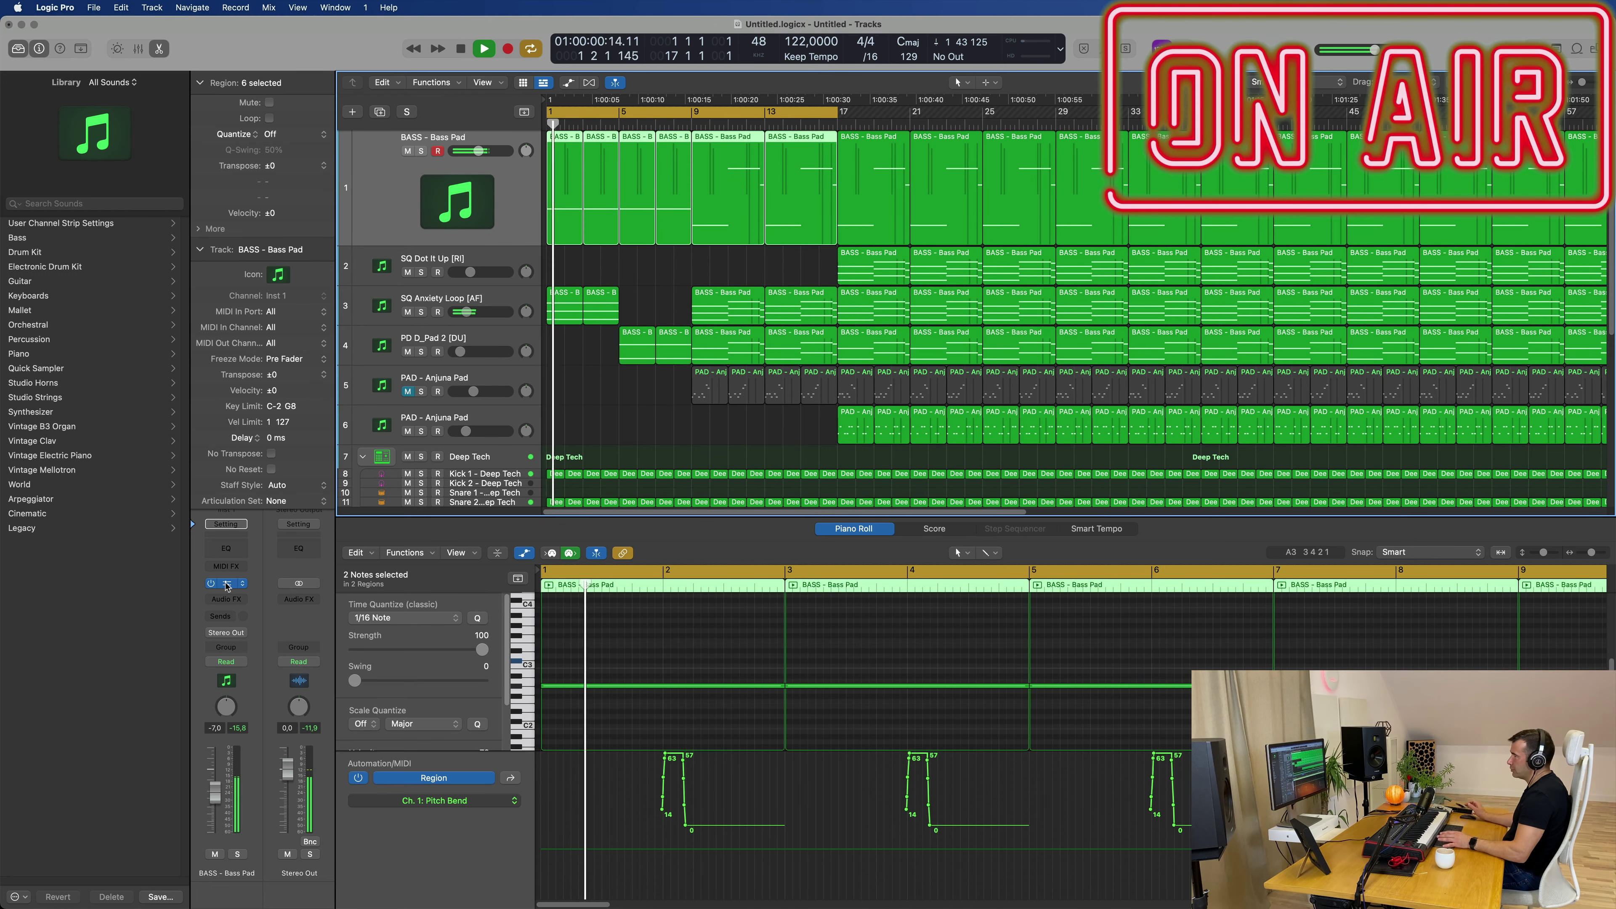
{"action": "left_click", "coordinate": [226, 584]}
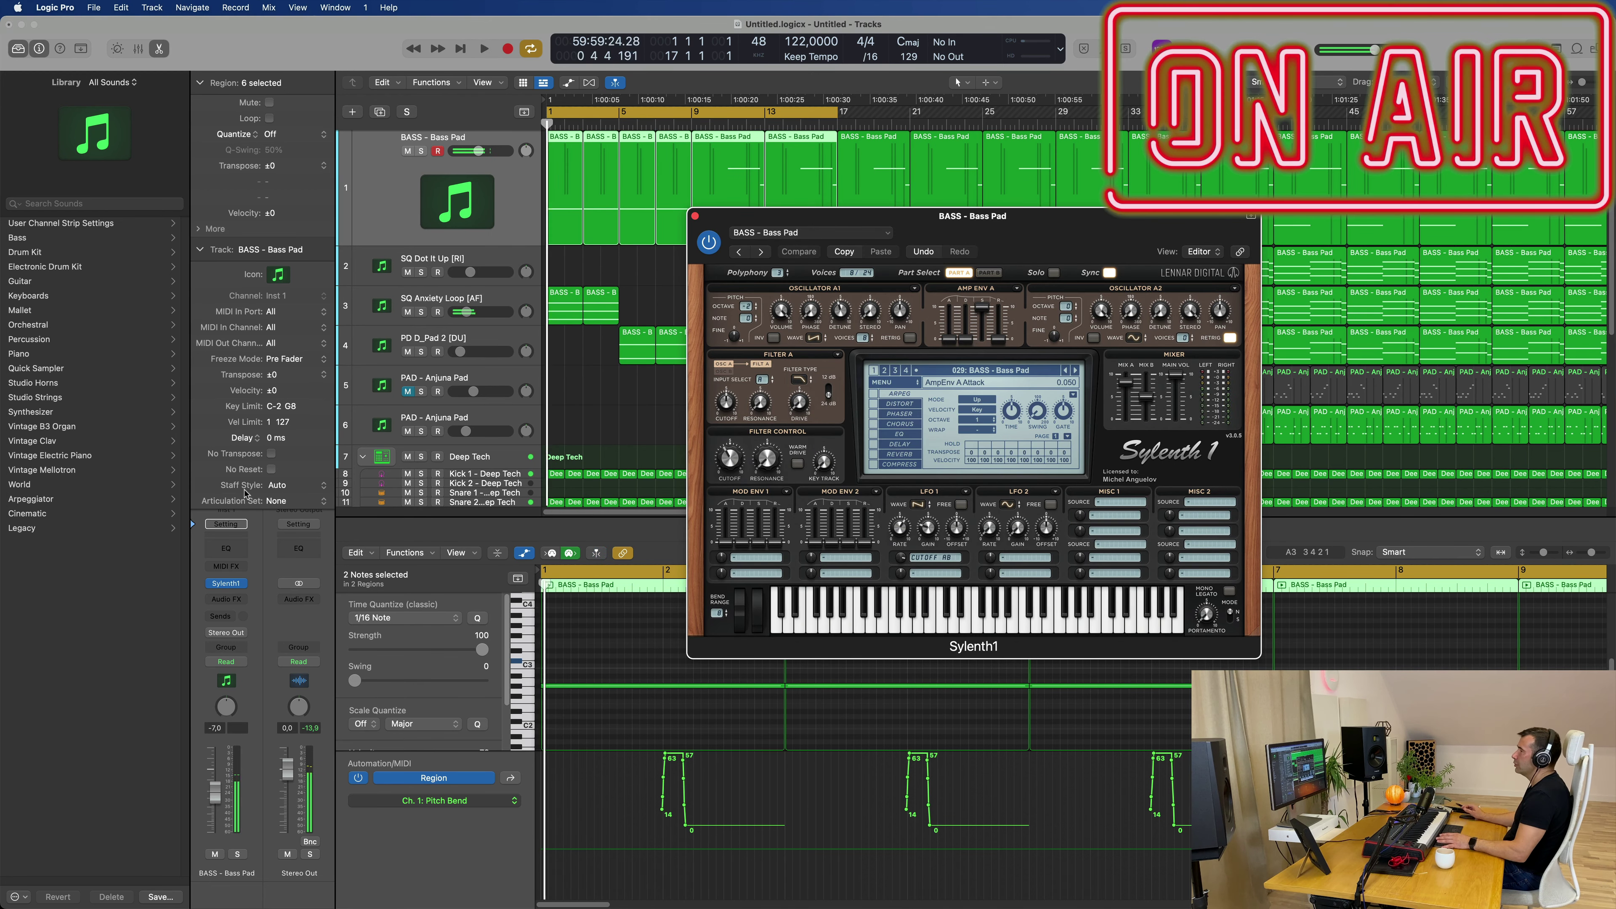
- Set the bass track's automation mode to Touch and touch Sylenth1's filter Cutoff while playing from bar 1
{"action": "key", "text": "space"}
{"action": "left_click", "coordinate": [242, 662]}
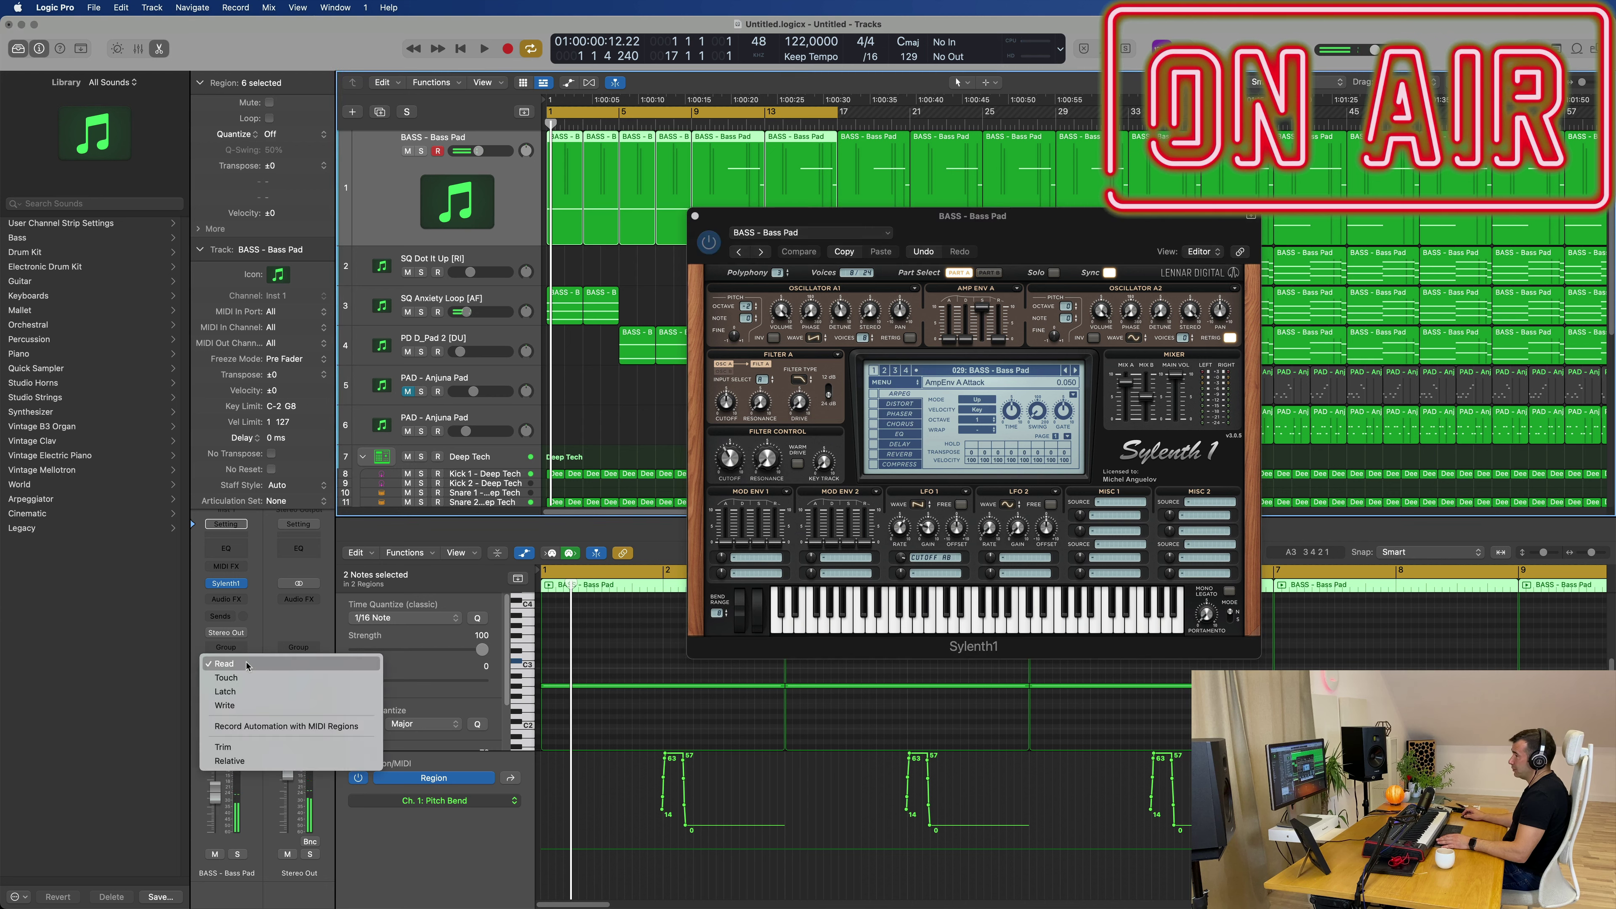
{"action": "left_click", "coordinate": [242, 678]}
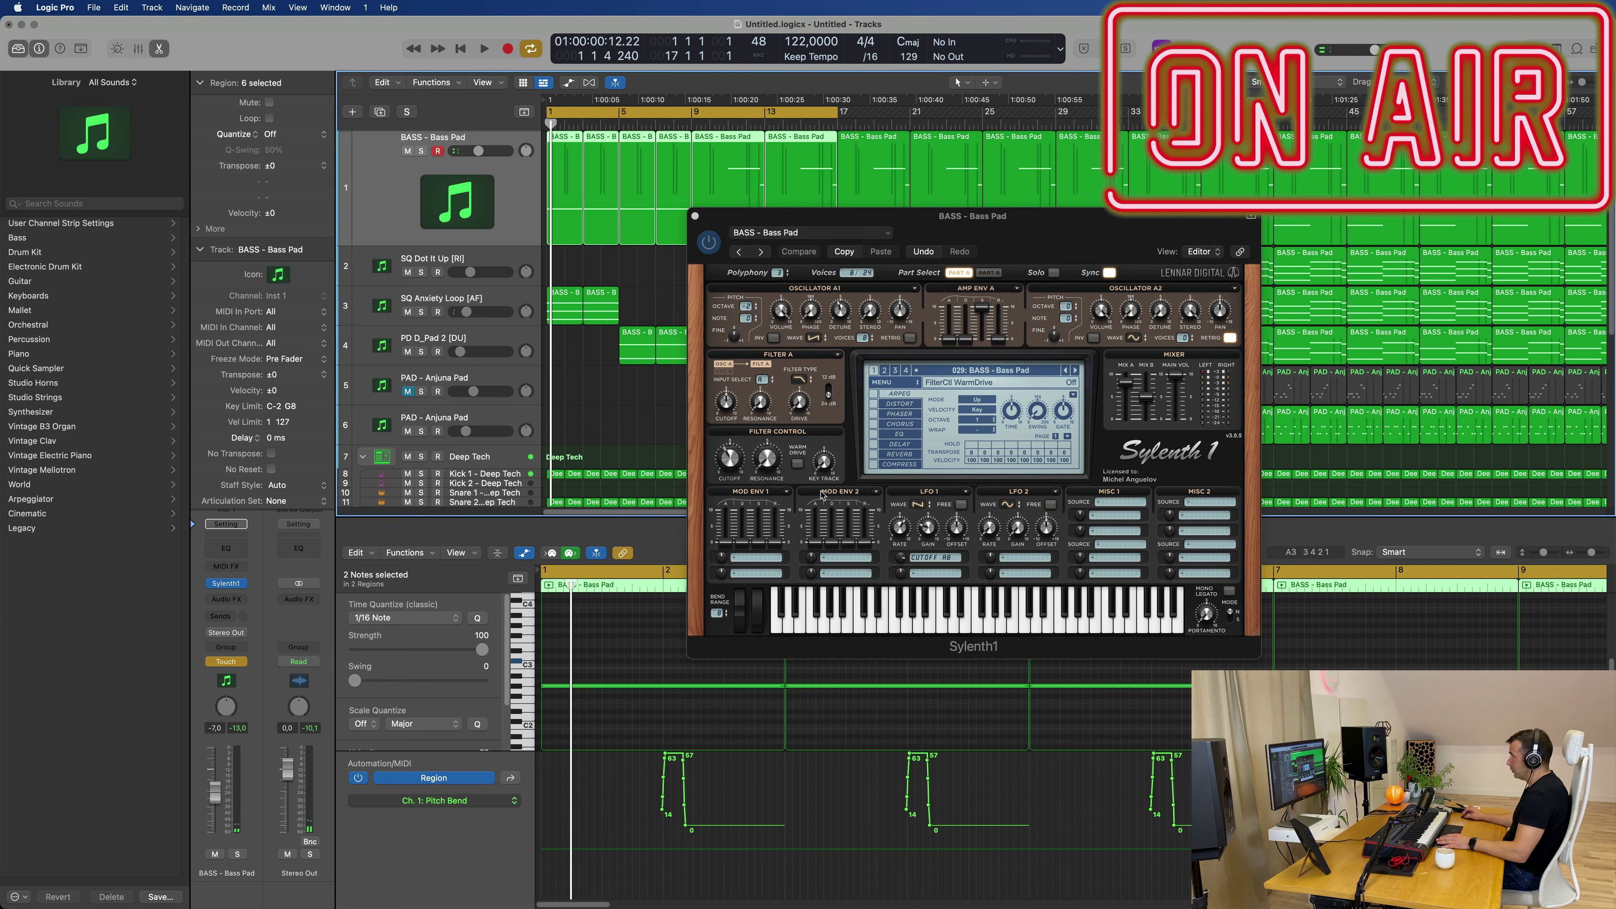
{"action": "key", "text": "space"}
{"action": "key", "text": "Return"}
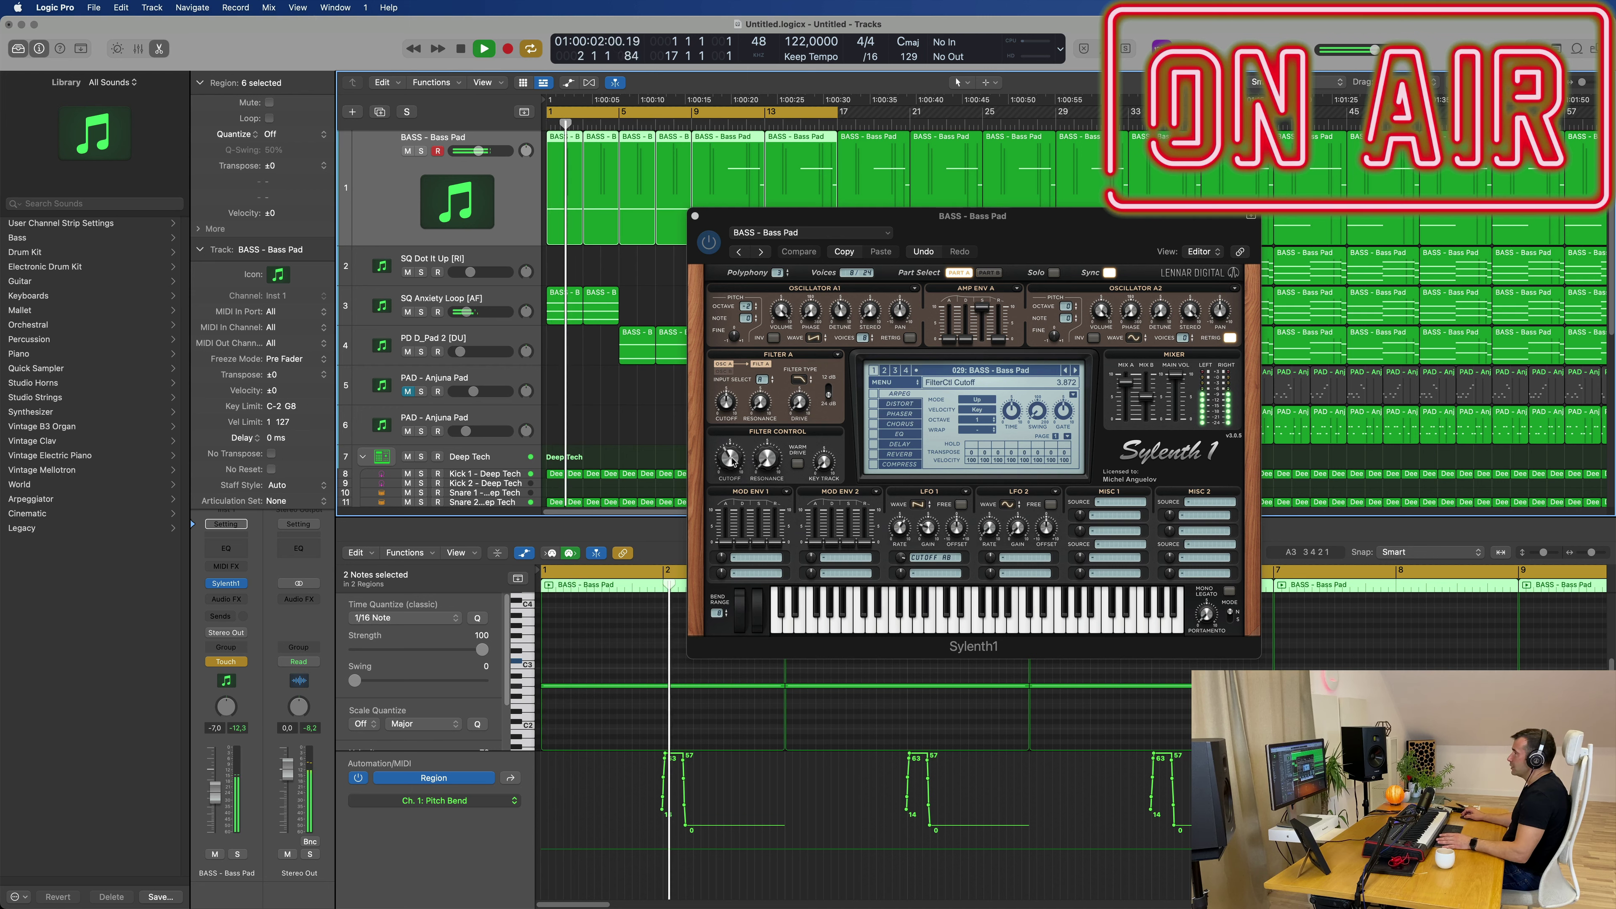
{"action": "left_click", "coordinate": [732, 458]}
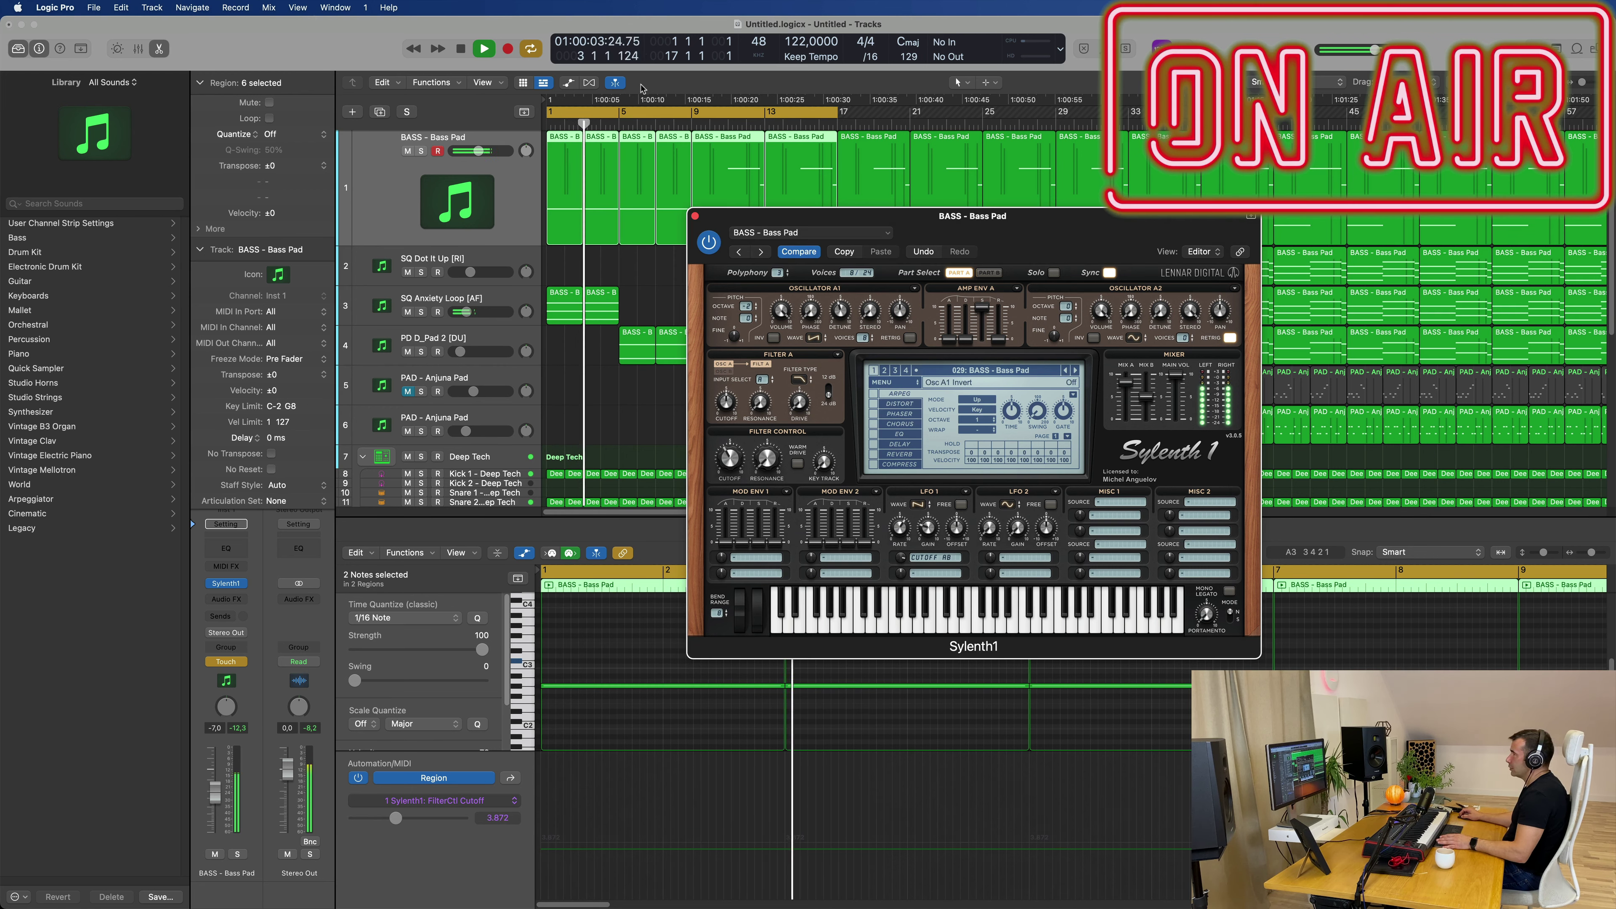
- Close the Sylenth1 window and show track automation in the arrangement
{"action": "left_click", "coordinate": [695, 216]}
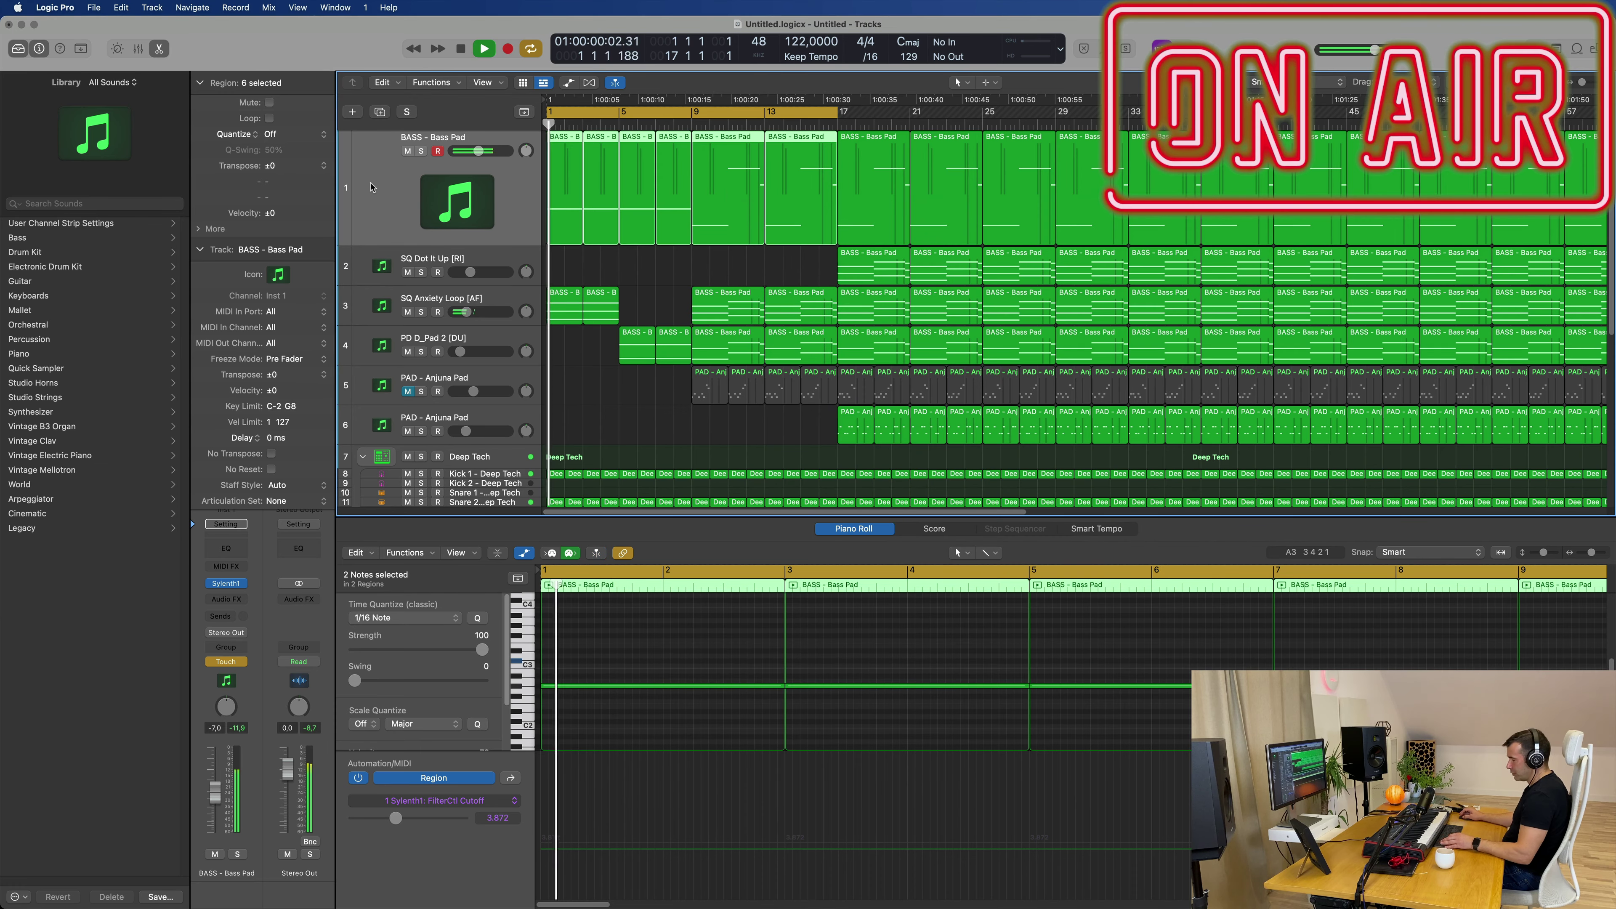
{"action": "key", "text": "a"}
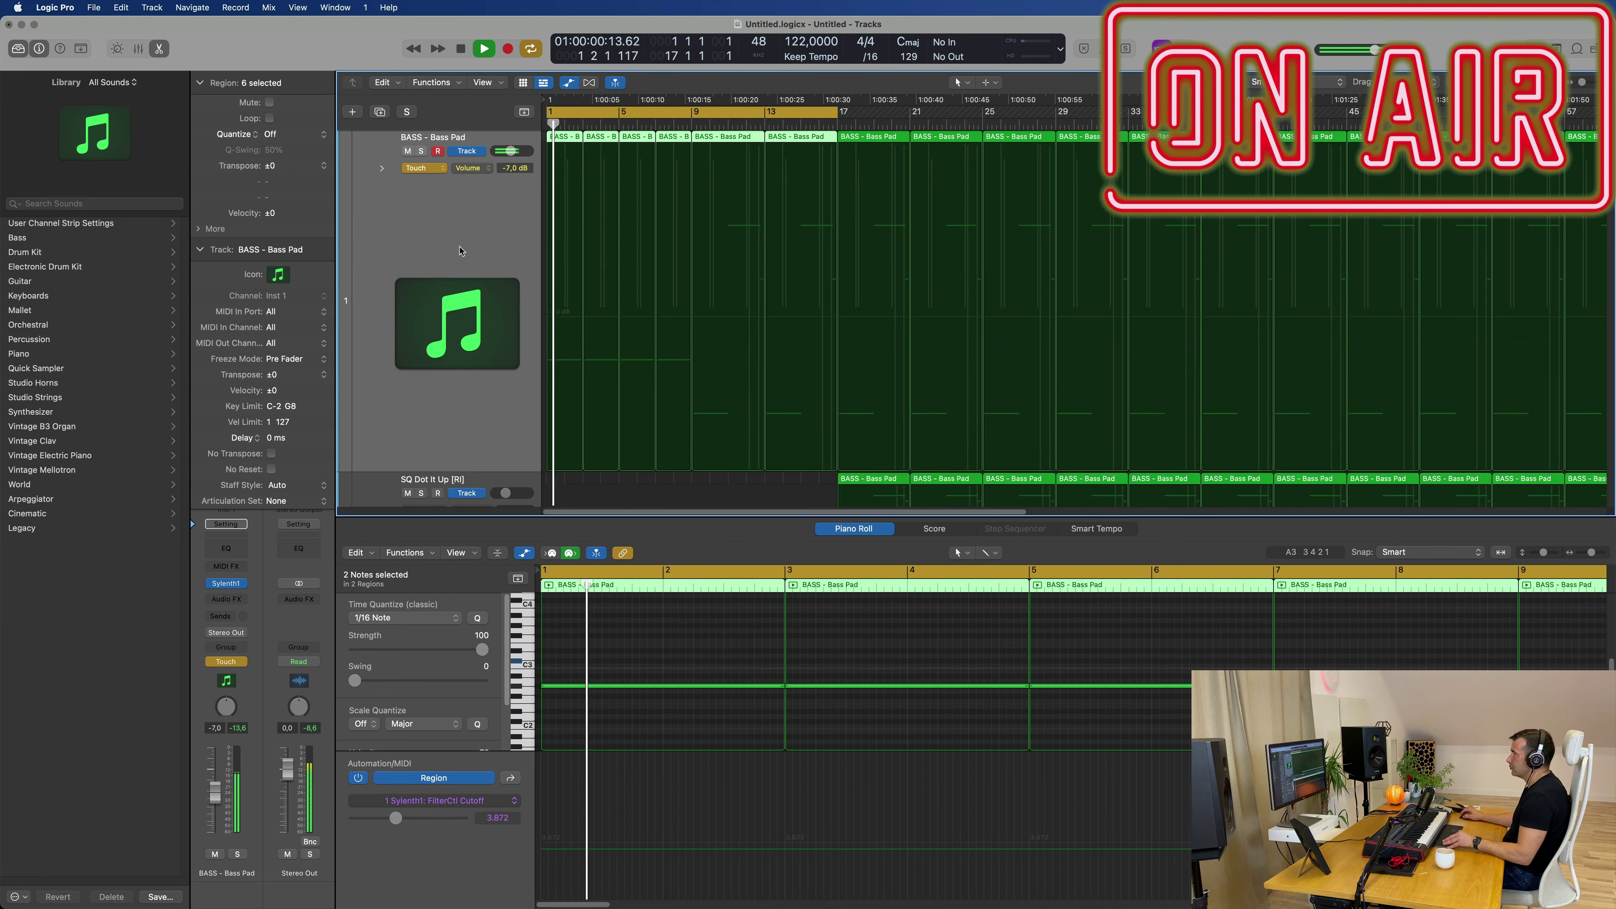
- Show the toolbar in the main window and enable Track Zoom for the selected bass track
{"action": "key", "text": "super+Up"}
{"action": "key", "text": "super+Up"}
{"action": "key", "text": "super+Up"}
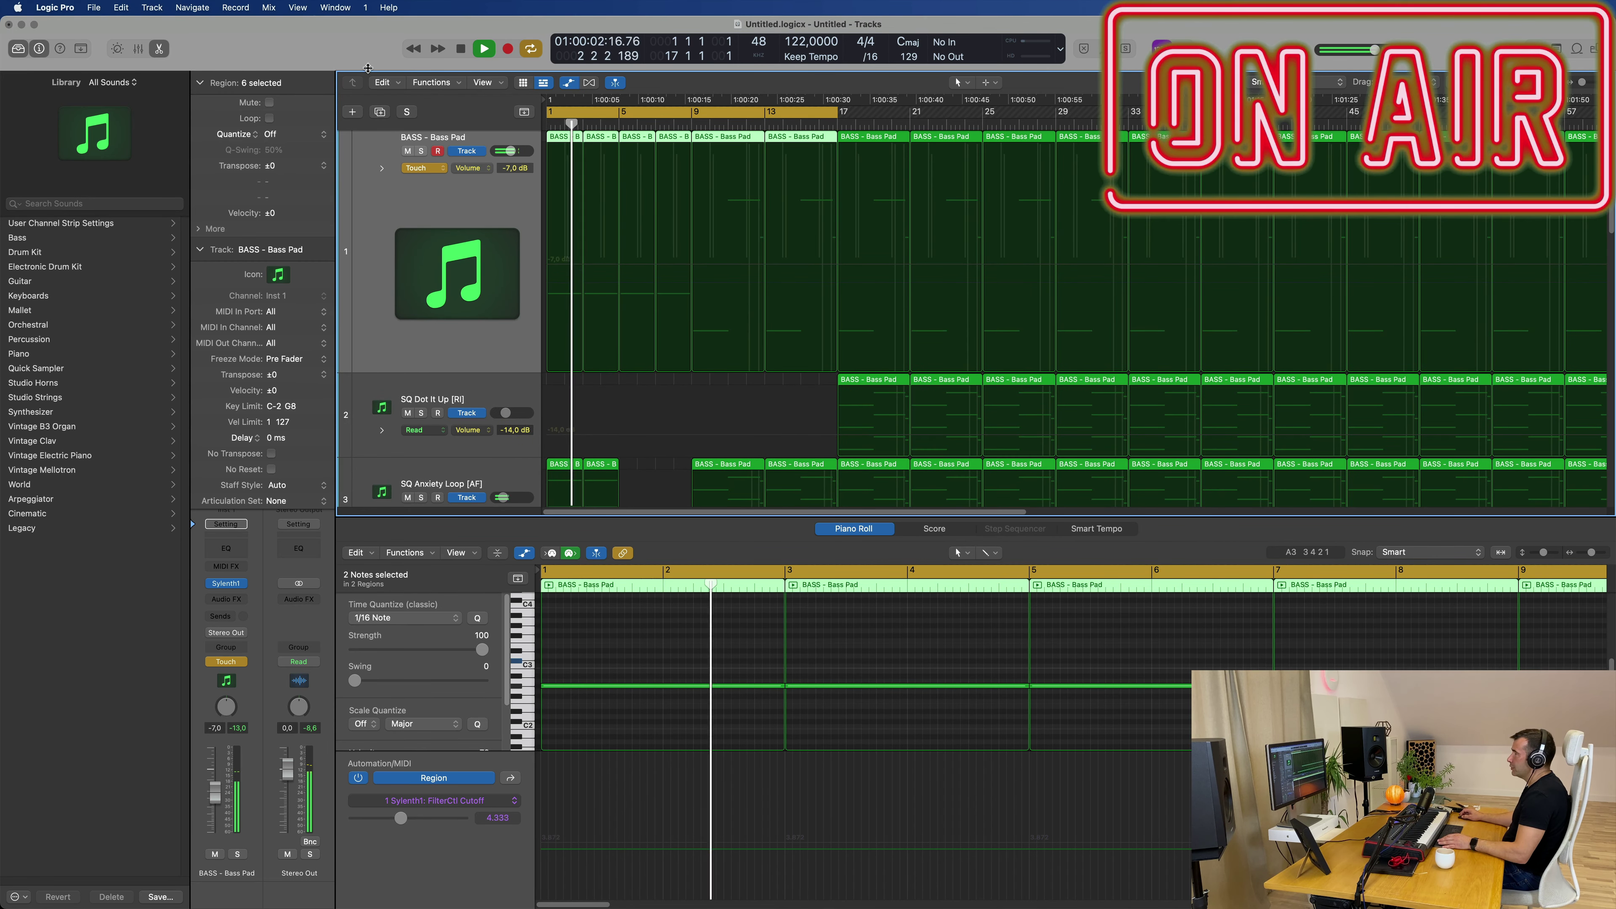
{"action": "key", "text": "ctrl+alt+super+t"}
{"action": "key", "text": "Return"}
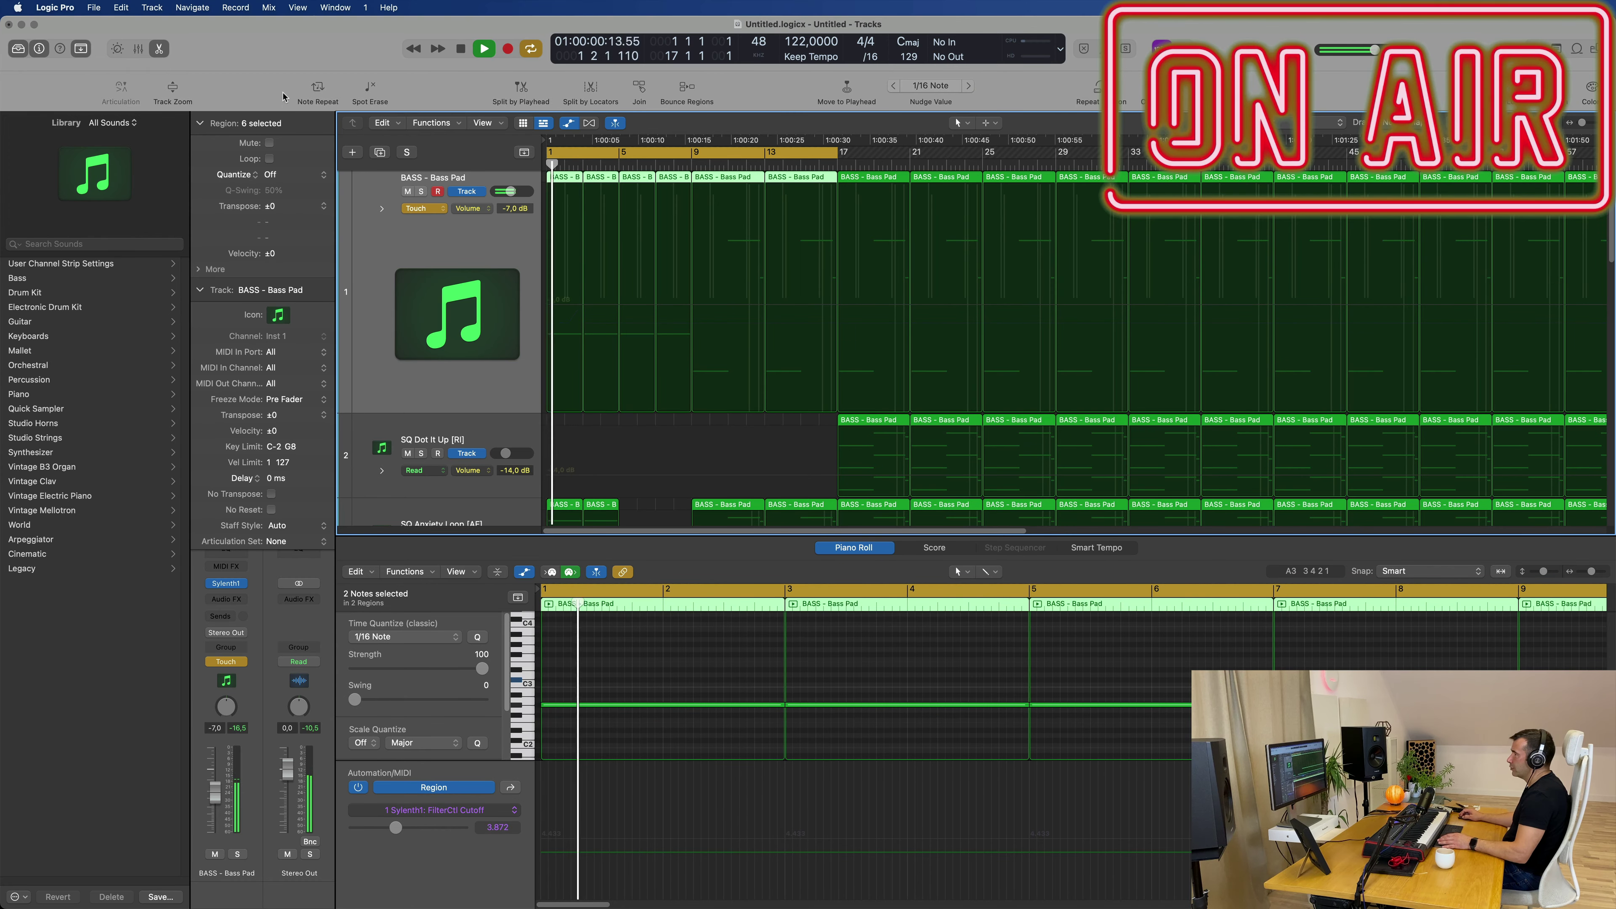
{"action": "left_click", "coordinate": [167, 92]}
{"action": "key", "text": "Return"}
- Set the BASS - Bass Pad track's automation mode to Read and display its Sylenth1 FilterCtl Cutoff curve
{"action": "left_click", "coordinate": [426, 210]}
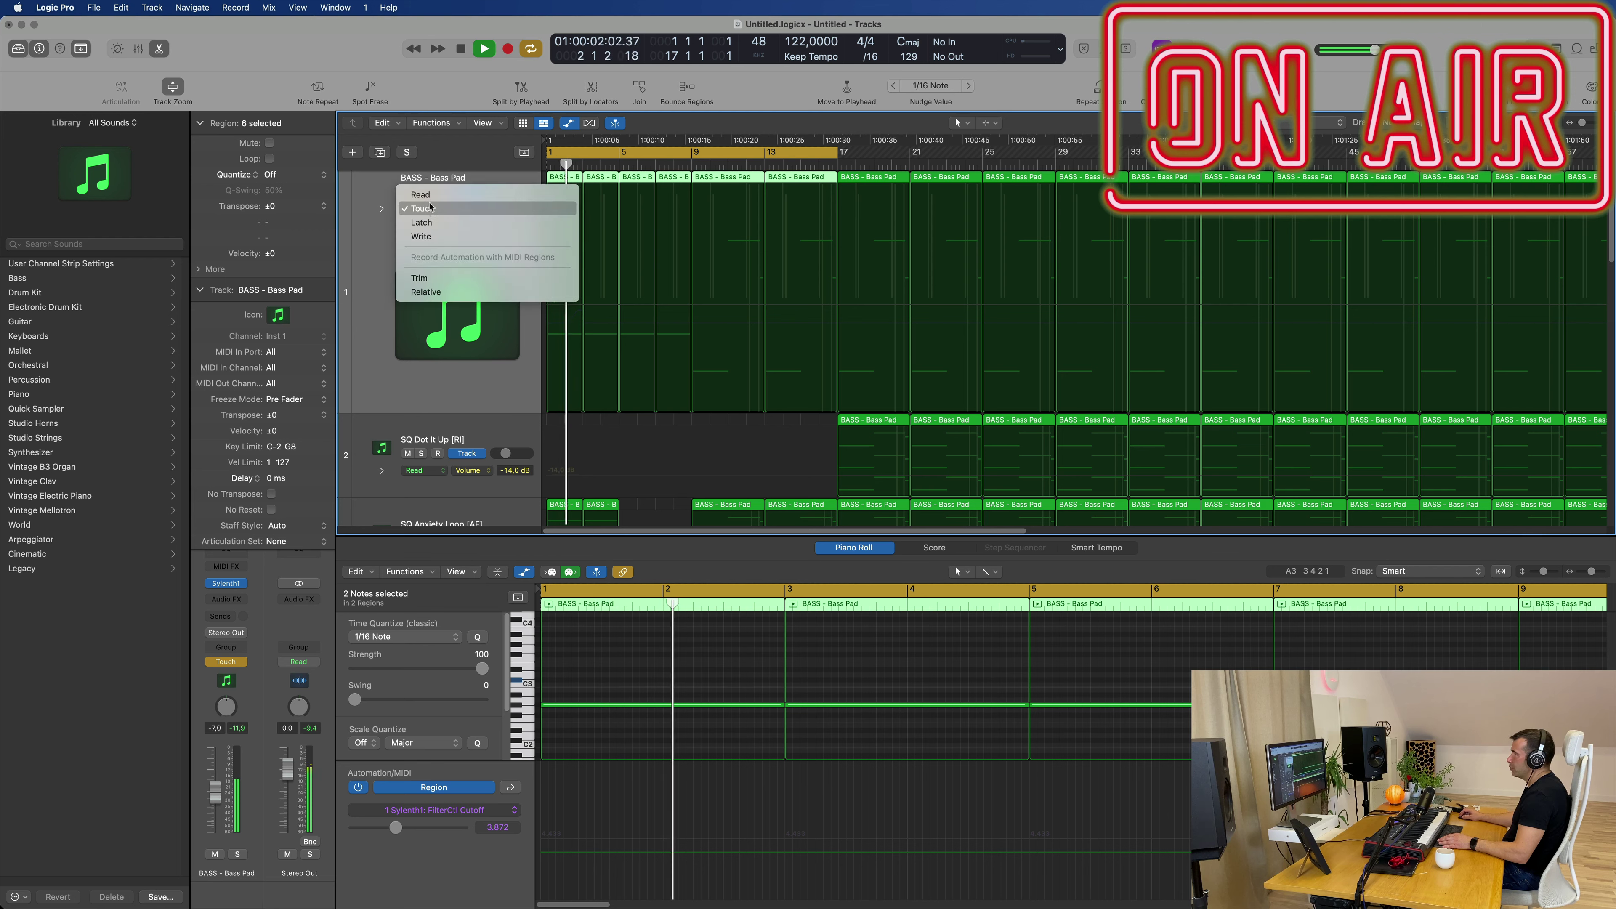
{"action": "left_click", "coordinate": [420, 195]}
{"action": "left_click", "coordinate": [471, 211]}
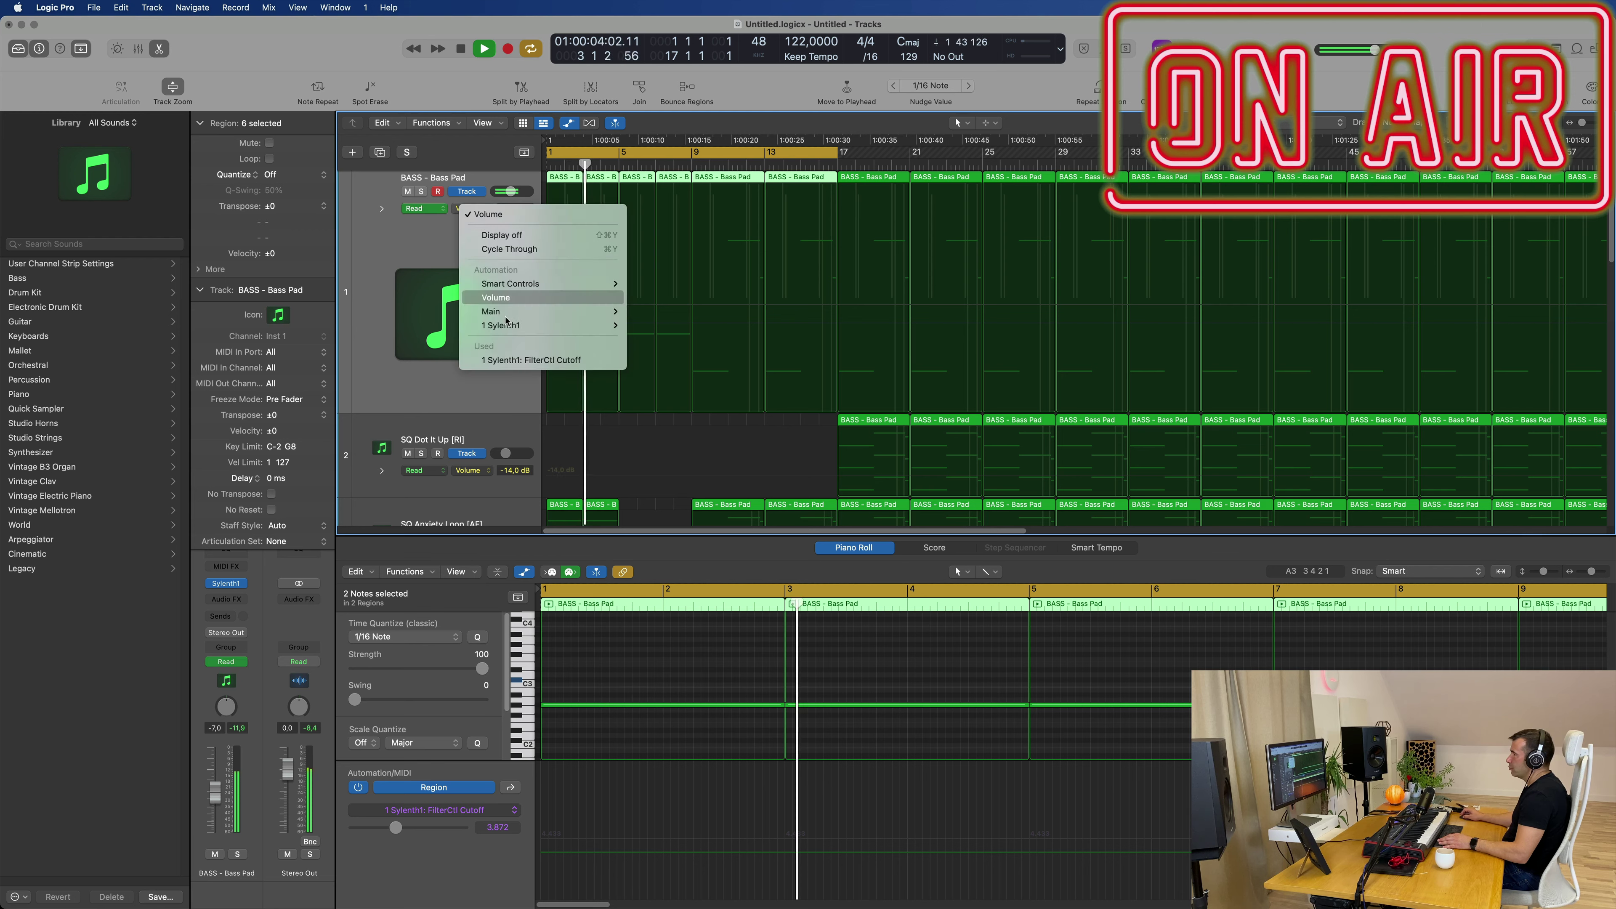
{"action": "left_click", "coordinate": [518, 360]}
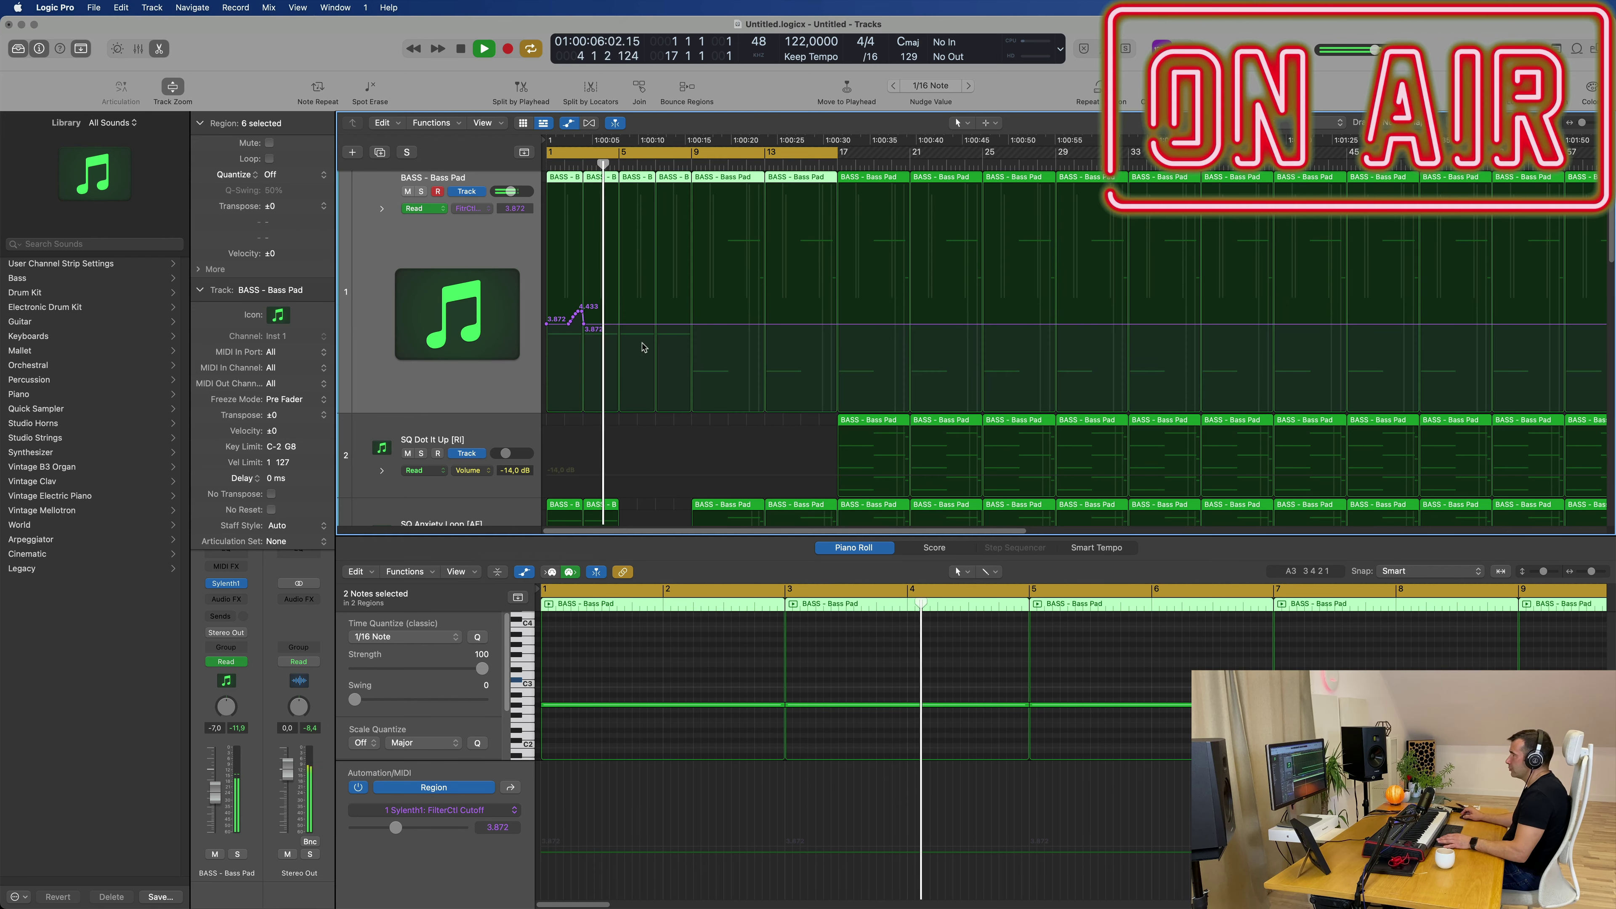
- Replace the recorded bass cutoff points with a ramp rising from a lower value at bar 1 to 3.872 at bar 9
{"action": "mouse_move", "coordinate": [583, 324]}
{"action": "left_mouse_down"}
{"action": "mouse_move", "coordinate": [546, 324]}
{"action": "mouse_move", "coordinate": [690, 324]}
{"action": "left_mouse_up"}
{"action": "key", "text": "Return"}
{"action": "key", "text": "Return"}
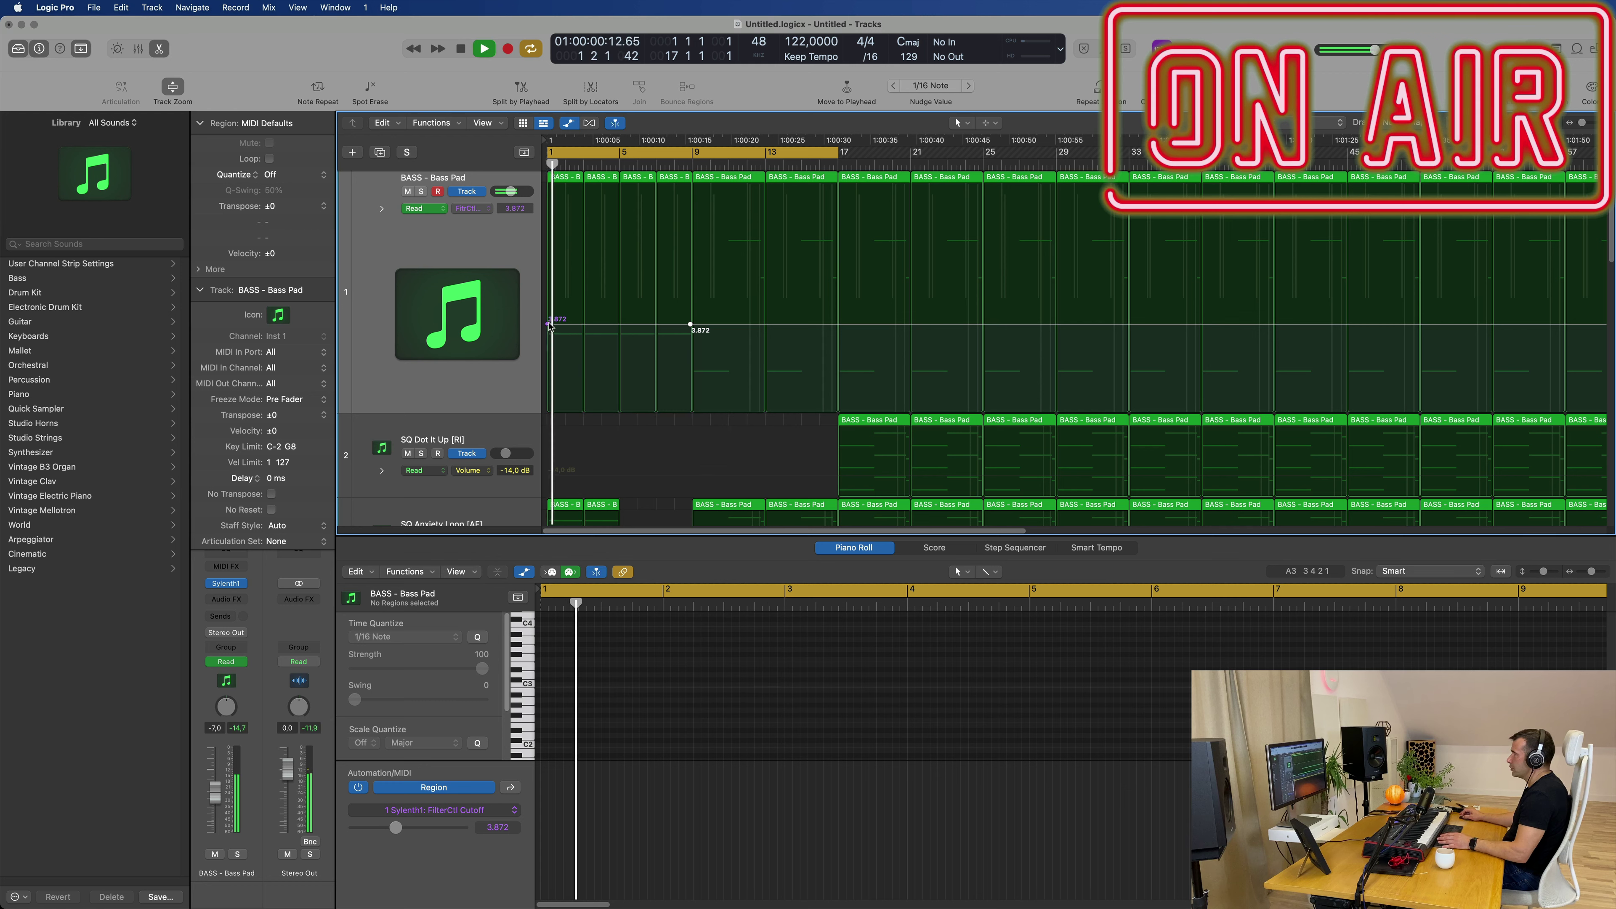
{"action": "left_click_drag", "start_coordinate": [549, 325], "coordinate": [548, 335]}
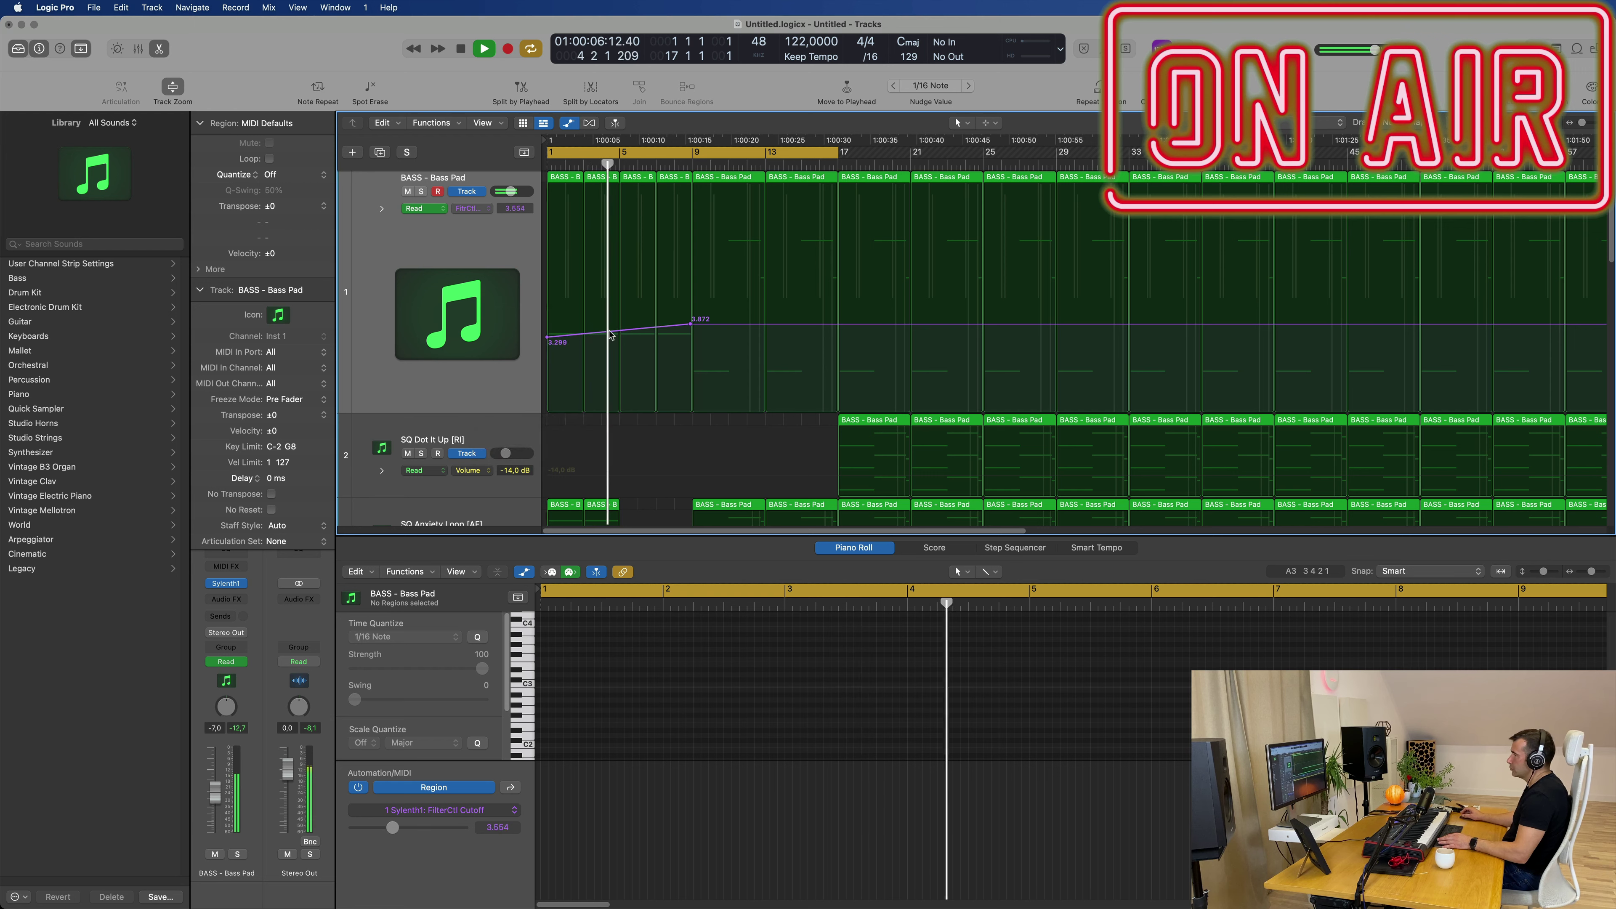
- Add bass cutoff points so the curve rises towards bar 5 and drops to 3.227 just before it
{"action": "key", "text": "Return"}
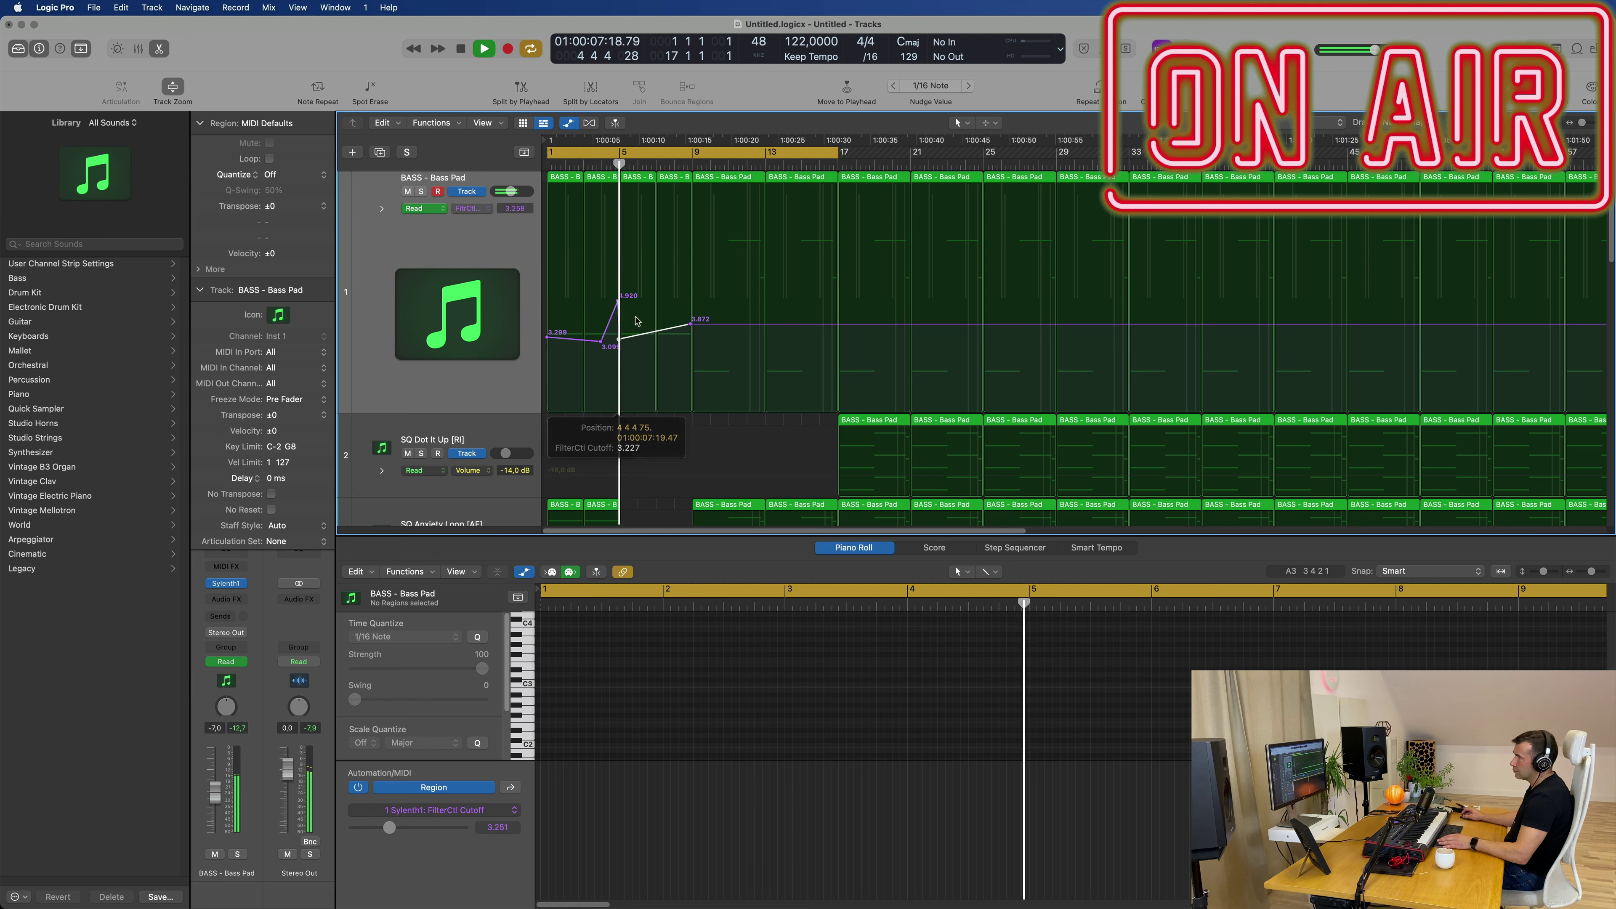
{"action": "scroll", "coordinate": [629, 331], "scroll_direction": "up", "scroll_amount": 2}
{"action": "key", "text": "Return"}
{"action": "key", "text": "space"}
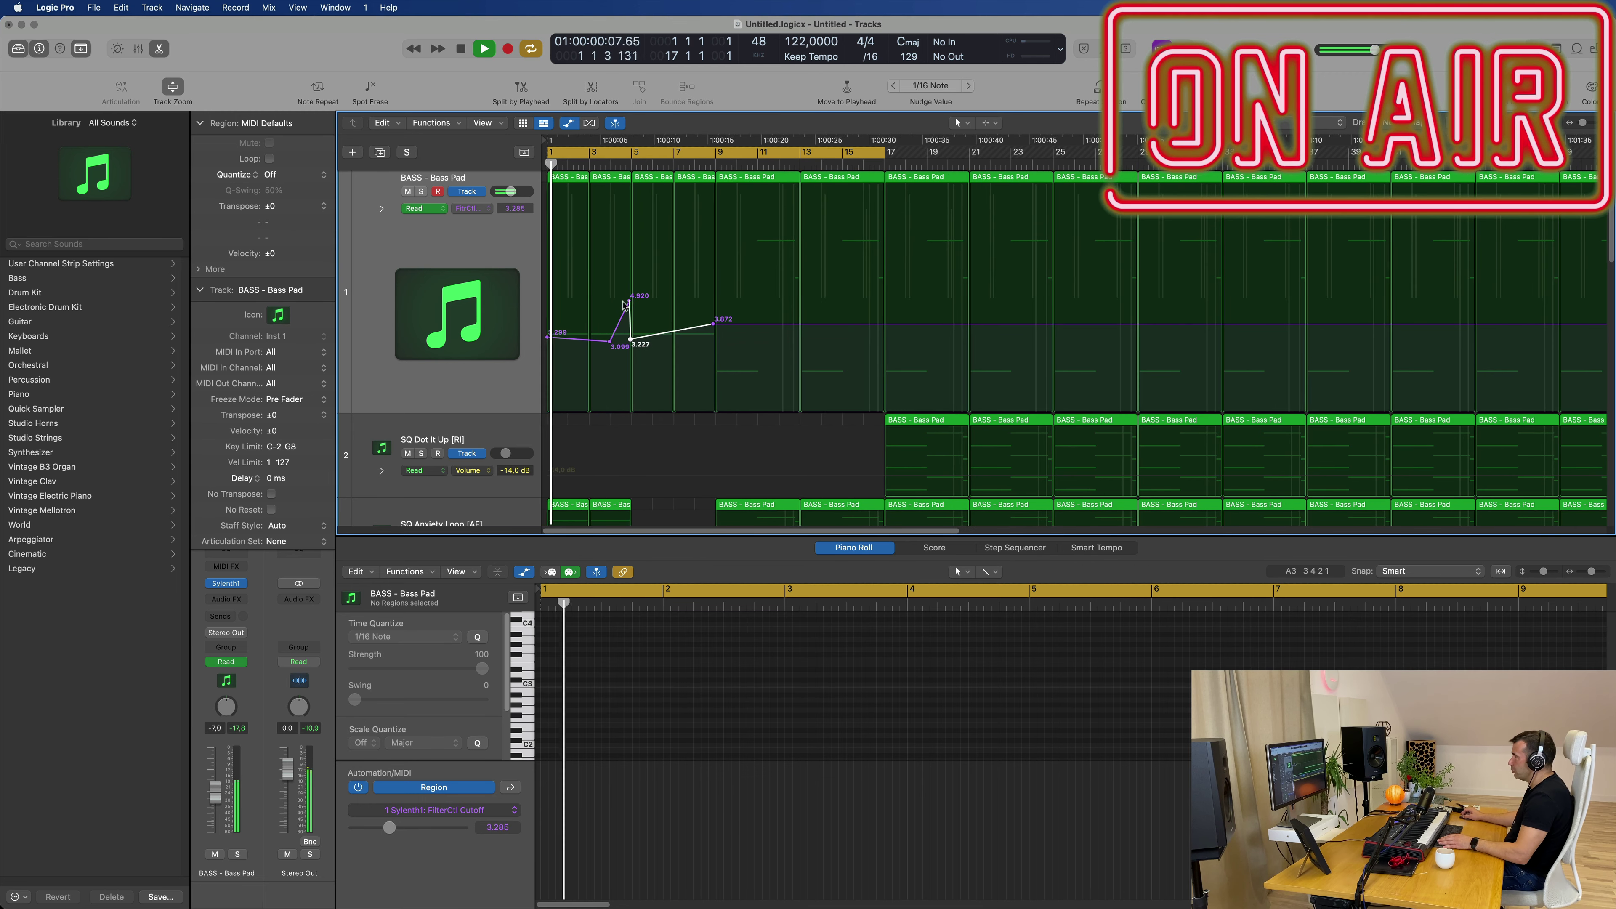
- Lower the bass cutoff peak near bar 5 to 4.374 and the following drop to 3.091, levelling the curve up to bar 4
{"action": "left_click_drag", "start_coordinate": [629, 302], "coordinate": [606, 342]}
{"action": "scroll", "coordinate": [616, 342], "scroll_direction": "down", "scroll_amount": 2}
{"action": "scroll", "coordinate": [617, 341], "scroll_direction": "up", "scroll_amount": 4}
{"action": "scroll", "coordinate": [616, 341], "scroll_direction": "right", "scroll_amount": 2}
{"action": "scroll", "coordinate": [620, 344], "scroll_direction": "up", "scroll_amount": 4}
{"action": "scroll", "coordinate": [620, 344], "scroll_direction": "left", "scroll_amount": 3}
{"action": "key", "text": "space"}
{"action": "key", "text": "space"}
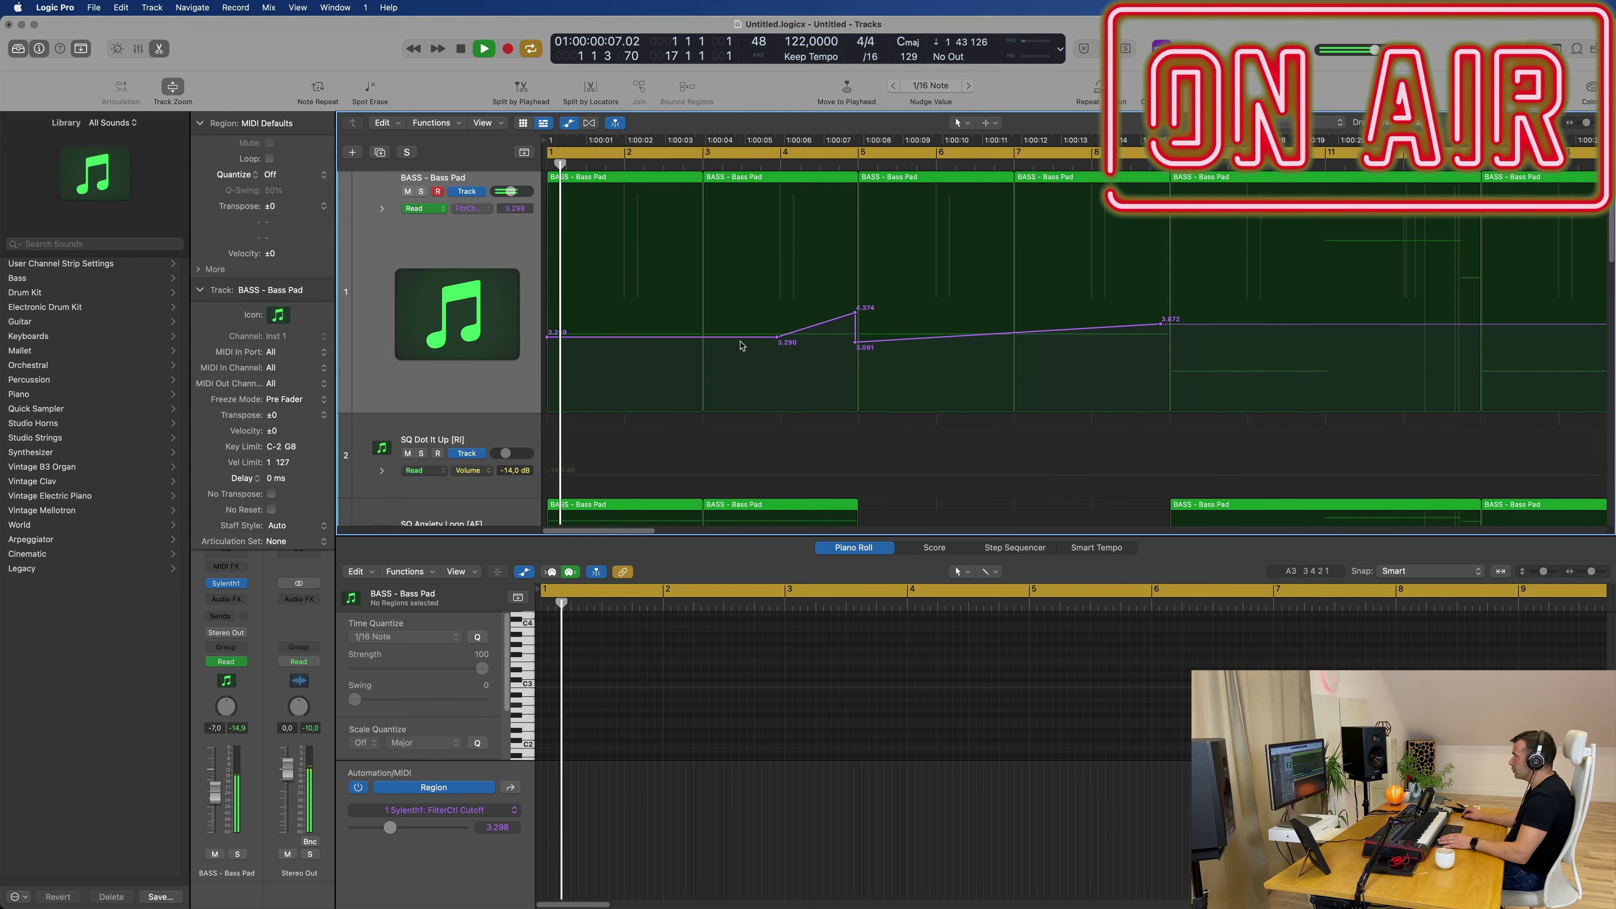
- Shift the bass cutoff's peak and drop points slightly later to line up with the start of bar 5
{"action": "left_click", "coordinate": [859, 342]}
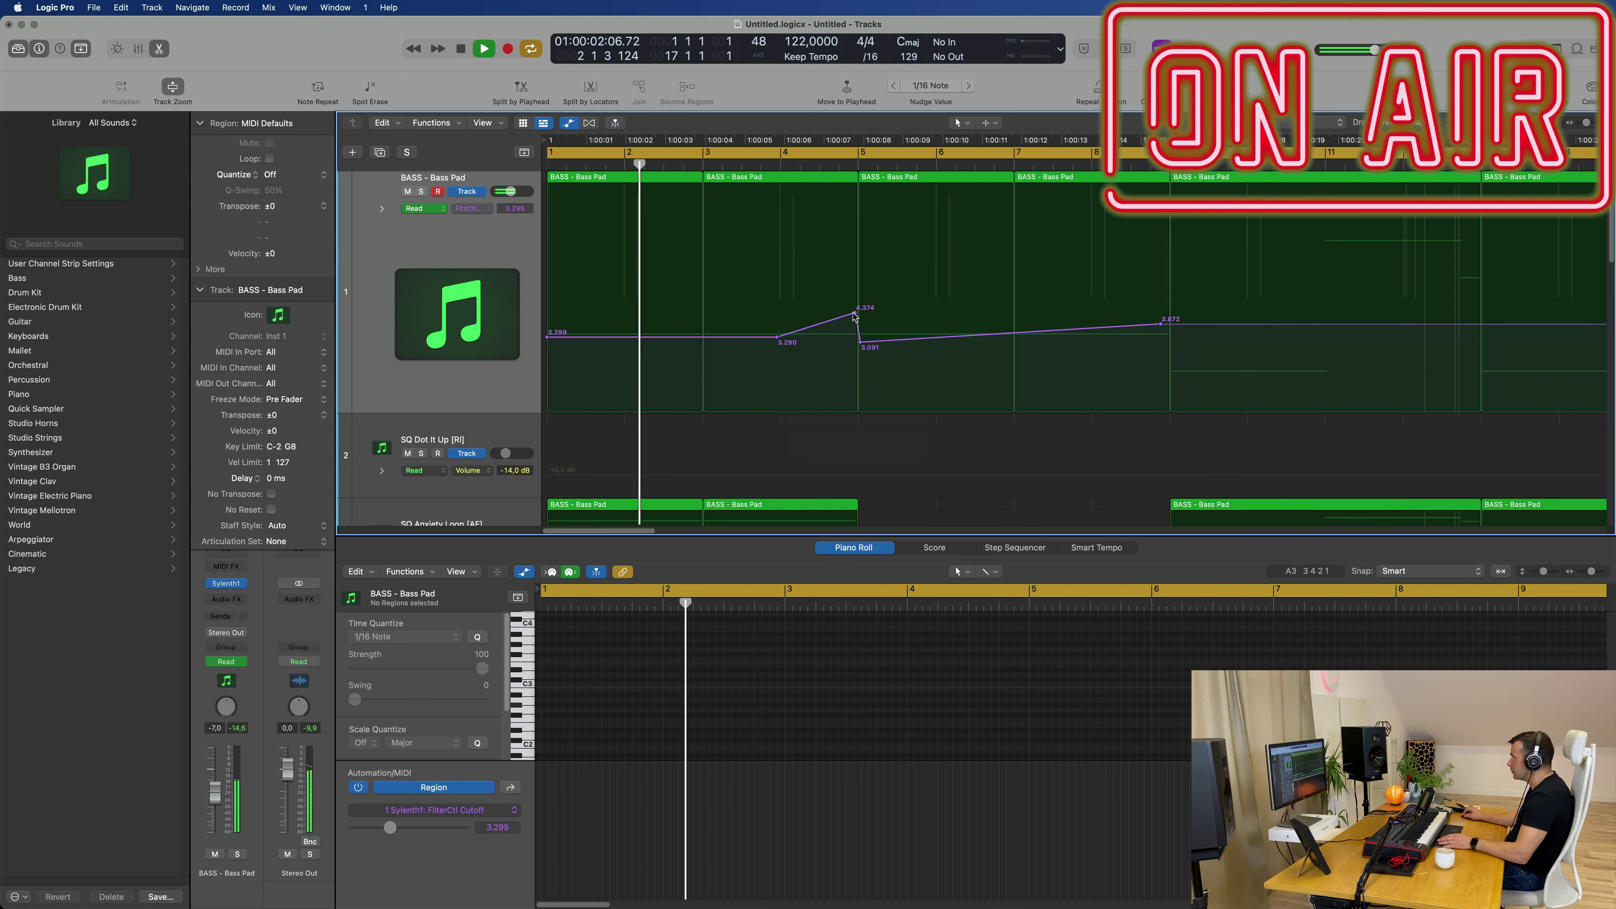
{"action": "left_click_drag", "start_coordinate": [856, 313], "coordinate": [858, 313]}
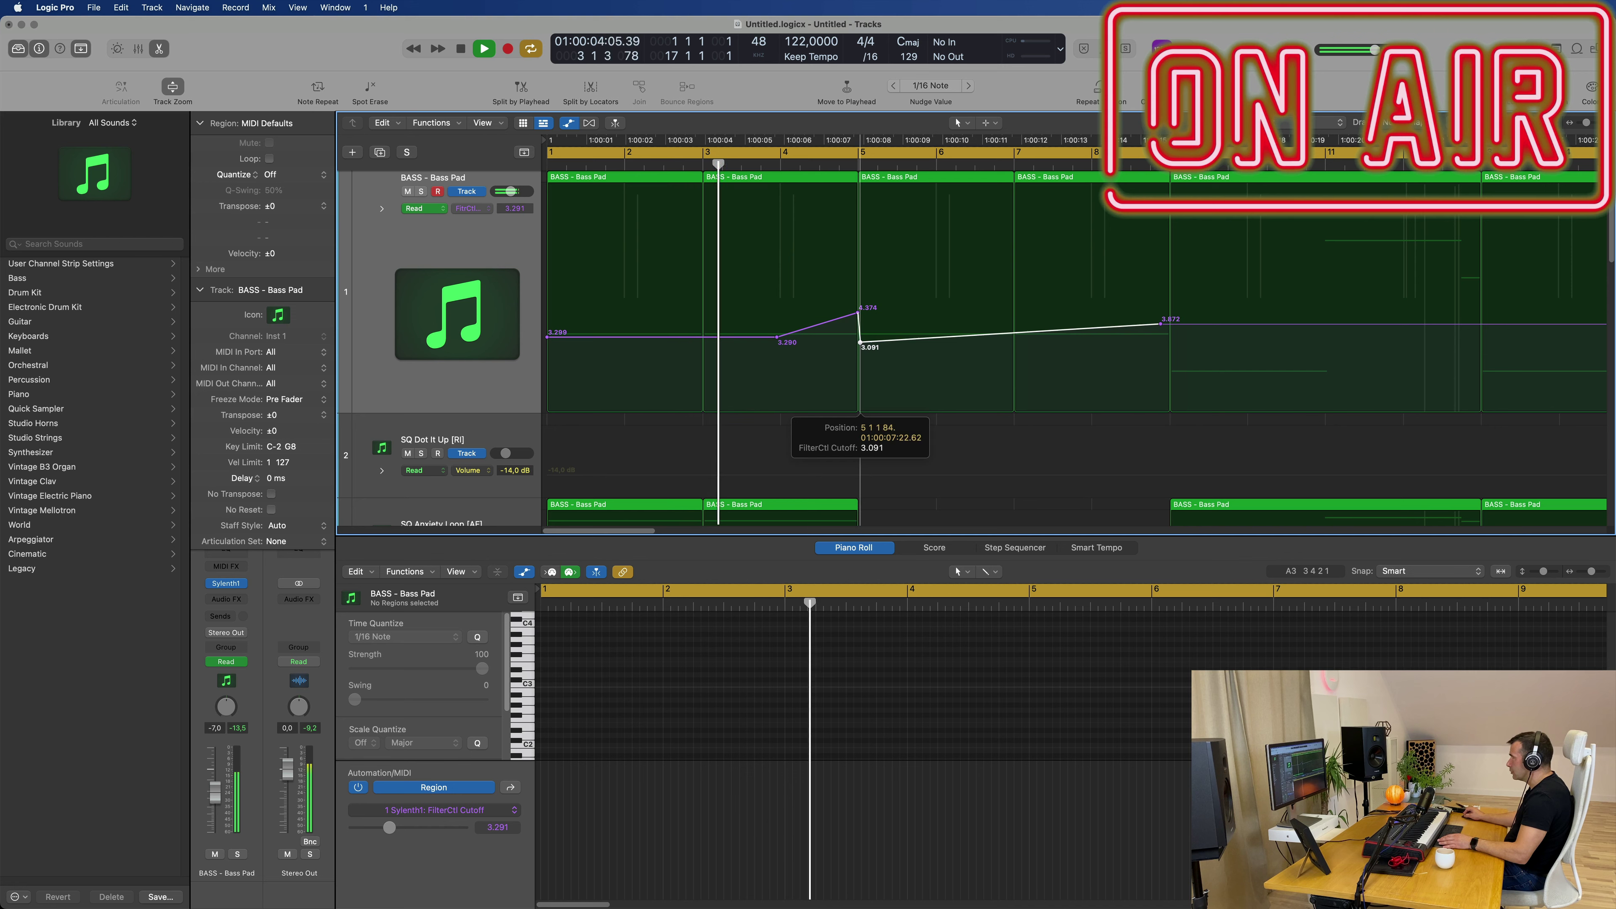
{"action": "scroll", "coordinate": [853, 368], "scroll_direction": "down", "scroll_amount": 3}
{"action": "scroll", "coordinate": [758, 408], "scroll_direction": "down", "scroll_amount": 2}
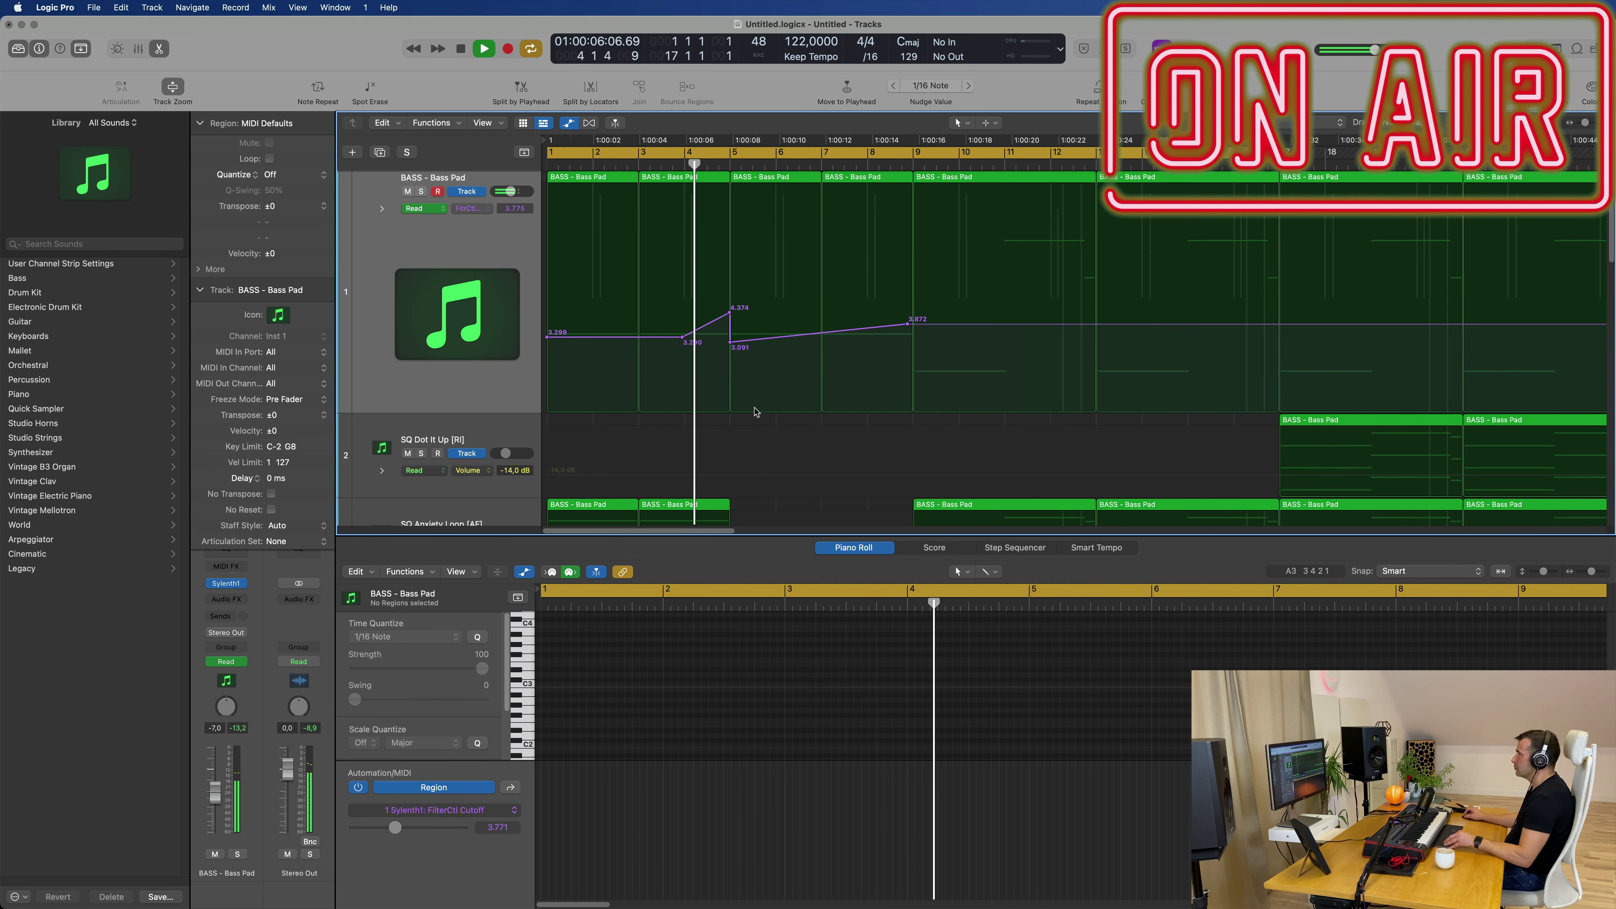
{"action": "scroll", "coordinate": [764, 417], "scroll_direction": "down", "scroll_amount": 1}
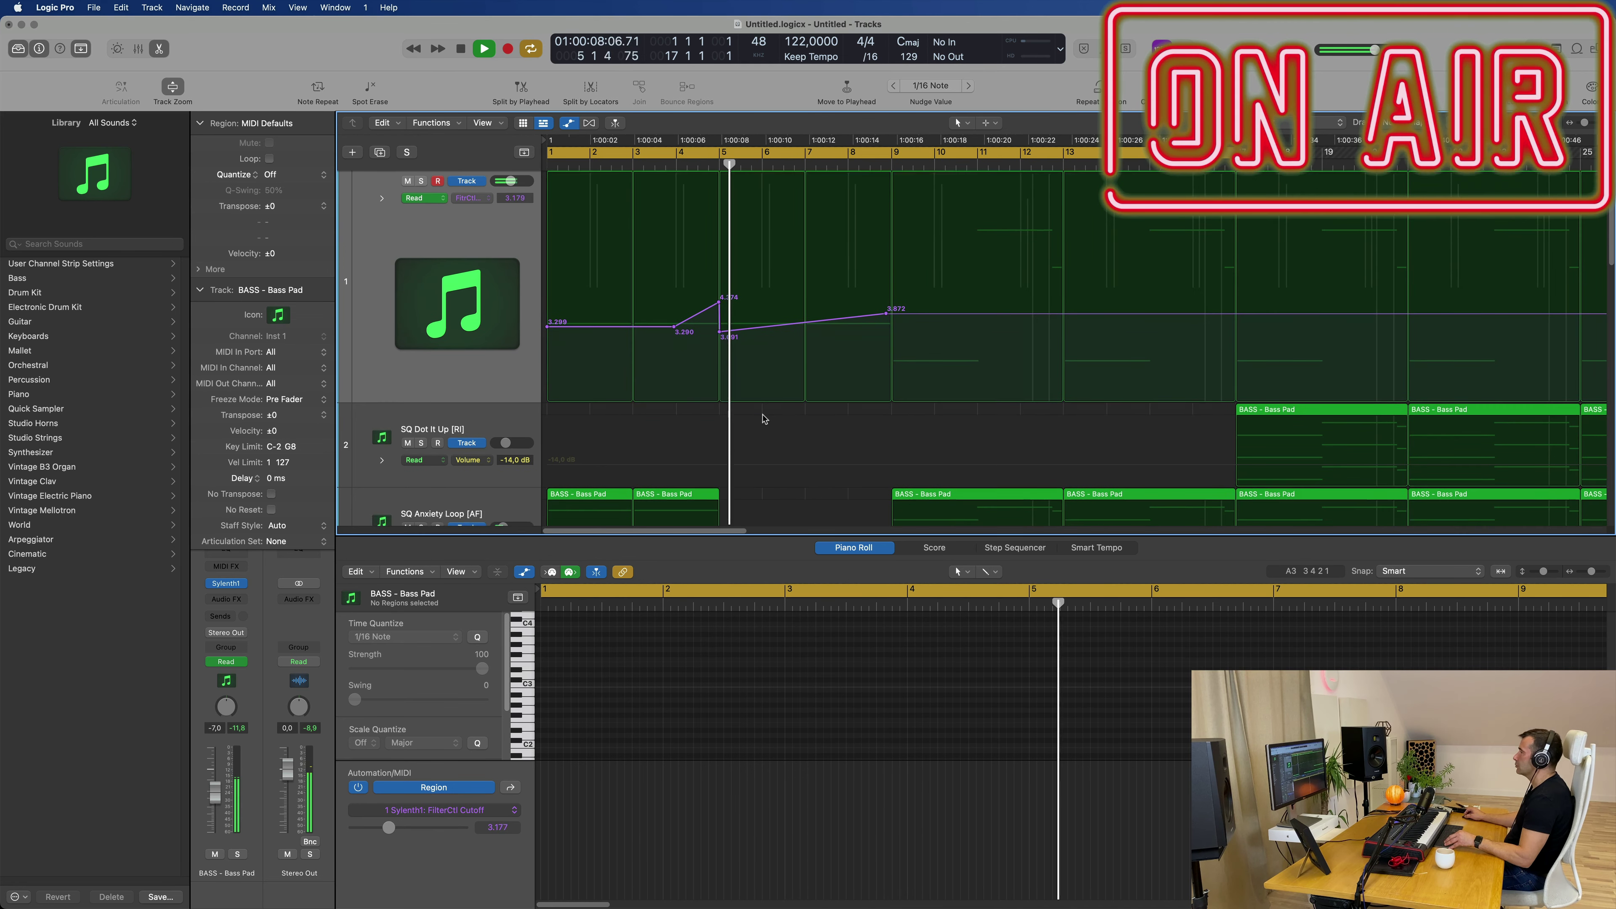
- Delete the two long BASS - Bass Pad regions in bars 9 to 16 and repeat the first four regions with their cutoff automation there
{"action": "scroll", "coordinate": [763, 417], "scroll_direction": "down", "scroll_amount": 5}
{"action": "scroll", "coordinate": [766, 418], "scroll_direction": "down", "scroll_amount": 6}
{"action": "scroll", "coordinate": [704, 346], "scroll_direction": "up", "scroll_amount": 3}
{"action": "scroll", "coordinate": [698, 346], "scroll_direction": "down", "scroll_amount": 1}
{"action": "scroll", "coordinate": [682, 349], "scroll_direction": "down", "scroll_amount": 1}
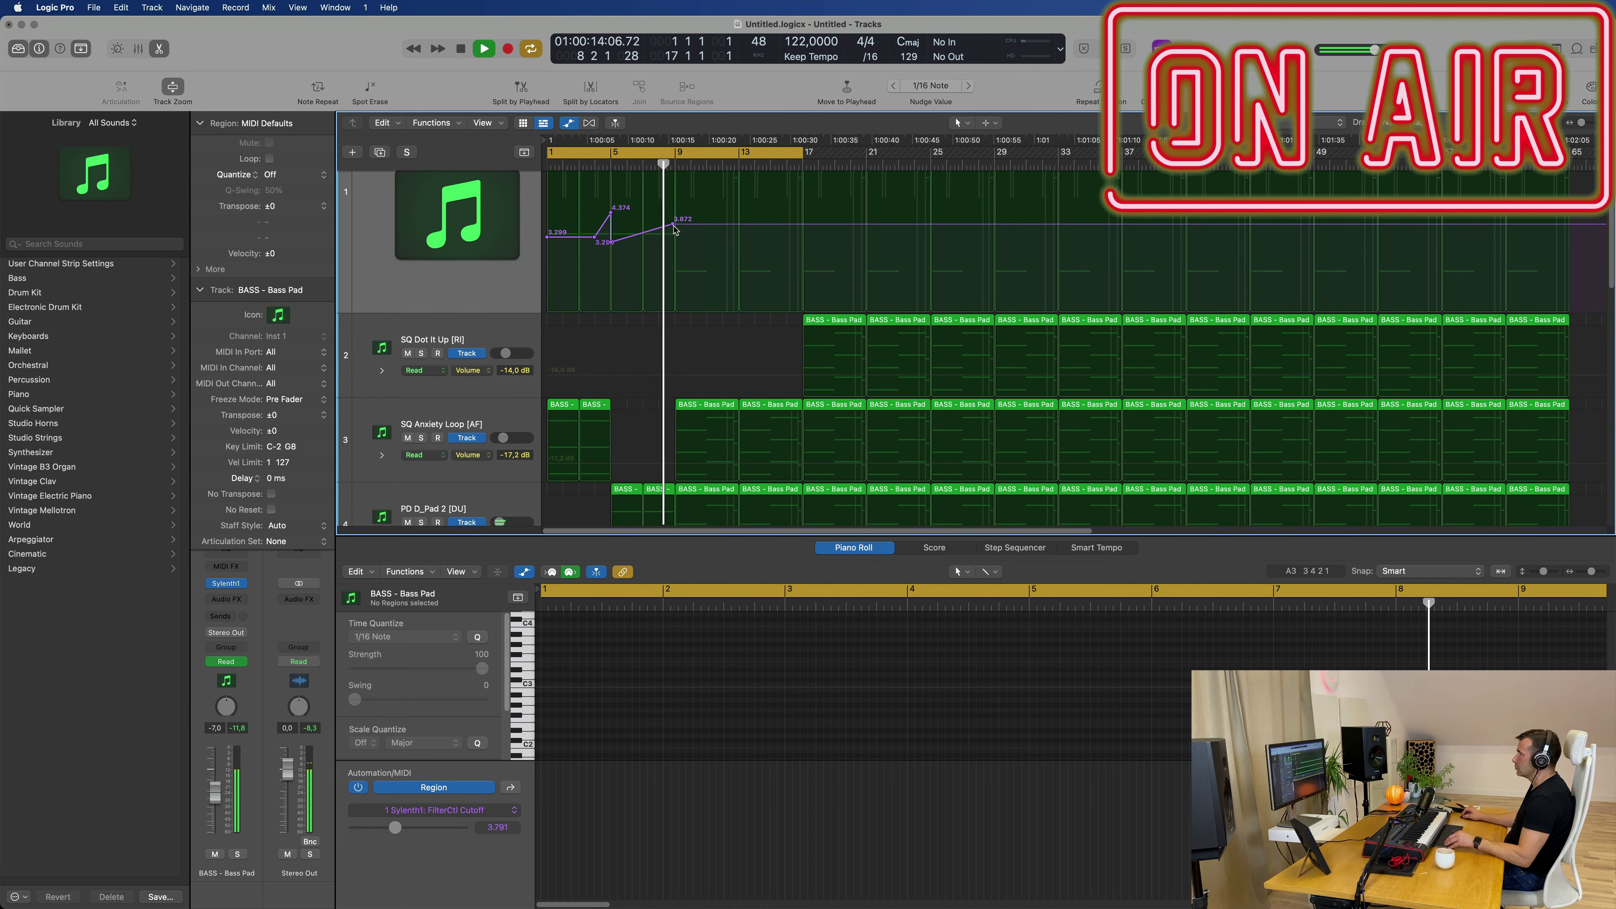
{"action": "key", "text": "Return"}
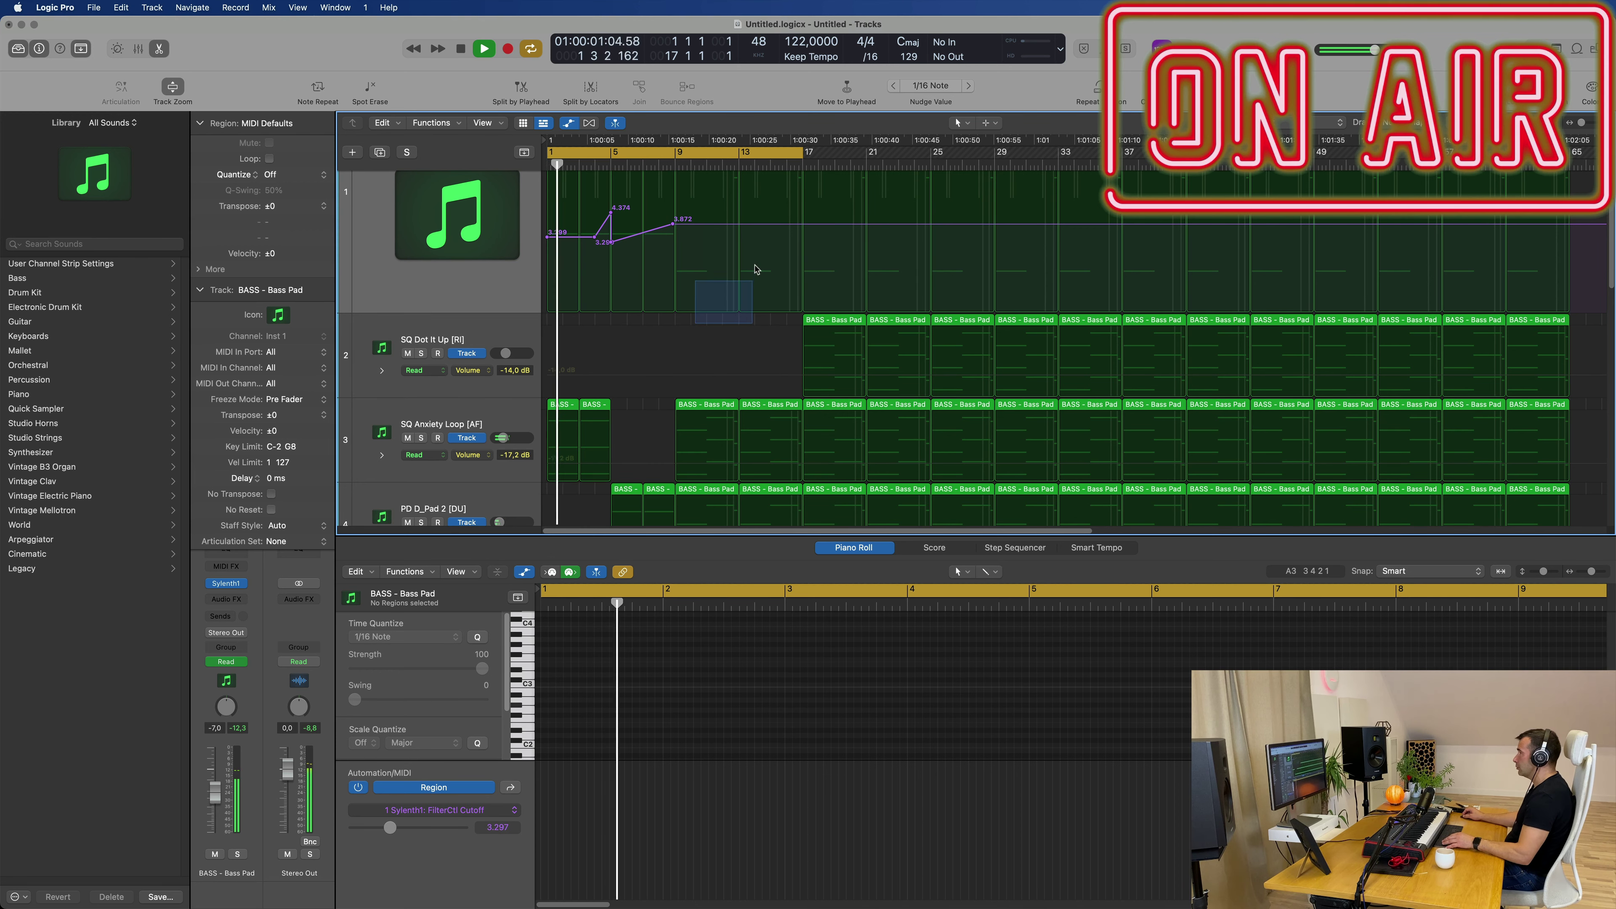
{"action": "scroll", "coordinate": [753, 325], "scroll_direction": "up", "scroll_amount": 3}
{"action": "left_click", "coordinate": [723, 180]}
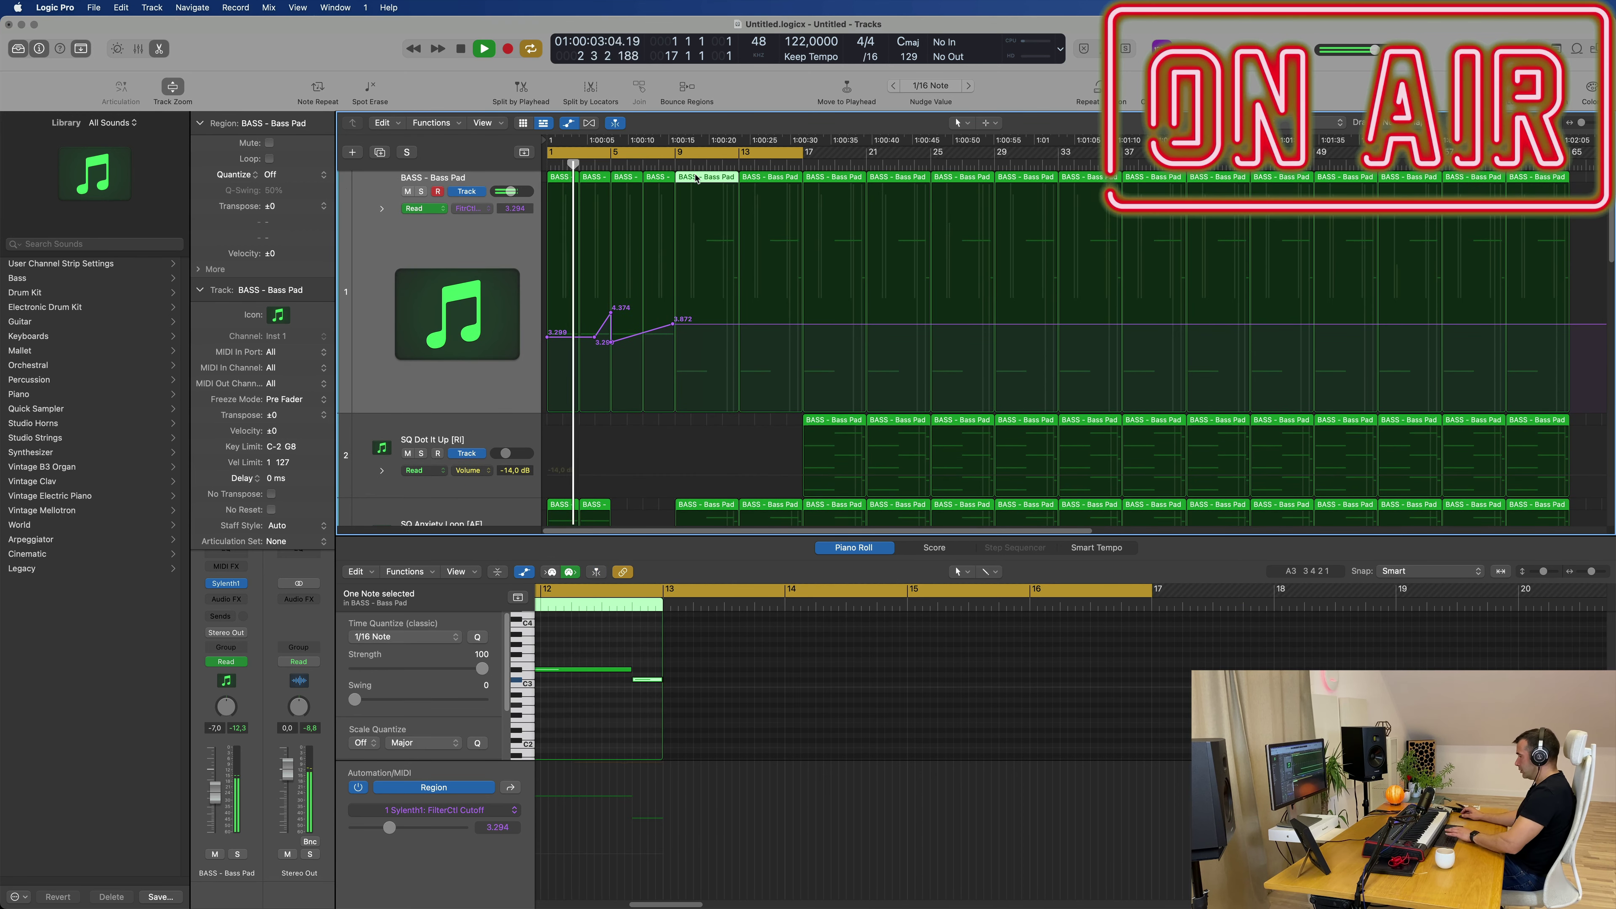
{"action": "key", "text": "BackSpace"}
{"action": "left_click", "coordinate": [746, 181]}
{"action": "key", "text": "Delete"}
{"action": "left_click", "coordinate": [453, 182]}
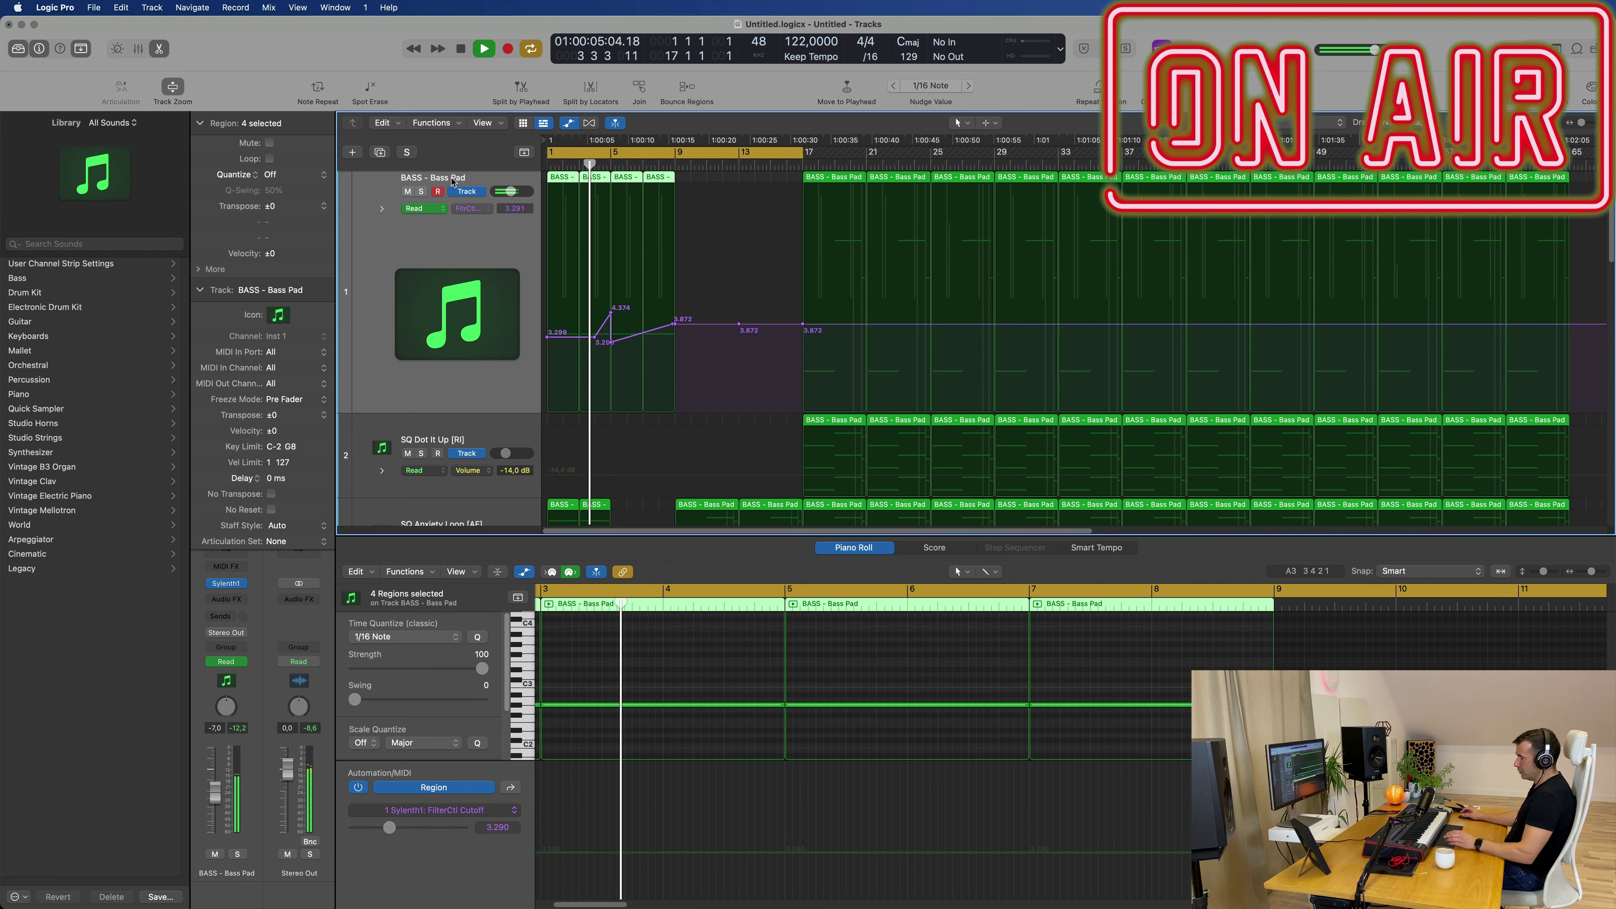
{"action": "key", "text": "super+r"}
- Reduce the track heights and delete the SQ Anxiety Loop track's regions in bars 9 to 16
{"action": "scroll", "coordinate": [635, 350], "scroll_direction": "down", "scroll_amount": 3}
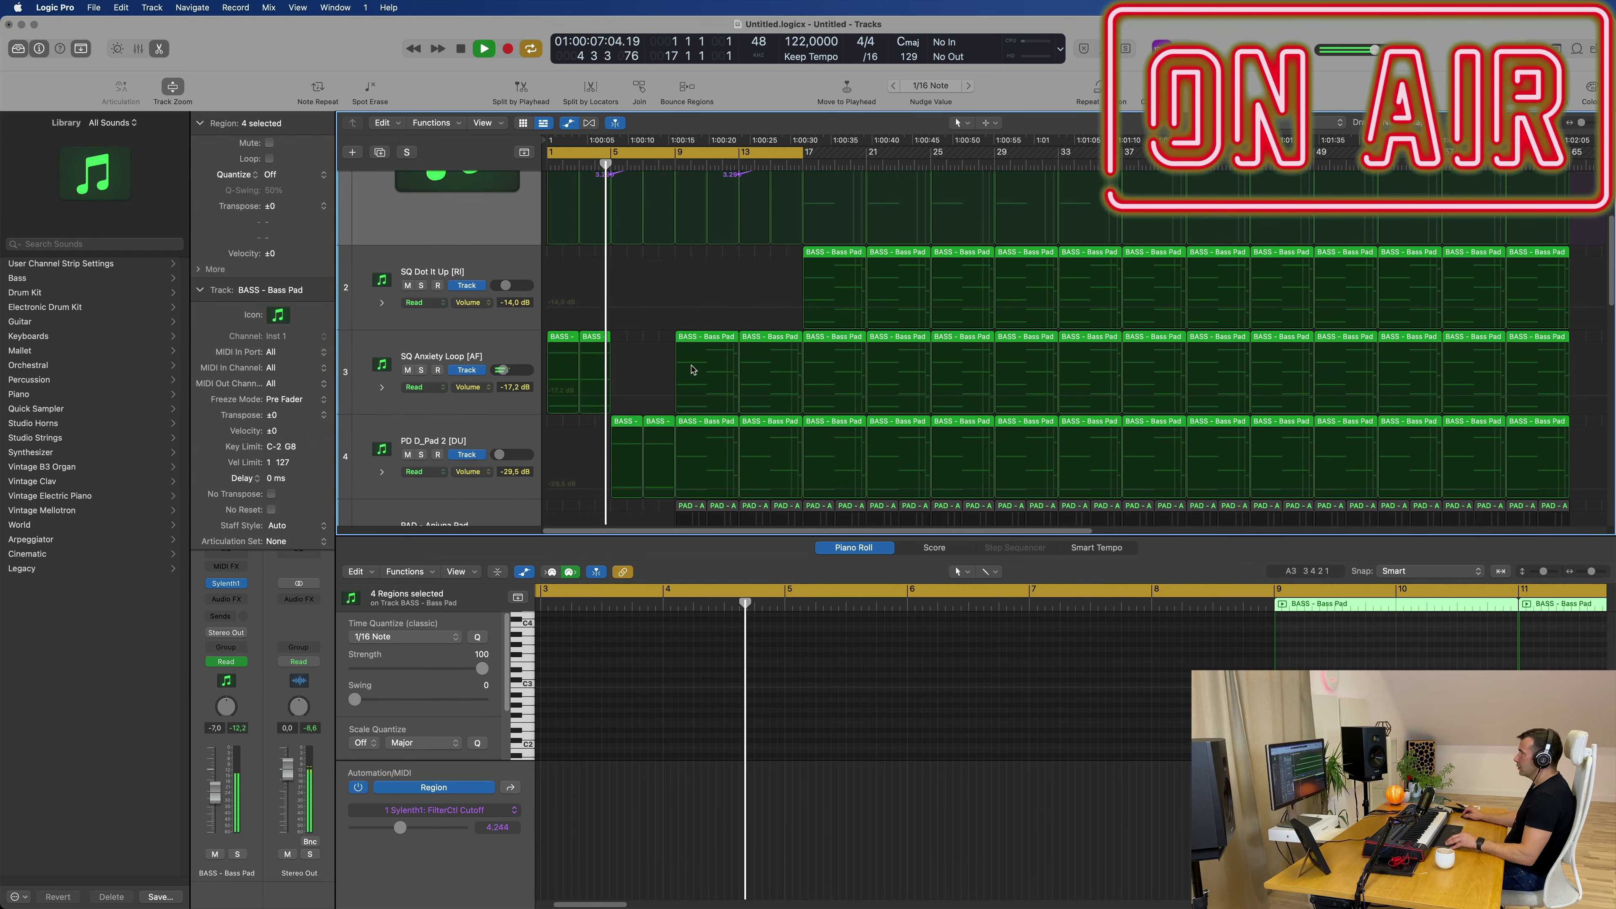
{"action": "key", "text": "super+Left"}
{"action": "key", "text": "super+Left"}
{"action": "key", "text": "super+Left"}
{"action": "left_click", "coordinate": [647, 324]}
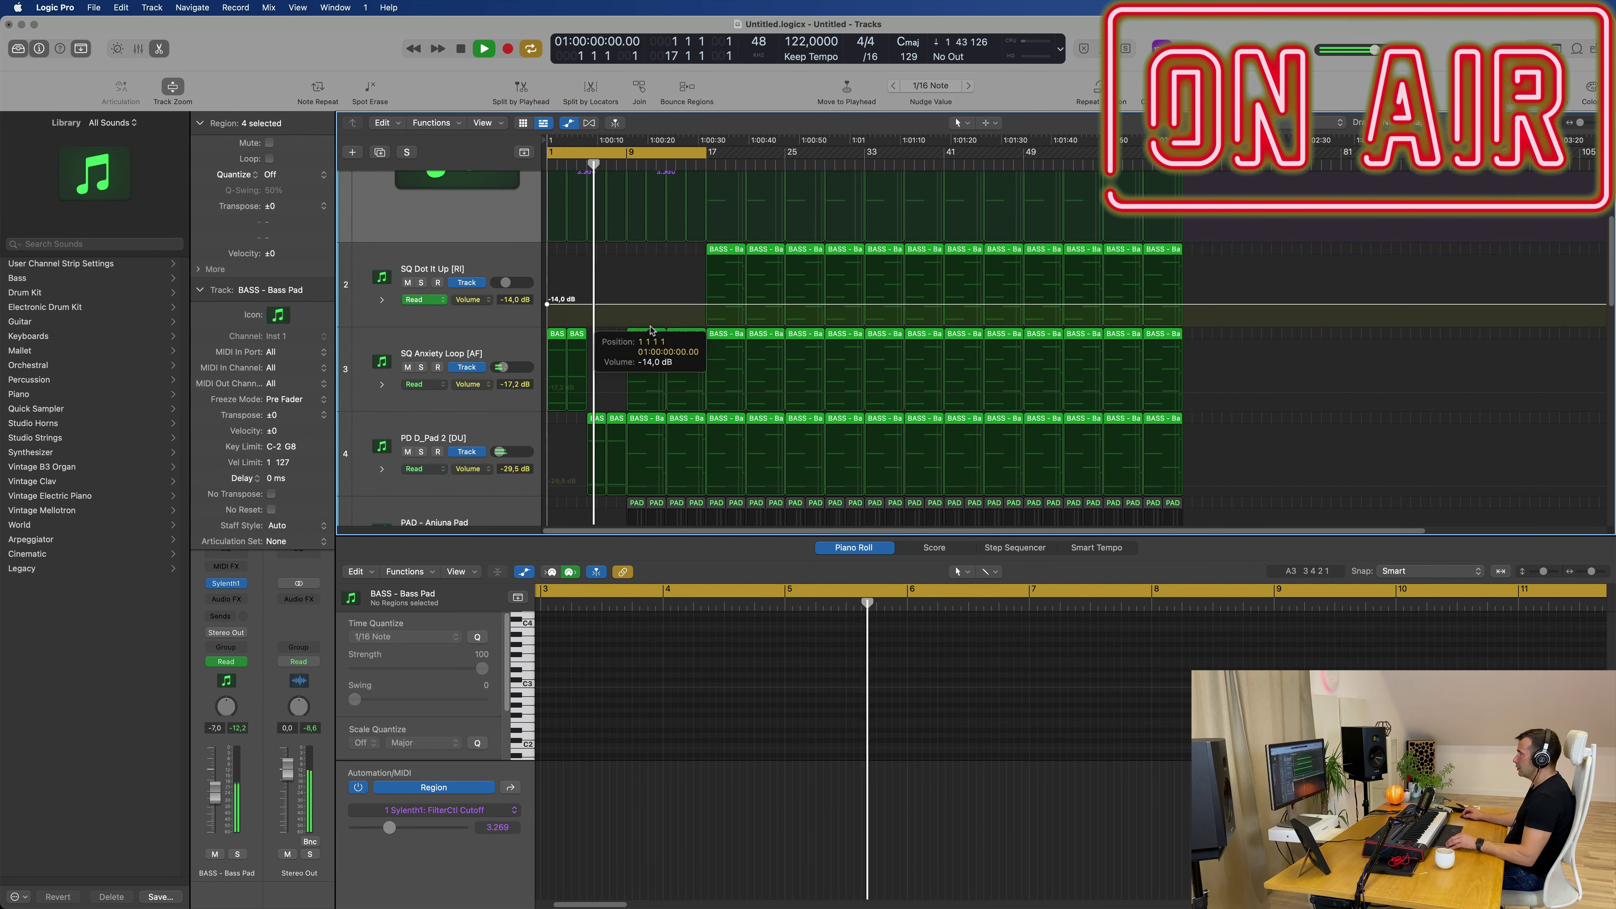
{"action": "left_click", "coordinate": [588, 323]}
{"action": "key", "text": "super+Up"}
{"action": "key", "text": "super+Up"}
{"action": "key", "text": "super+Up"}
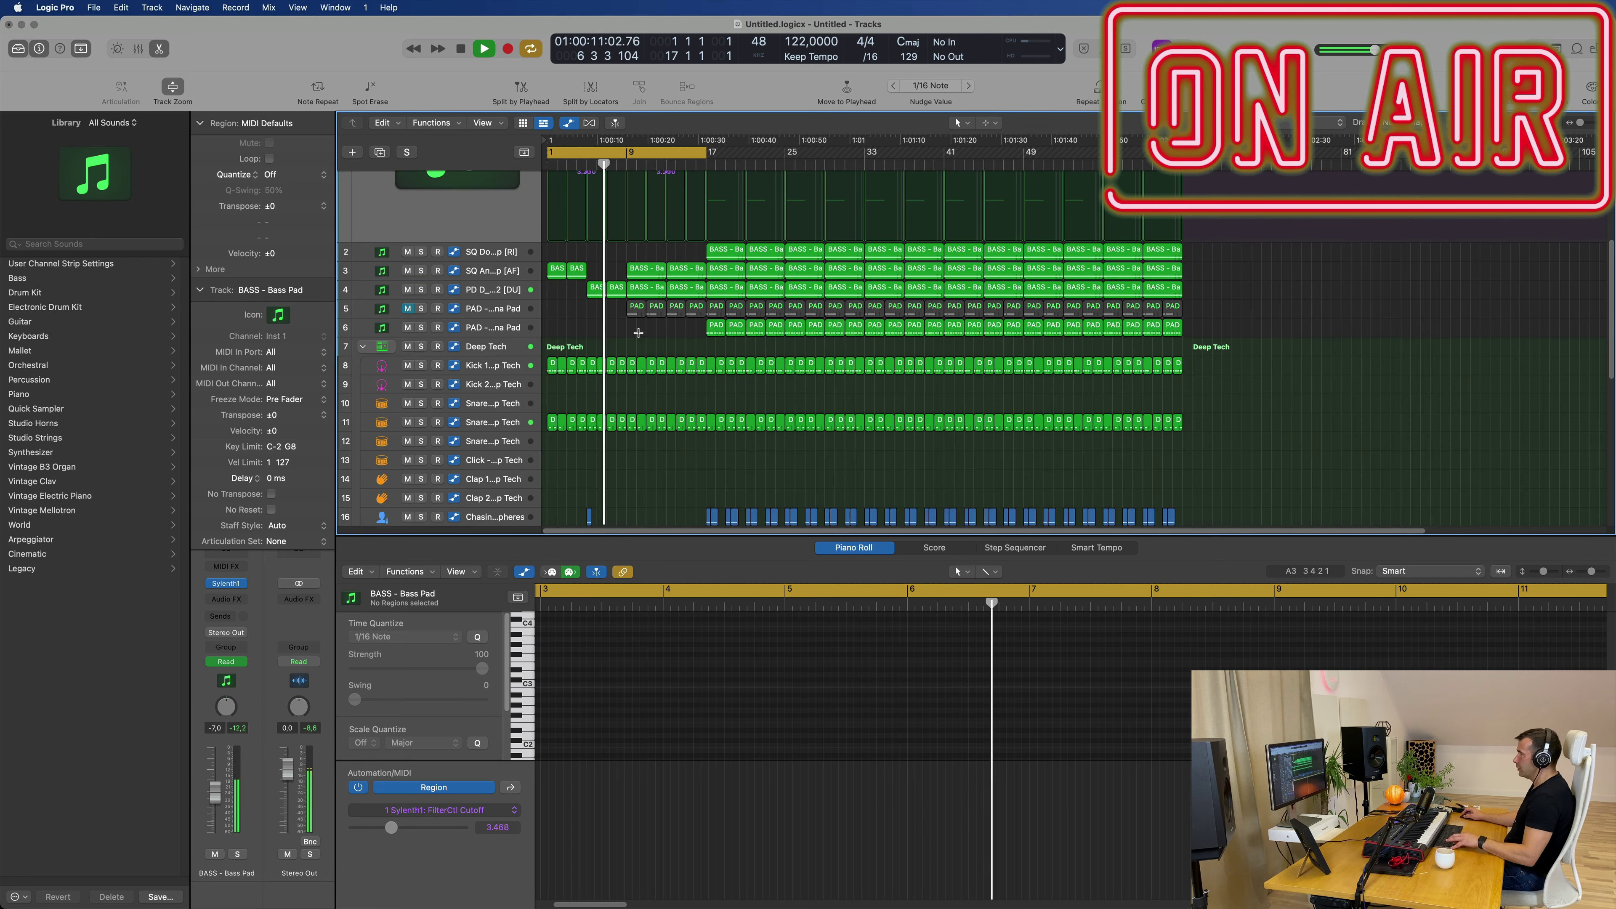
{"action": "scroll", "coordinate": [637, 333], "scroll_direction": "up", "scroll_amount": 3}
{"action": "key", "text": "space"}
{"action": "key", "text": "space"}
{"action": "left_click", "coordinate": [649, 441]}
{"action": "key", "text": "BackSpace"}
{"action": "left_click", "coordinate": [686, 442]}
{"action": "key", "text": "BackSpace"}
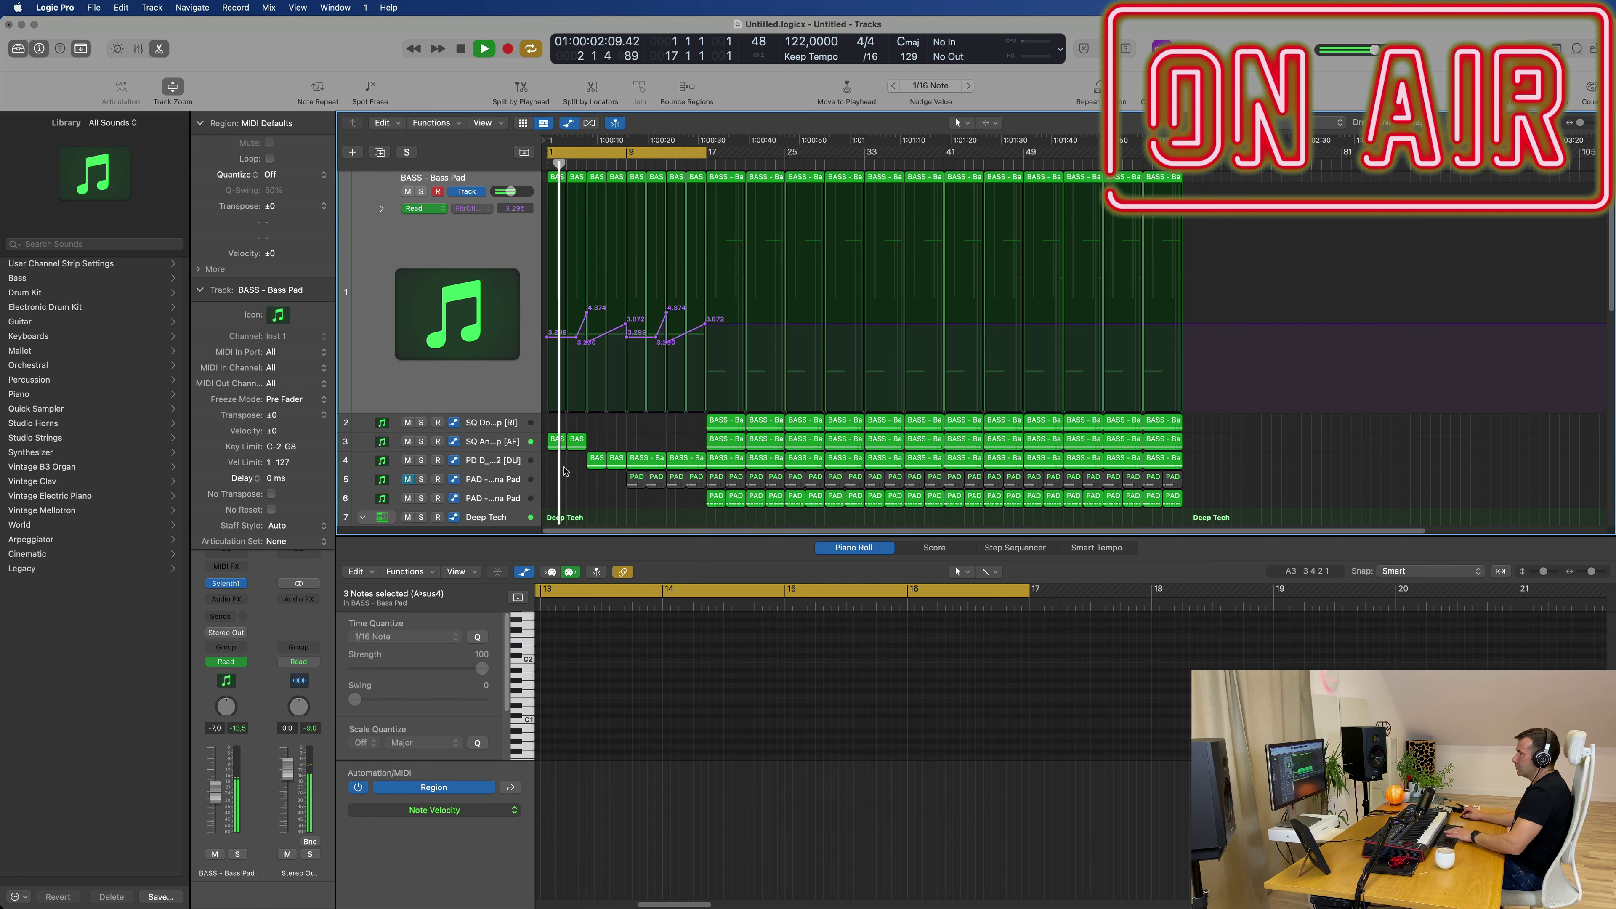
- Delete the two PD D_Pad 2 regions between bars 9 and 16
{"action": "left_click", "coordinate": [503, 466]}
{"action": "key", "text": "super+Right"}
{"action": "key", "text": "super+Right"}
{"action": "key", "text": "super+Right"}
{"action": "key", "text": "super+Right"}
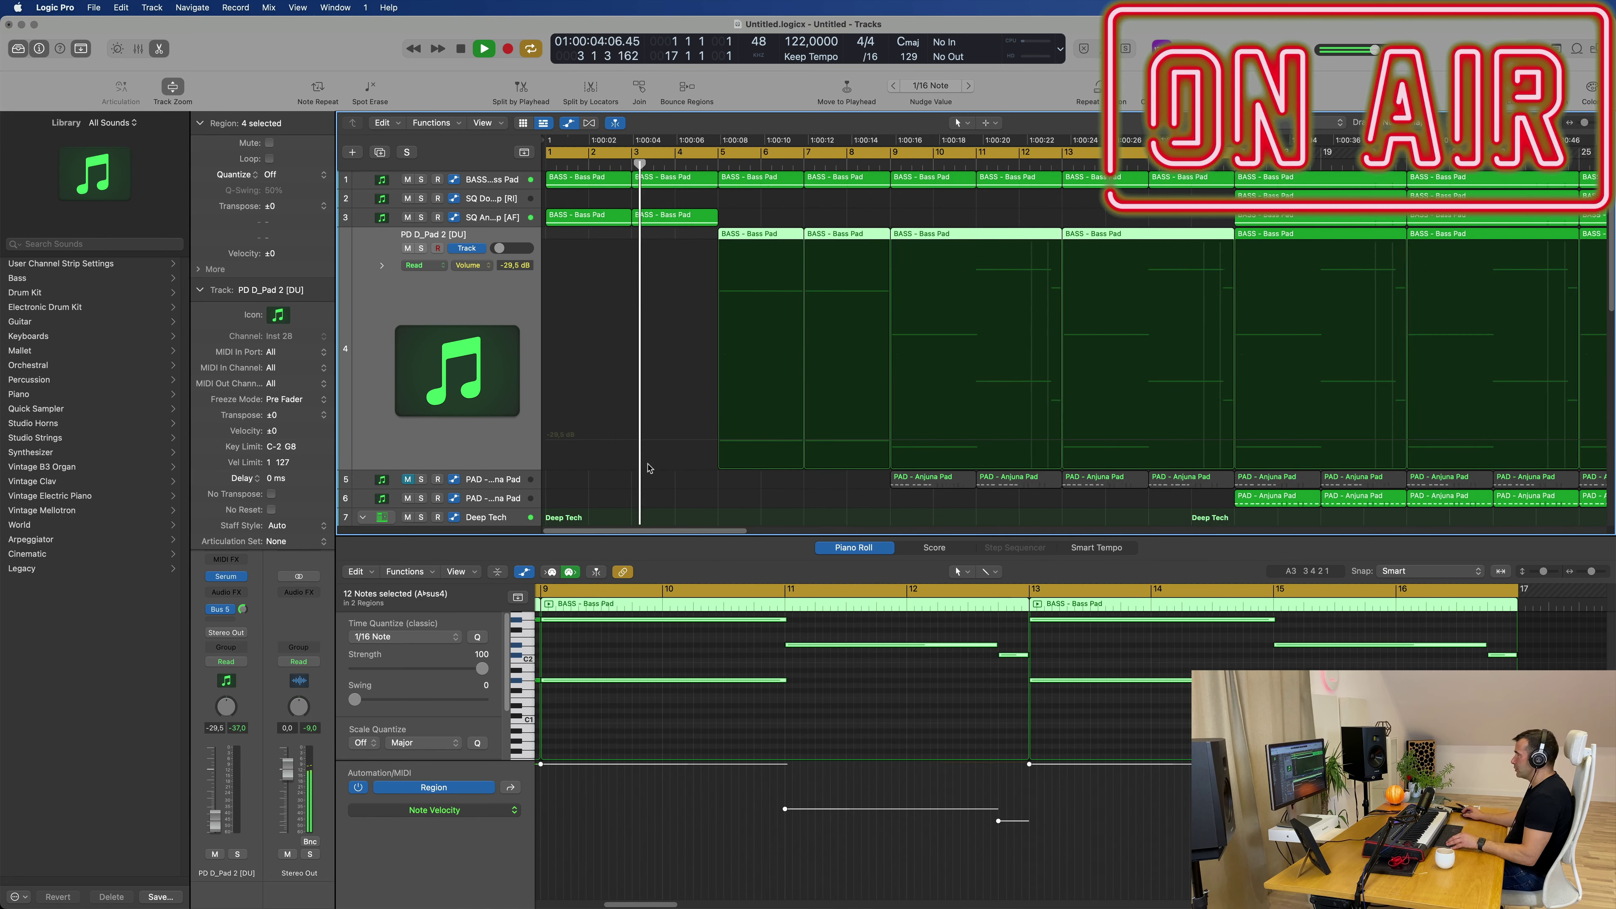
{"action": "key", "text": "super+Left"}
{"action": "left_click", "coordinate": [1008, 226]}
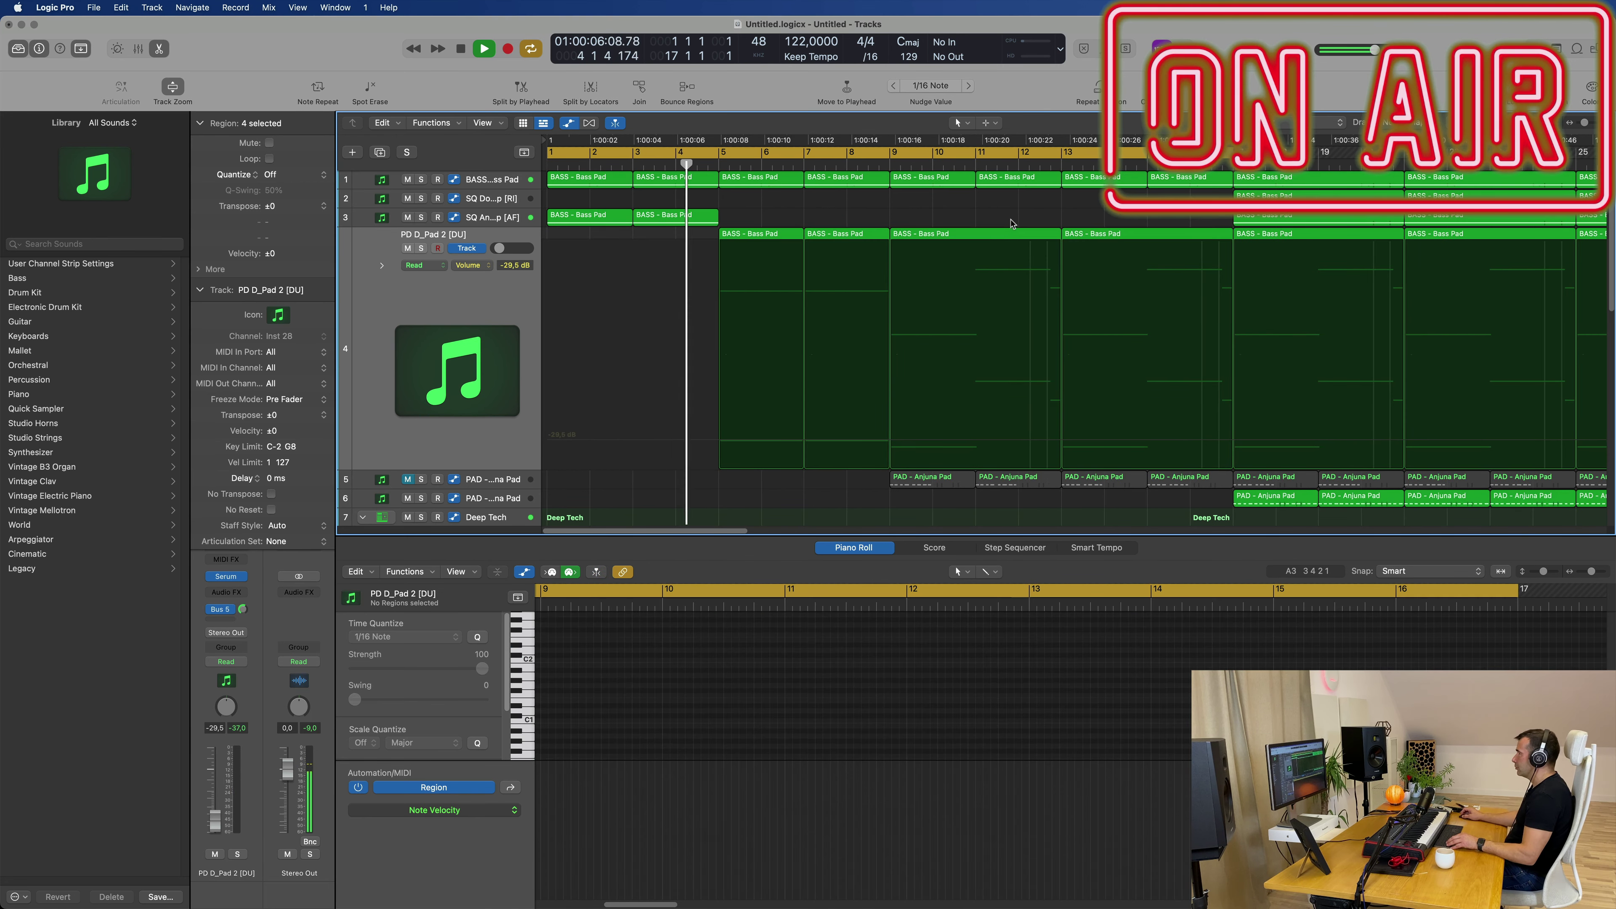
{"action": "left_click", "coordinate": [1001, 239]}
{"action": "key", "text": "Delete"}
{"action": "key", "text": "Delete"}
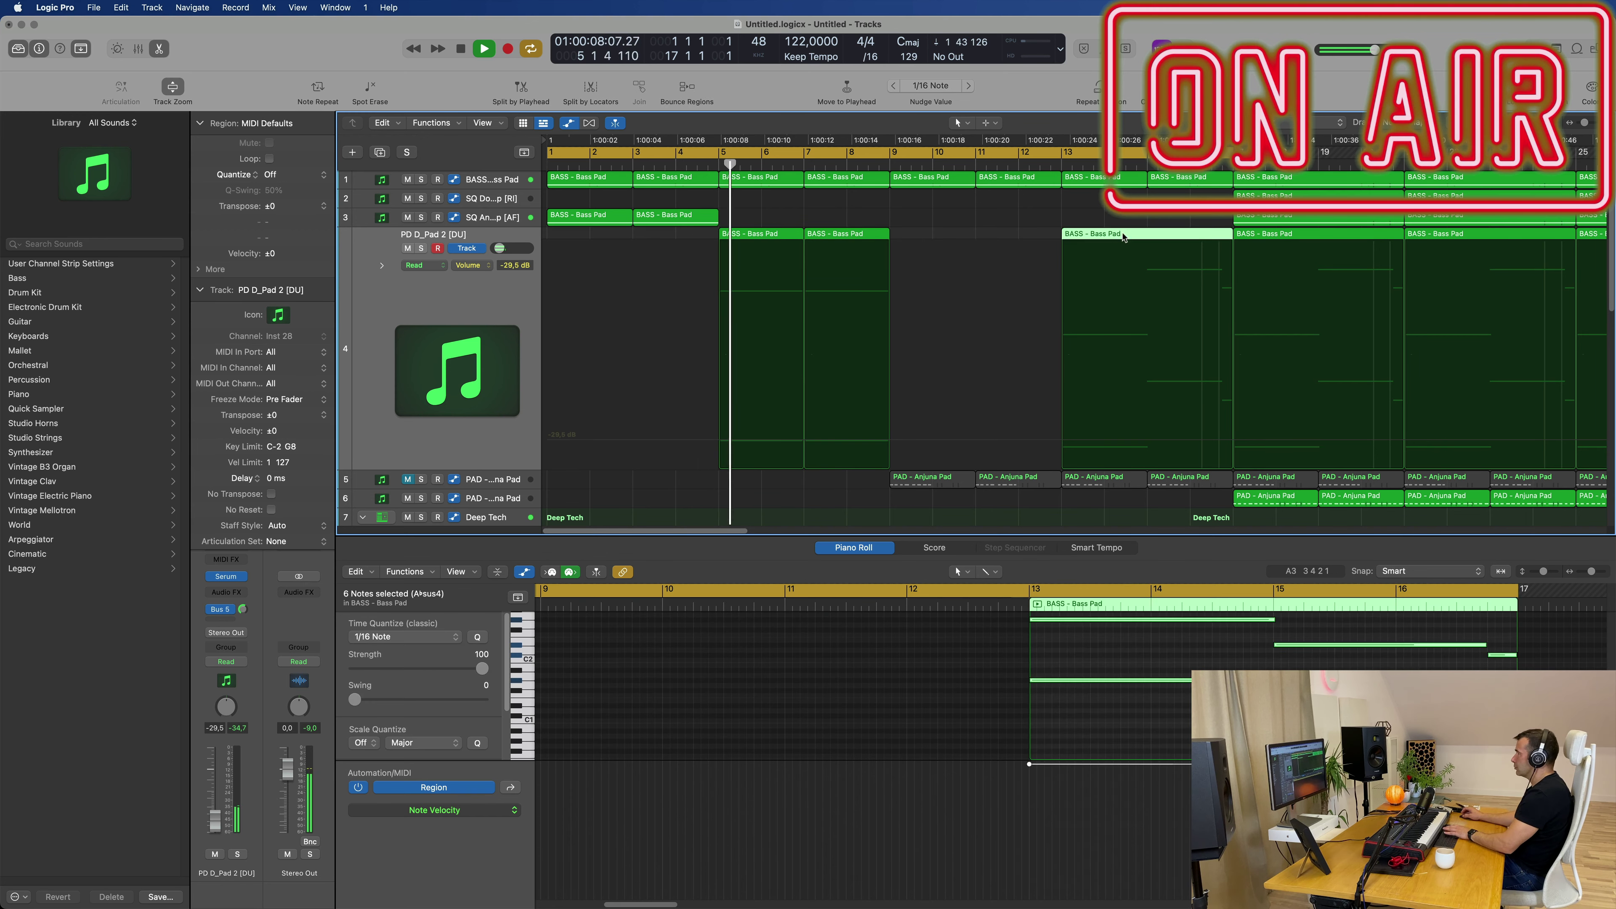
{"action": "key", "text": "super+Left"}
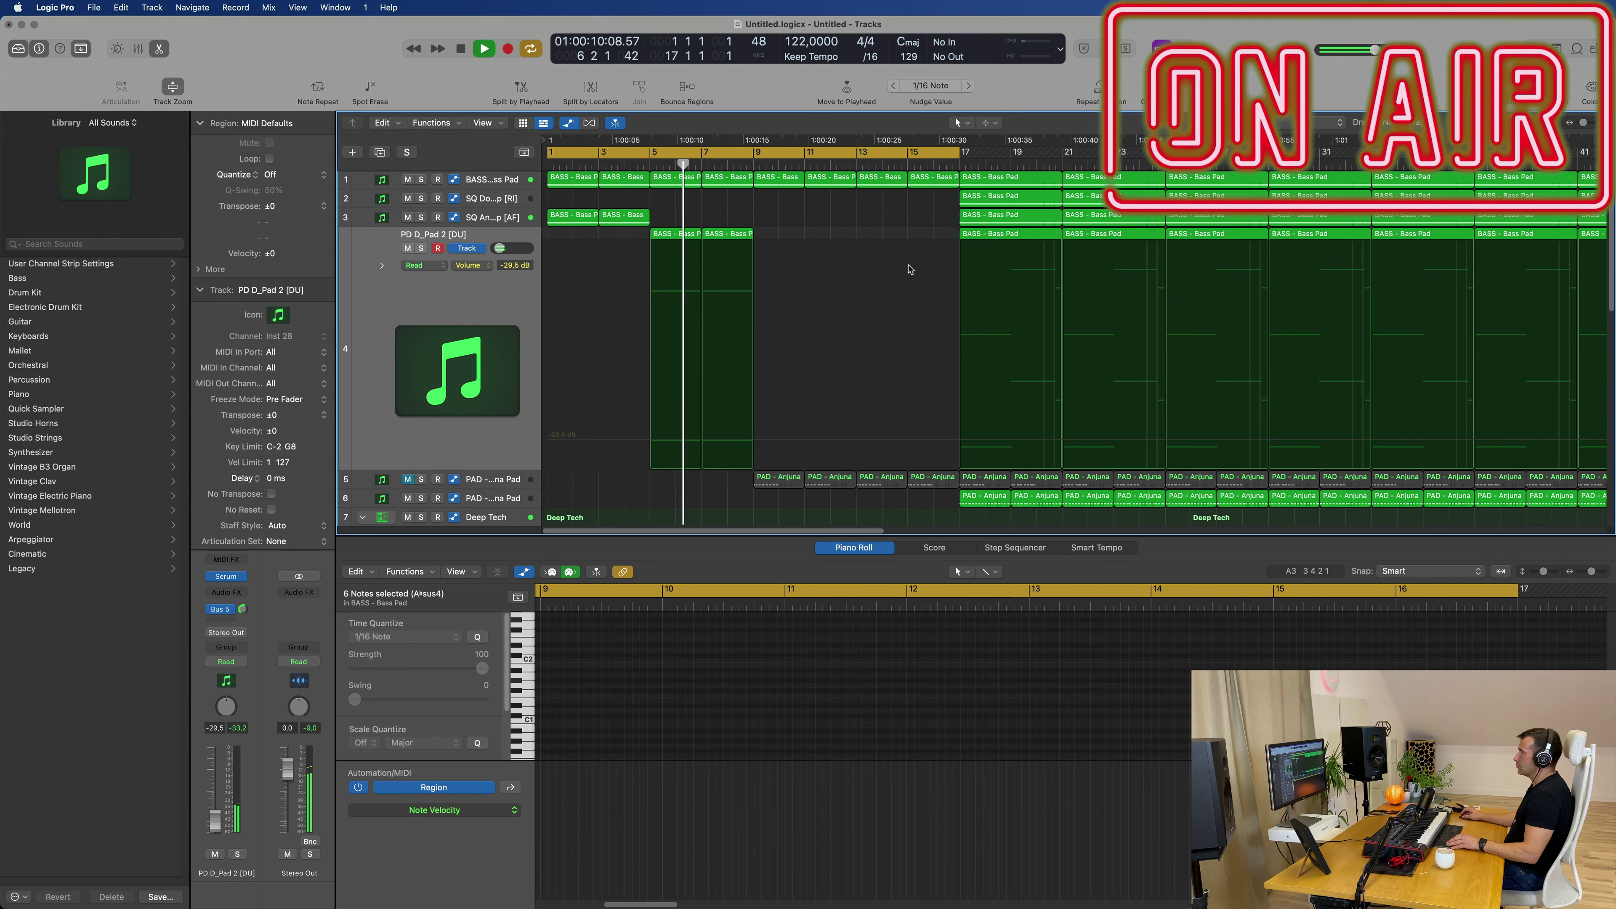
{"action": "scroll", "coordinate": [848, 284], "scroll_direction": "left", "scroll_amount": 3}
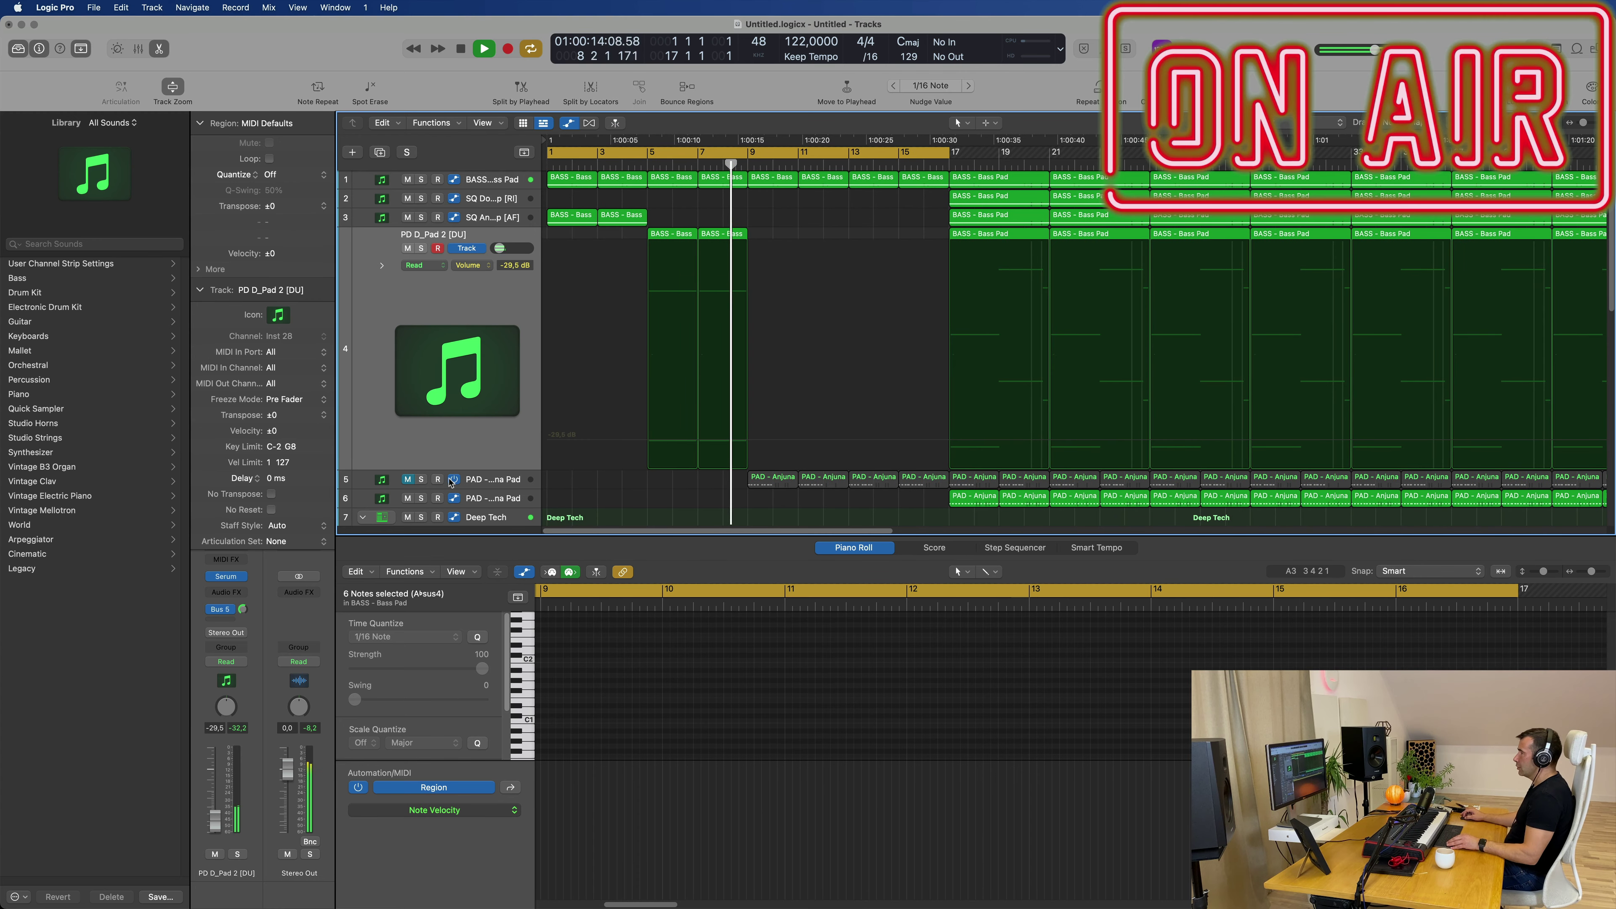
- Unmute the PAD - Anjuna Pad track 5 and delete its regions in bars 9 to 16
{"action": "left_click", "coordinate": [408, 478]}
{"action": "key", "text": "super+Left"}
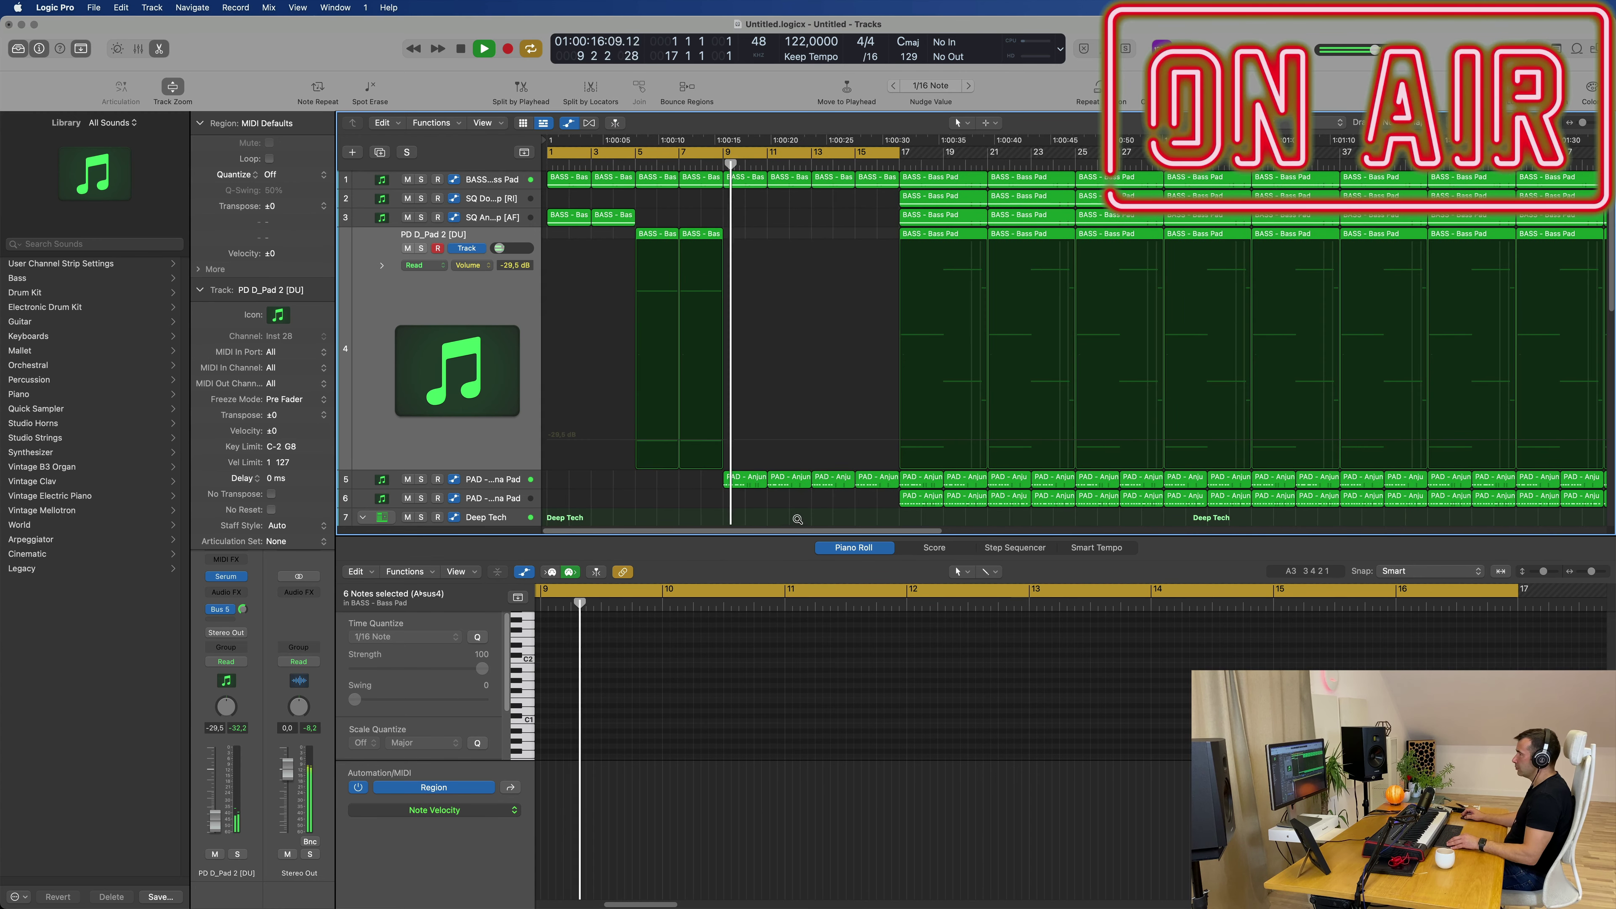
{"action": "key", "text": "Return"}
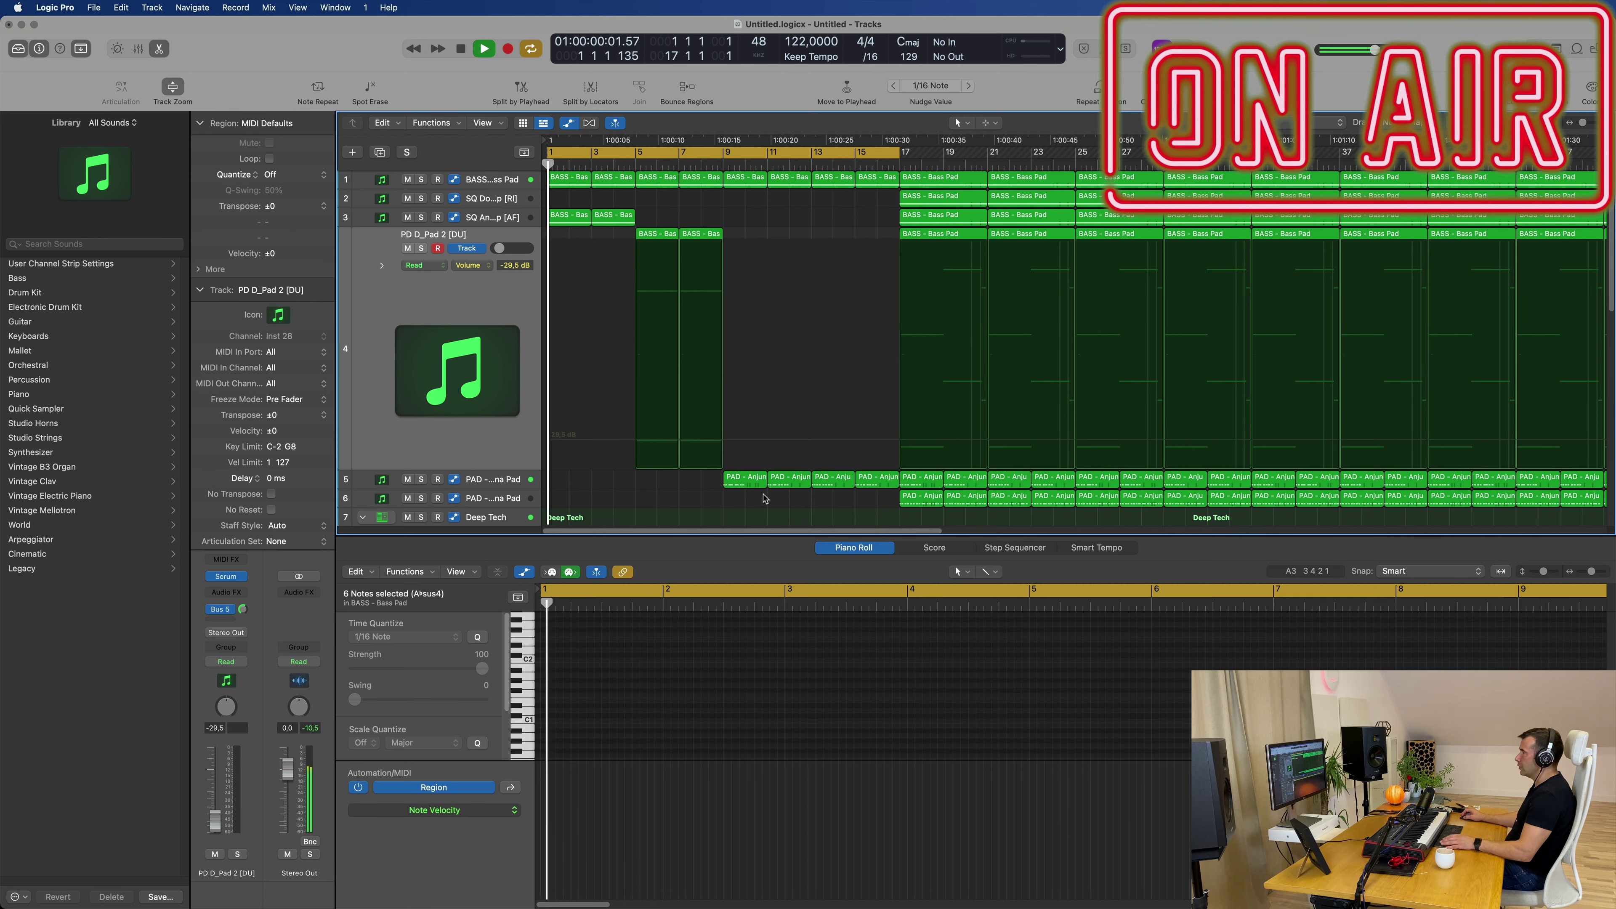
{"action": "left_click_drag", "start_coordinate": [706, 490], "coordinate": [863, 479]}
{"action": "key", "text": "BackSpace"}
- Copy the two opening SQ Anxiety Loop regions to bars 9 to 12 and repeat the two PD D_Pad 2 regions from bar 9
{"action": "scroll", "coordinate": [810, 378], "scroll_direction": "up", "scroll_amount": 1}
{"action": "scroll", "coordinate": [791, 290], "scroll_direction": "down", "scroll_amount": 3}
{"action": "scroll", "coordinate": [791, 291], "scroll_direction": "up", "scroll_amount": 3}
{"action": "scroll", "coordinate": [792, 291], "scroll_direction": "up", "scroll_amount": 3}
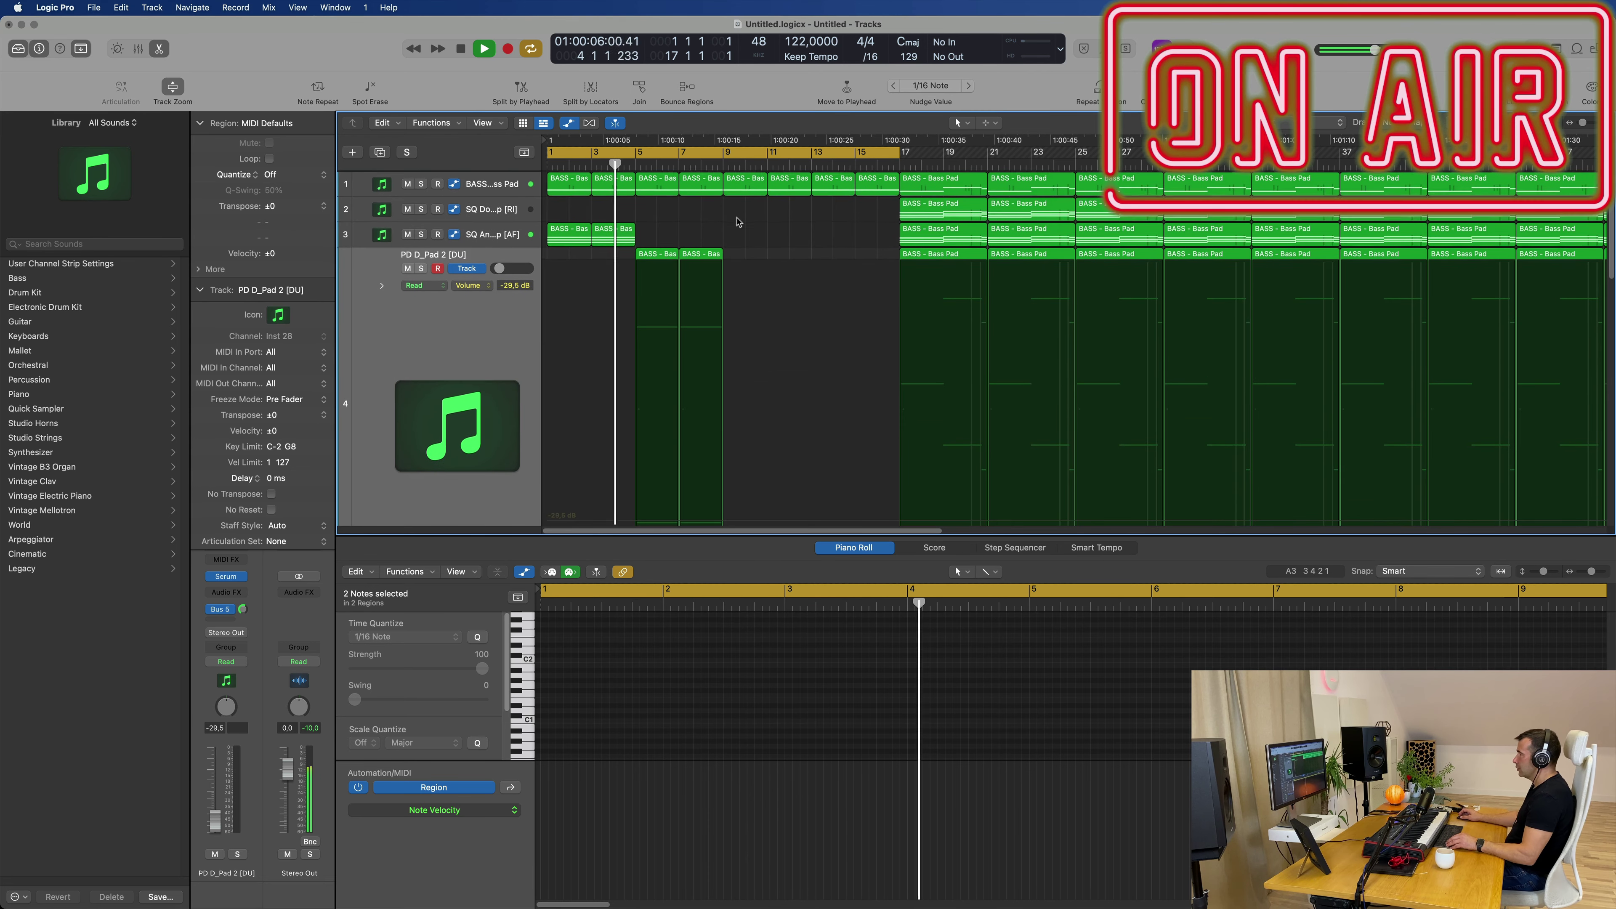
{"action": "left_click", "coordinate": [563, 230]}
{"action": "left_click_drag", "start_coordinate": [563, 227], "coordinate": [753, 232]}
{"action": "key", "text": "super+Left"}
{"action": "left_click_drag", "start_coordinate": [690, 253], "coordinate": [628, 253]}
{"action": "key", "text": "super+r"}
{"action": "key", "text": "super+Left"}
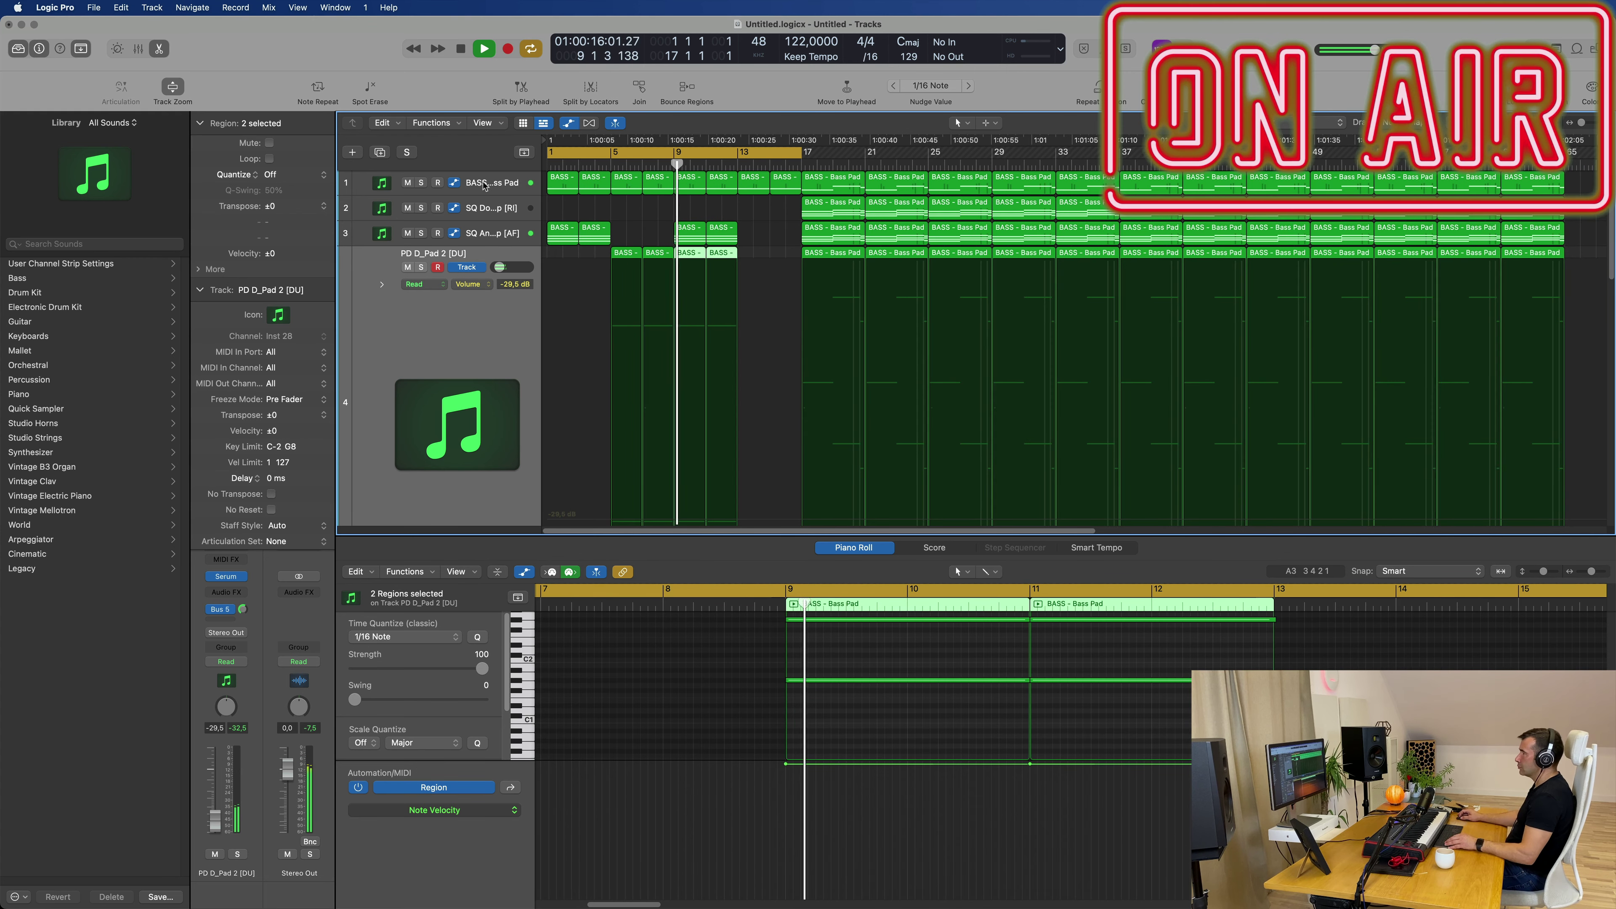
- Align the BASS - Bass Pad track's repeated cutoff drop point of 3.091 with the start of bar 13
{"action": "left_click", "coordinate": [506, 183]}
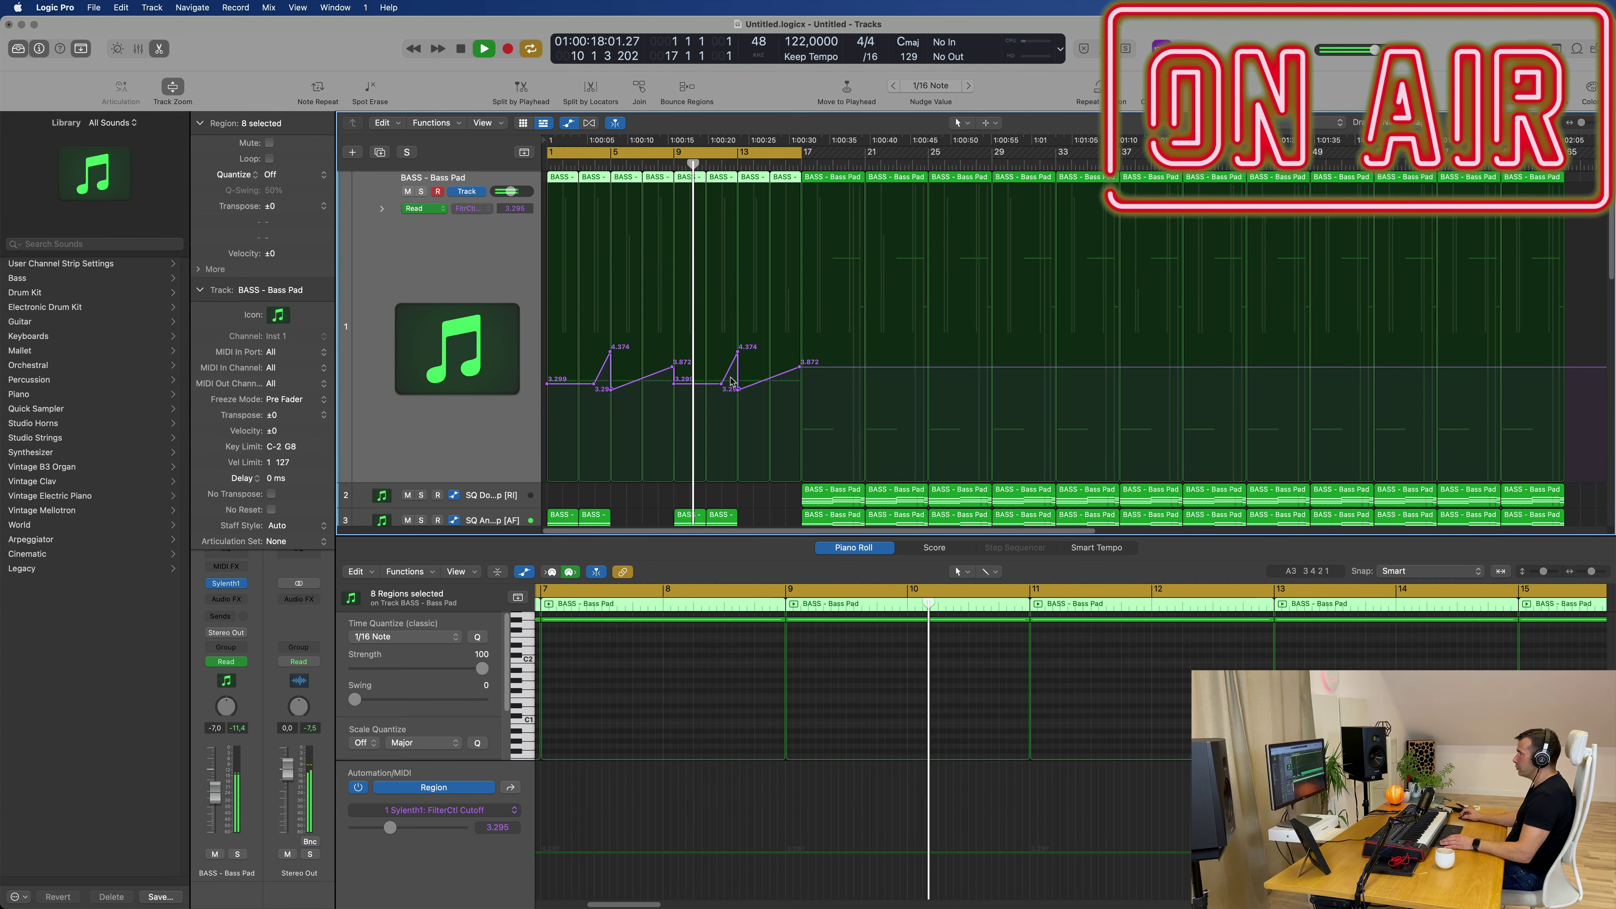
{"action": "key", "text": "super+Right"}
{"action": "scroll", "coordinate": [777, 412], "scroll_direction": "up", "scroll_amount": 2}
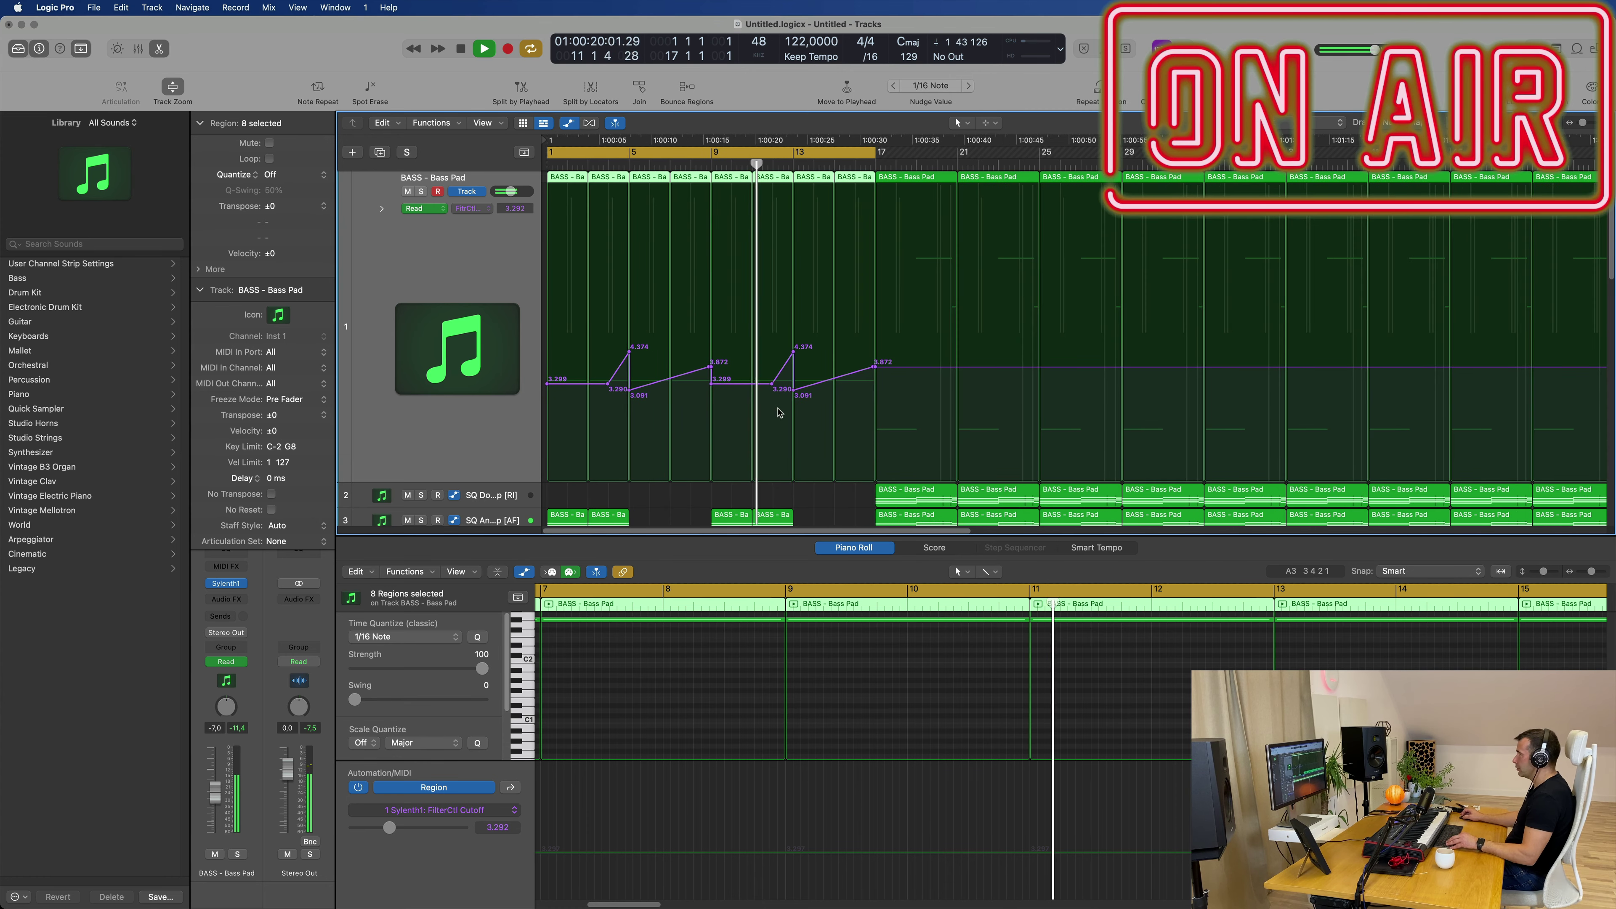
{"action": "scroll", "coordinate": [777, 412], "scroll_direction": "down", "scroll_amount": 2}
{"action": "scroll", "coordinate": [778, 413], "scroll_direction": "up", "scroll_amount": 3}
{"action": "scroll", "coordinate": [777, 413], "scroll_direction": "up", "scroll_amount": 3}
{"action": "scroll", "coordinate": [779, 413], "scroll_direction": "down", "scroll_amount": 2}
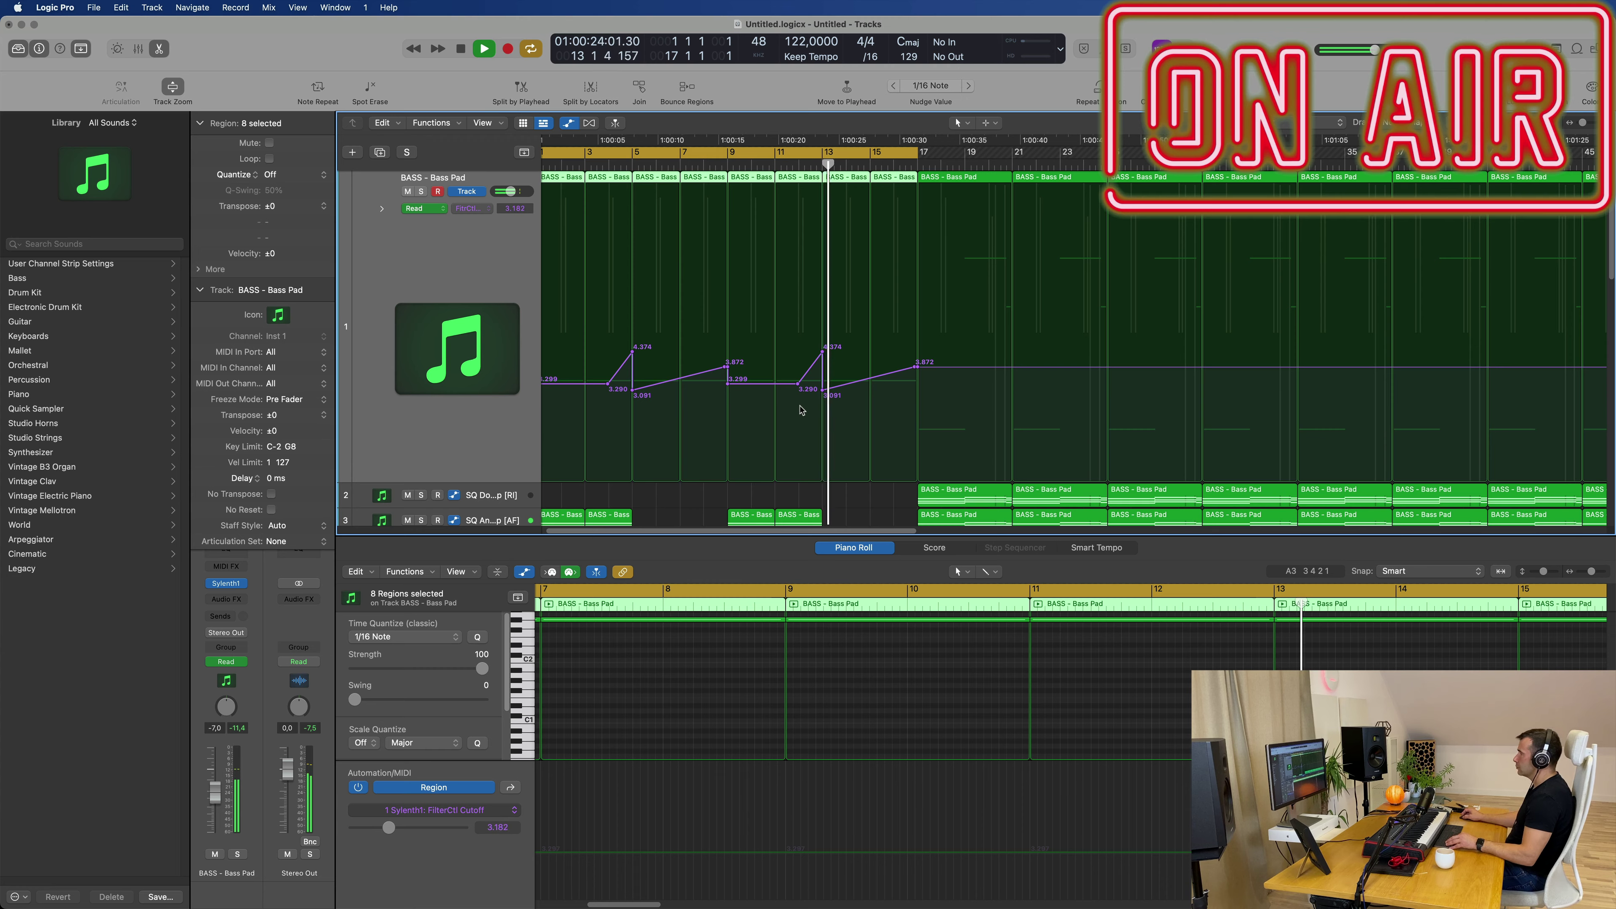
{"action": "key", "text": "super+Right"}
{"action": "left_click", "coordinate": [870, 394]}
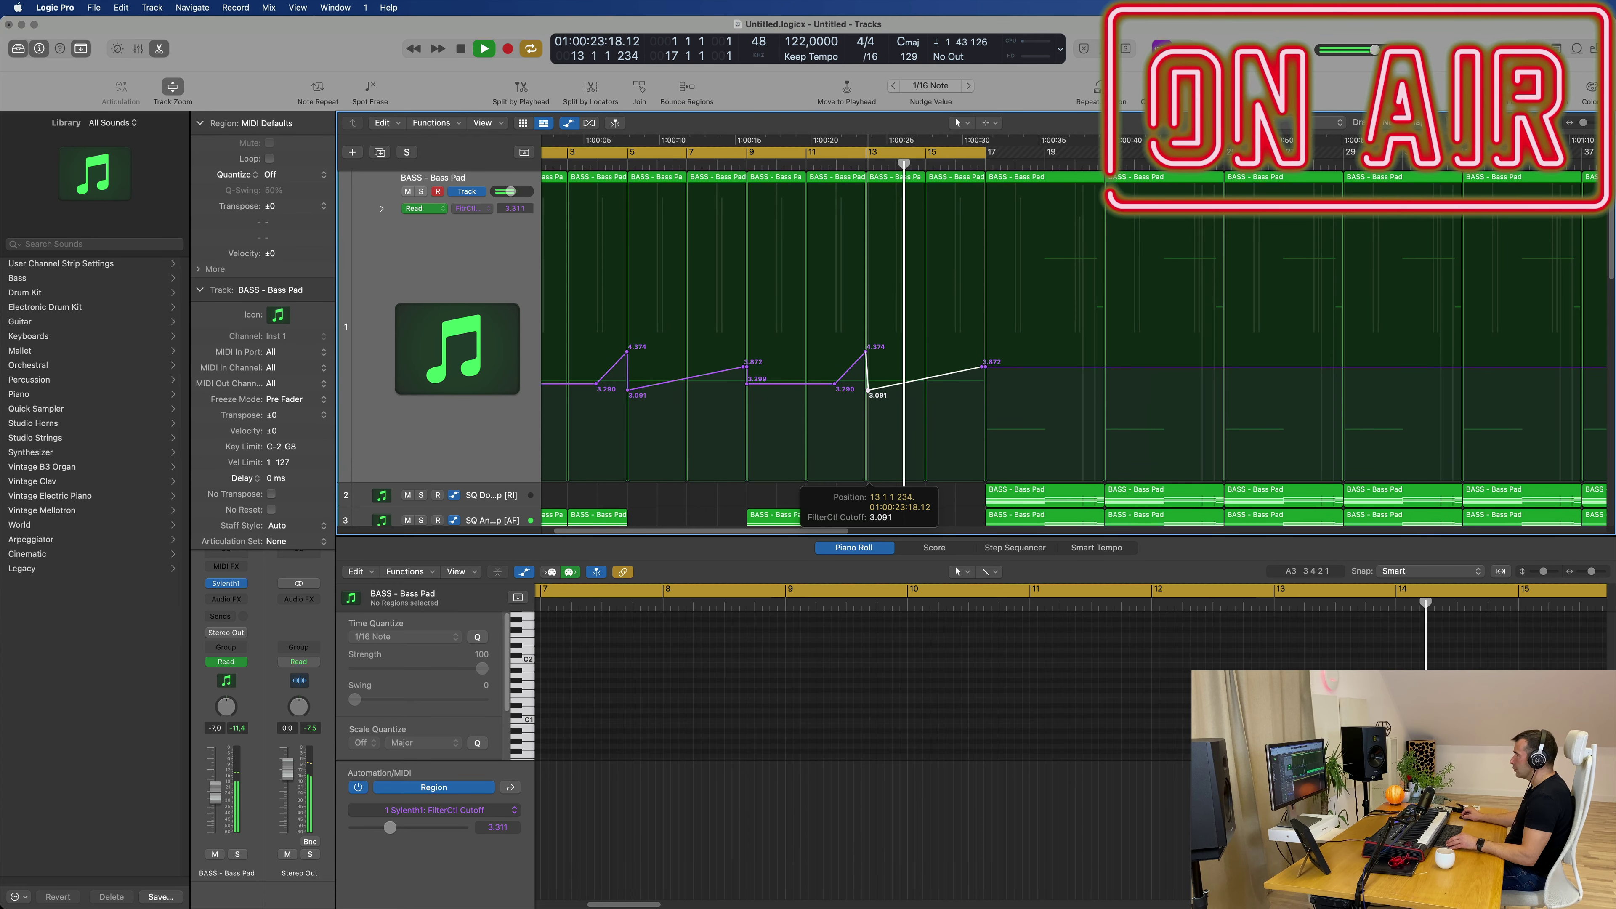
{"action": "key", "text": "super+Left"}
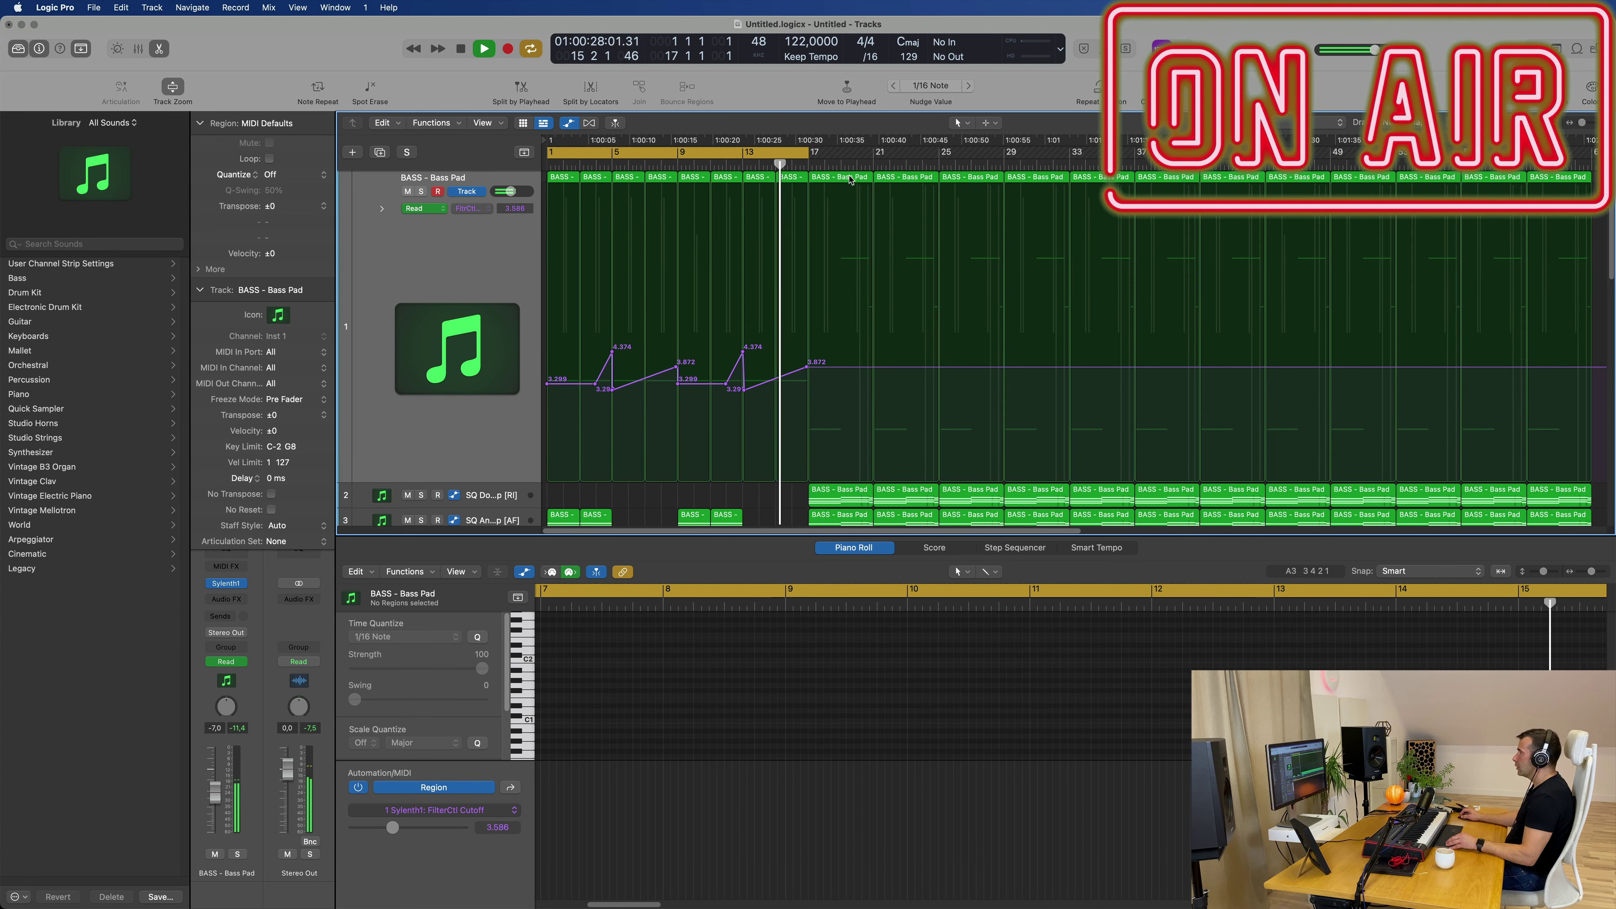